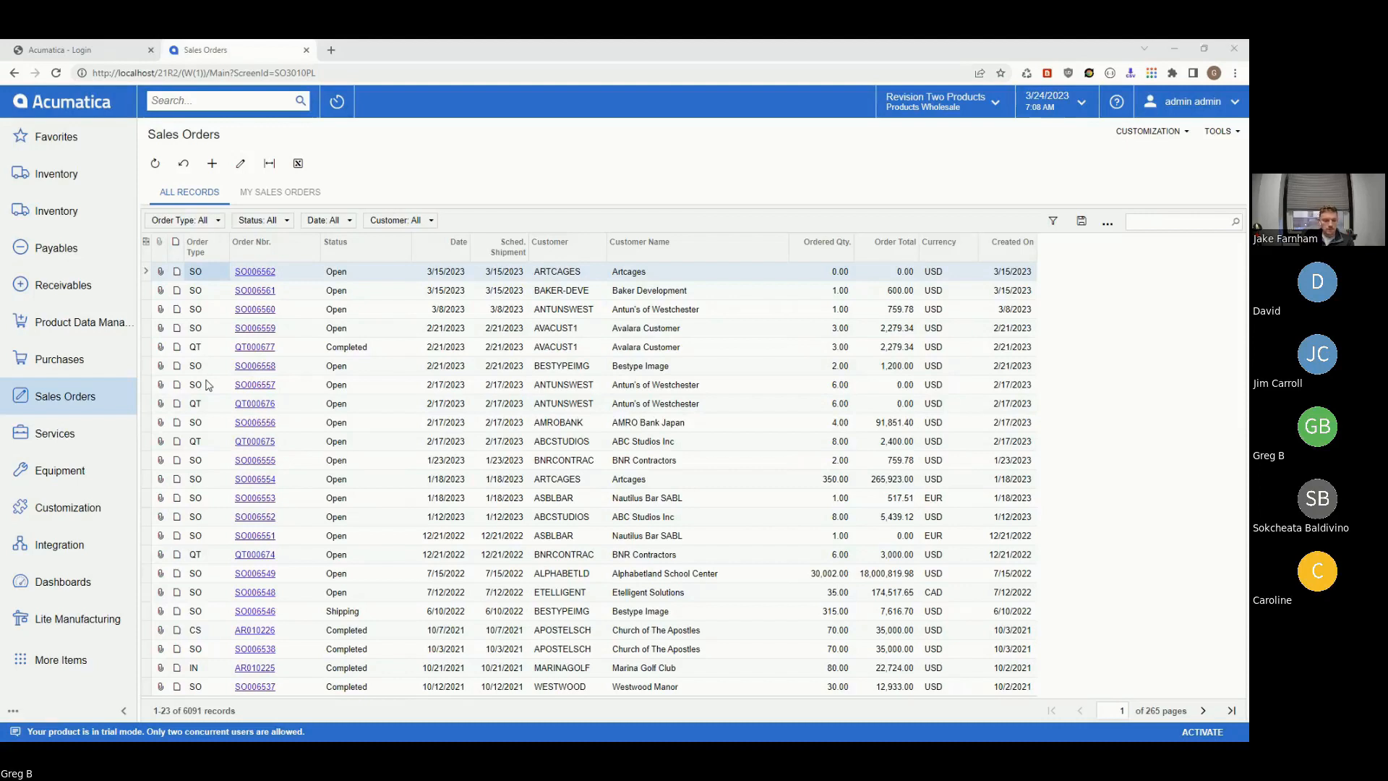
- Create a new QT (Quote) sales order for customer AMROBANK, AMRO Bank Japan
{"action": "left_click", "coordinate": [211, 162]}
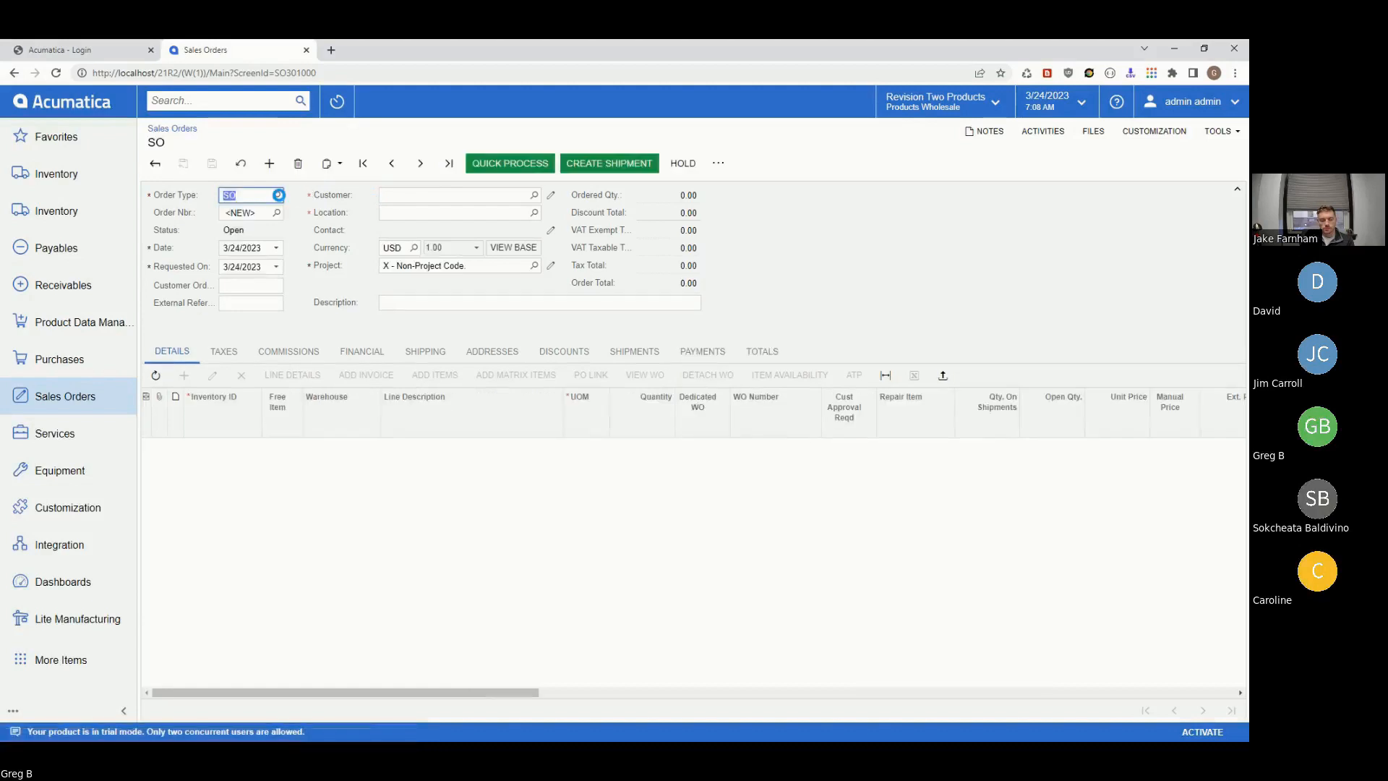
{"action": "left_click", "coordinate": [278, 195]}
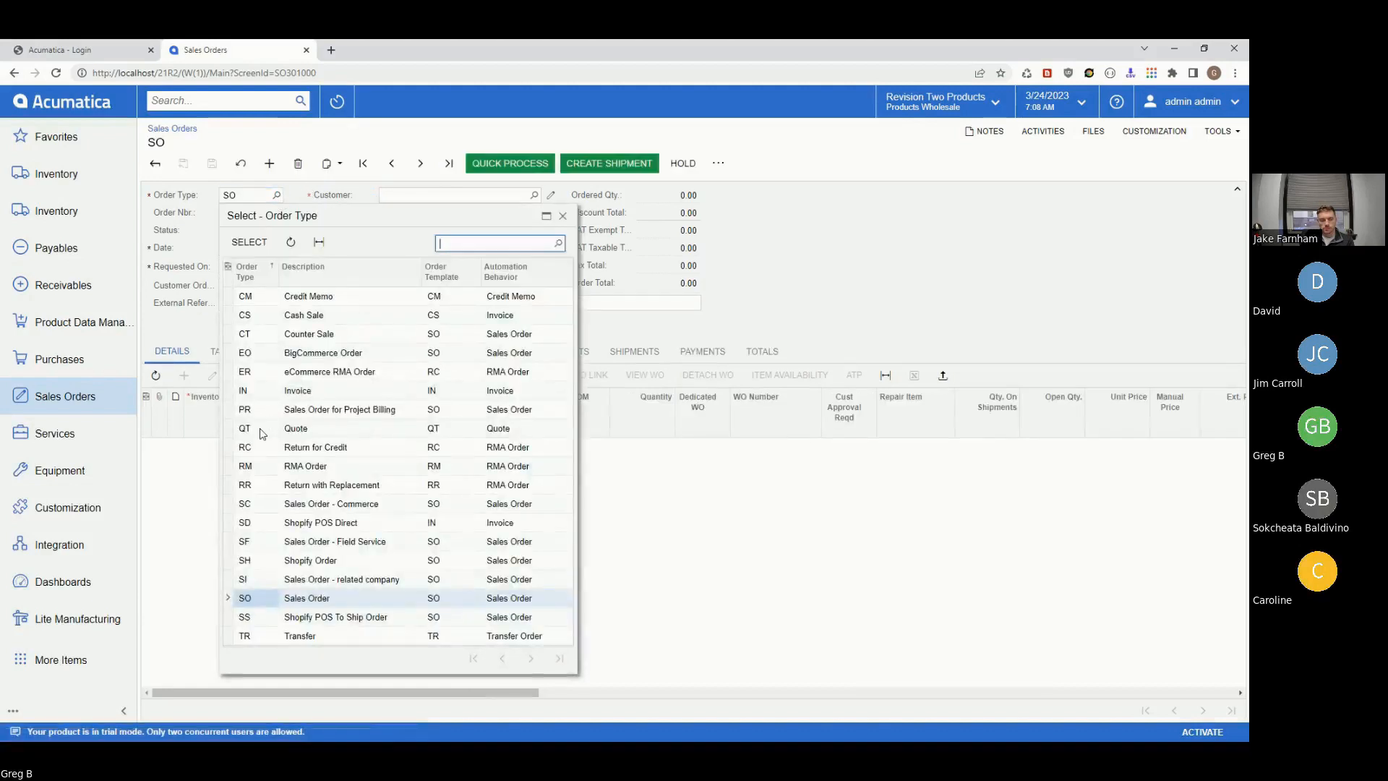
{"action": "left_click", "coordinate": [261, 430]}
{"action": "left_click", "coordinate": [249, 242]}
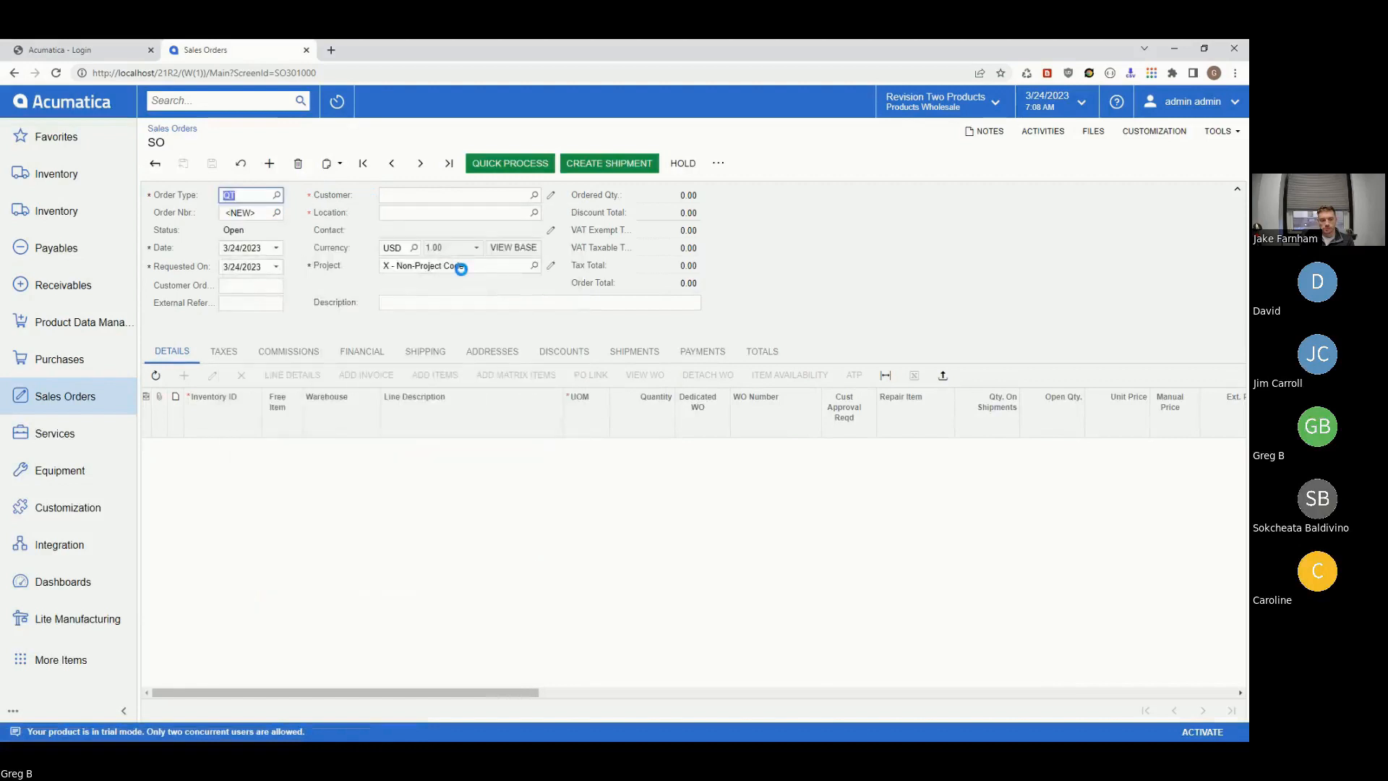
{"action": "left_click", "coordinate": [534, 194]}
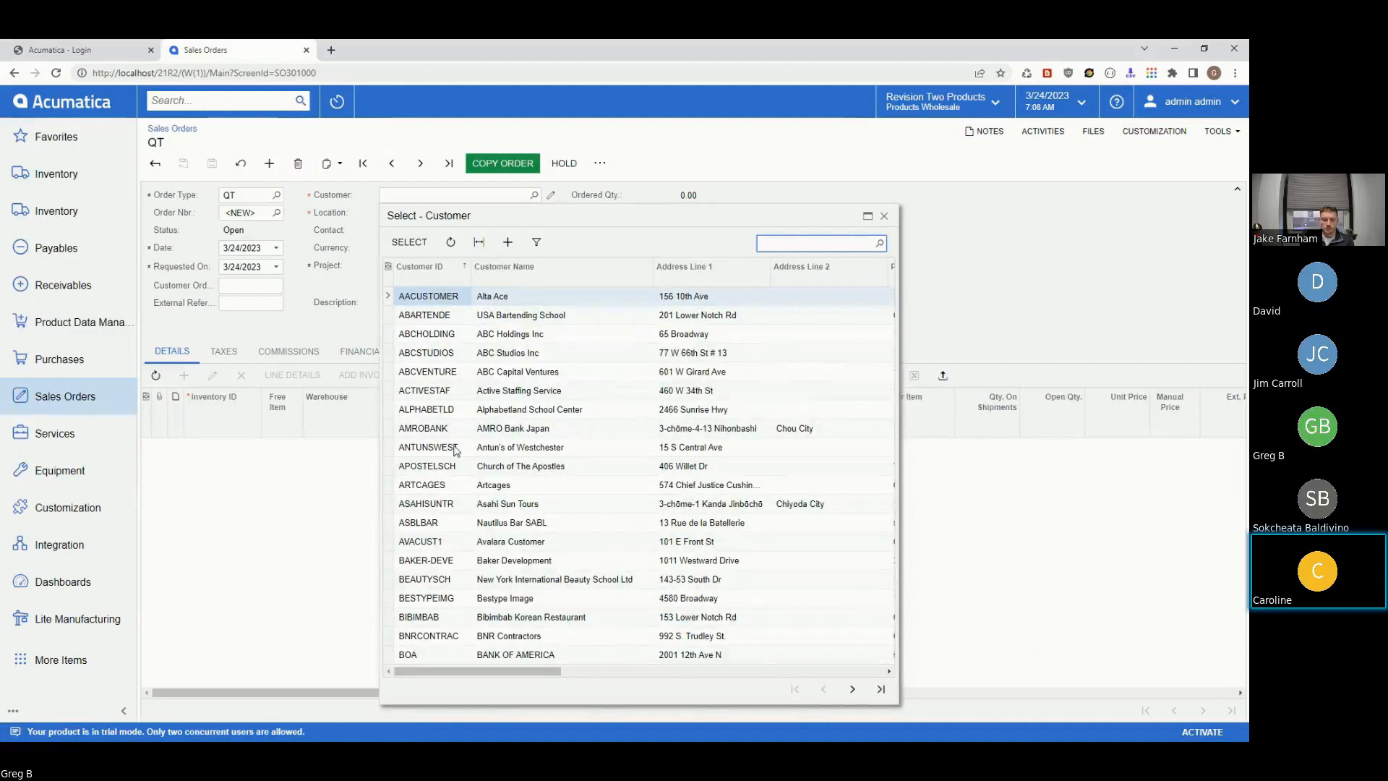
{"action": "left_click", "coordinate": [423, 428]}
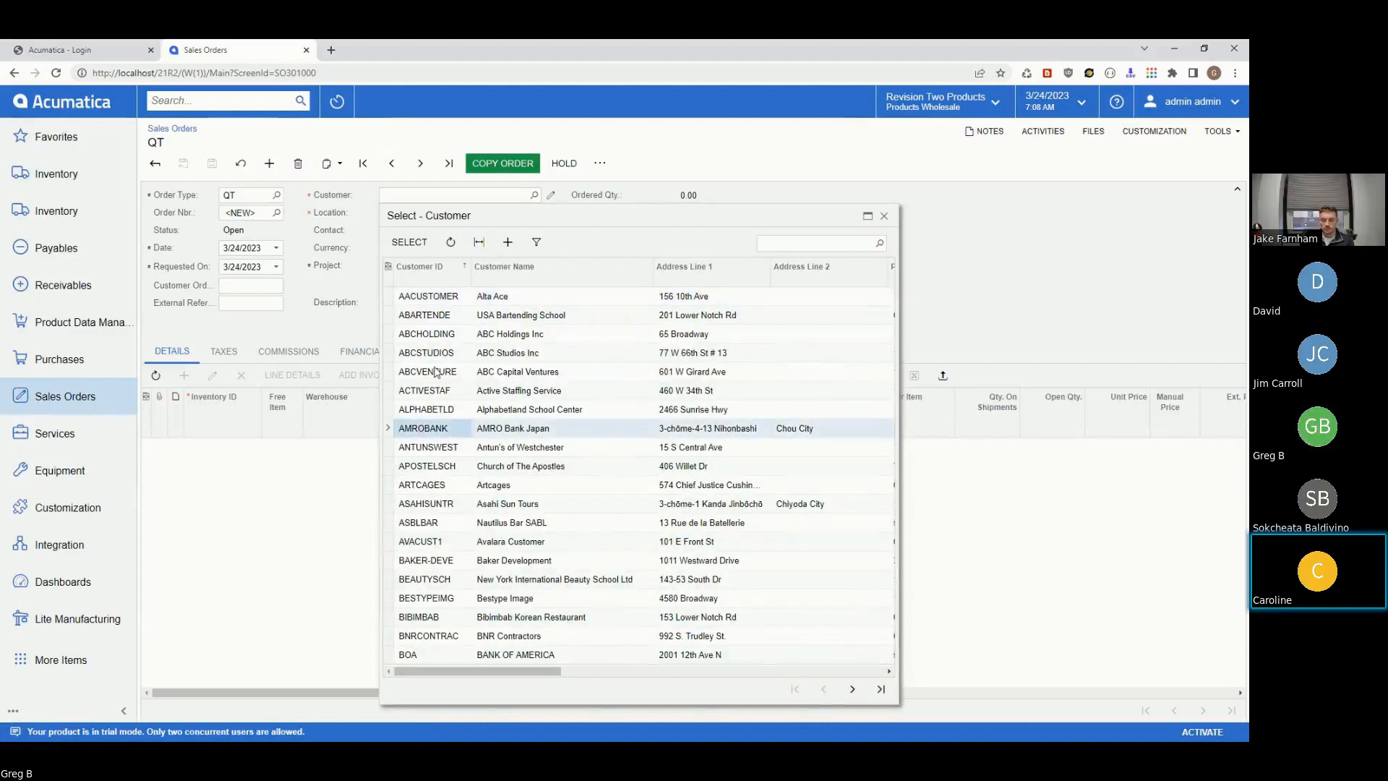
{"action": "left_click", "coordinate": [437, 244]}
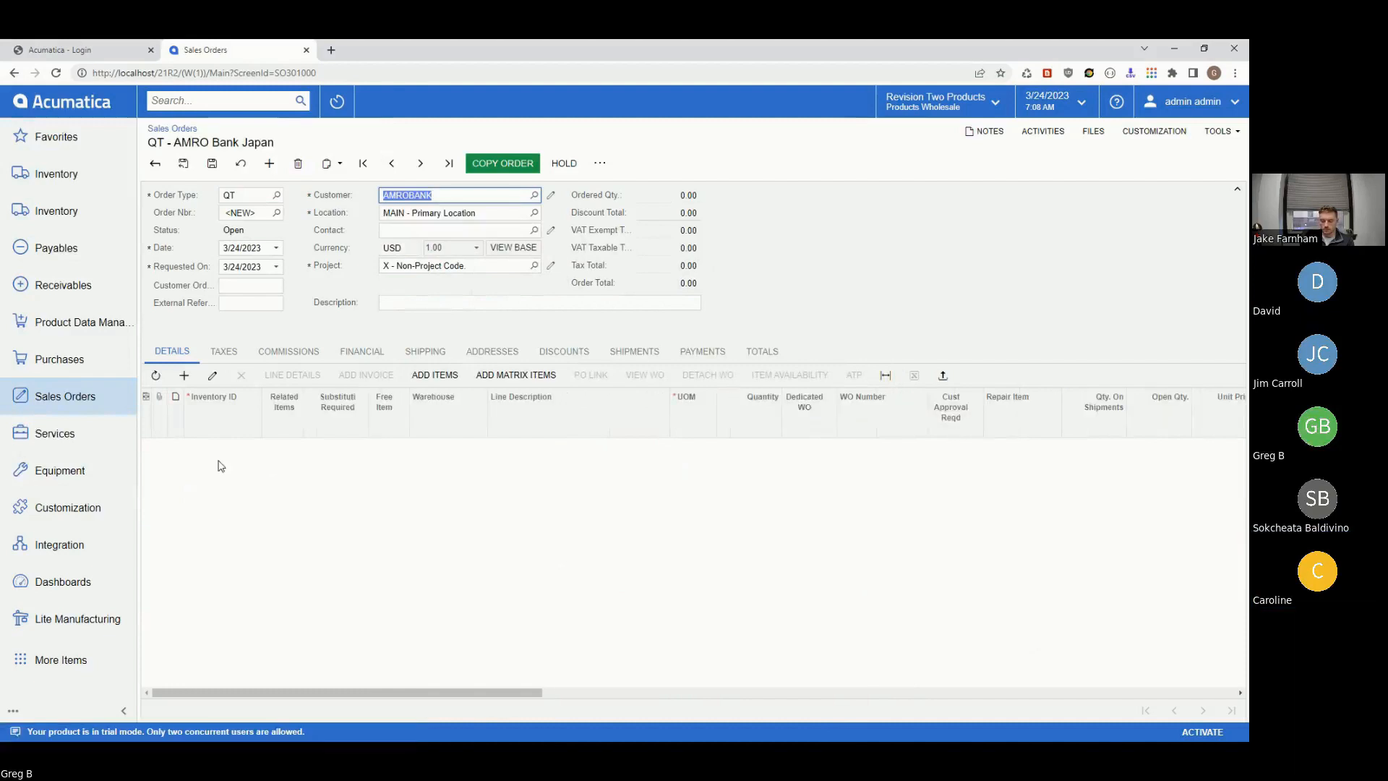
- Add an ELECOMP1 Dell desktop computer line to the quote and open its stock item record
{"action": "left_click", "coordinate": [186, 375]}
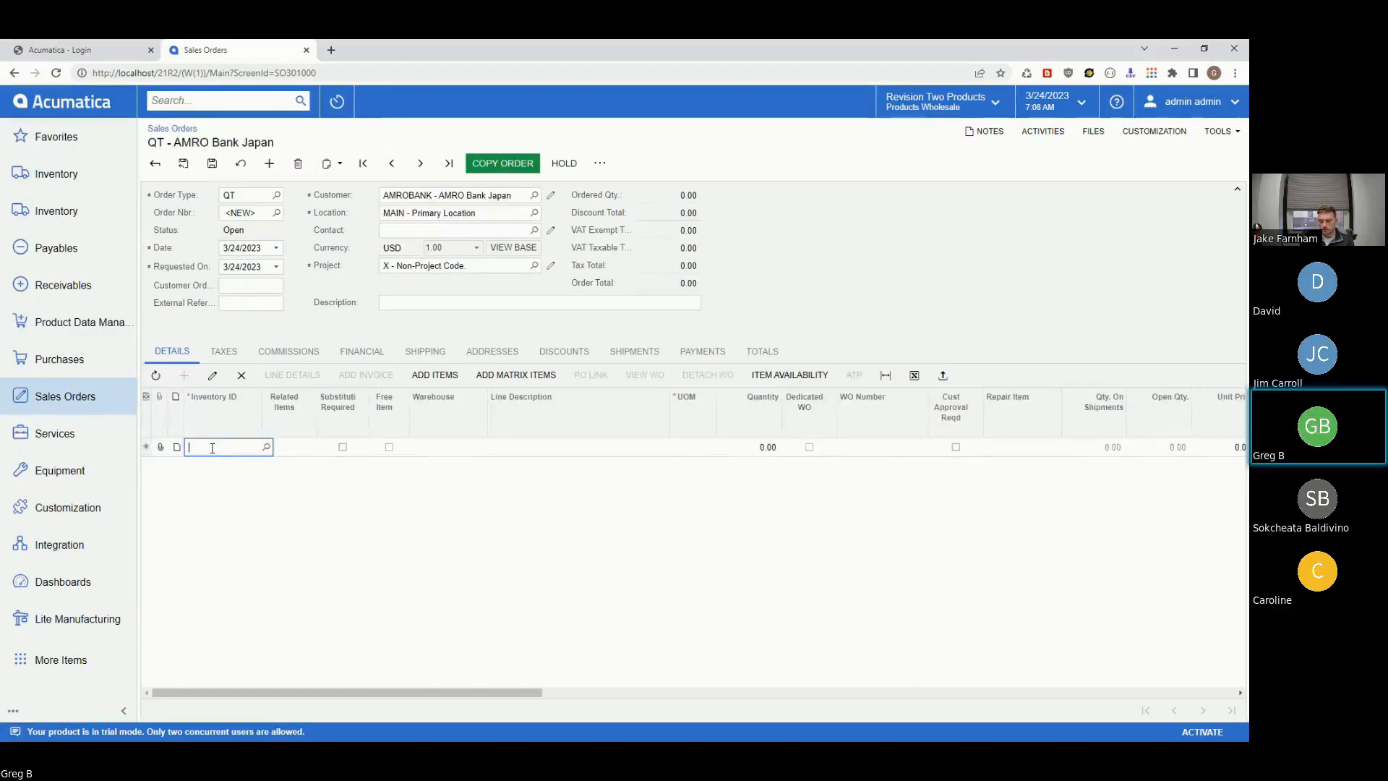
{"action": "type", "text": "ELECOMP"}
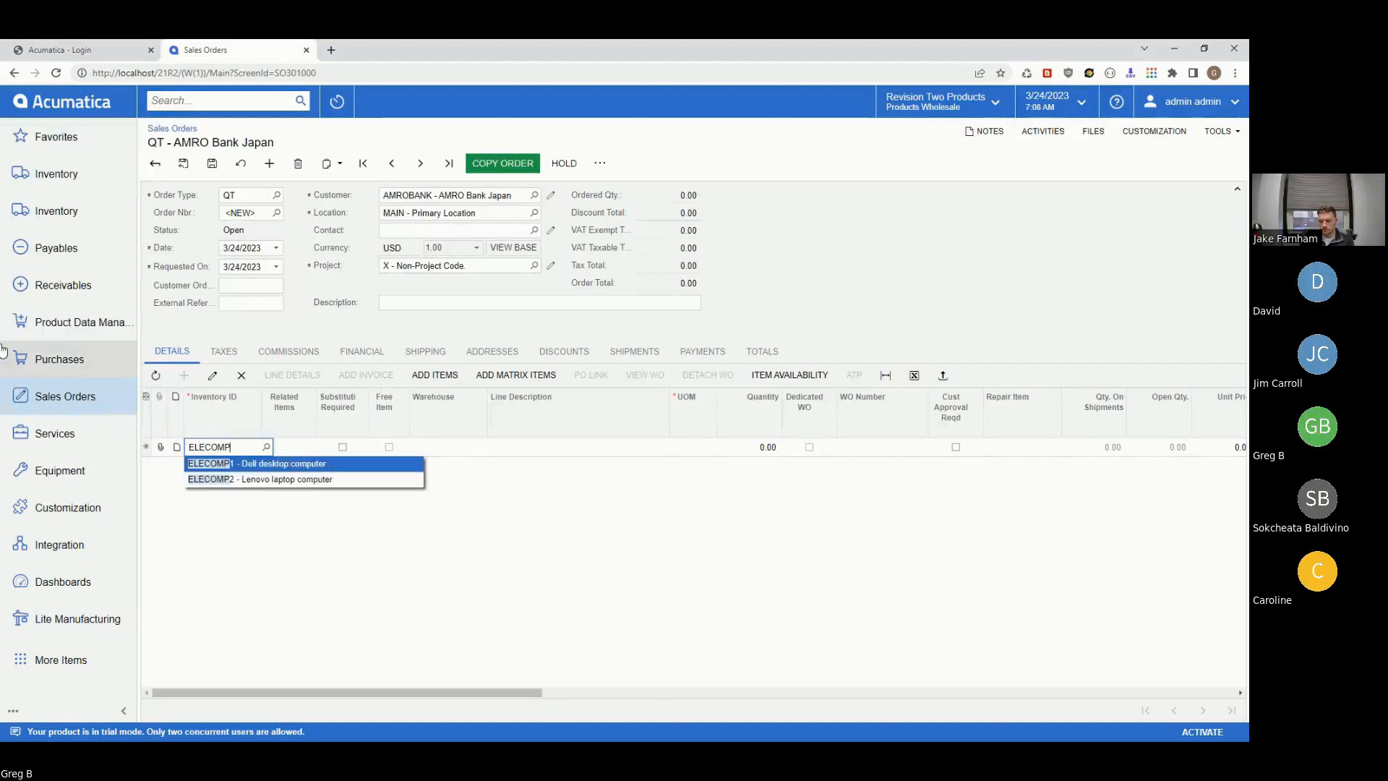
{"action": "left_click", "coordinate": [228, 466]}
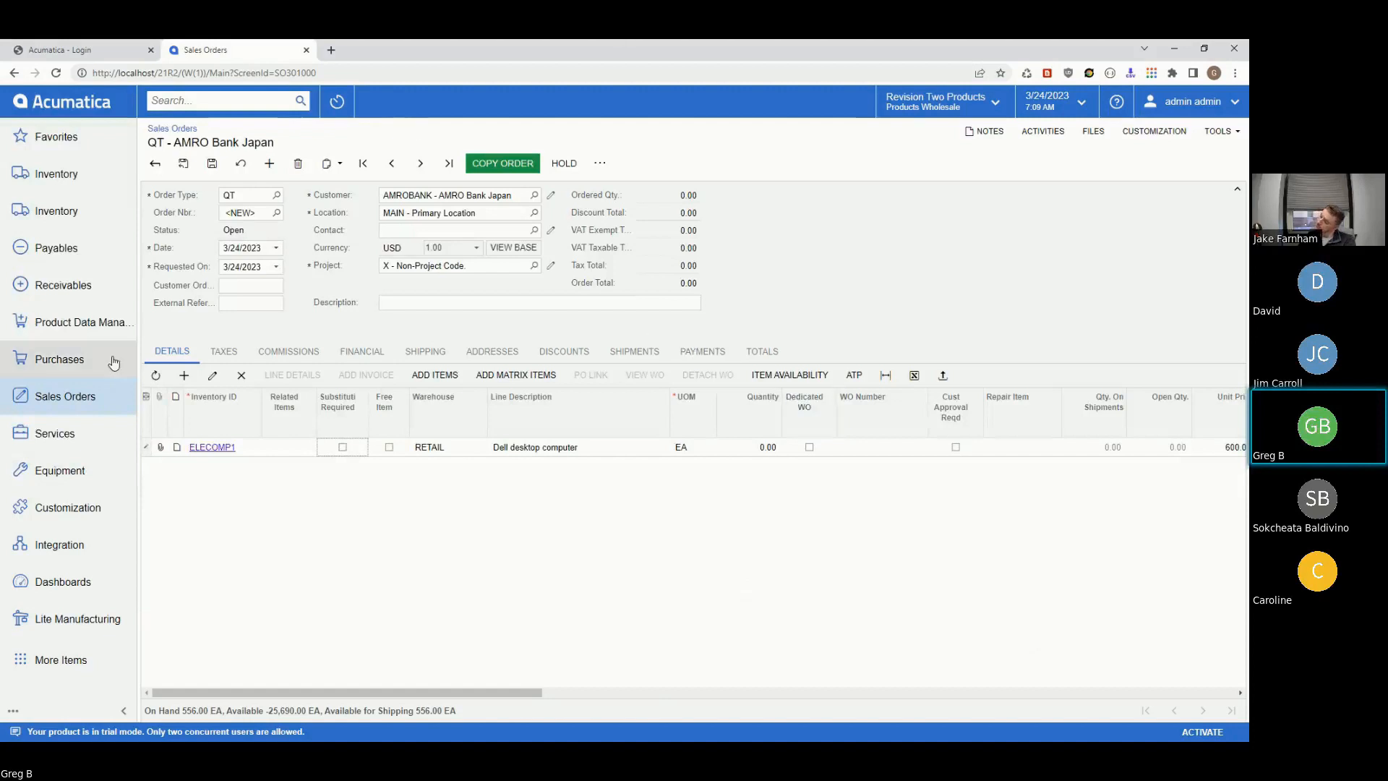
{"action": "left_click", "coordinate": [208, 449]}
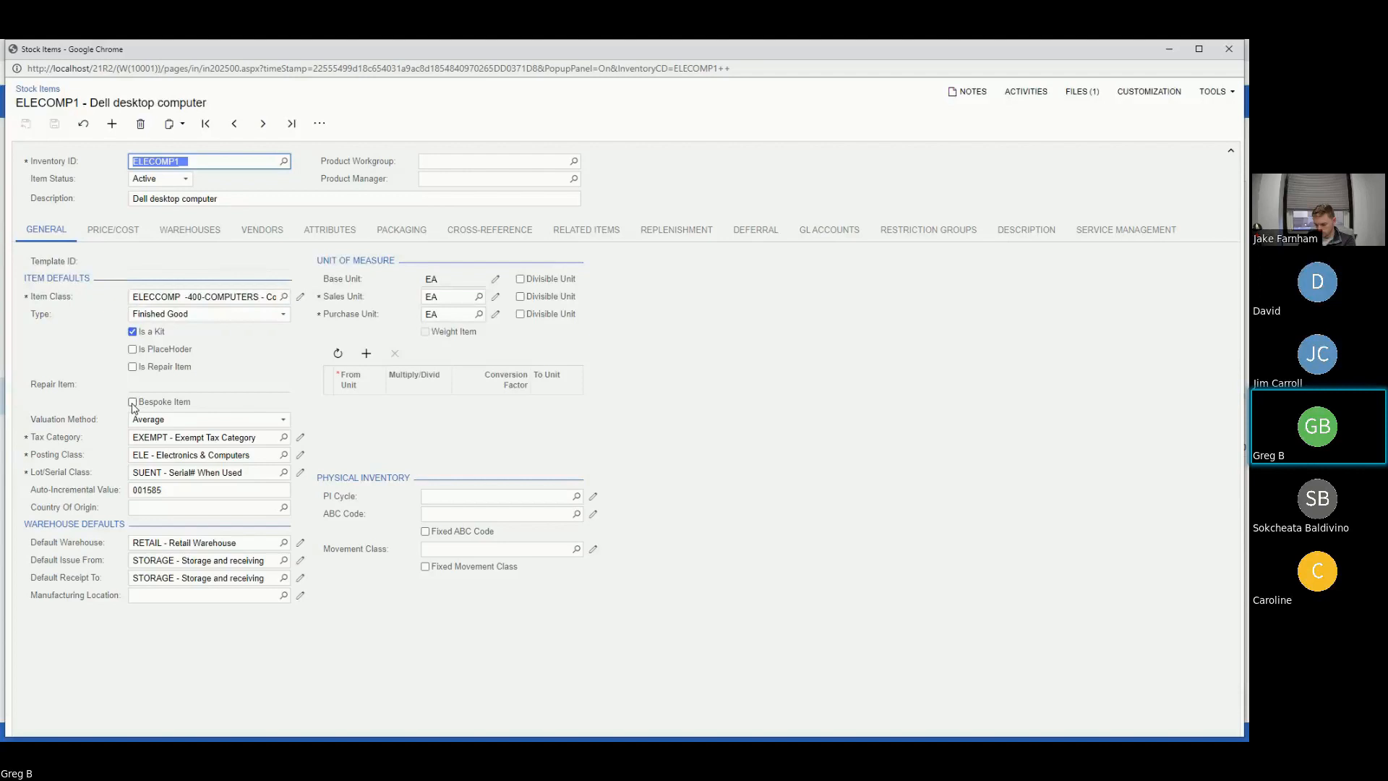
- Flag stock item ELECOMP1 as a Bespoke Item, save it, and close its window
{"action": "left_click", "coordinate": [133, 402]}
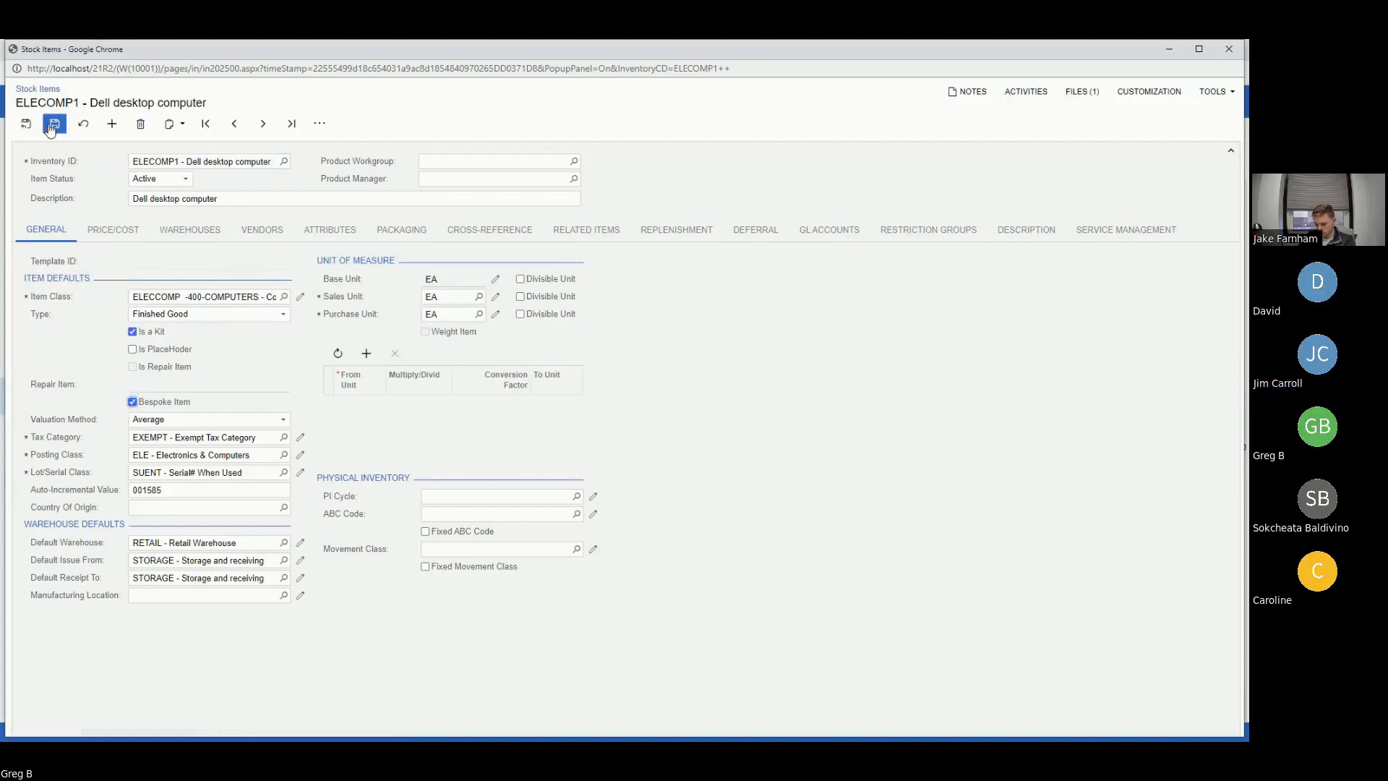
{"action": "left_click", "coordinate": [53, 125]}
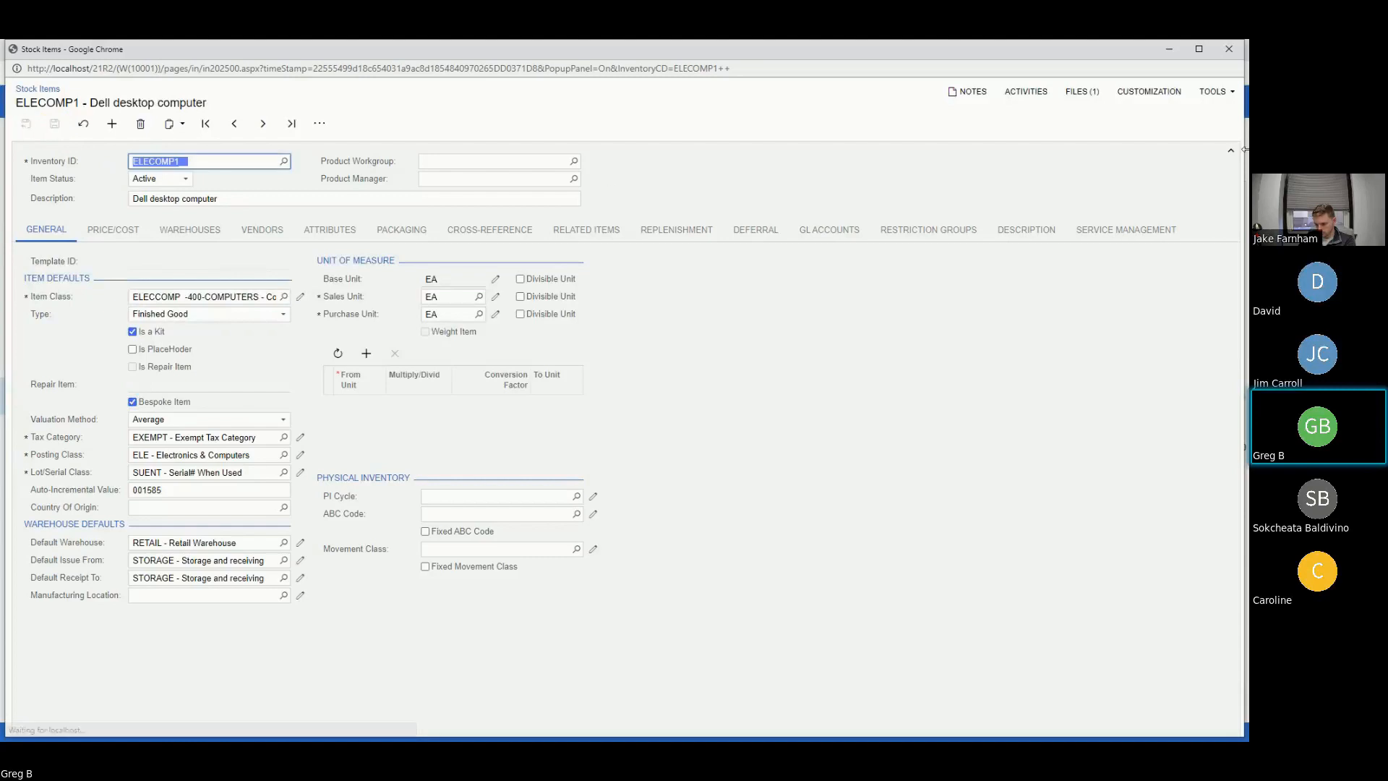
{"action": "left_click", "coordinate": [1228, 48]}
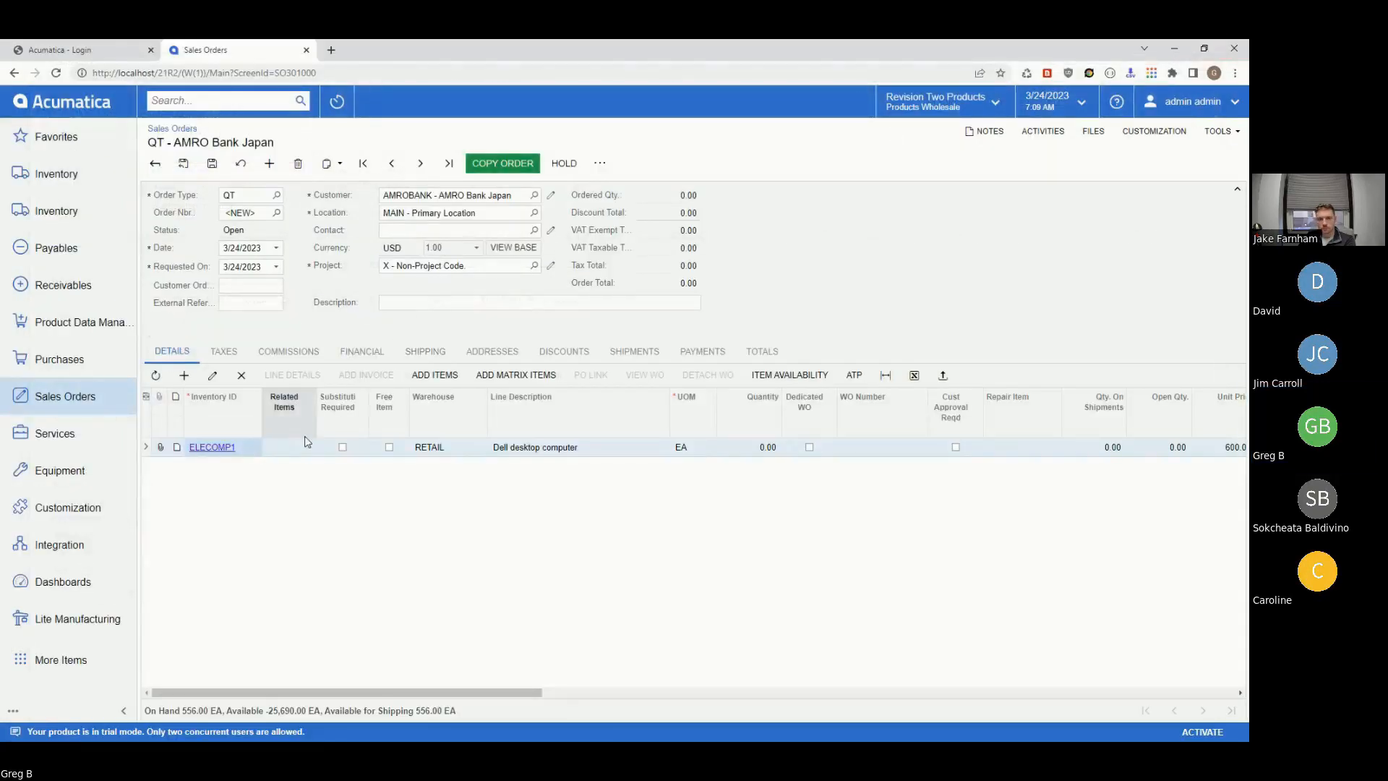
- Remove the ELECOMP1 line, save quote QT000678, then re-enter ELECOMP1 on a new line
{"action": "left_click", "coordinate": [240, 376]}
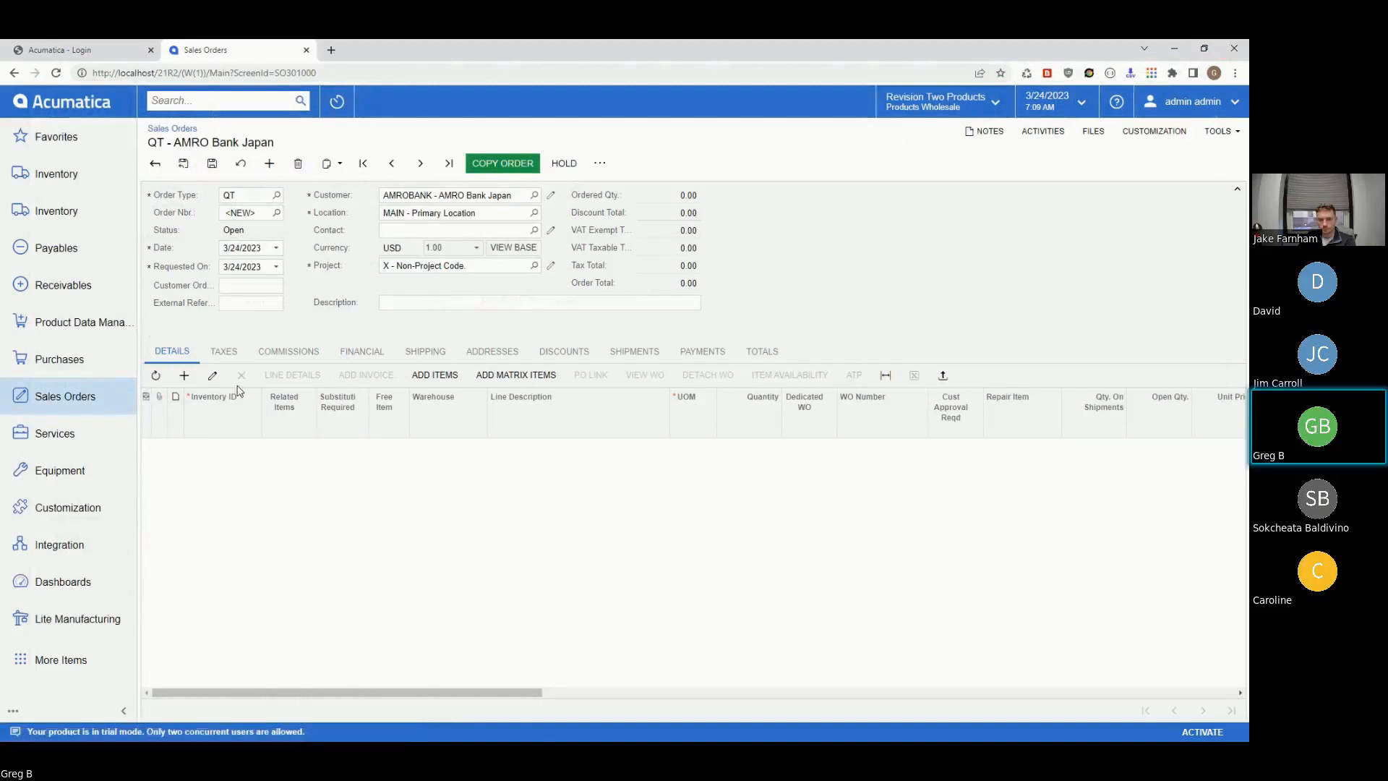
{"action": "left_click", "coordinate": [212, 164]}
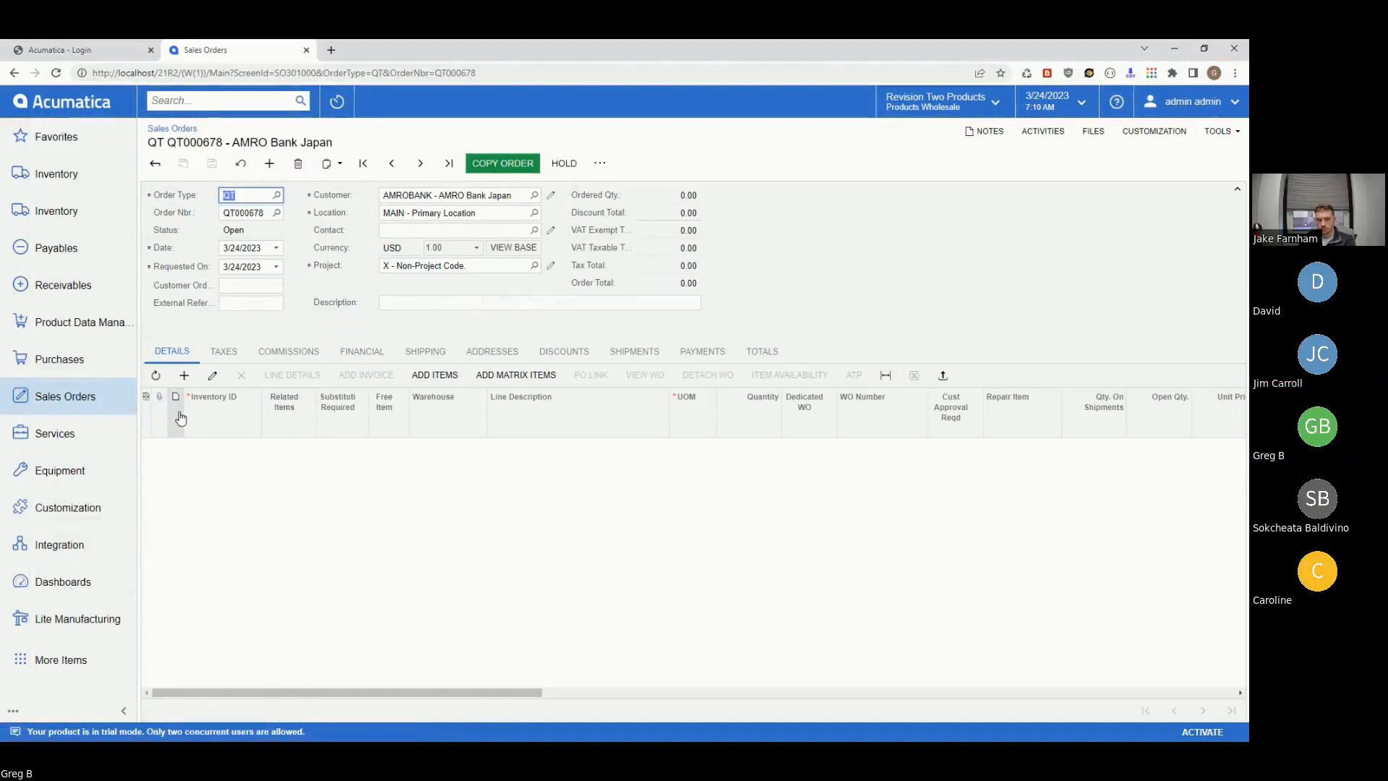
{"action": "left_click", "coordinate": [184, 375]}
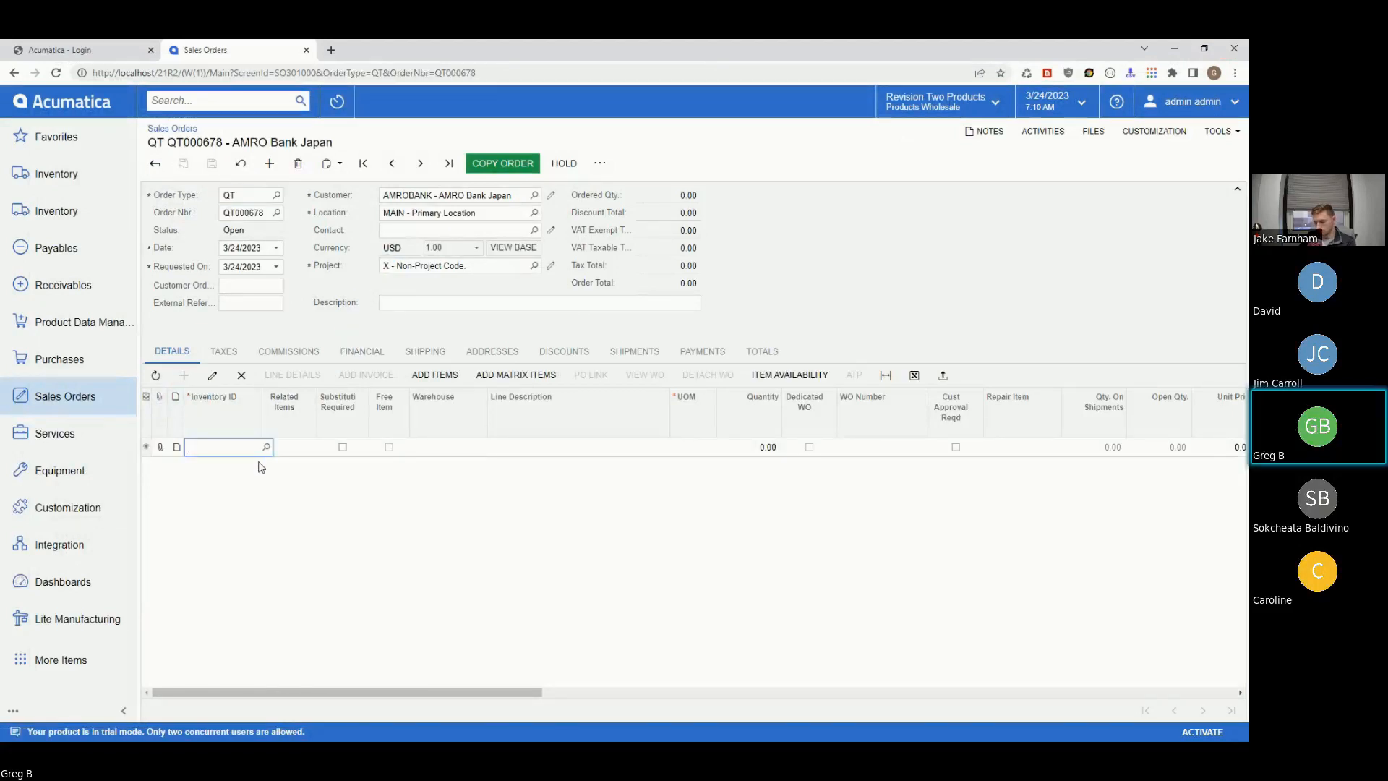
{"action": "type", "text": "ELECOMP1"}
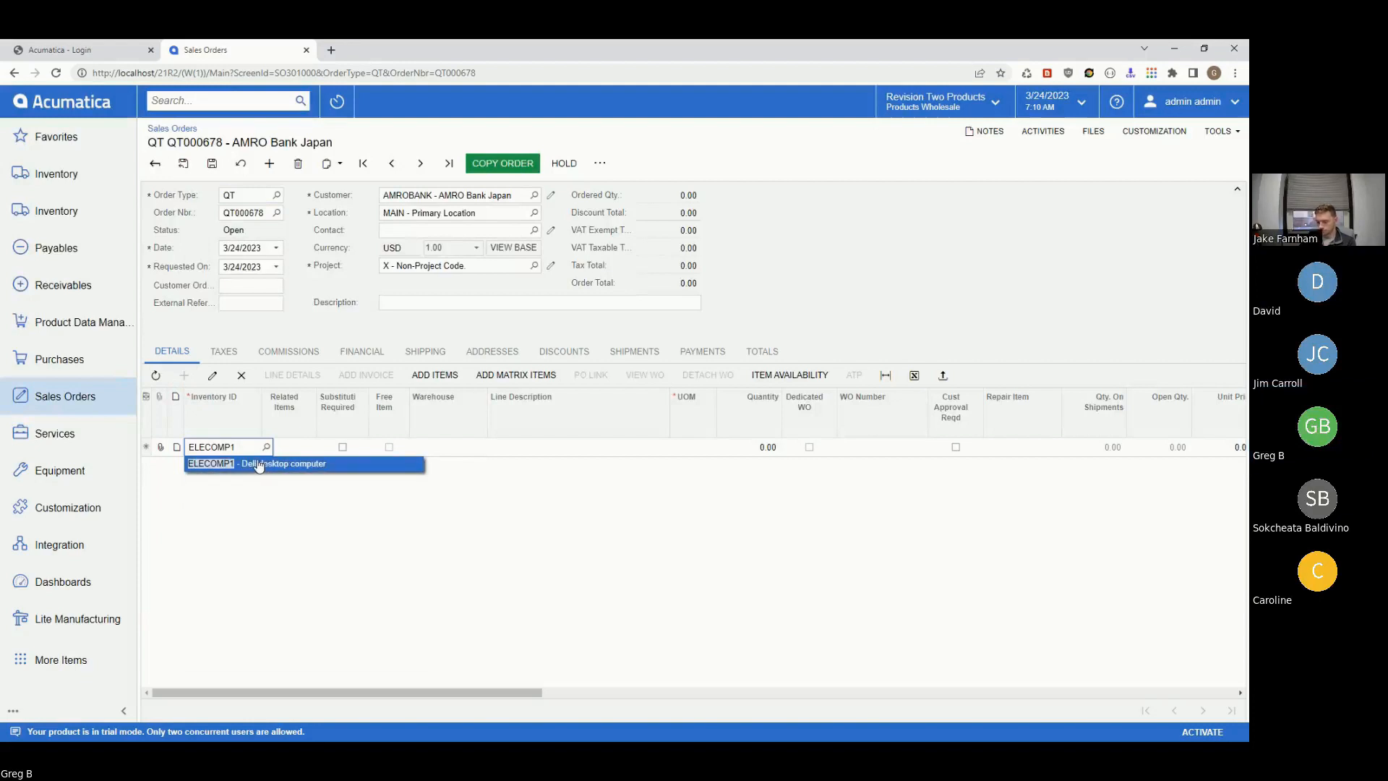
{"action": "left_click", "coordinate": [264, 464]}
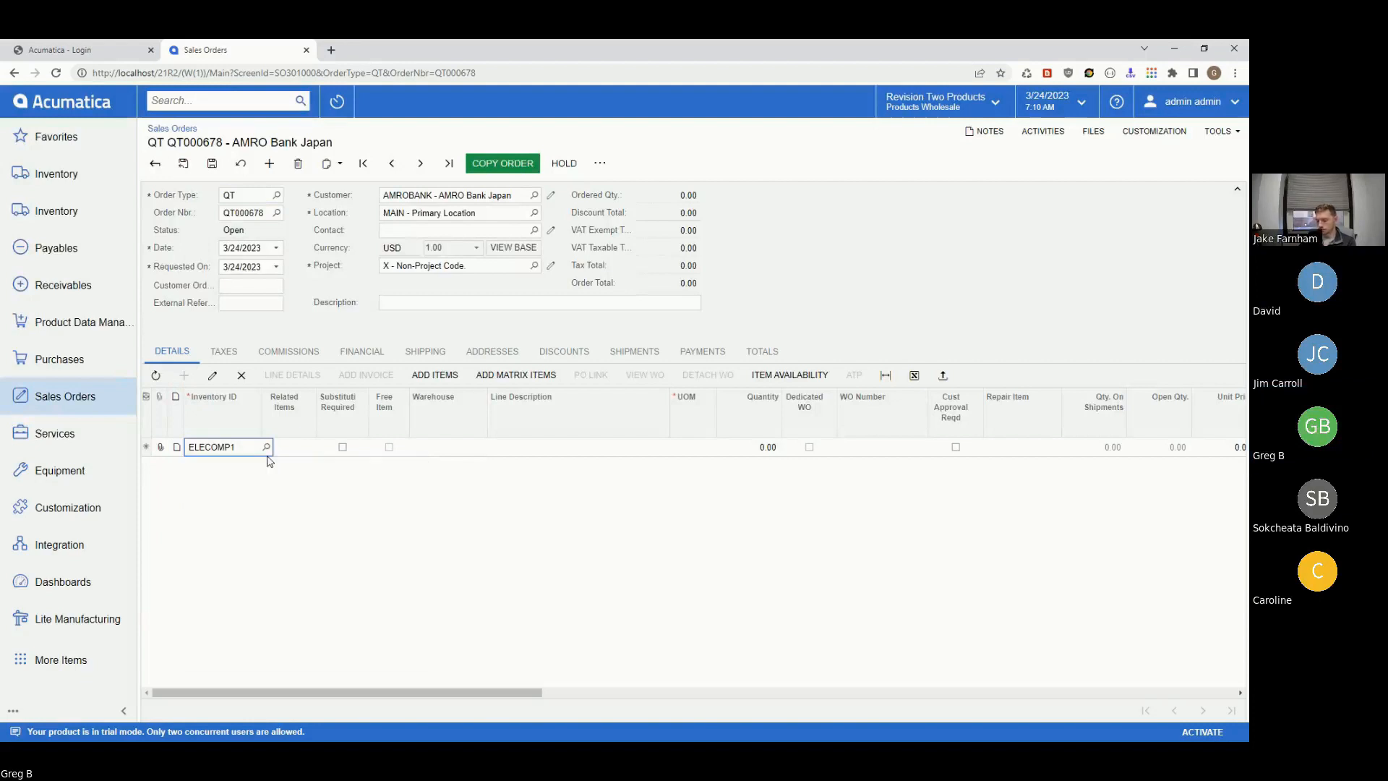
{"action": "left_click", "coordinate": [323, 471]}
{"action": "left_click", "coordinate": [247, 447]}
{"action": "left_click", "coordinate": [265, 446]}
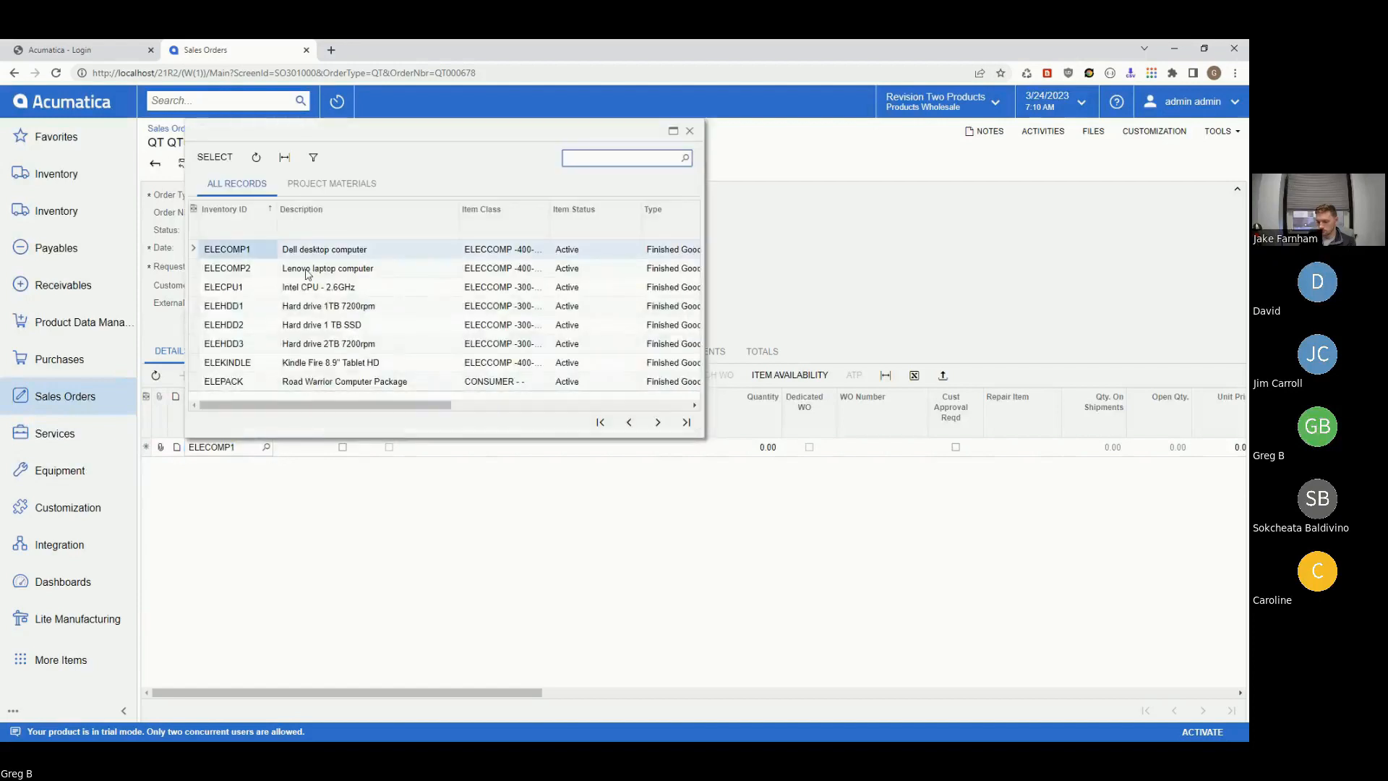
{"action": "left_click", "coordinate": [215, 157]}
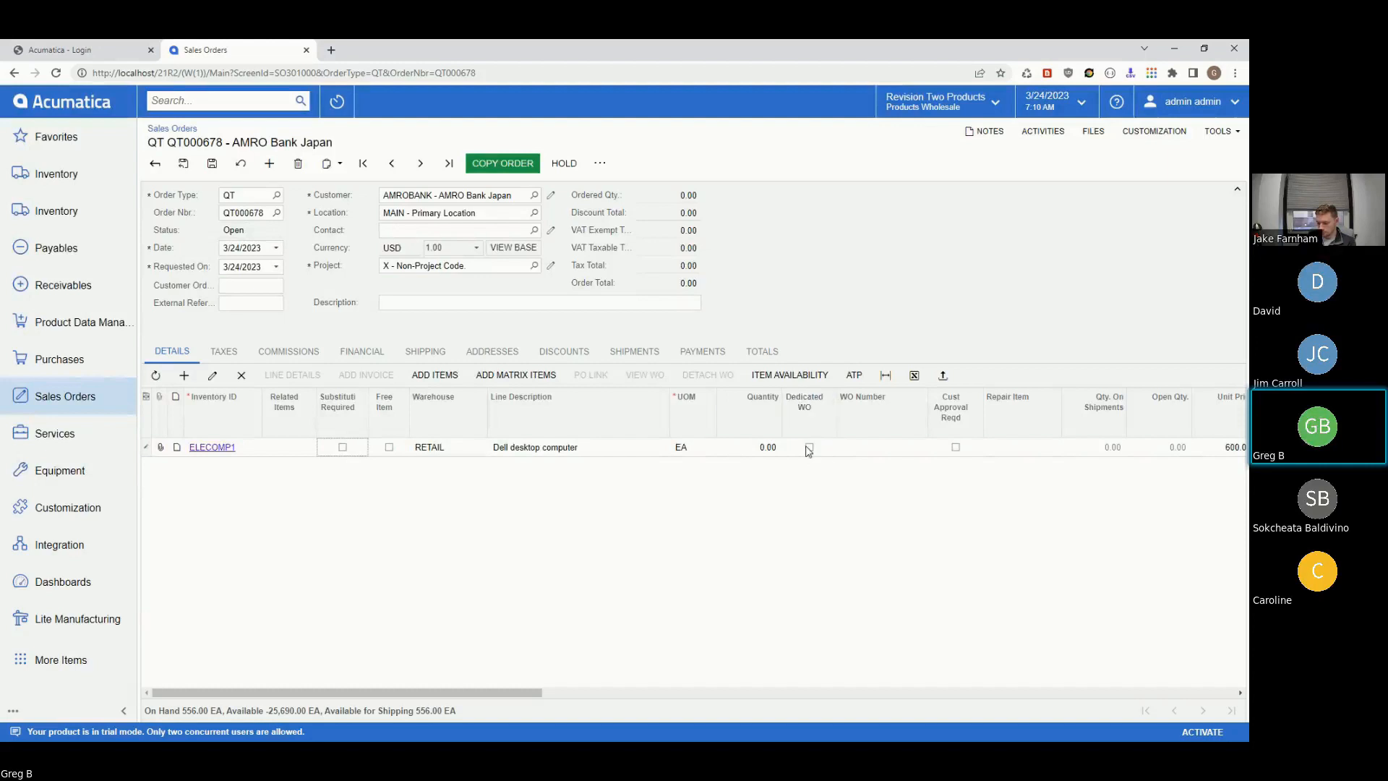
- Set the ELECOMP1 line to Dedicated WO with quantity 1 and save the quote
{"action": "left_click", "coordinate": [810, 448]}
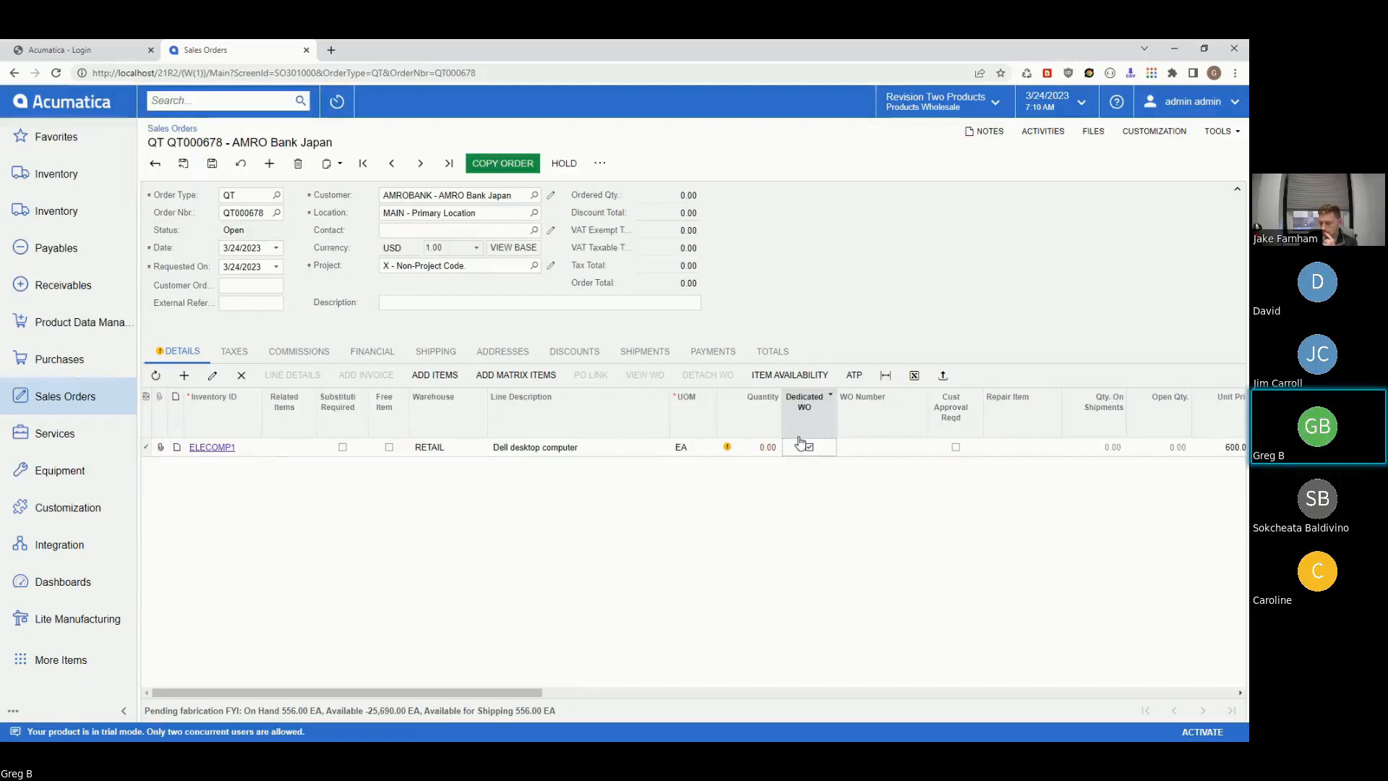
{"action": "left_click", "coordinate": [758, 445]}
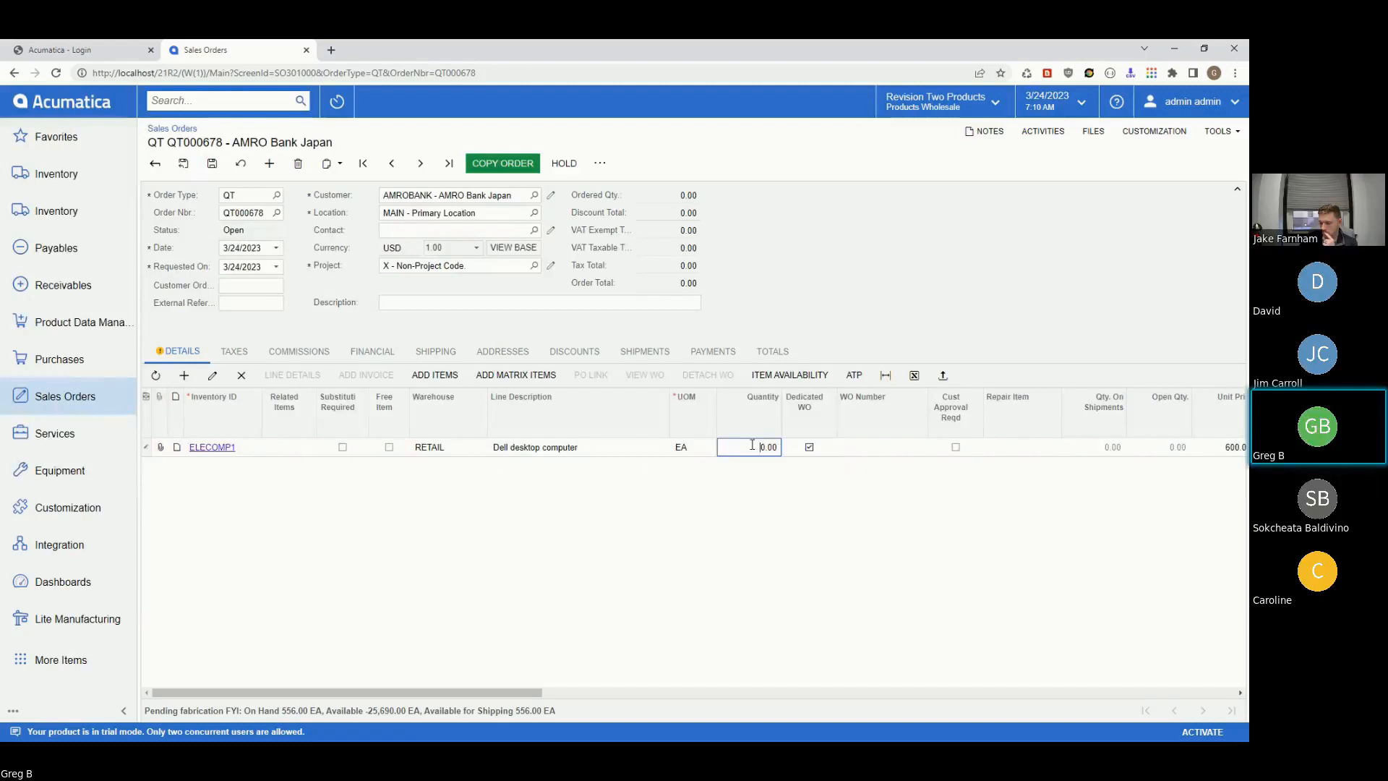
{"action": "double_click", "coordinate": [751, 447]}
{"action": "type", "text": "1"}
{"action": "key", "text": "Tab"}
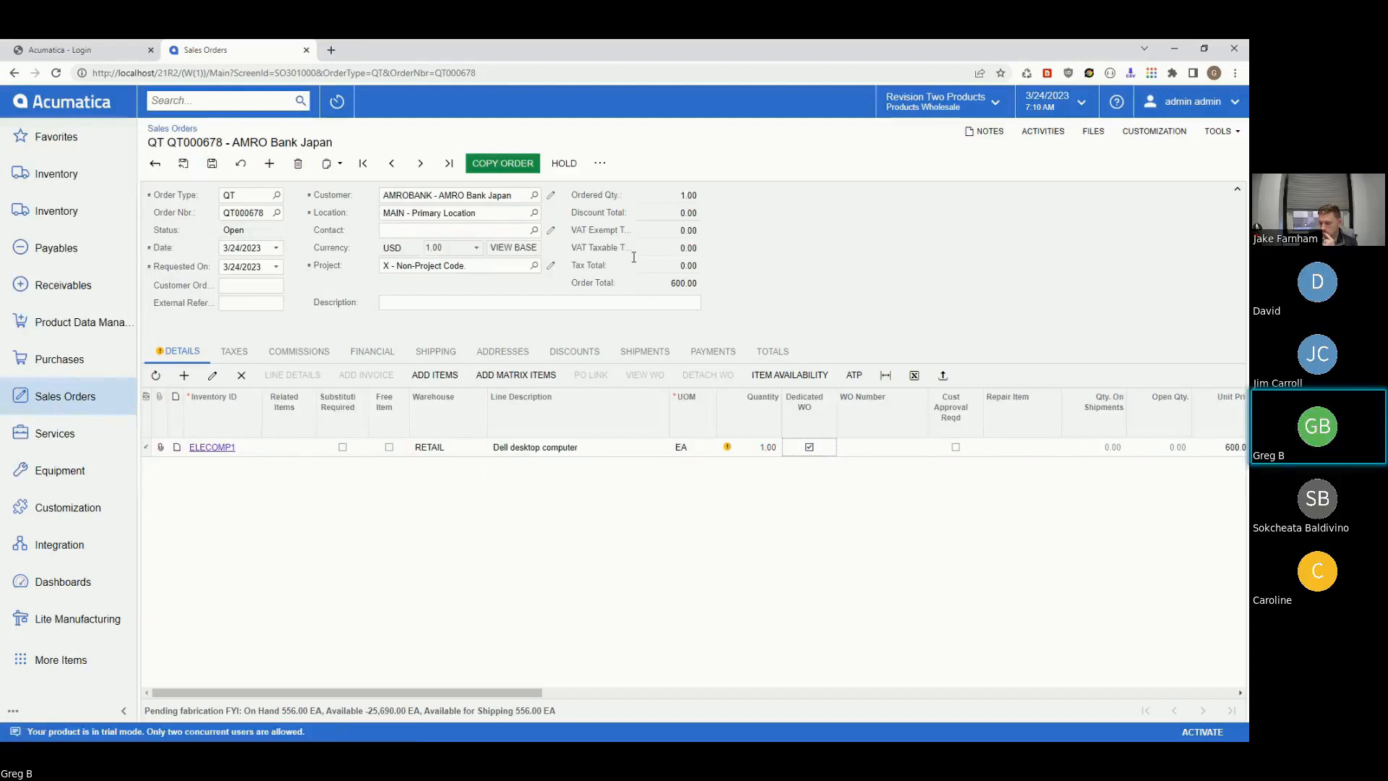
{"action": "left_click", "coordinate": [212, 167]}
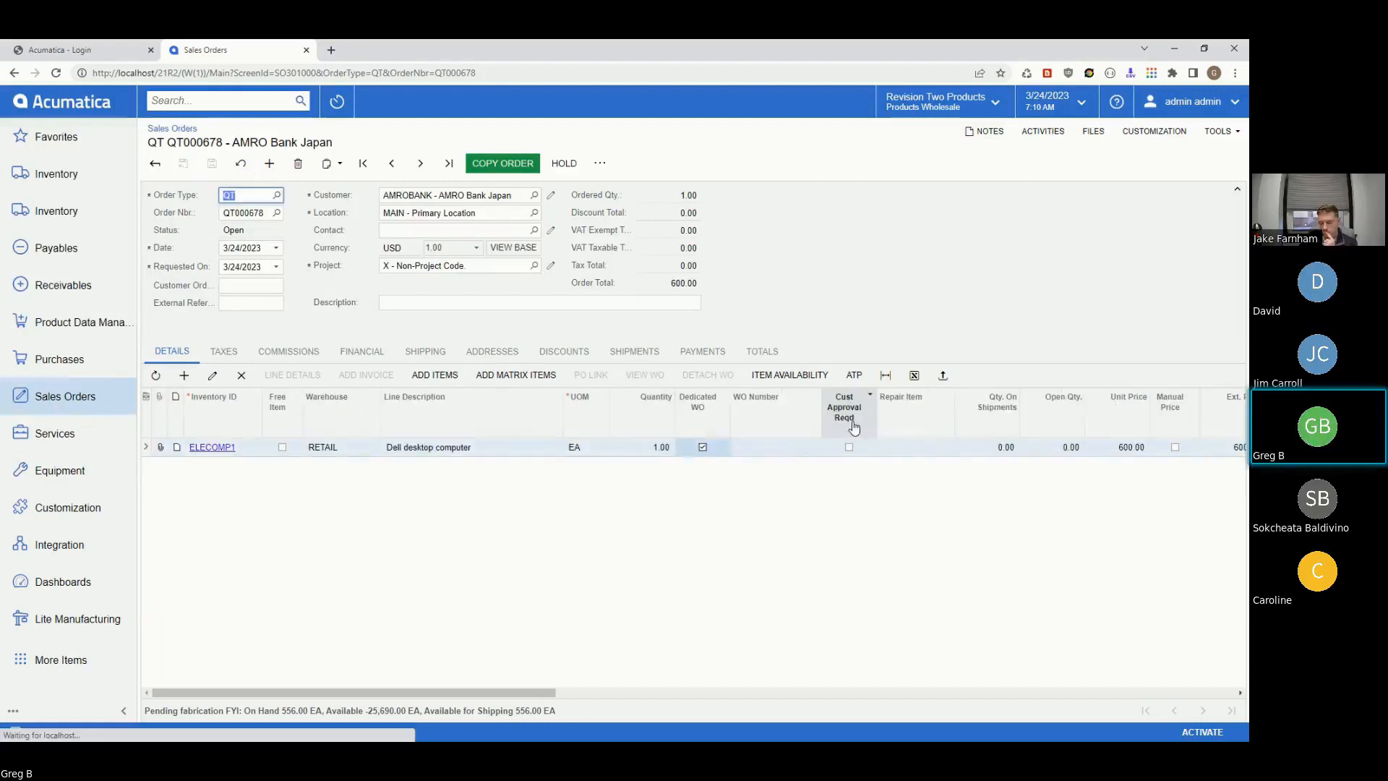
{"action": "left_click", "coordinate": [600, 164]}
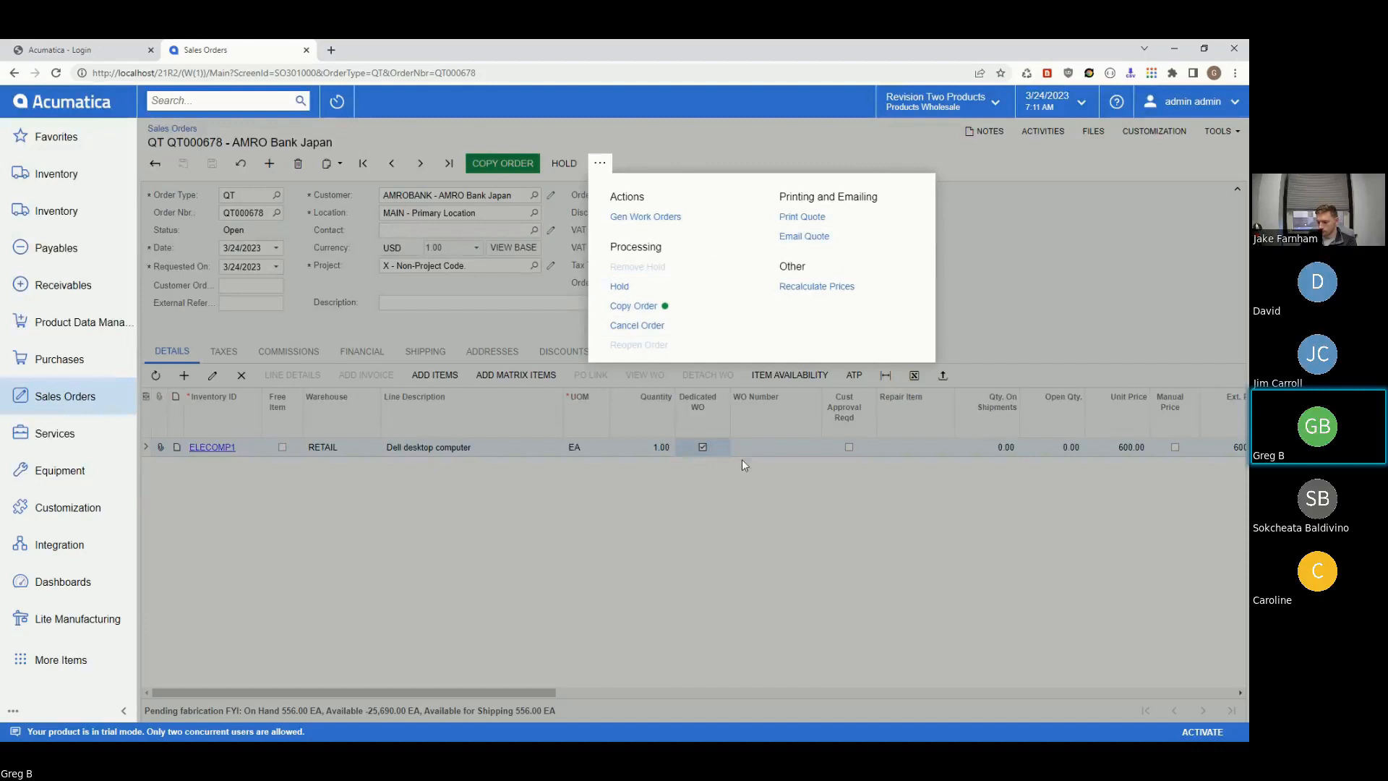
- Run Gen Work Orders from the quote's actions menu, creating work order 001196 for ELECOMP1
{"action": "left_click", "coordinate": [472, 444]}
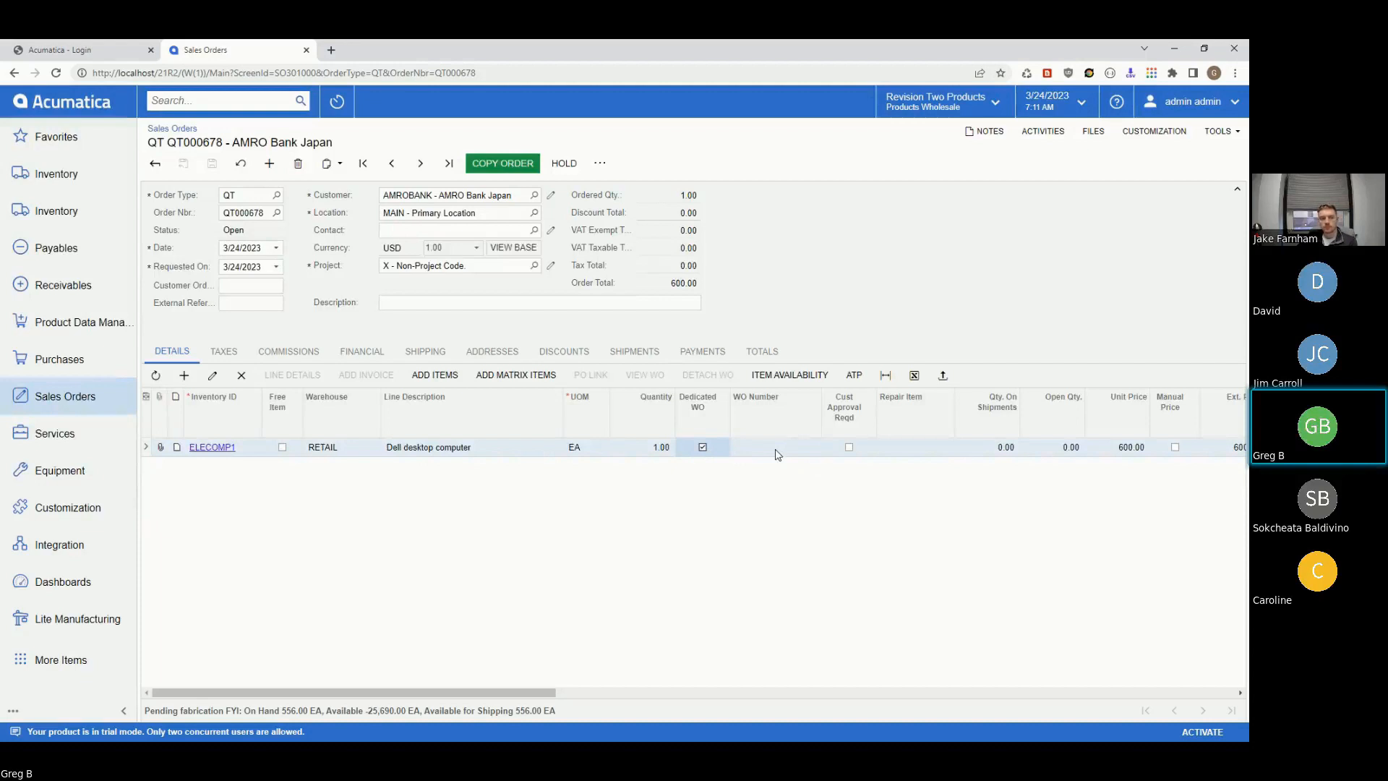
{"action": "left_click", "coordinate": [600, 163]}
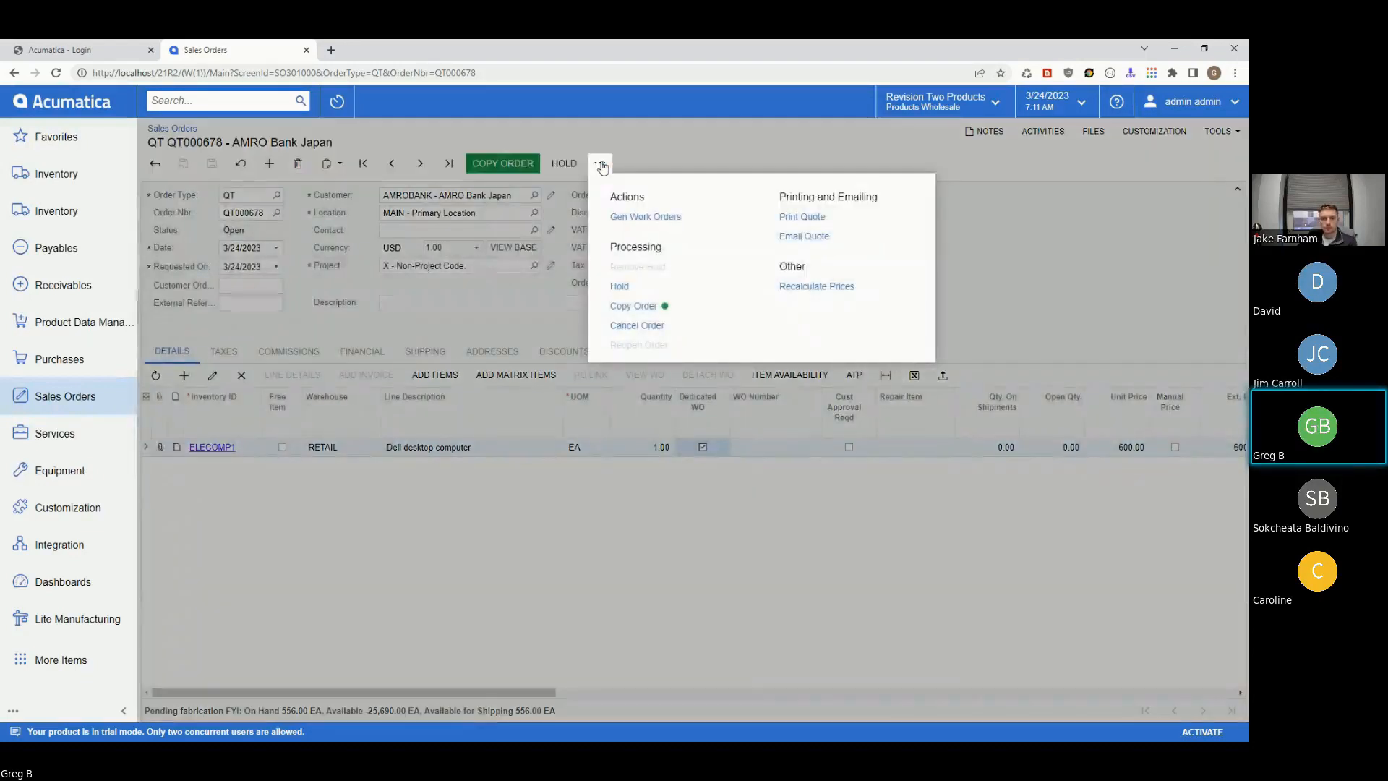
{"action": "left_click", "coordinate": [639, 218]}
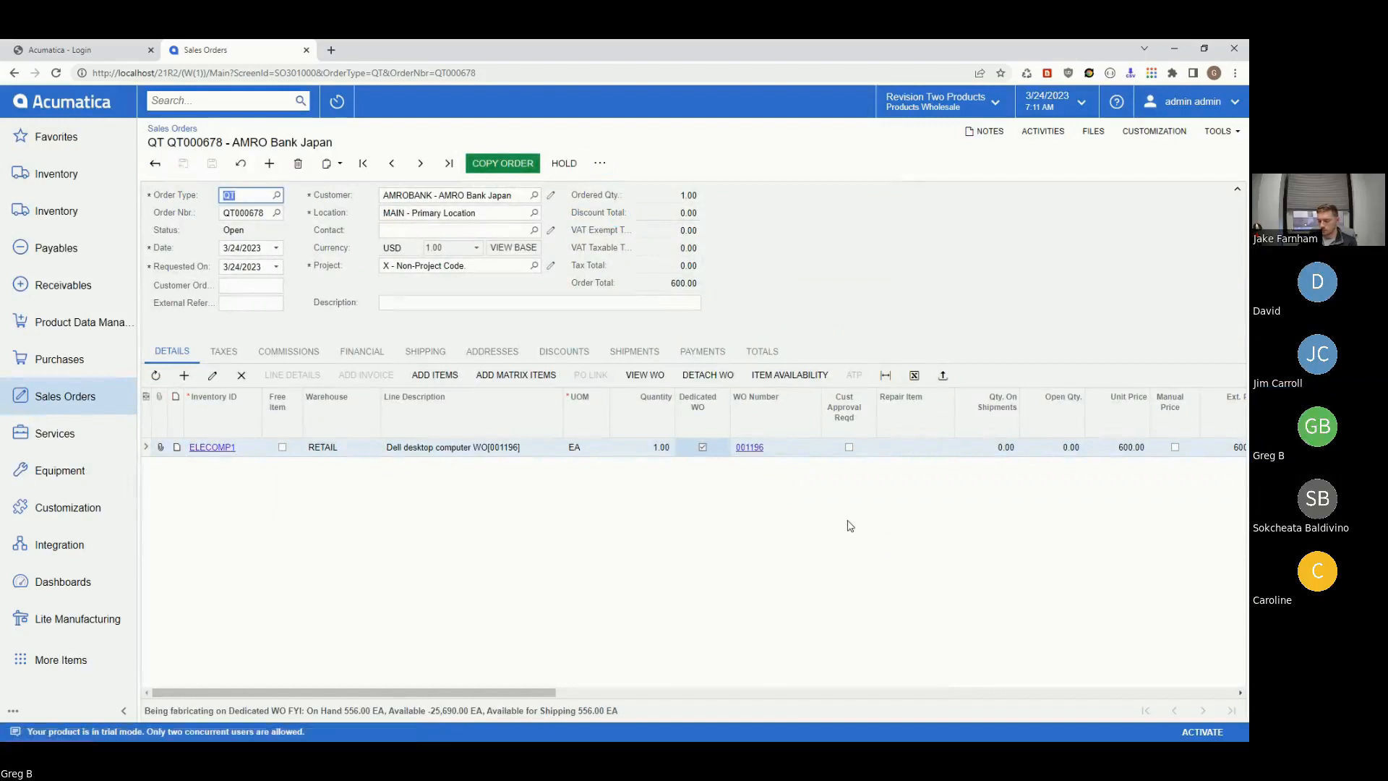
- On work order 001196, set ELEHDD3 quantity per unit to 2 and save
{"action": "left_click", "coordinate": [753, 448]}
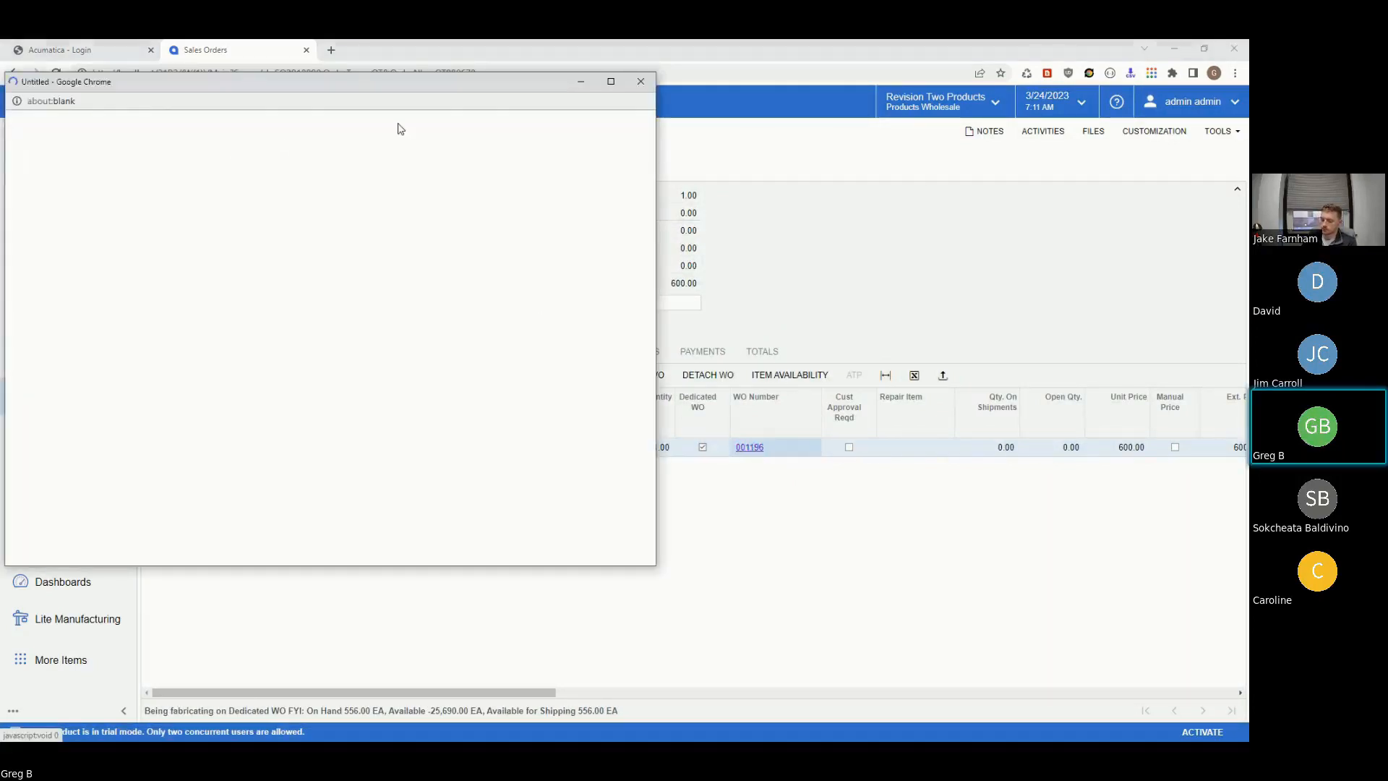
{"action": "double_click", "coordinate": [402, 86]}
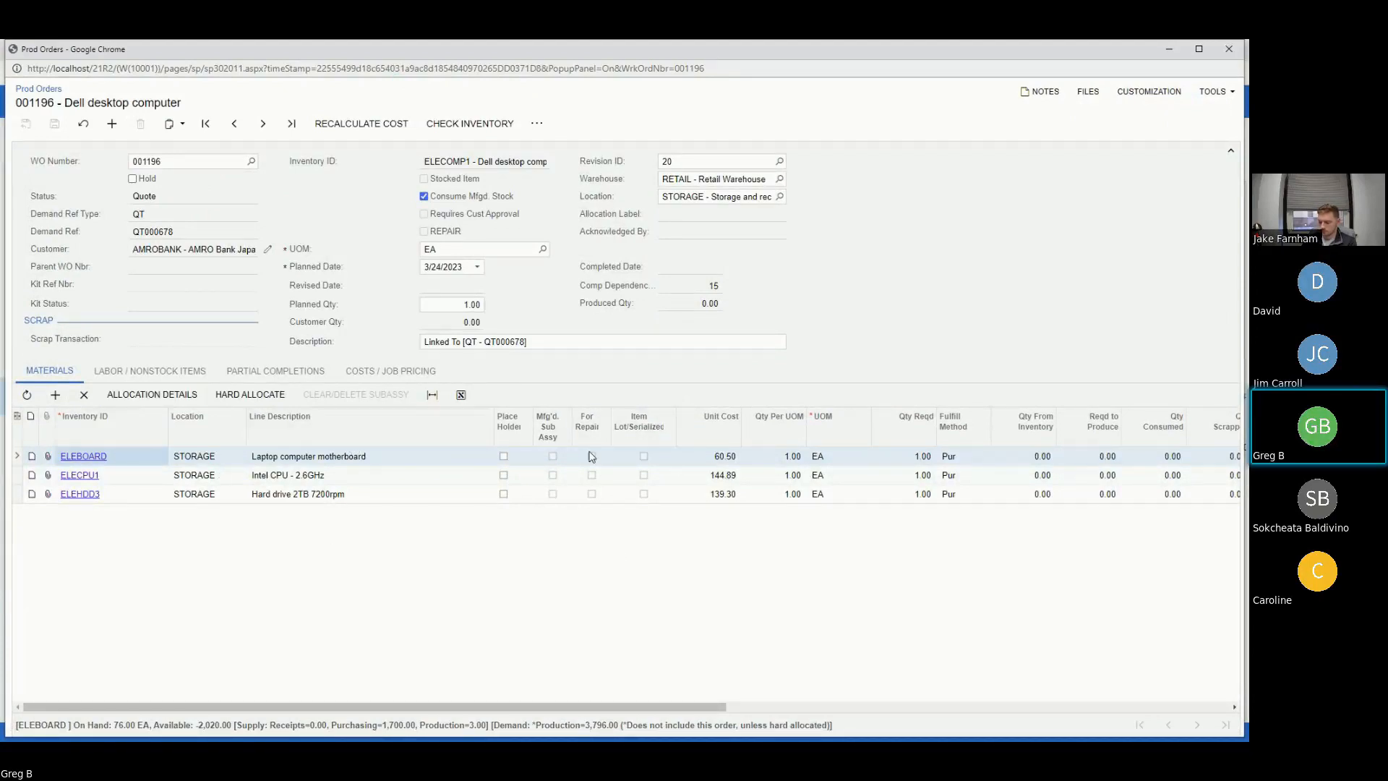
{"action": "left_click", "coordinate": [782, 495]}
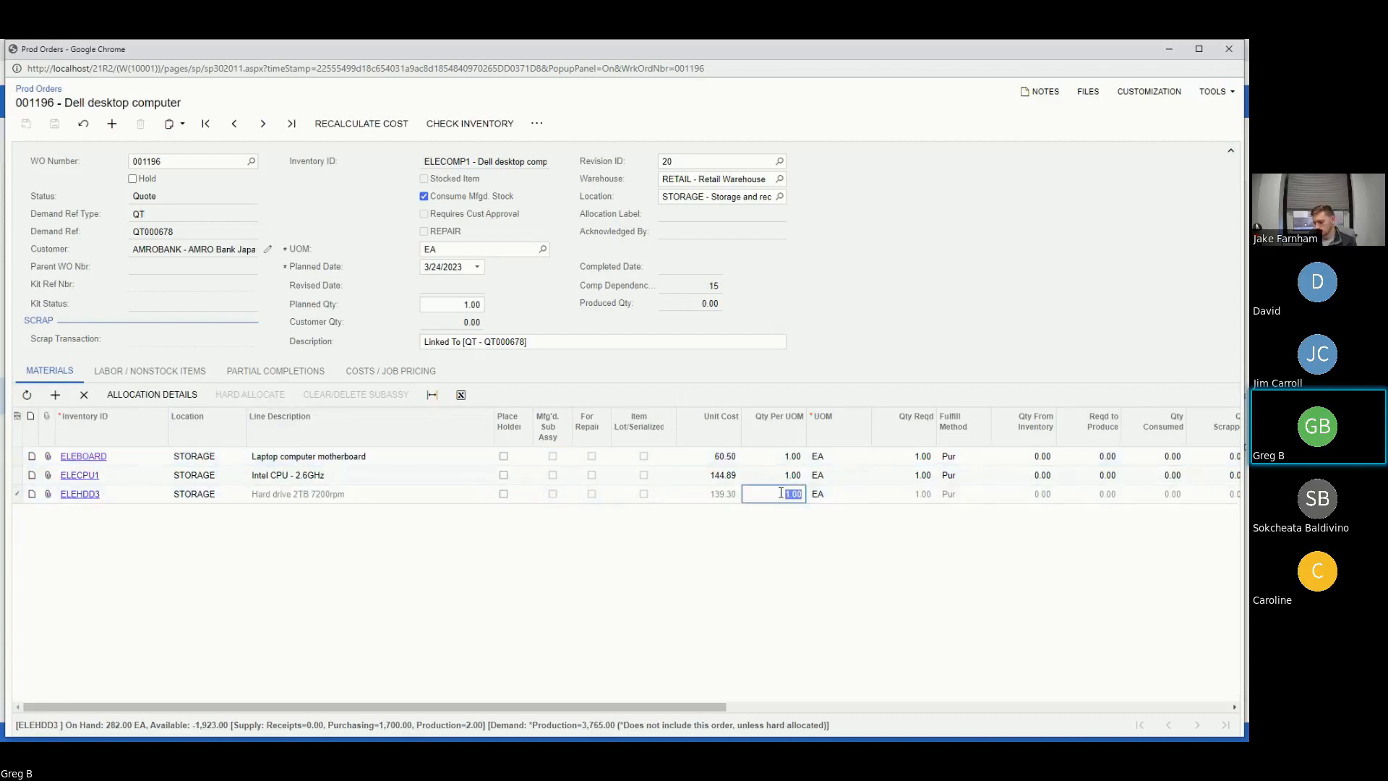
{"action": "type", "text": "2"}
{"action": "key", "text": "Tab"}
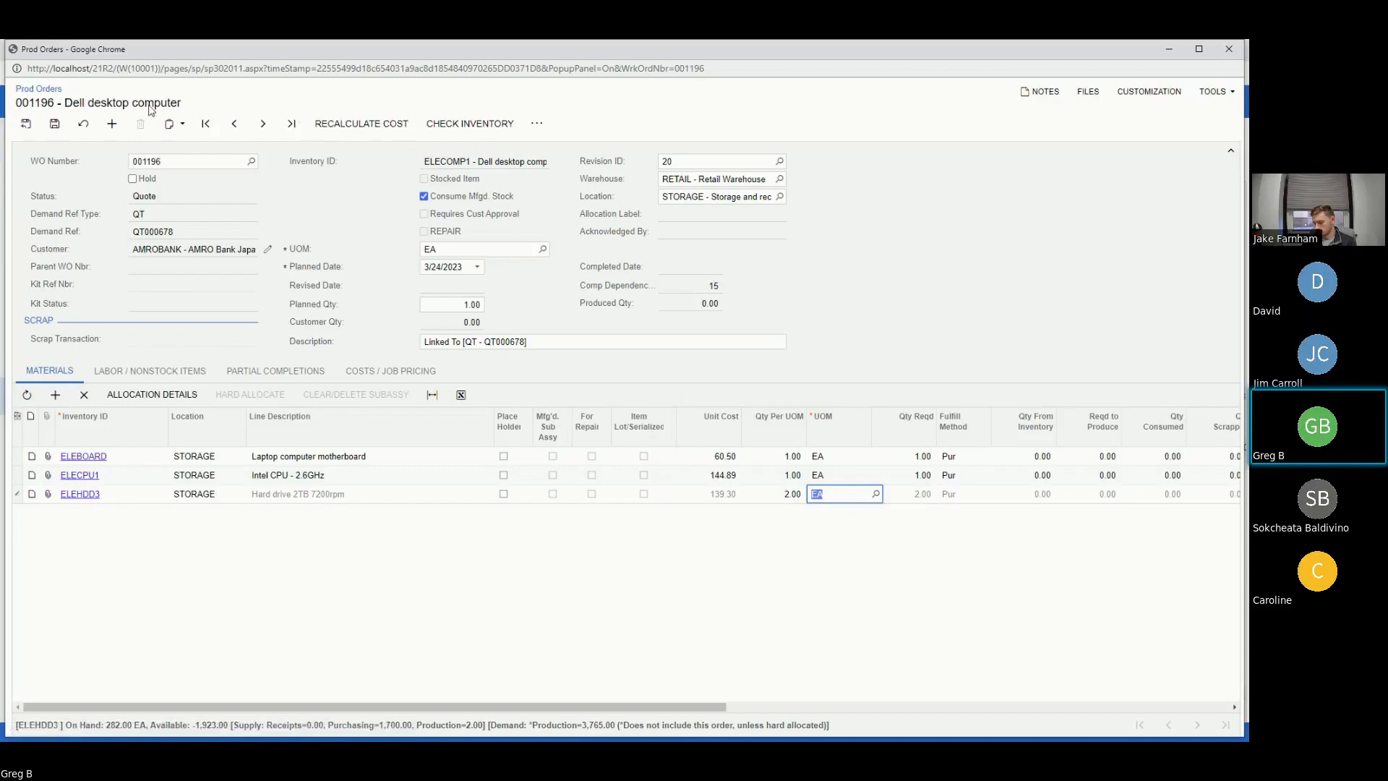
{"action": "left_click", "coordinate": [54, 123]}
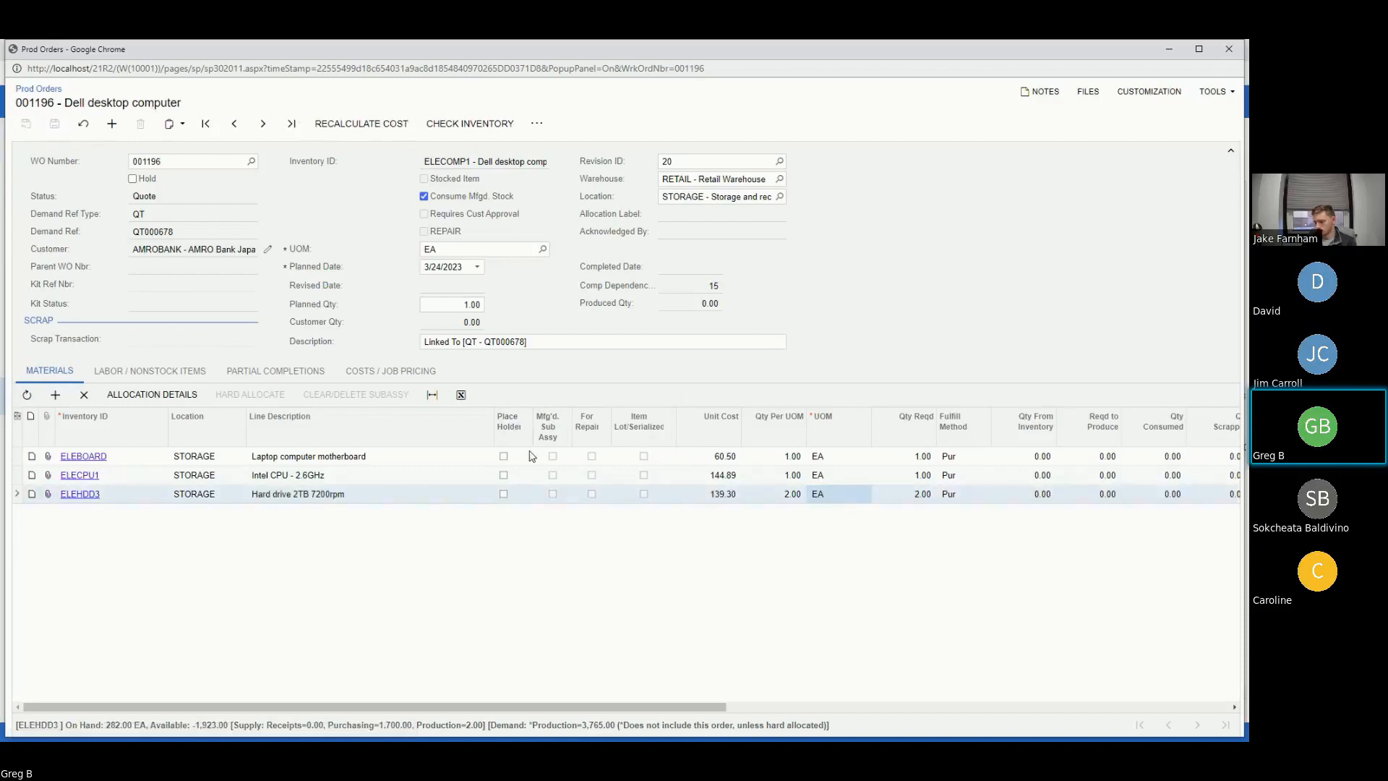
{"action": "left_click", "coordinate": [1169, 50]}
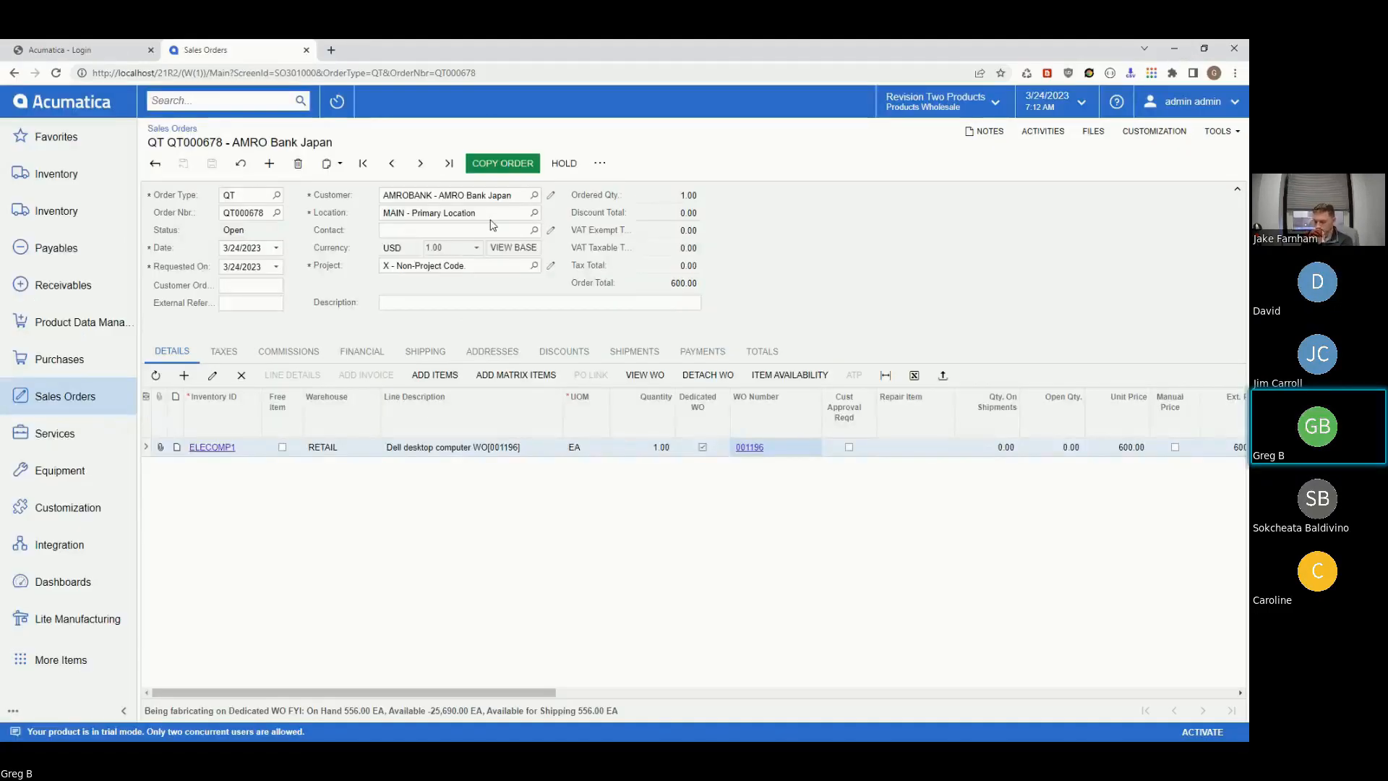
- Add an ELECOMP2 Lenovo laptop line to the quote and save it
{"action": "left_click", "coordinate": [183, 376]}
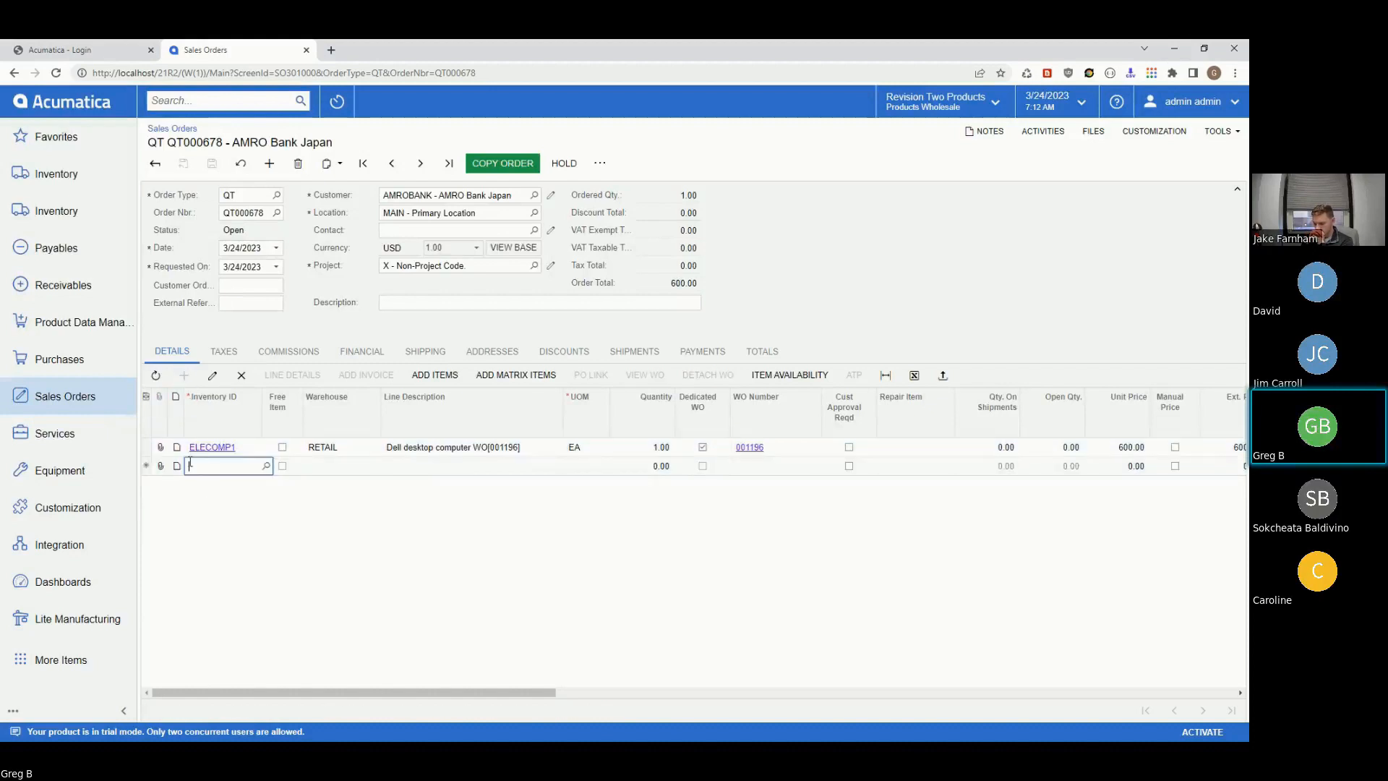
{"action": "type", "text": "ELECOMP"}
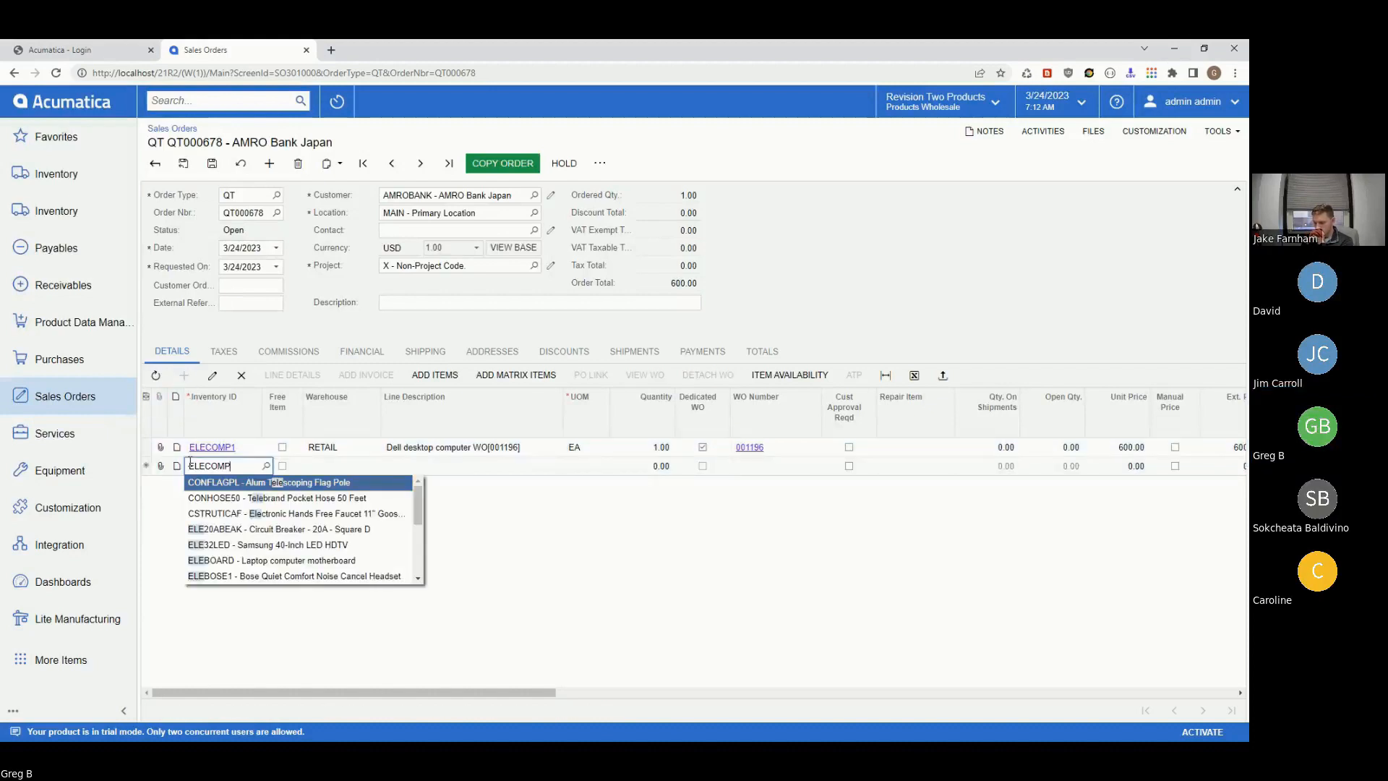
{"action": "type", "text": "2"}
{"action": "key", "text": "Tab"}
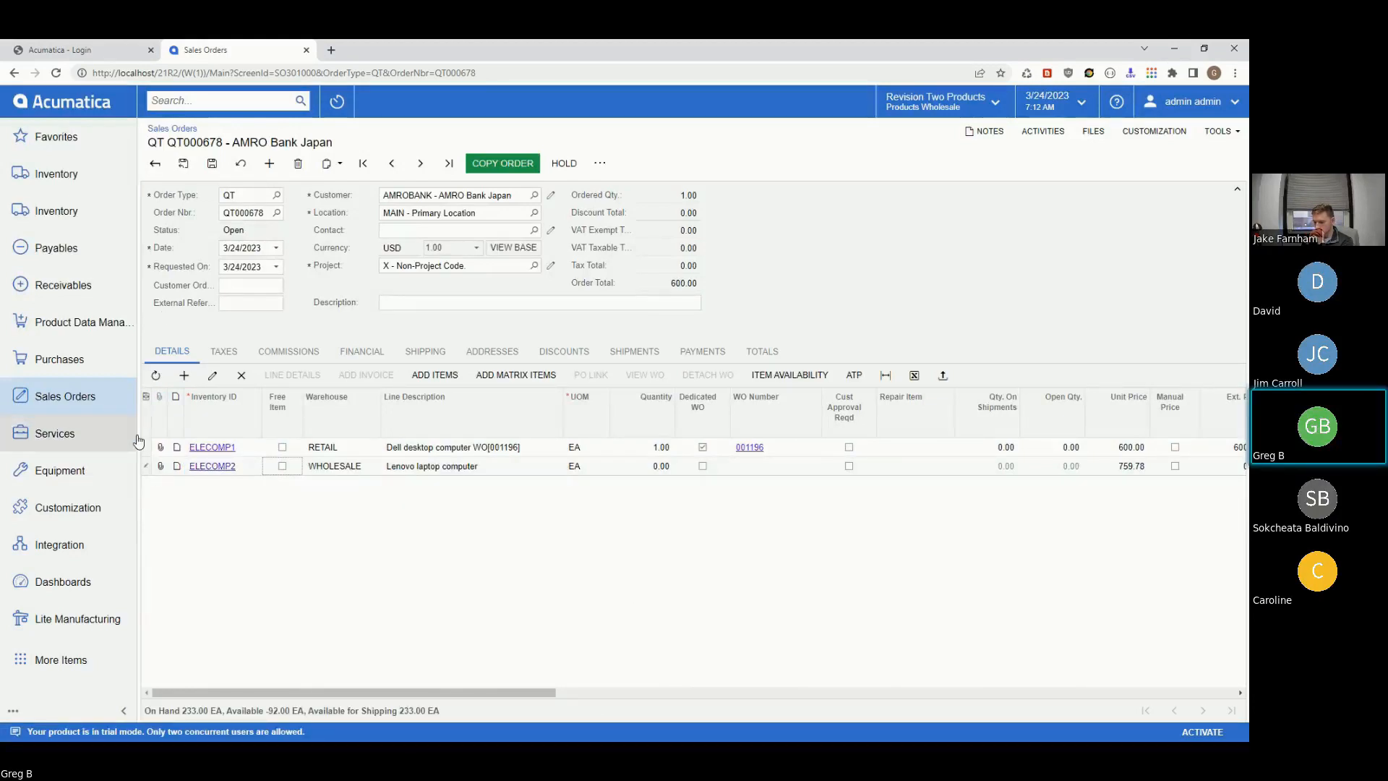
{"action": "left_click", "coordinate": [213, 164]}
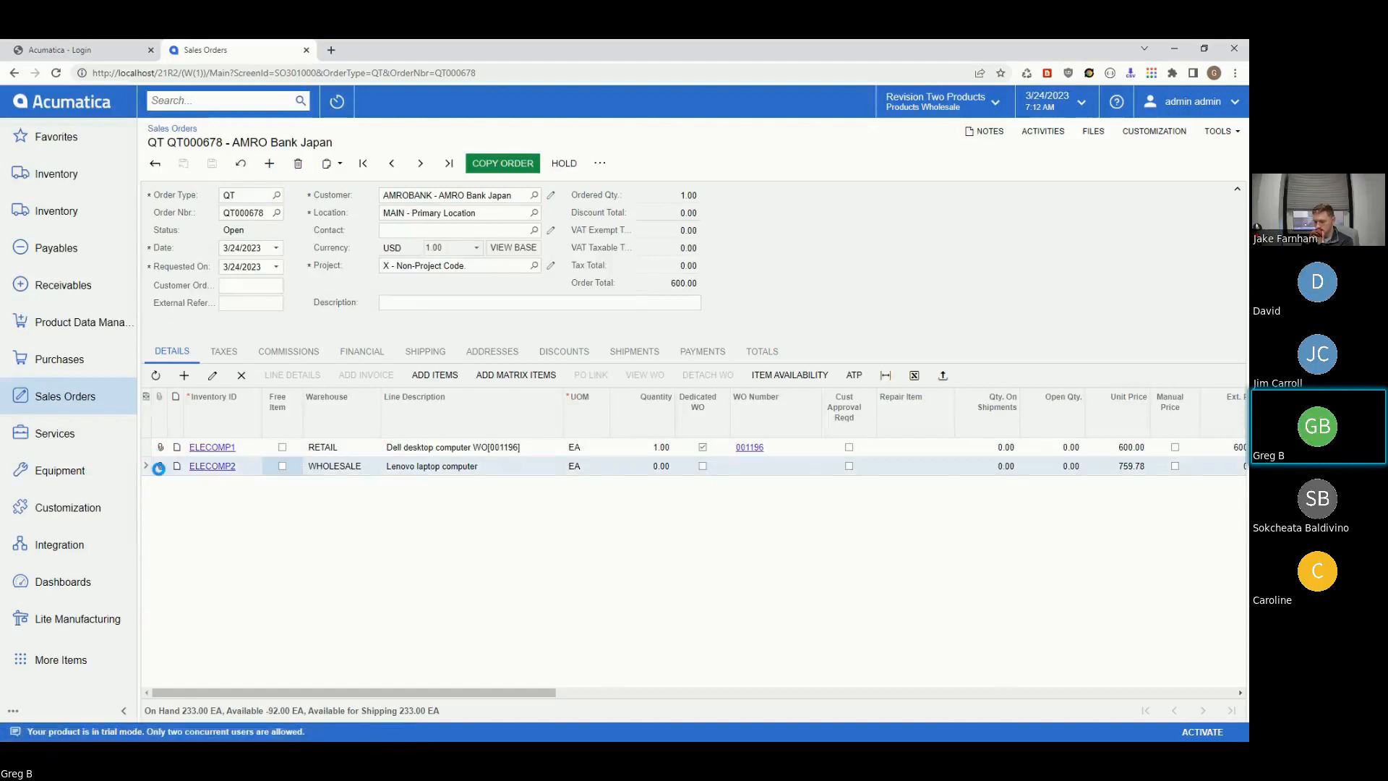
- Attach AceroSeperator.jpg from X:\DemoStuff\VesselProject to the ELECOMP2 line
{"action": "left_click", "coordinate": [160, 467]}
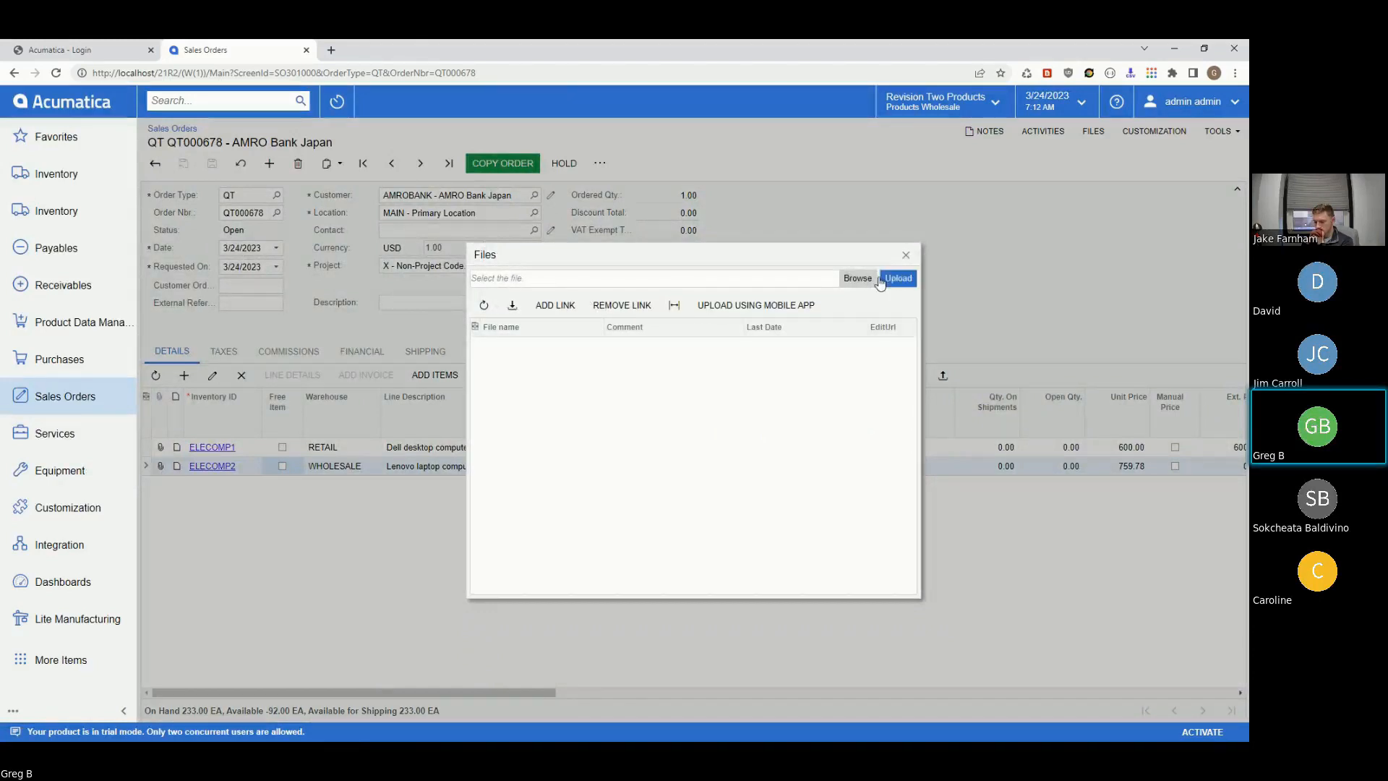
{"action": "left_click", "coordinate": [859, 279]}
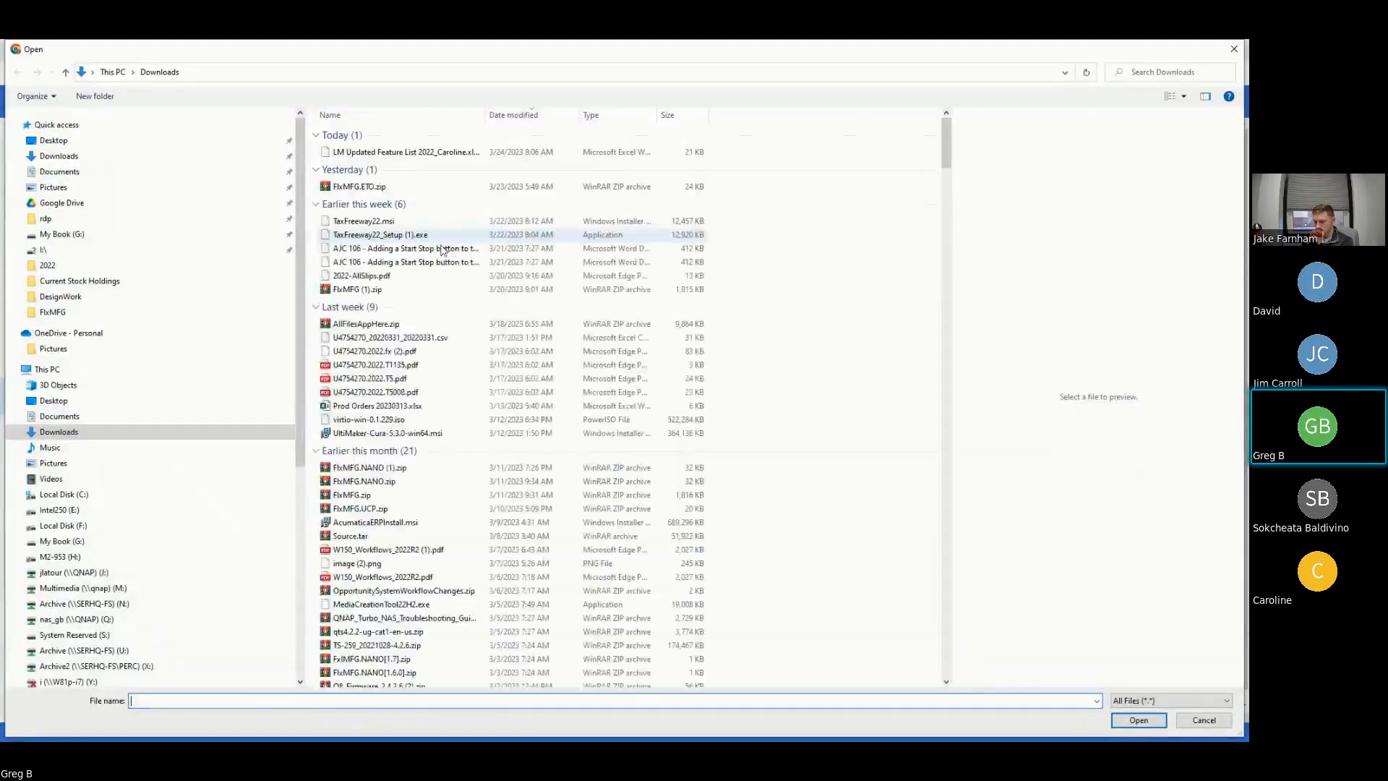
{"action": "scroll", "coordinate": [152, 492], "scroll_direction": "down", "scroll_amount": 1}
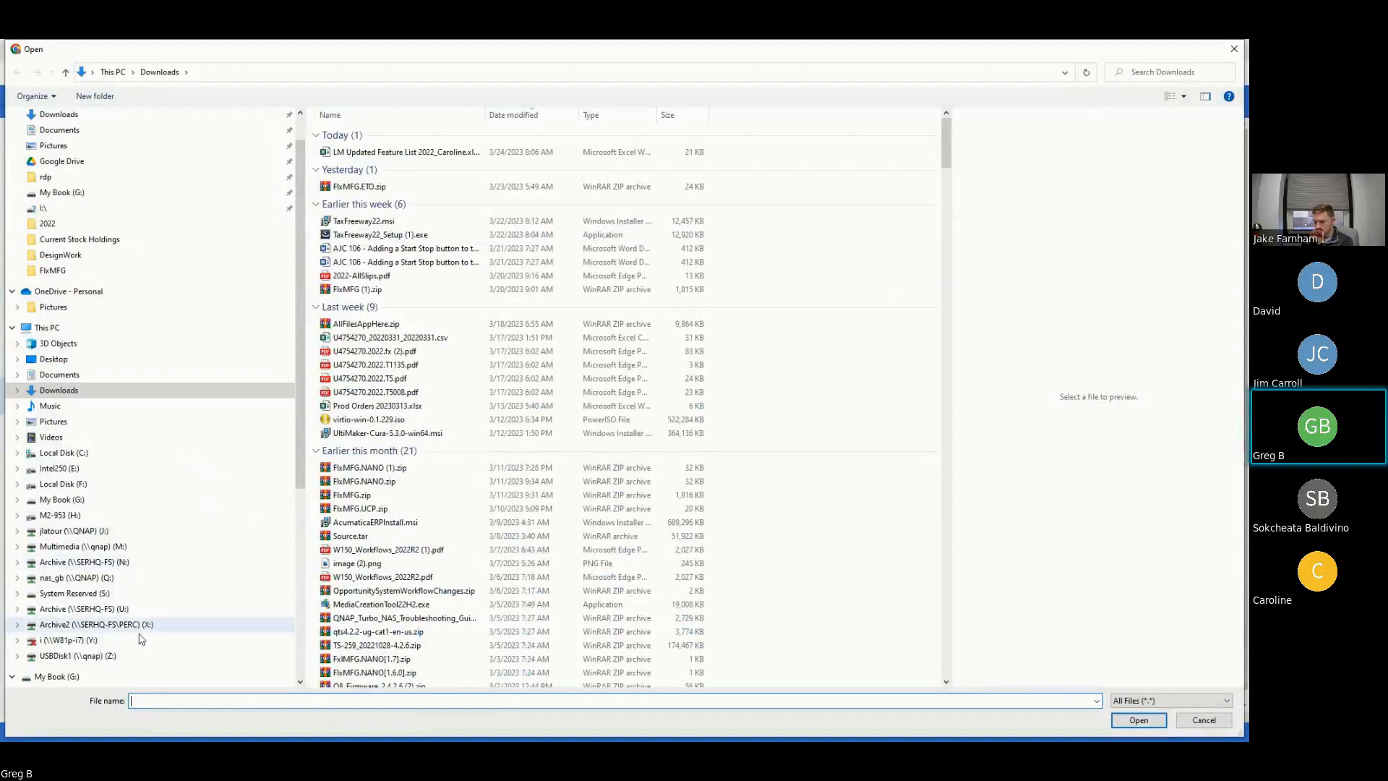
{"action": "left_click", "coordinate": [69, 625]}
{"action": "left_click", "coordinate": [337, 150]}
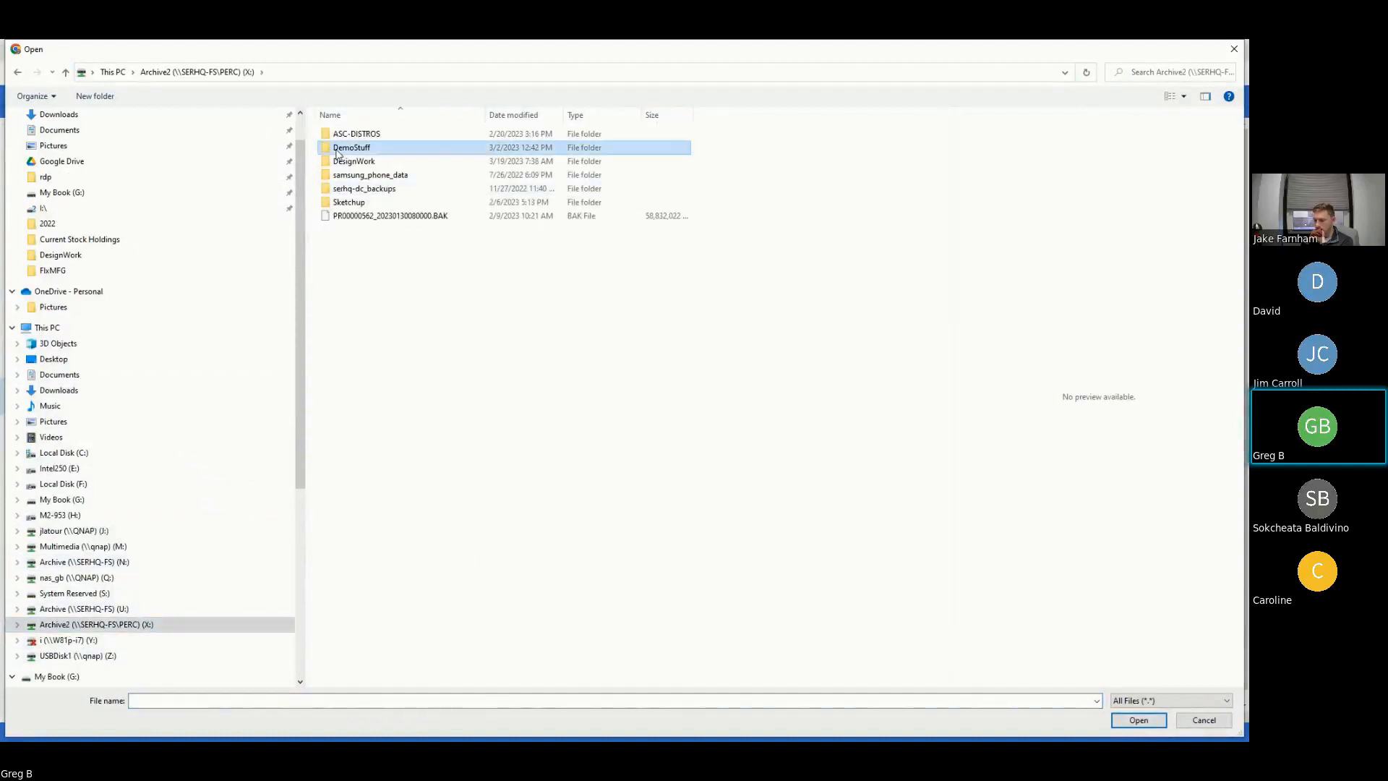
{"action": "double_click", "coordinate": [338, 149]}
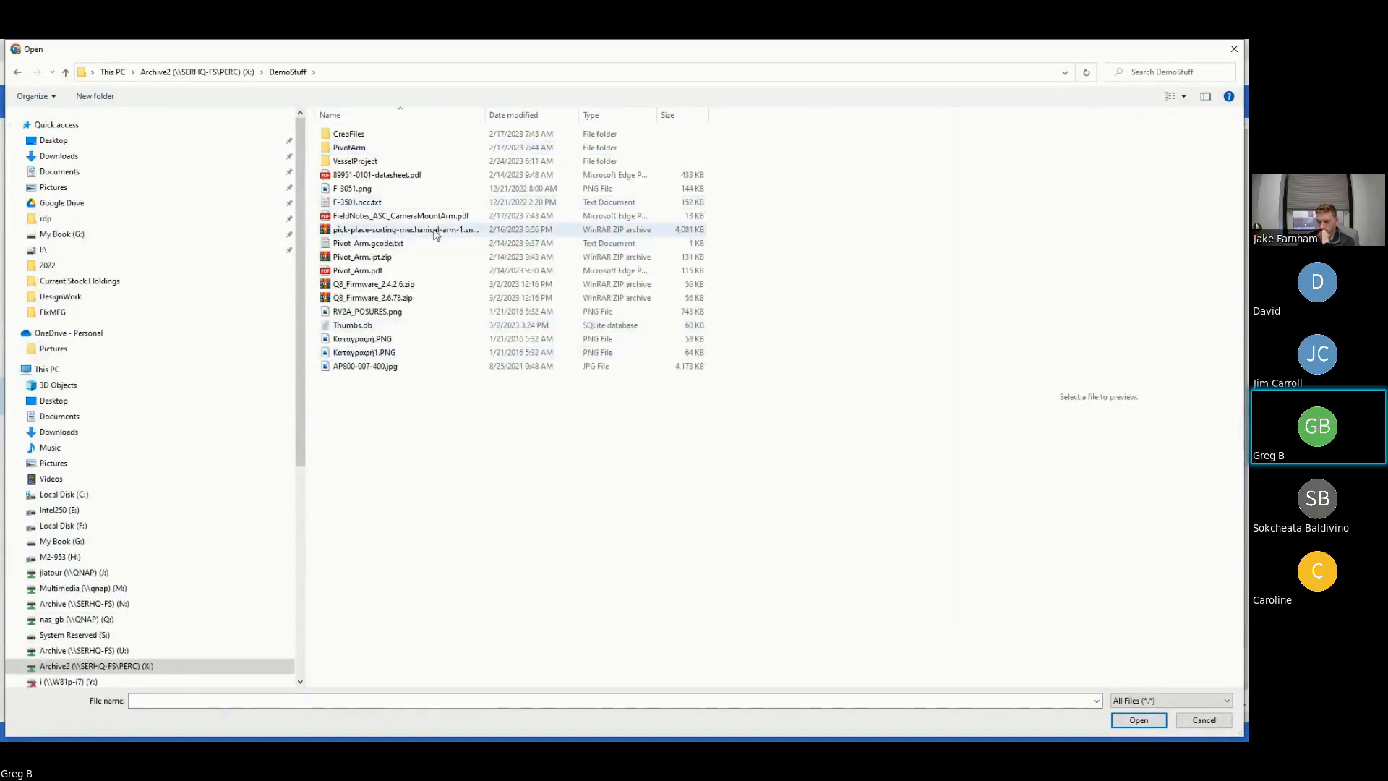
{"action": "double_click", "coordinate": [373, 163]}
{"action": "left_click", "coordinate": [384, 165]}
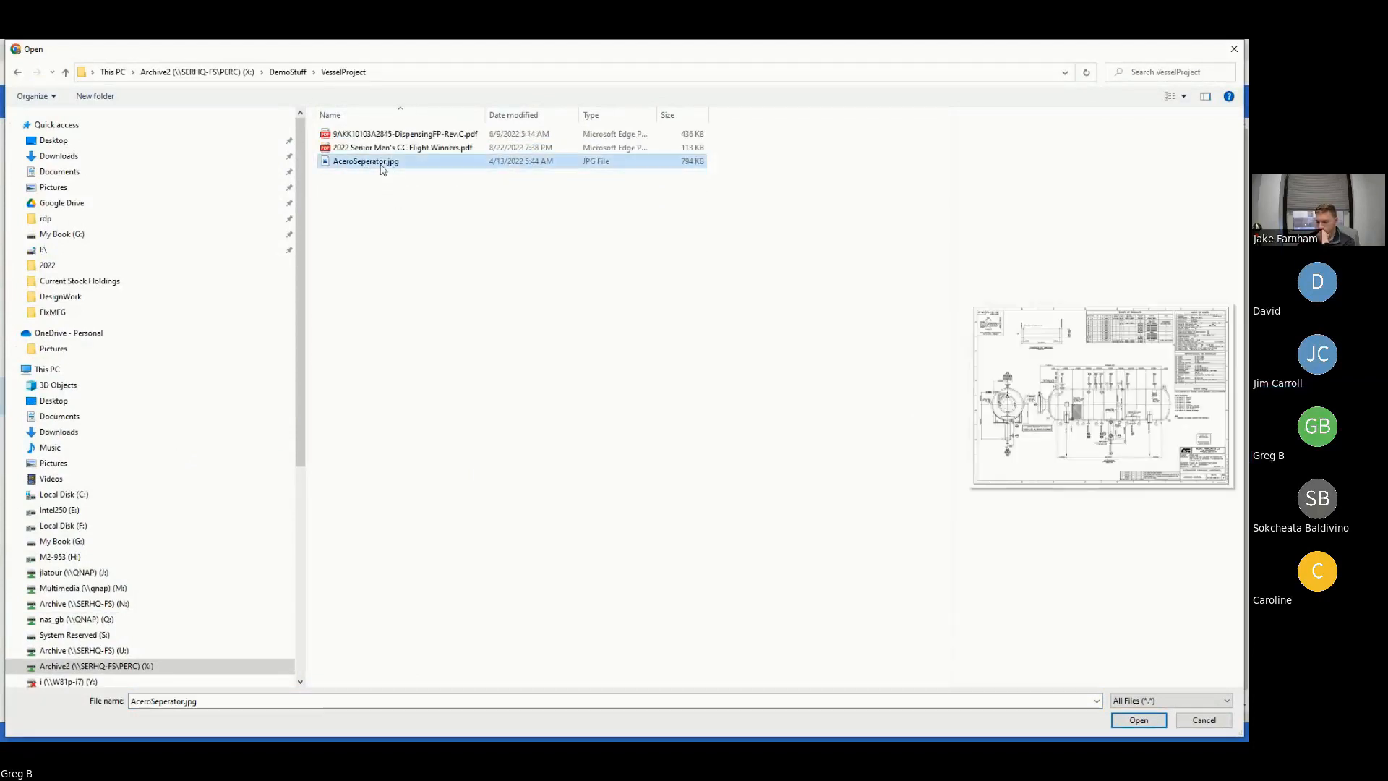
{"action": "left_click", "coordinate": [1138, 720]}
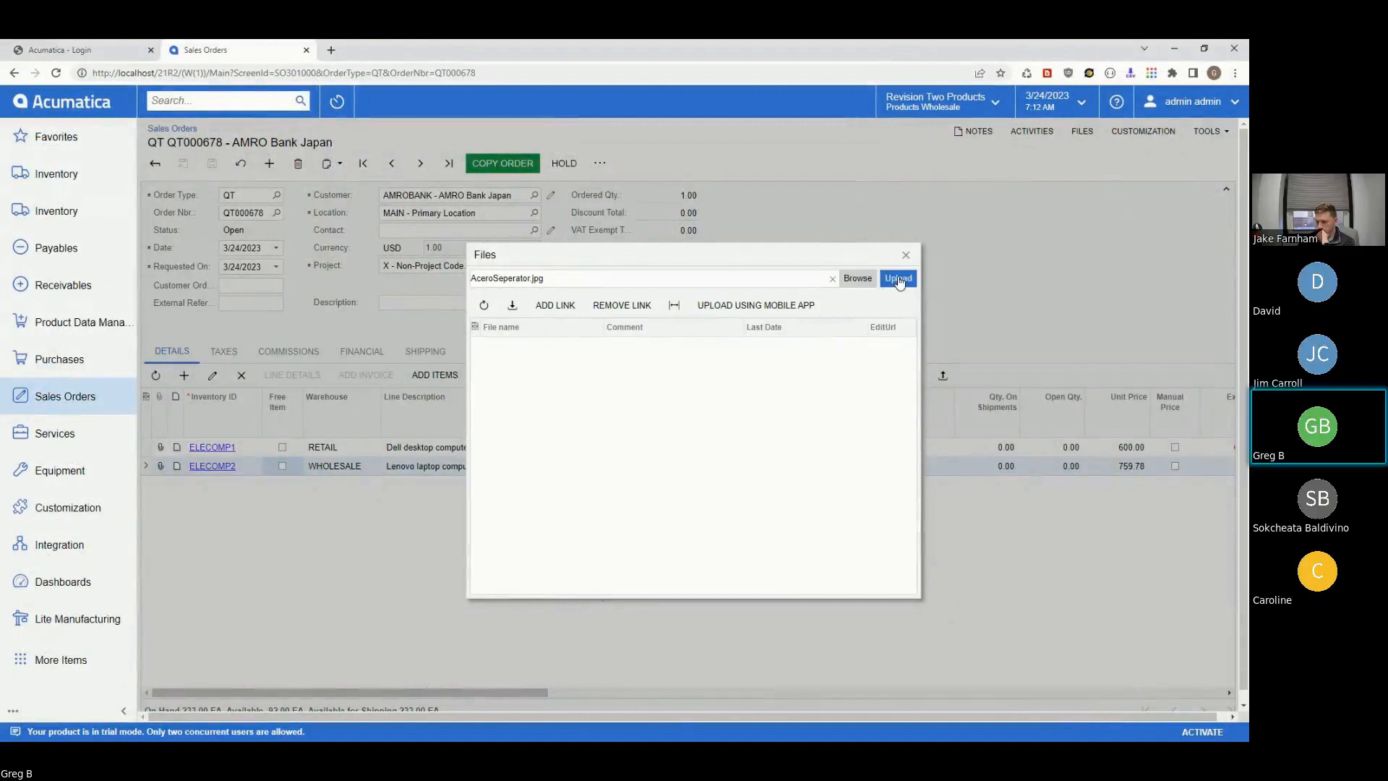
{"action": "left_click", "coordinate": [885, 280]}
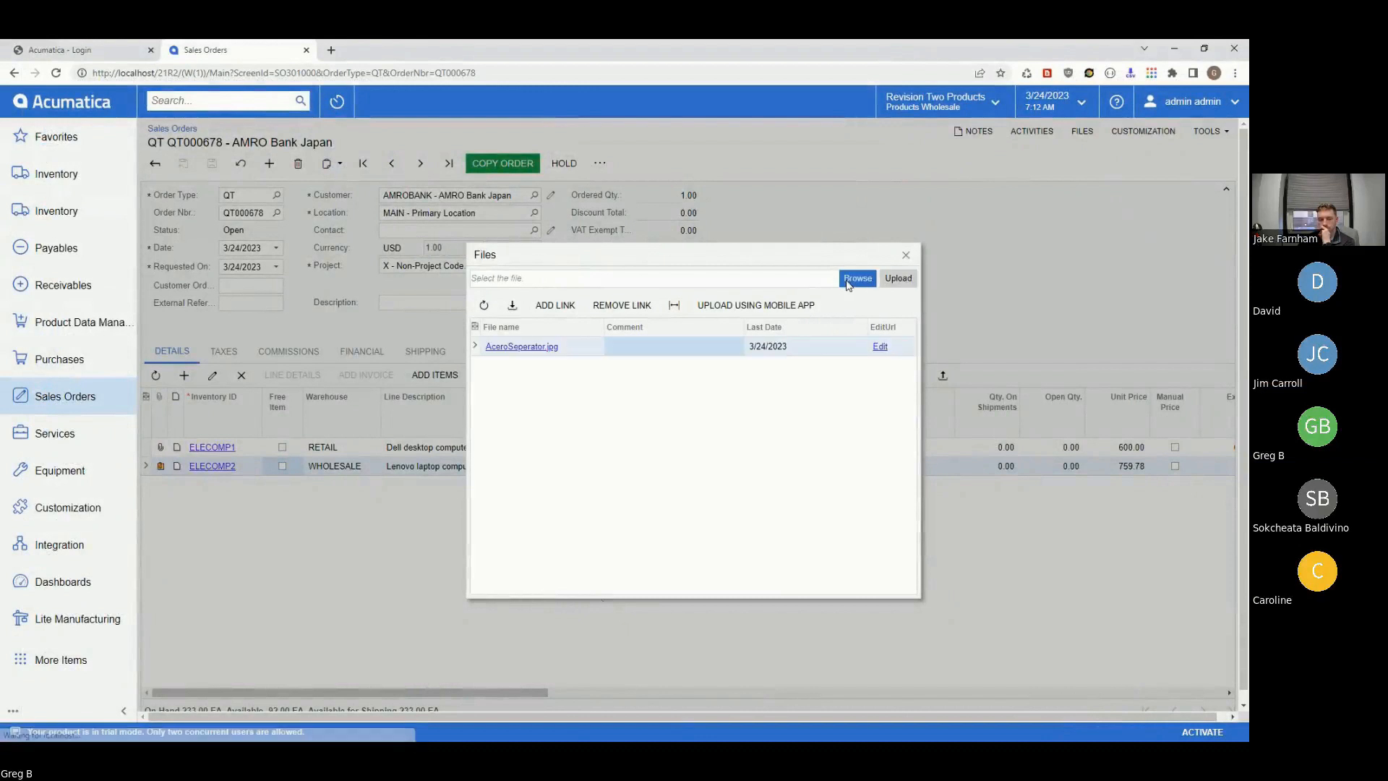
- Upload 9AKK10103A2845-DispensingFP-Rev.C.pdf to the ELECOMP2 line and close the Files dialog
{"action": "left_click", "coordinate": [848, 283]}
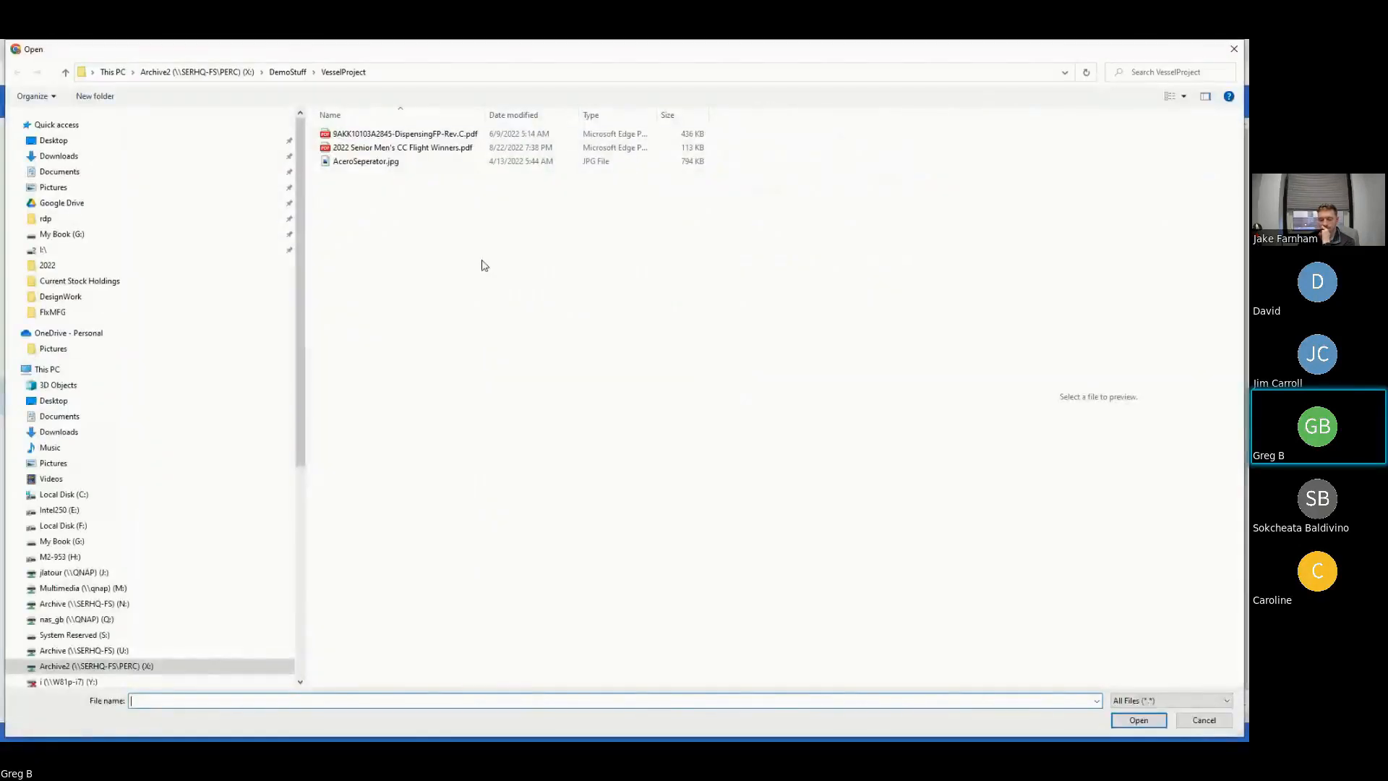
{"action": "left_click", "coordinate": [425, 135]}
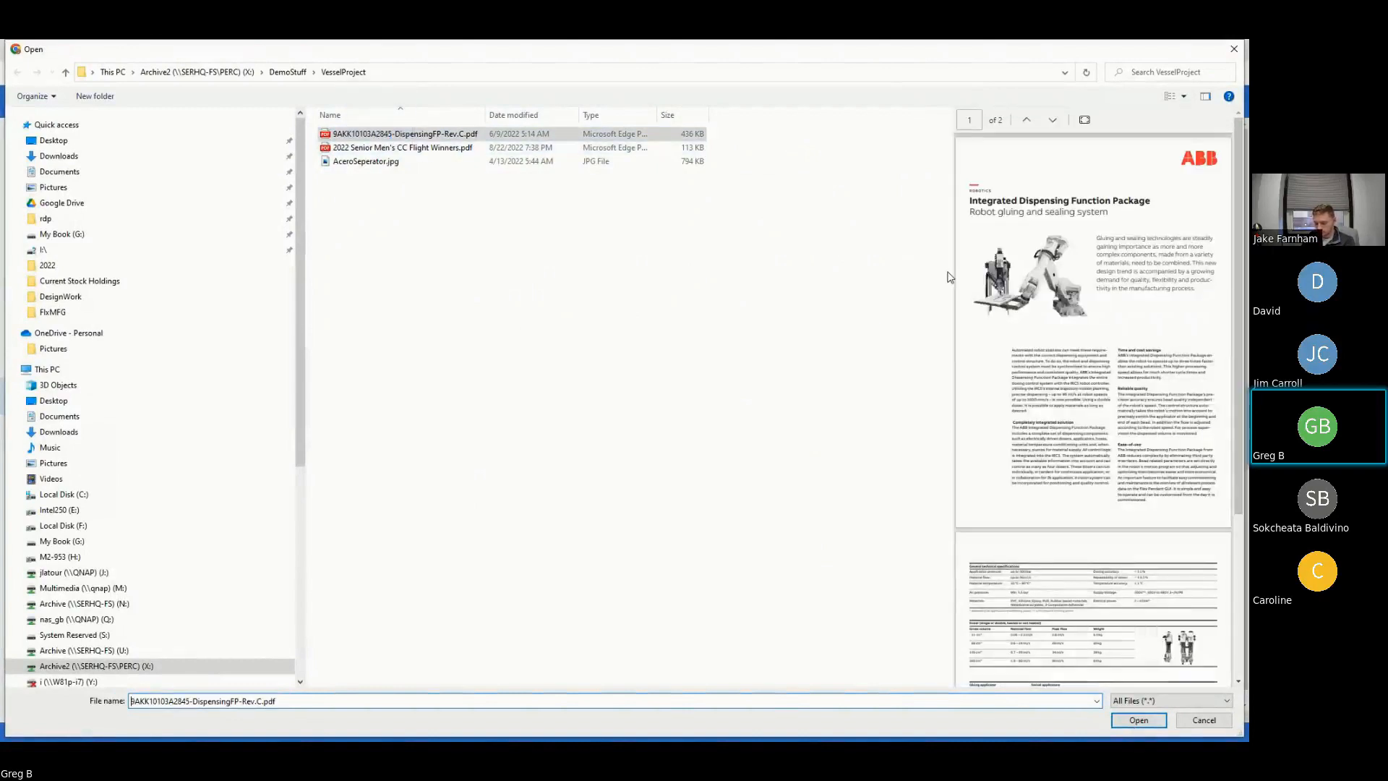
{"action": "left_click", "coordinate": [1140, 722]}
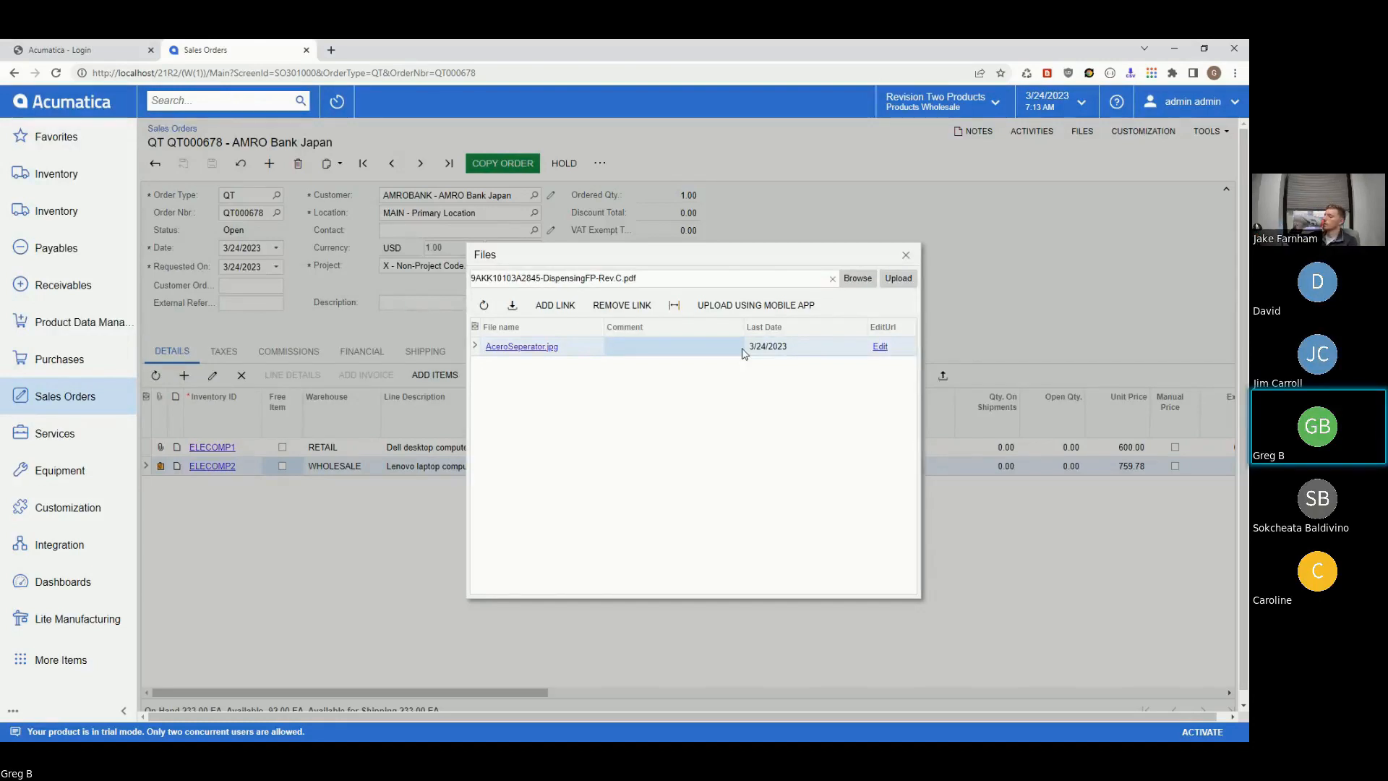
{"action": "left_click", "coordinate": [895, 283]}
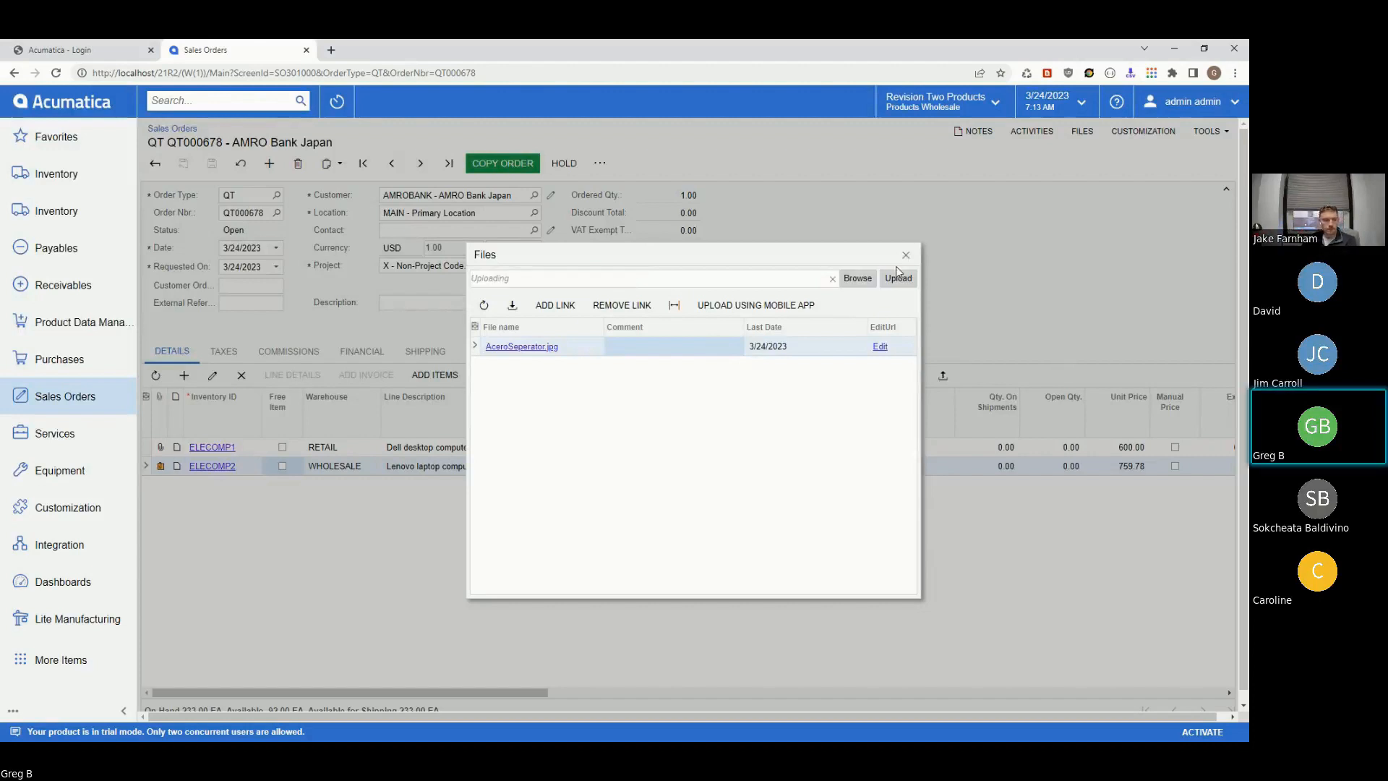
{"action": "left_click", "coordinate": [906, 255]}
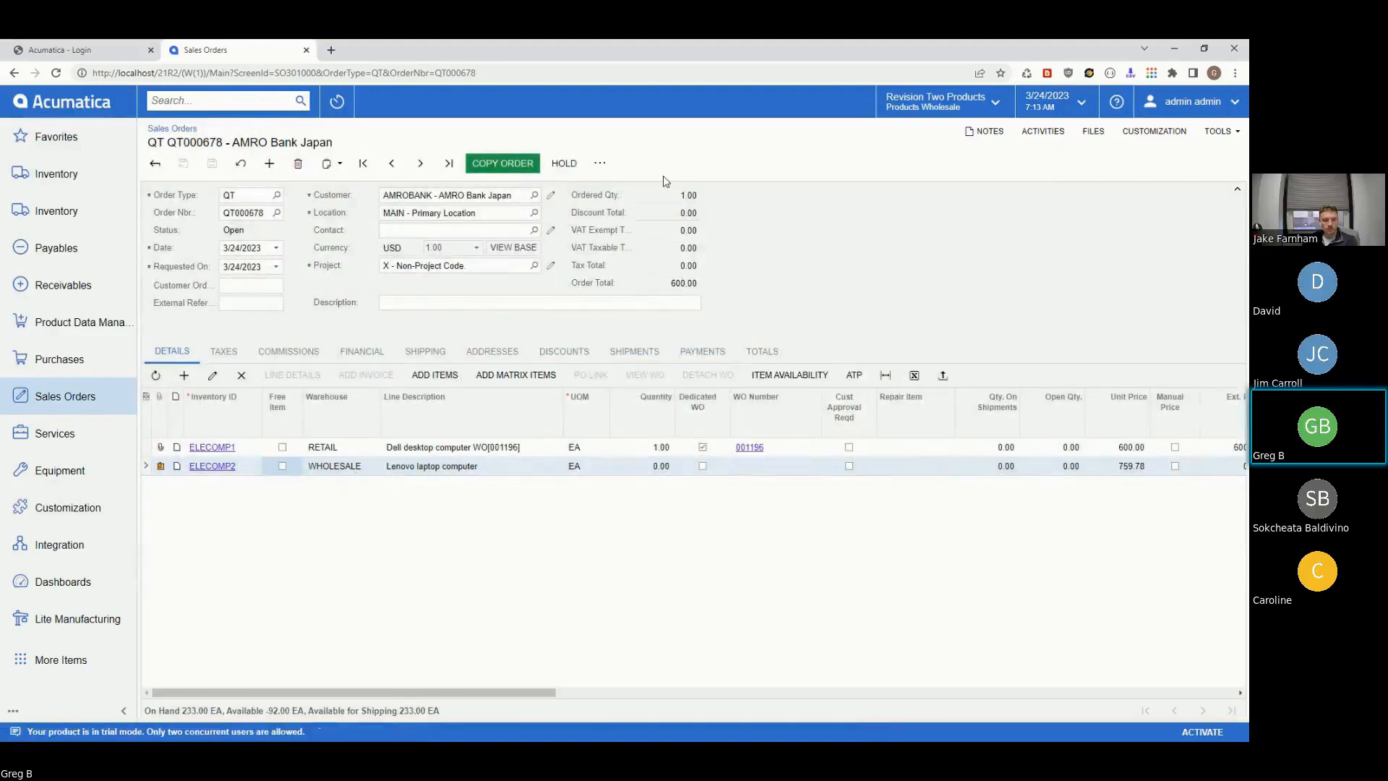
- Set the ELECOMP2 line's quantity to 1
{"action": "left_click", "coordinate": [600, 162]}
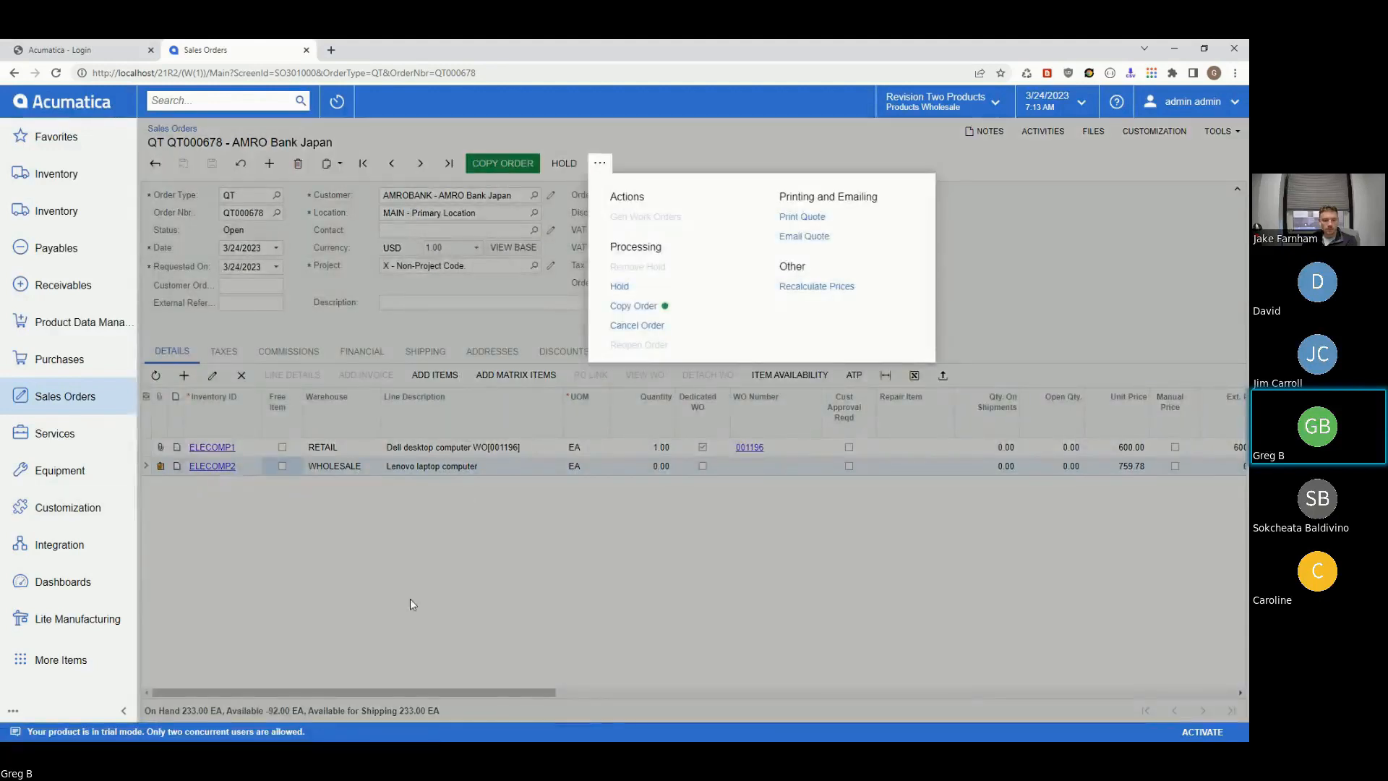
{"action": "left_click", "coordinate": [410, 604]}
{"action": "left_click", "coordinate": [650, 467]}
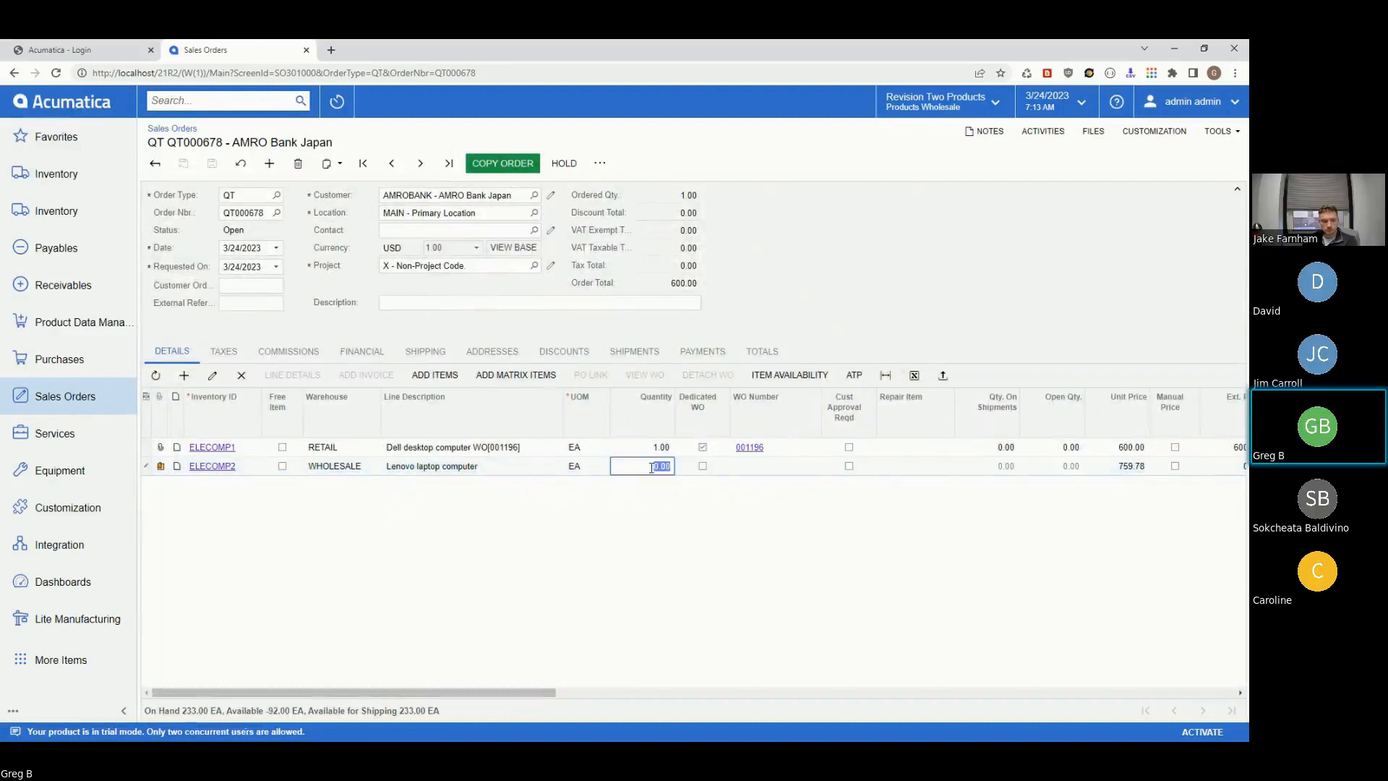
{"action": "type", "text": "1"}
{"action": "key", "text": "Tab"}
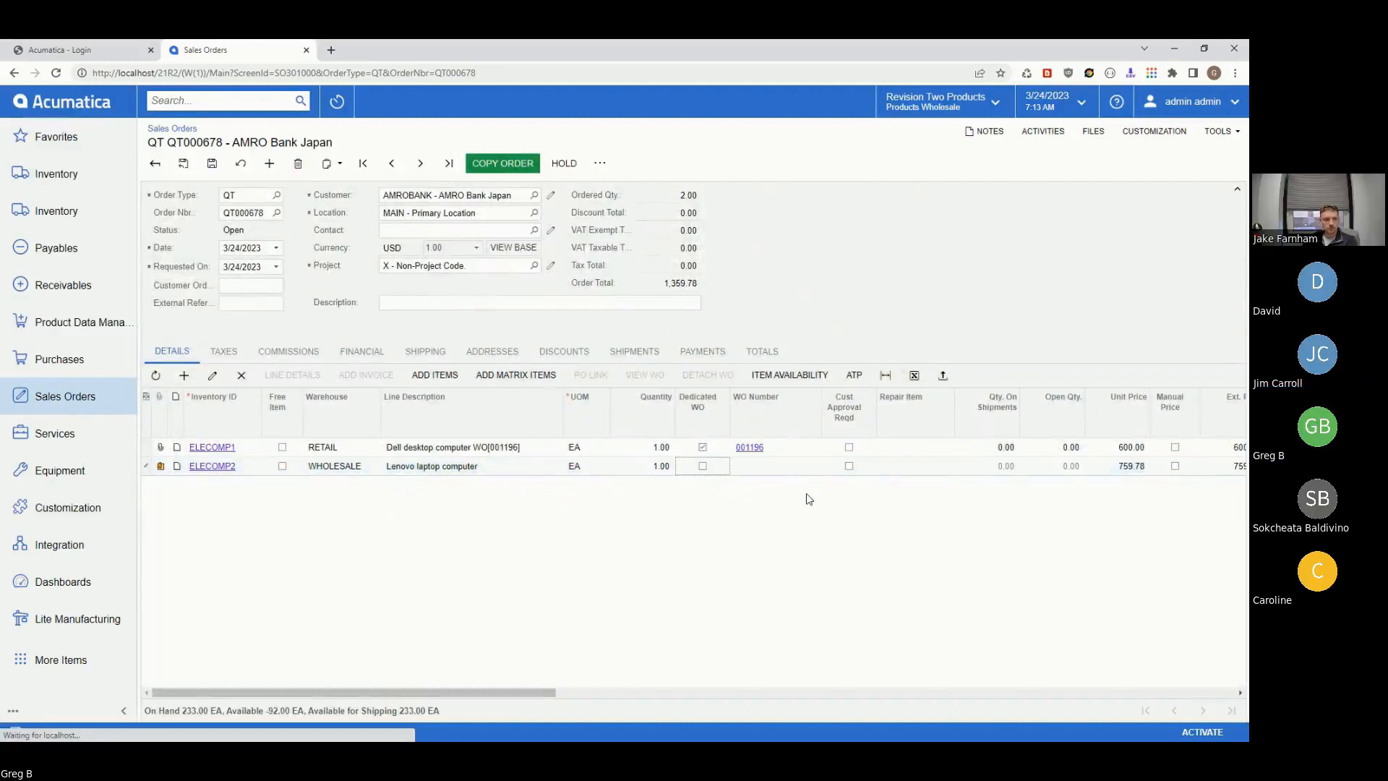
- Tick Dedicated WO on the ELECOMP2 Lenovo laptop line
{"action": "left_click", "coordinate": [600, 163]}
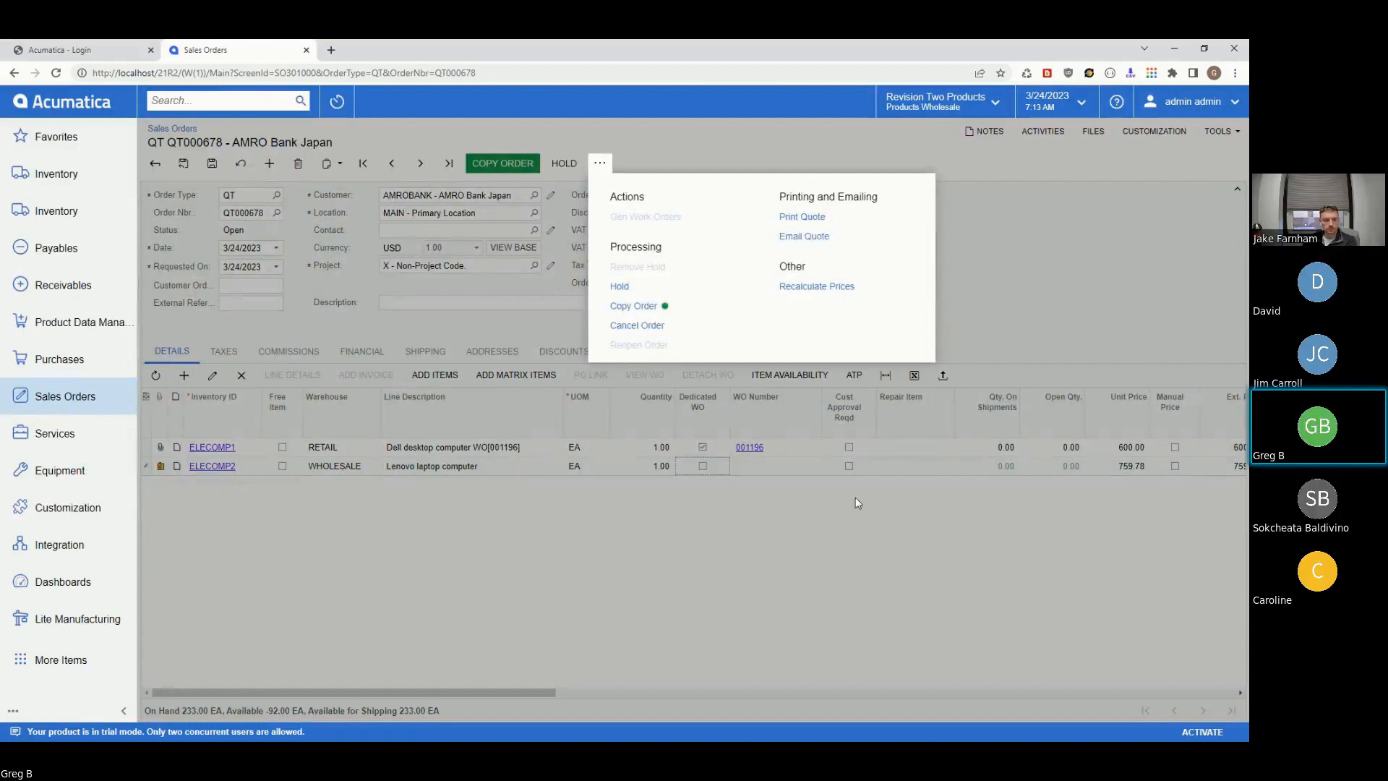
{"action": "left_click", "coordinate": [590, 511]}
{"action": "left_click", "coordinate": [848, 467]}
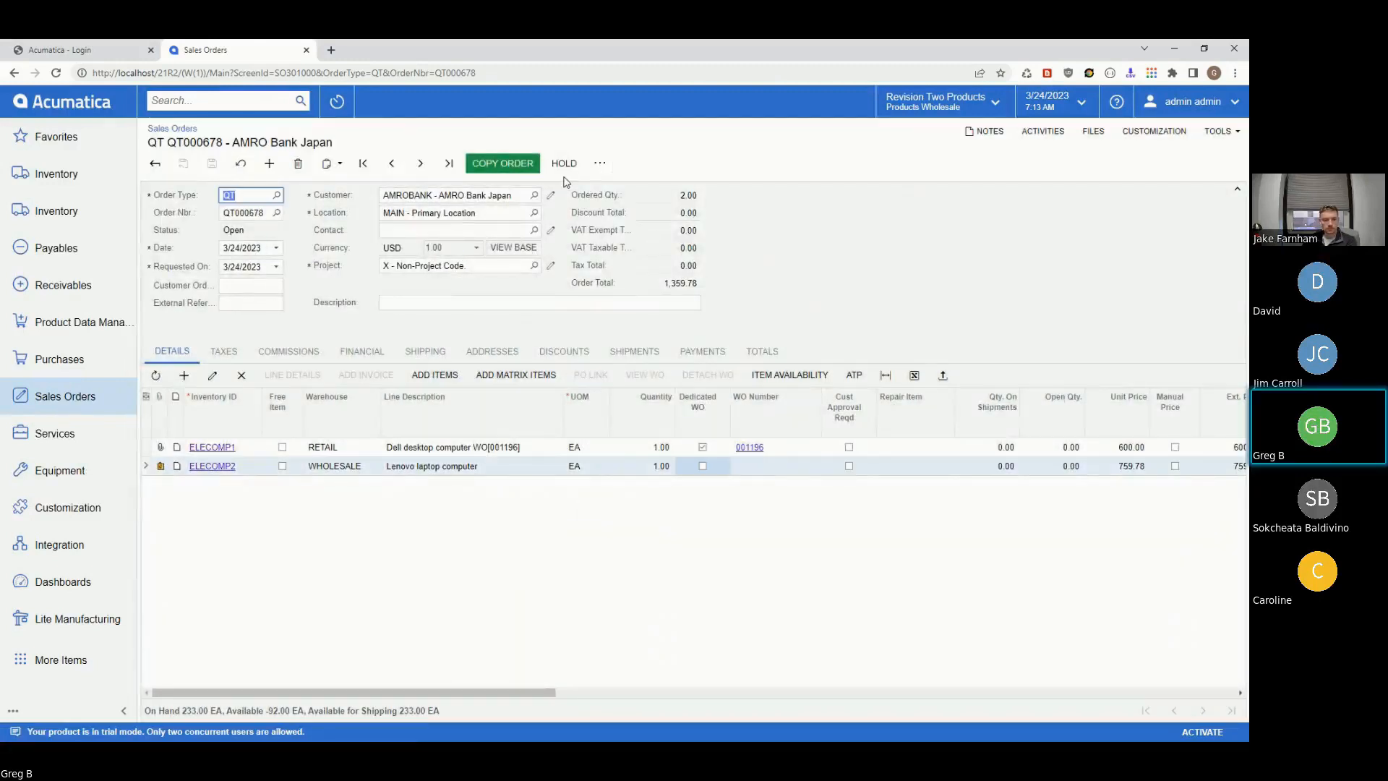
{"action": "left_click", "coordinate": [602, 164]}
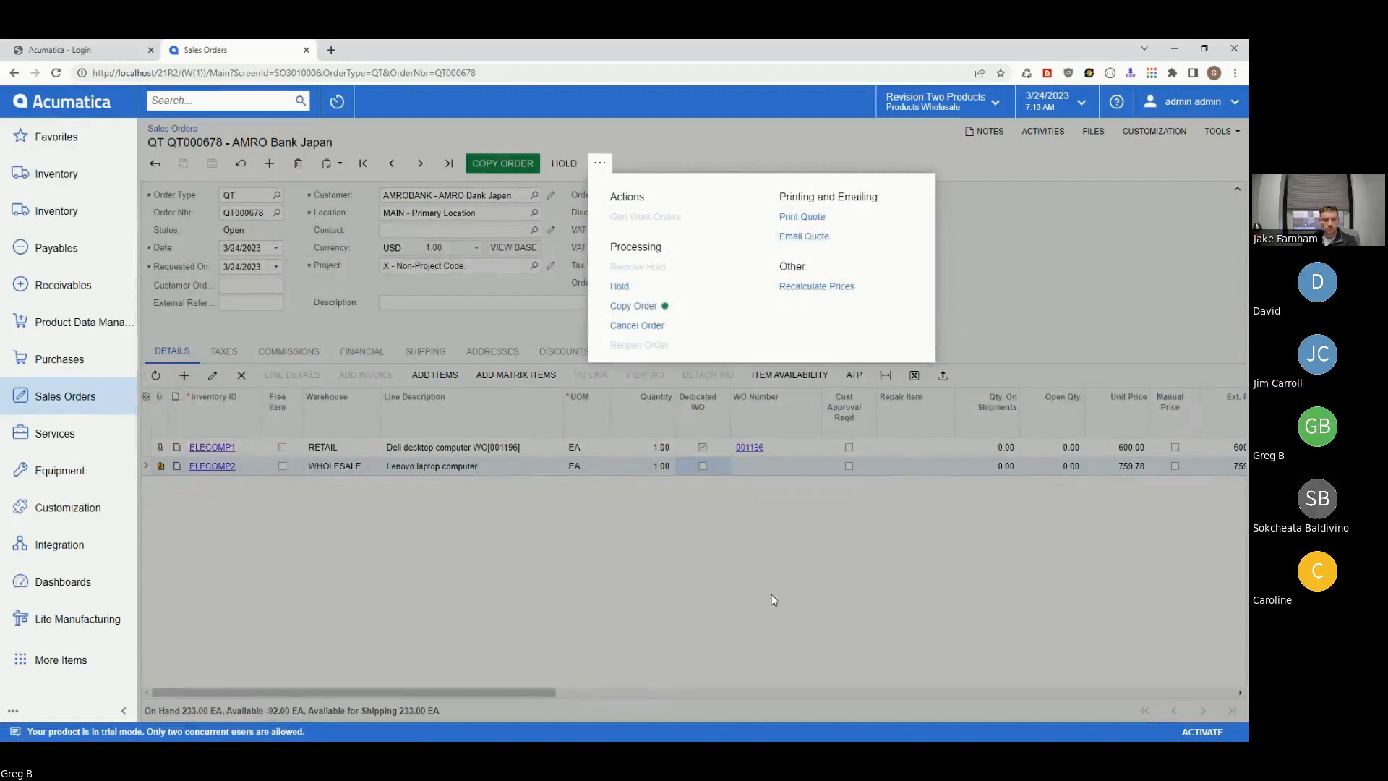
{"action": "left_click", "coordinate": [419, 341]}
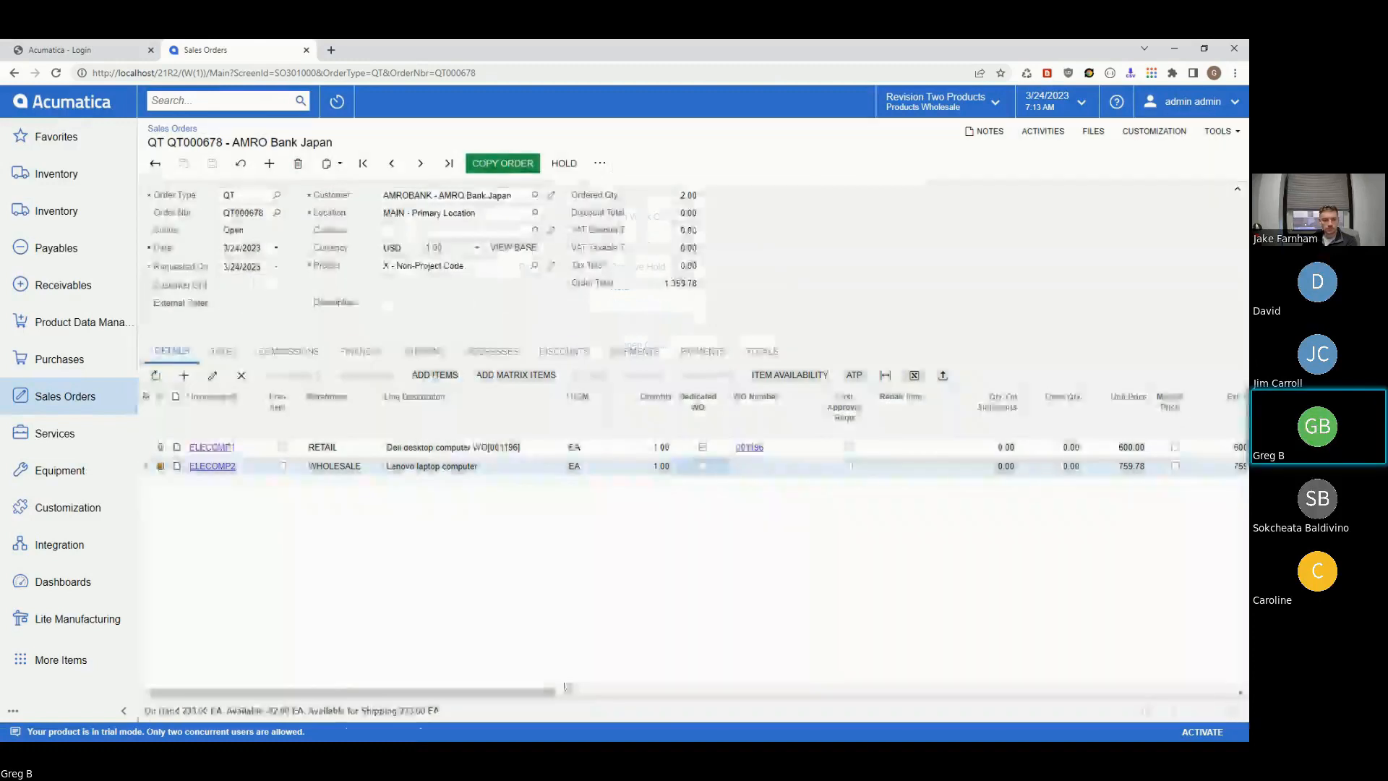
{"action": "left_click", "coordinate": [394, 163]}
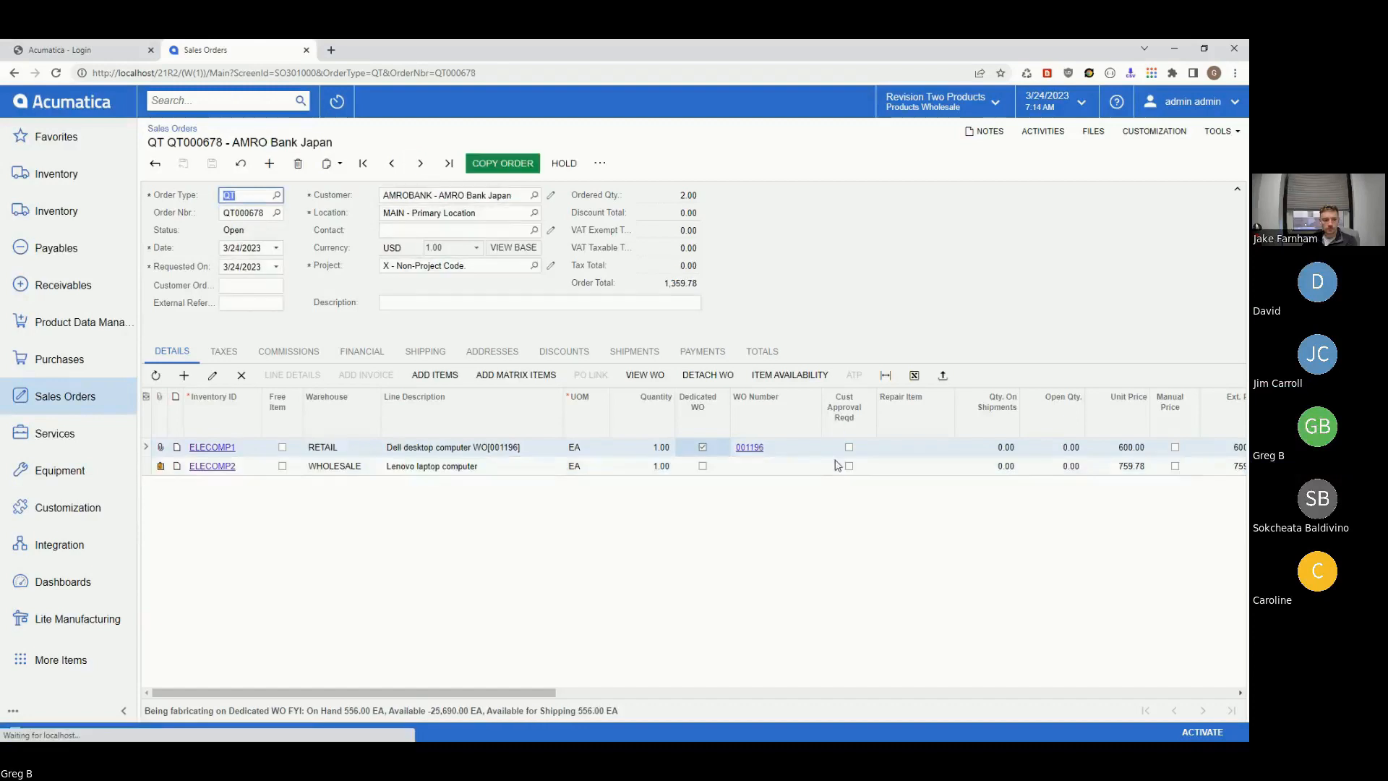
{"action": "left_click", "coordinate": [704, 467]}
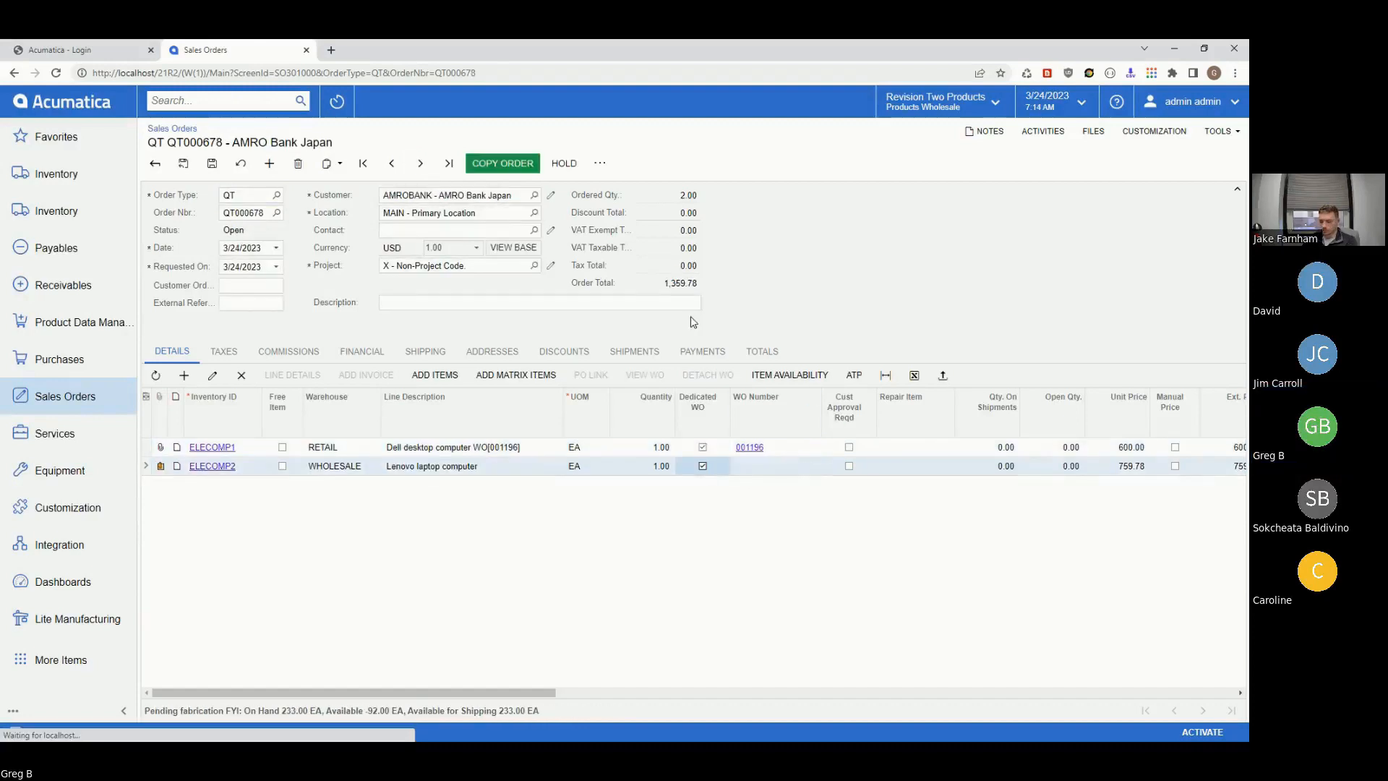
{"action": "left_click", "coordinate": [600, 163]}
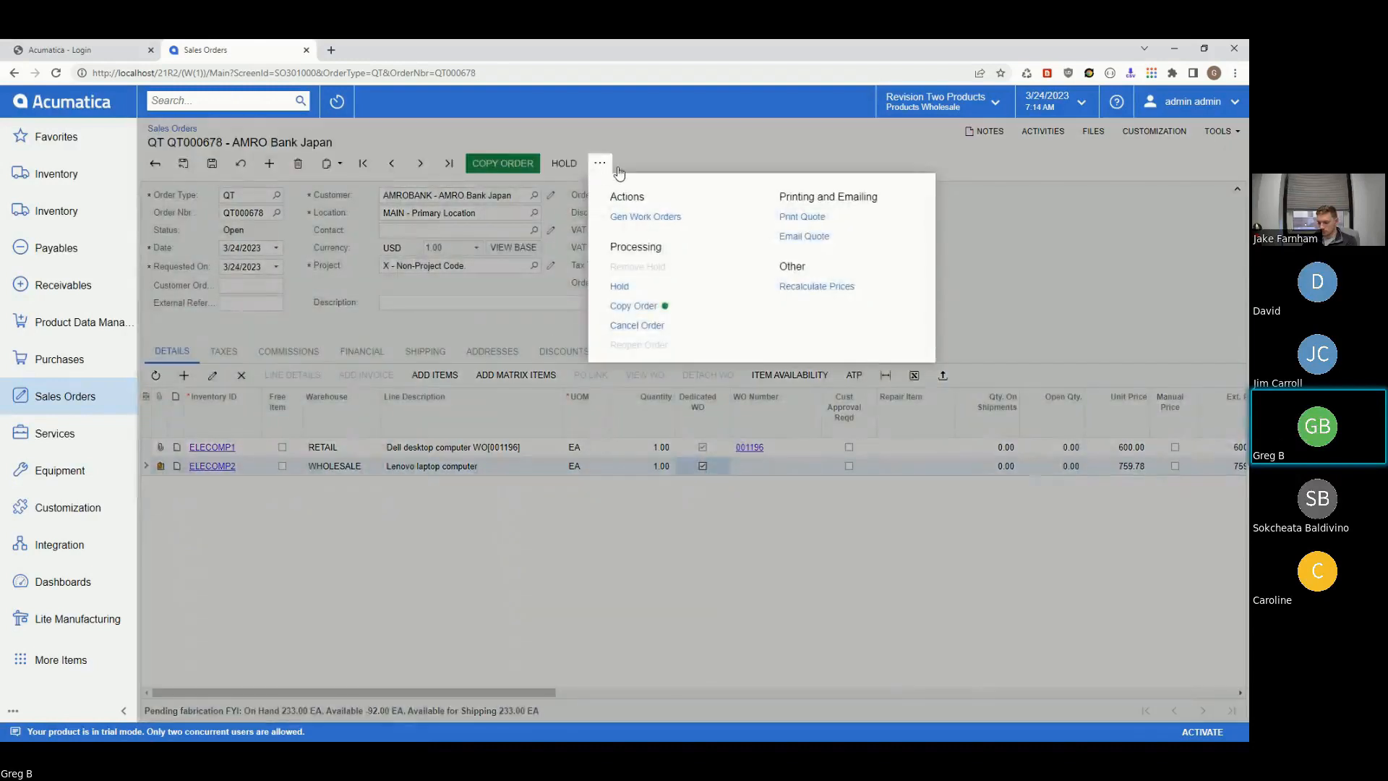
- Generate work order 001197 for the ELECOMP2 laptop line and open it in an enlarged window
{"action": "left_click", "coordinate": [658, 215]}
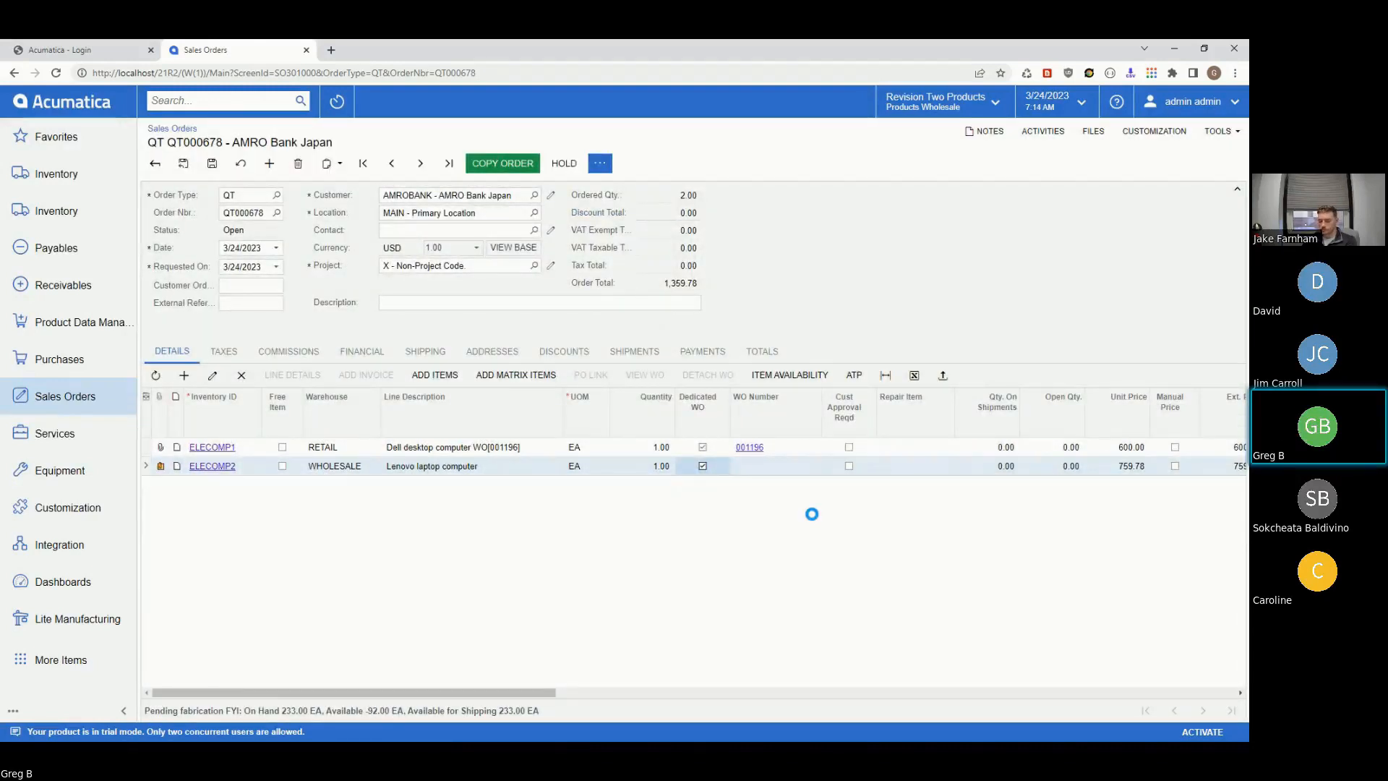
{"action": "left_click", "coordinate": [744, 466]}
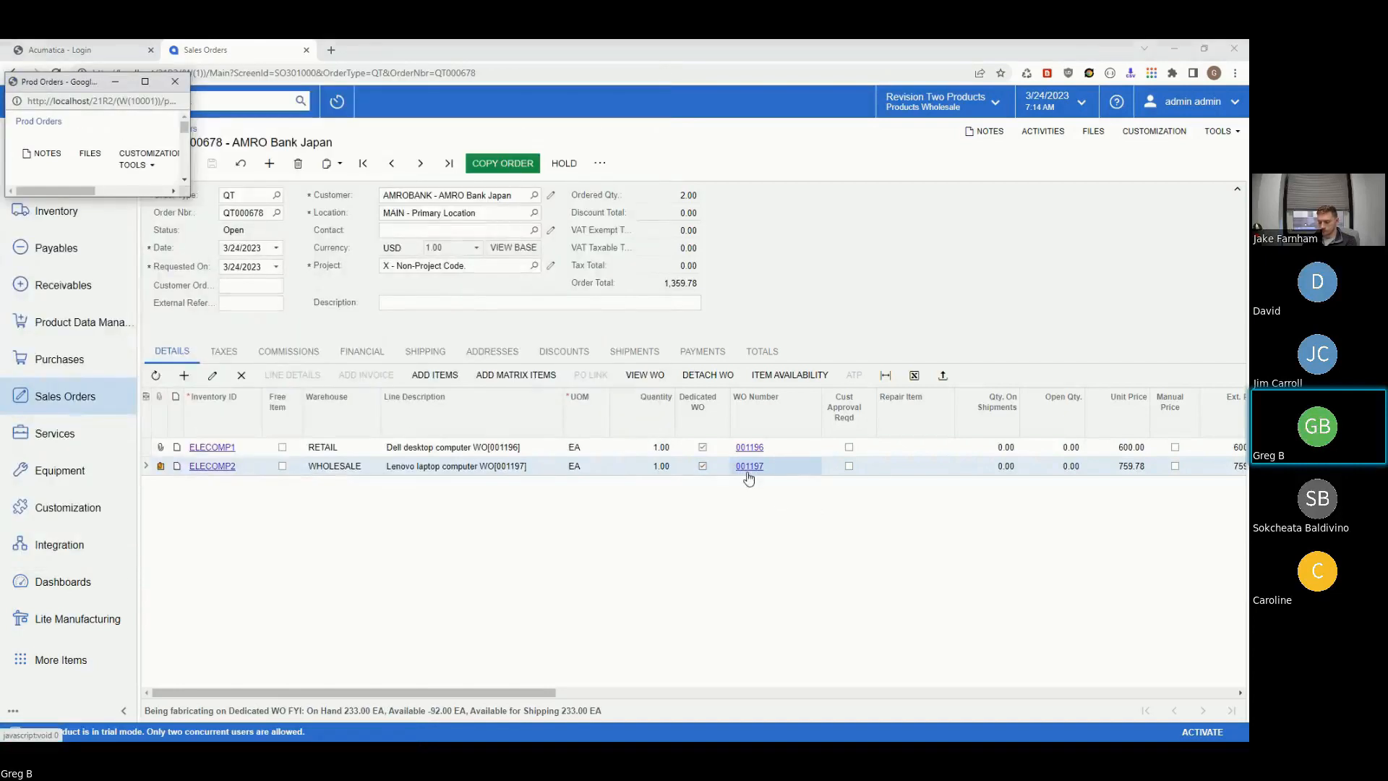
{"action": "left_click_drag", "start_coordinate": [187, 197], "coordinate": [1145, 641]}
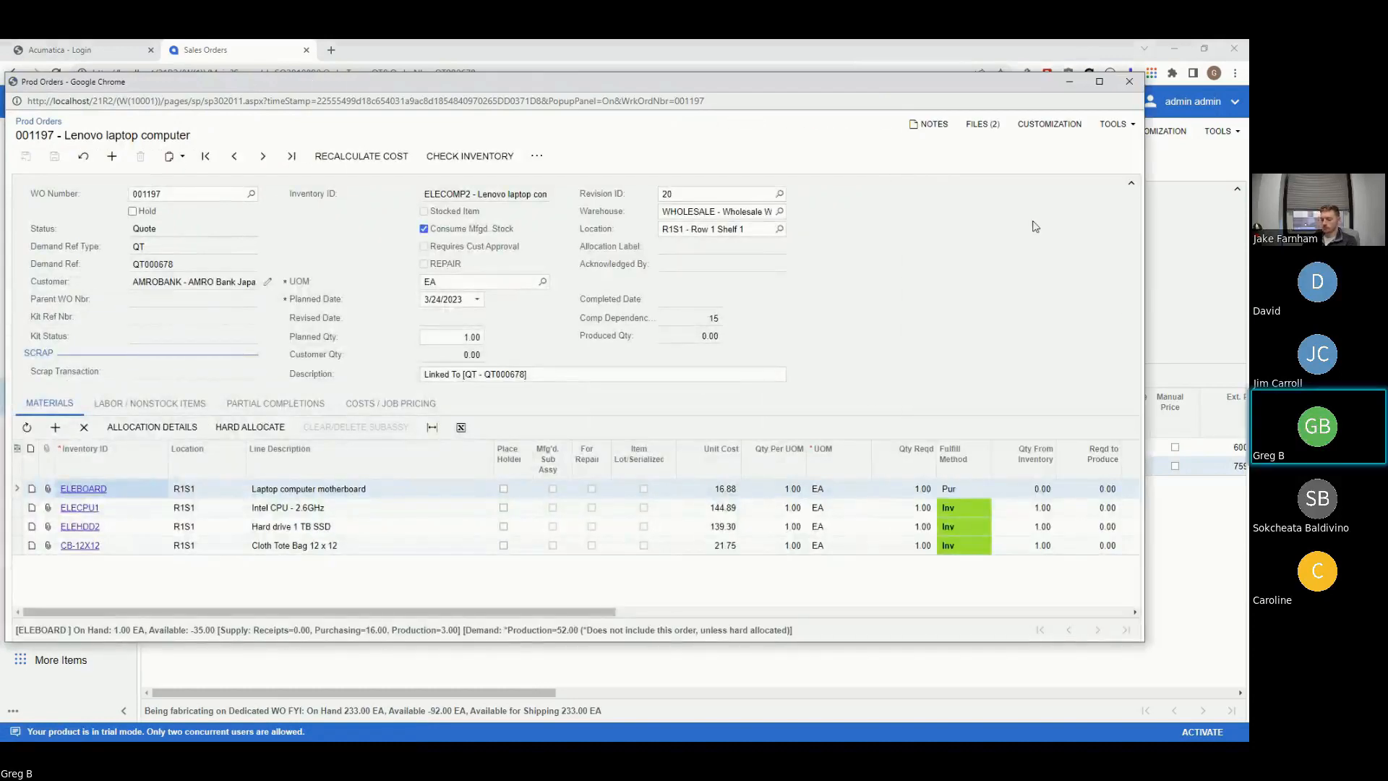
- Review the two files attached to work order 001197, then close the work order
{"action": "left_click", "coordinate": [983, 124]}
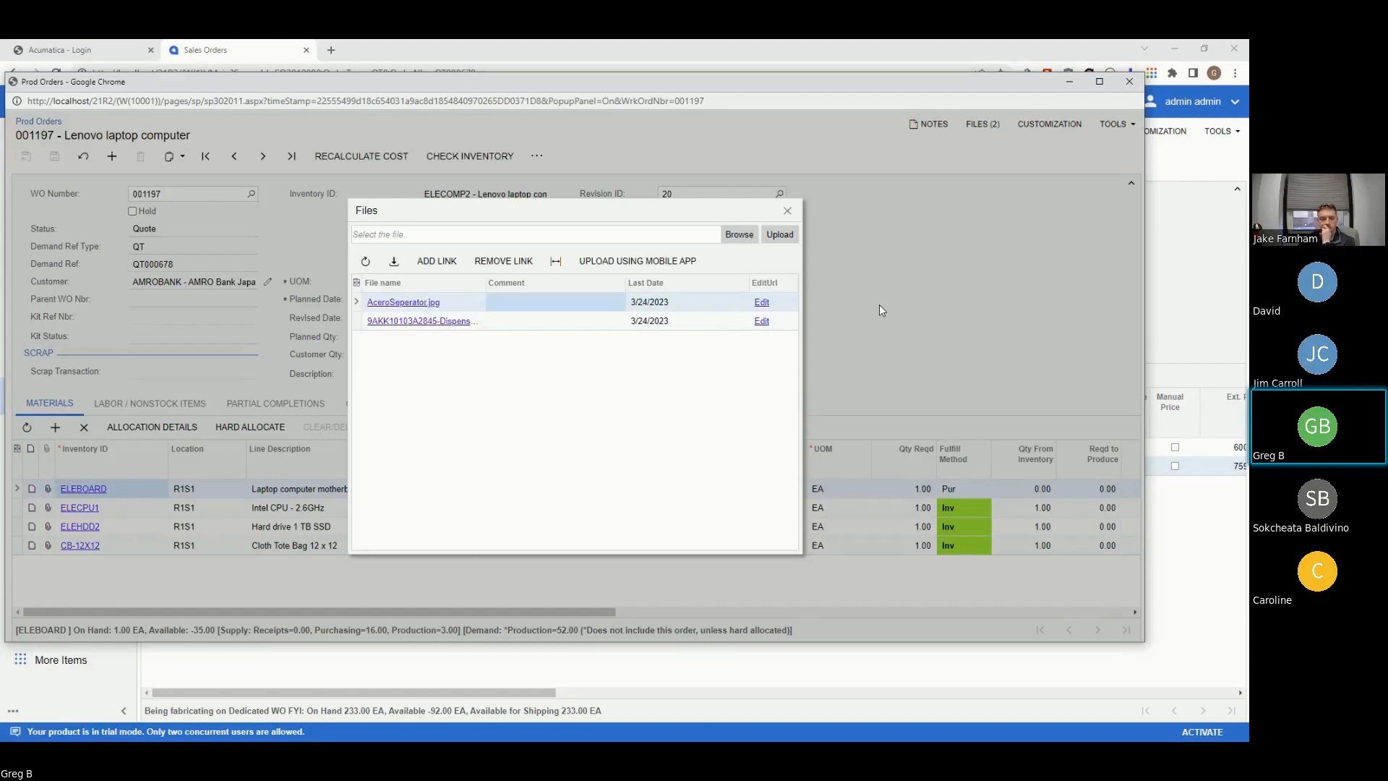
{"action": "left_click", "coordinate": [788, 212]}
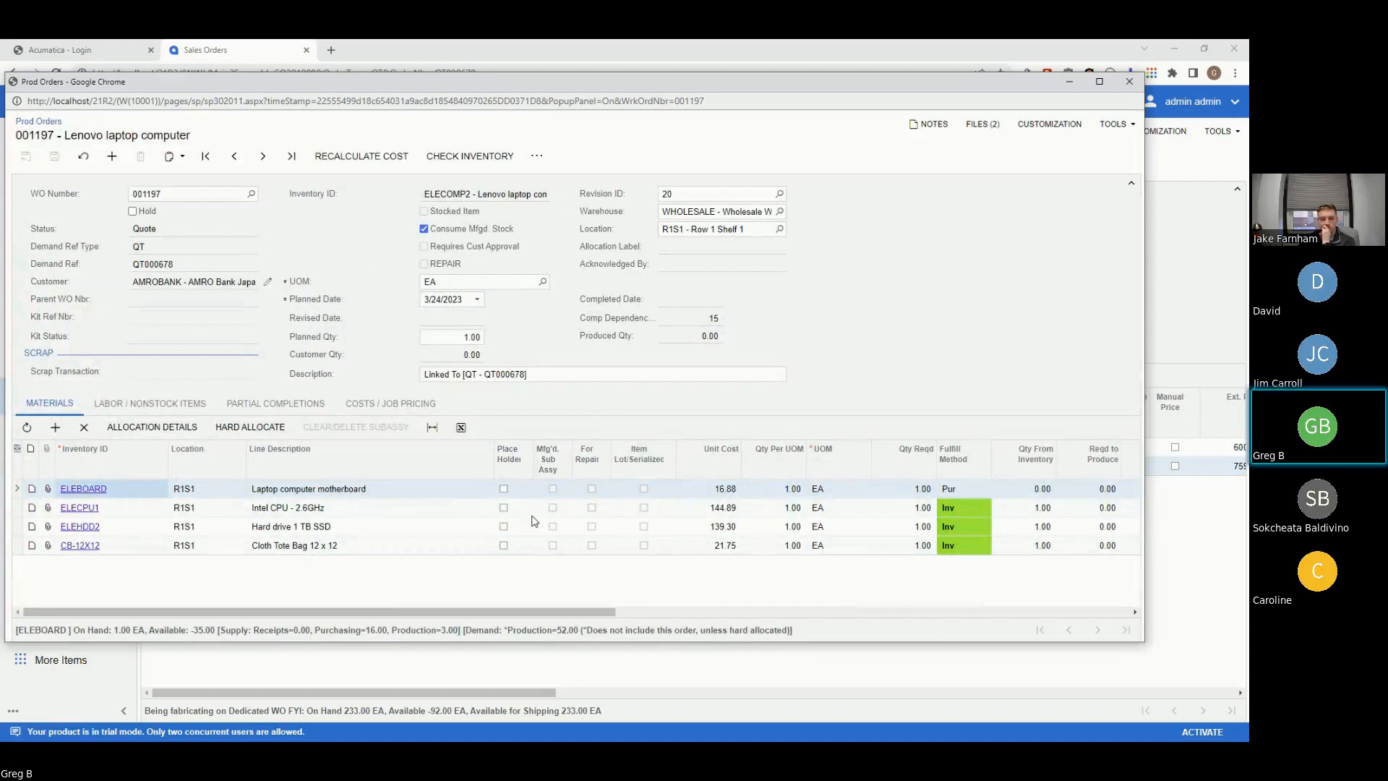
{"action": "left_click", "coordinate": [1129, 81]}
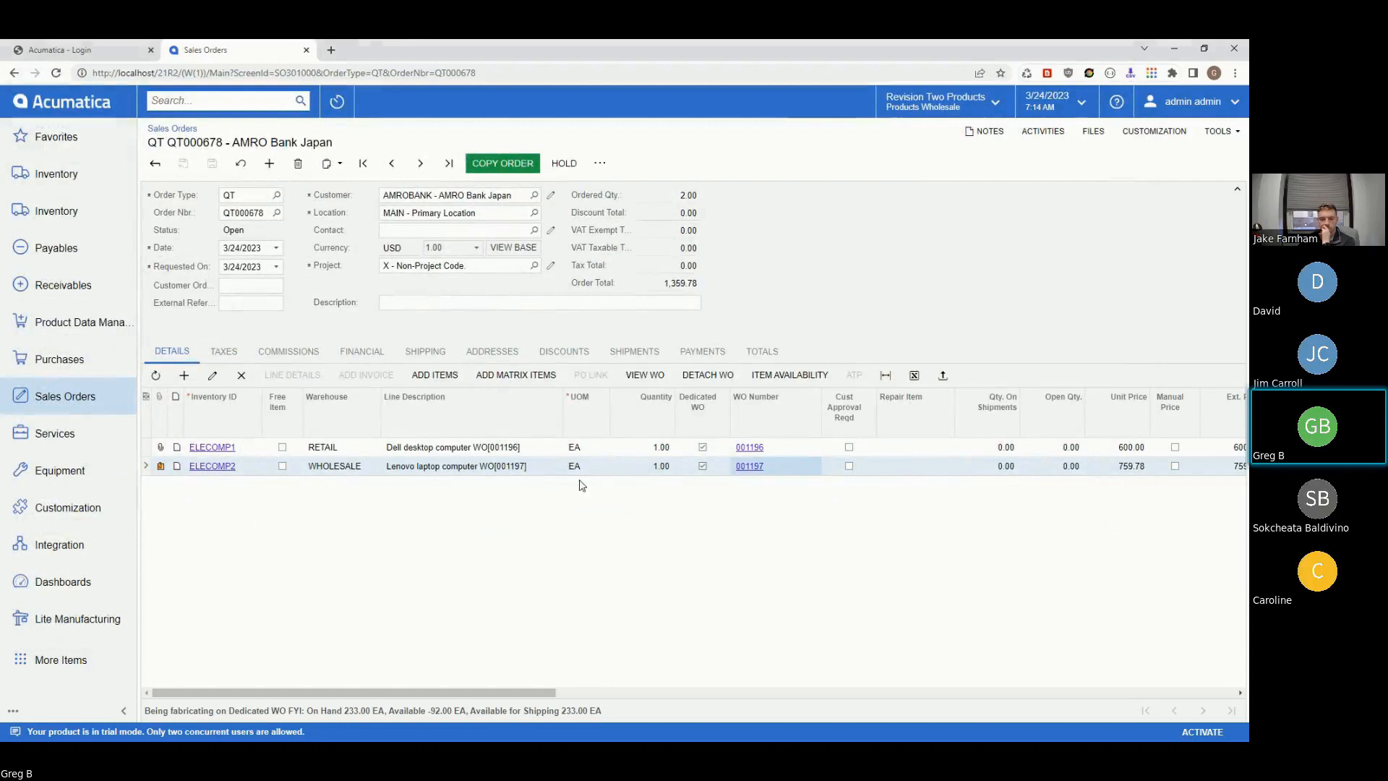
- Delete the ELECOMP2 Lenovo laptop line so the quote totals 600.00, then open Lite Manufacturing
{"action": "left_click", "coordinate": [615, 469]}
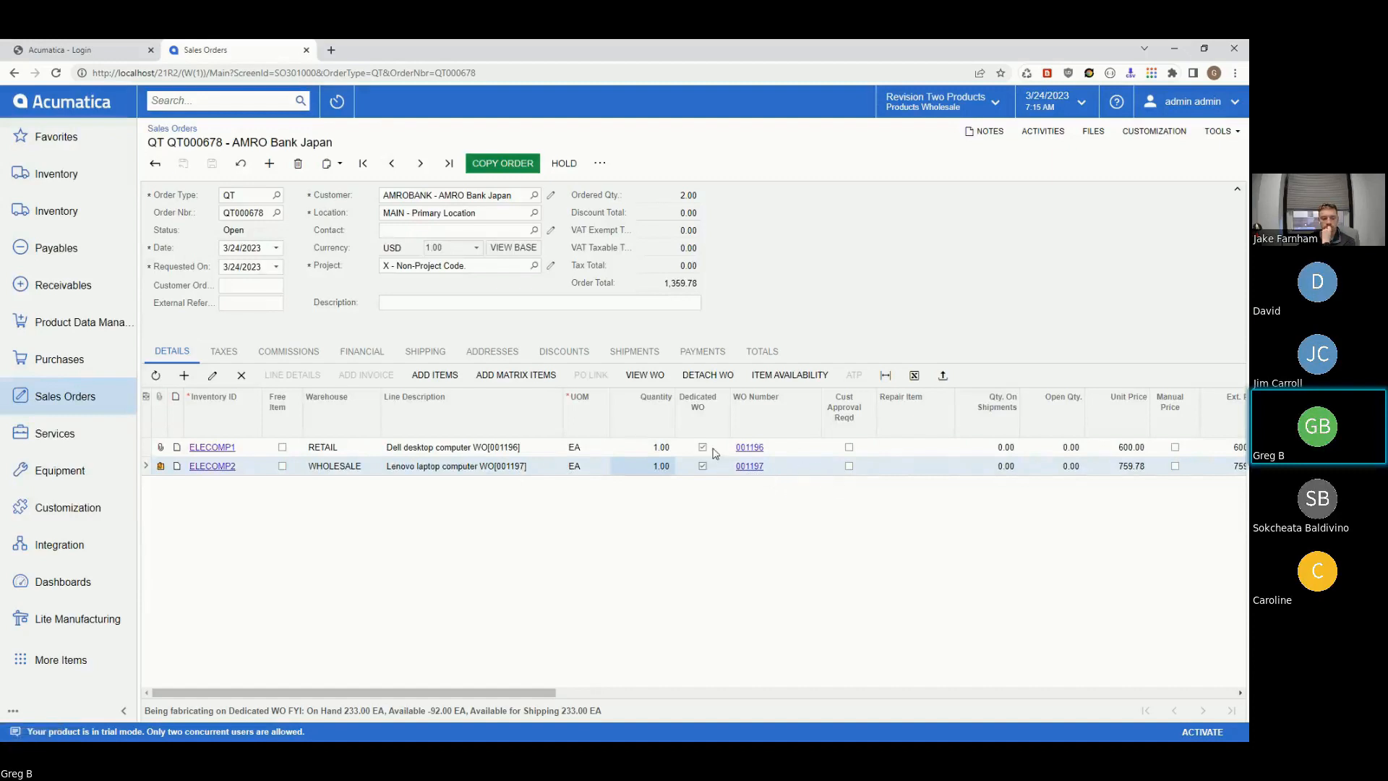
{"action": "left_click", "coordinate": [240, 375]}
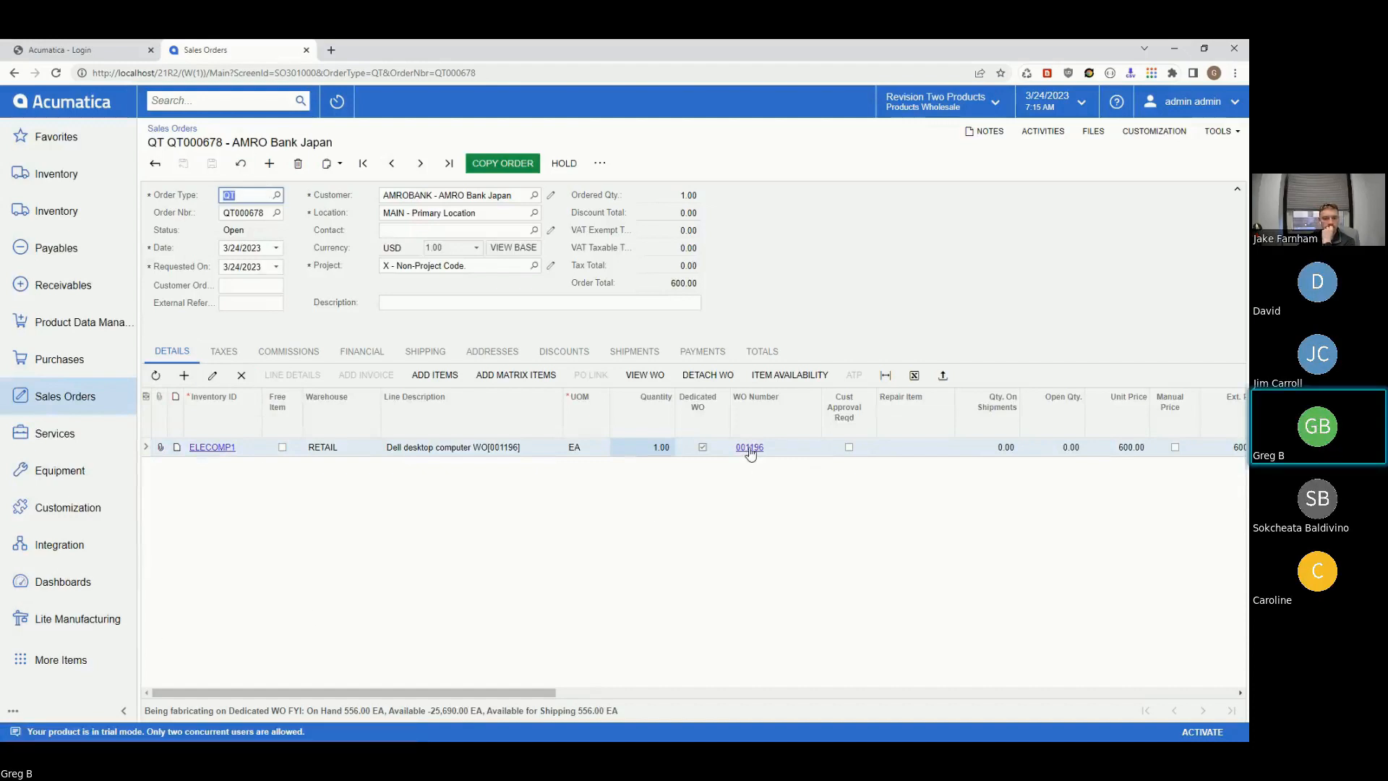
{"action": "left_click", "coordinate": [60, 620]}
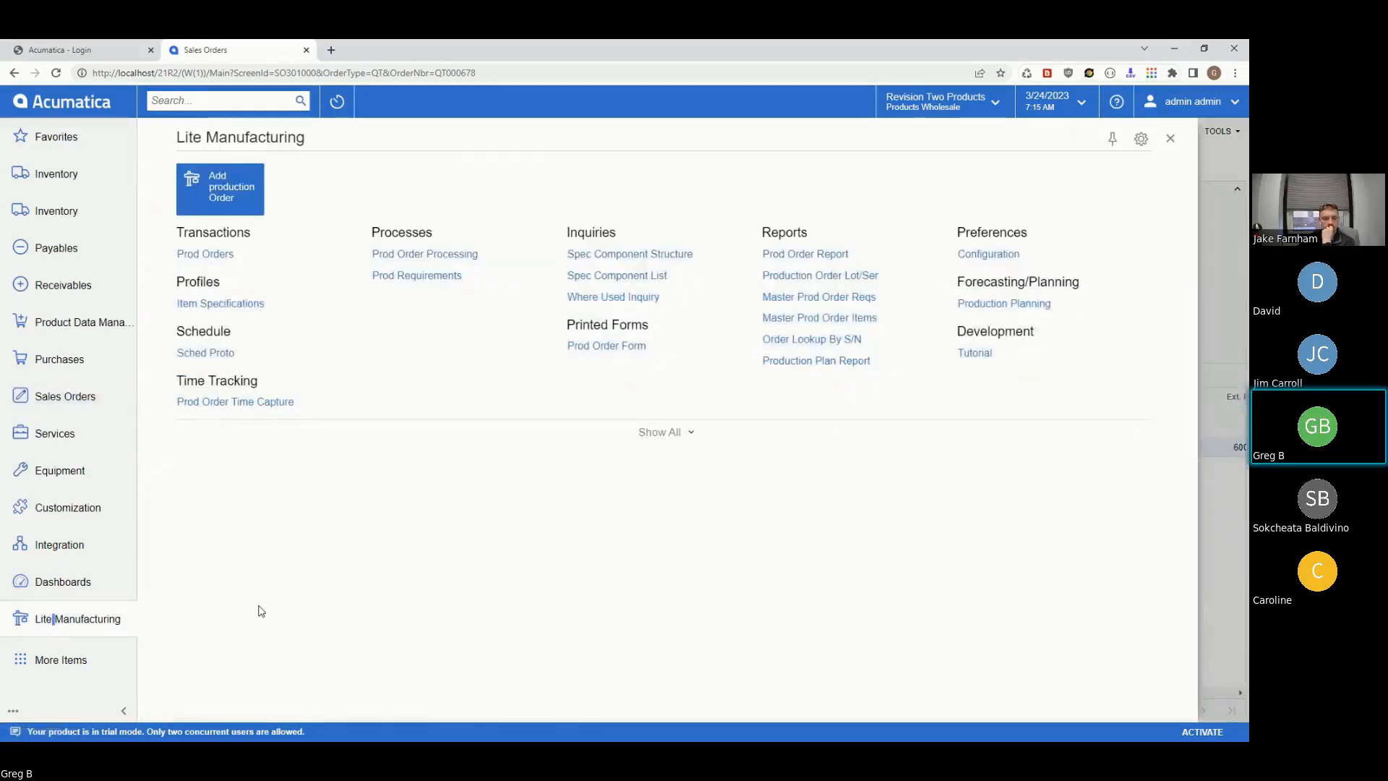
- Open Prod Orders in a second browser tab and go back to the QT000678 tab
{"action": "right_click", "coordinate": [218, 258]}
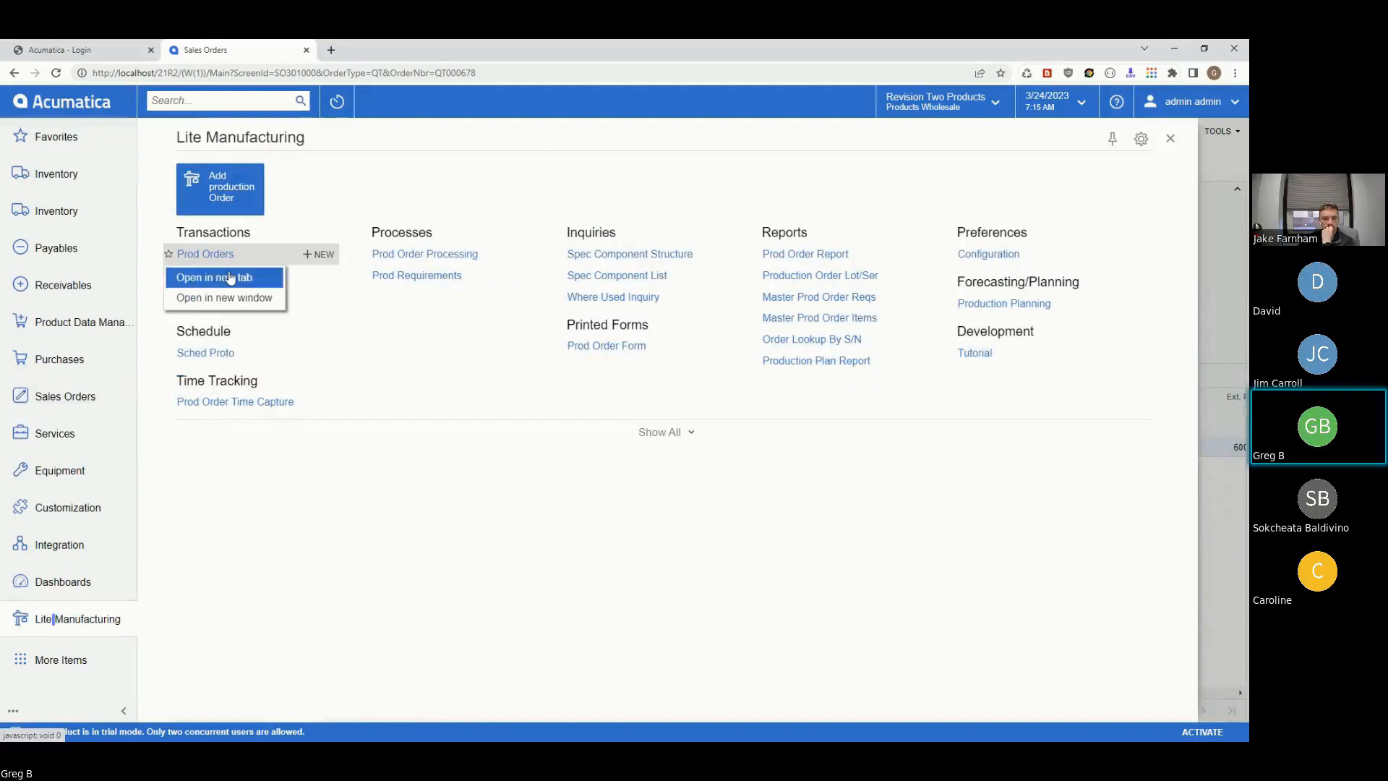
{"action": "left_click", "coordinate": [214, 277]}
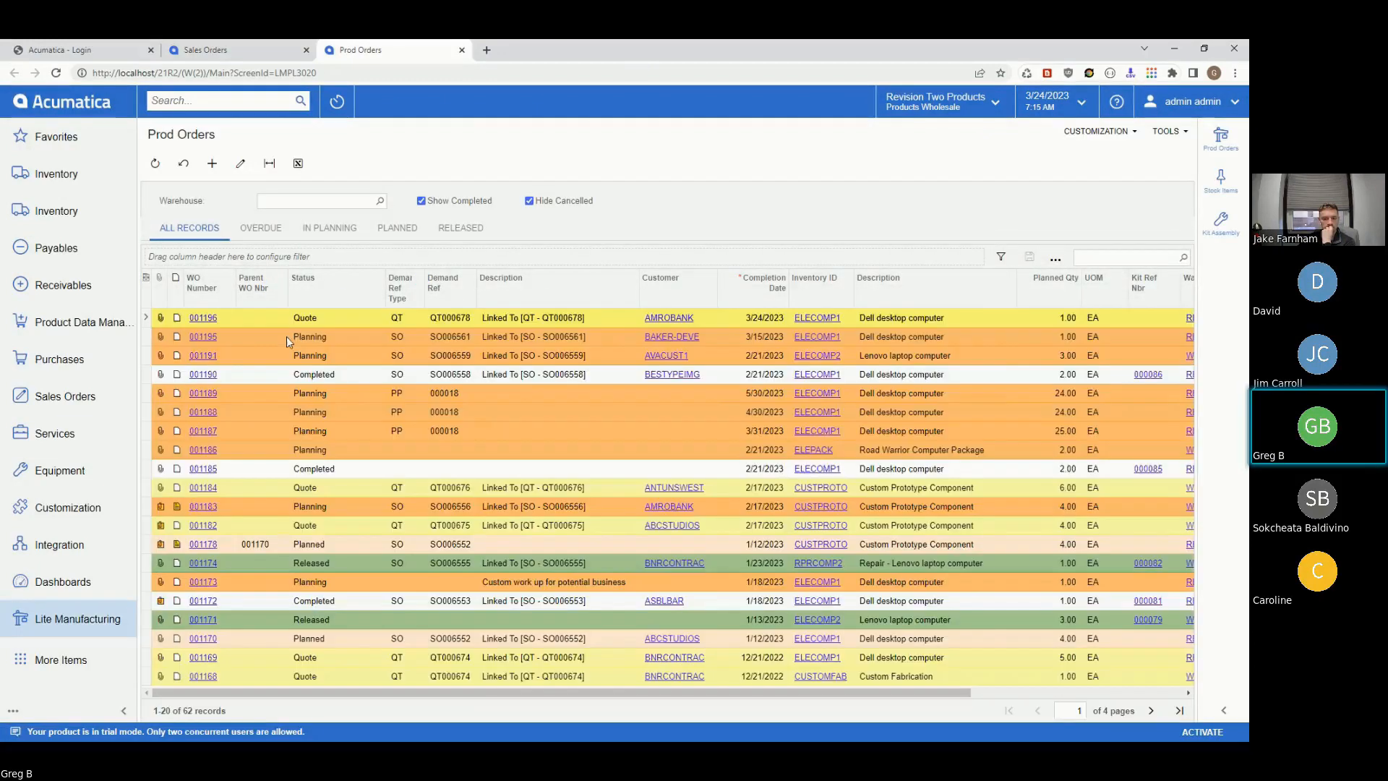
{"action": "left_click", "coordinate": [219, 51]}
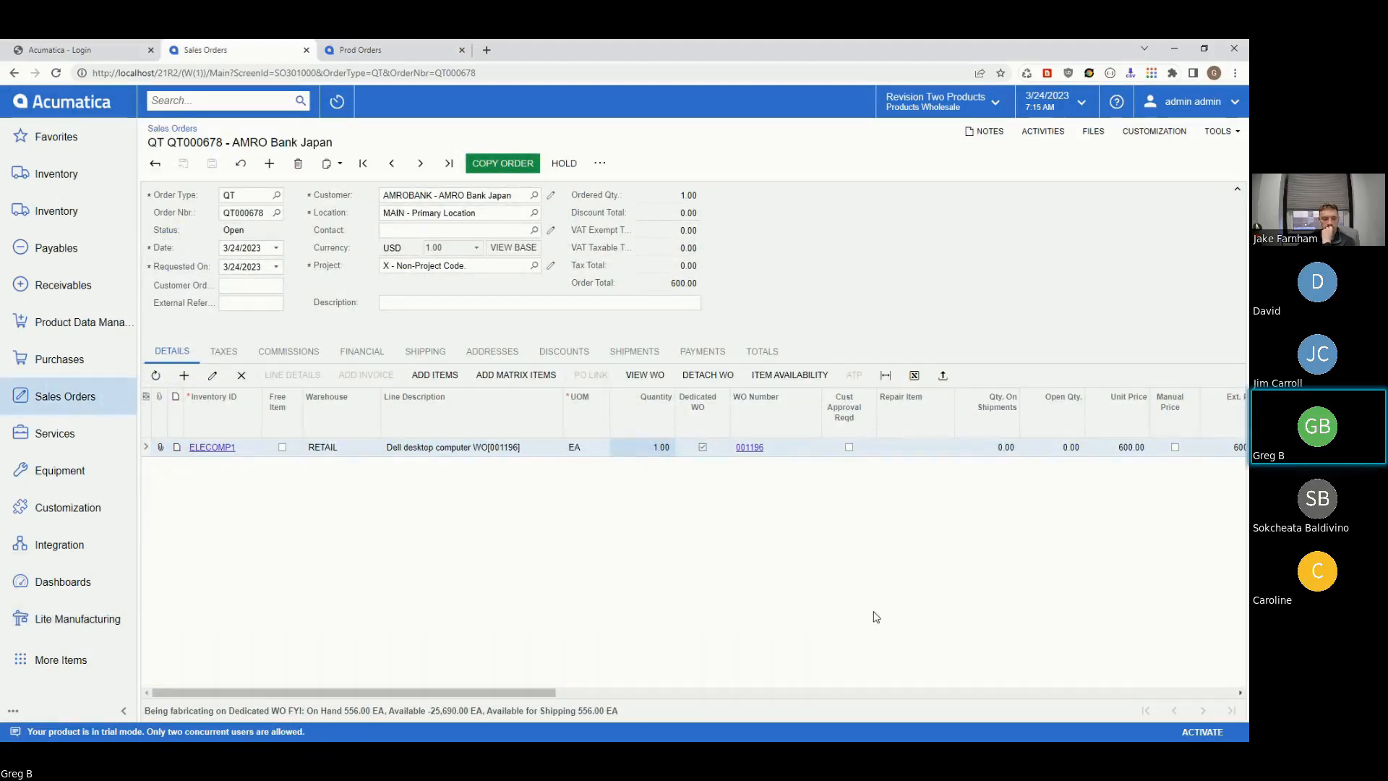
- Copy quote QT000678 to a new SO-type sales order for AMRO Bank Japan and save it
{"action": "left_click", "coordinate": [497, 162]}
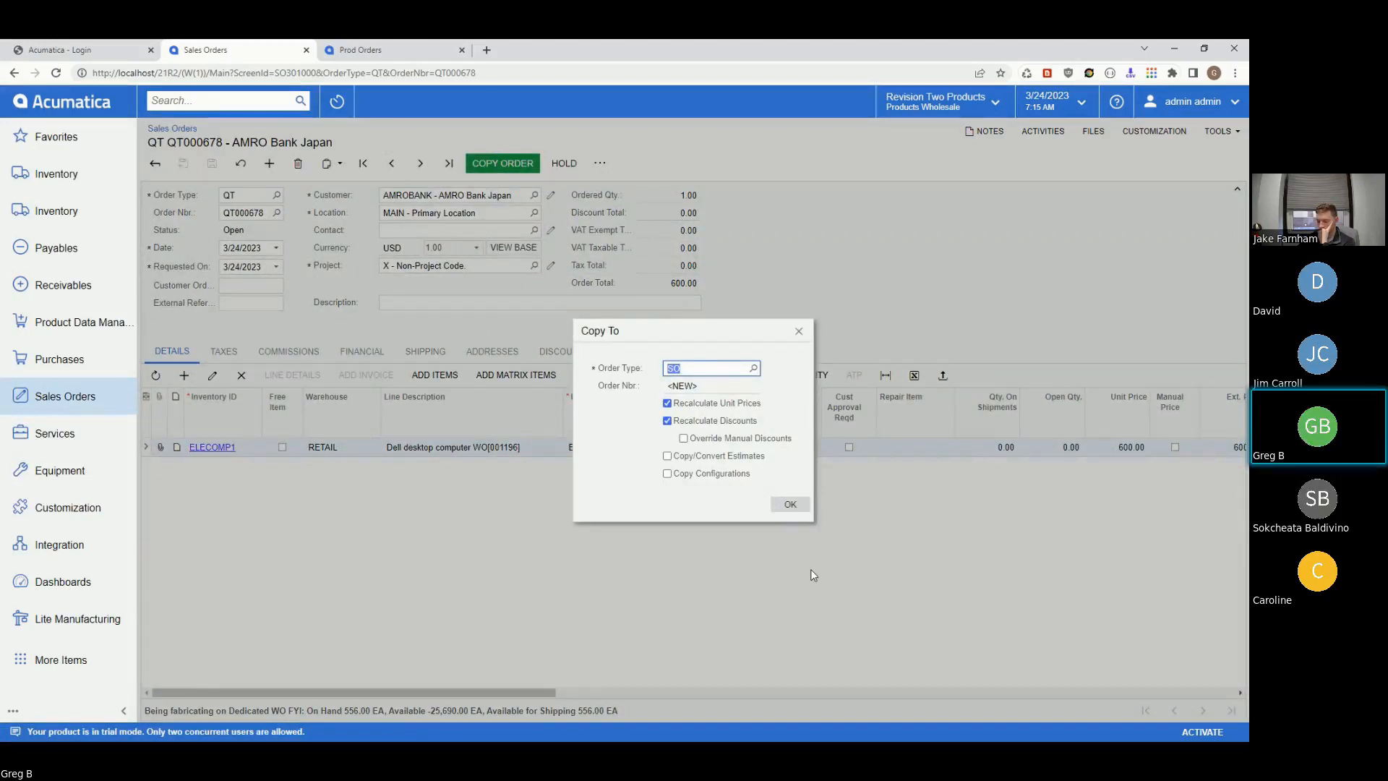
{"action": "left_click", "coordinate": [791, 506]}
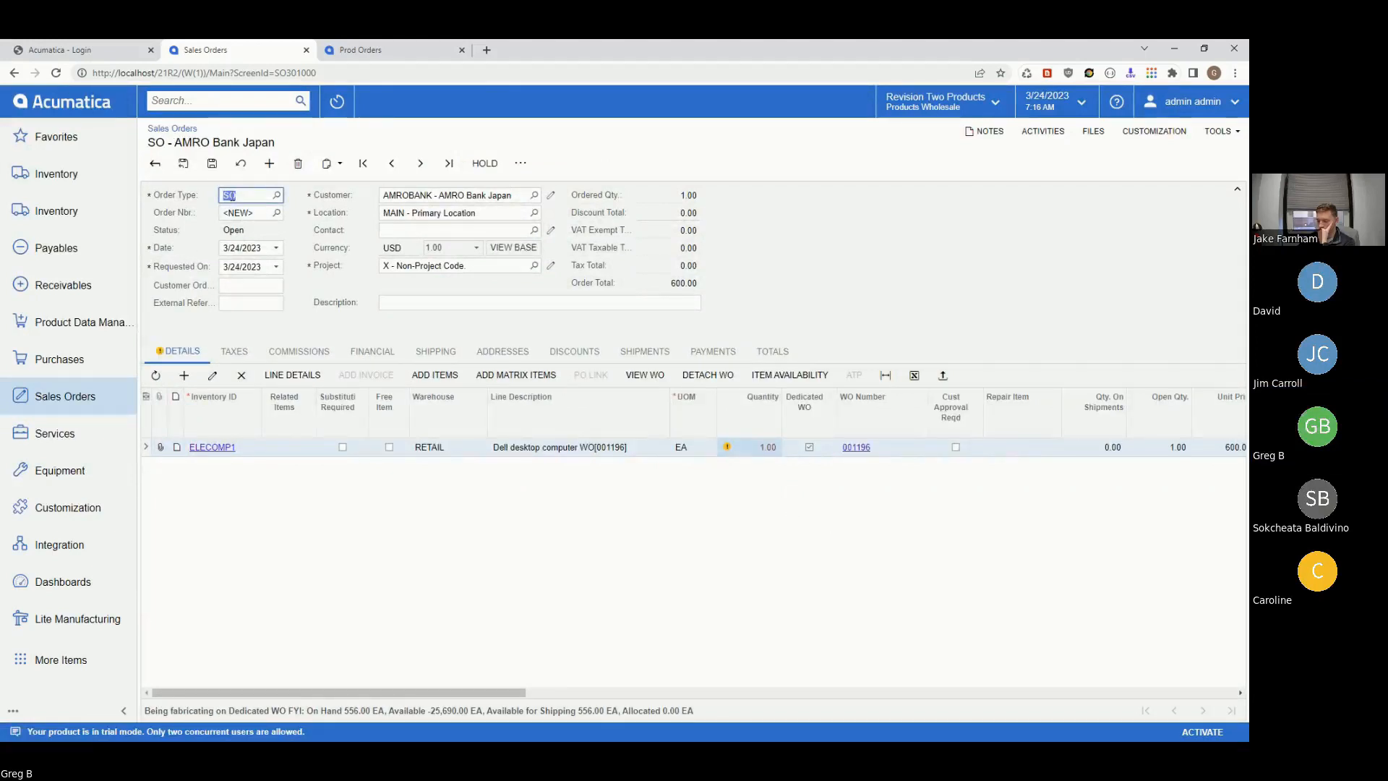
{"action": "left_click", "coordinate": [213, 164]}
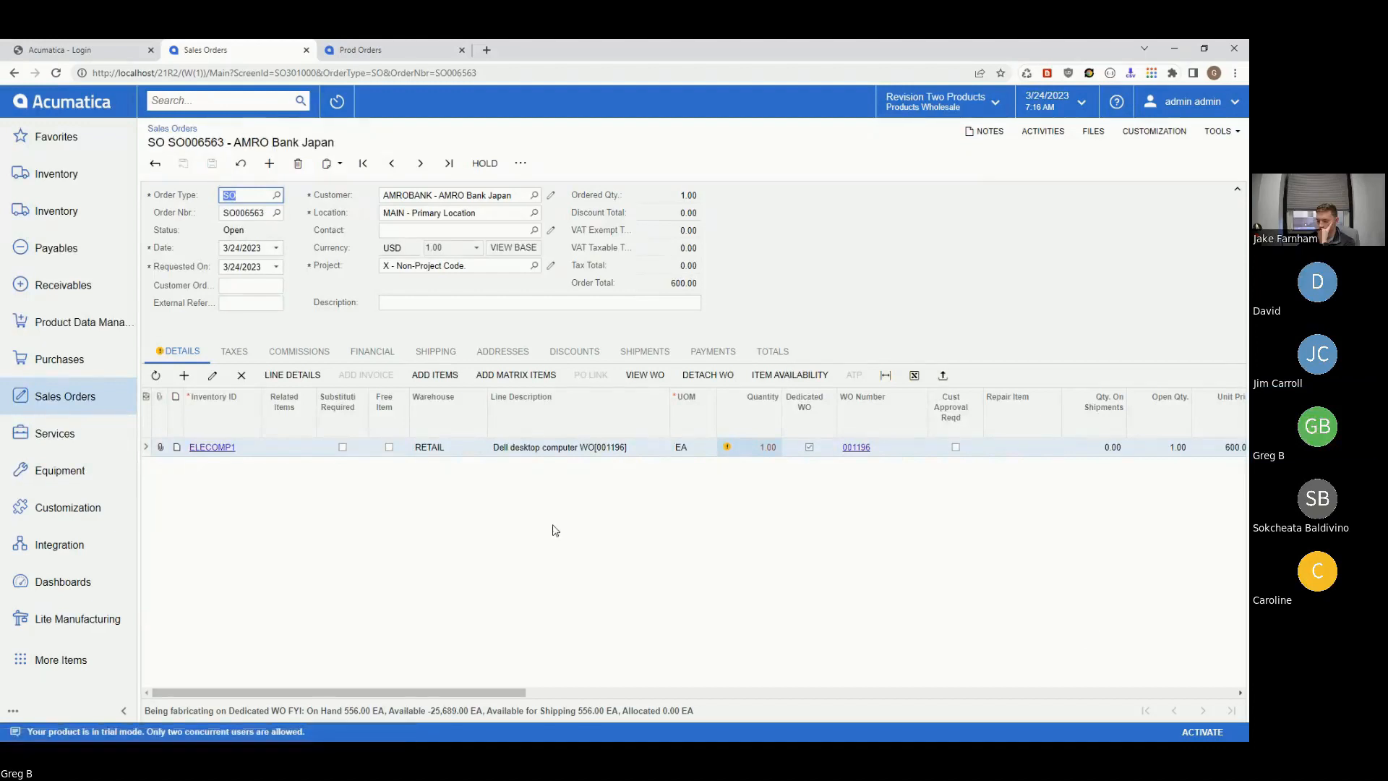
{"action": "left_click", "coordinate": [857, 448]}
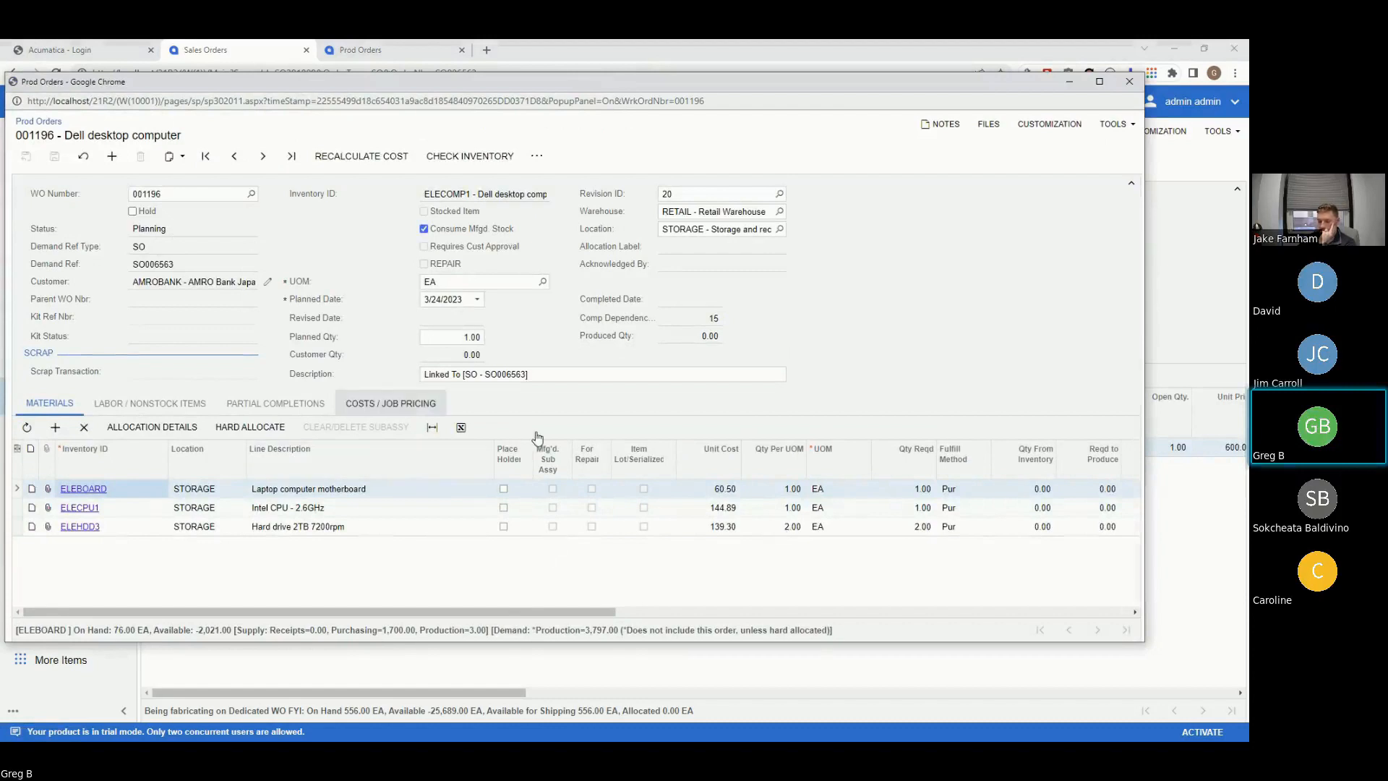
{"action": "left_click_drag", "start_coordinate": [453, 83], "coordinate": [517, 115]}
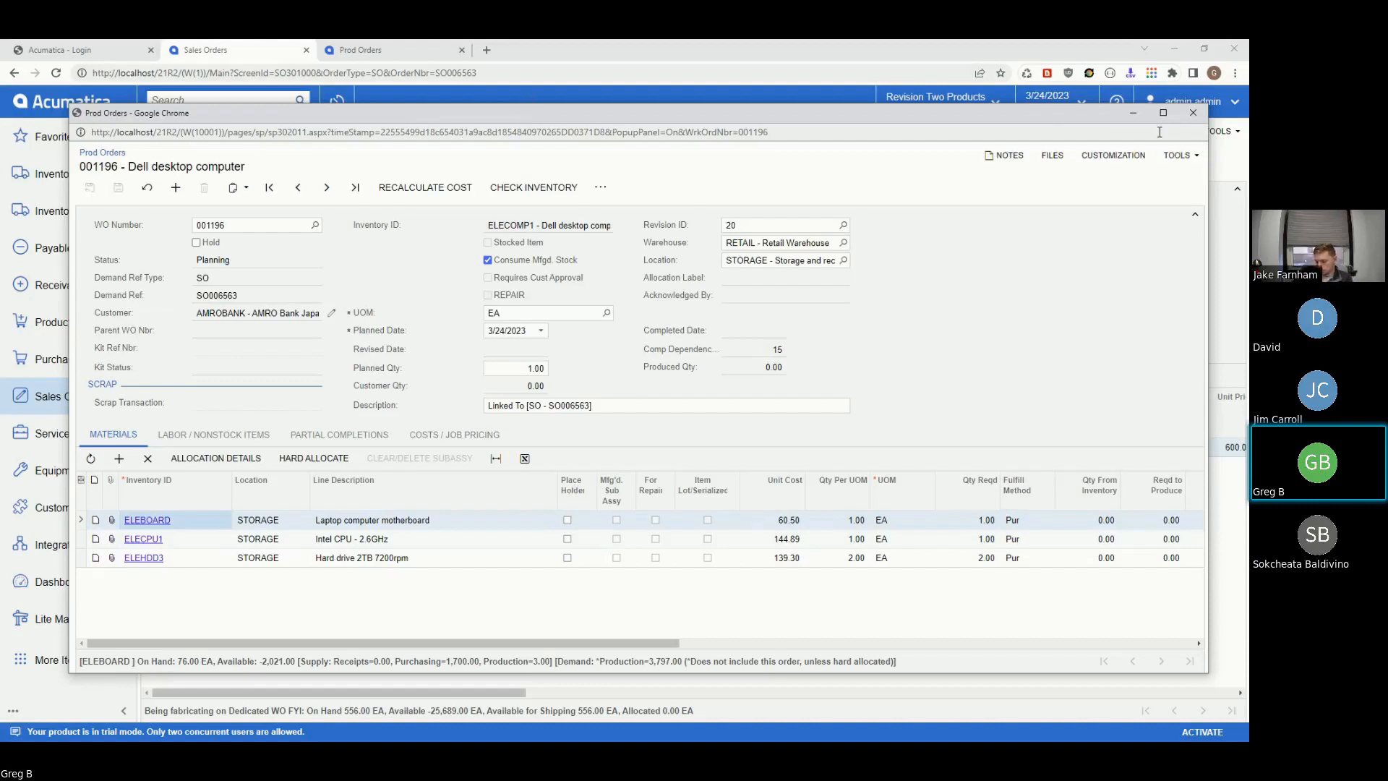
{"action": "left_click_drag", "start_coordinate": [1057, 121], "coordinate": [1027, 131]}
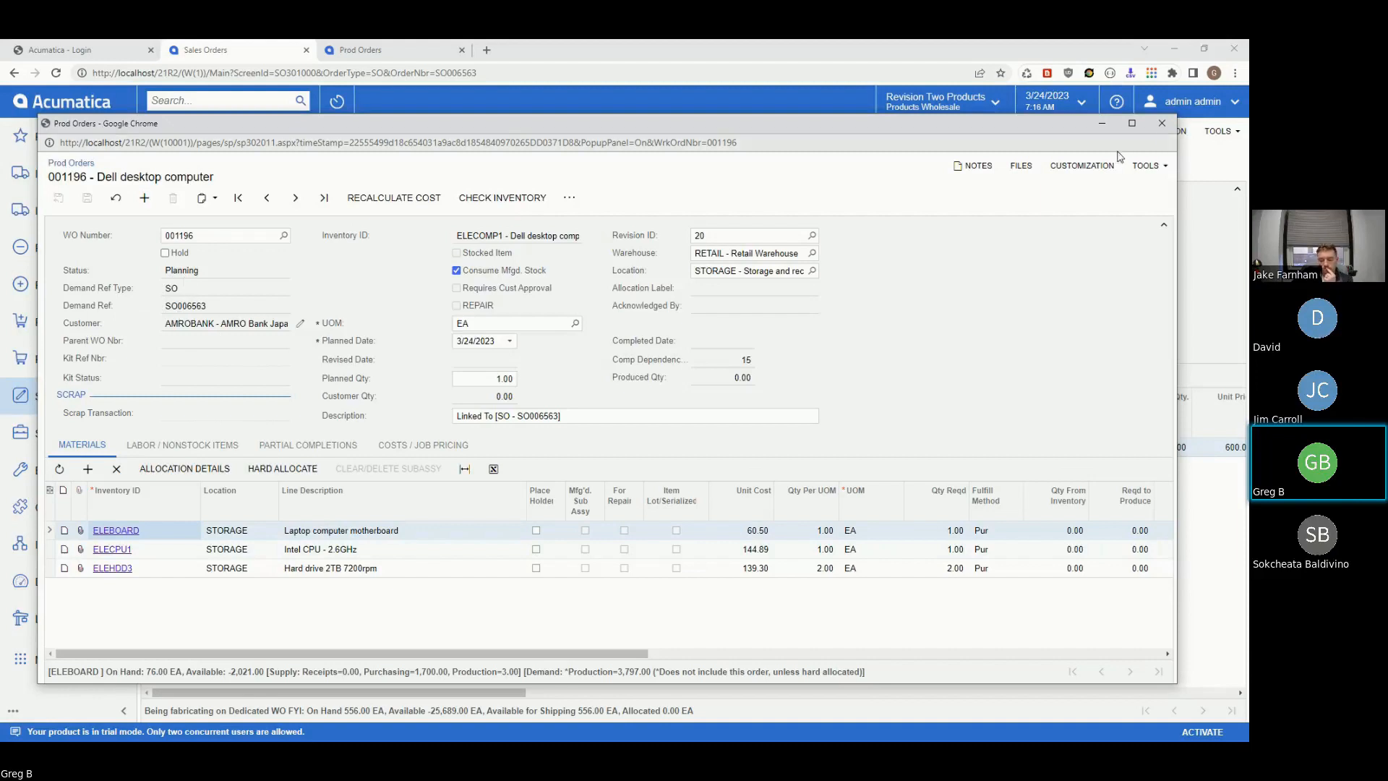
{"action": "left_click", "coordinate": [1162, 123]}
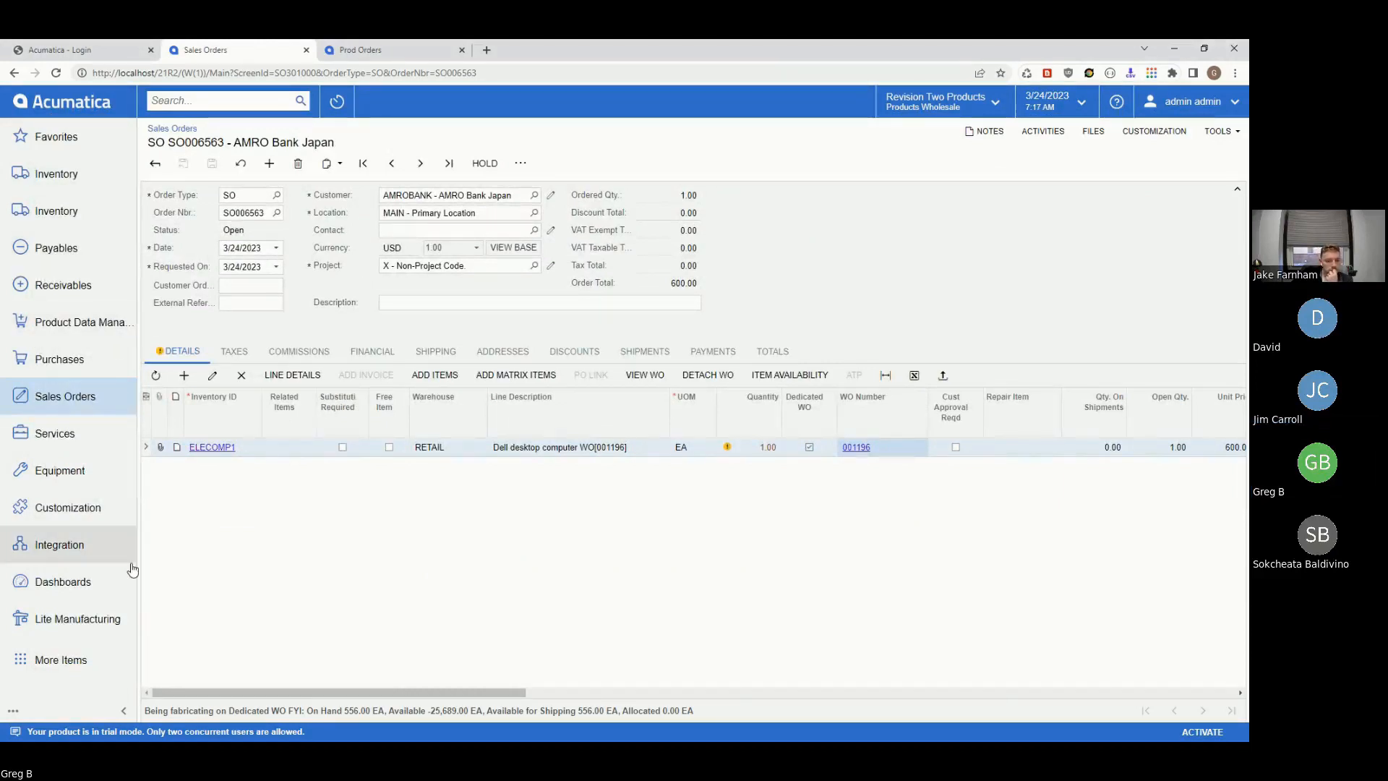
- Close and reopen the Sales Orders workspace, then start a new sales order
{"action": "left_click", "coordinate": [65, 398]}
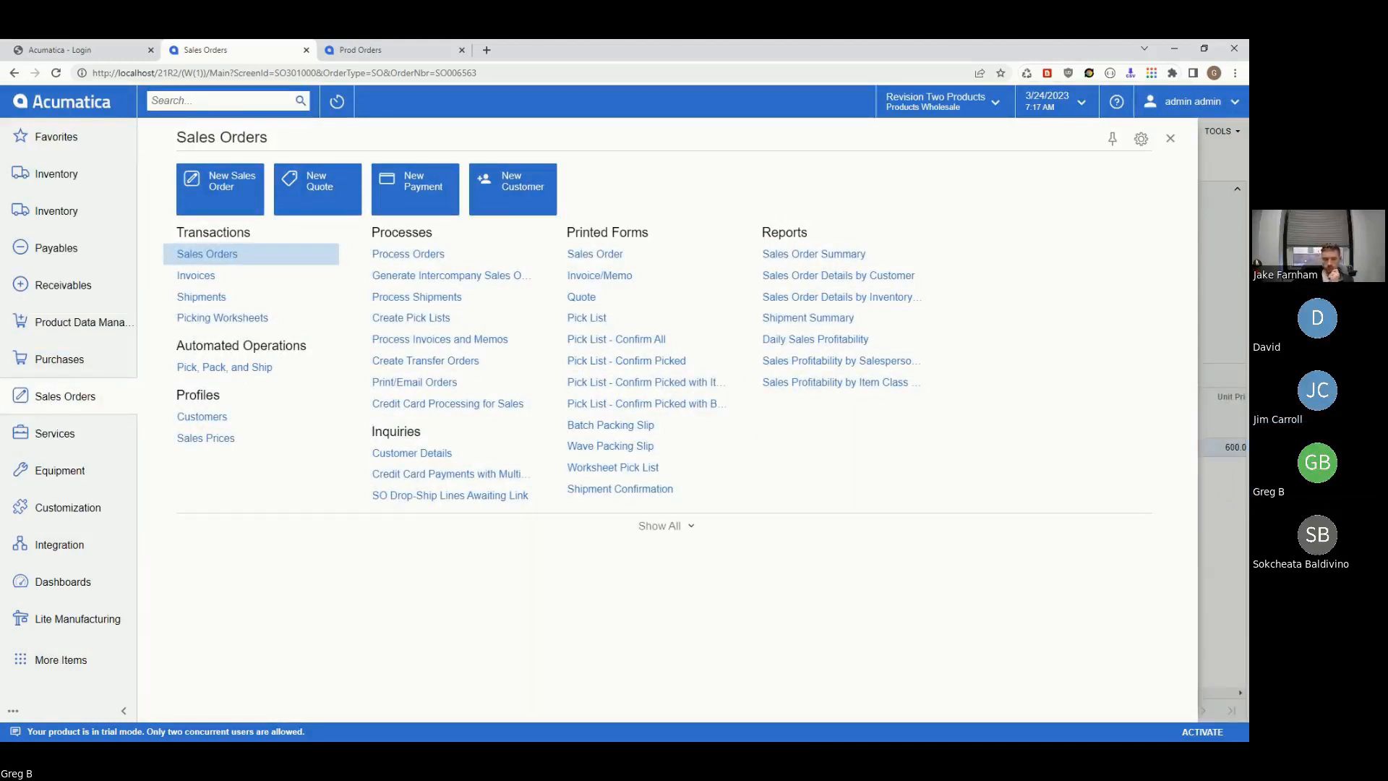
{"action": "left_click", "coordinate": [1171, 140]}
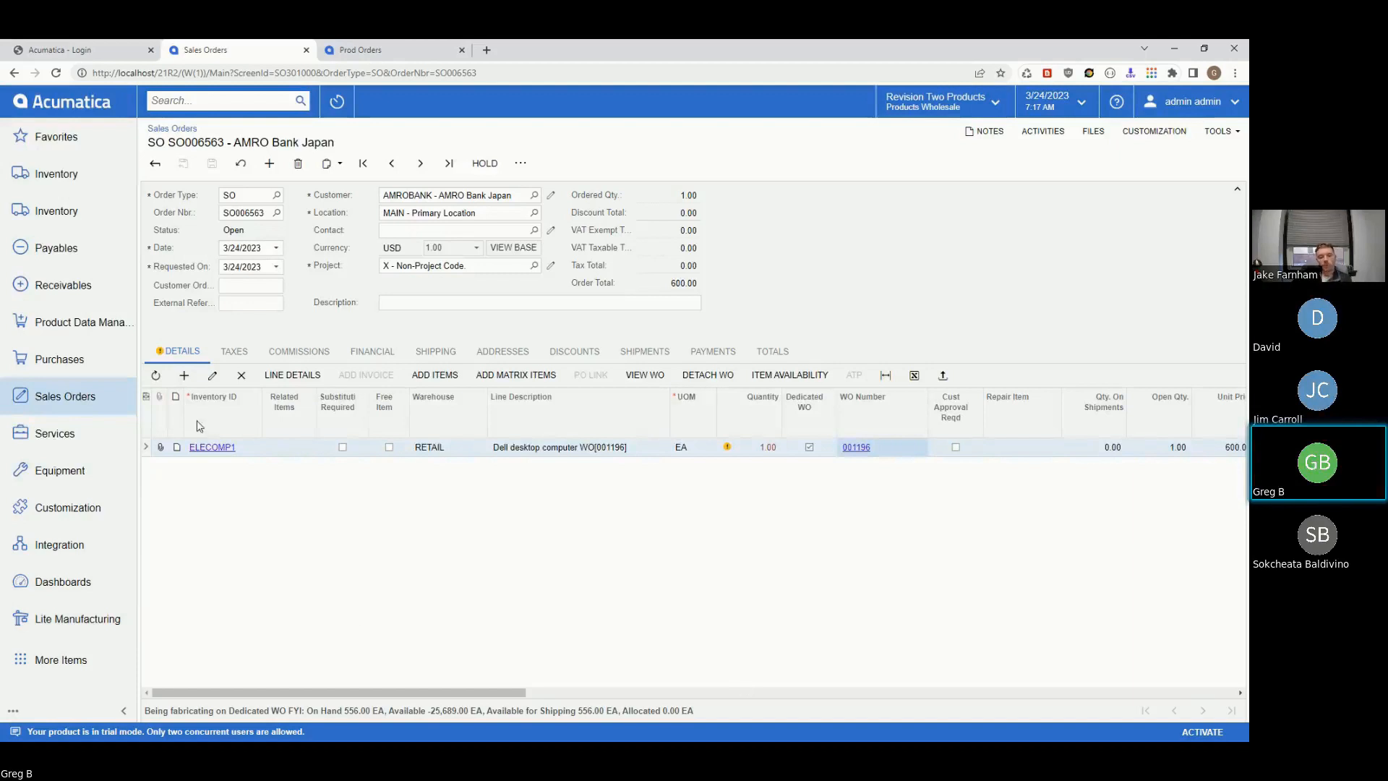
{"action": "left_click", "coordinate": [55, 398]}
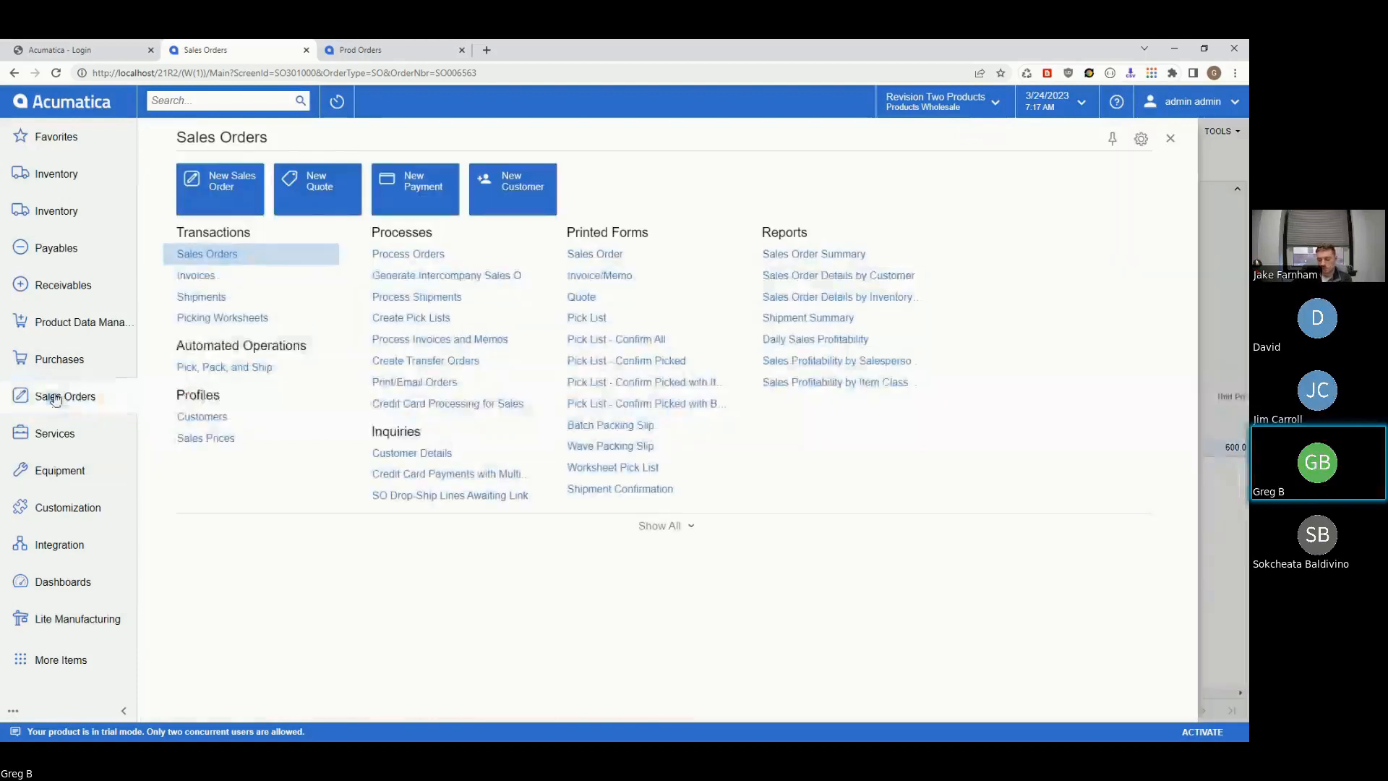
{"action": "left_click", "coordinate": [218, 187]}
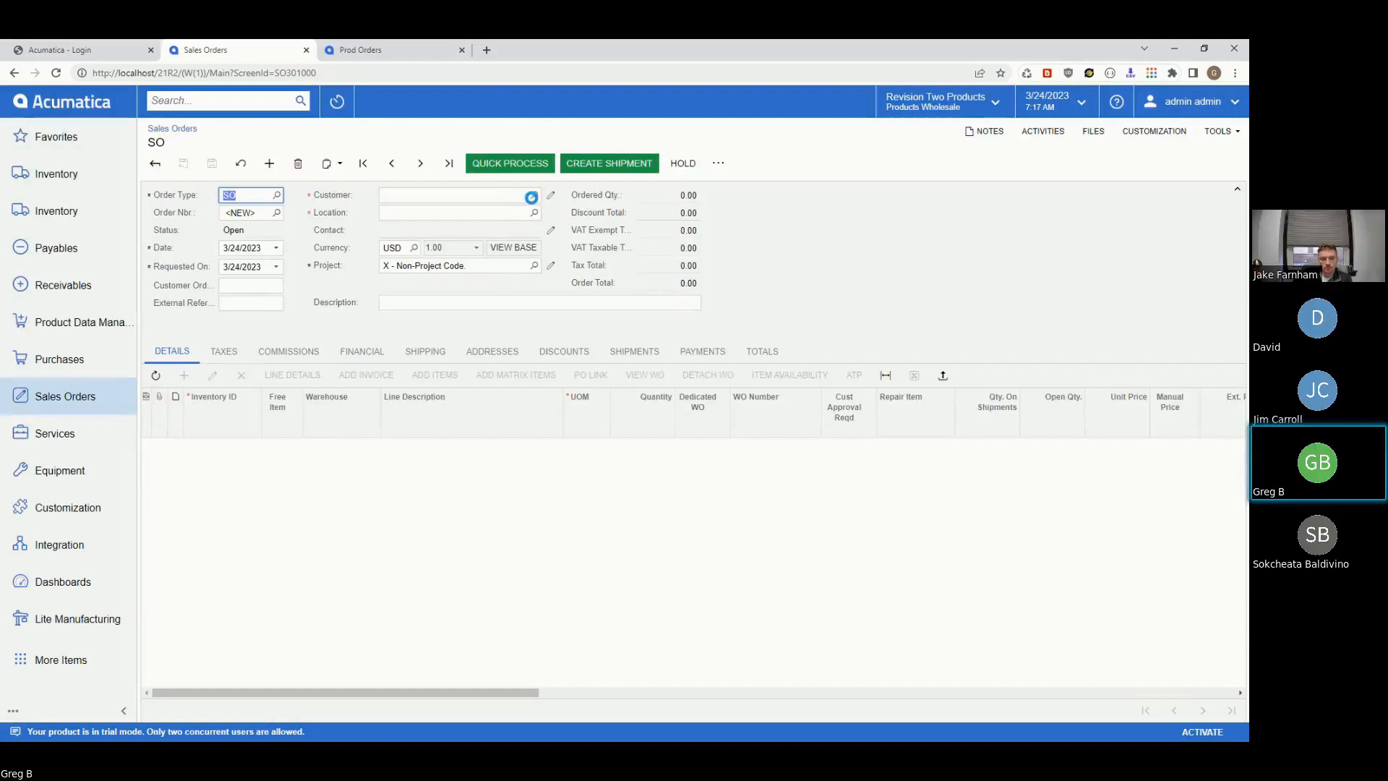
- Select BAKER-DEVE (Baker Development) as the customer and add a first detail line
{"action": "left_click", "coordinate": [534, 195]}
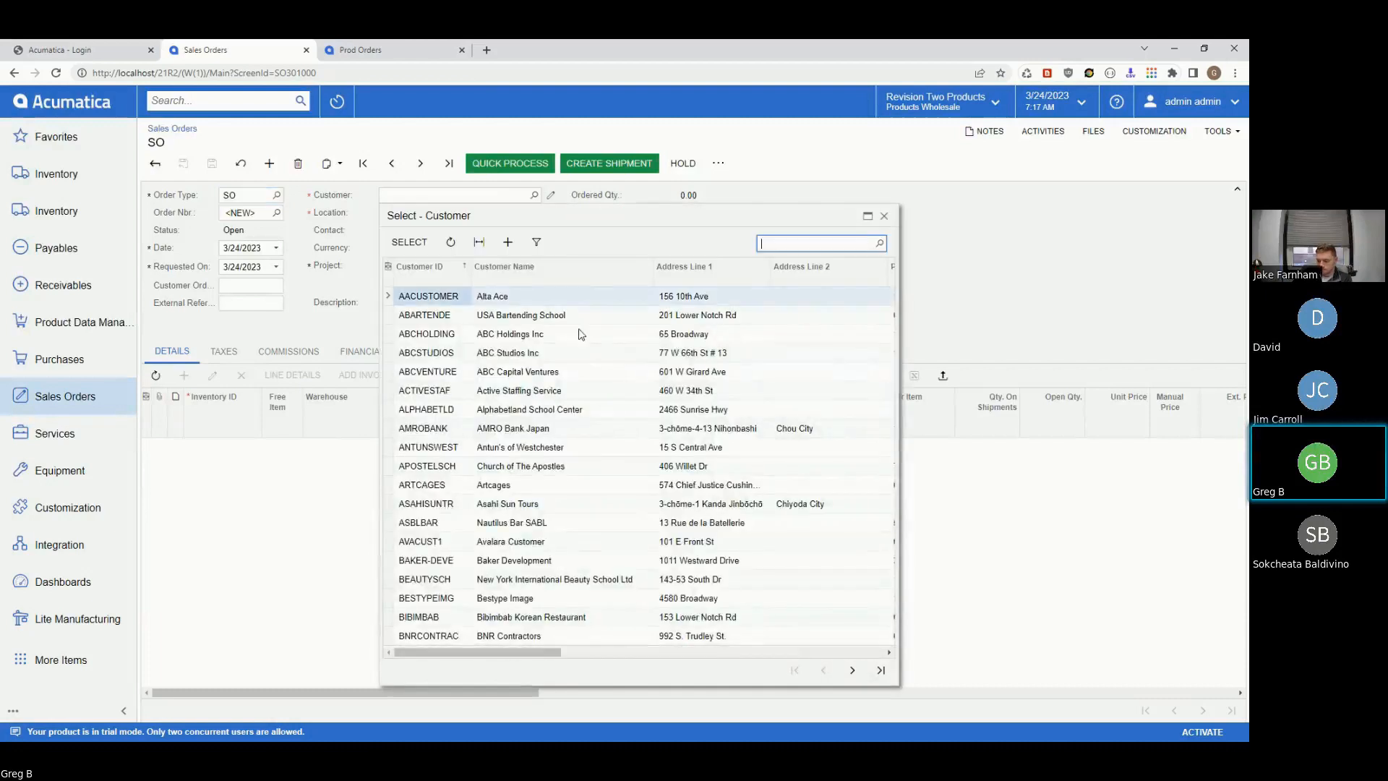
{"action": "left_click", "coordinate": [441, 560]}
{"action": "left_click", "coordinate": [410, 243]}
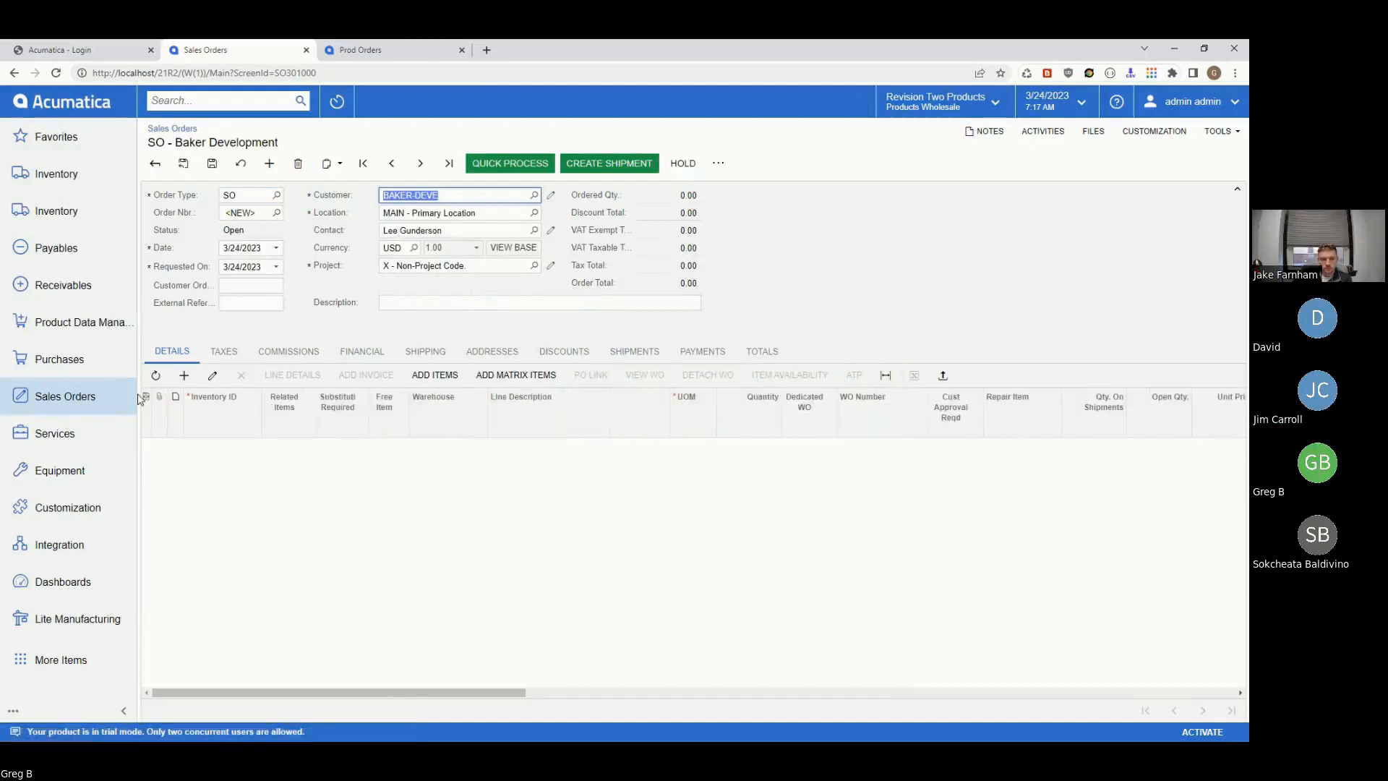
{"action": "left_click", "coordinate": [184, 375]}
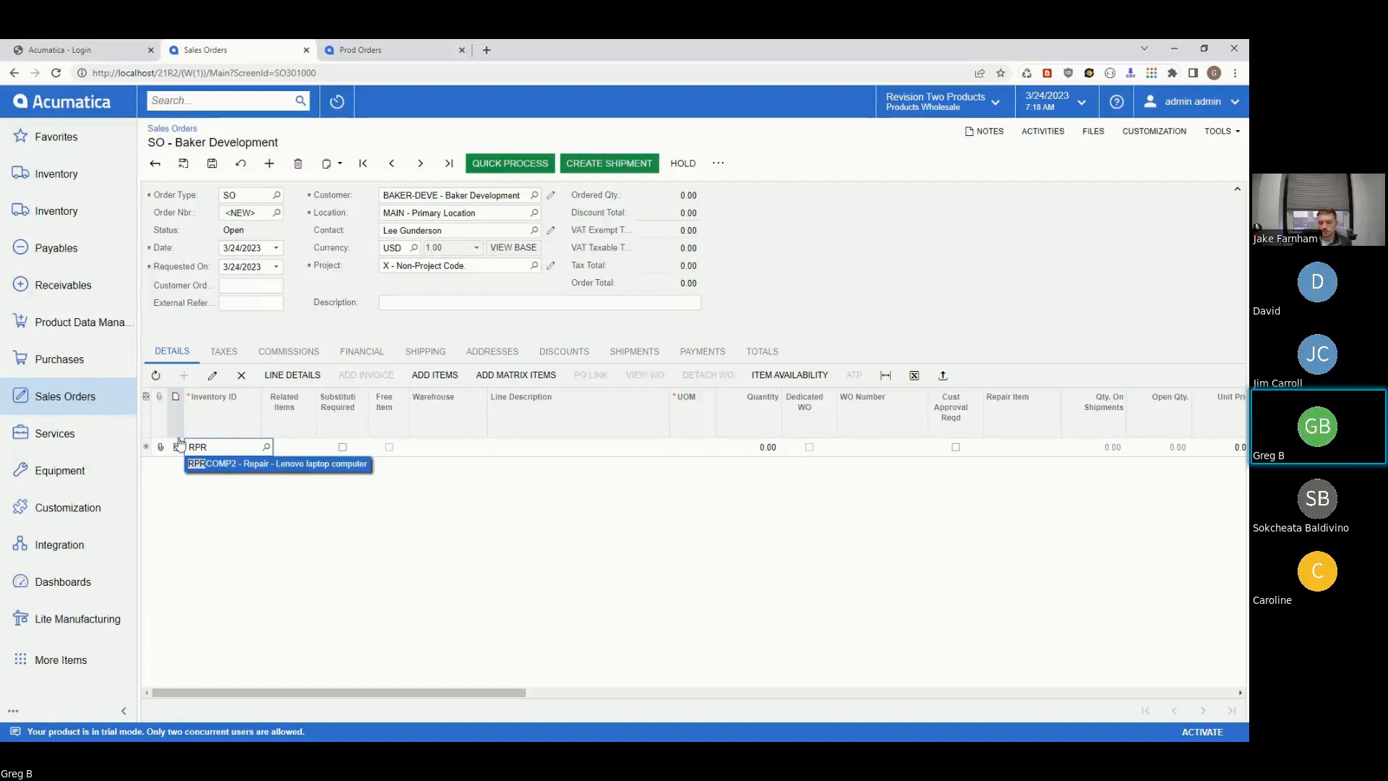
- Order 1 RPRCOMP2 Lenovo laptop repair and save the order as SO006564
{"action": "left_click", "coordinate": [275, 466]}
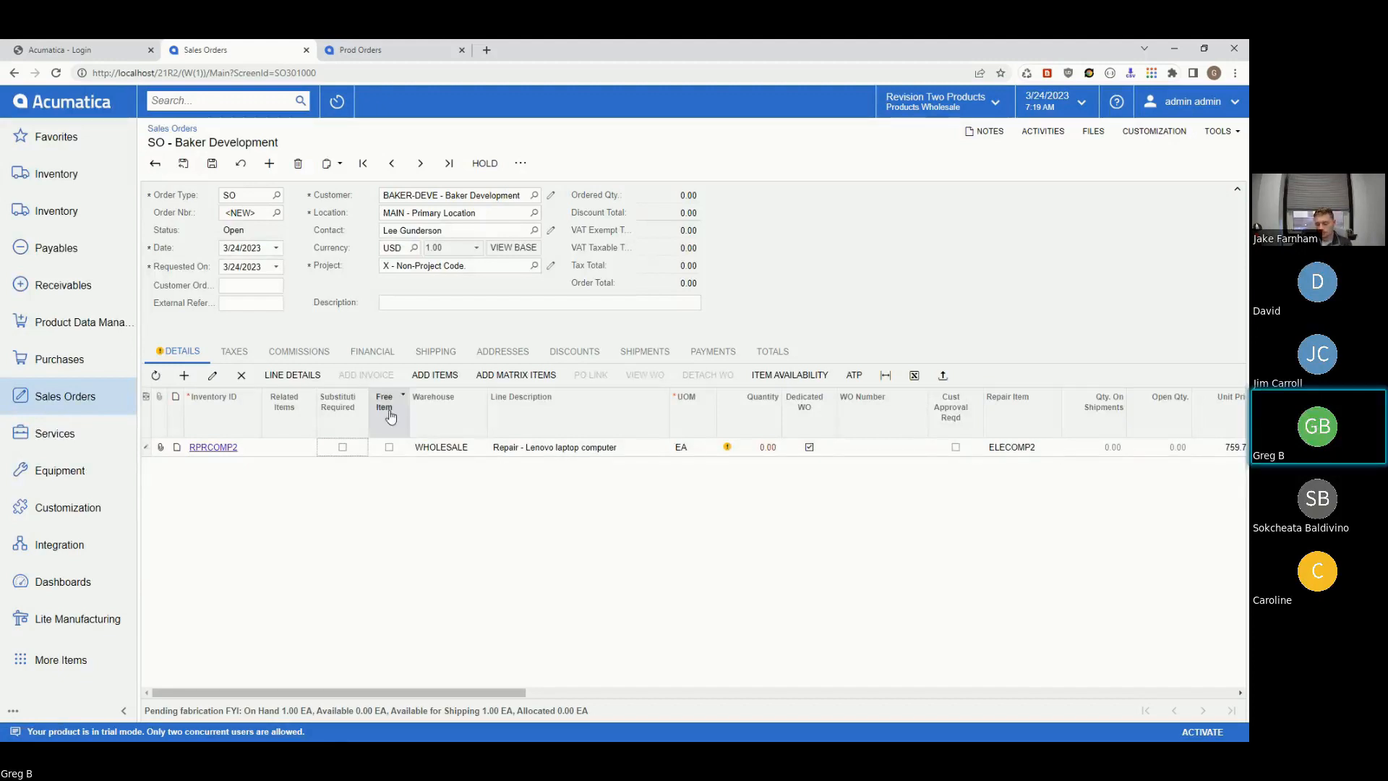
{"action": "left_click", "coordinate": [759, 448]}
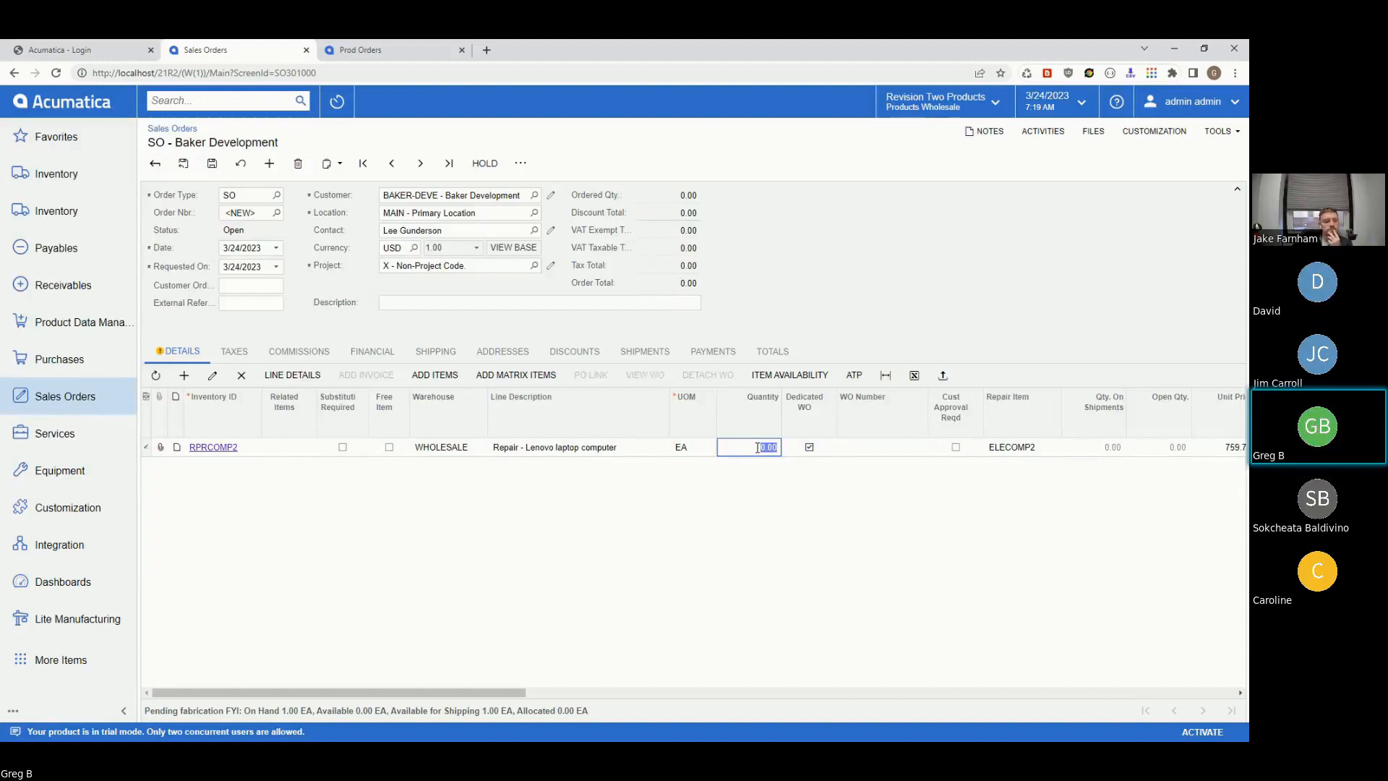
{"action": "type", "text": "1"}
{"action": "key", "text": "Tab"}
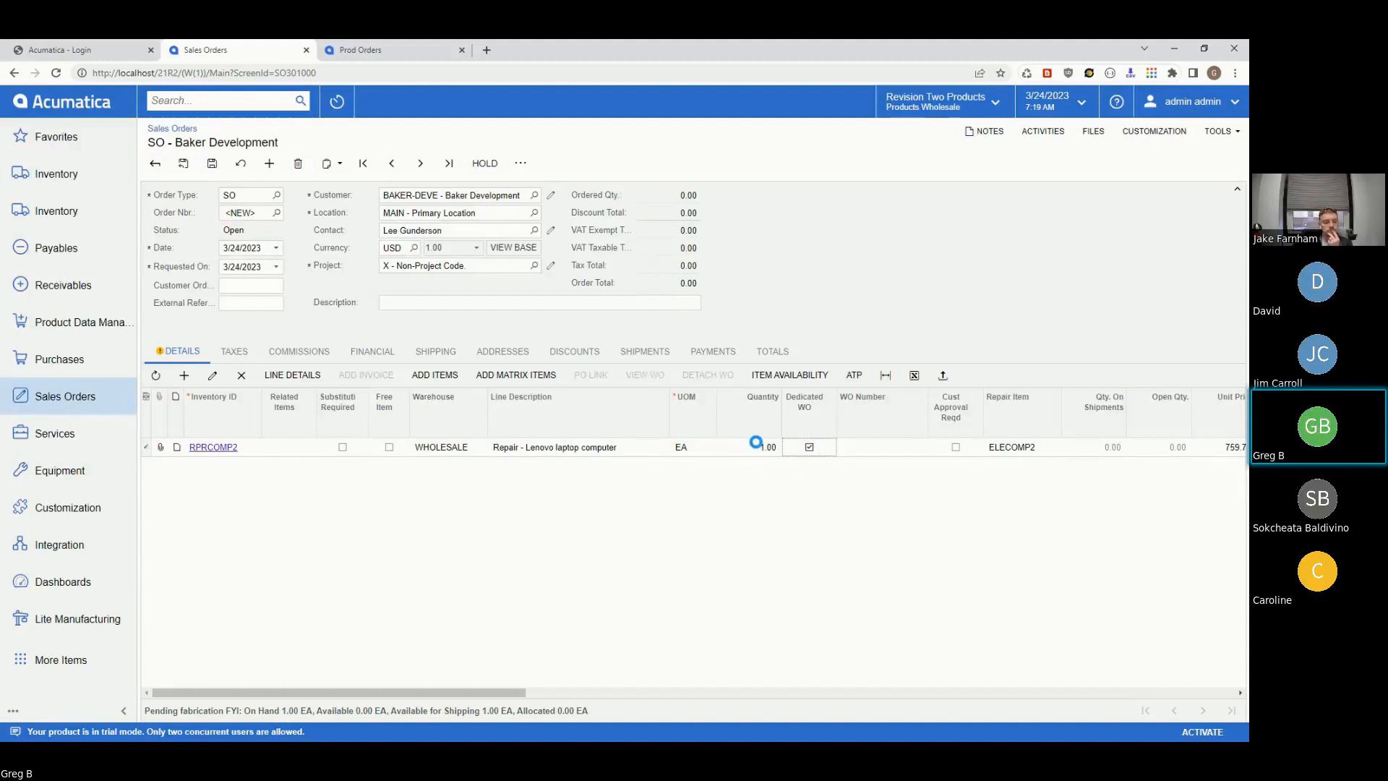
{"action": "left_click", "coordinate": [212, 161]}
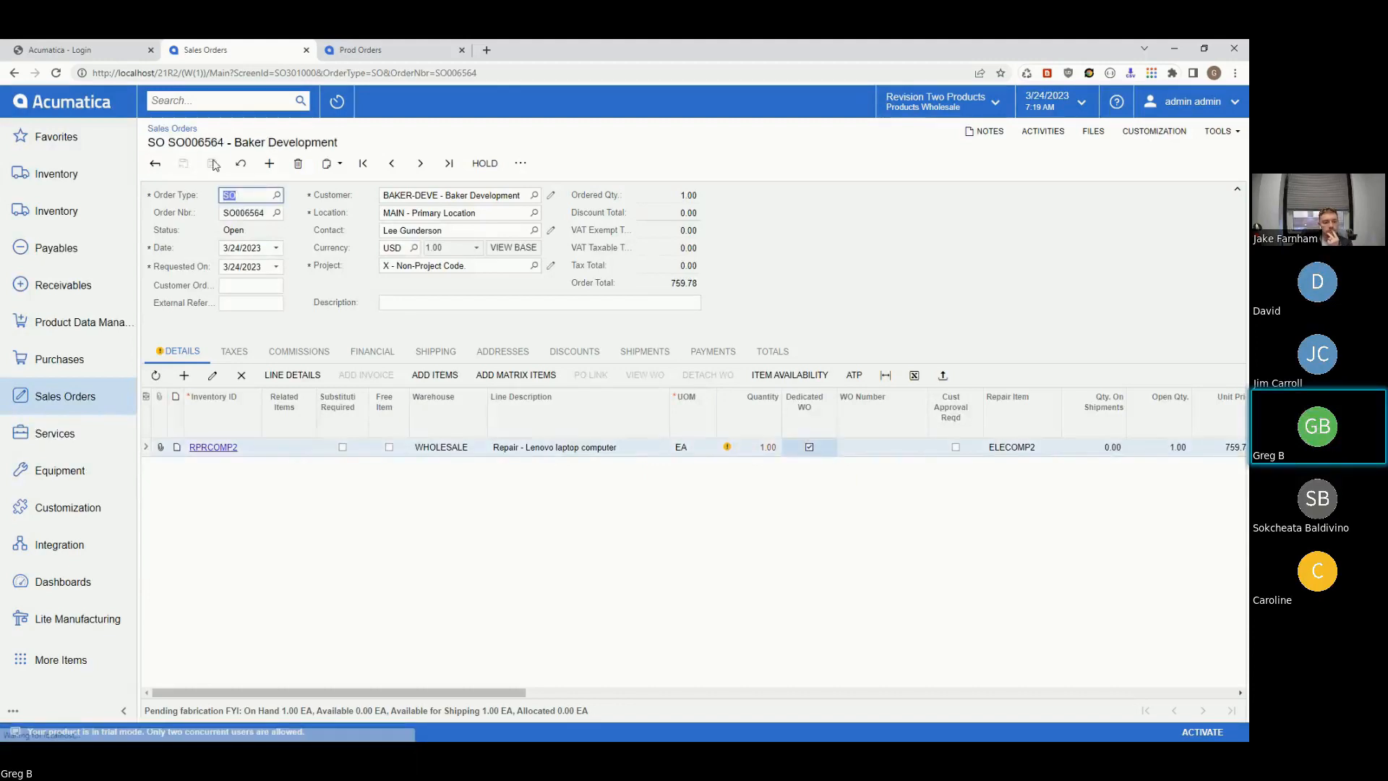
- Generate the order's work orders and open work order 001198
{"action": "left_click", "coordinate": [518, 163]}
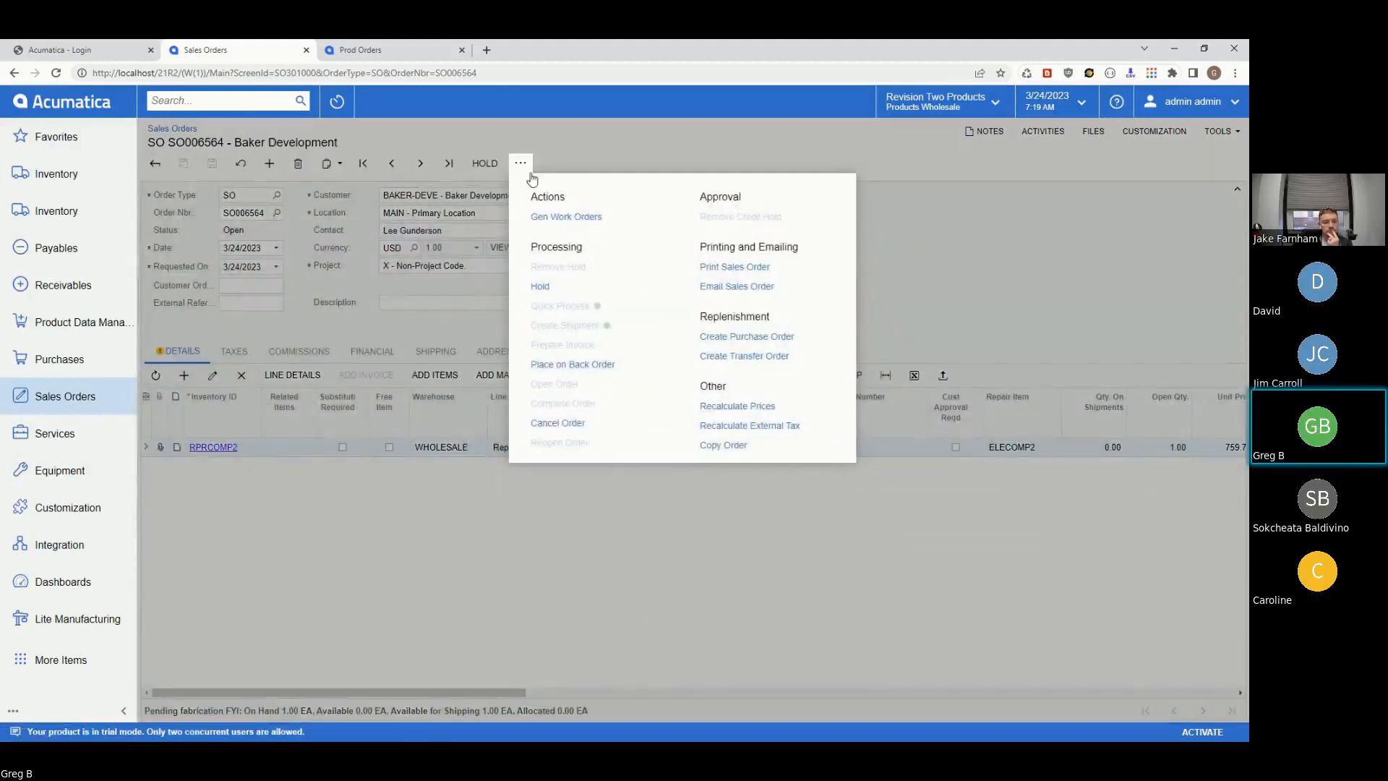
{"action": "left_click", "coordinate": [566, 216]}
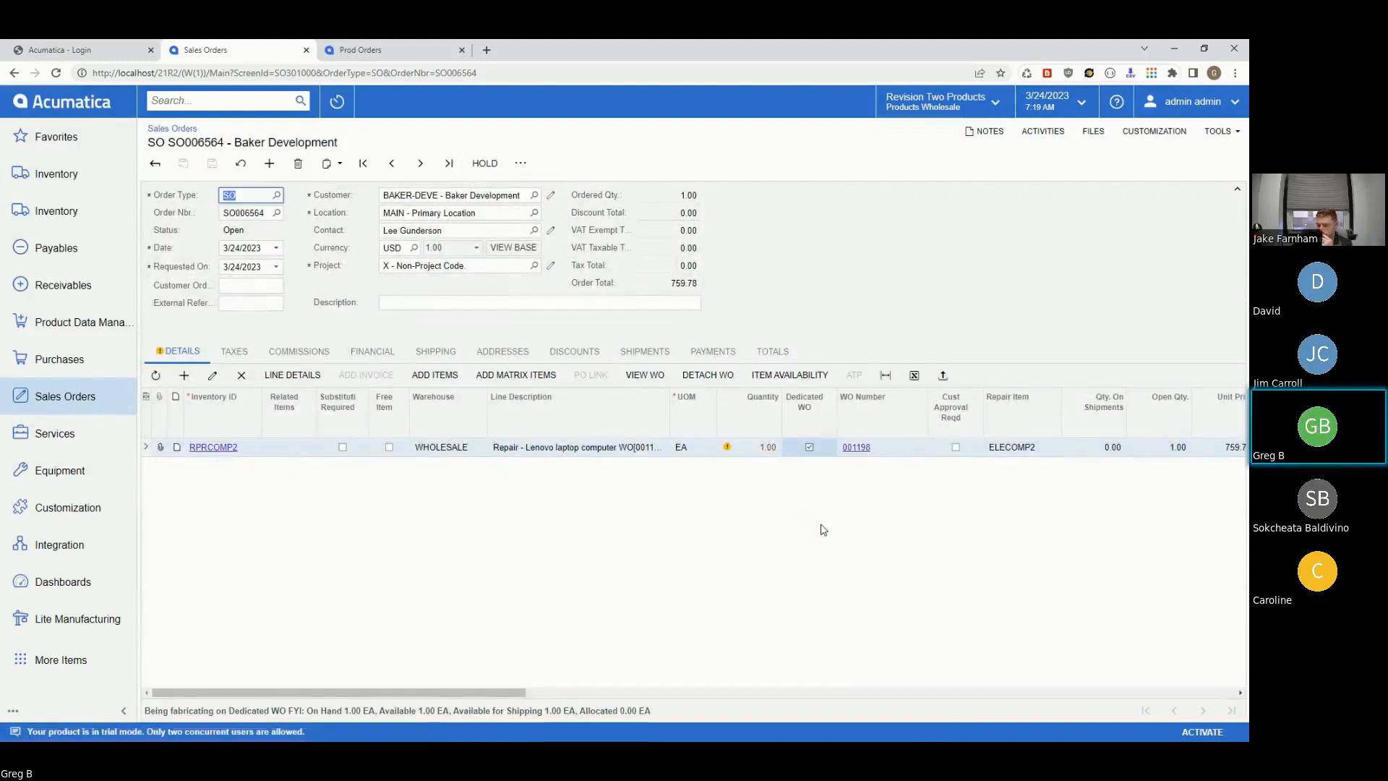
{"action": "left_click", "coordinate": [857, 447]}
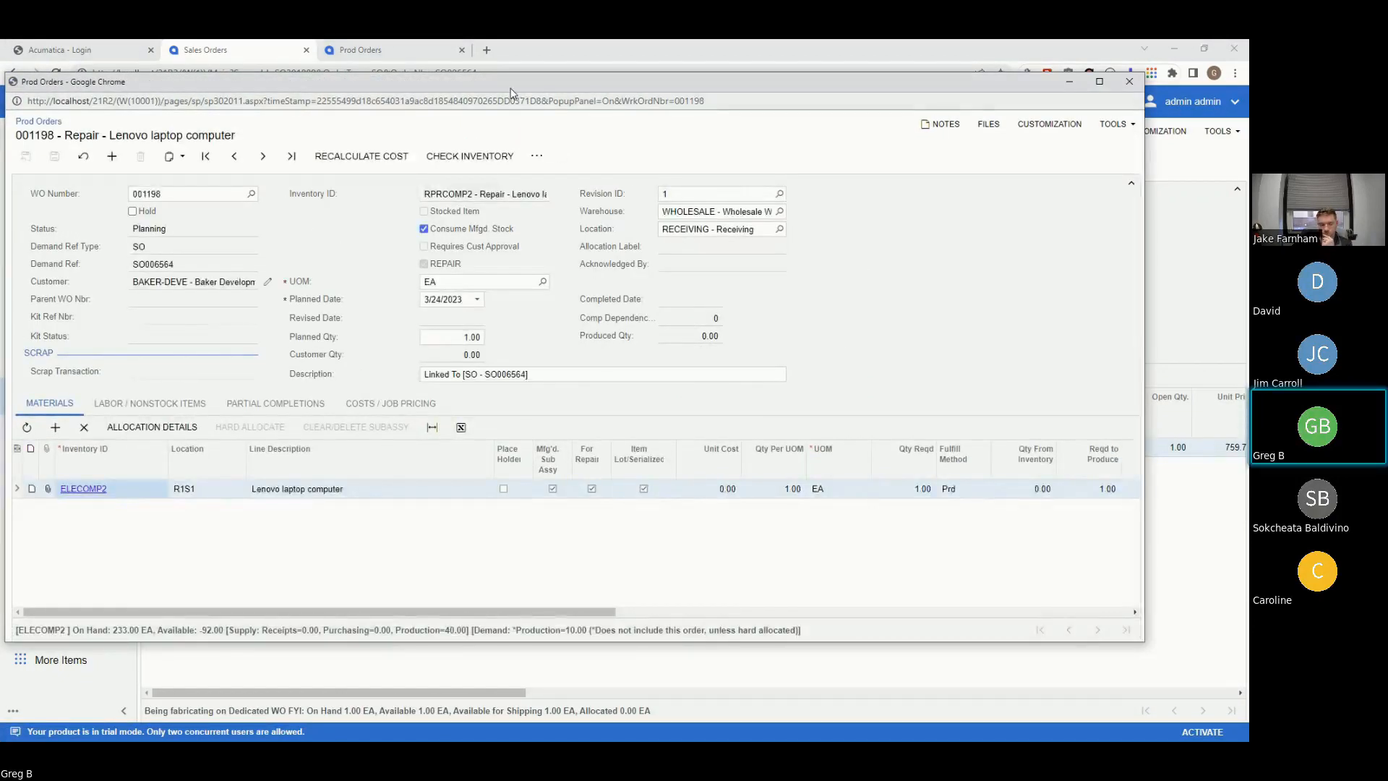
- Complete planning for work order 001198
{"action": "left_click_drag", "start_coordinate": [511, 88], "coordinate": [515, 88]}
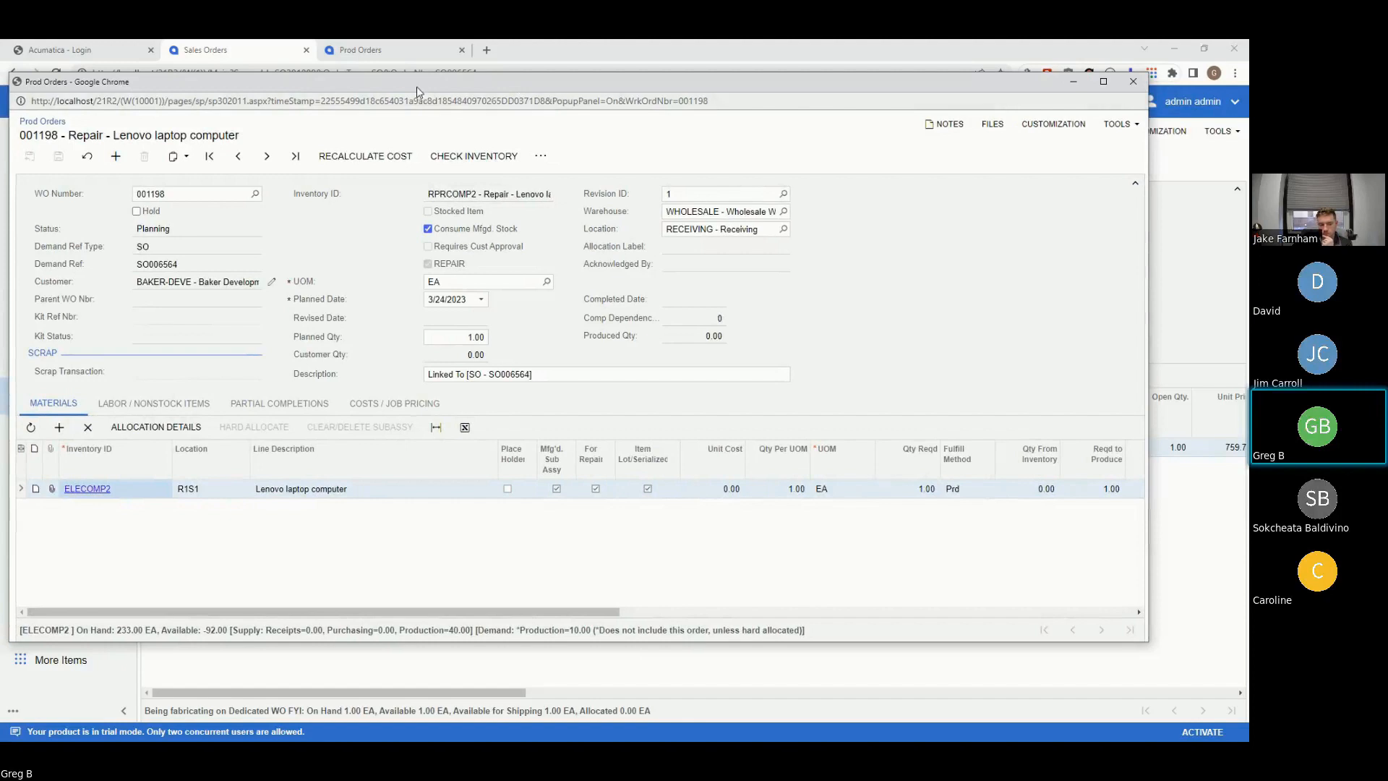
{"action": "left_click_drag", "start_coordinate": [416, 87], "coordinate": [465, 80]}
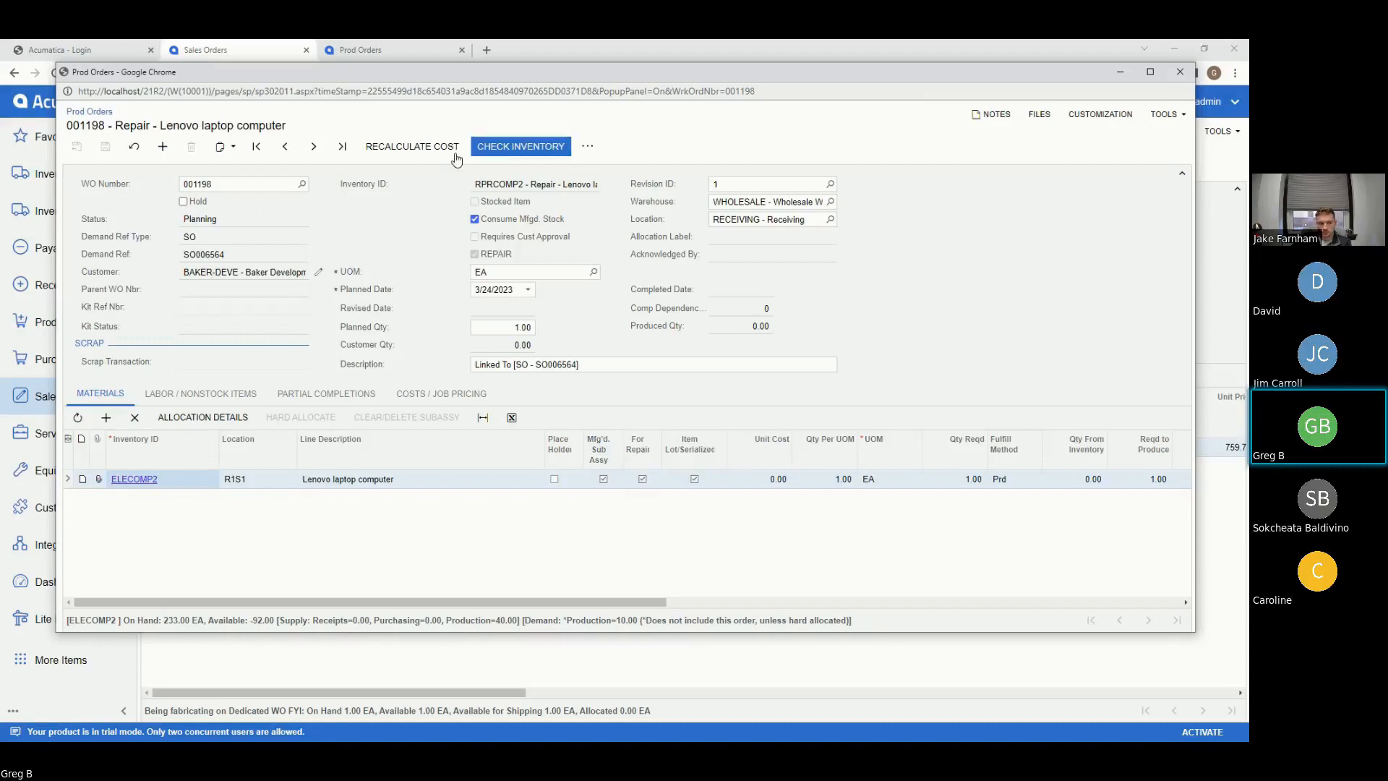
{"action": "left_click", "coordinate": [587, 145]}
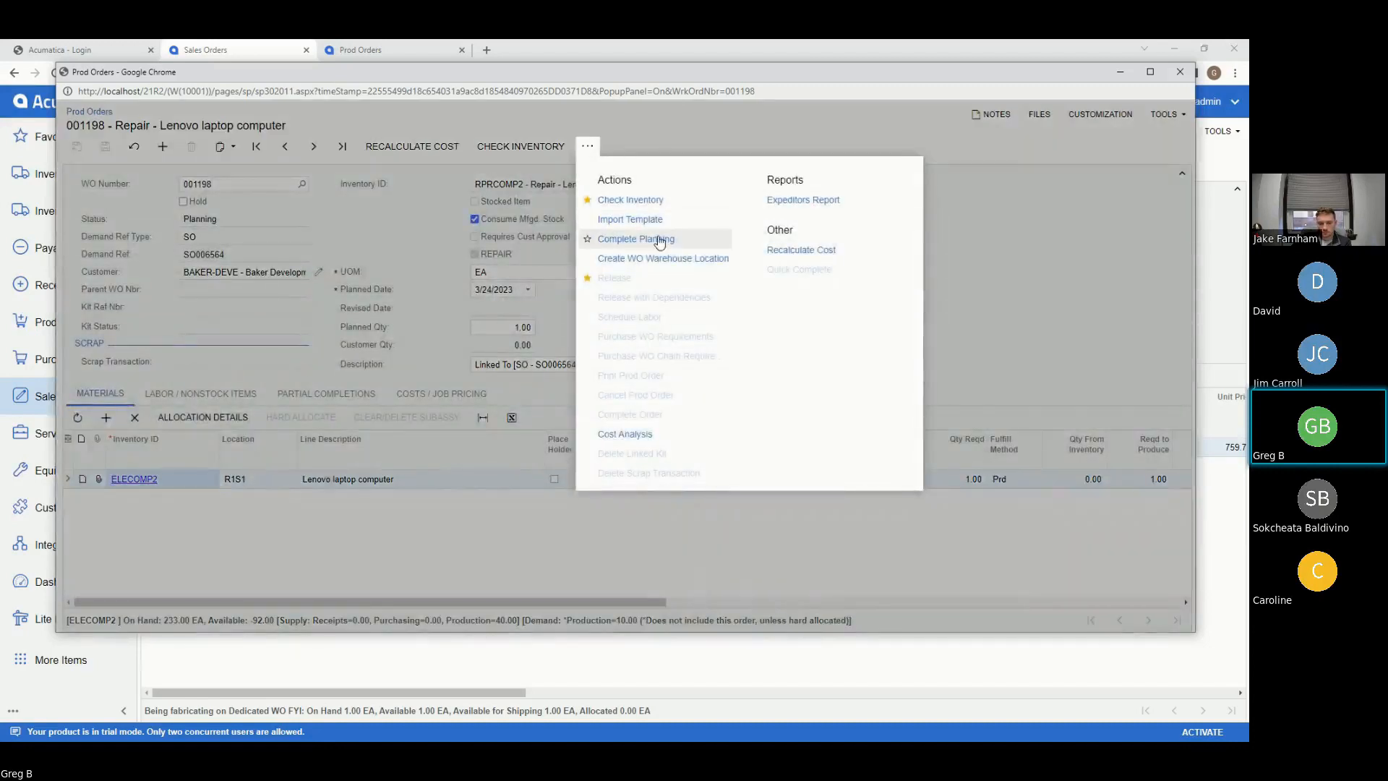
{"action": "left_click", "coordinate": [611, 240]}
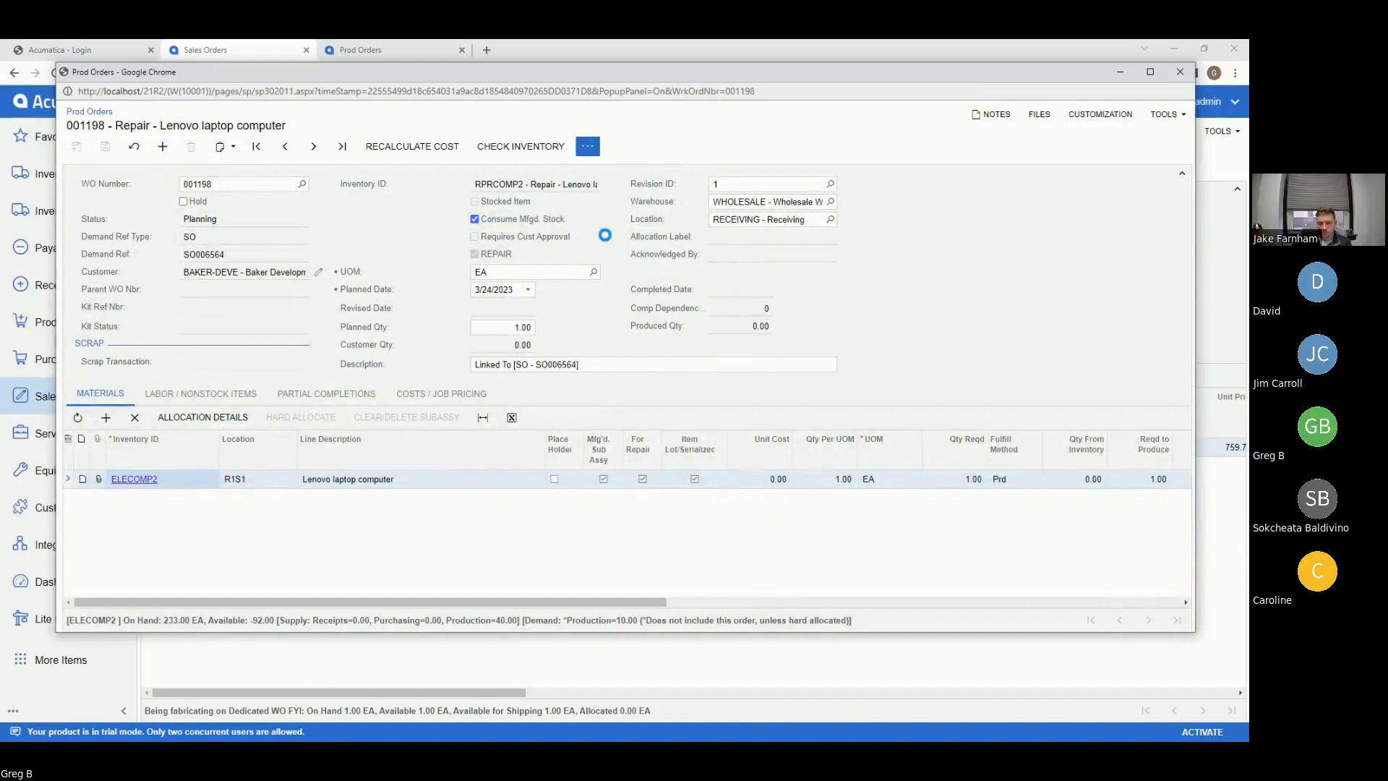
- Check the 2.00-hour LABORCASE labor and materials, release 001198, and open kit assembly 000087
{"action": "left_click", "coordinate": [184, 397]}
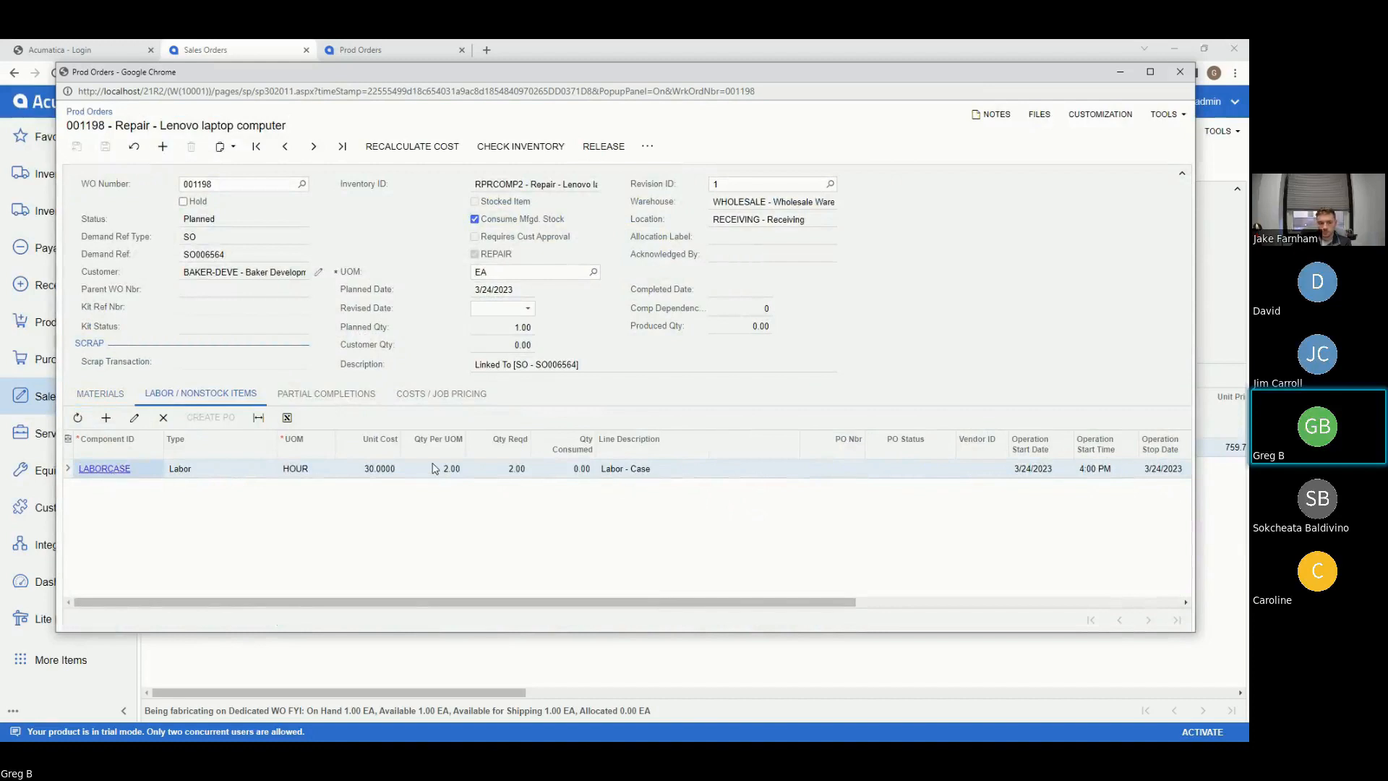
{"action": "left_click", "coordinate": [99, 394]}
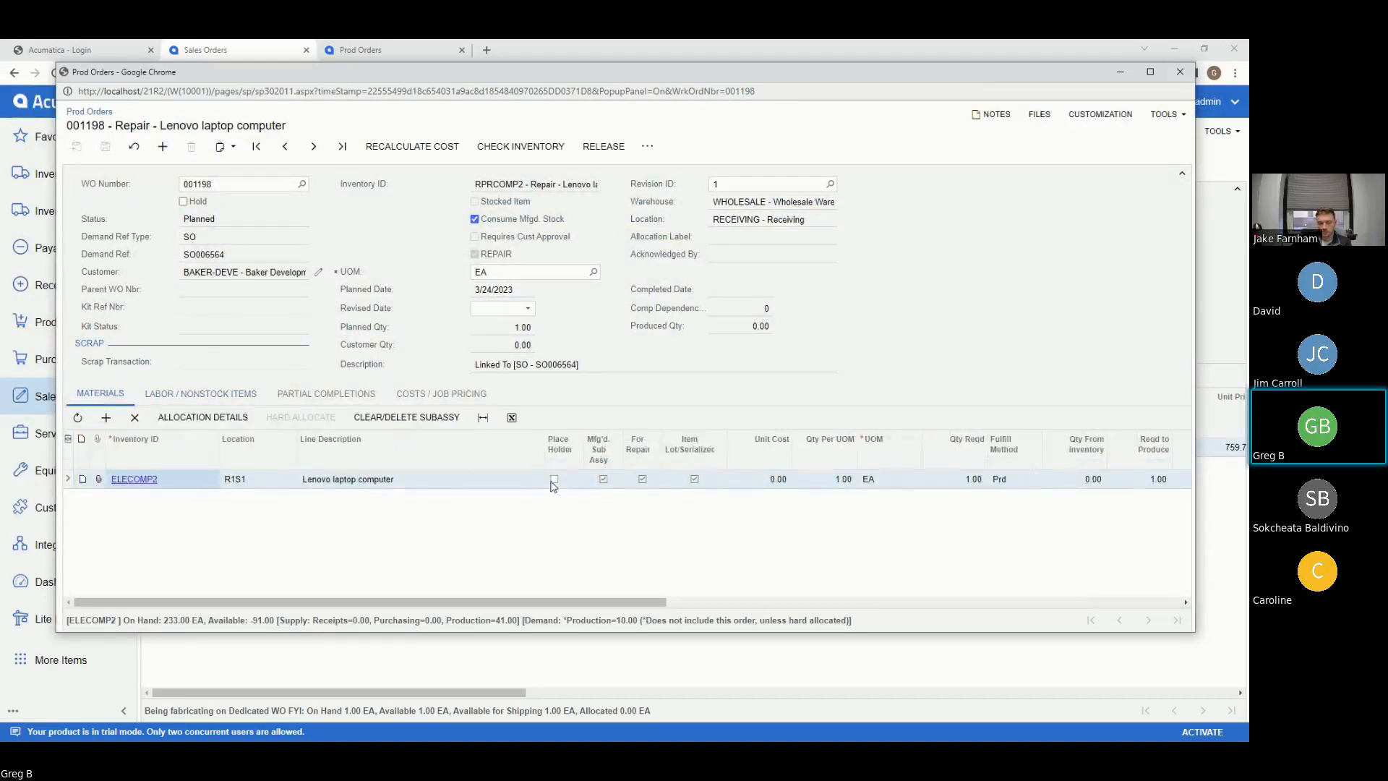
{"action": "left_click", "coordinate": [603, 146]}
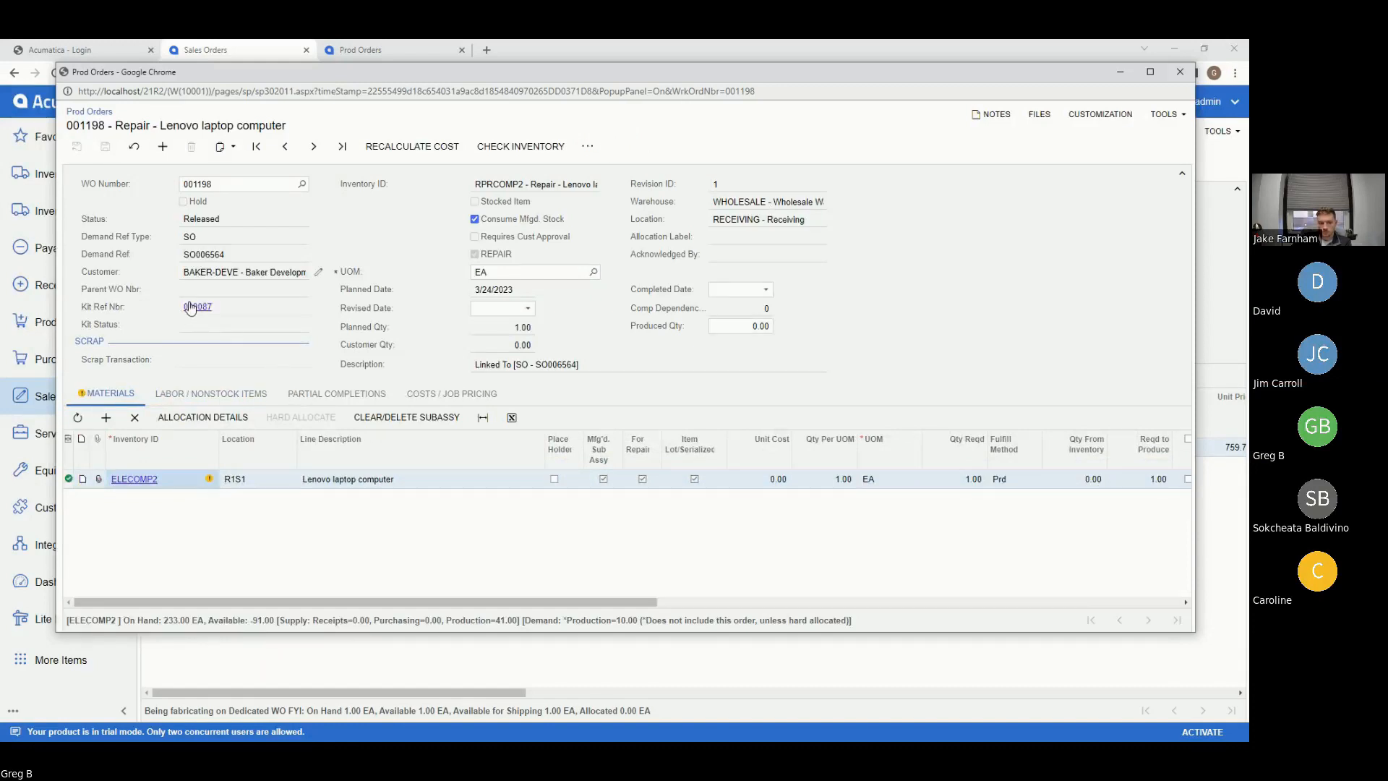
{"action": "left_click", "coordinate": [194, 305]}
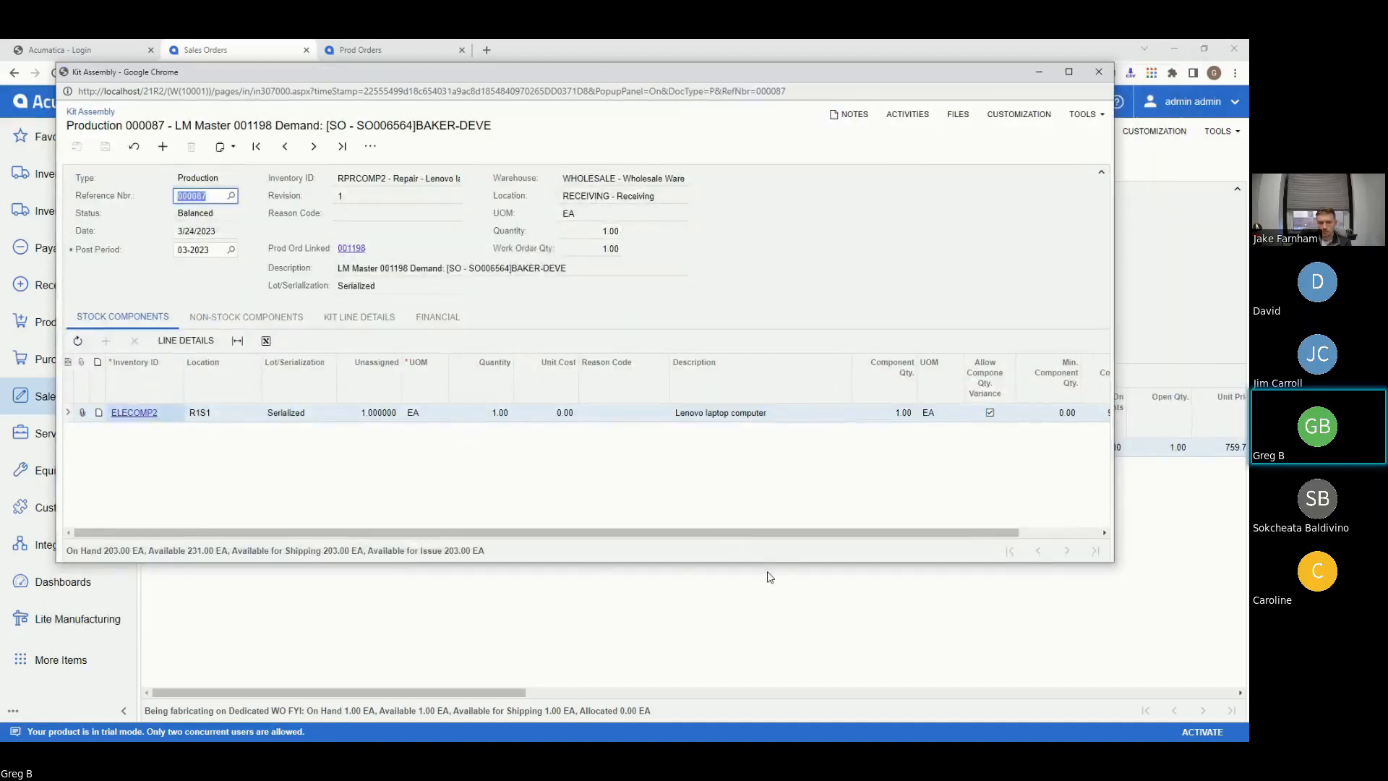
- Enlarge kit assembly 000087 to review its stock components, then close it
{"action": "left_click_drag", "start_coordinate": [772, 562], "coordinate": [781, 716]}
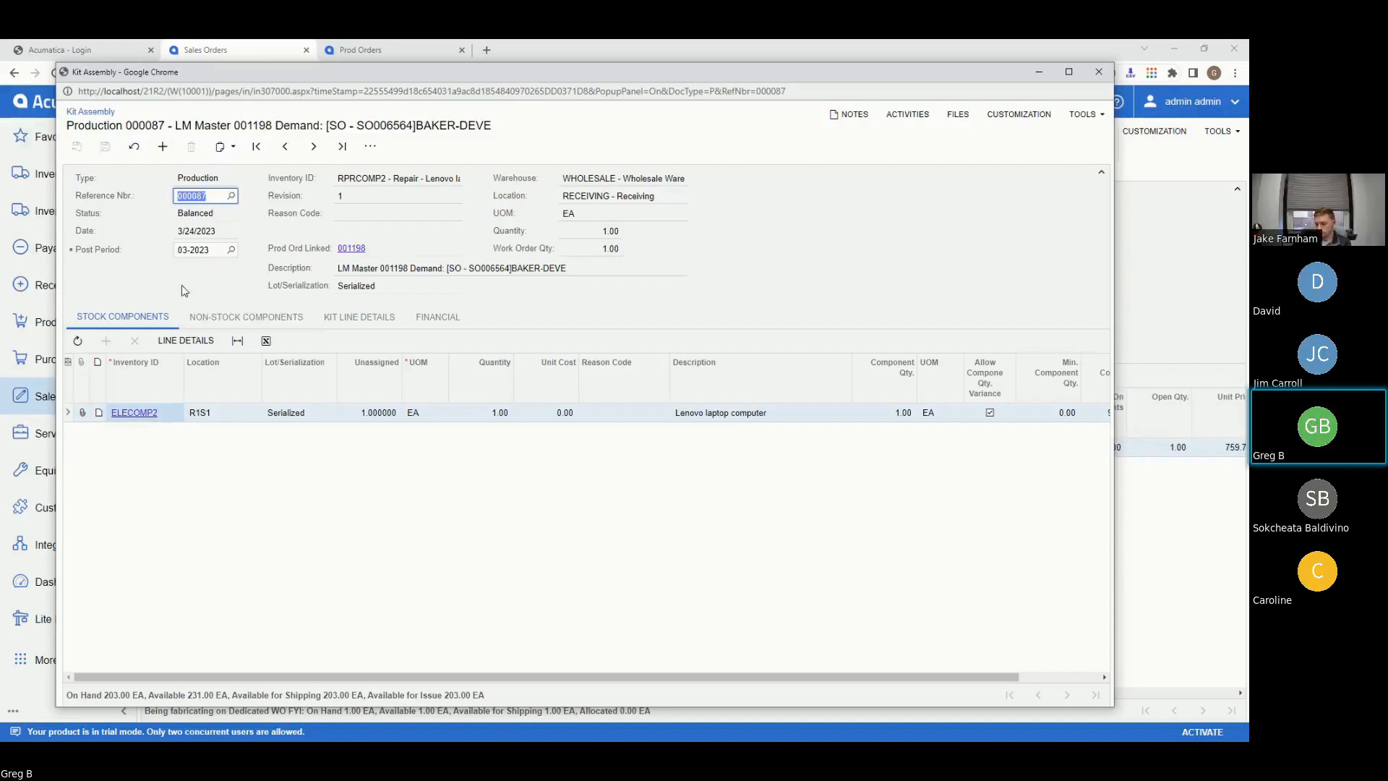
{"action": "left_click", "coordinate": [128, 324]}
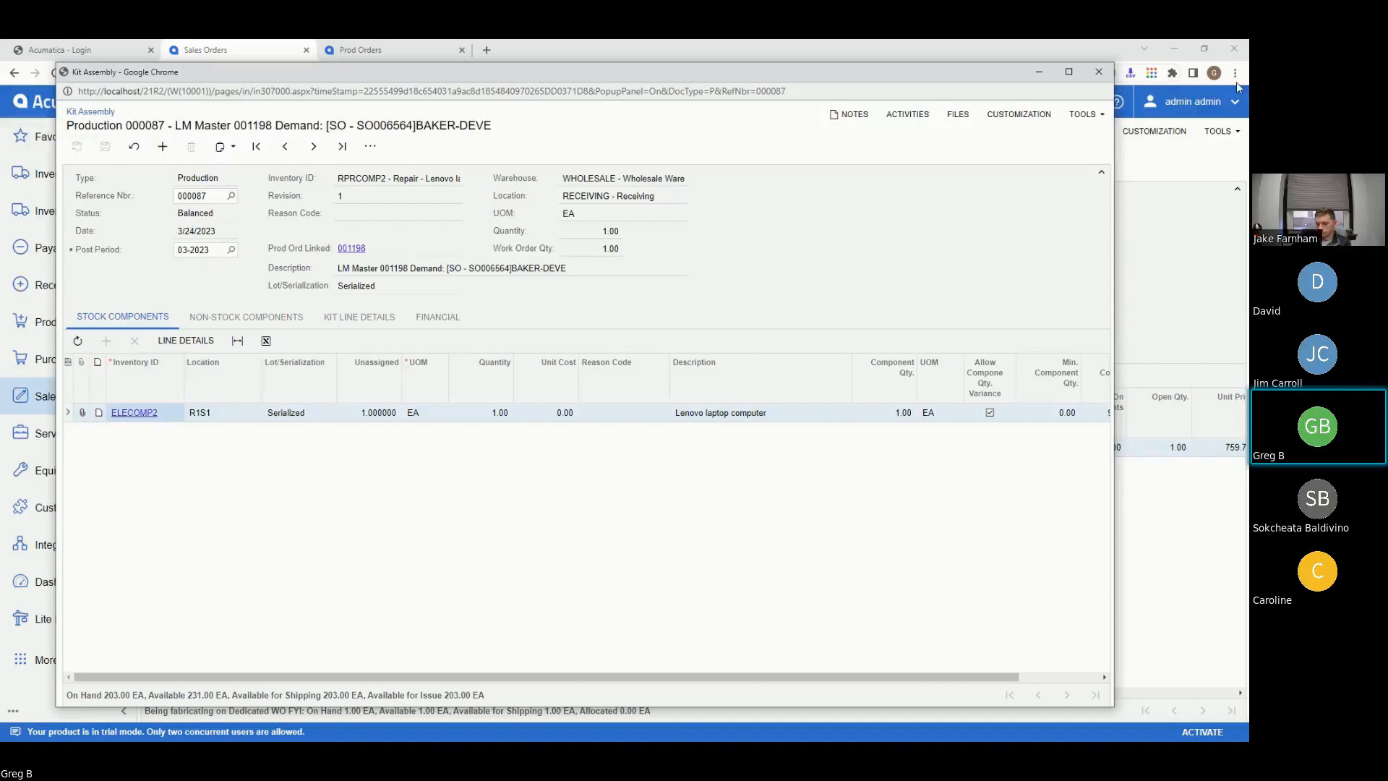
{"action": "left_click", "coordinate": [1096, 66]}
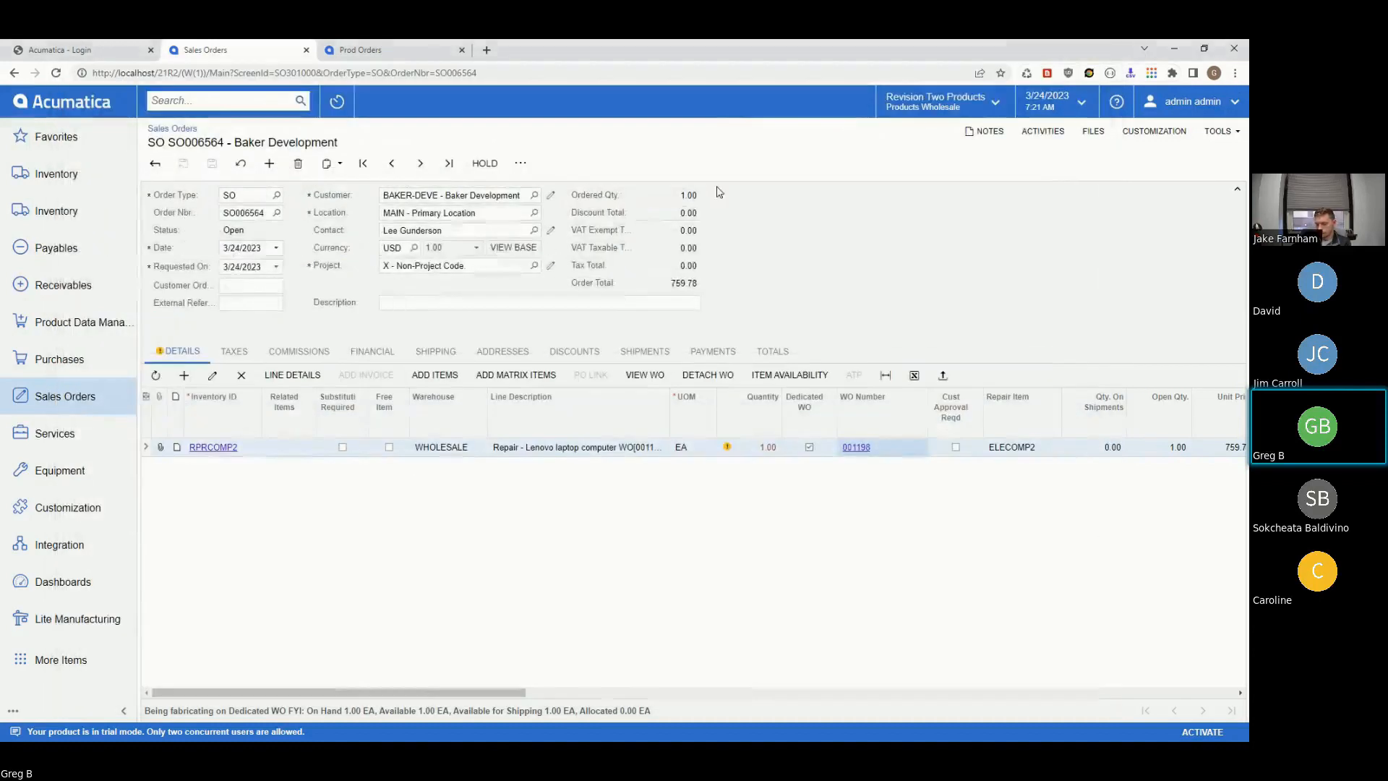
- Add a WNF105-924 weld neck flange line at quantity 2 to SO006564, then delete it again
{"action": "left_click", "coordinate": [192, 378]}
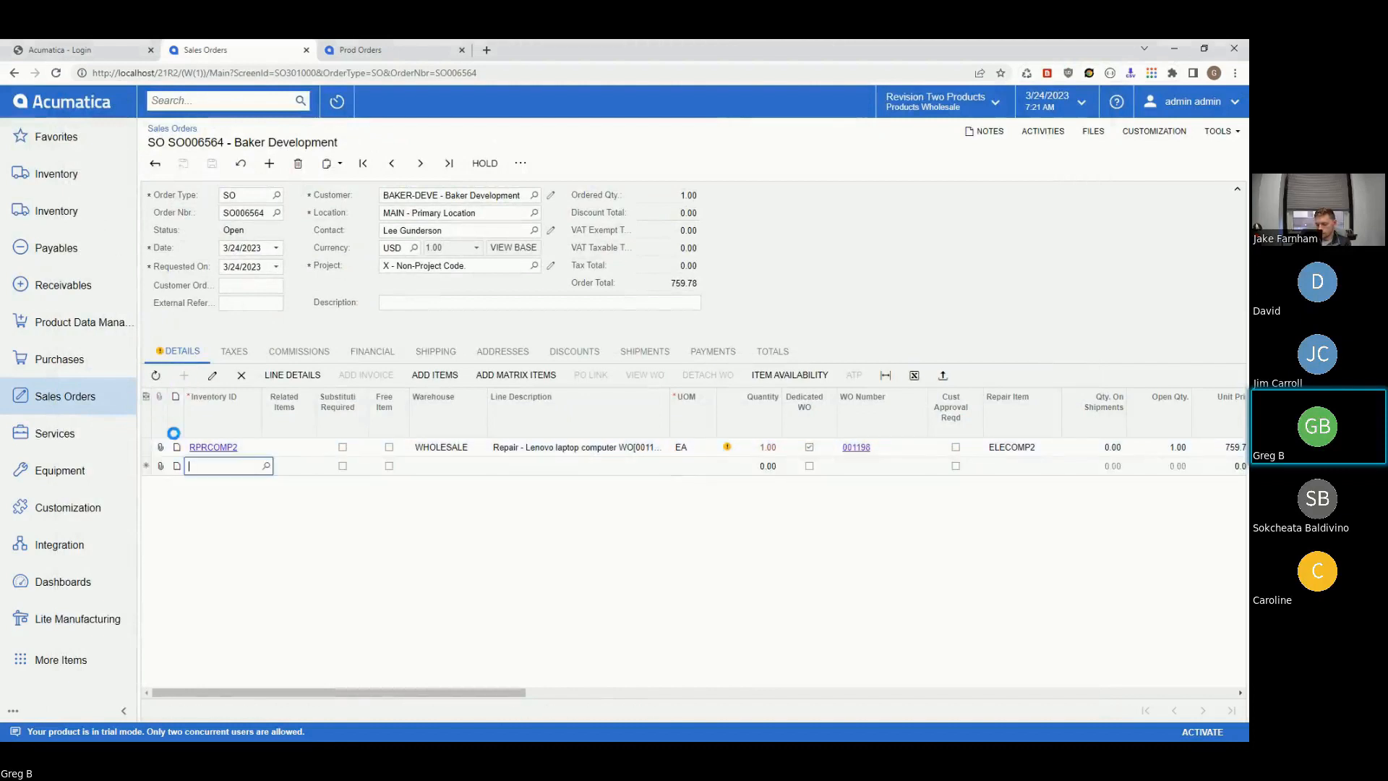
{"action": "type", "text": "Flange"}
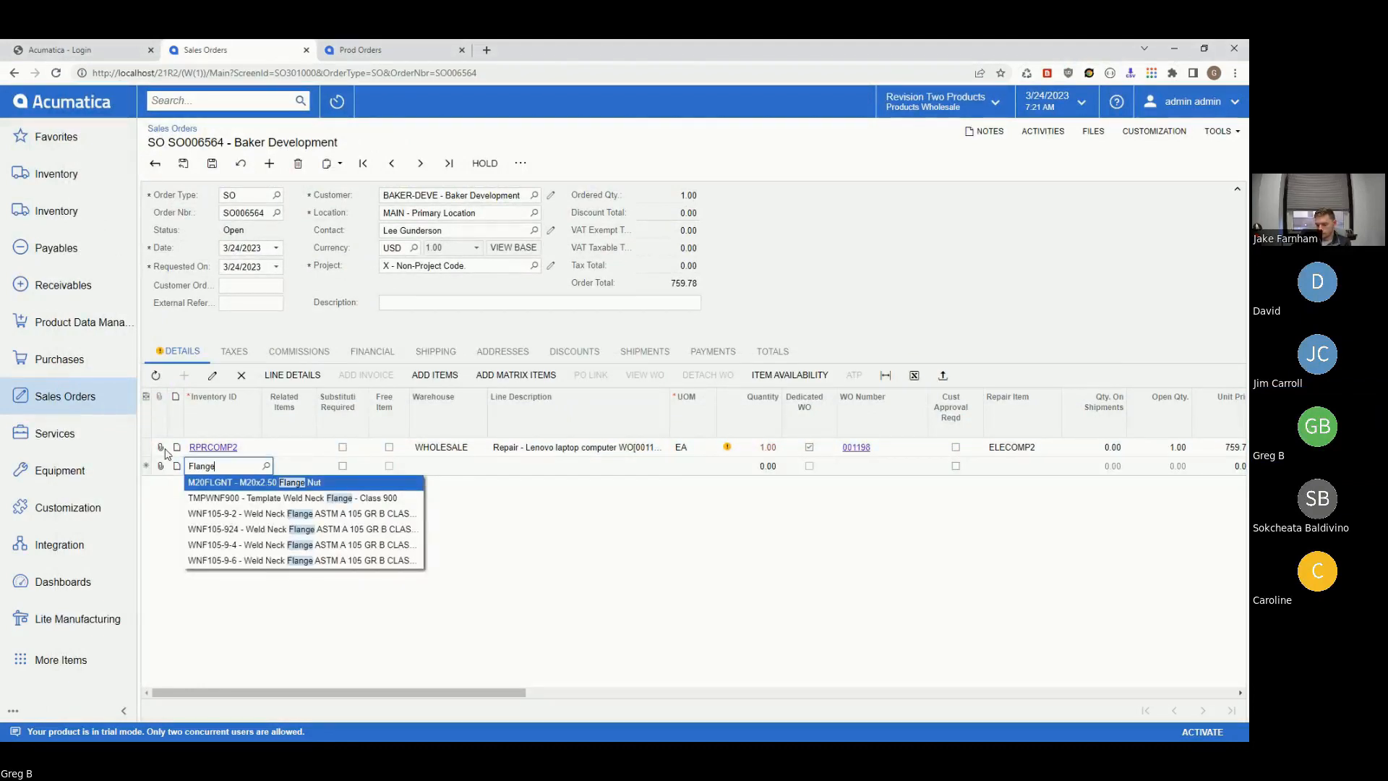
{"action": "left_click", "coordinate": [228, 528]}
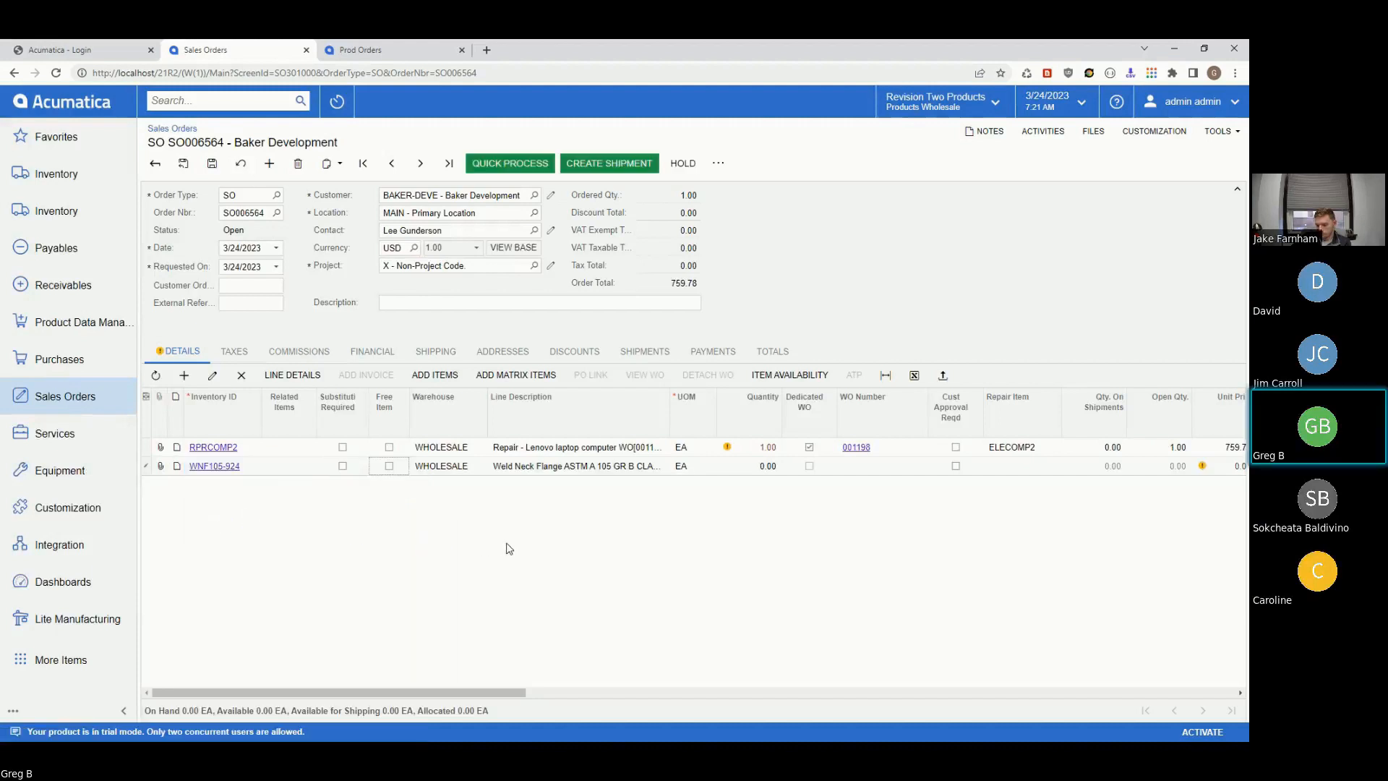
{"action": "key", "text": "Tab"}
{"action": "key", "text": "Tab"}
{"action": "type", "text": "2"}
{"action": "key", "text": "Tab"}
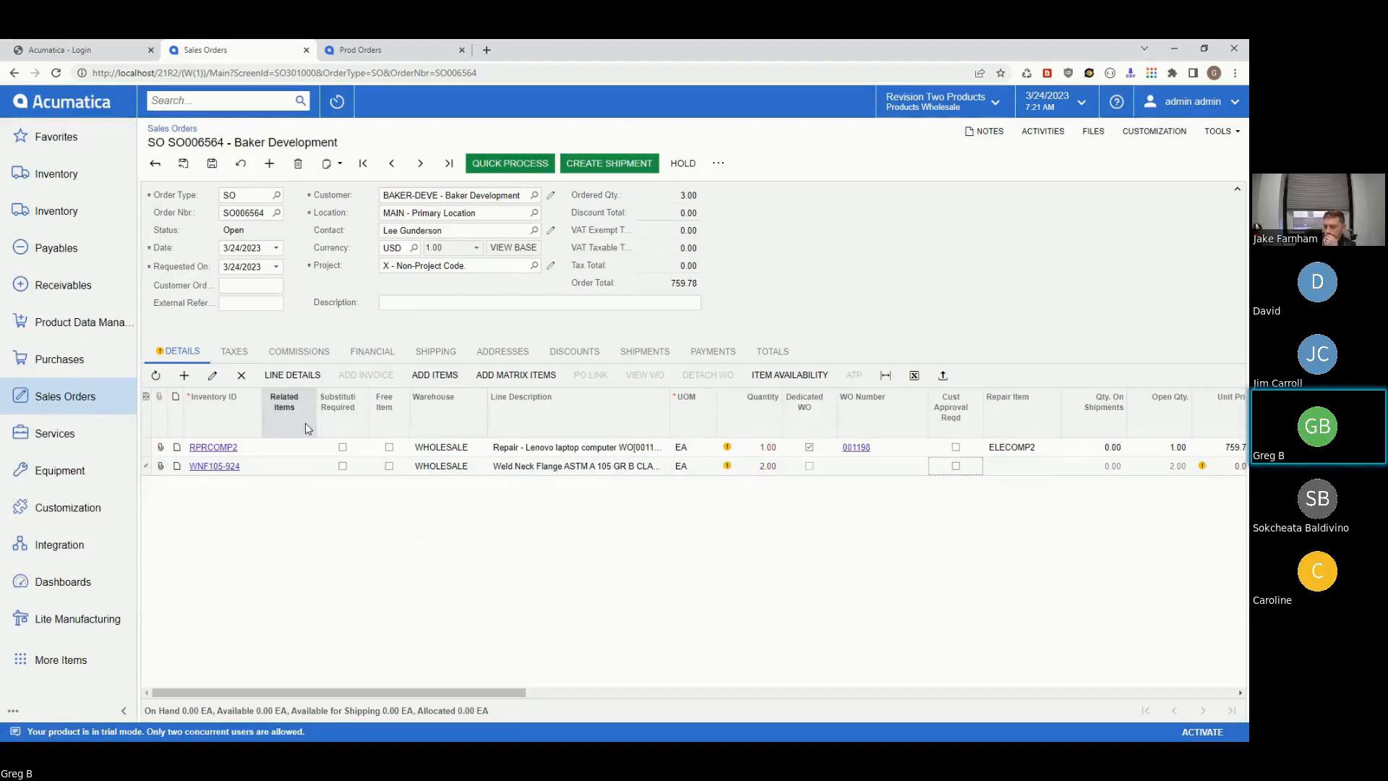
{"action": "left_click", "coordinate": [243, 377]}
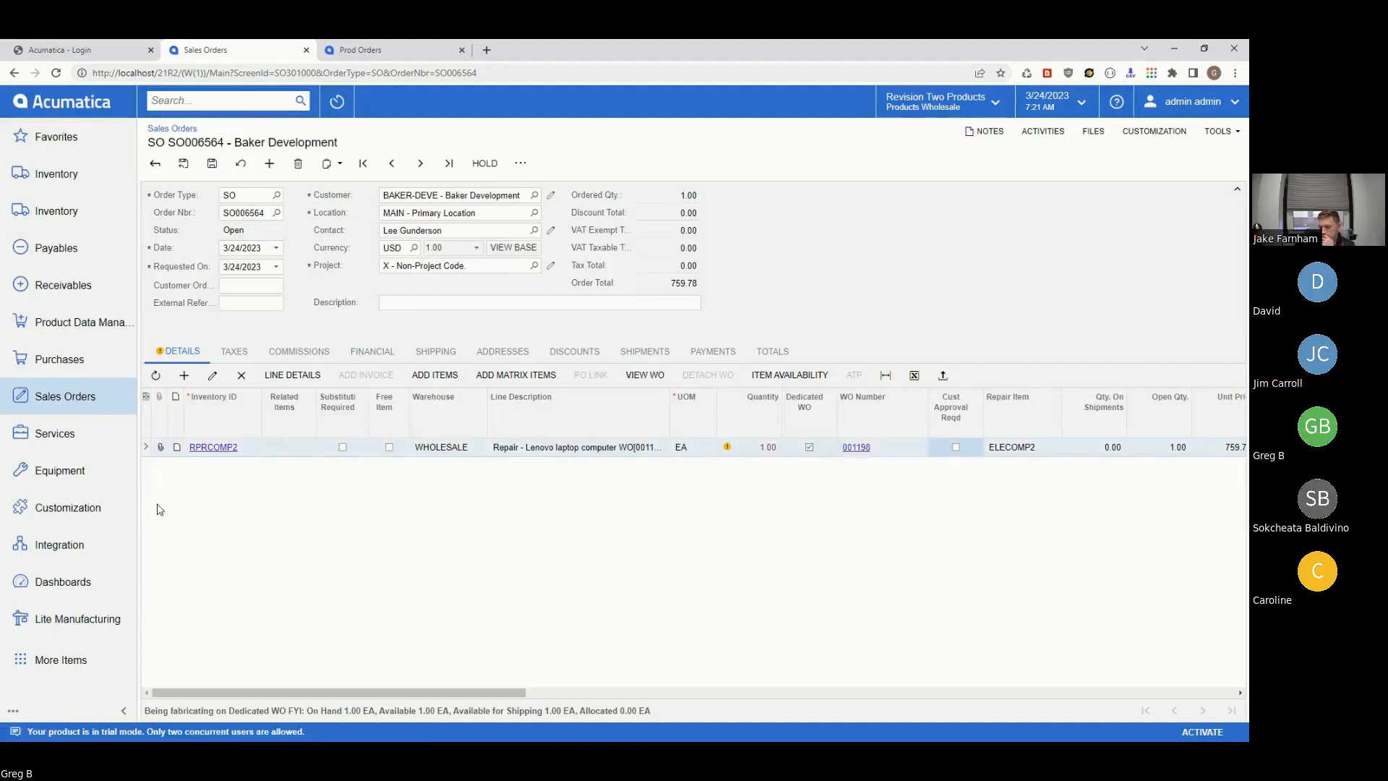
{"action": "left_click", "coordinate": [59, 615]}
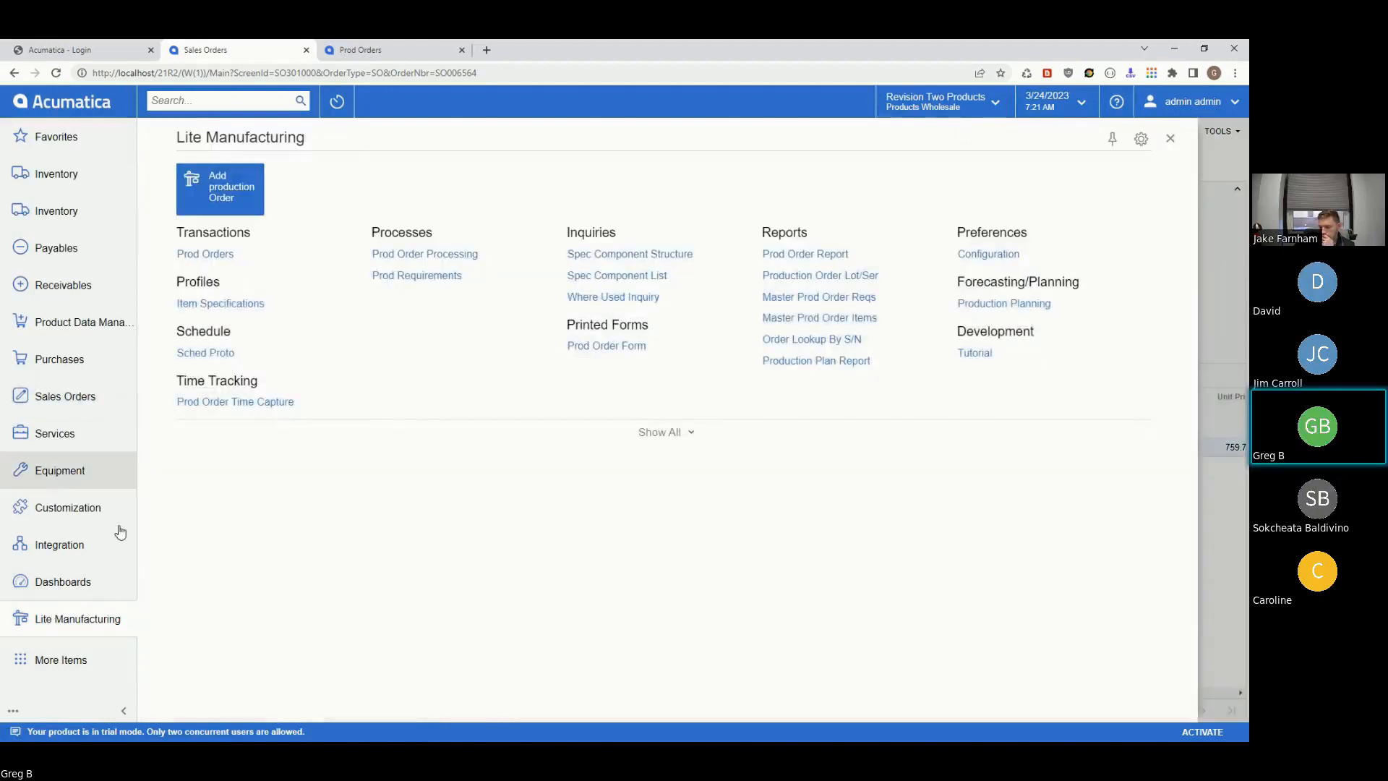
- From Prod Orders, open work order 001198 and add material WNF105-9-4 at 1 per unit
{"action": "left_click", "coordinate": [220, 254]}
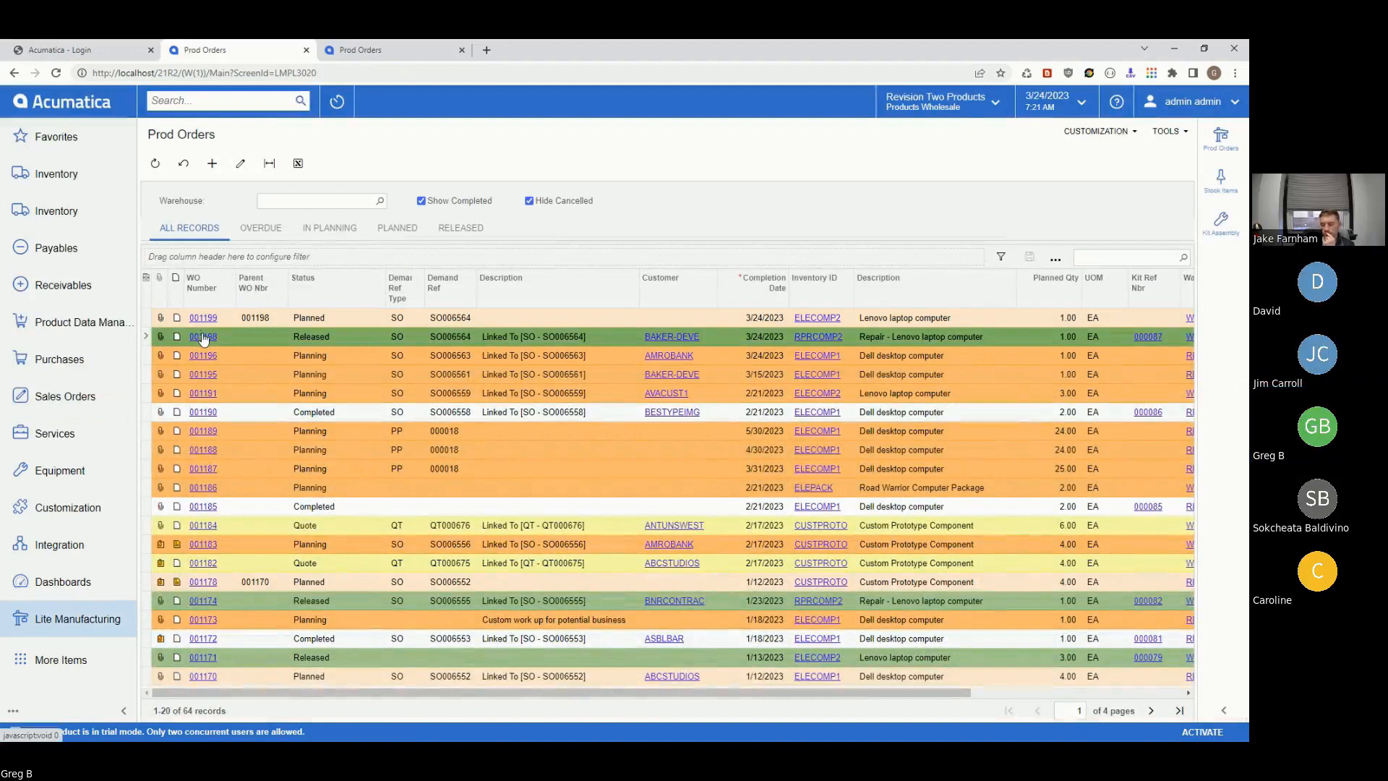
{"action": "left_click", "coordinate": [201, 336]}
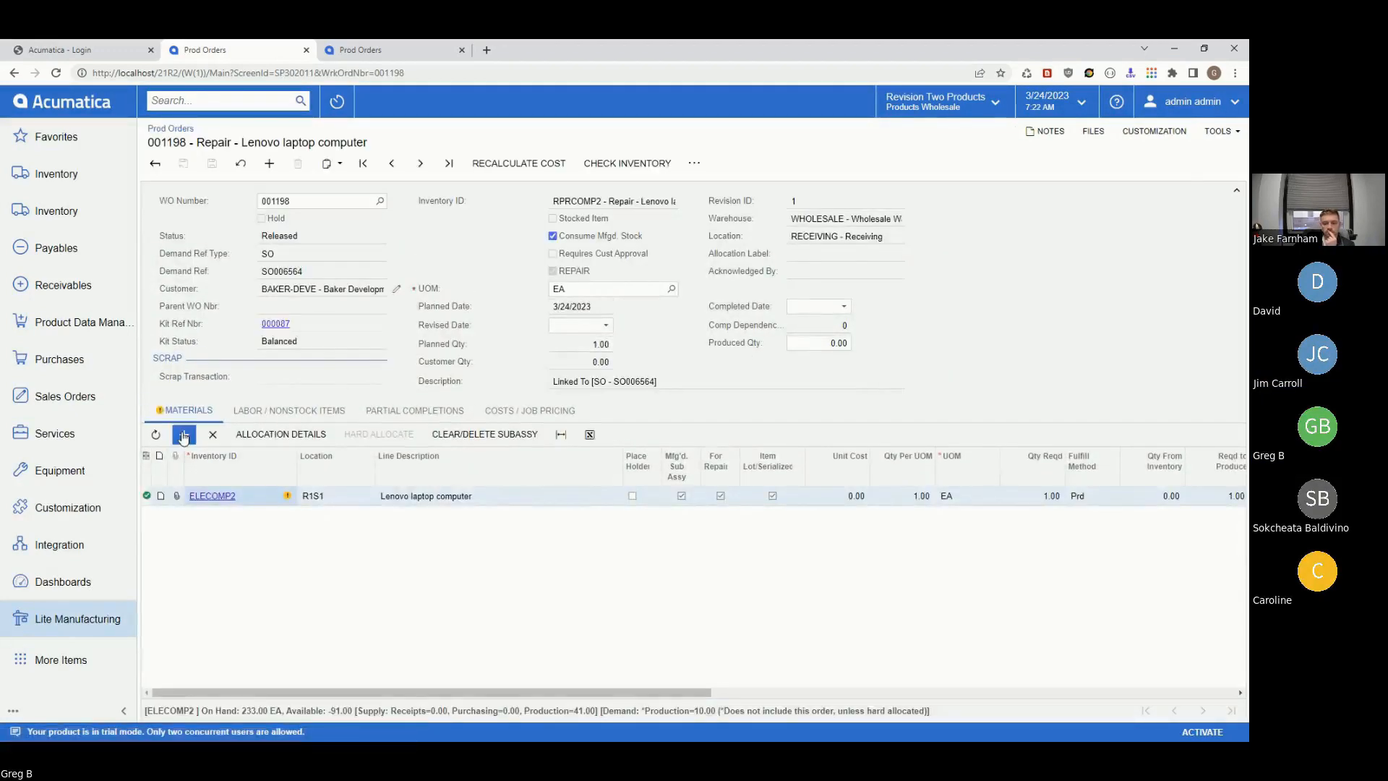
{"action": "left_click", "coordinate": [184, 435]}
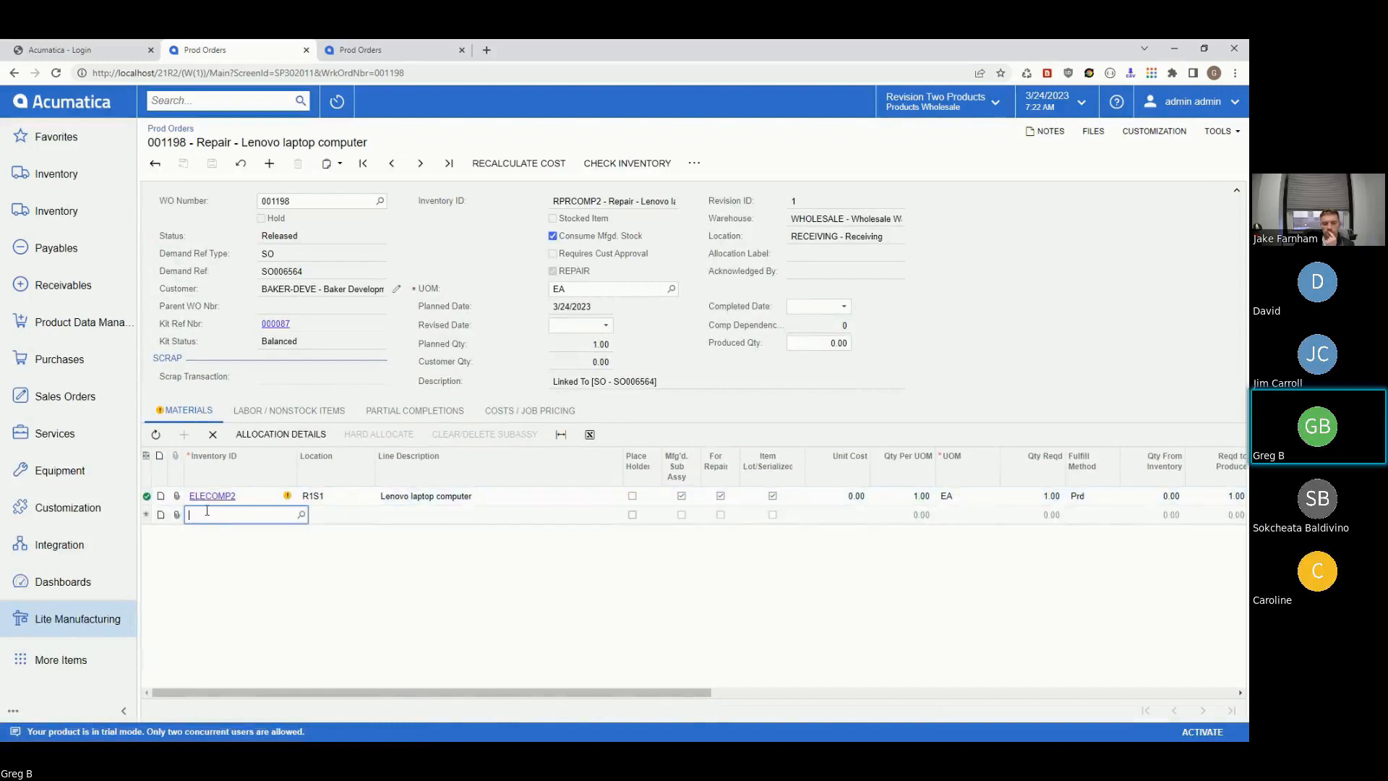
{"action": "type", "text": "Flangge"}
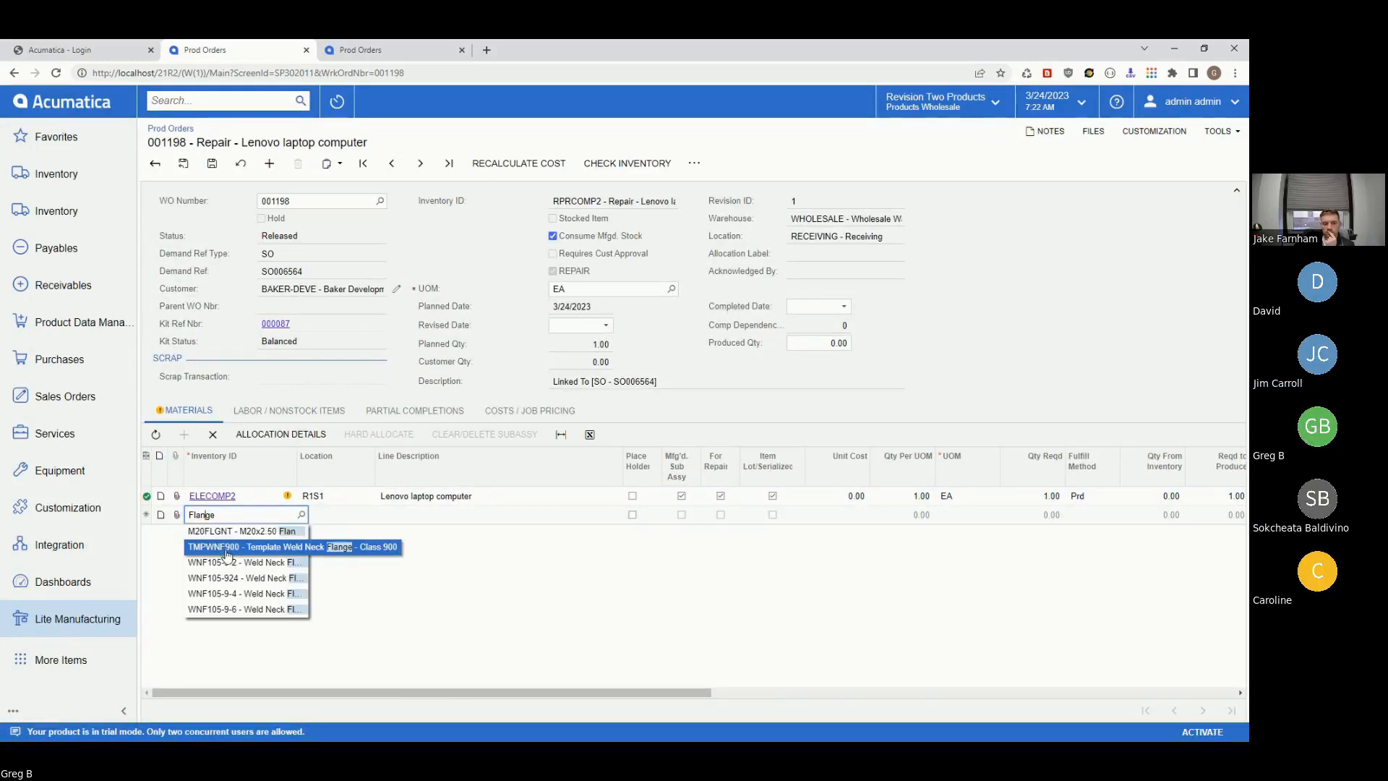
{"action": "left_click", "coordinate": [224, 549]}
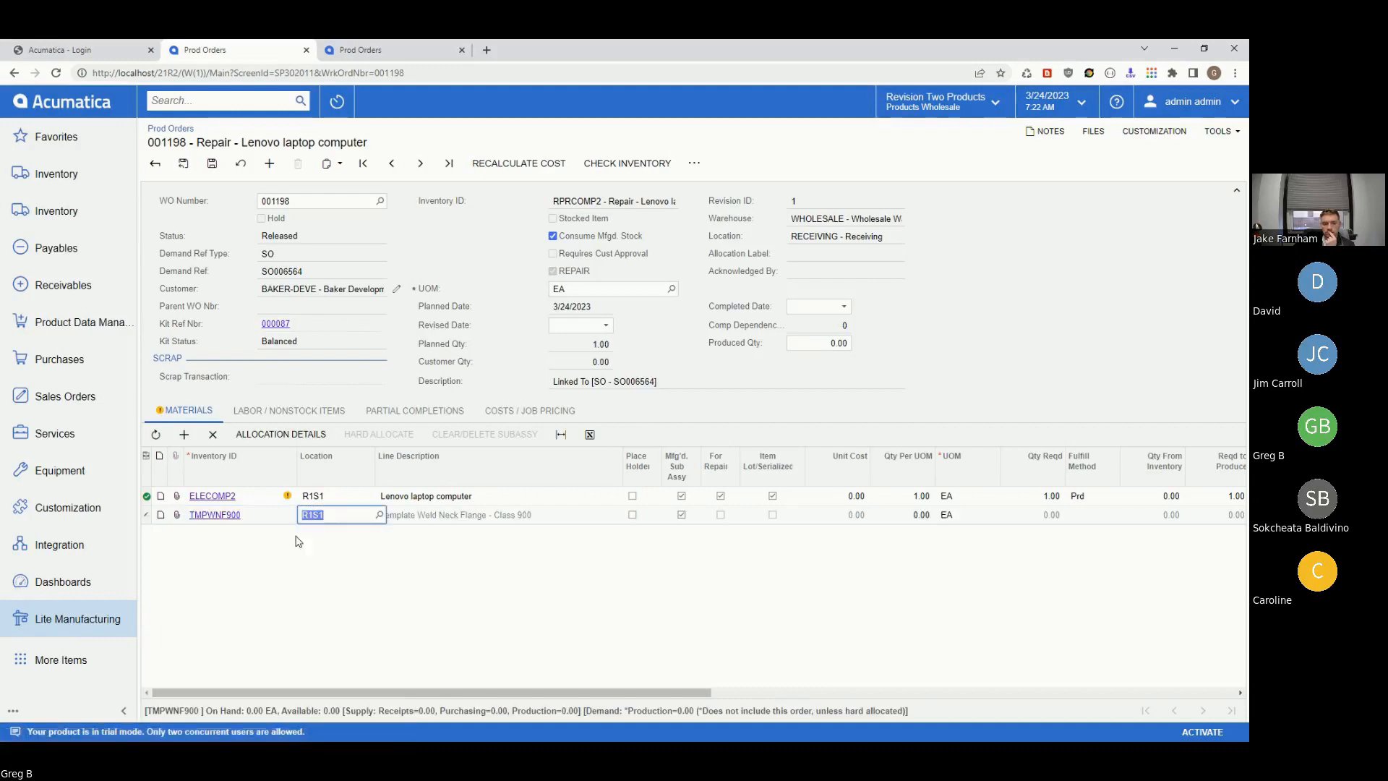
{"action": "left_click", "coordinate": [274, 517]}
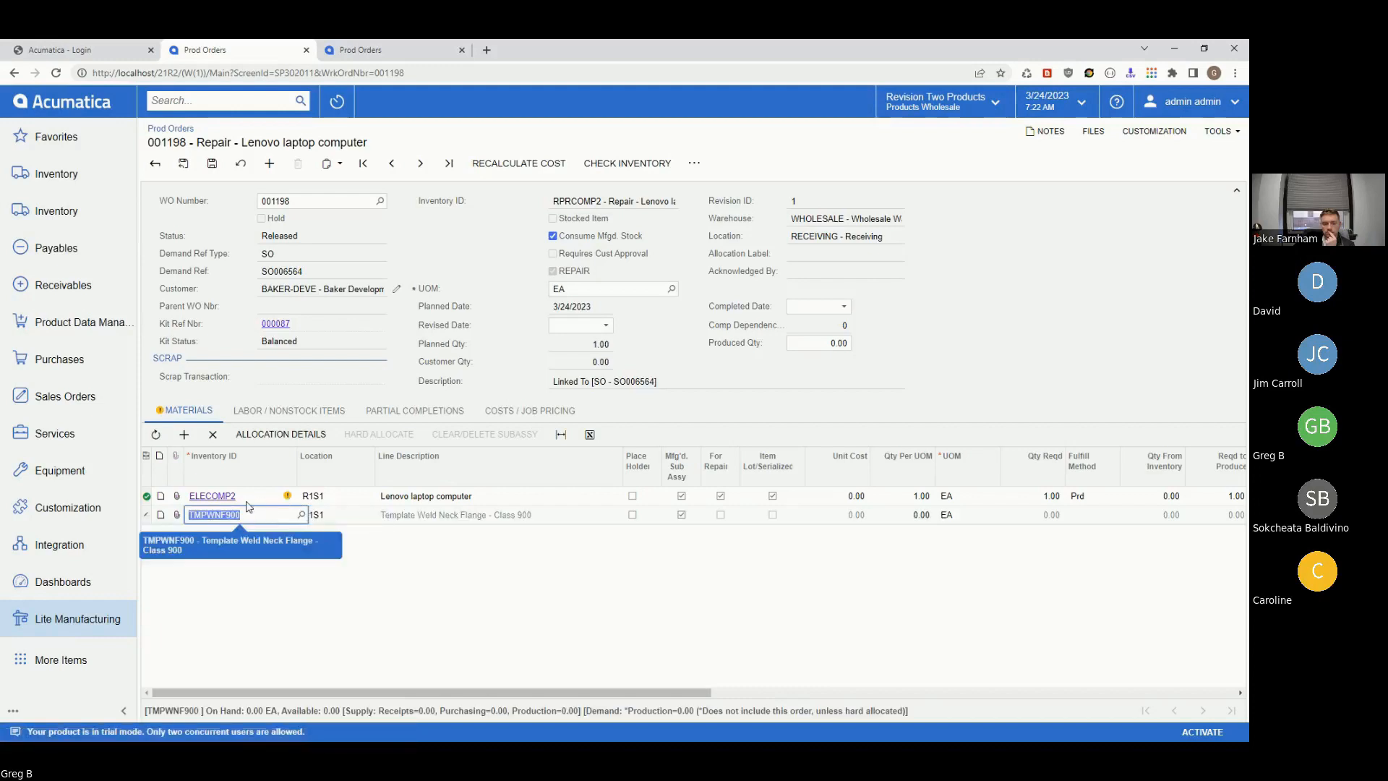
{"action": "type", "text": "Flang"}
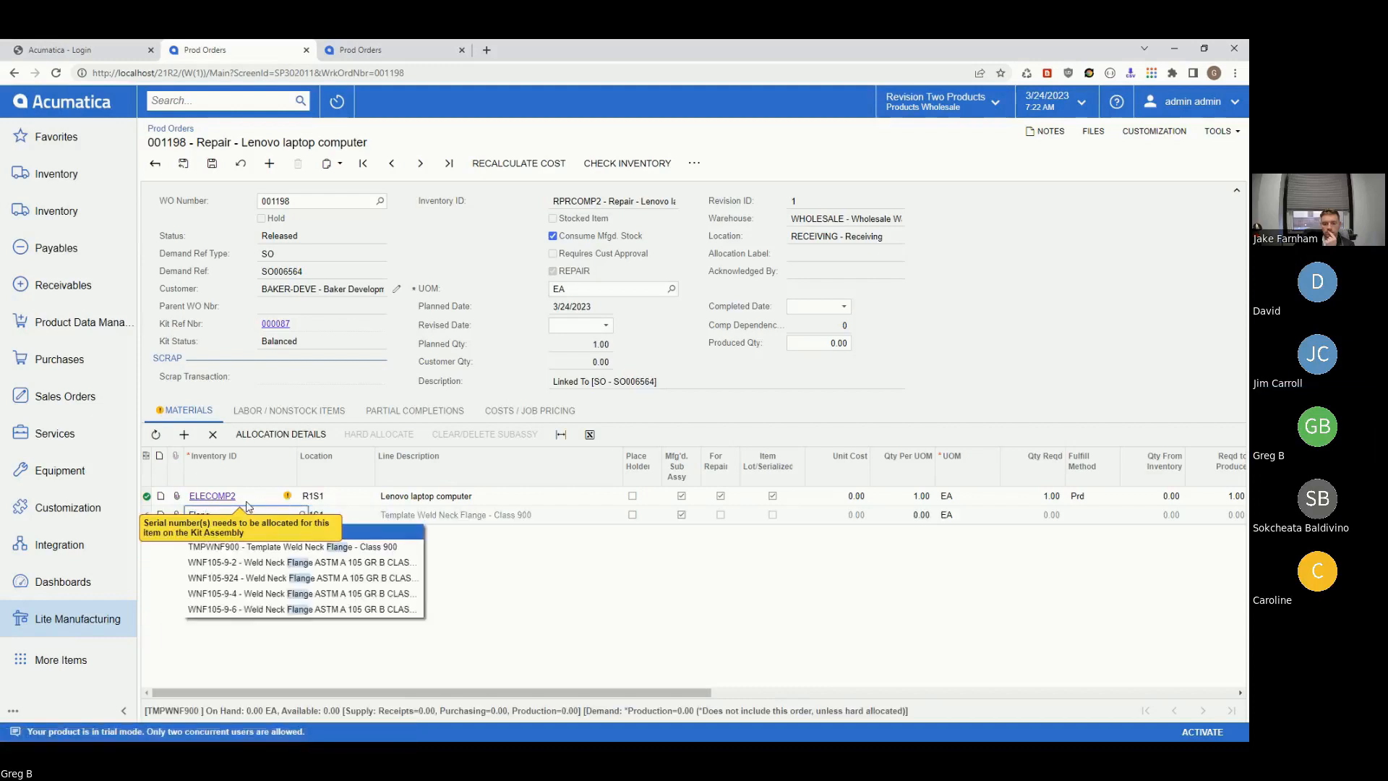
{"action": "left_click", "coordinate": [235, 600]}
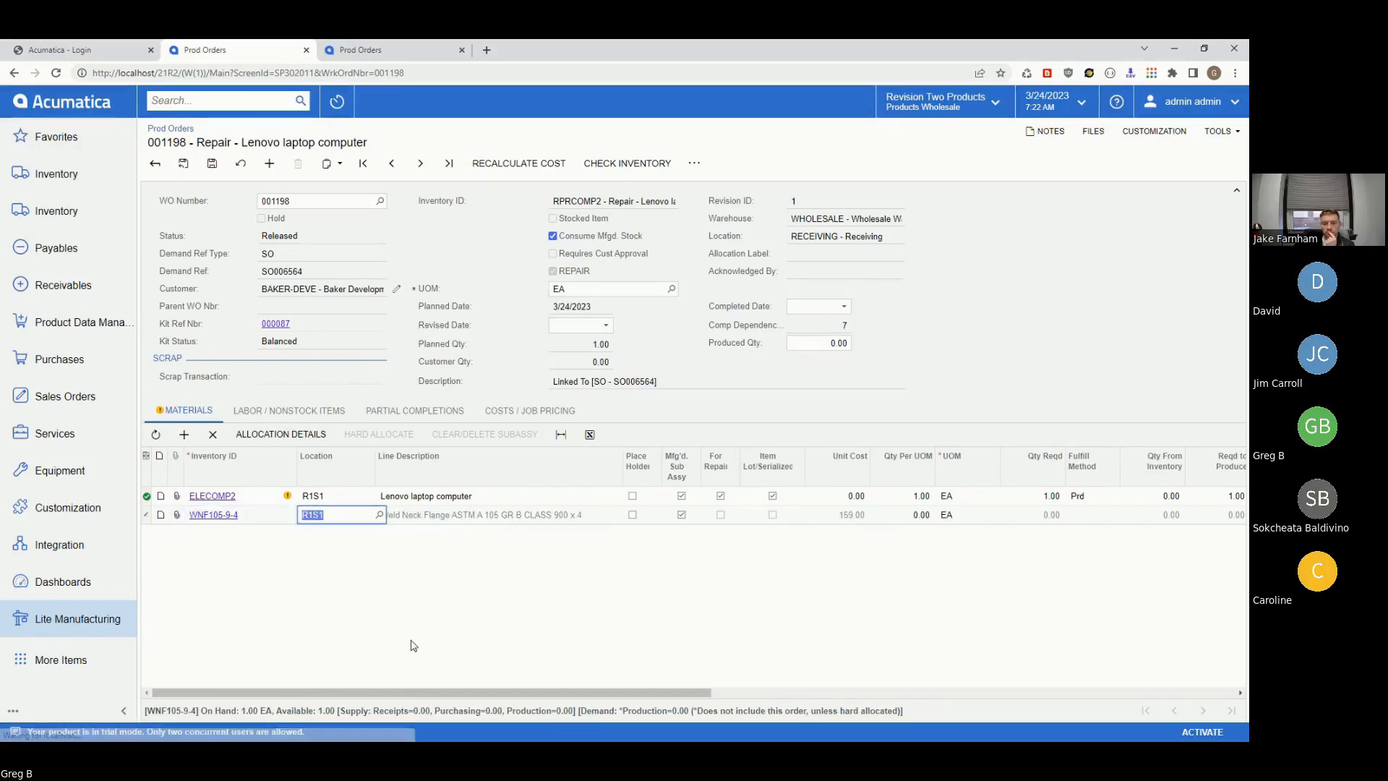
{"action": "key", "text": "Tab"}
{"action": "key", "text": "Tab"}
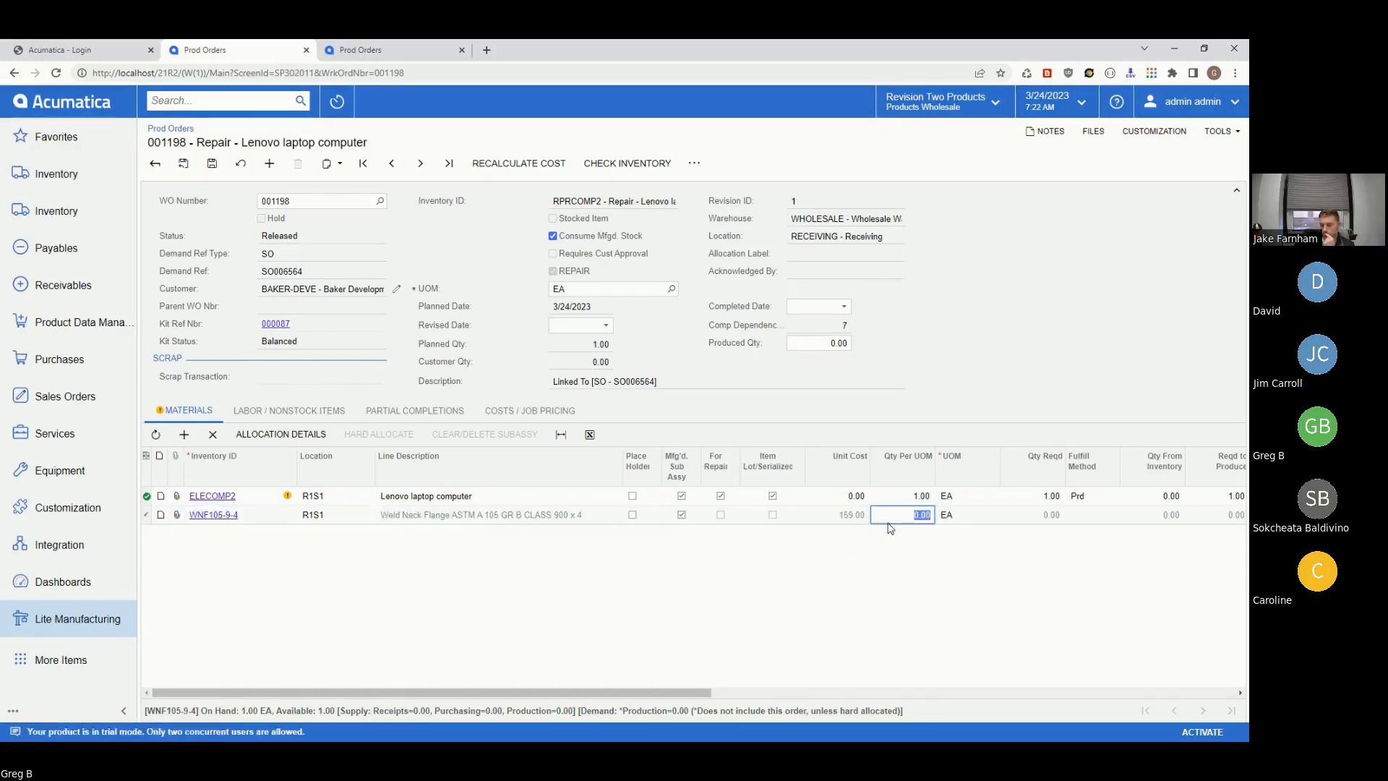
{"action": "type", "text": "1"}
{"action": "key", "text": "Tab"}
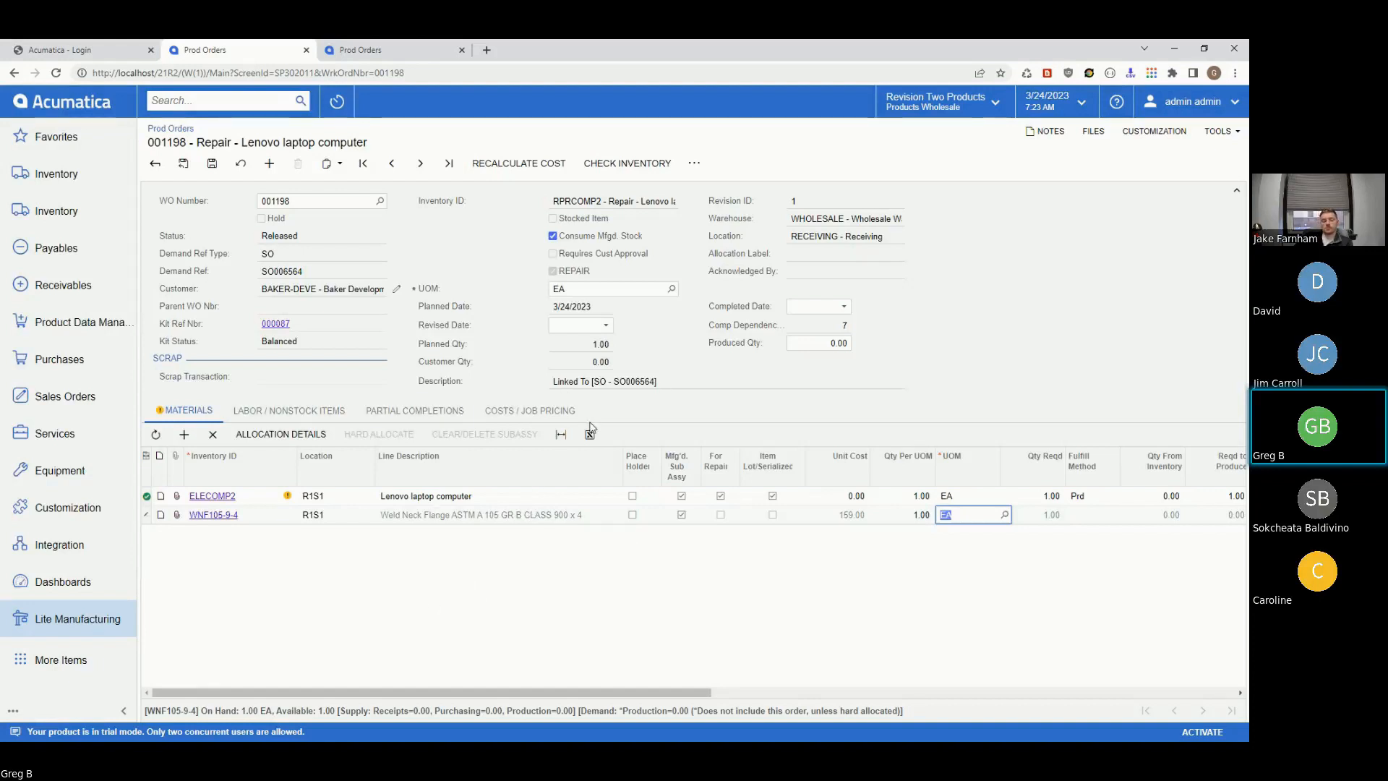
- Set a 150% cost markup, recalculate planned costs to 219.00, and price the sales order at 328.50
{"action": "left_click", "coordinate": [508, 414]}
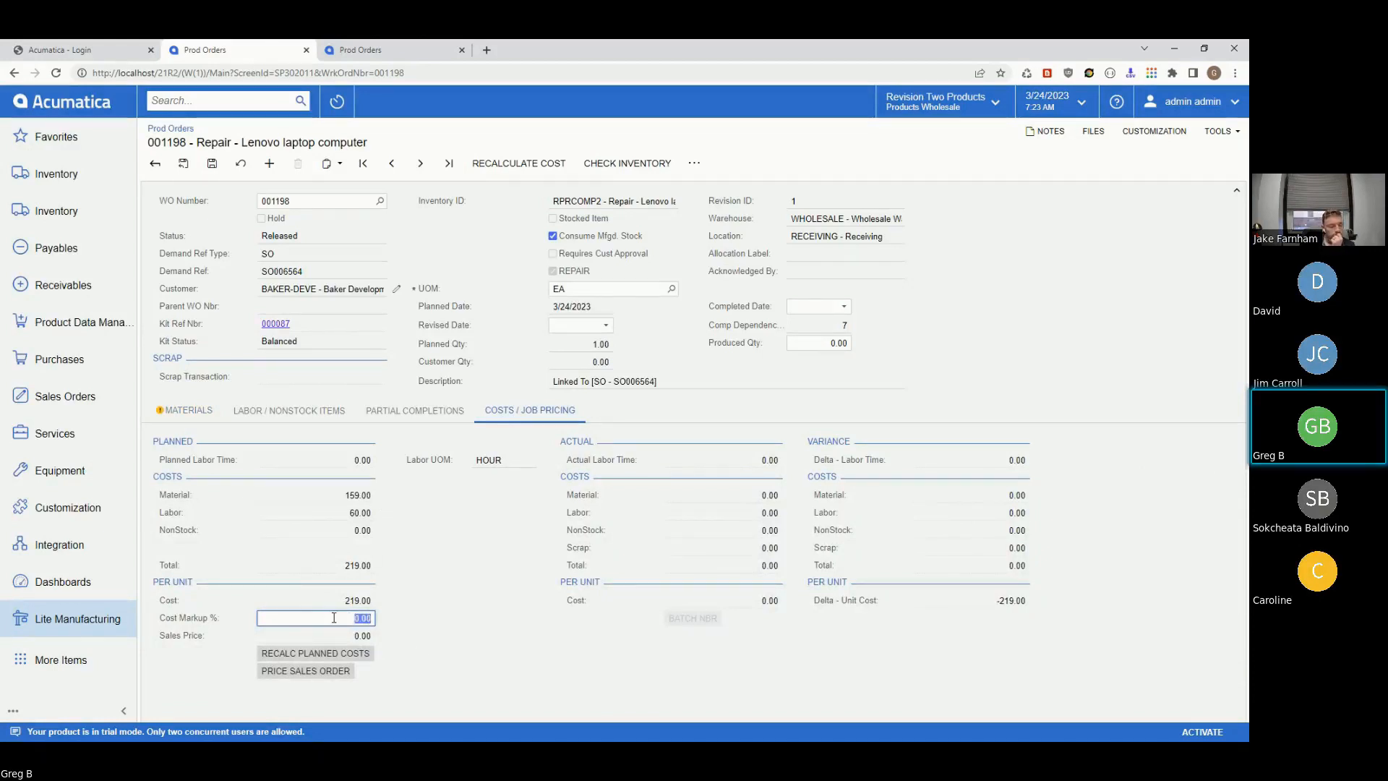
{"action": "type", "text": "1"}
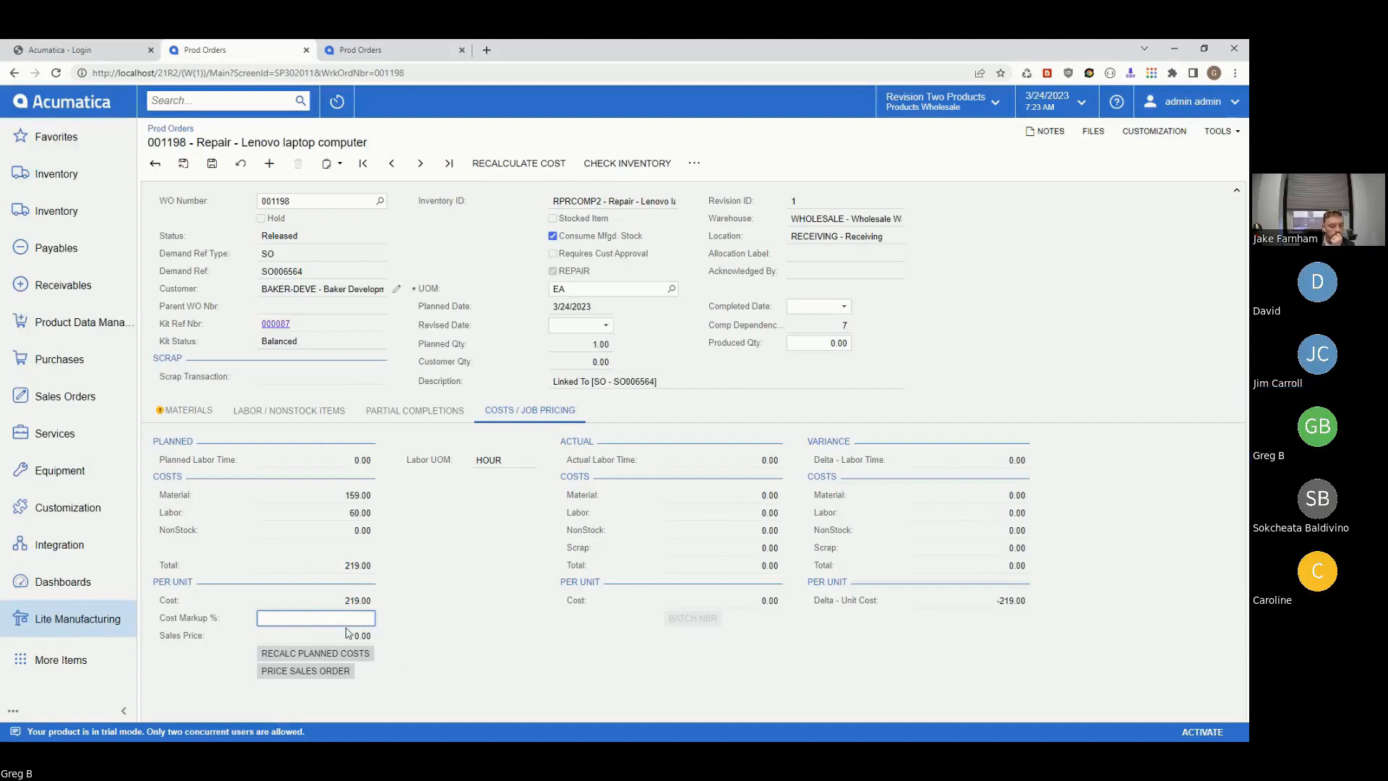
{"action": "type", "text": "150"}
{"action": "left_click", "coordinate": [538, 674]}
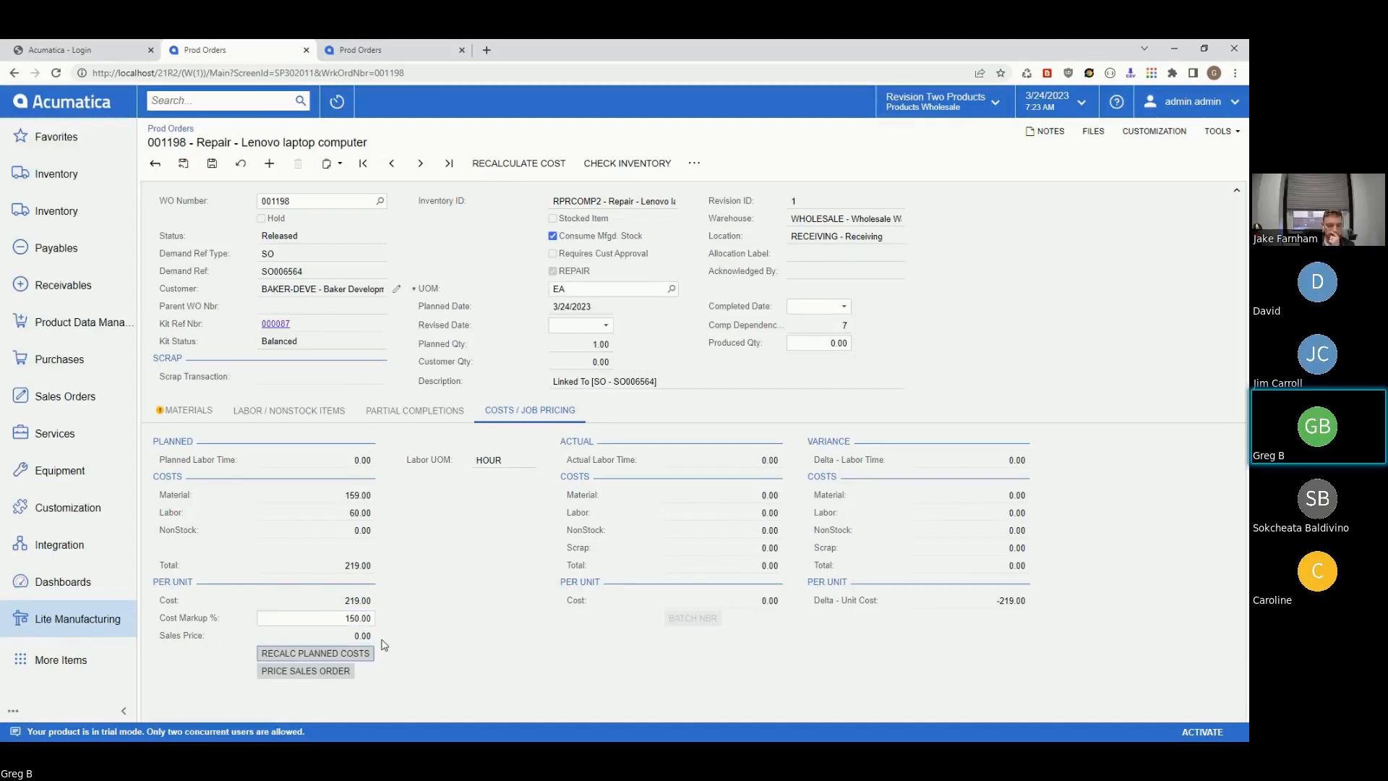
{"action": "left_click", "coordinate": [300, 654]}
{"action": "left_click", "coordinate": [306, 671]}
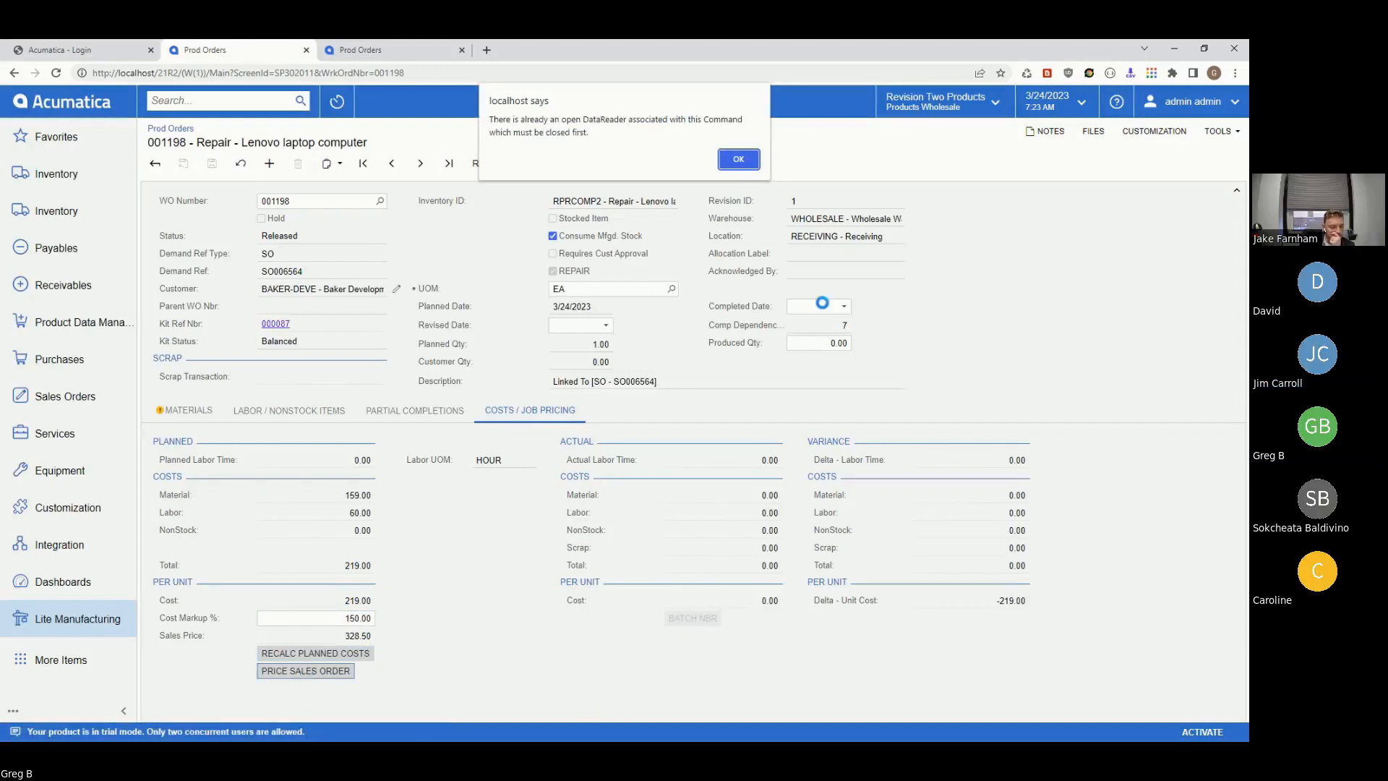
{"action": "left_click", "coordinate": [738, 160]}
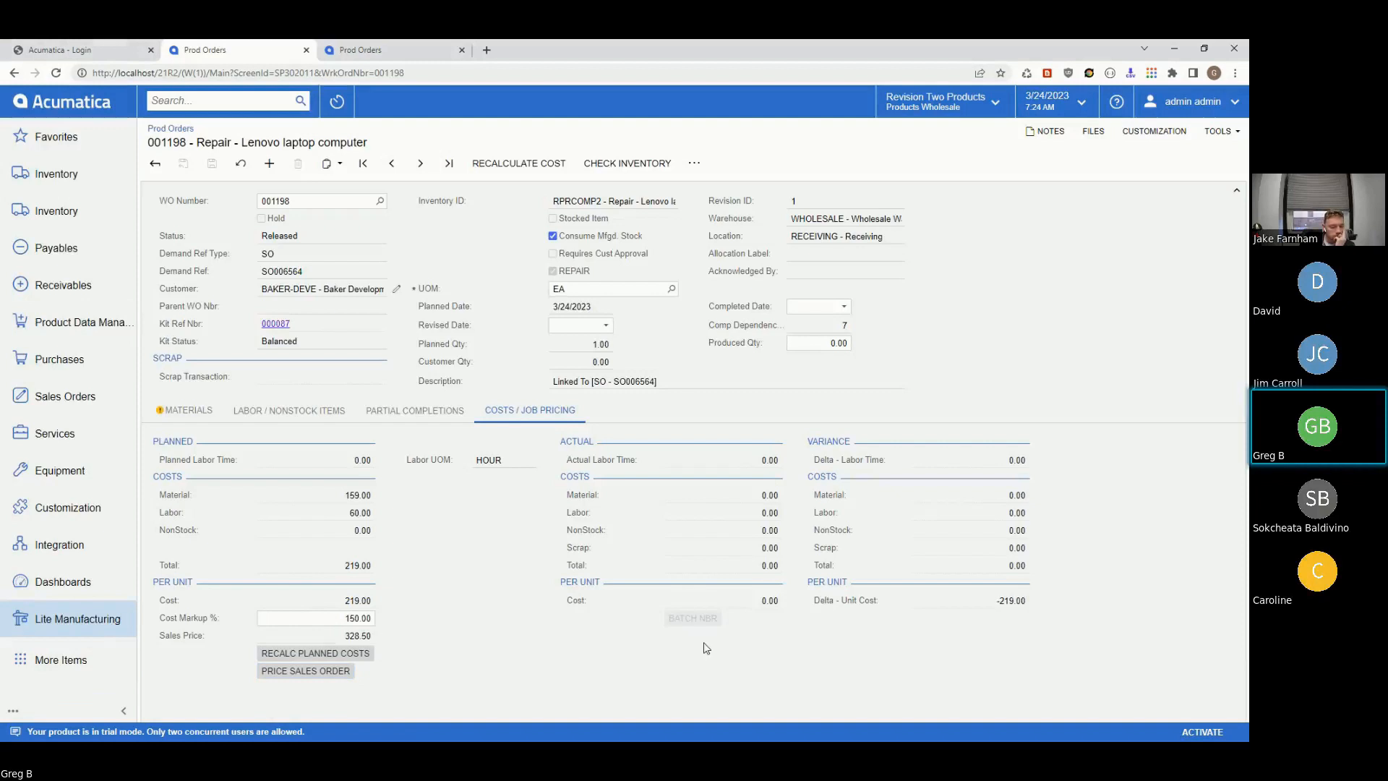
- Reopen the Lite Manufacturing Prod Orders list, then switch to the Nanocellect login tab
{"action": "left_click", "coordinate": [55, 620]}
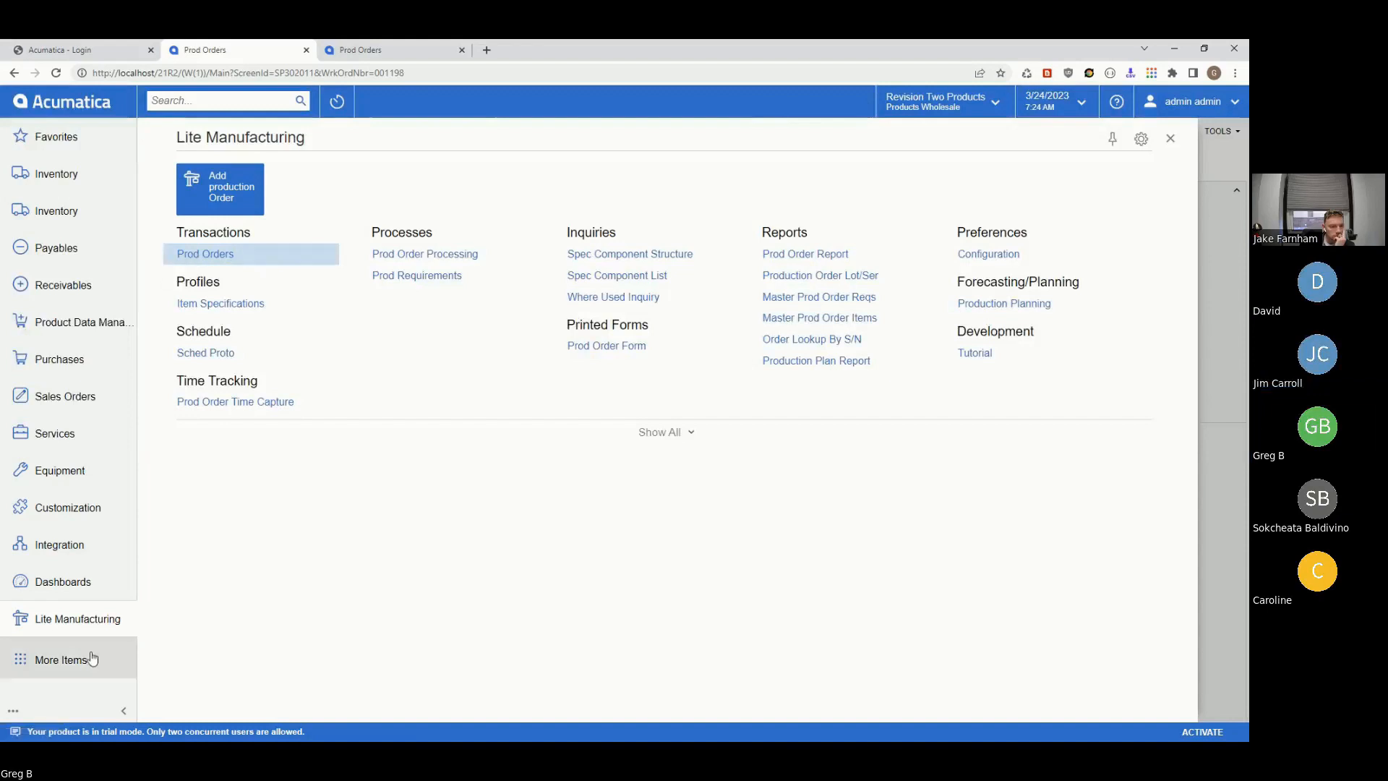
{"action": "left_click", "coordinate": [68, 619]}
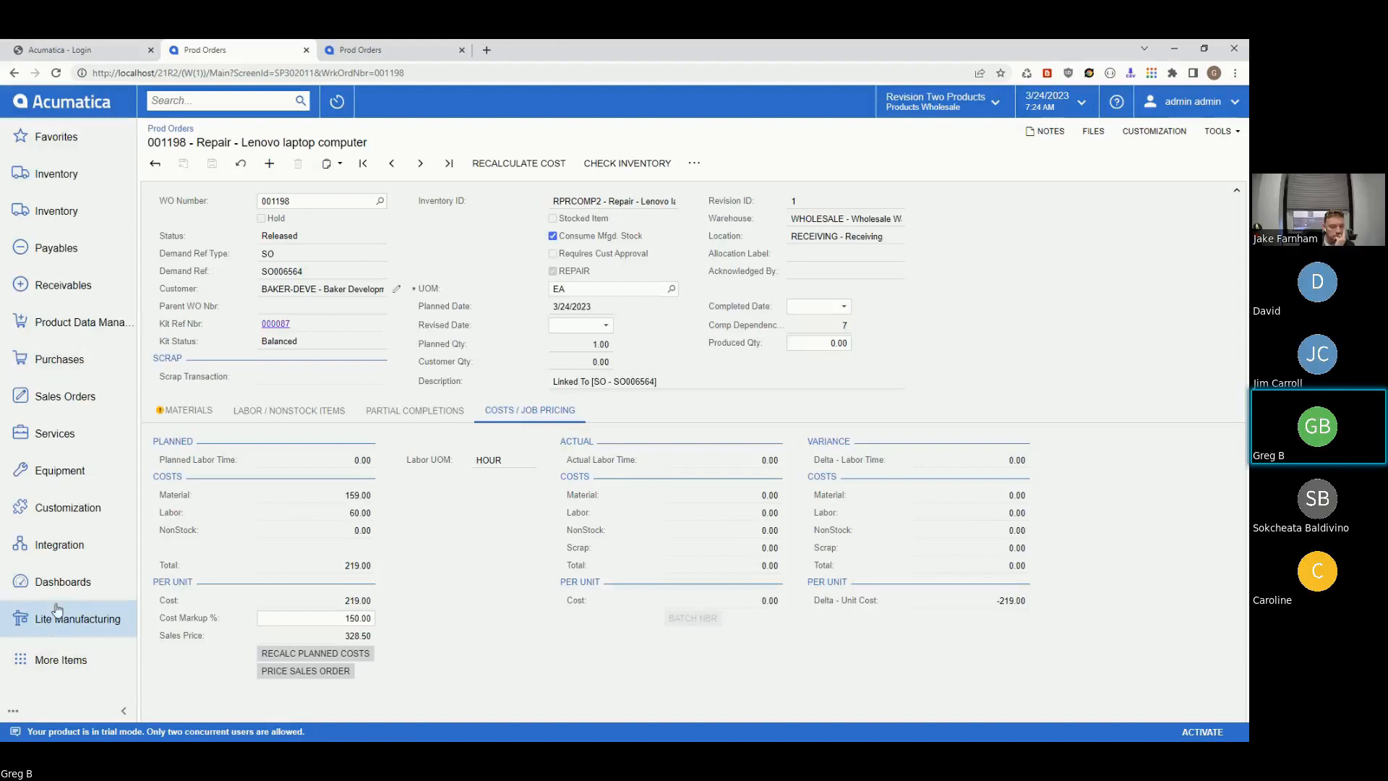
{"action": "left_click", "coordinate": [58, 626]}
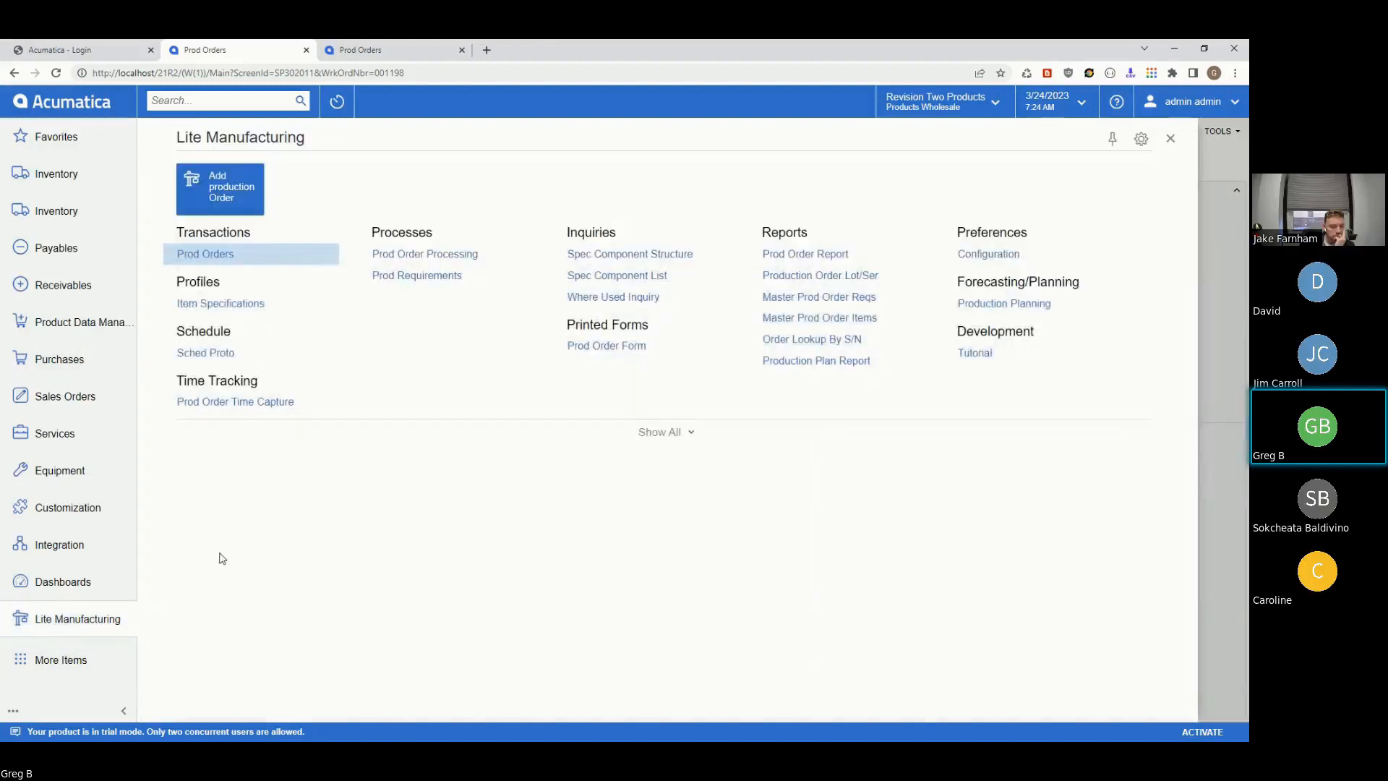
{"action": "left_click", "coordinate": [195, 254]}
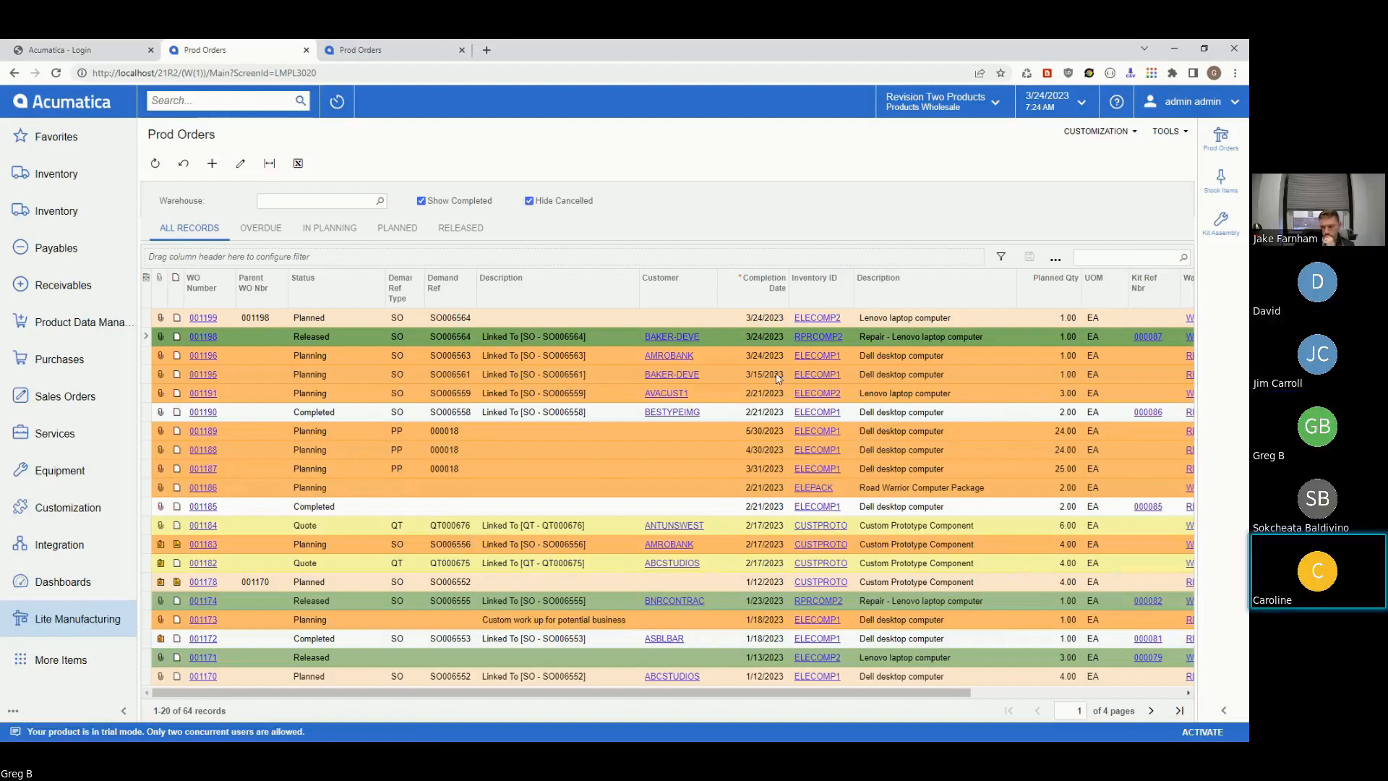
{"action": "left_click", "coordinate": [63, 51]}
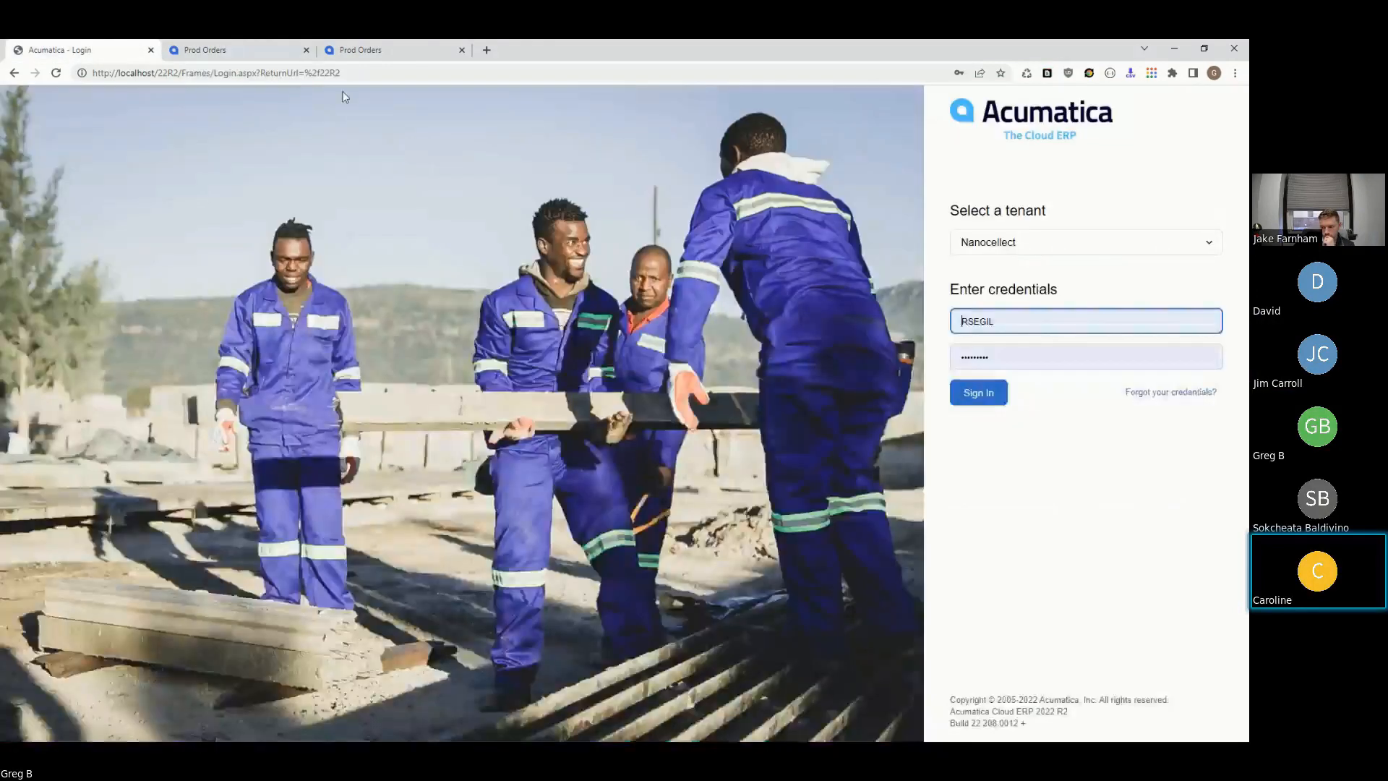
- Sign in to Nanocellect, then return to the Prod Orders tab now showing planned work order 001199
{"action": "left_click", "coordinate": [973, 394]}
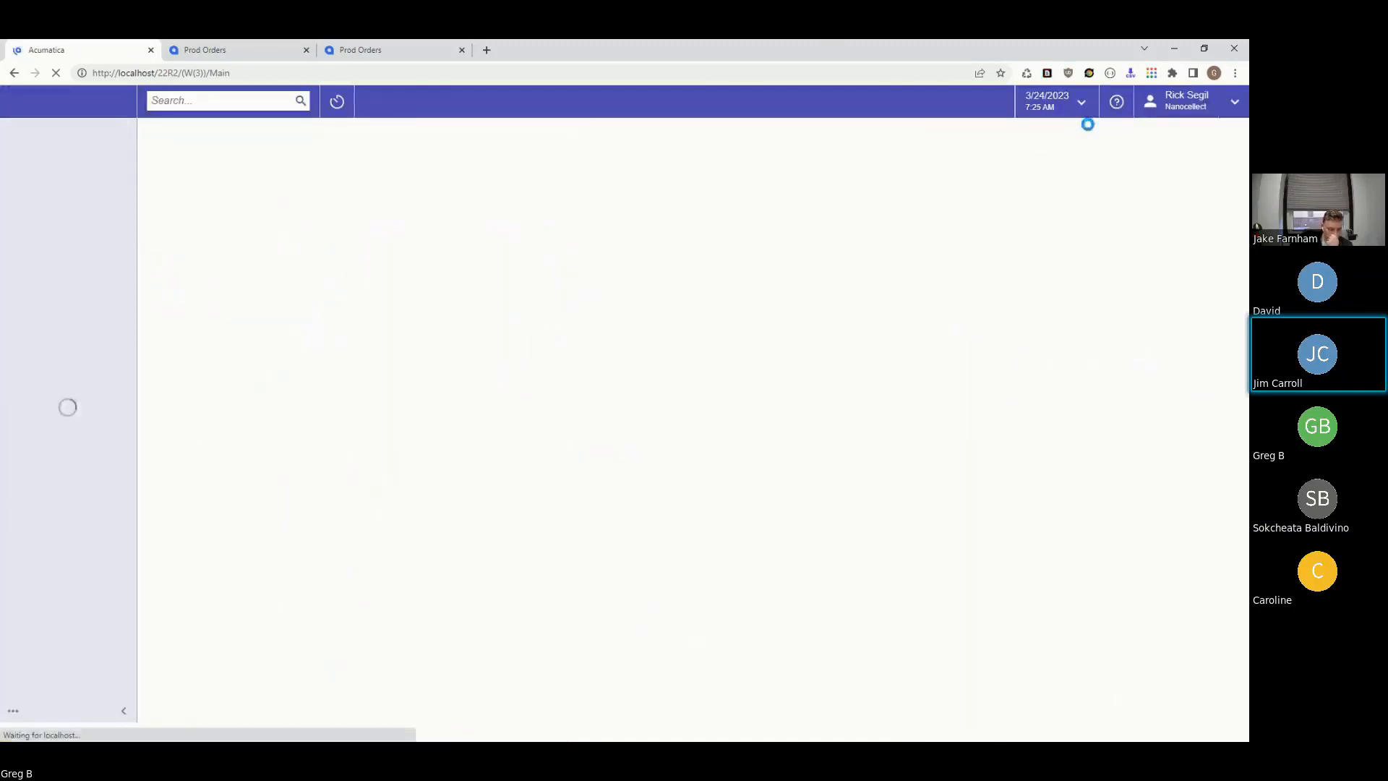
{"action": "left_click", "coordinate": [266, 48]}
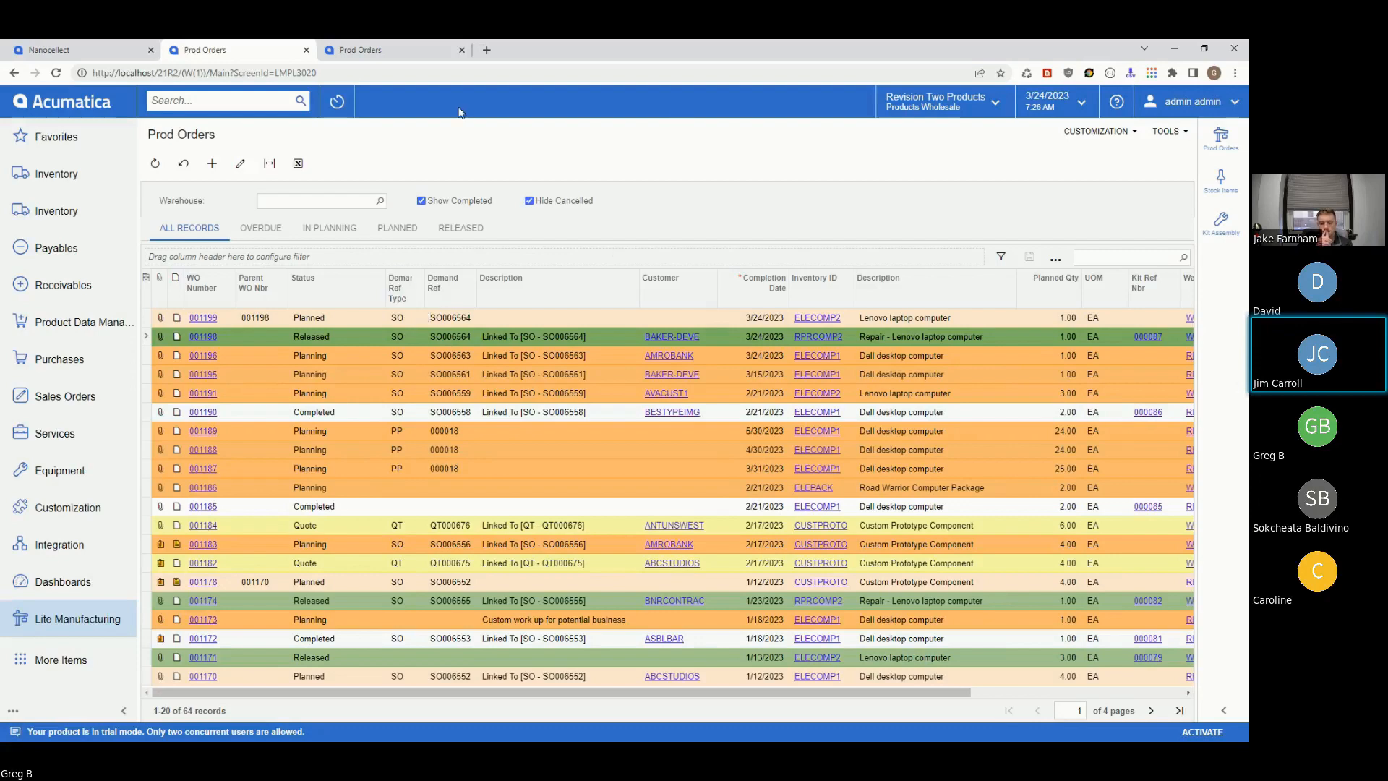
- On the Nanocellect tenant tab, open Lite Manufacturing's Prod Orders list
{"action": "left_click", "coordinate": [51, 48]}
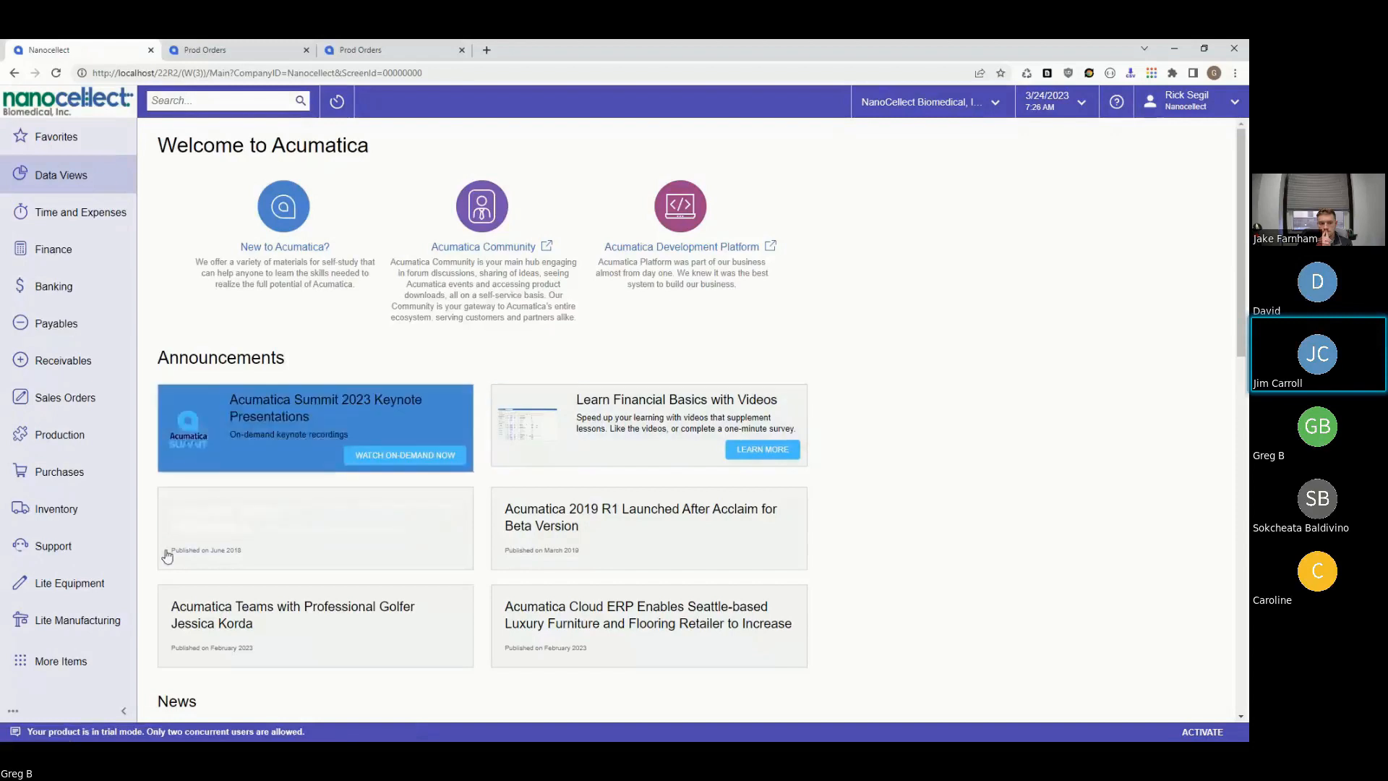
{"action": "left_click", "coordinate": [65, 624]}
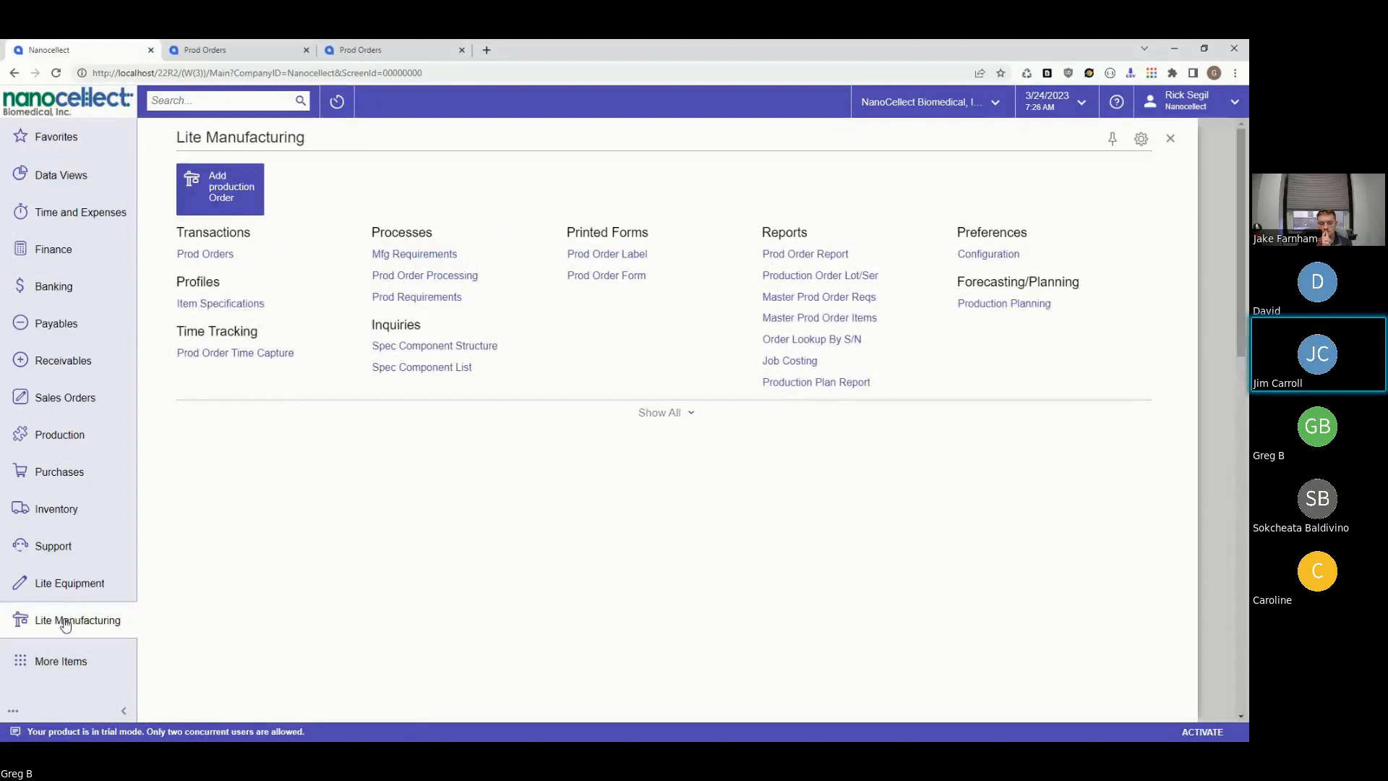
{"action": "left_click", "coordinate": [212, 259]}
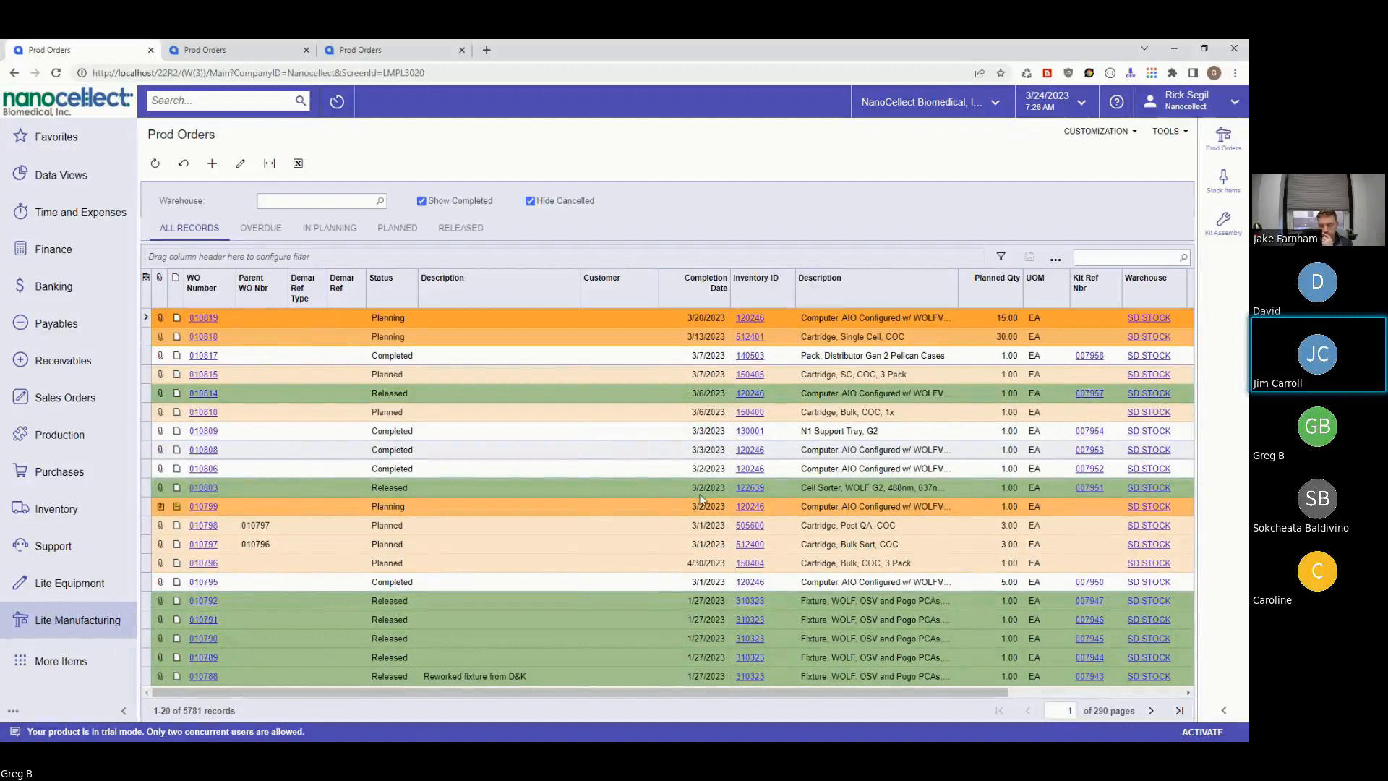
- Open work order 010819 to review its materials, then switch to the Revision Two Products Prod Orders tab
{"action": "left_click", "coordinate": [208, 316]}
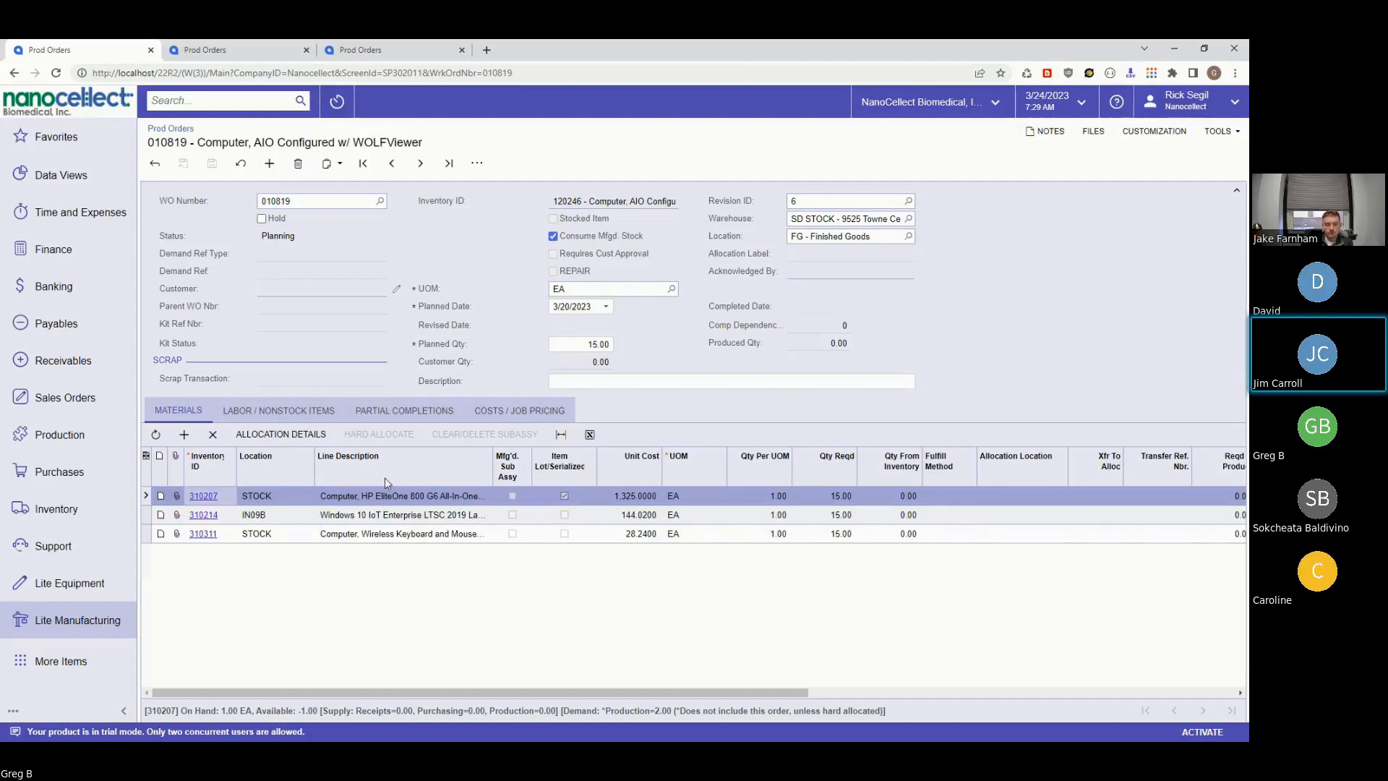
{"action": "left_click", "coordinate": [387, 52]}
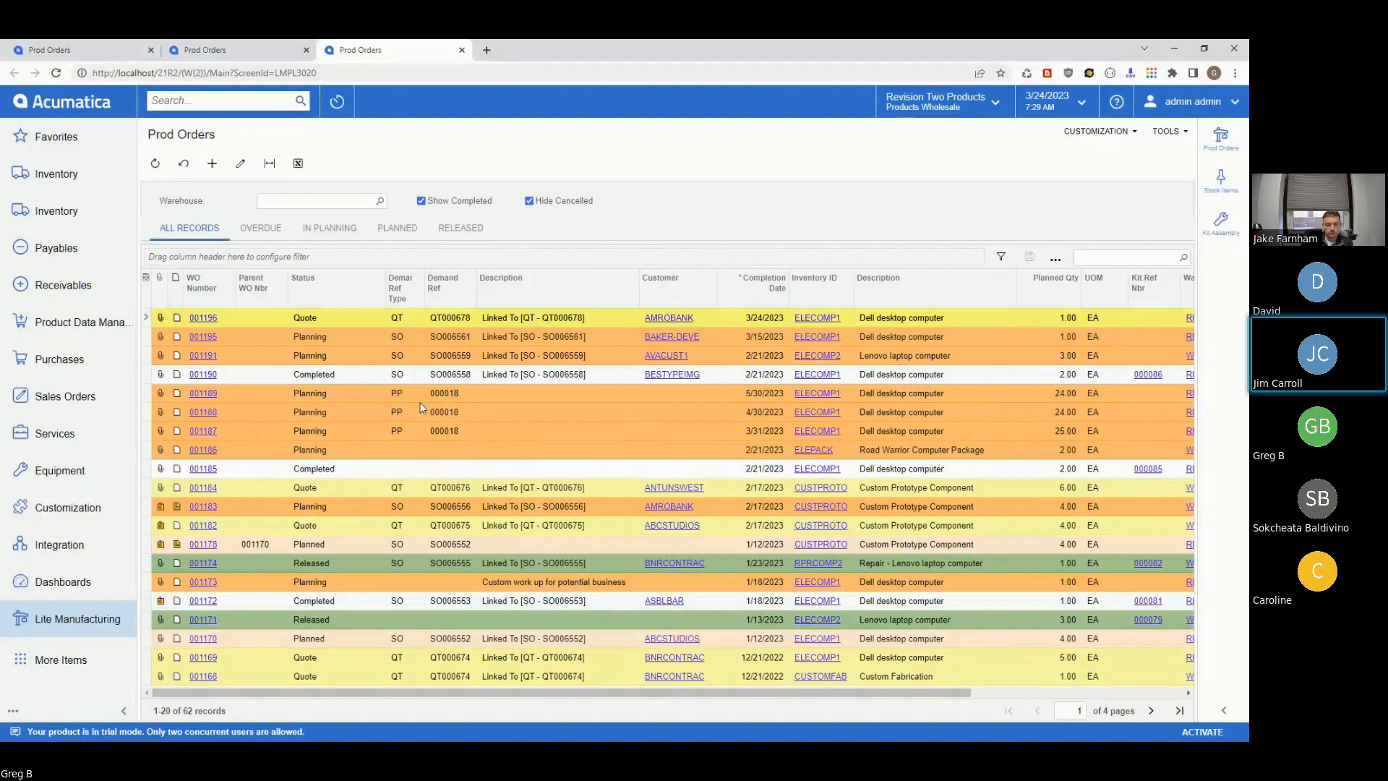
- Check the refreshed Prod Orders list with 001198 and 001199, then bring up the Sales Orders workspace
{"action": "left_click", "coordinate": [204, 50]}
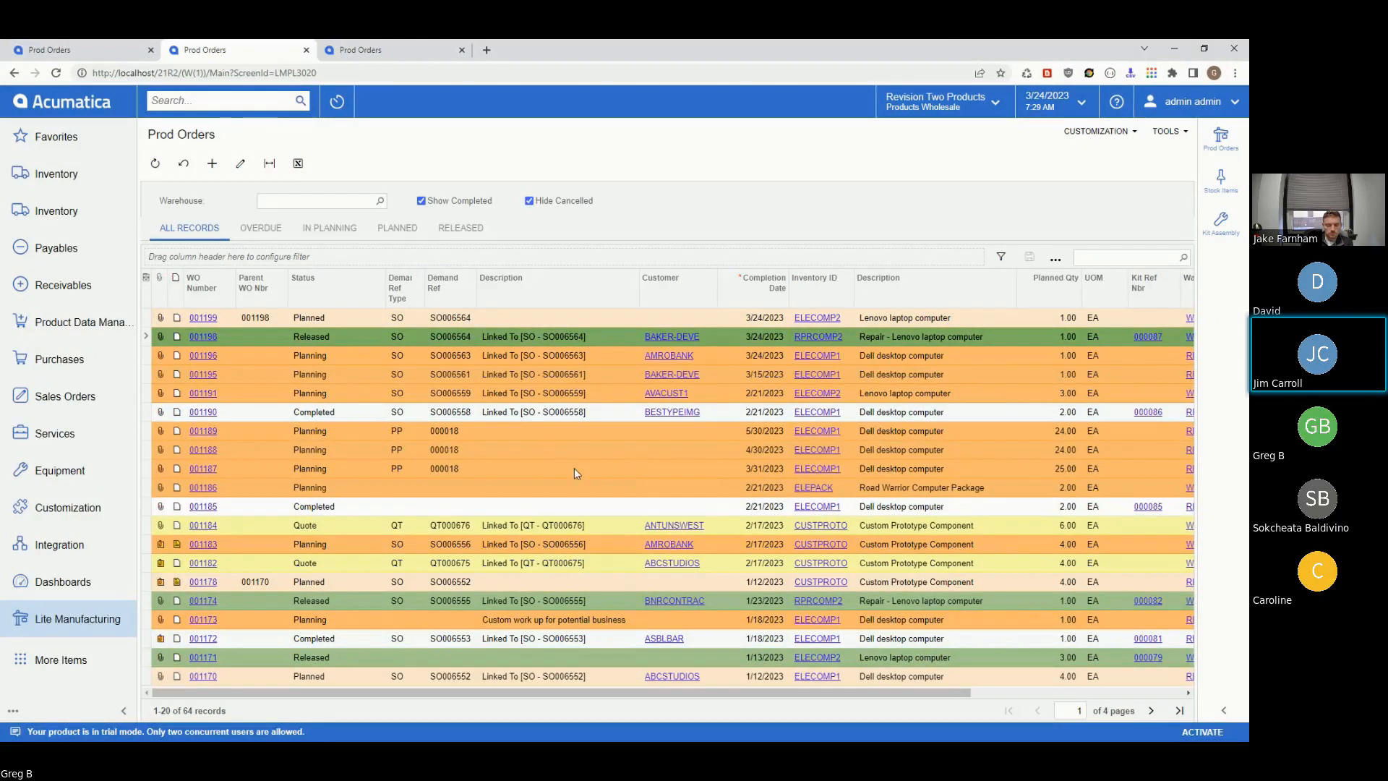
{"action": "left_click", "coordinate": [67, 397]}
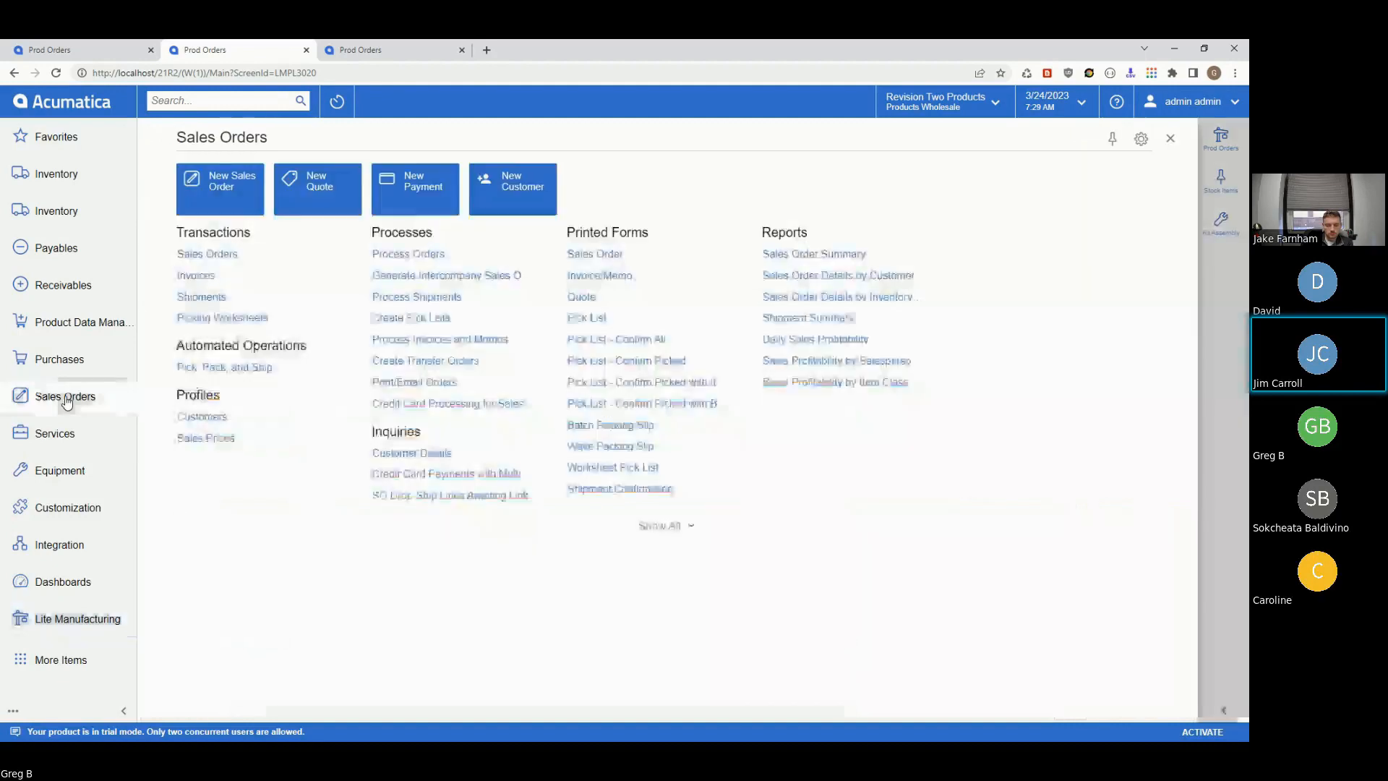
- Accept the logged-off prompt and retry signing in with a re-entered password
{"action": "left_click", "coordinate": [223, 187]}
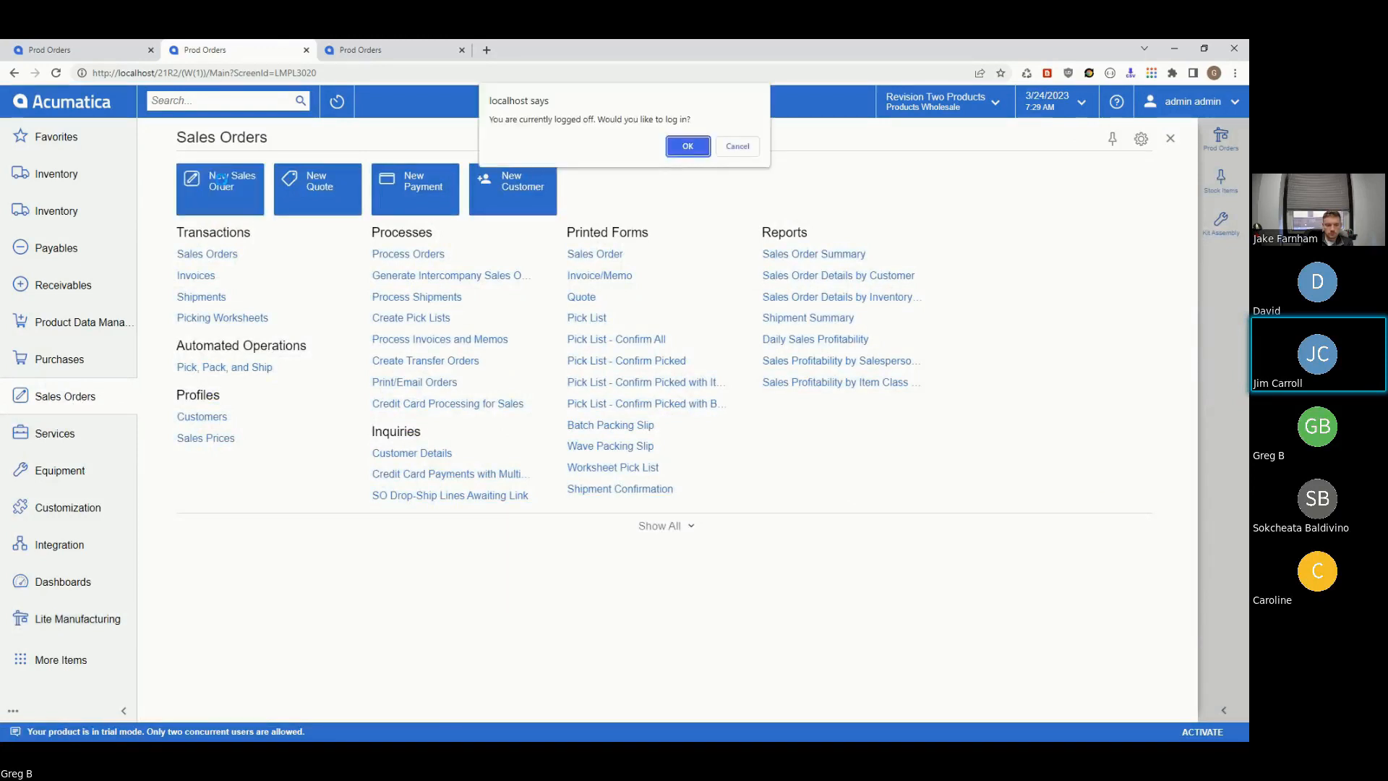
{"action": "left_click", "coordinate": [687, 147]}
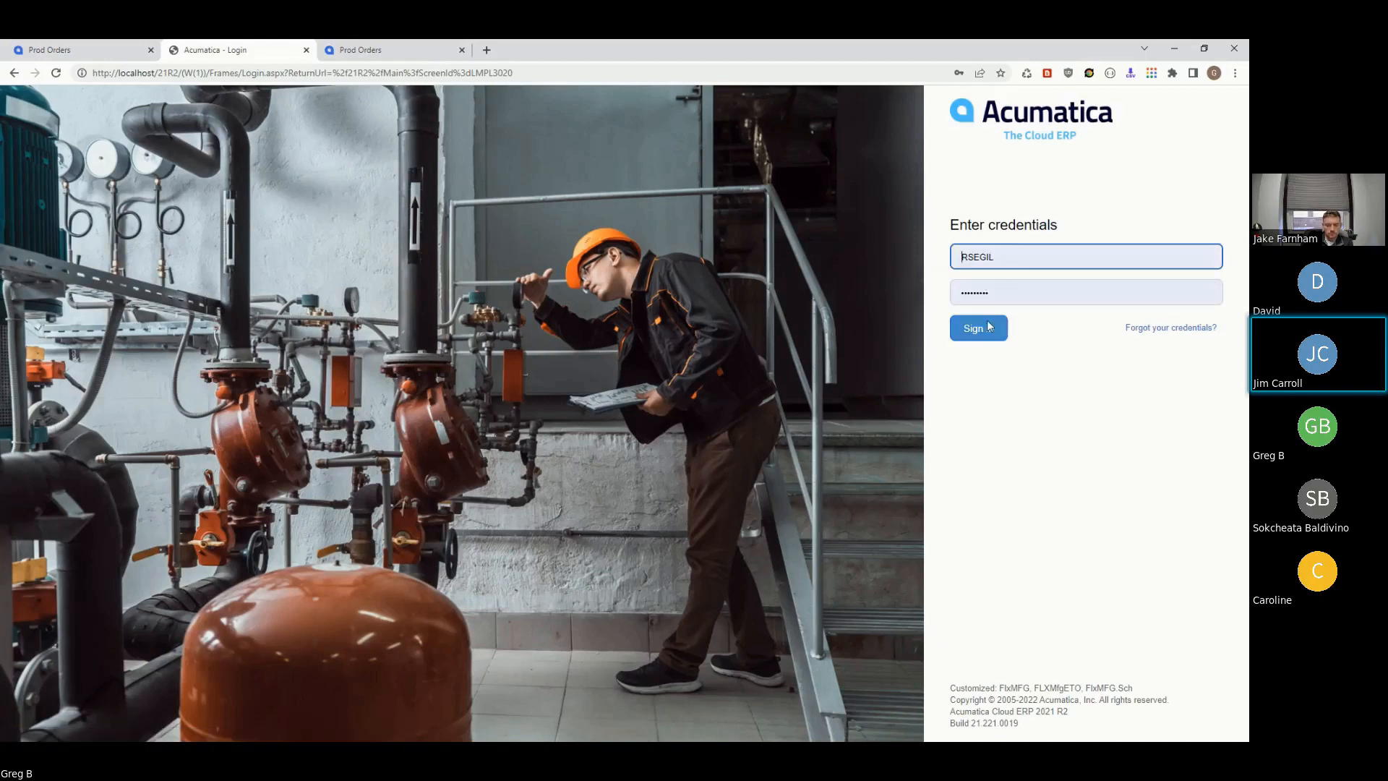
{"action": "left_click", "coordinate": [989, 326]}
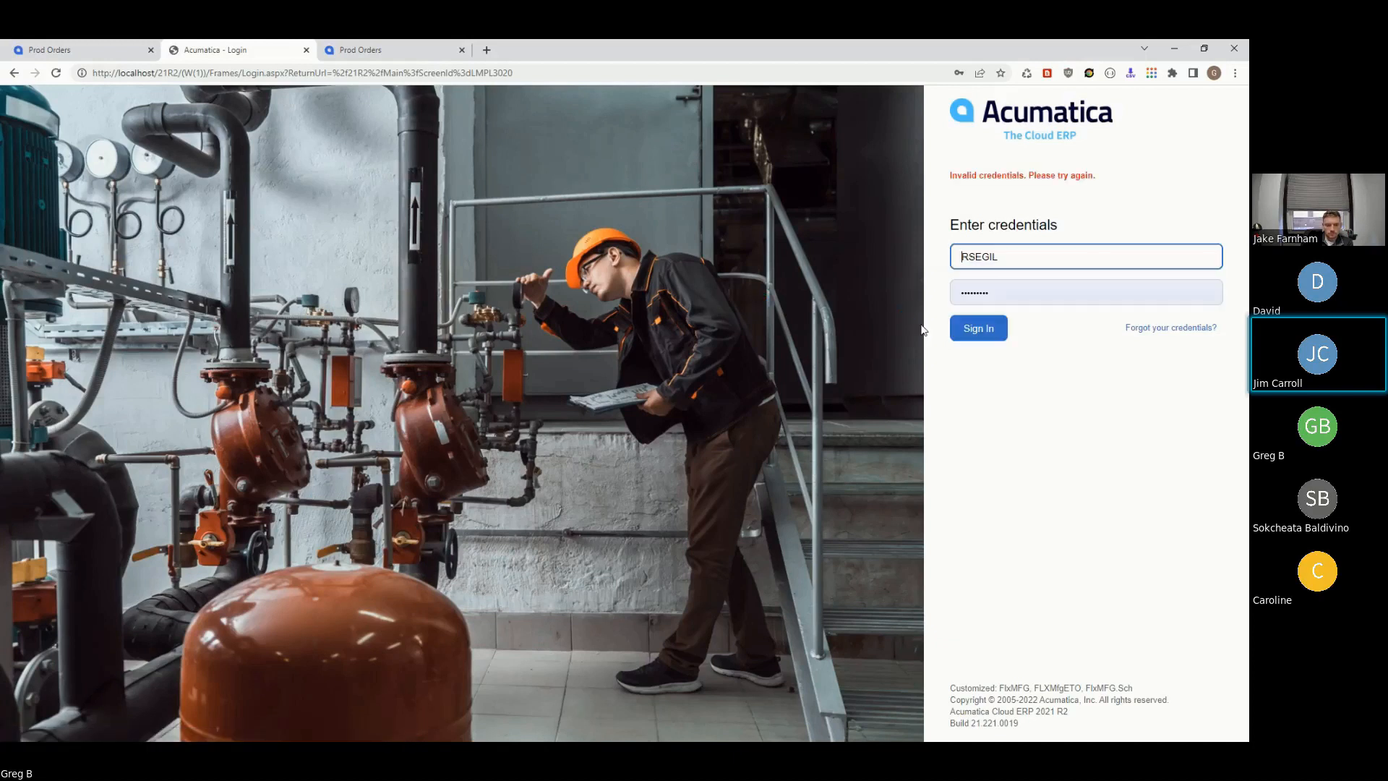
{"action": "left_click", "coordinate": [976, 292]}
{"action": "left_click_drag", "start_coordinate": [992, 292], "coordinate": [976, 291]}
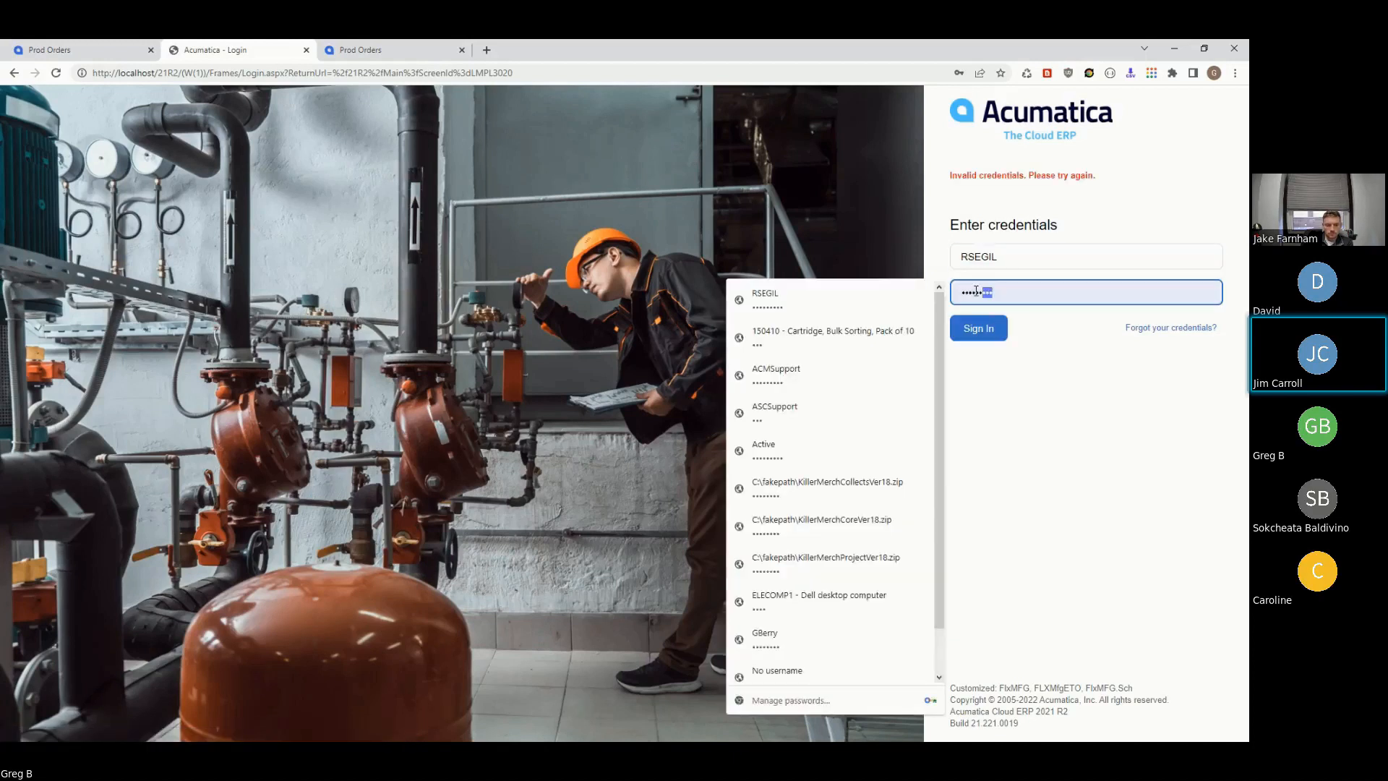
{"action": "type", "text": "••••••"}
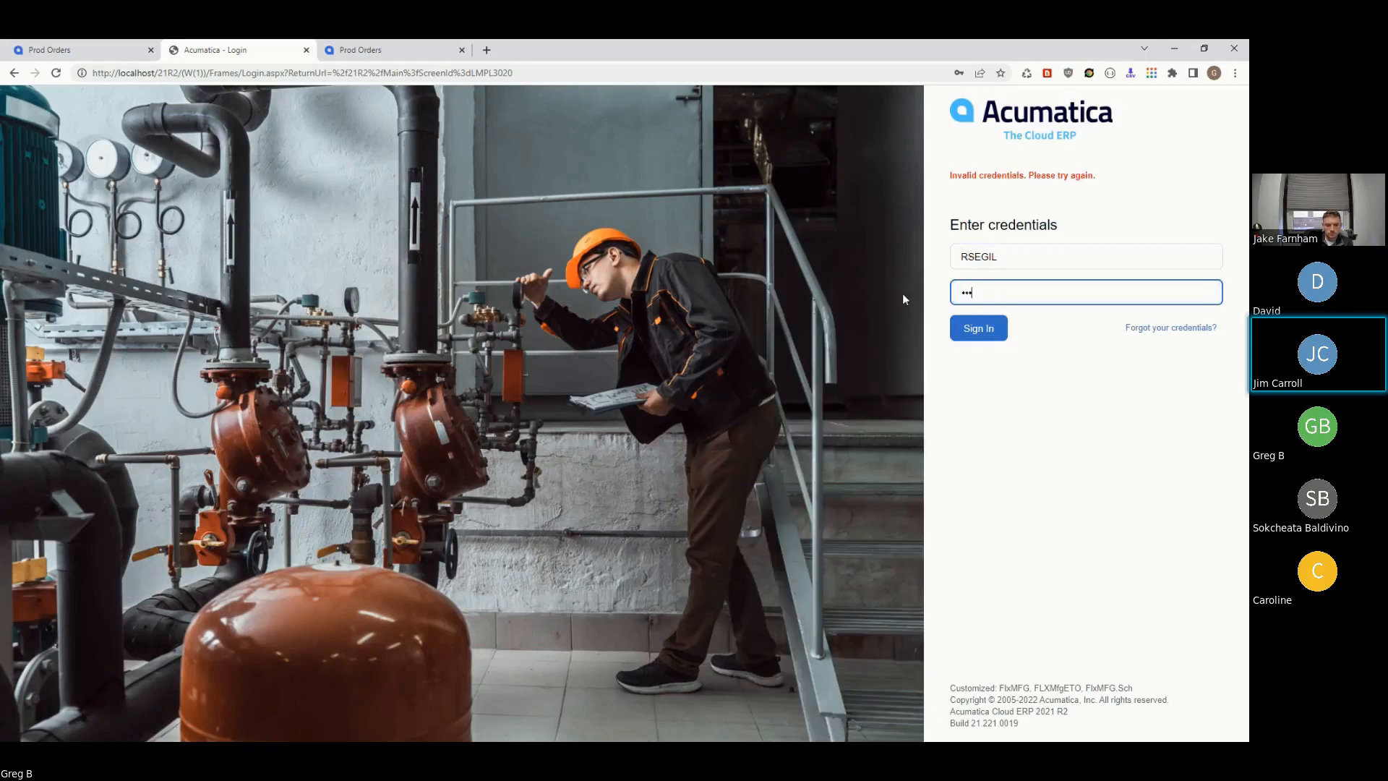
{"action": "type", "text": "•••"}
{"action": "left_click", "coordinate": [976, 334]}
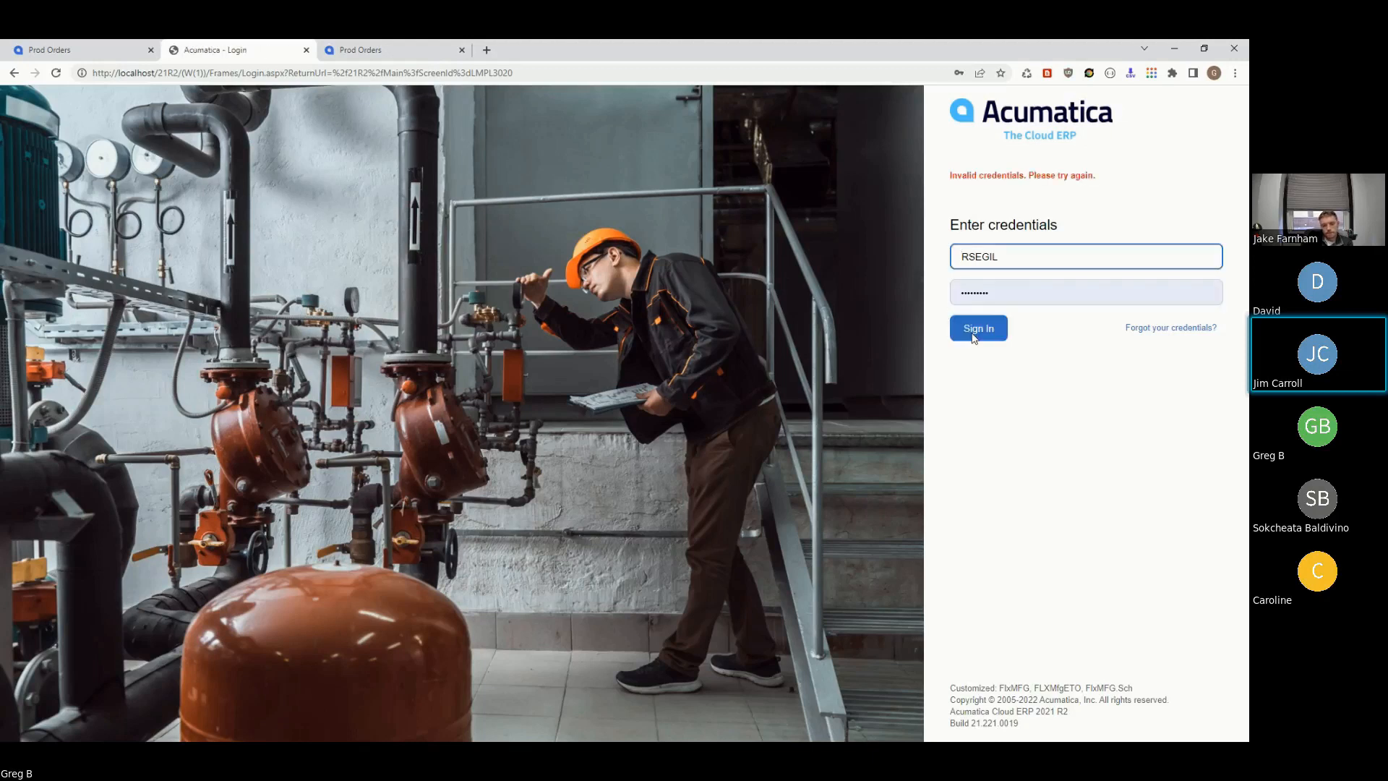
- Re-enter the administrator username and password and sign in successfully
{"action": "left_click", "coordinate": [996, 292]}
{"action": "left_click_drag", "start_coordinate": [929, 302], "coordinate": [583, 218]}
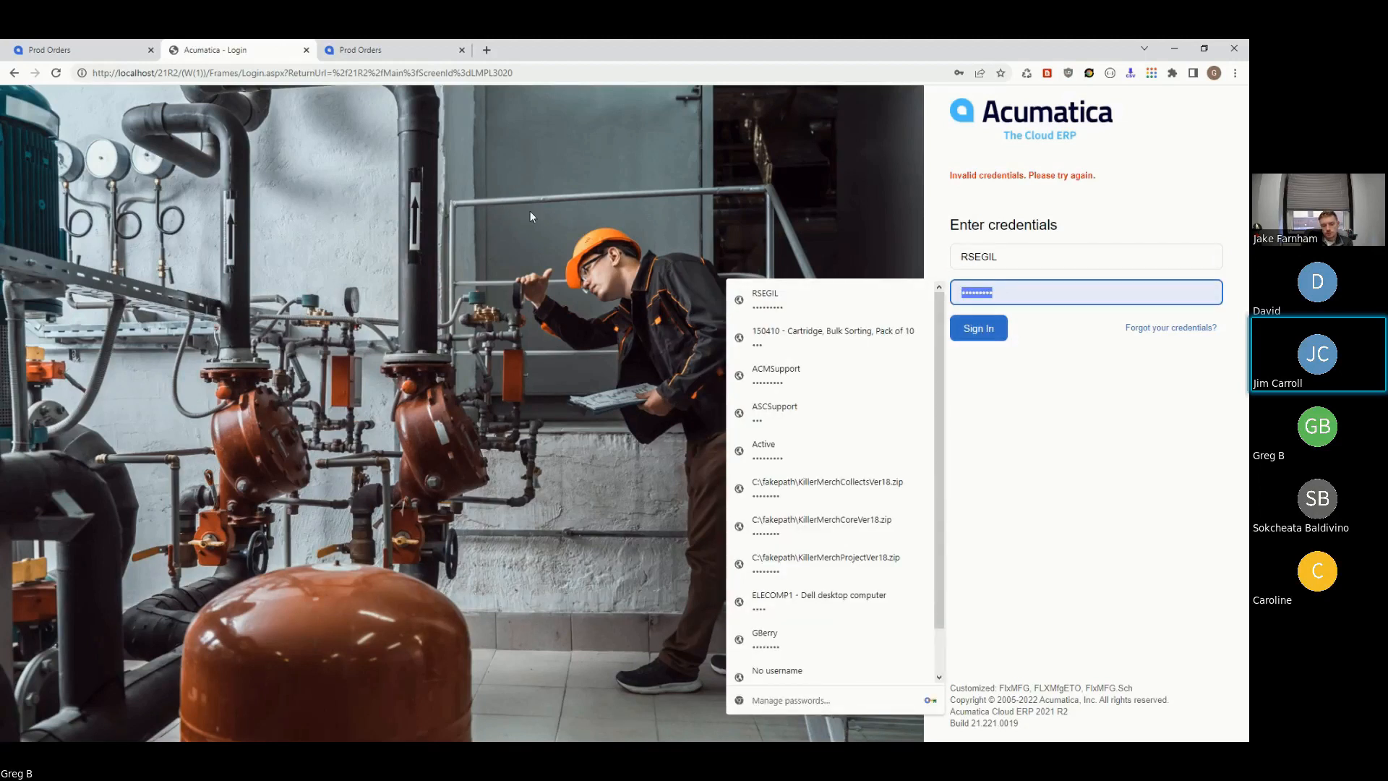
{"action": "left_click_drag", "start_coordinate": [1035, 253], "coordinate": [879, 260]}
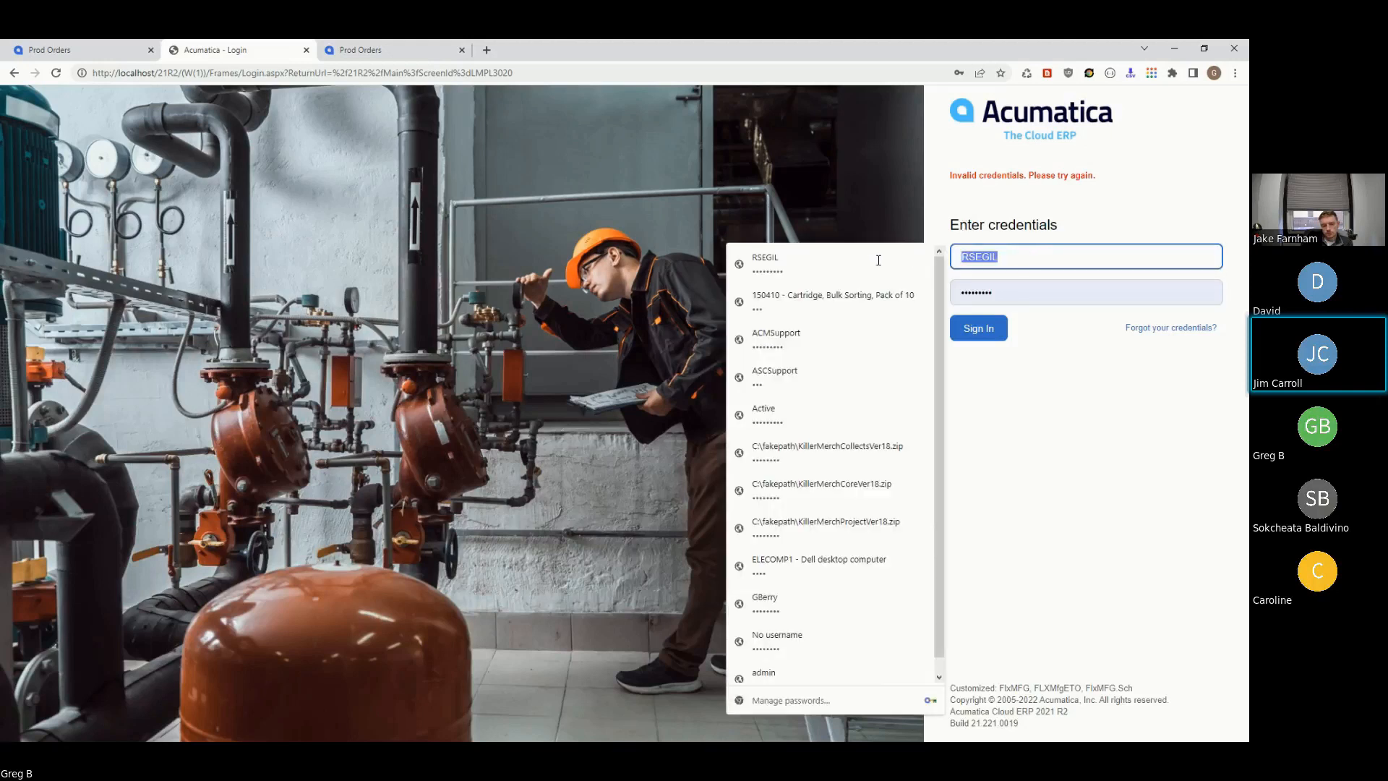
{"action": "key", "text": "End"}
{"action": "type", "text": "admin"}
{"action": "key", "text": "Tab"}
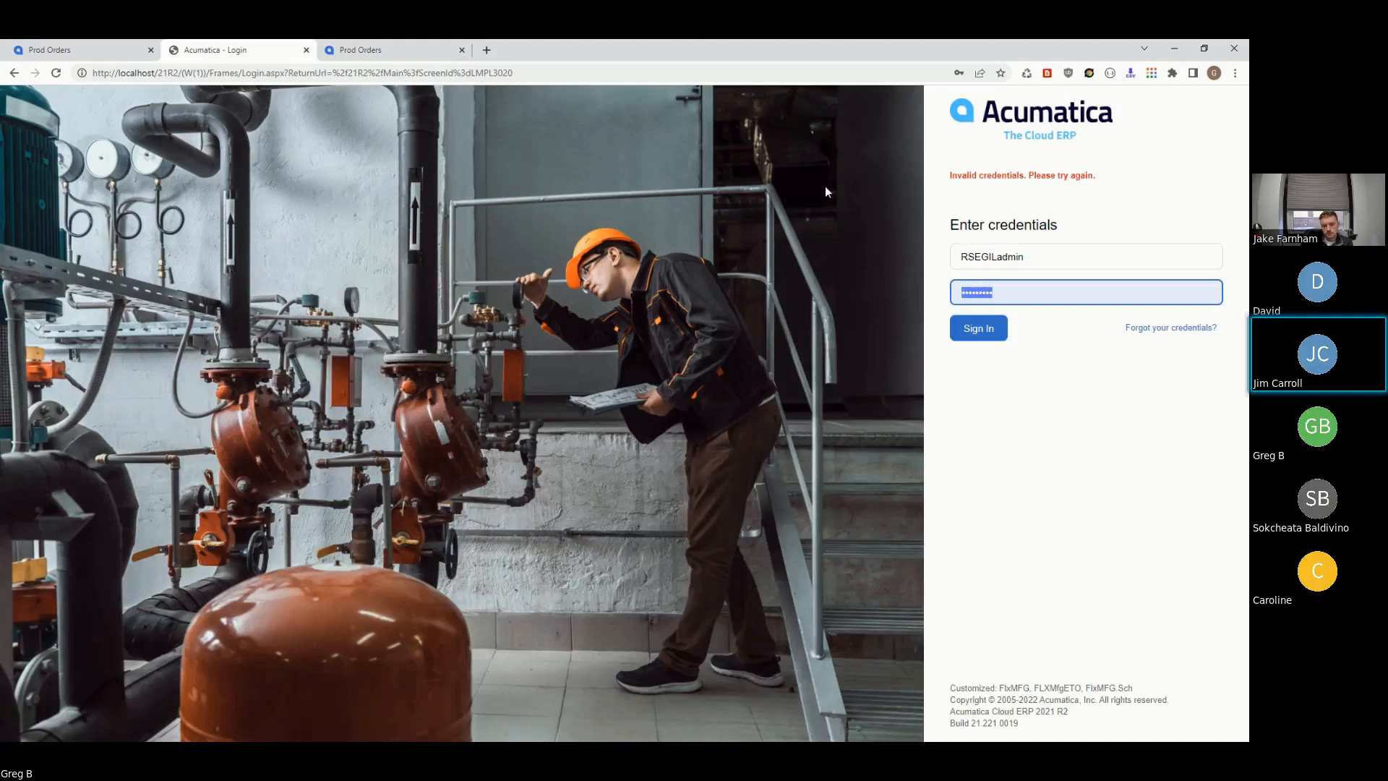
{"action": "left_click_drag", "start_coordinate": [1043, 264], "coordinate": [905, 260]}
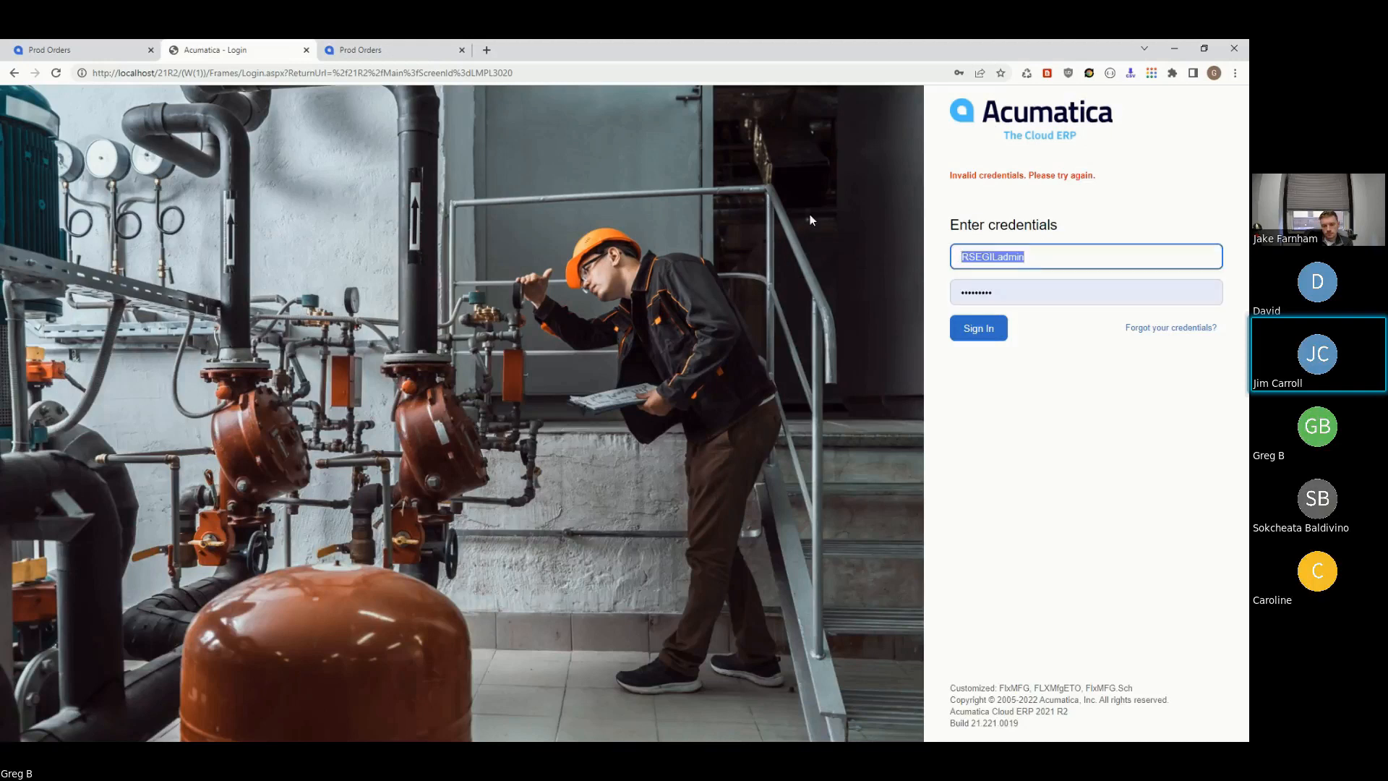
{"action": "type", "text": "admin"}
{"action": "key", "text": "Tab"}
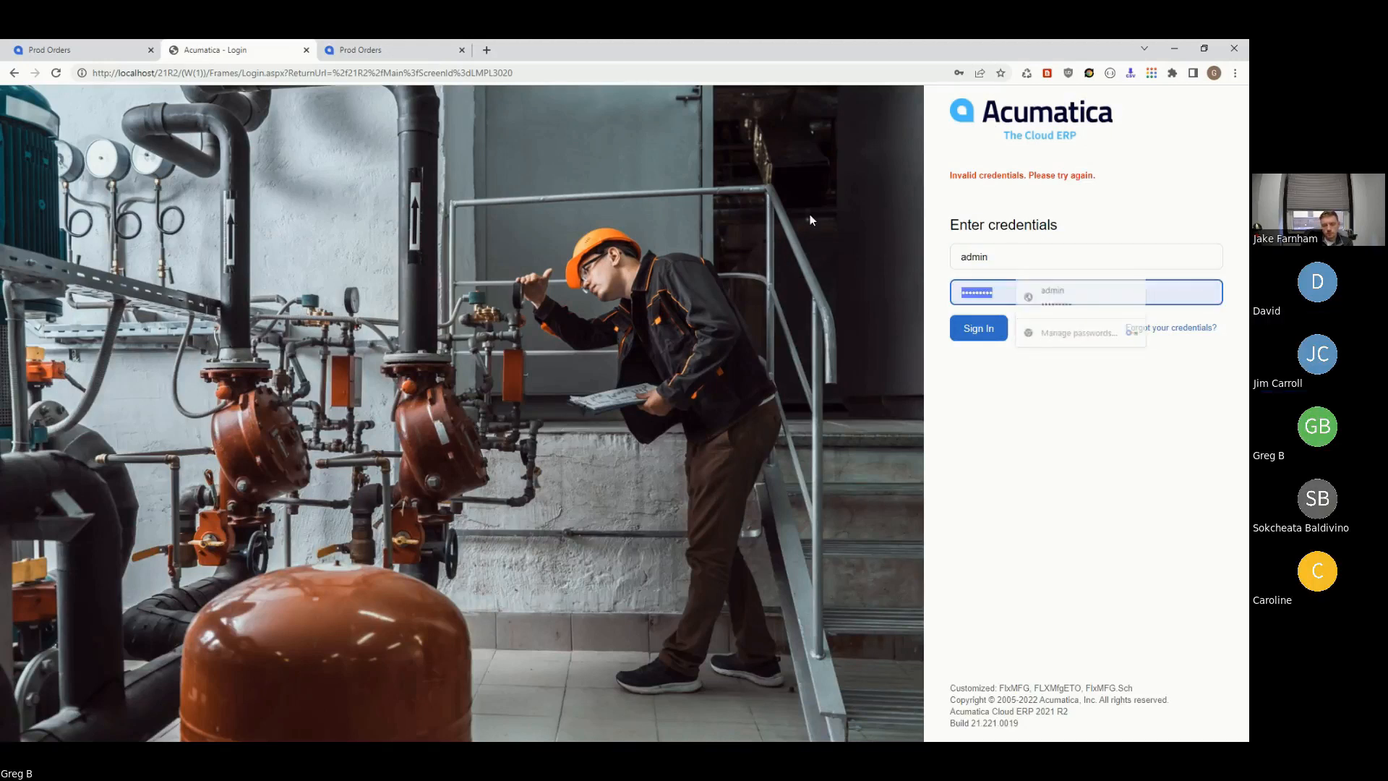
{"action": "type", "text": "admin"}
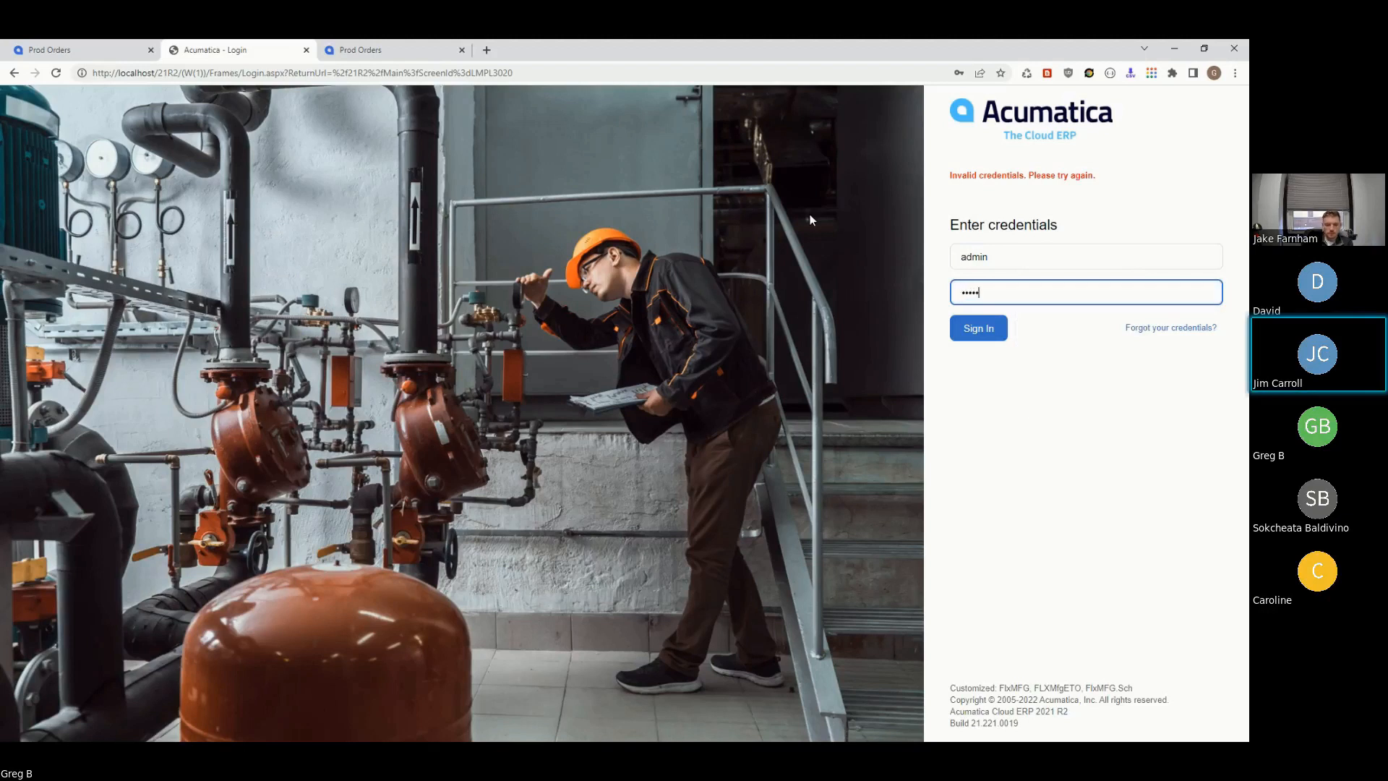
{"action": "key", "text": "BackSpace"}
{"action": "key", "text": "BackSpace"}
{"action": "key", "text": "BackSpace"}
{"action": "key", "text": "BackSpace"}
{"action": "key", "text": "BackSpace"}
{"action": "type", "text": "admin••••"}
{"action": "left_click", "coordinate": [980, 332]}
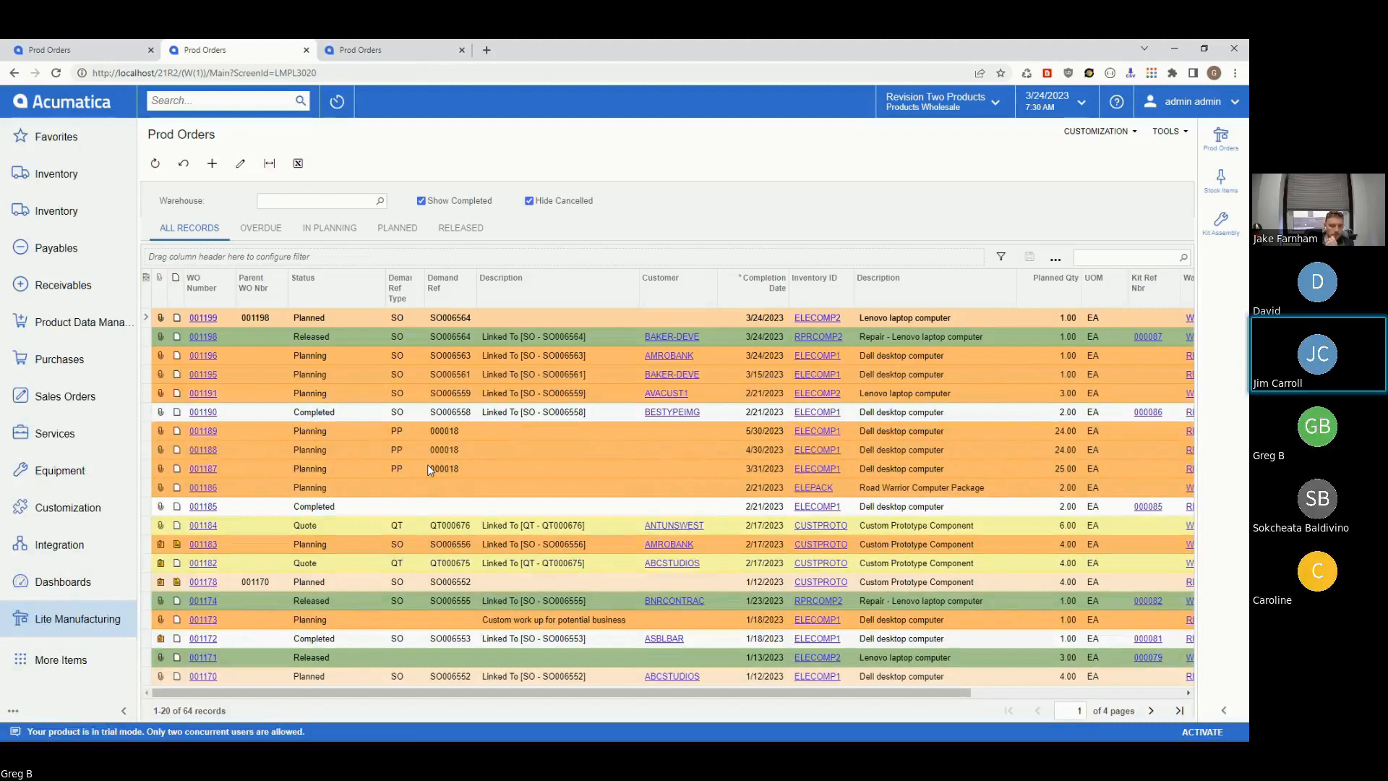
- From the Sales Orders workspace, start a blank SO-type sales order
{"action": "left_click", "coordinate": [65, 398]}
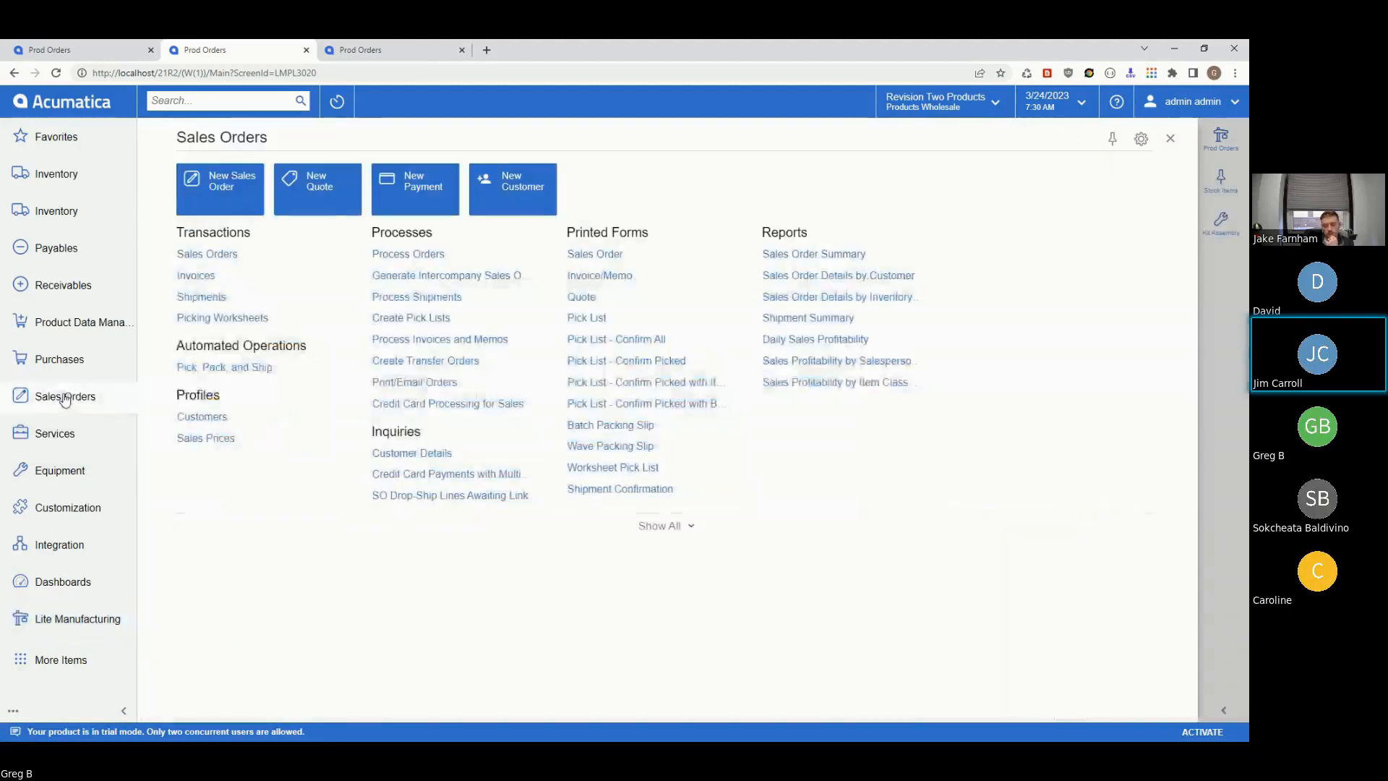
{"action": "left_click", "coordinate": [220, 200]}
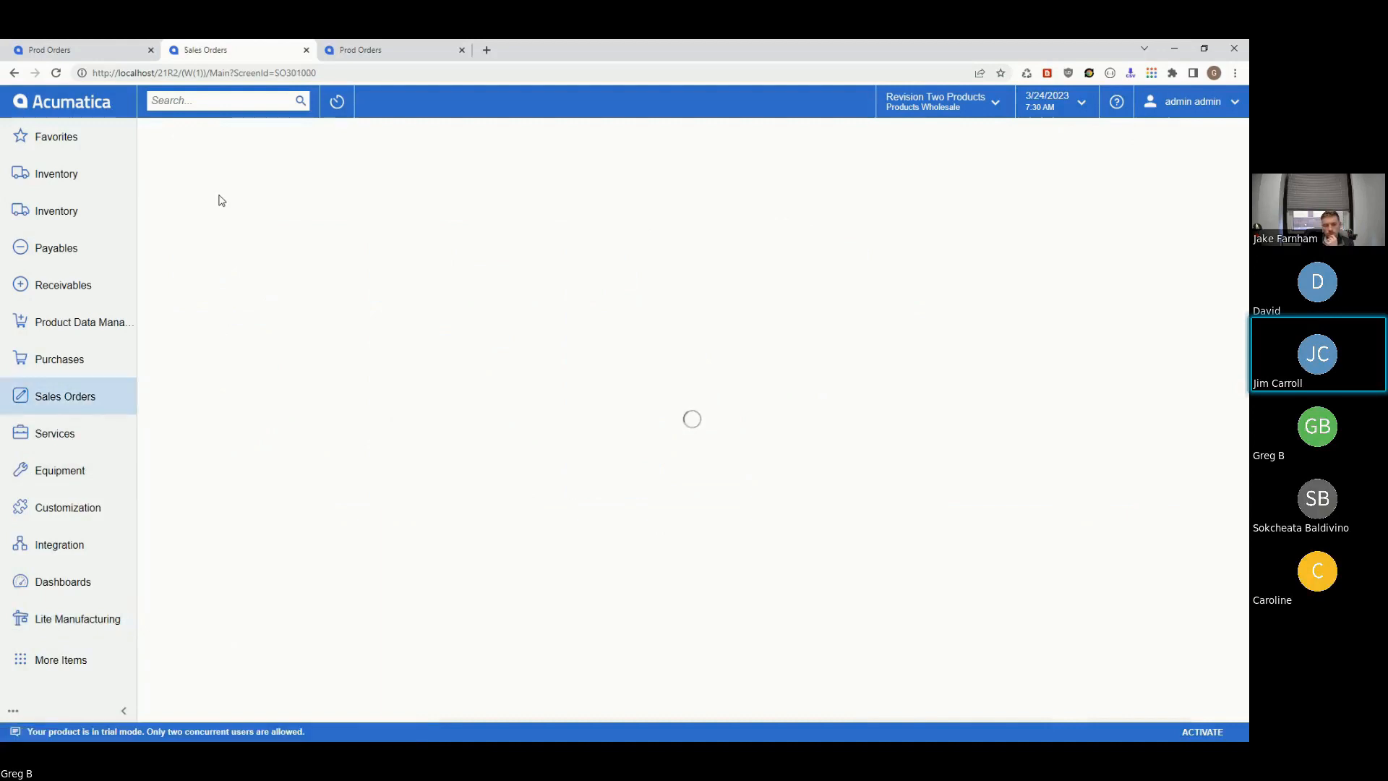
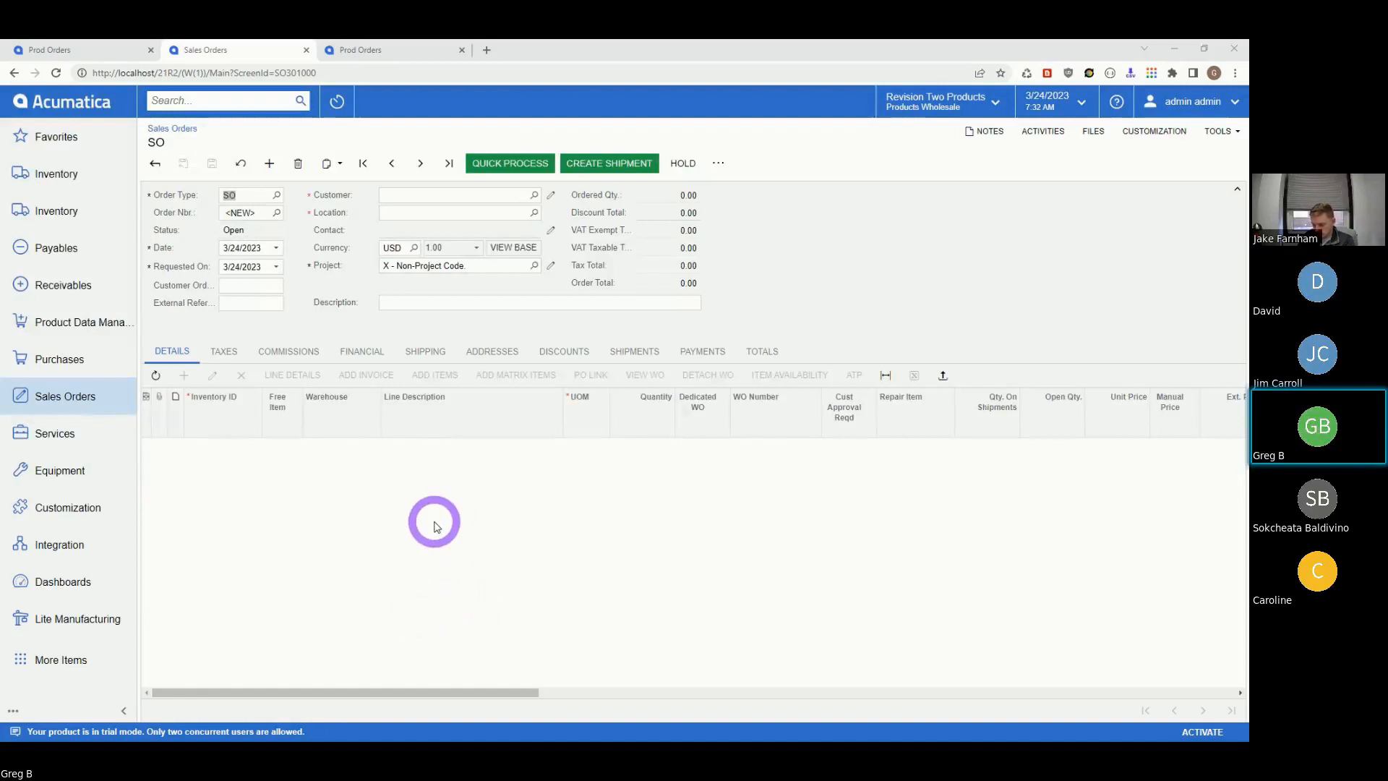
- Set the order's customer to Nautilus Bar SABL and add a blank detail line
{"action": "left_click", "coordinate": [534, 197]}
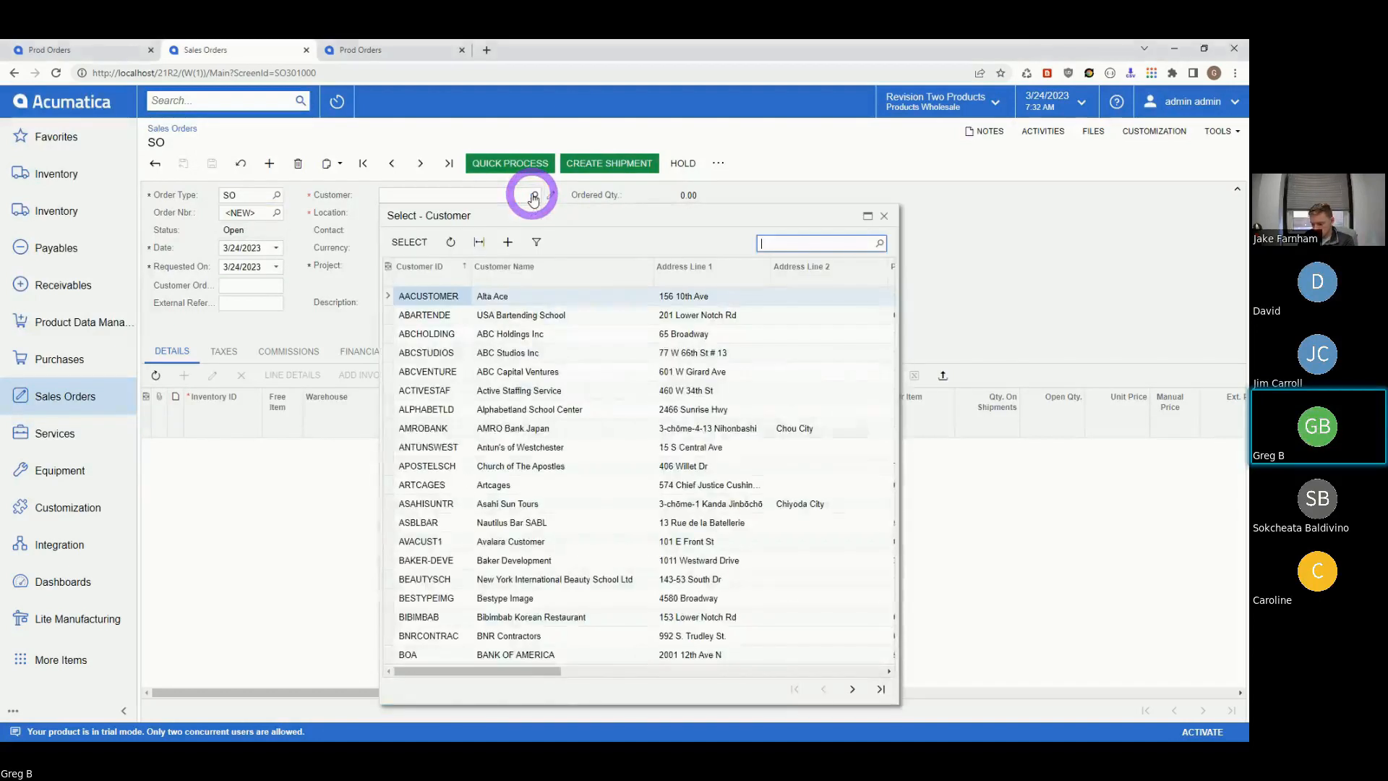
{"action": "left_click", "coordinate": [432, 522]}
{"action": "left_click", "coordinate": [421, 242]}
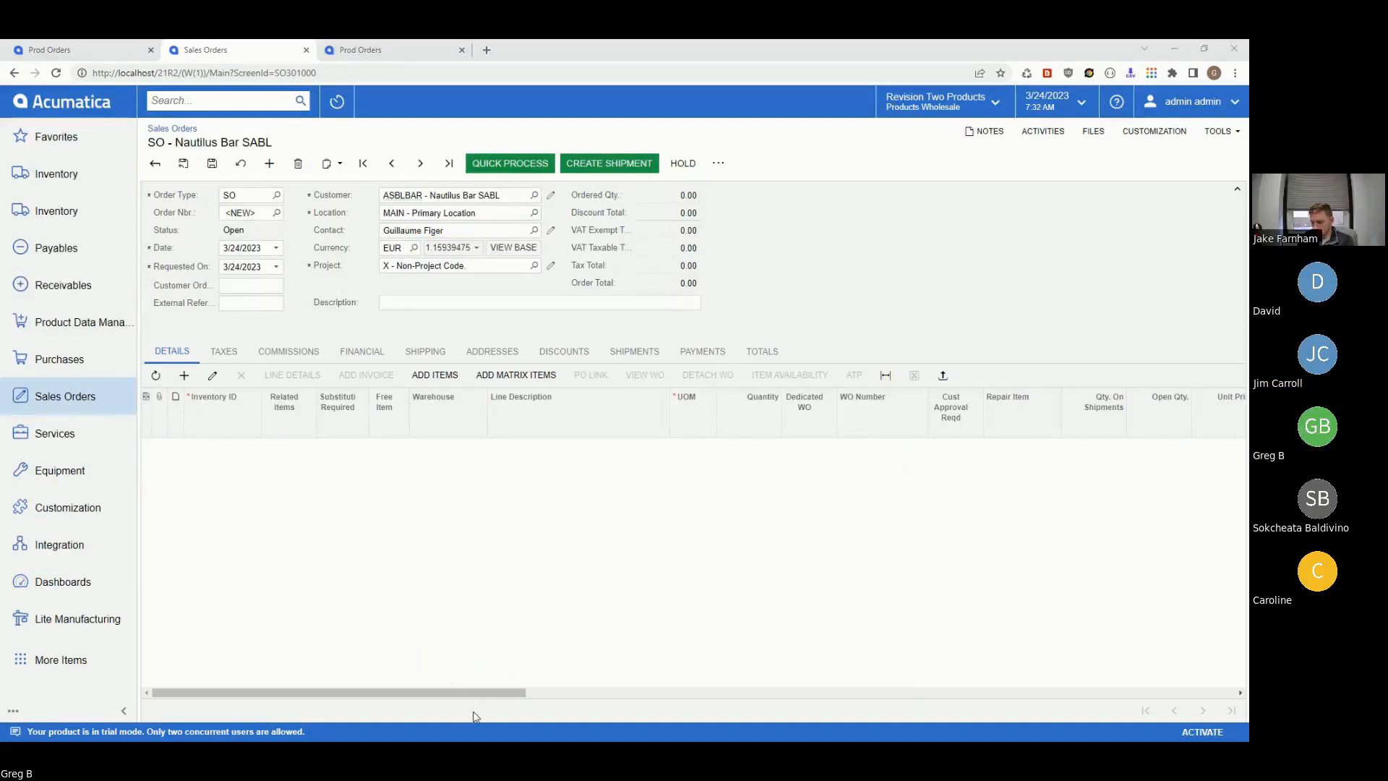
{"action": "left_click", "coordinate": [185, 376]}
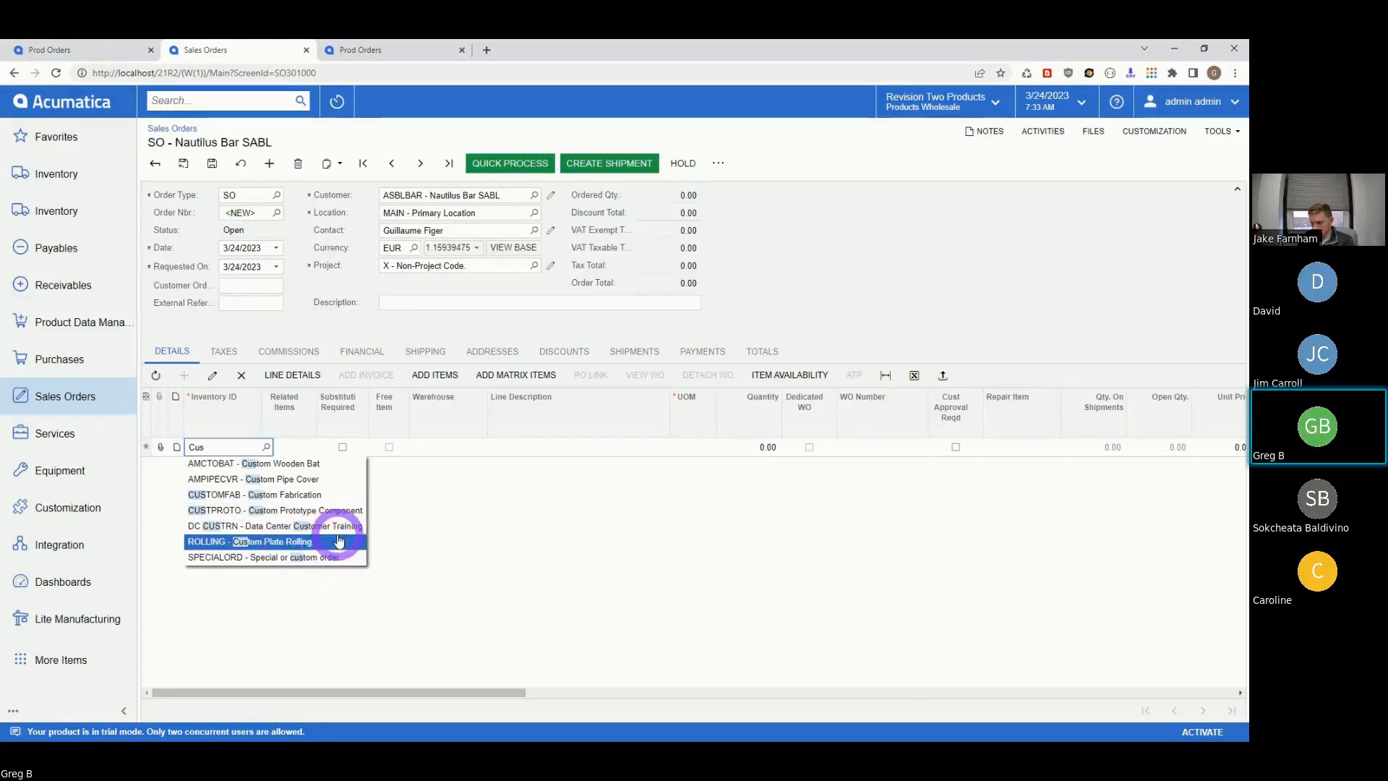
- Add CUSTOMFAB with quantity 1 and Dedicated WO checked, then save the order
{"action": "left_click", "coordinate": [293, 493]}
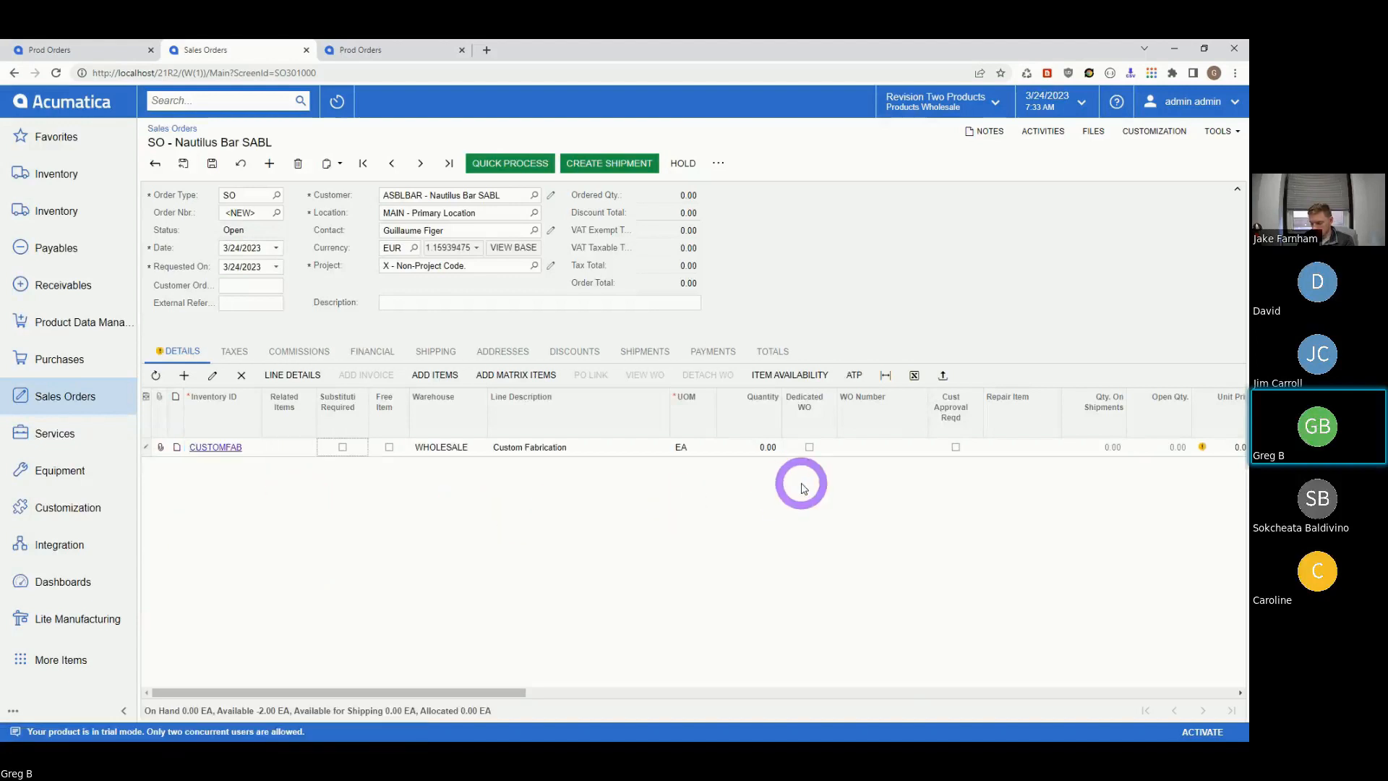
{"action": "left_click", "coordinate": [746, 448]}
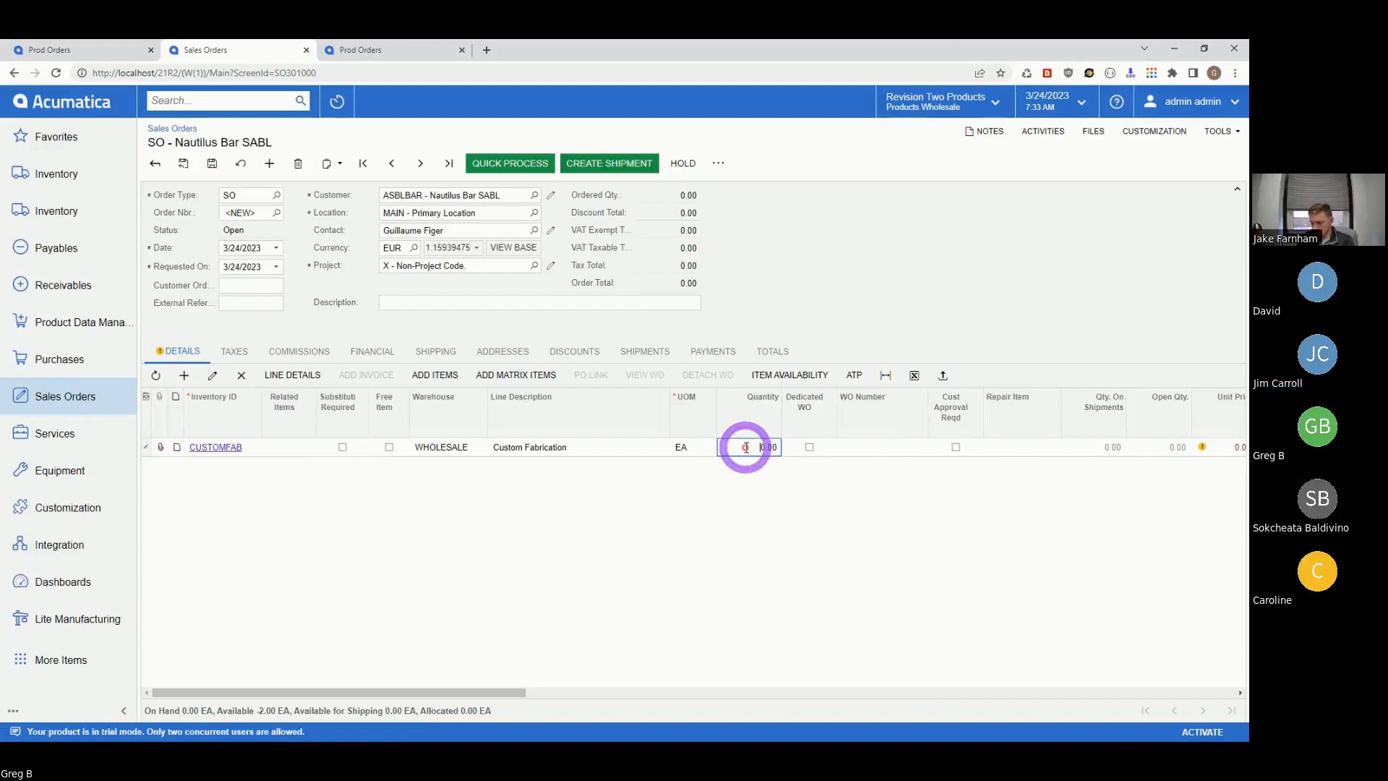
{"action": "type", "text": "1"}
{"action": "key", "text": "Tab"}
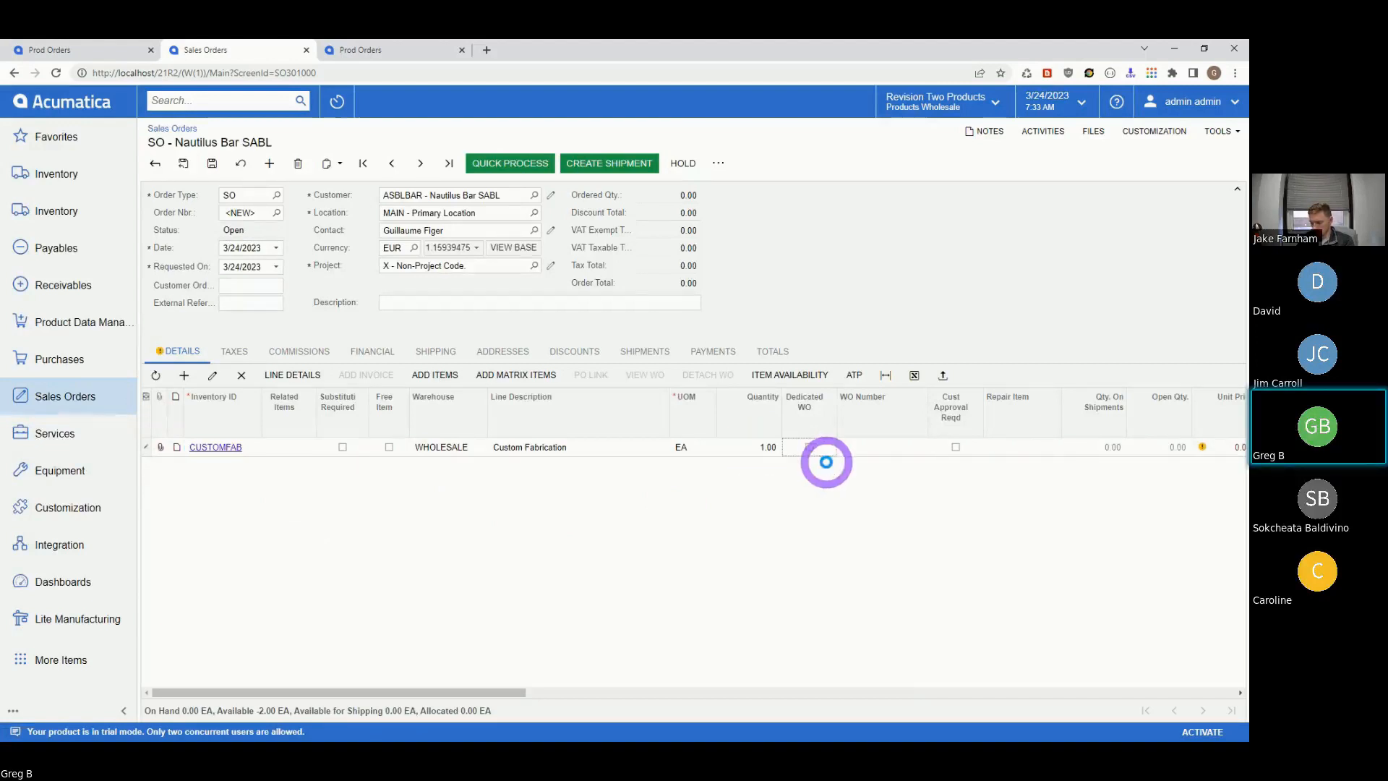
{"action": "left_click", "coordinate": [811, 448]}
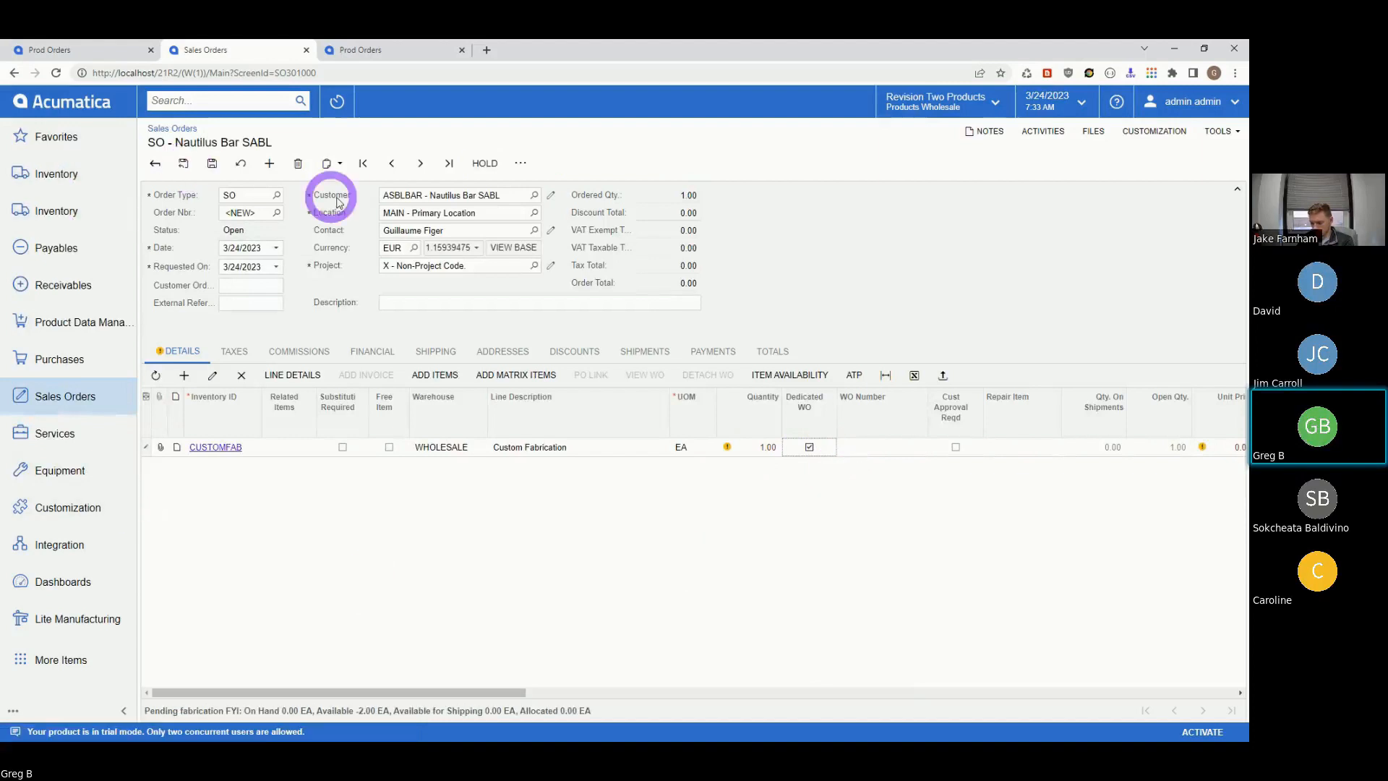
{"action": "left_click", "coordinate": [211, 163]}
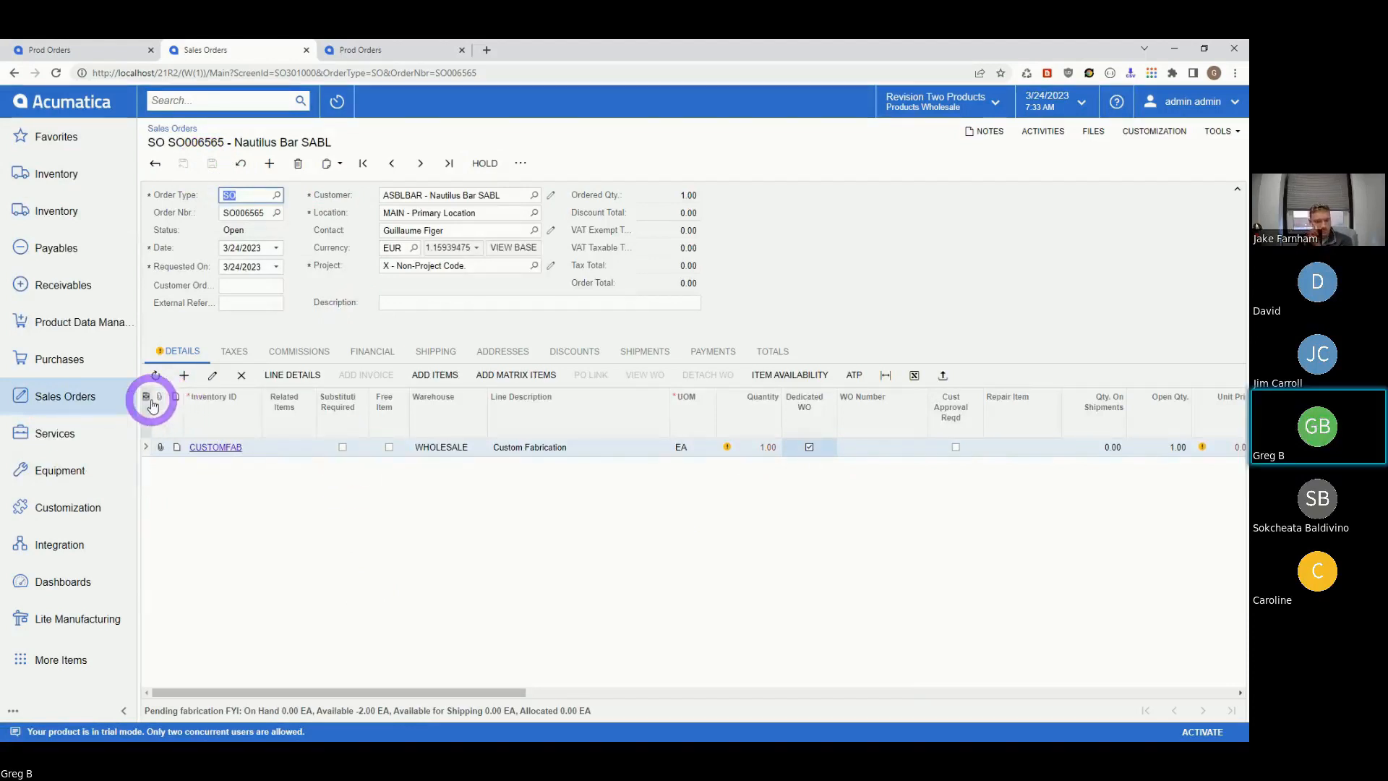
{"action": "left_click", "coordinate": [160, 450]}
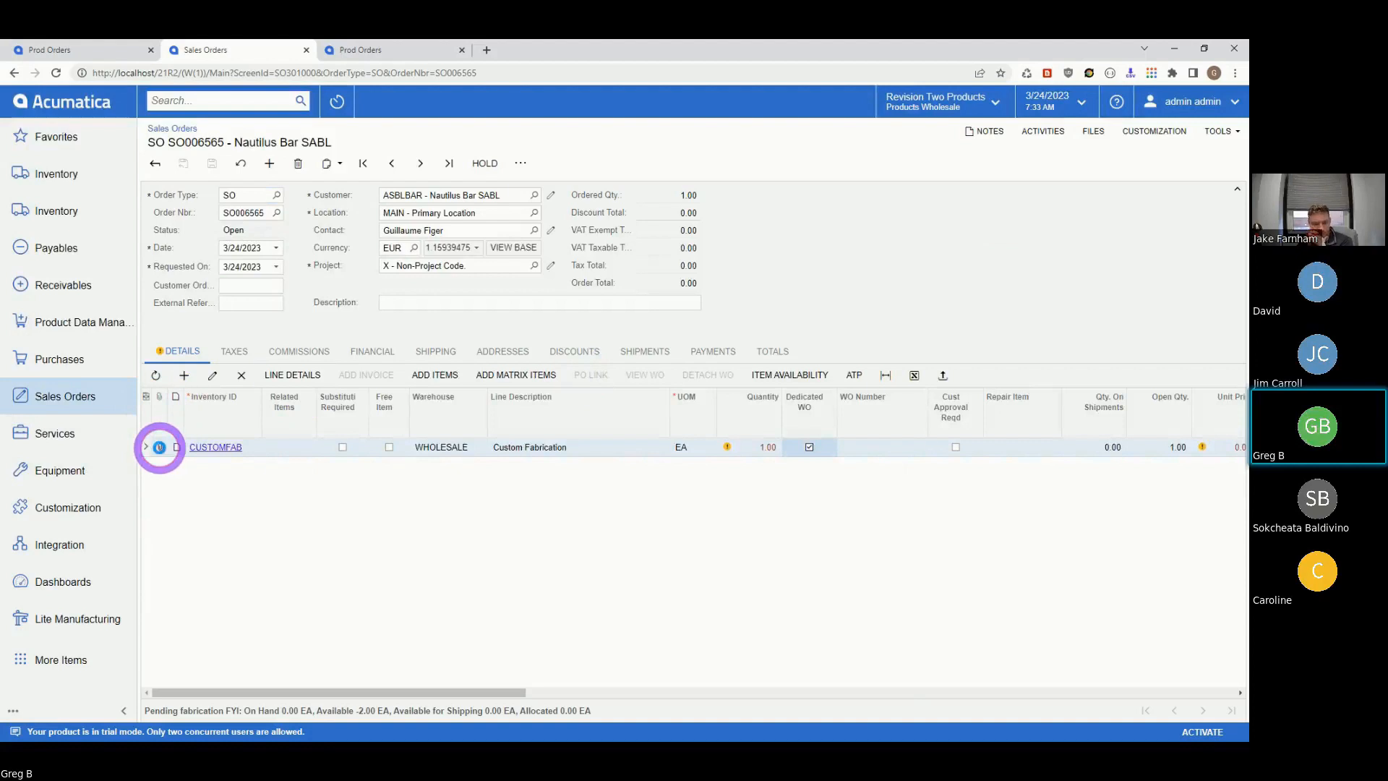
- Upload F-3051.png from the DemoStuff folder as an attachment on the CUSTOMFAB line
{"action": "left_click", "coordinate": [159, 447]}
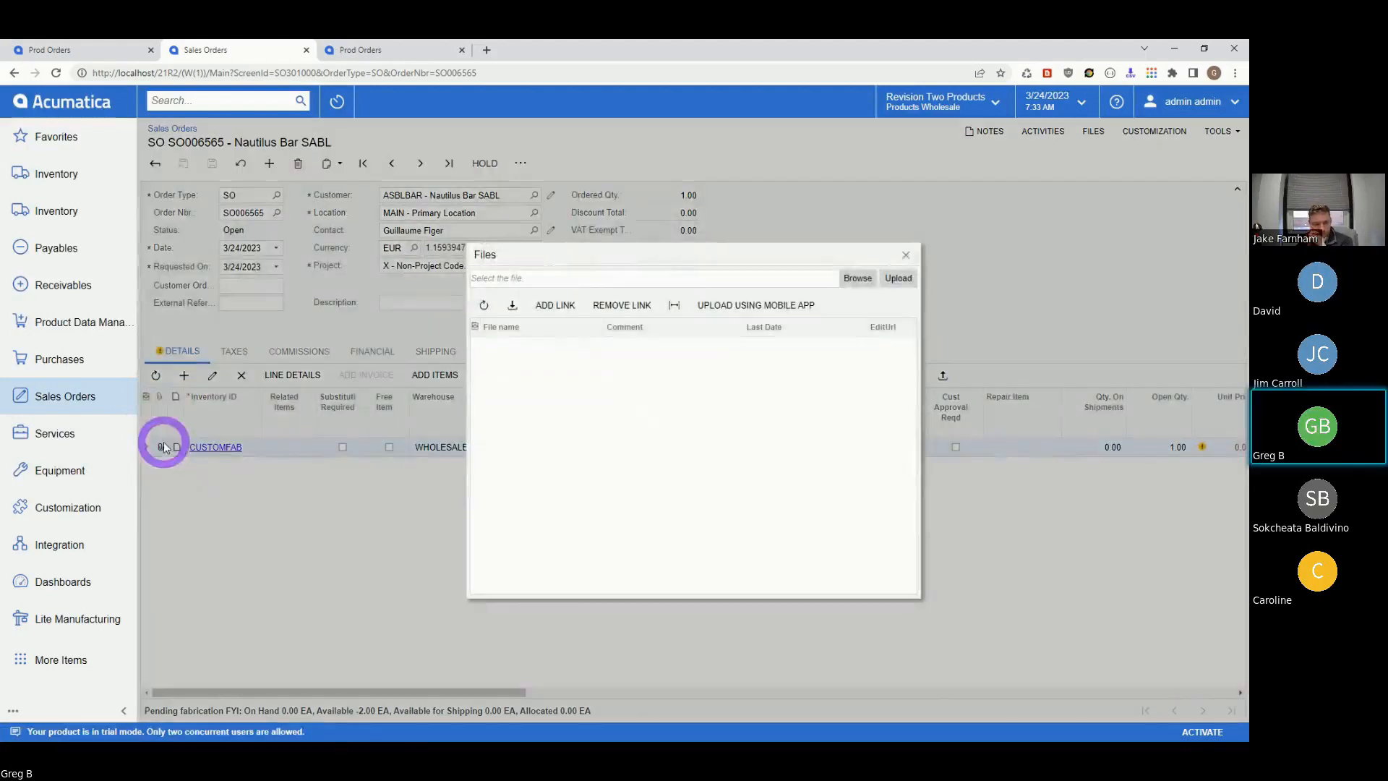
{"action": "left_click", "coordinate": [856, 279]}
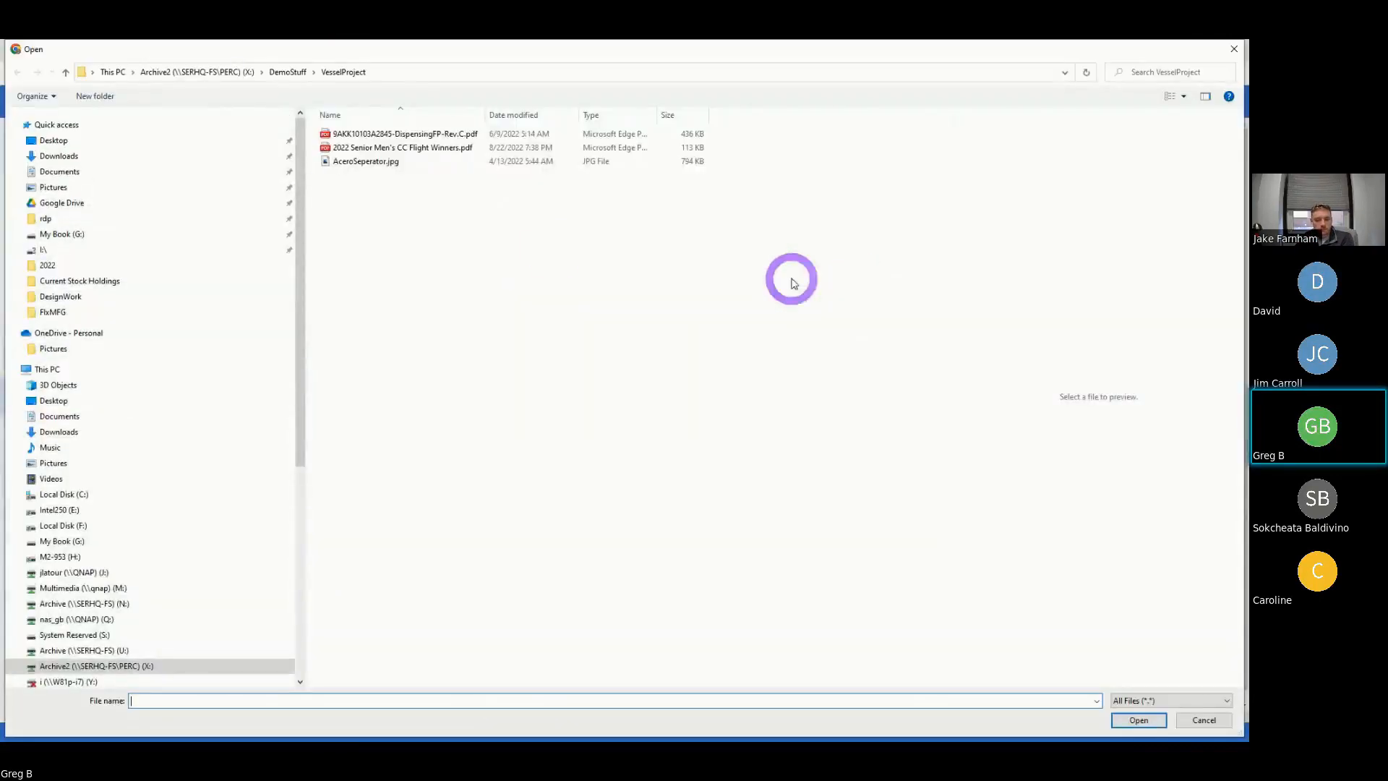
{"action": "left_click", "coordinate": [300, 75]}
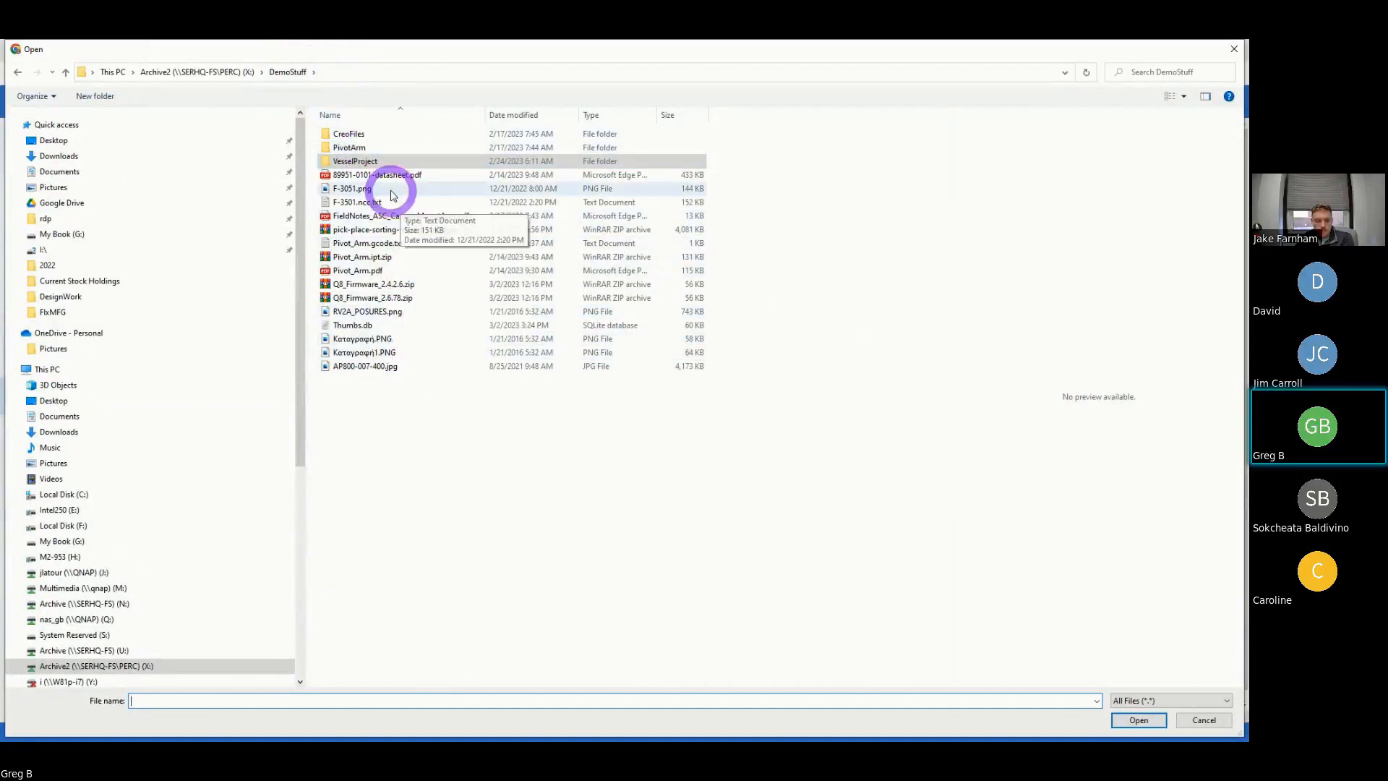
{"action": "left_click", "coordinate": [347, 190]}
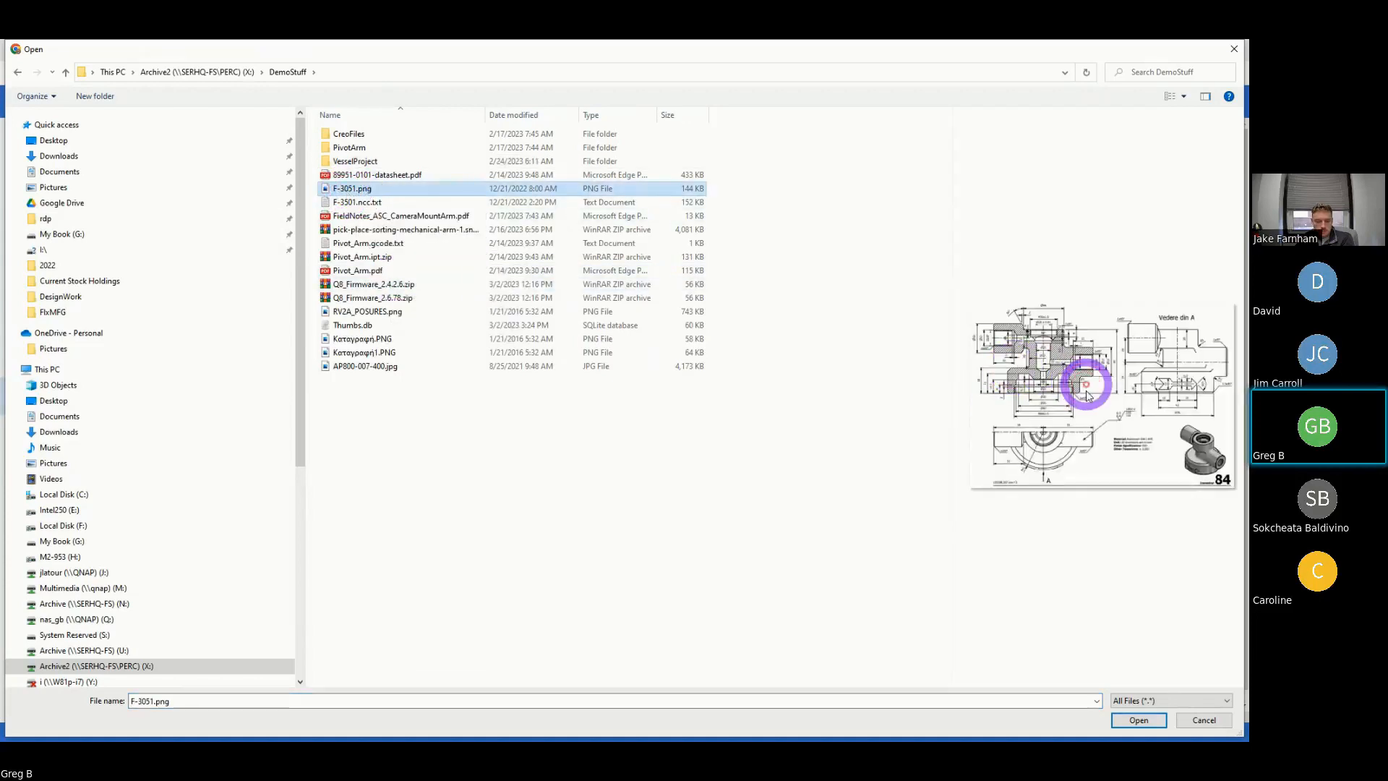
{"action": "left_click", "coordinate": [1132, 720]}
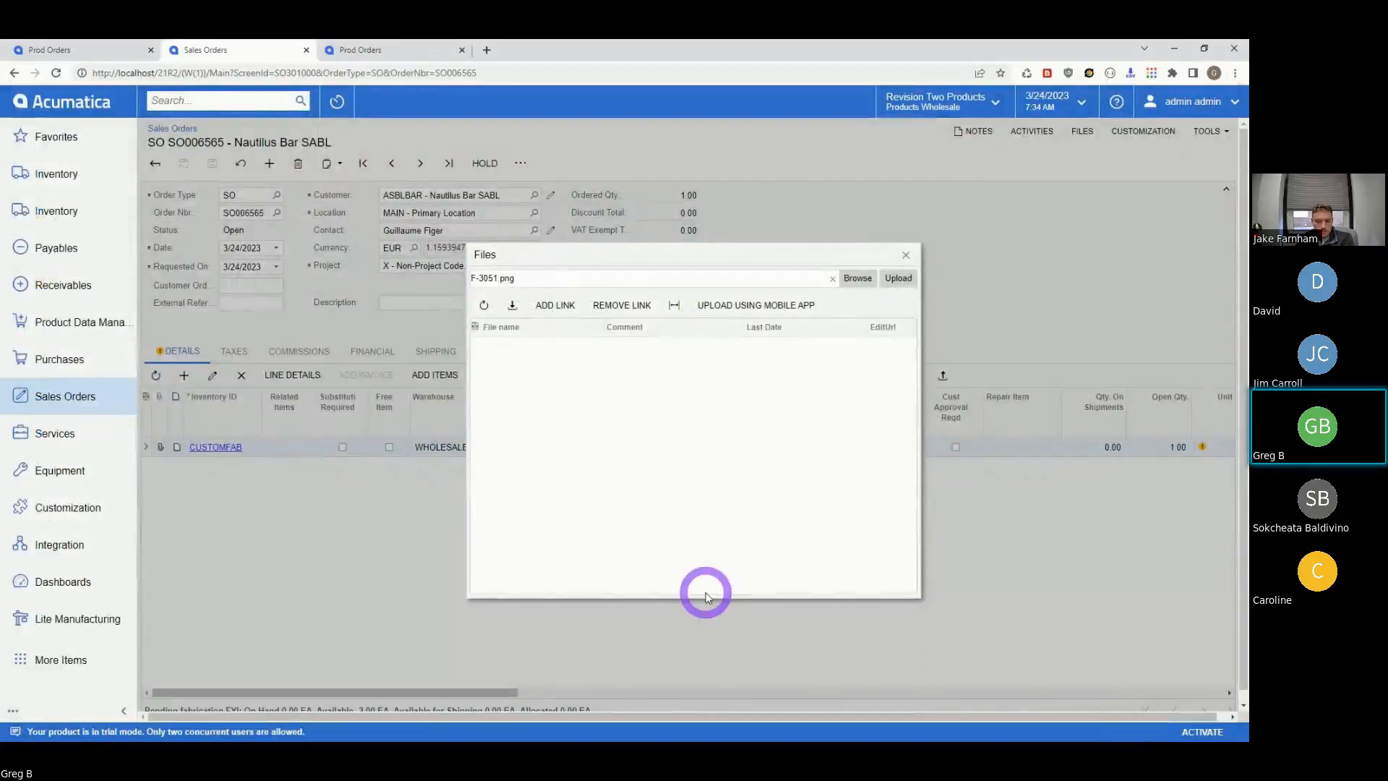
{"action": "left_click", "coordinate": [900, 281]}
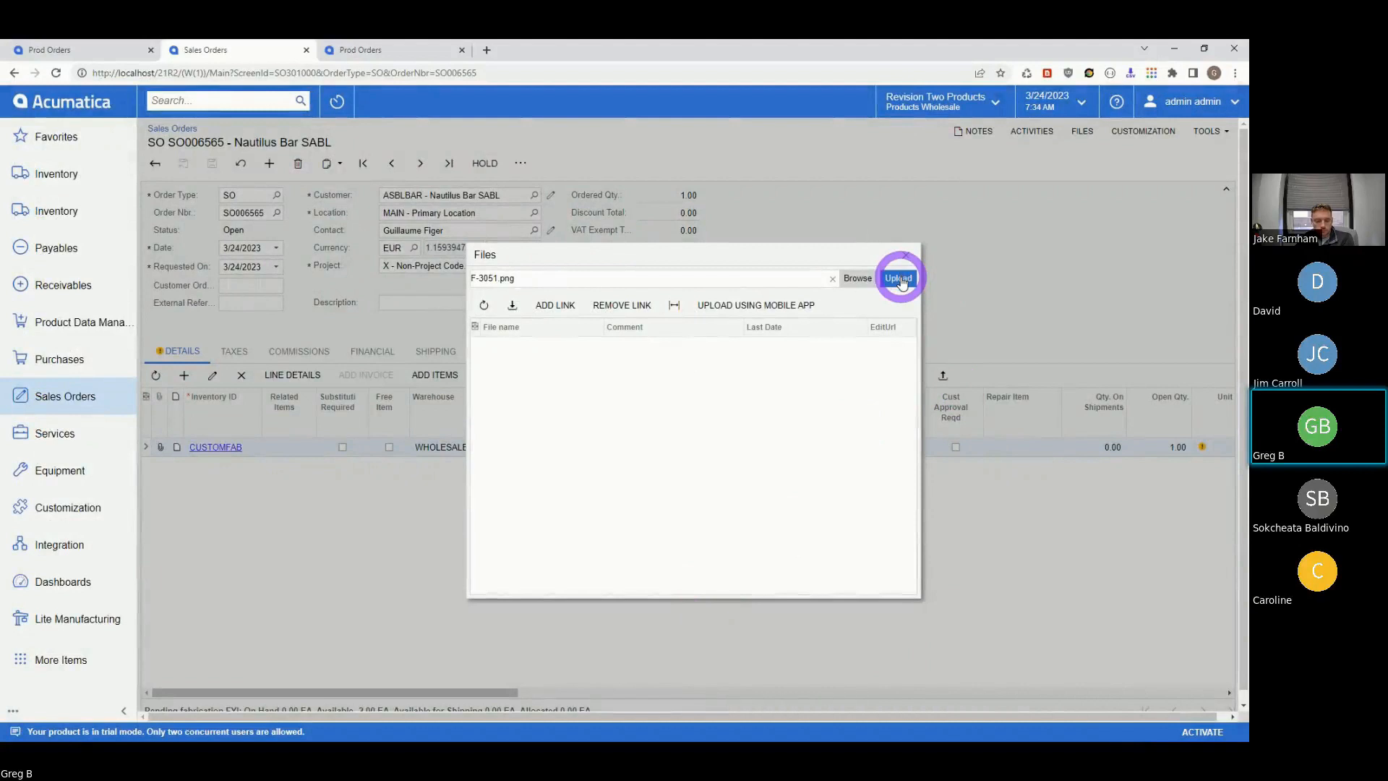
{"action": "left_click", "coordinate": [902, 282]}
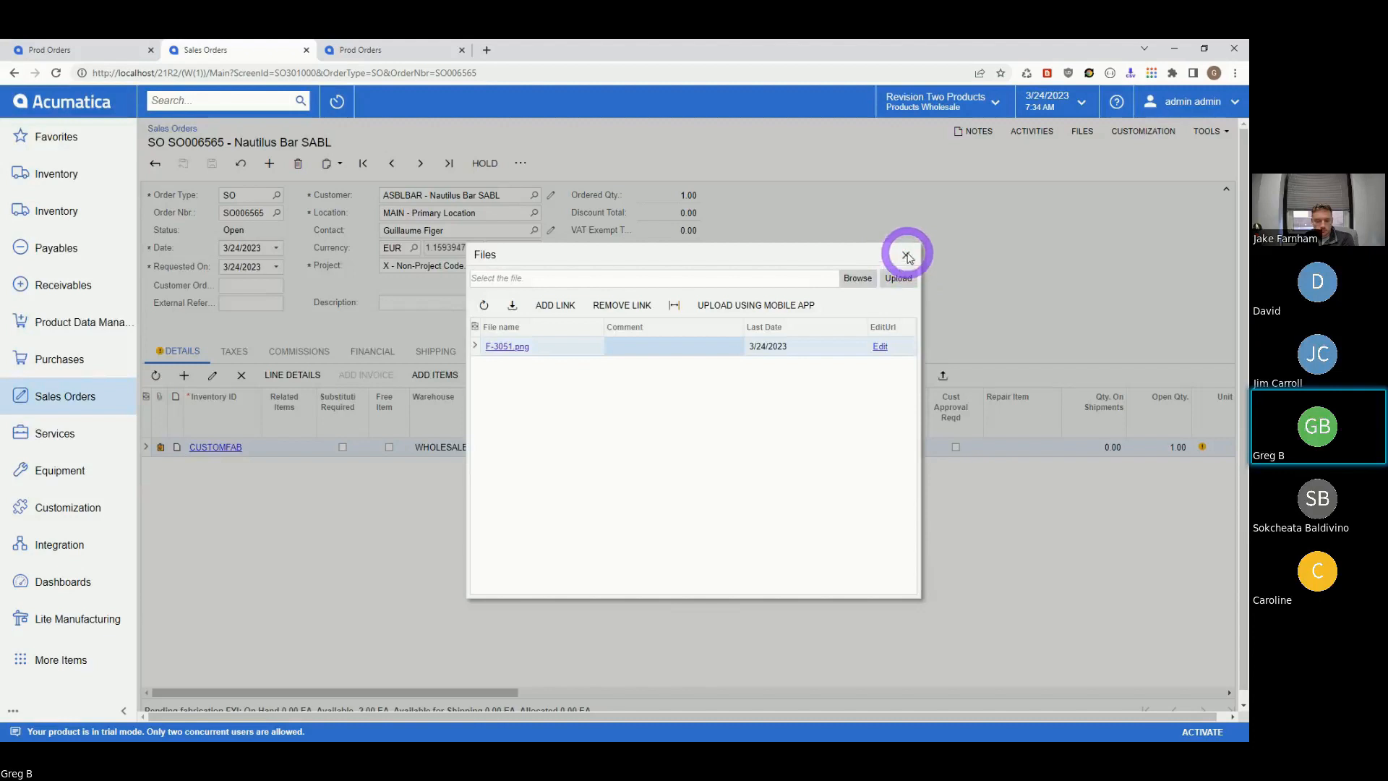
{"action": "left_click", "coordinate": [907, 256]}
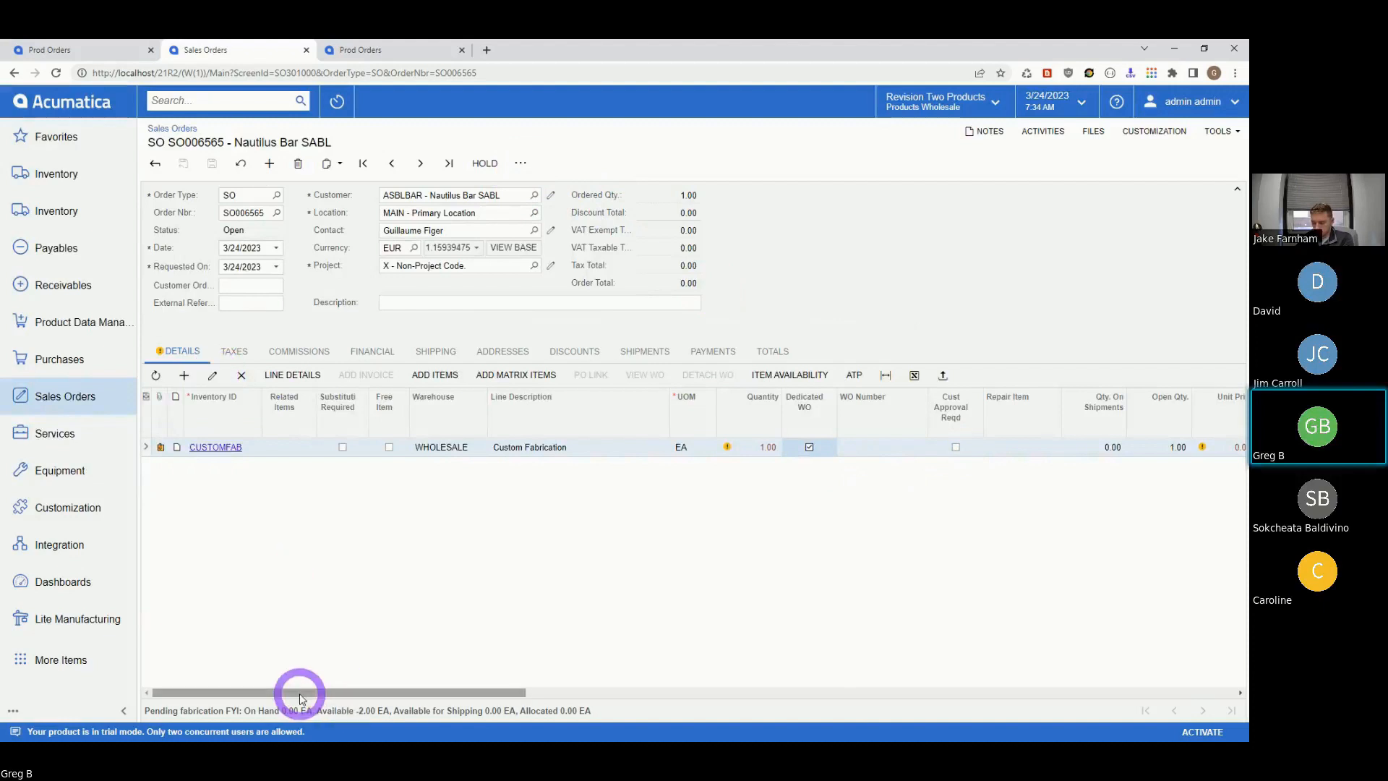
{"action": "left_click_drag", "start_coordinate": [294, 692], "coordinate": [169, 399]}
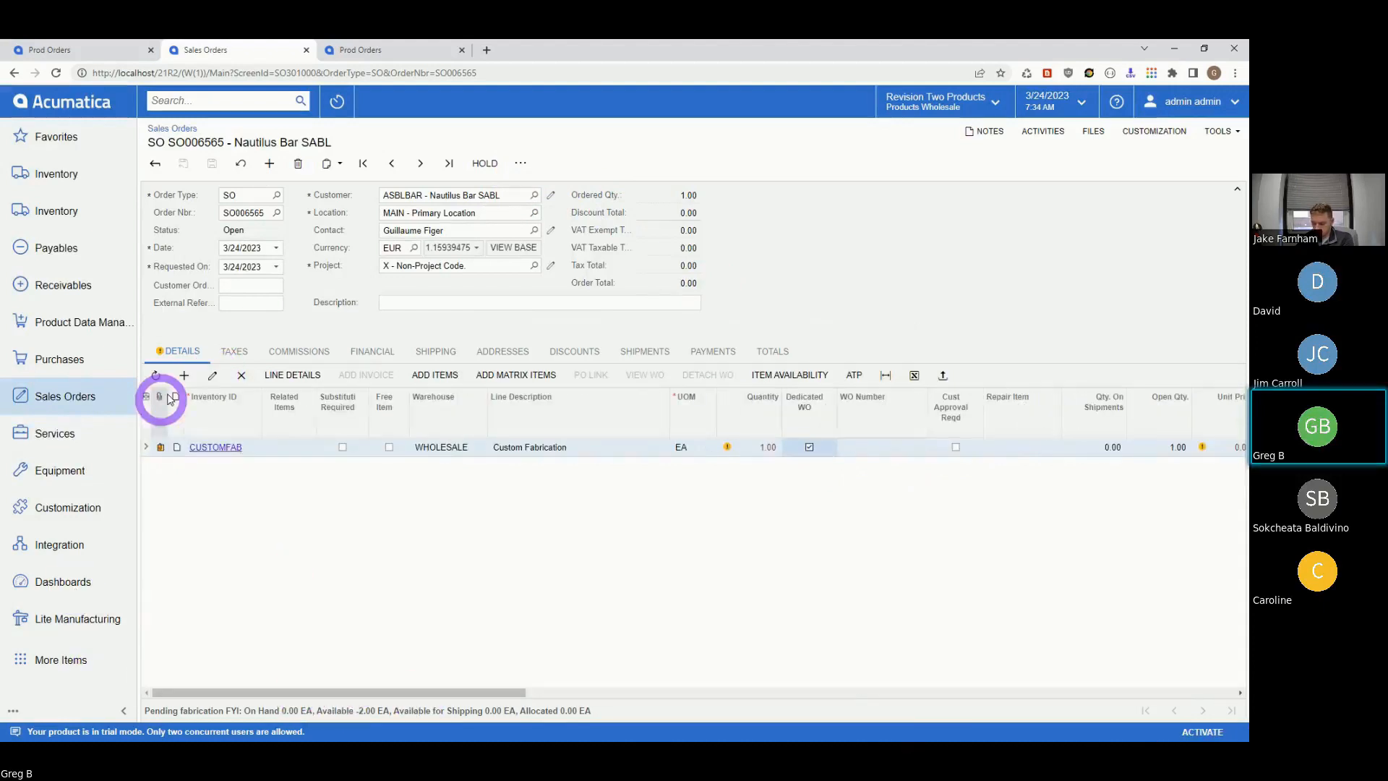
- Enter customer SKU 9506 with customer quantity 50 EA on the CUSTOMFAB line and save
{"action": "left_click", "coordinate": [210, 371]}
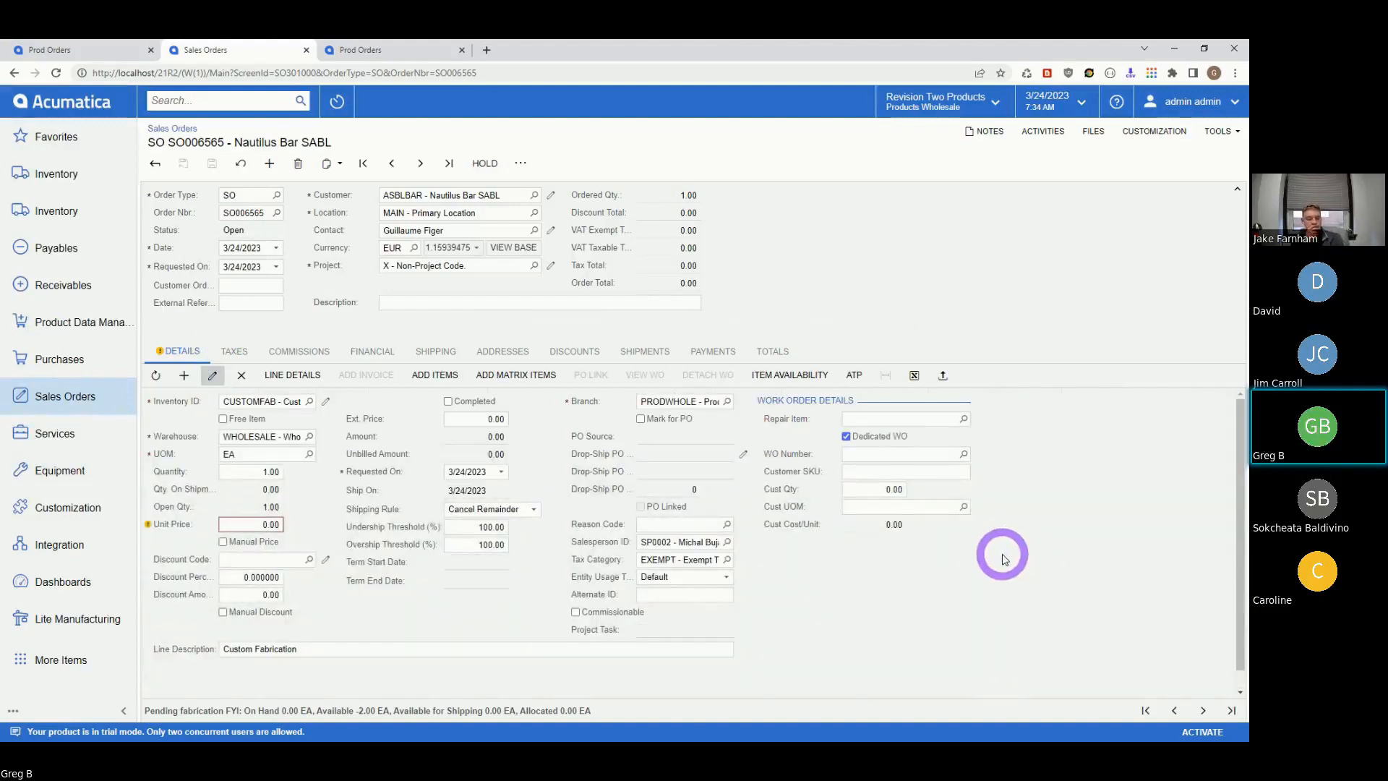
{"action": "left_click", "coordinate": [861, 470]}
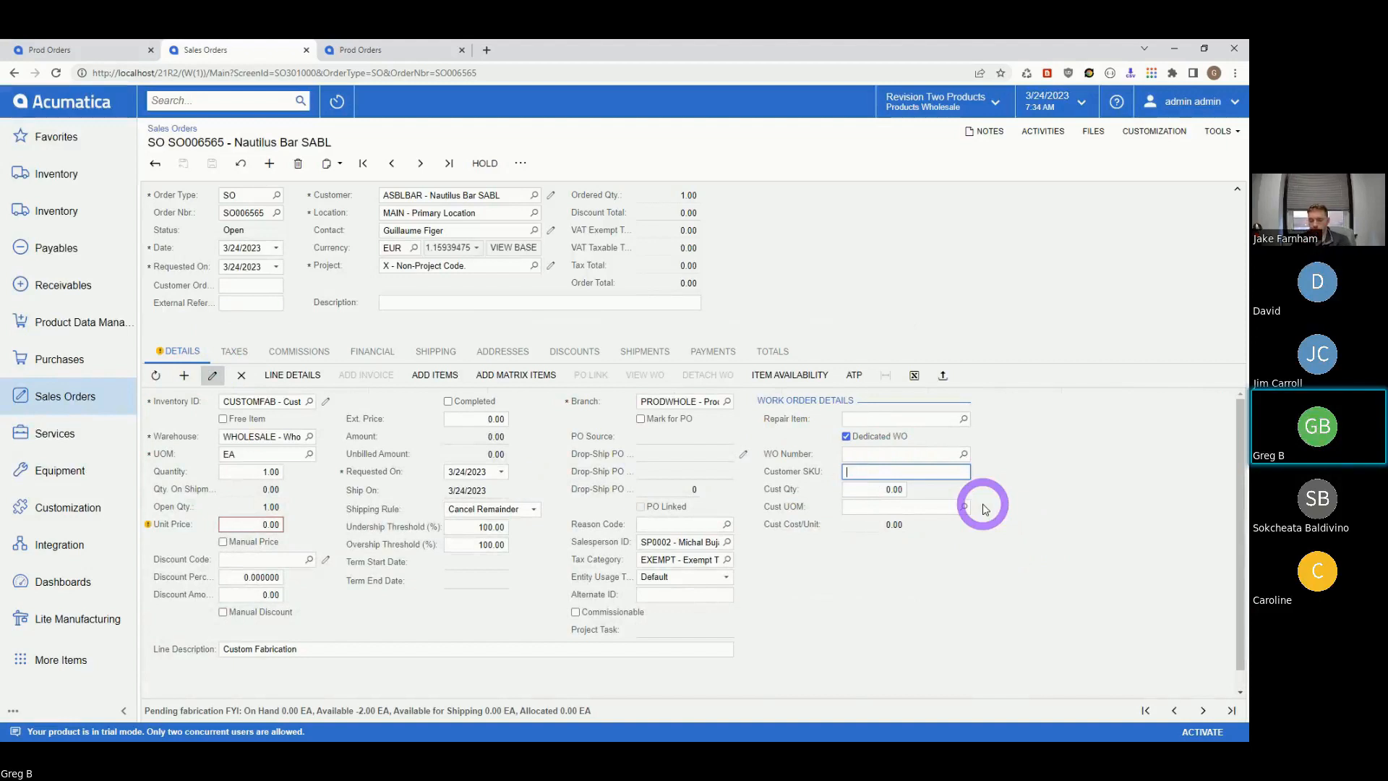
{"action": "type", "text": "9506"}
{"action": "key", "text": "Tab"}
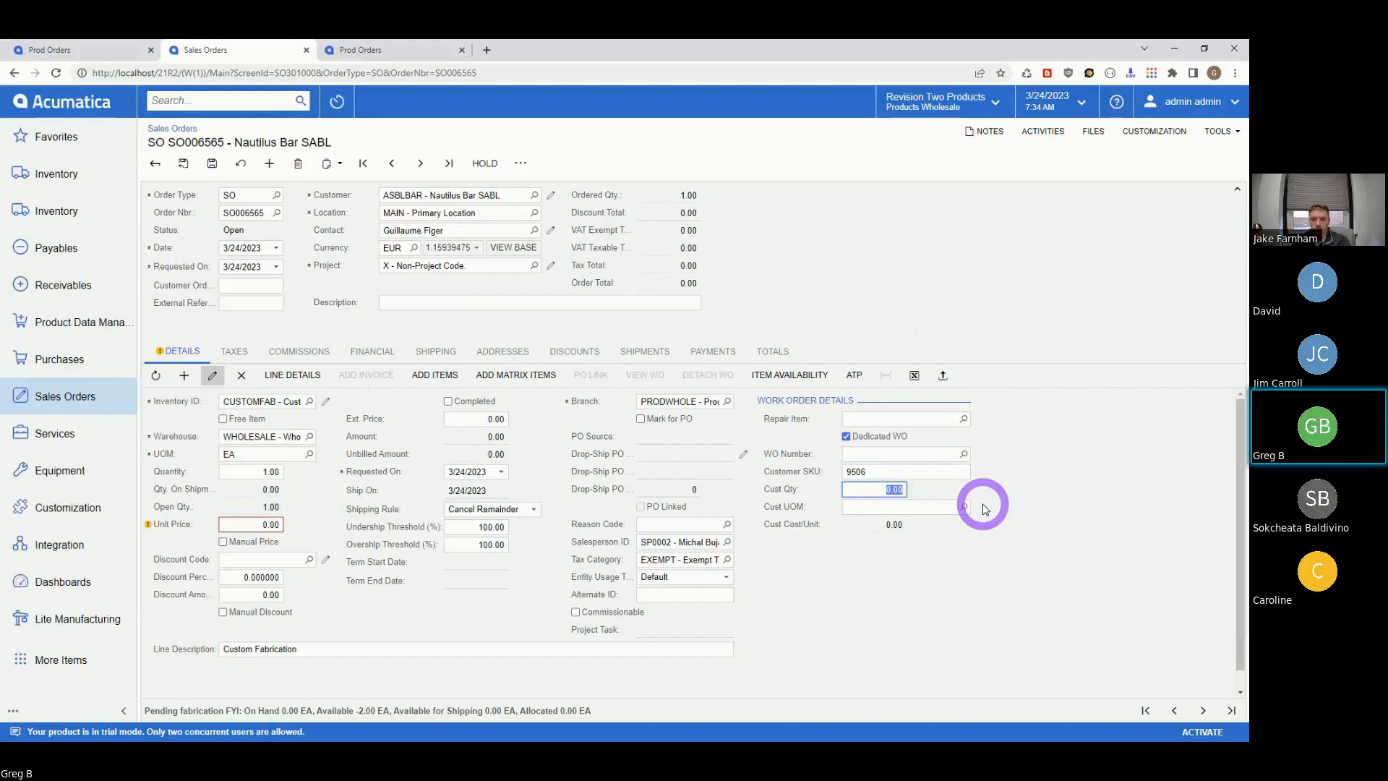
{"action": "type", "text": "50"}
{"action": "key", "text": "Tab"}
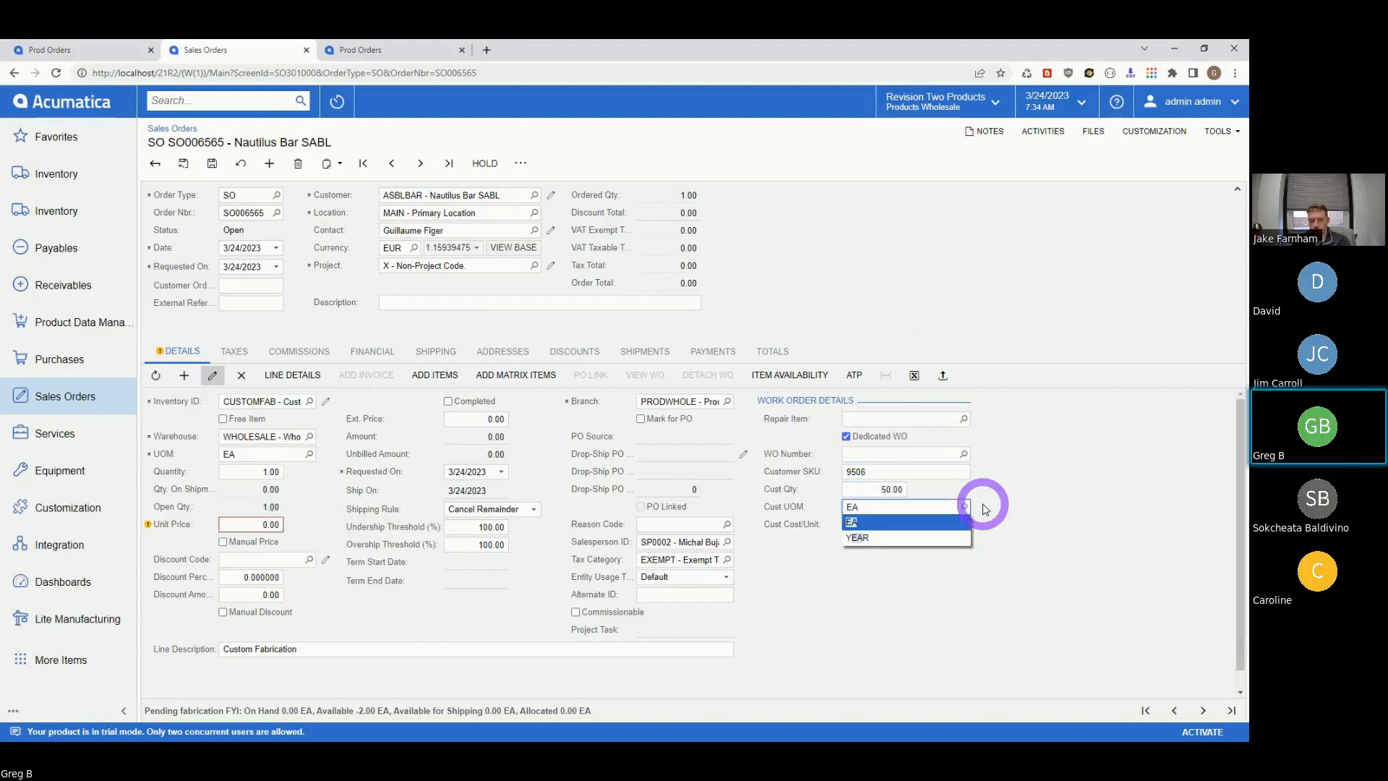
{"action": "key", "text": "Tab"}
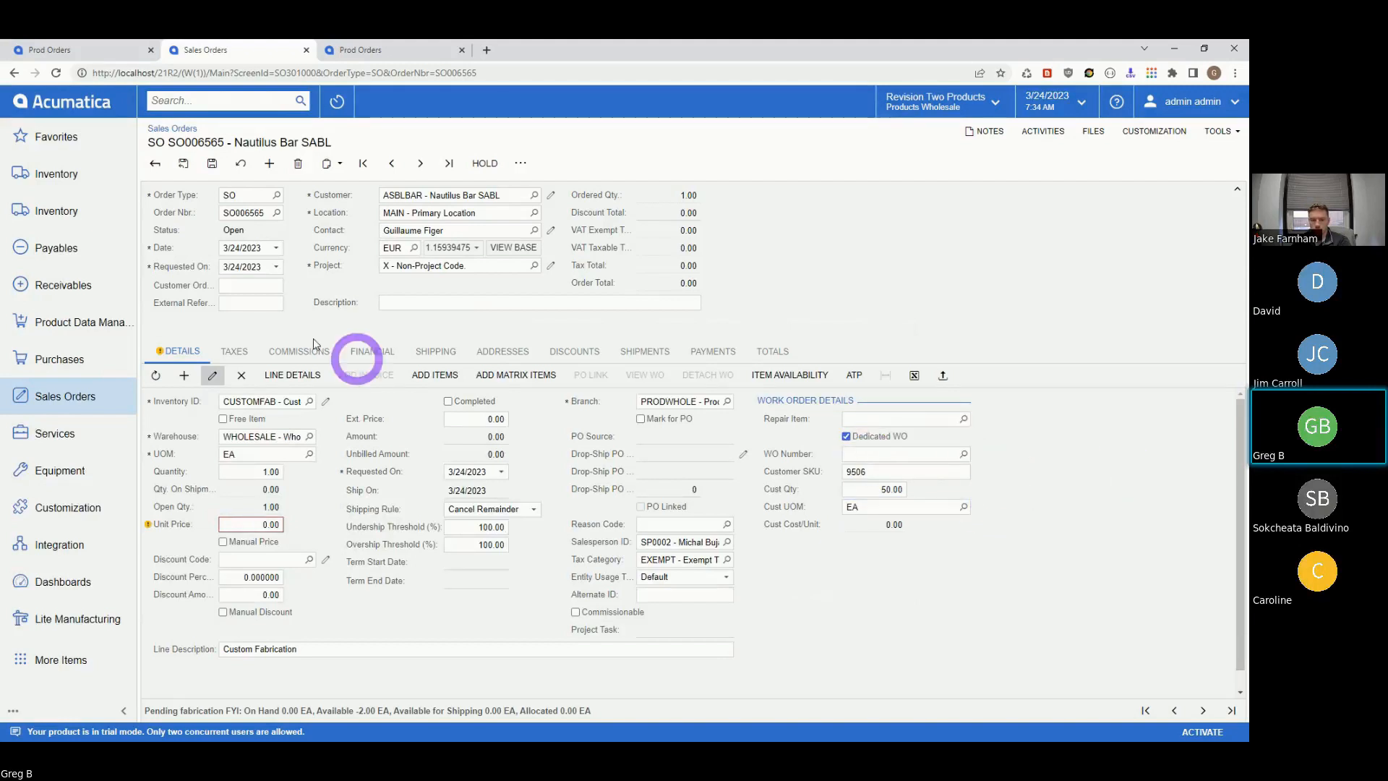
{"action": "left_click", "coordinate": [221, 165]}
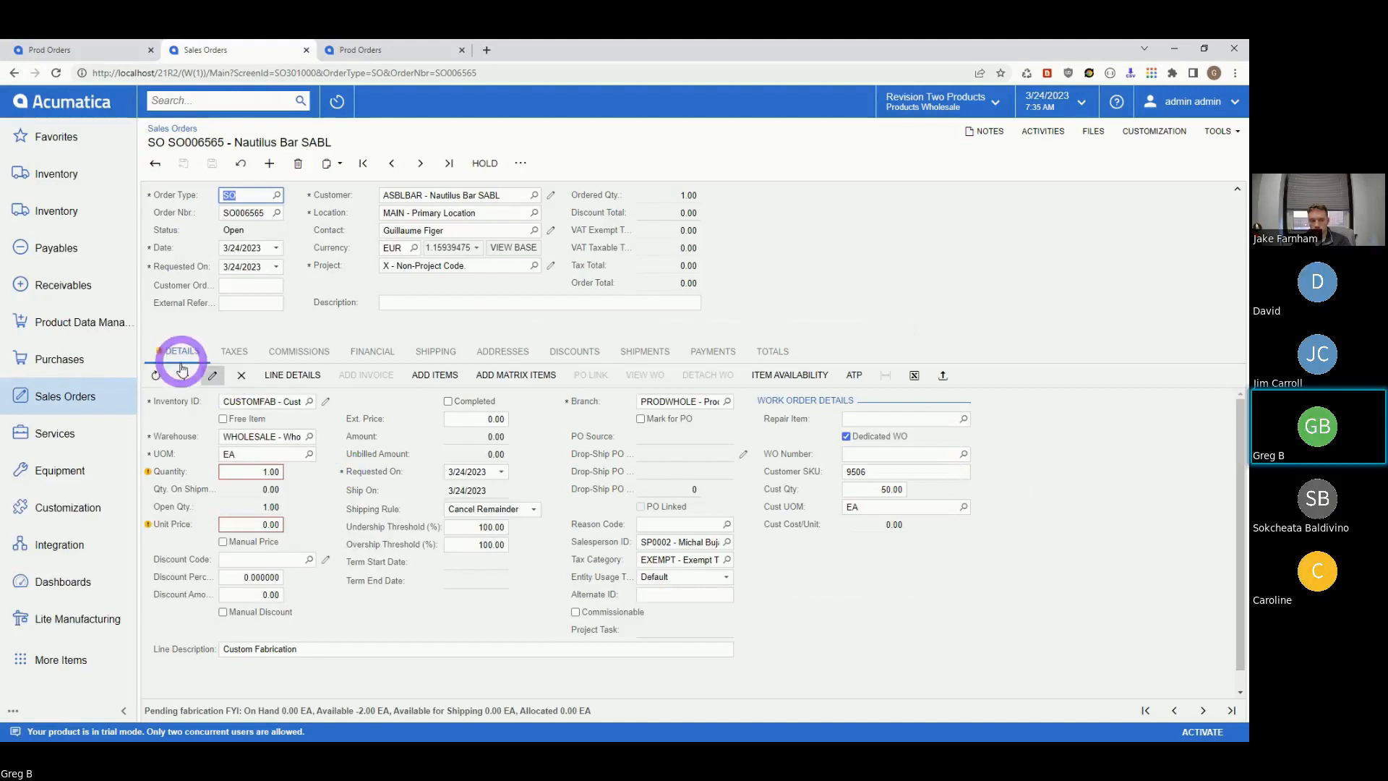
{"action": "left_click", "coordinate": [211, 374]}
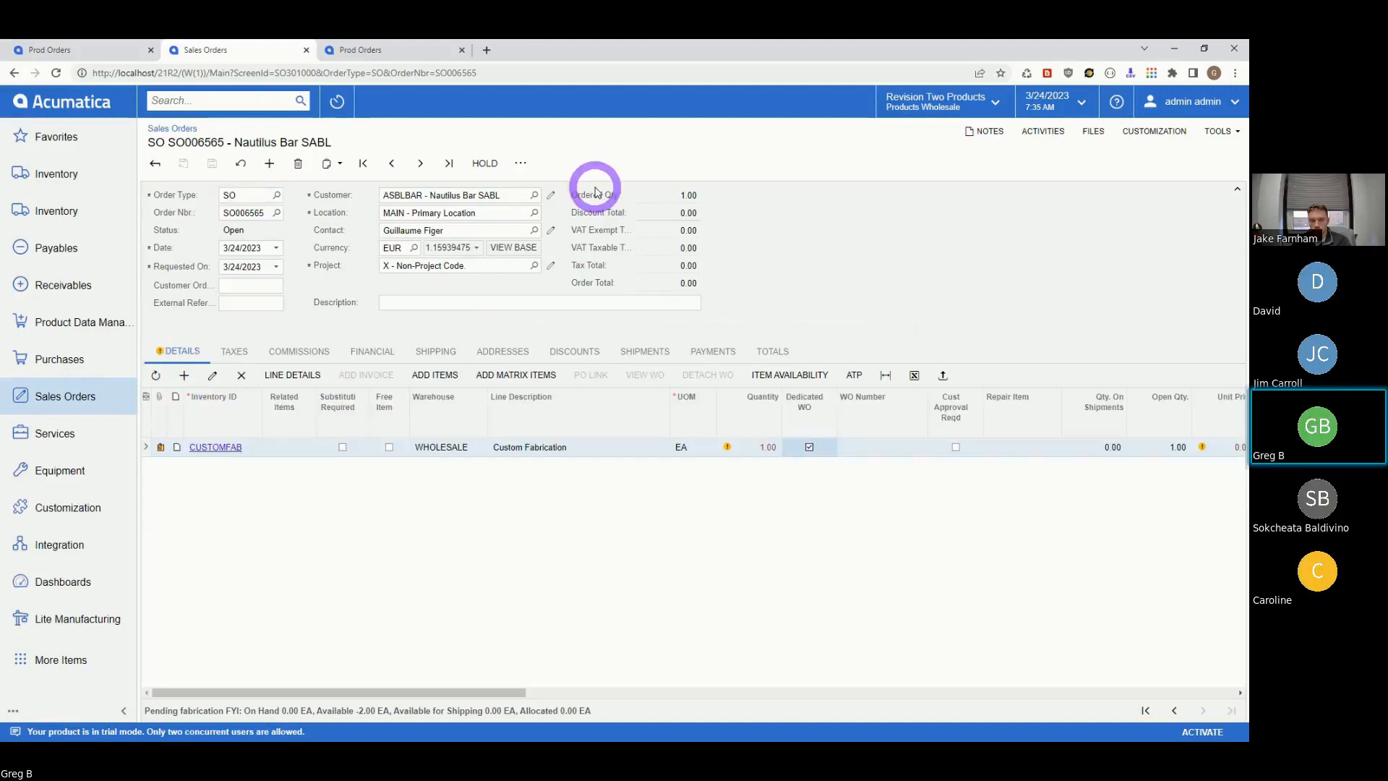
{"action": "left_click", "coordinate": [520, 163]}
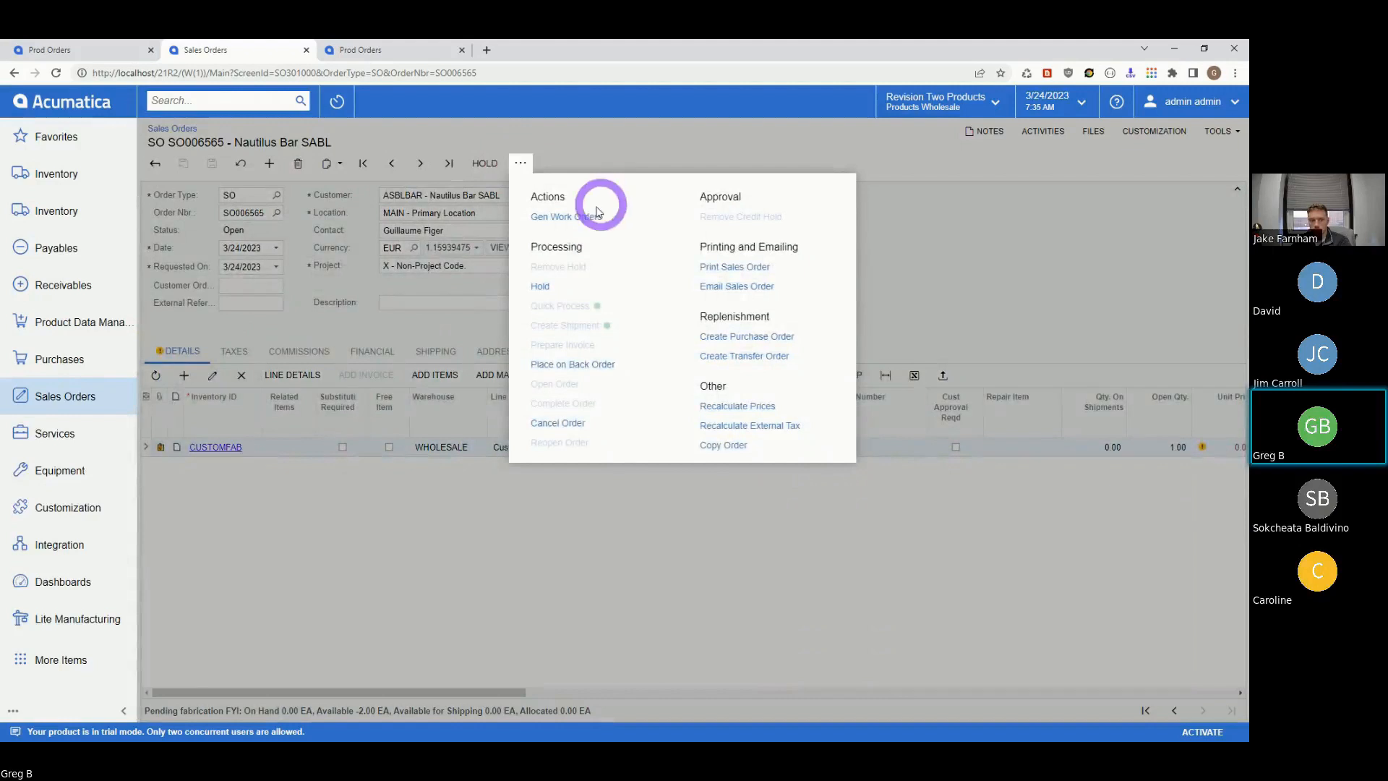
- Generate the line's work order and open its linked production order 001200
{"action": "left_click", "coordinate": [572, 218]}
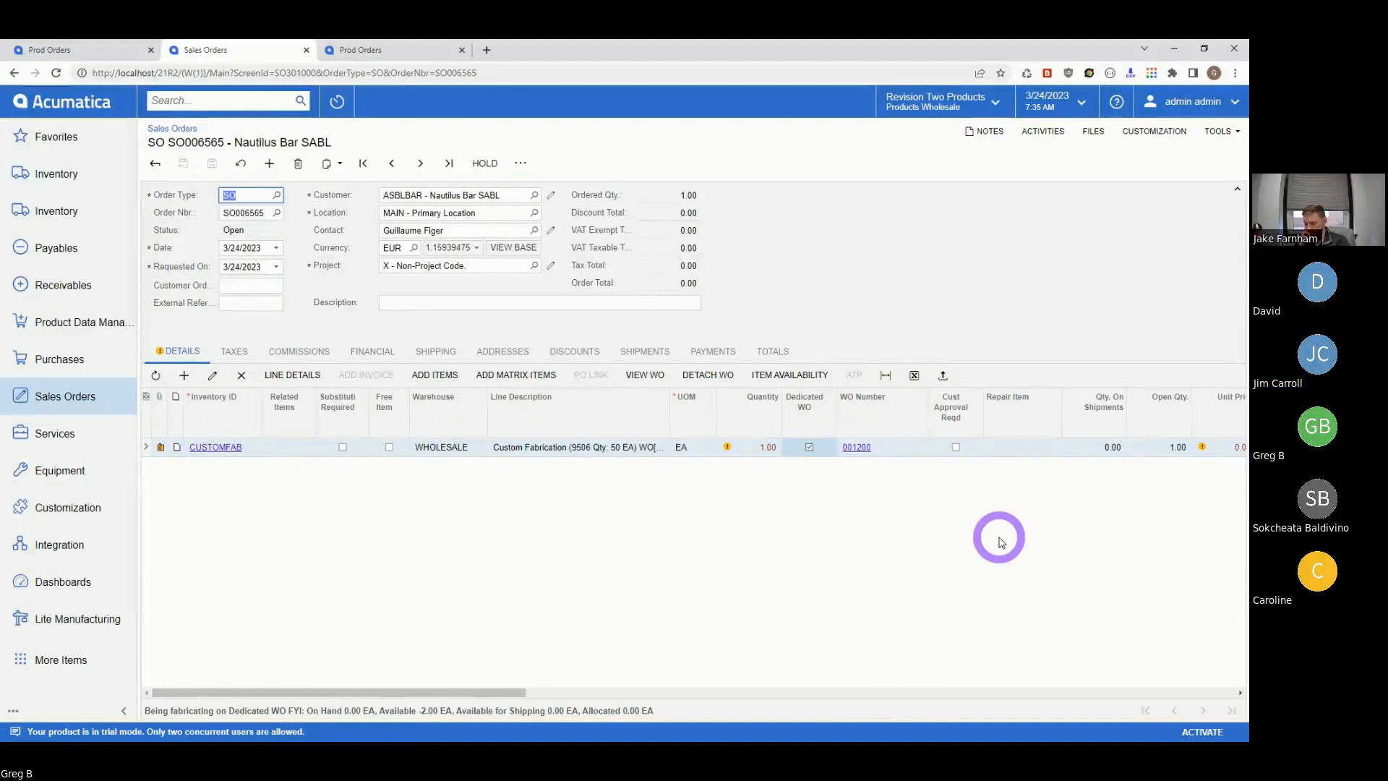
{"action": "left_click", "coordinate": [214, 376]}
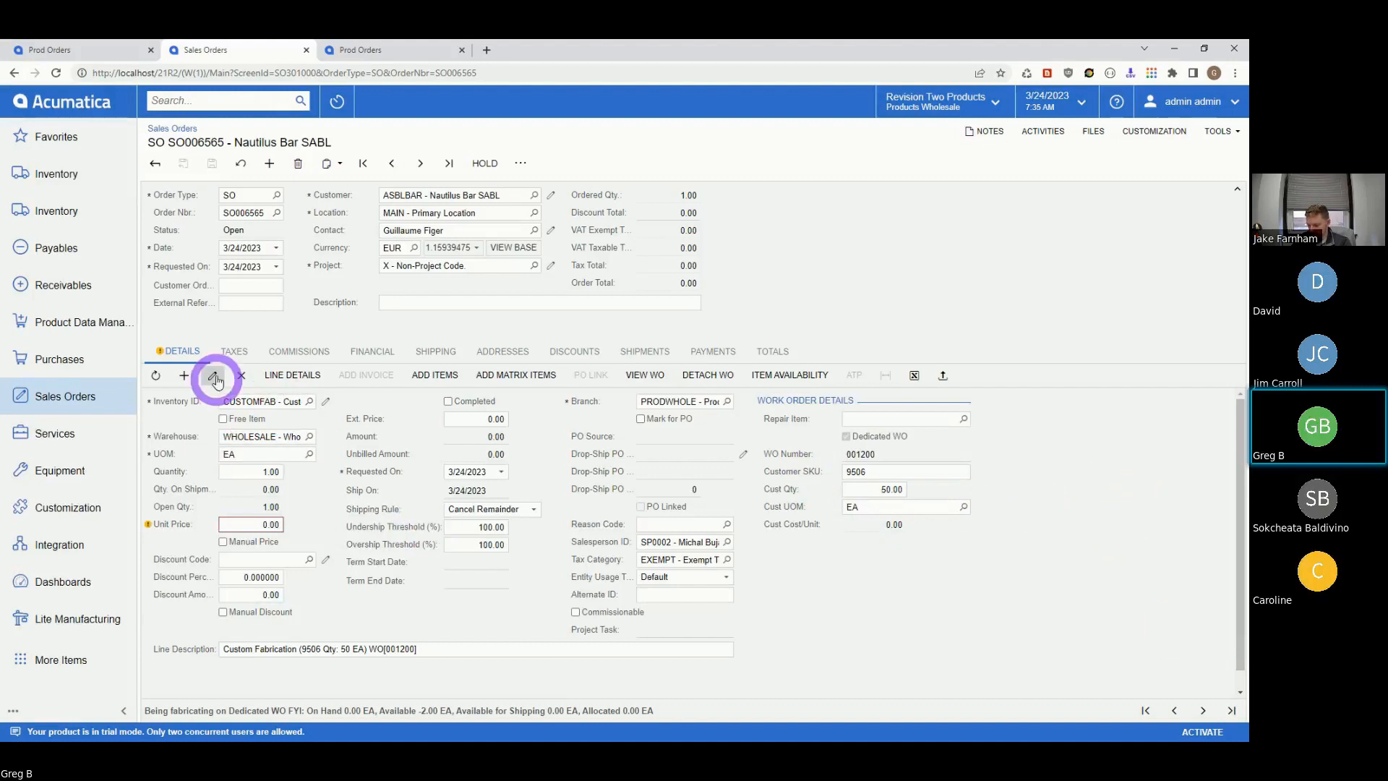
{"action": "left_click", "coordinate": [180, 352]}
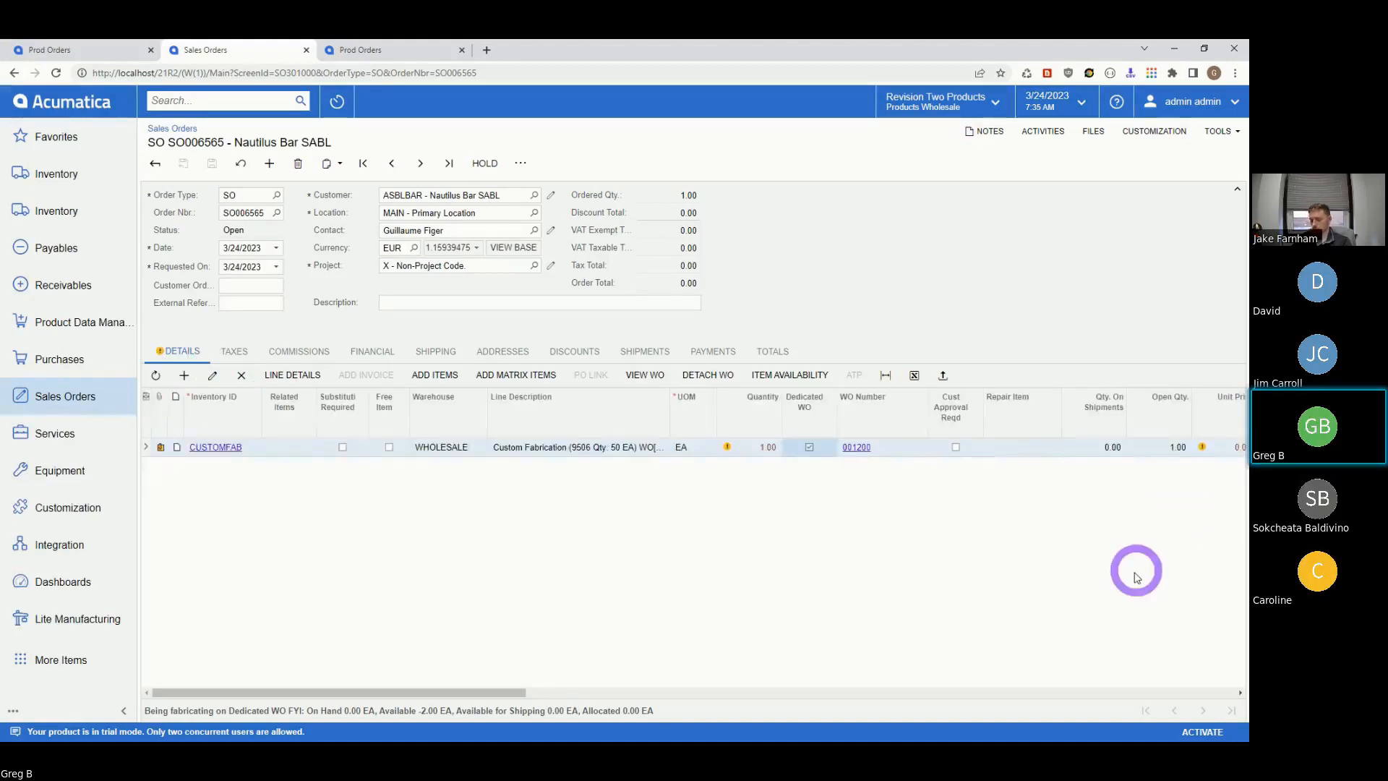
{"action": "left_click", "coordinate": [524, 165]}
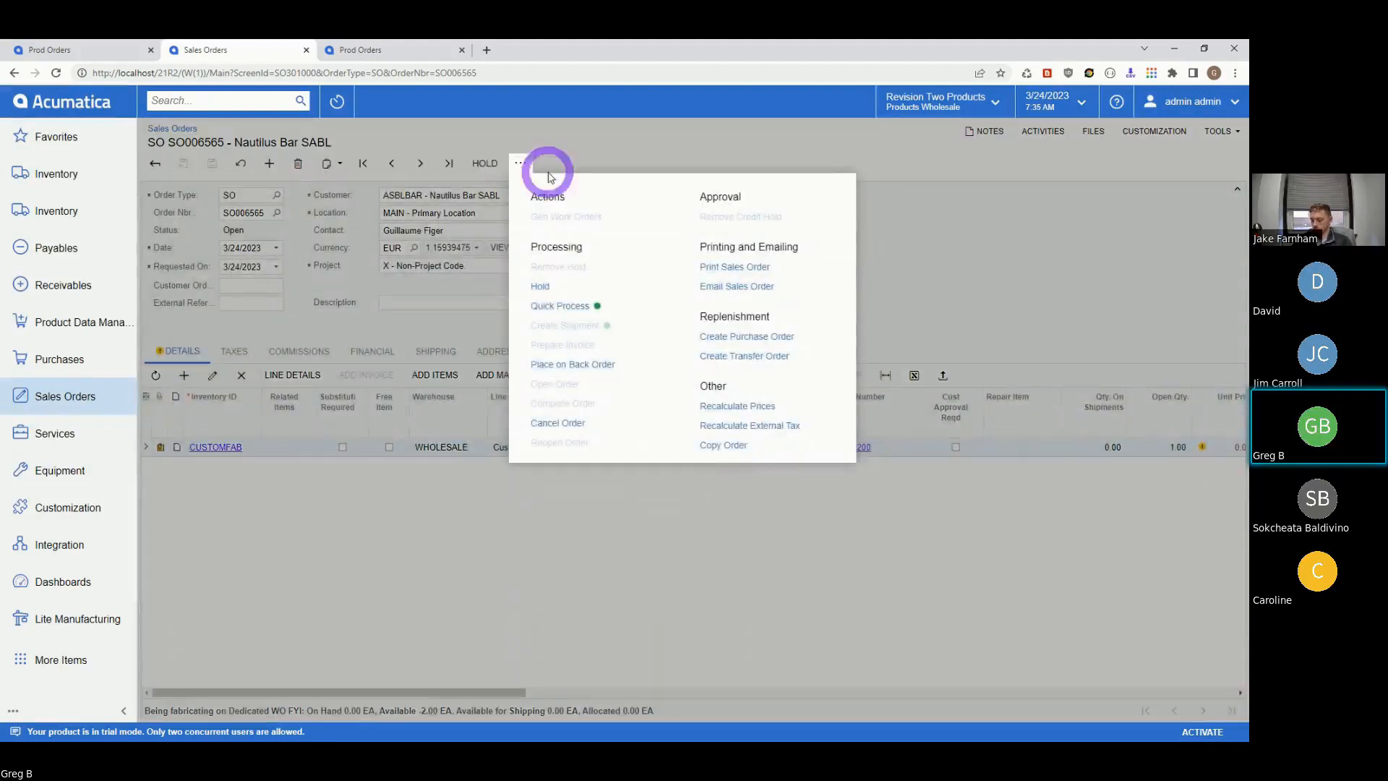
{"action": "left_click", "coordinate": [982, 540]}
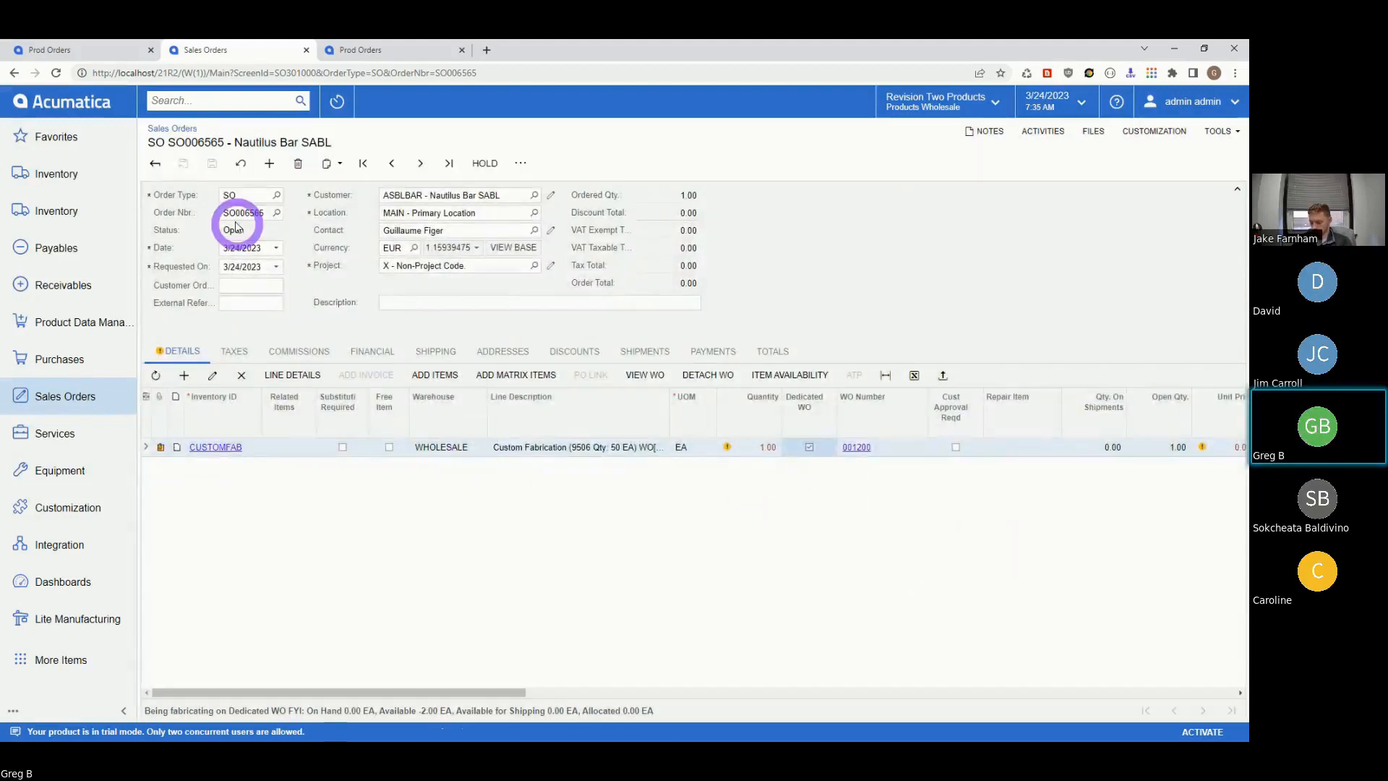
{"action": "left_click", "coordinate": [856, 448]}
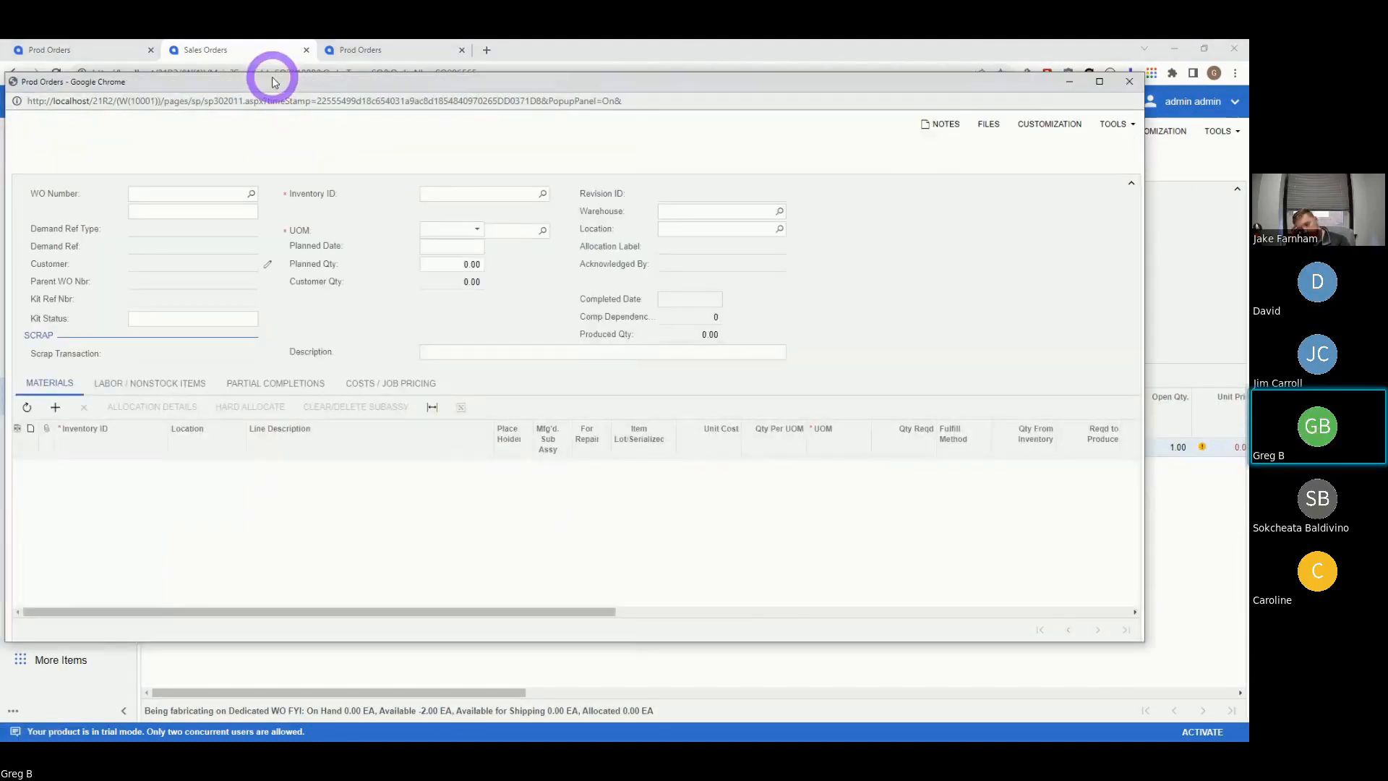
- Delete the NPS0602160 material line from production order 001200 and save
{"action": "left_click_drag", "start_coordinate": [272, 81], "coordinate": [337, 93]}
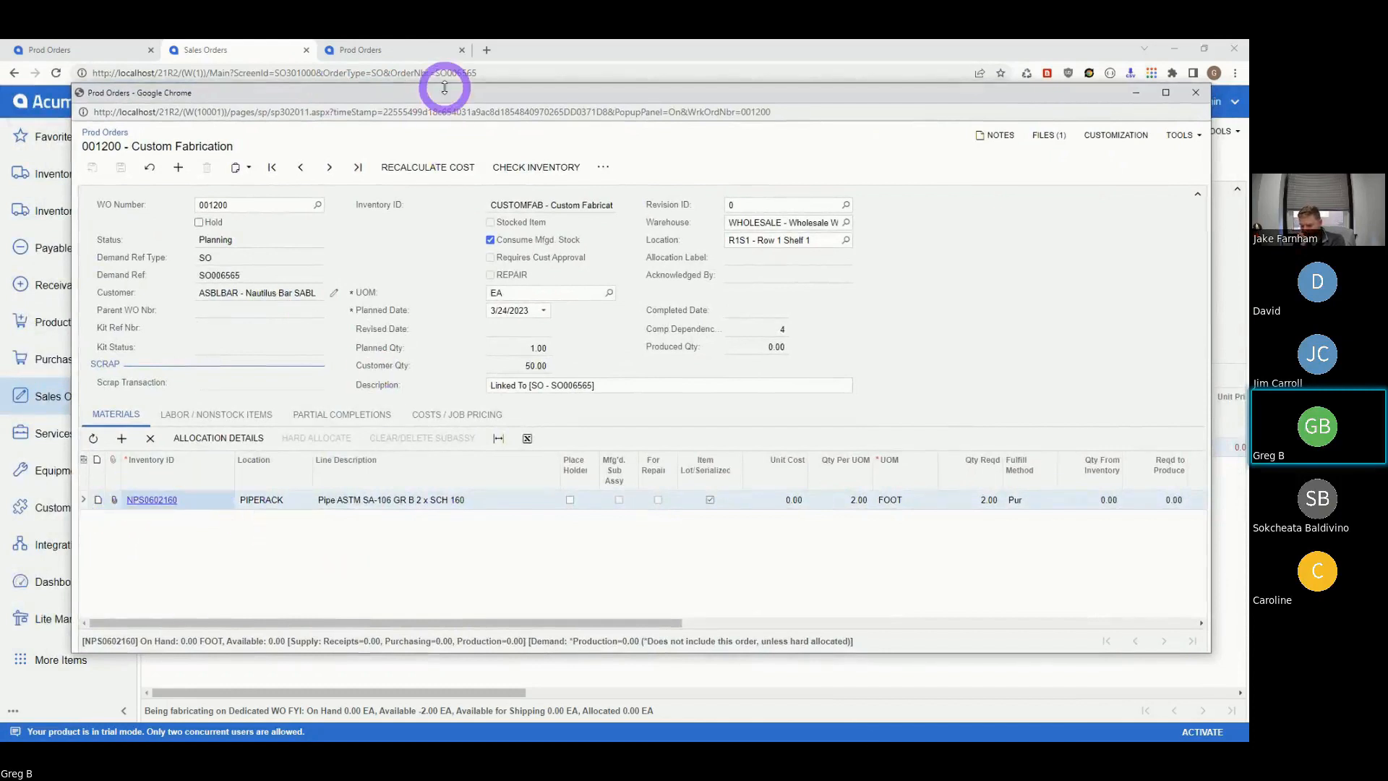
{"action": "mouse_move", "coordinate": [444, 87]}
{"action": "left_mouse_down"}
{"action": "mouse_move", "coordinate": [428, 84]}
{"action": "mouse_move", "coordinate": [473, 469]}
{"action": "mouse_move", "coordinate": [366, 600]}
{"action": "mouse_move", "coordinate": [482, 357]}
{"action": "mouse_move", "coordinate": [433, 72]}
{"action": "left_mouse_up"}
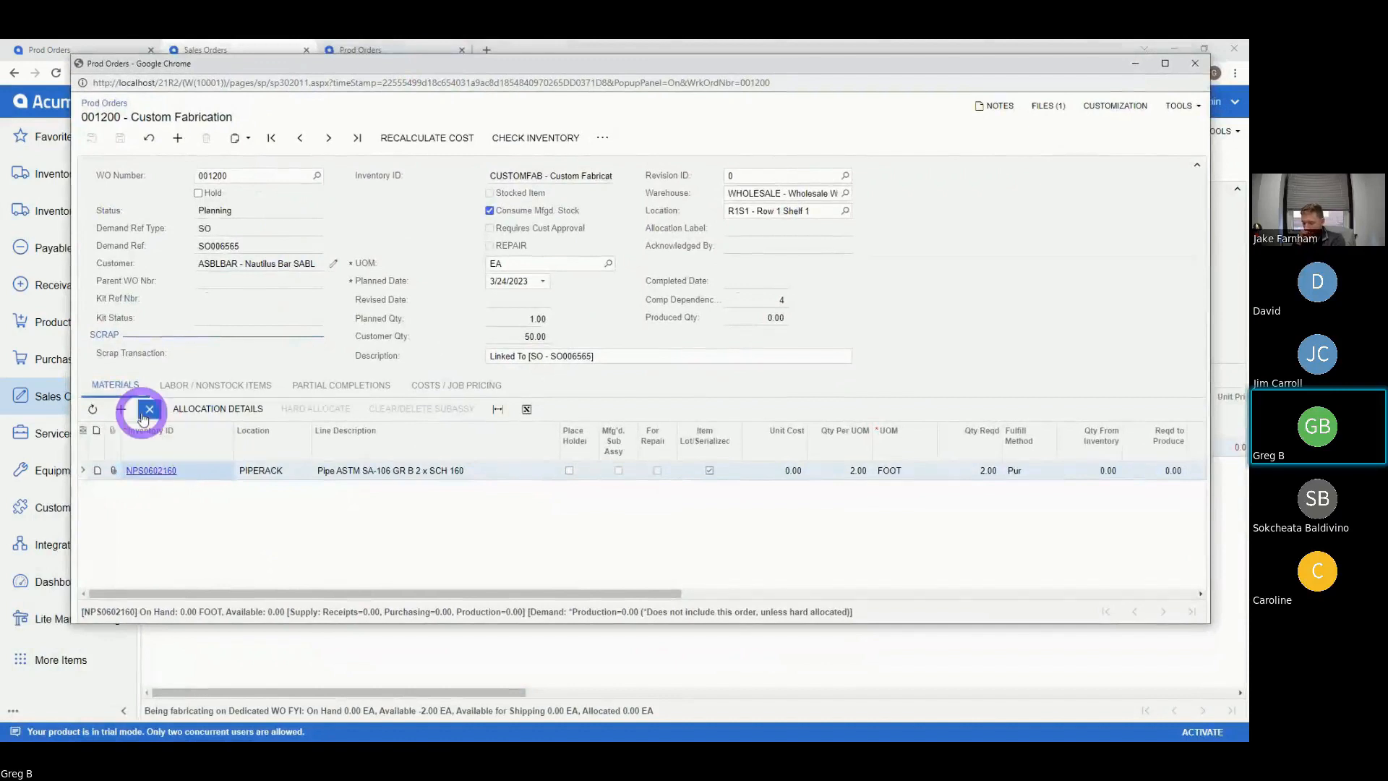
{"action": "left_click", "coordinate": [212, 387]}
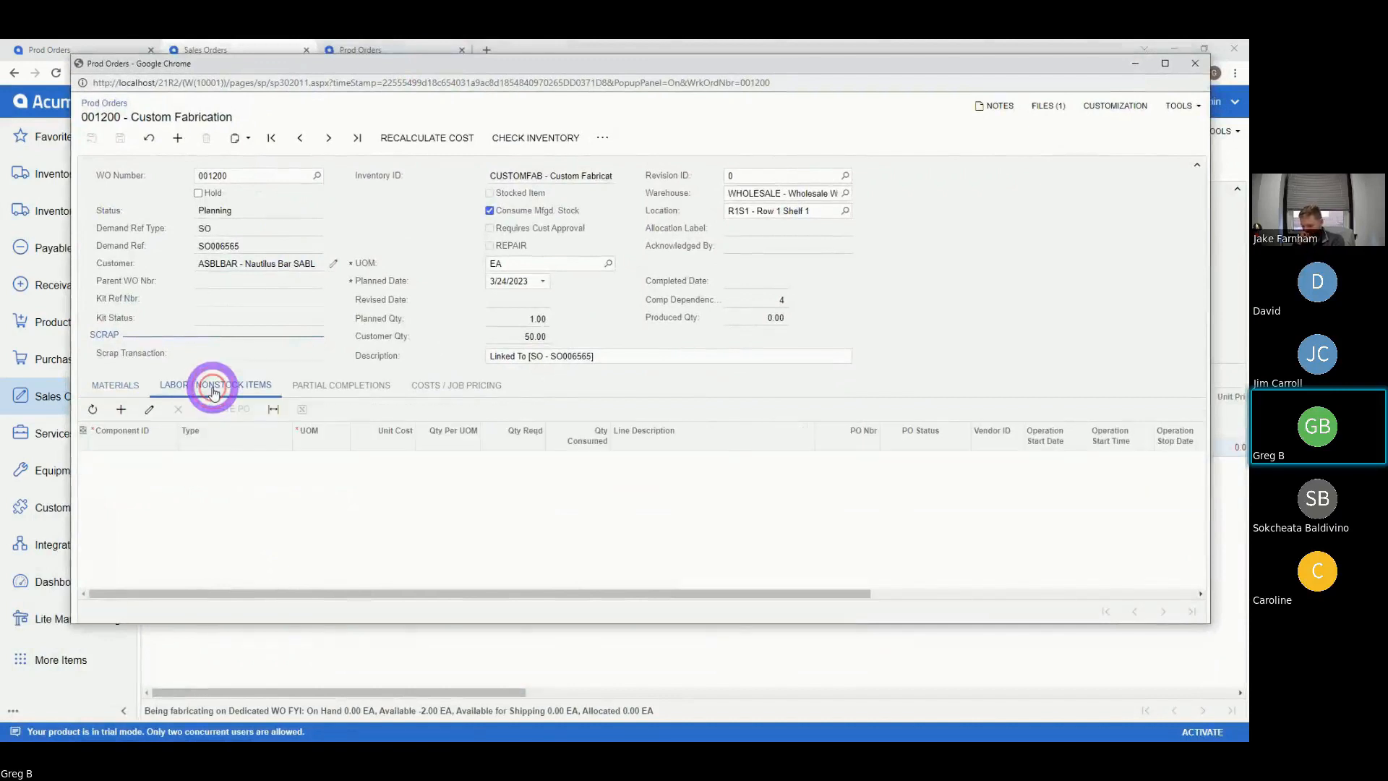
{"action": "left_click", "coordinate": [118, 388]}
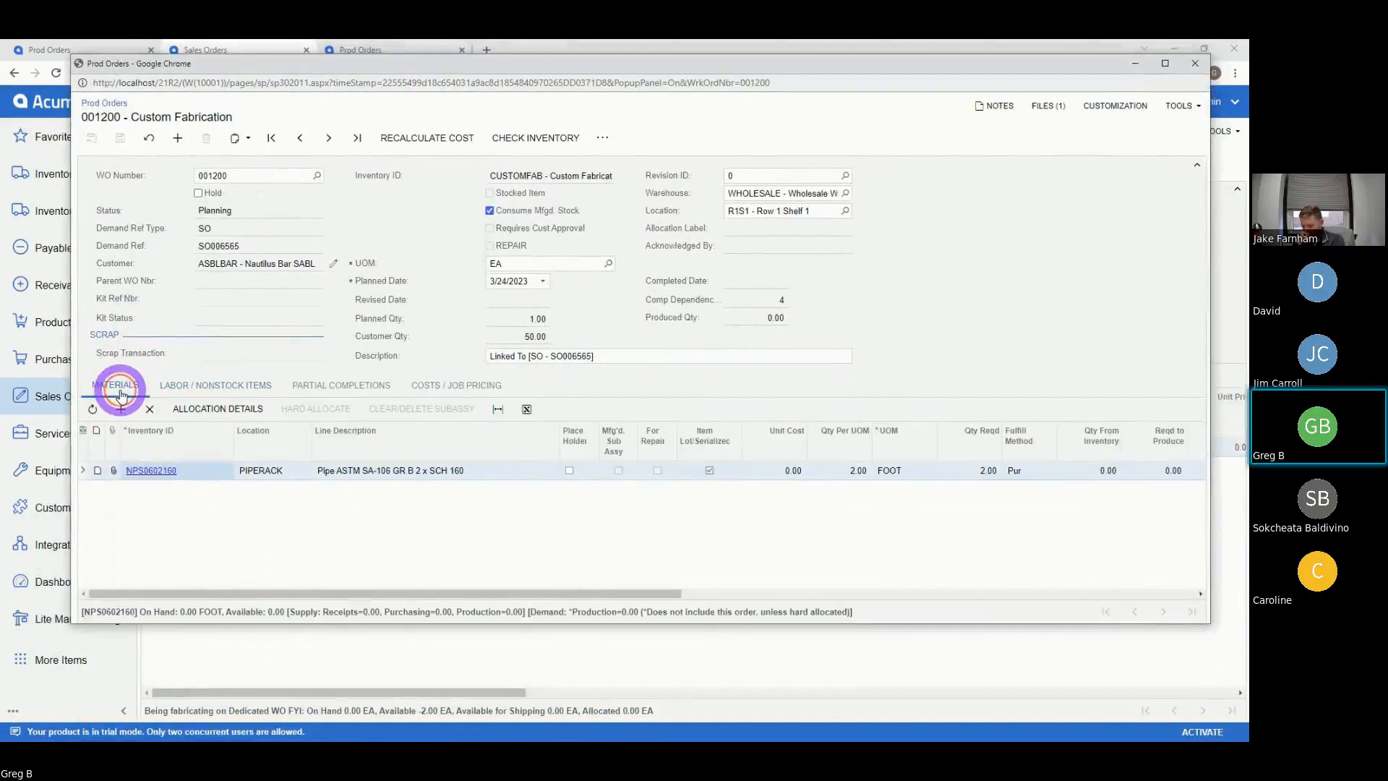
{"action": "left_click", "coordinate": [183, 471]}
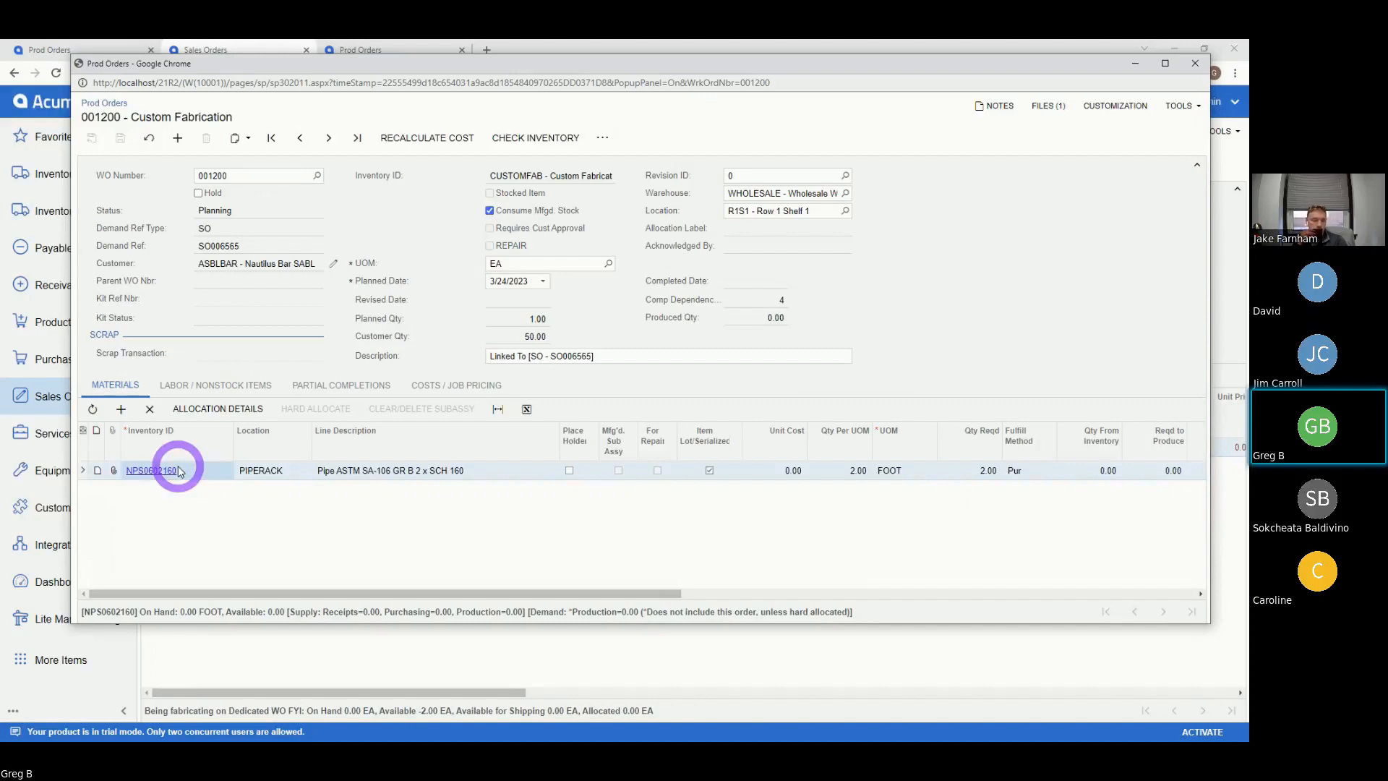
{"action": "left_click", "coordinate": [150, 409]}
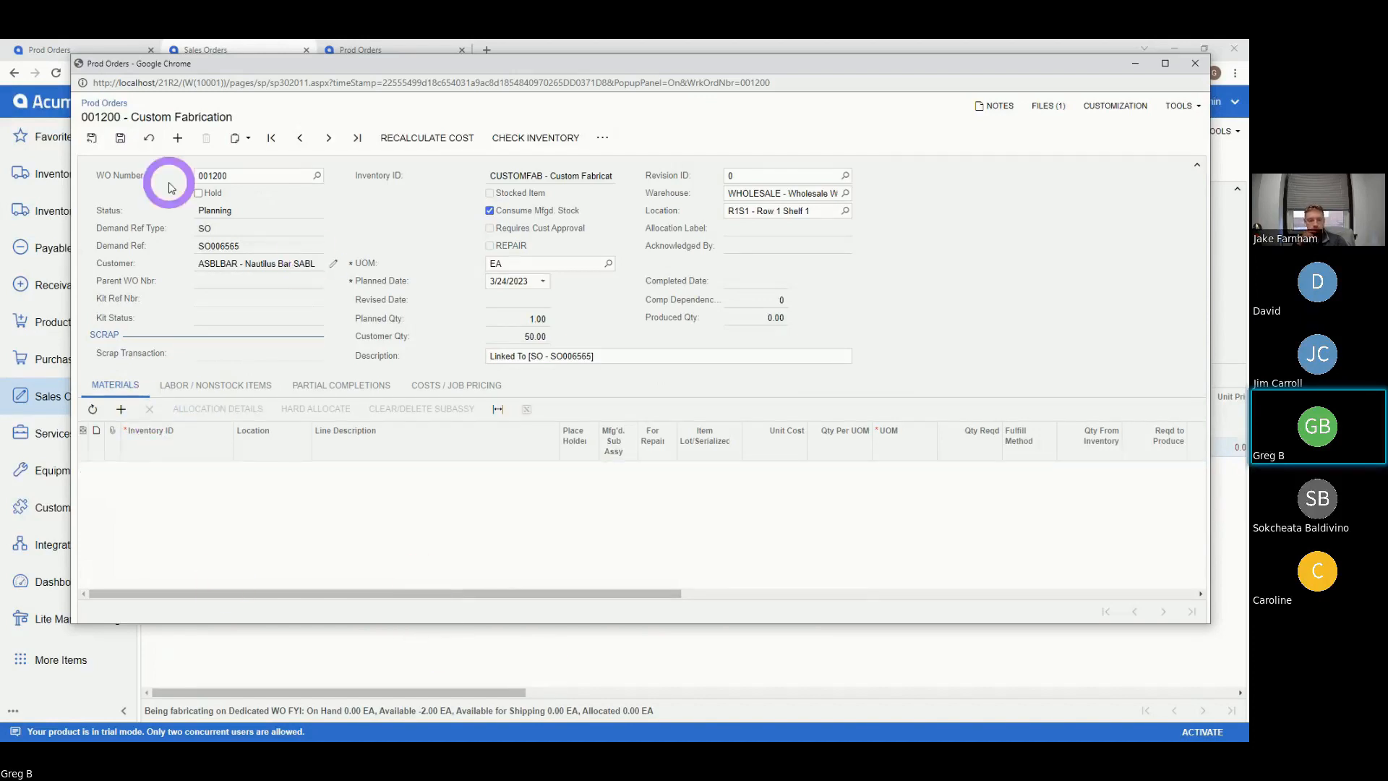
{"action": "left_click", "coordinate": [122, 140]}
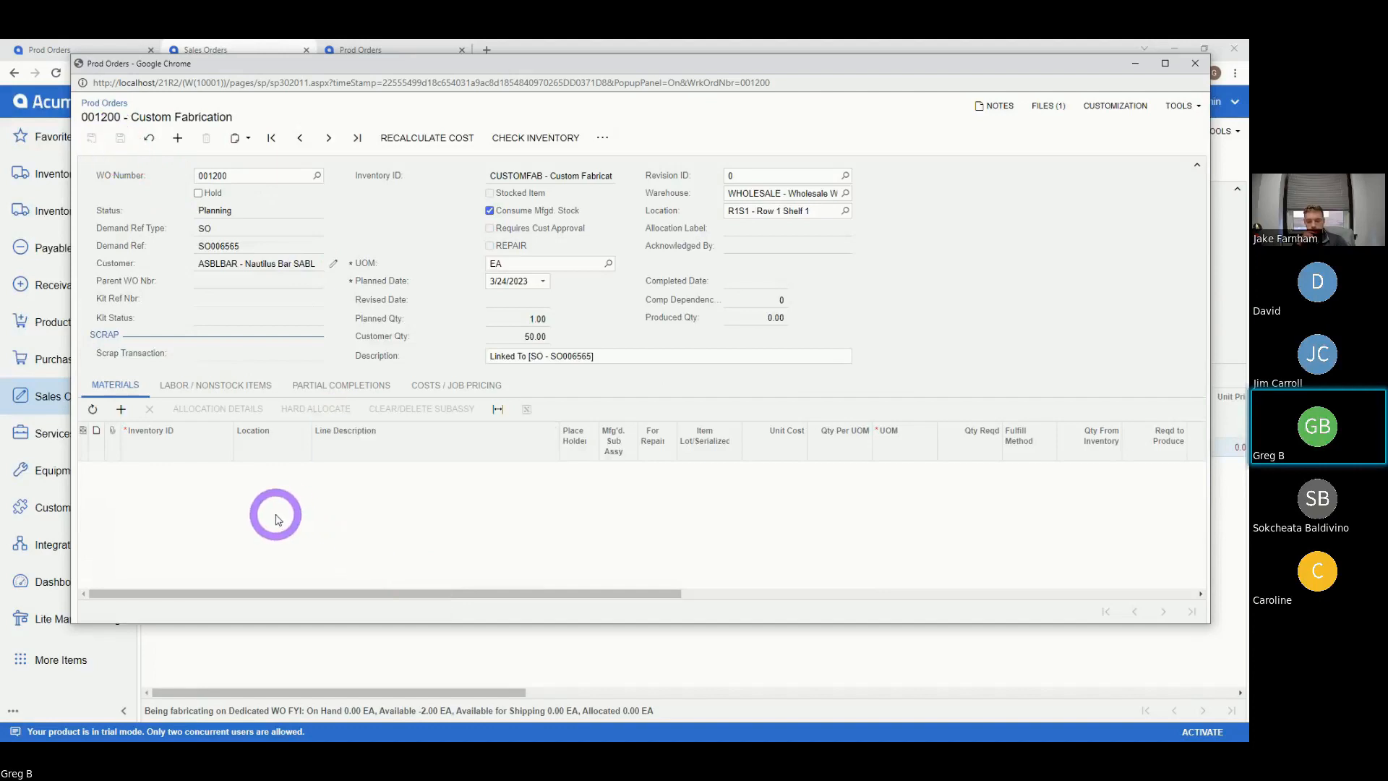
{"action": "left_click", "coordinate": [210, 383]}
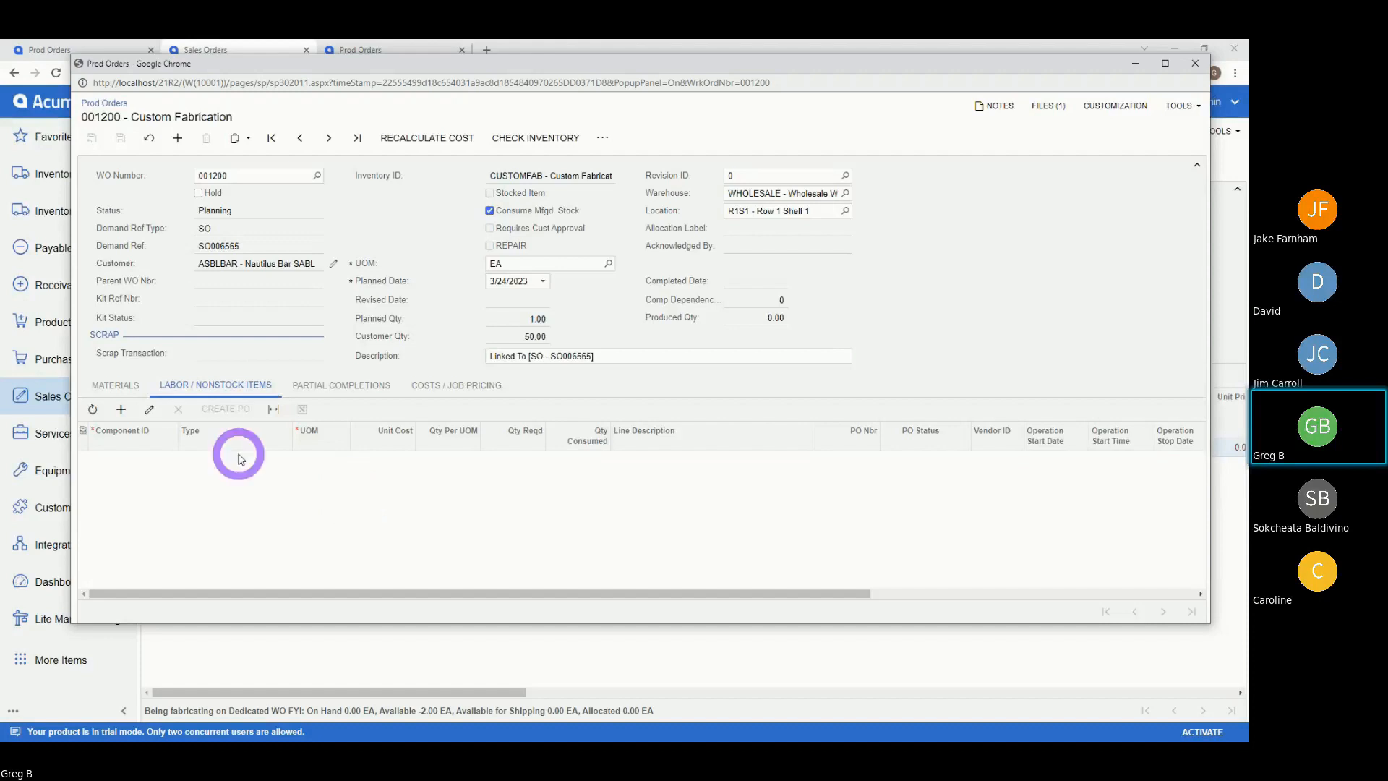
- Import the TMPXXLVES large vessel template into production order 001200
{"action": "left_click", "coordinate": [605, 142]}
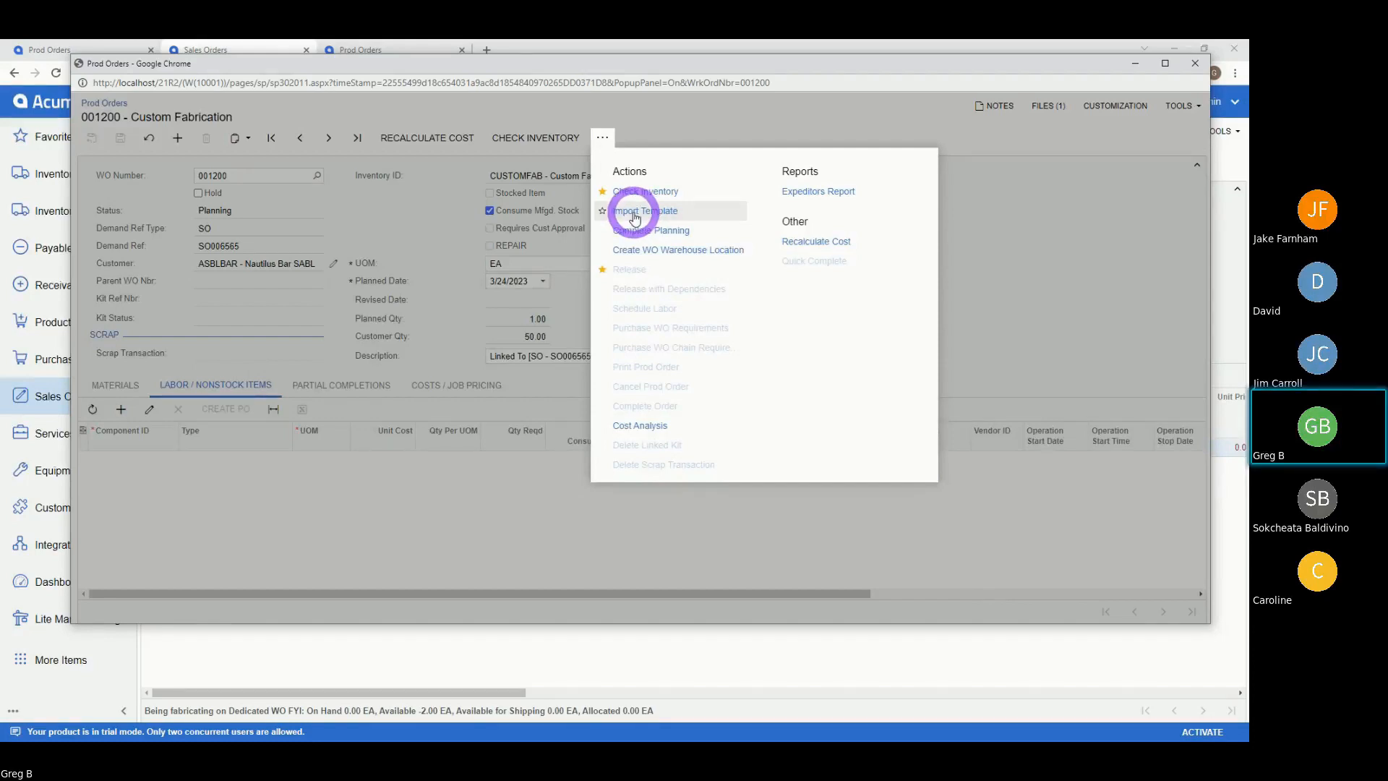
{"action": "left_click", "coordinate": [636, 217]}
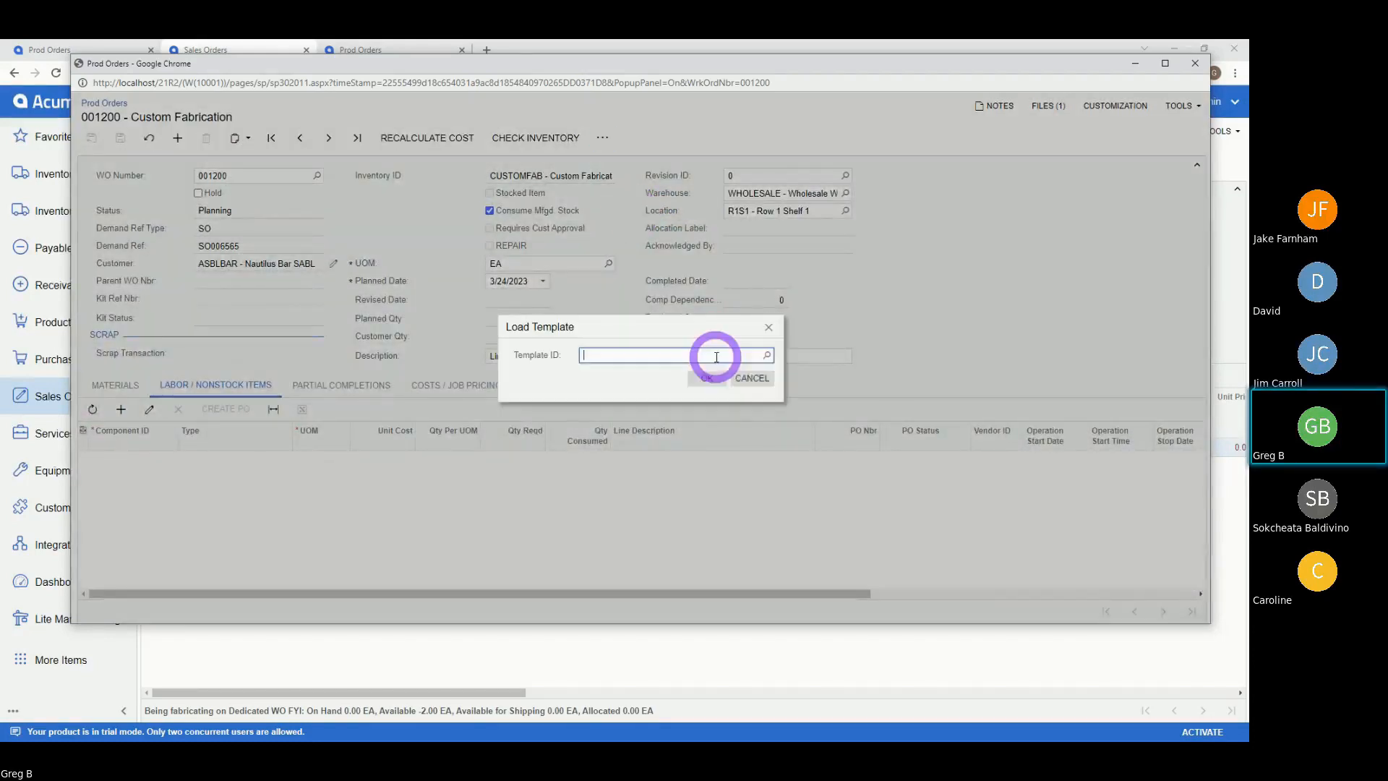
{"action": "left_click", "coordinate": [766, 353]}
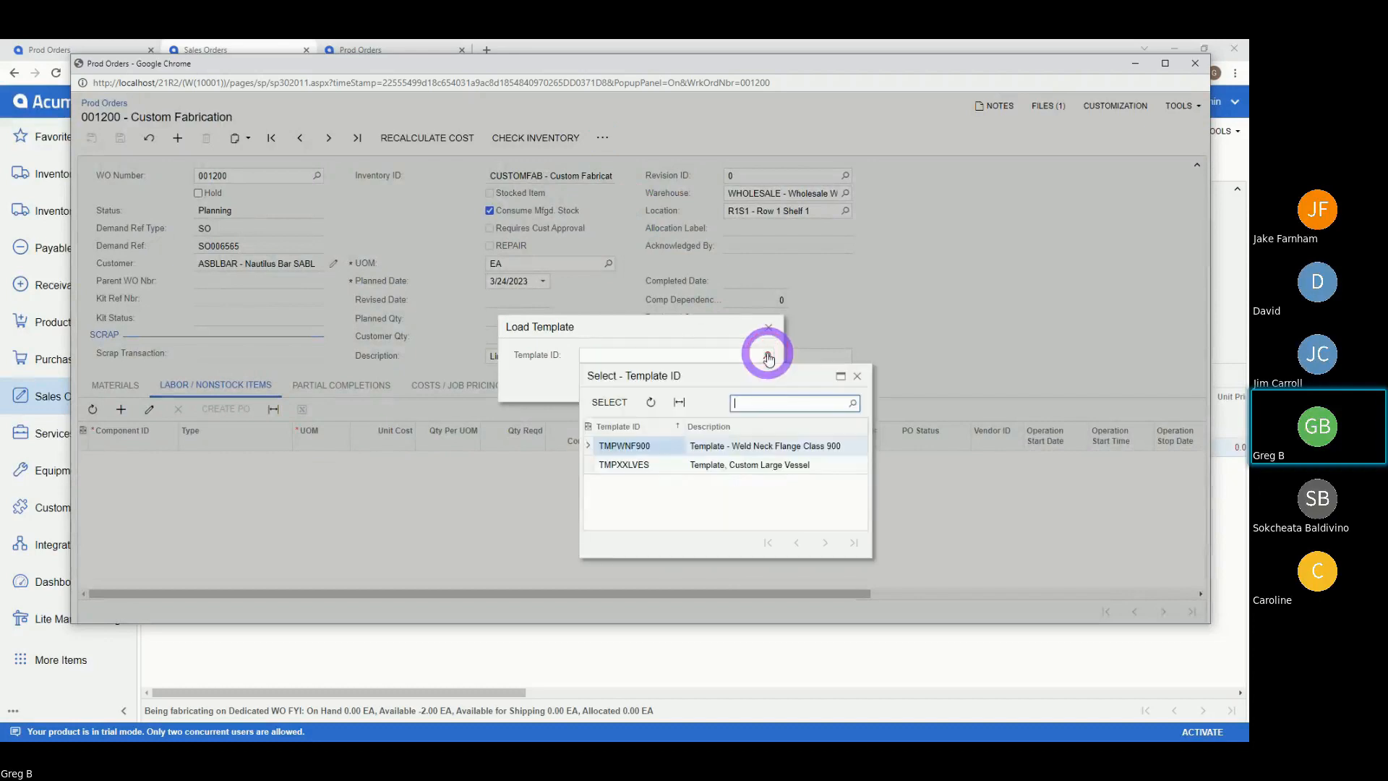
{"action": "left_click", "coordinate": [648, 466]}
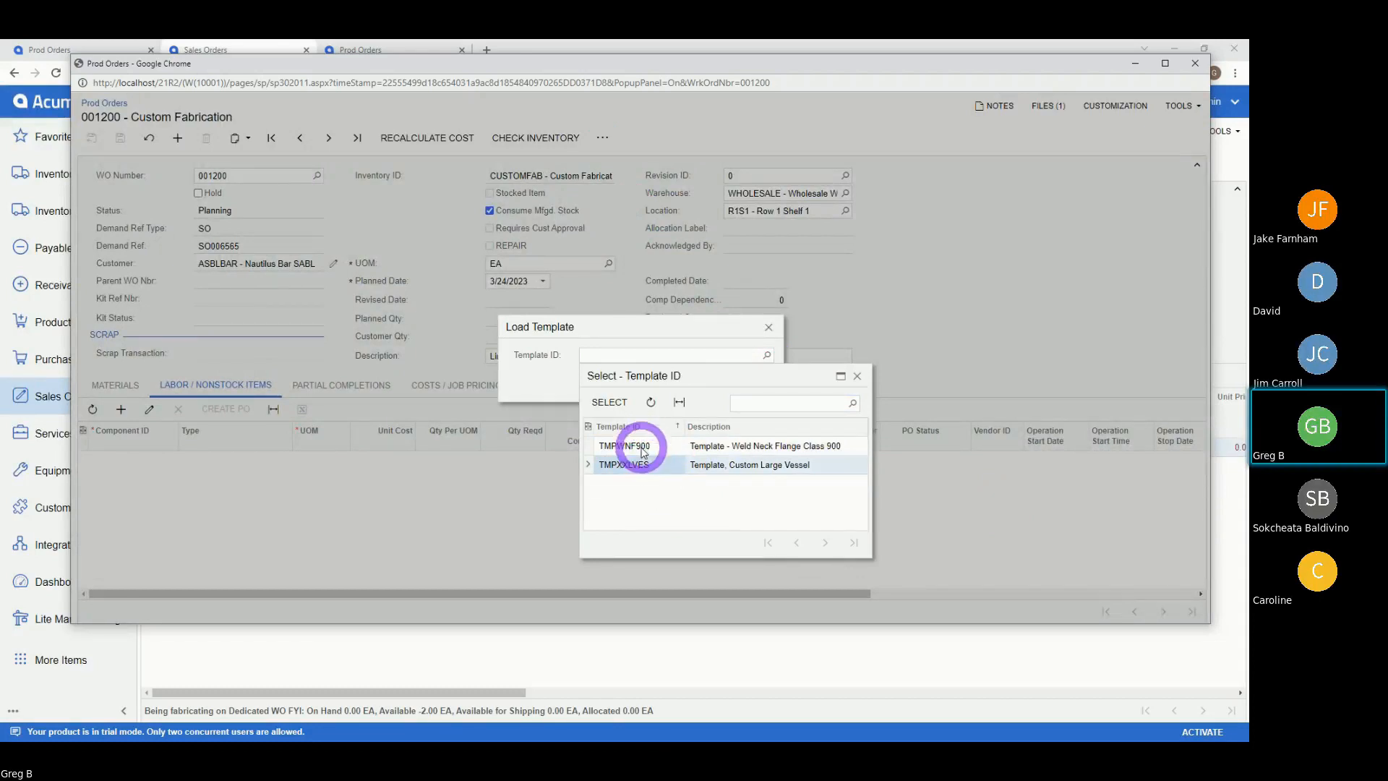
{"action": "left_click", "coordinate": [605, 401]}
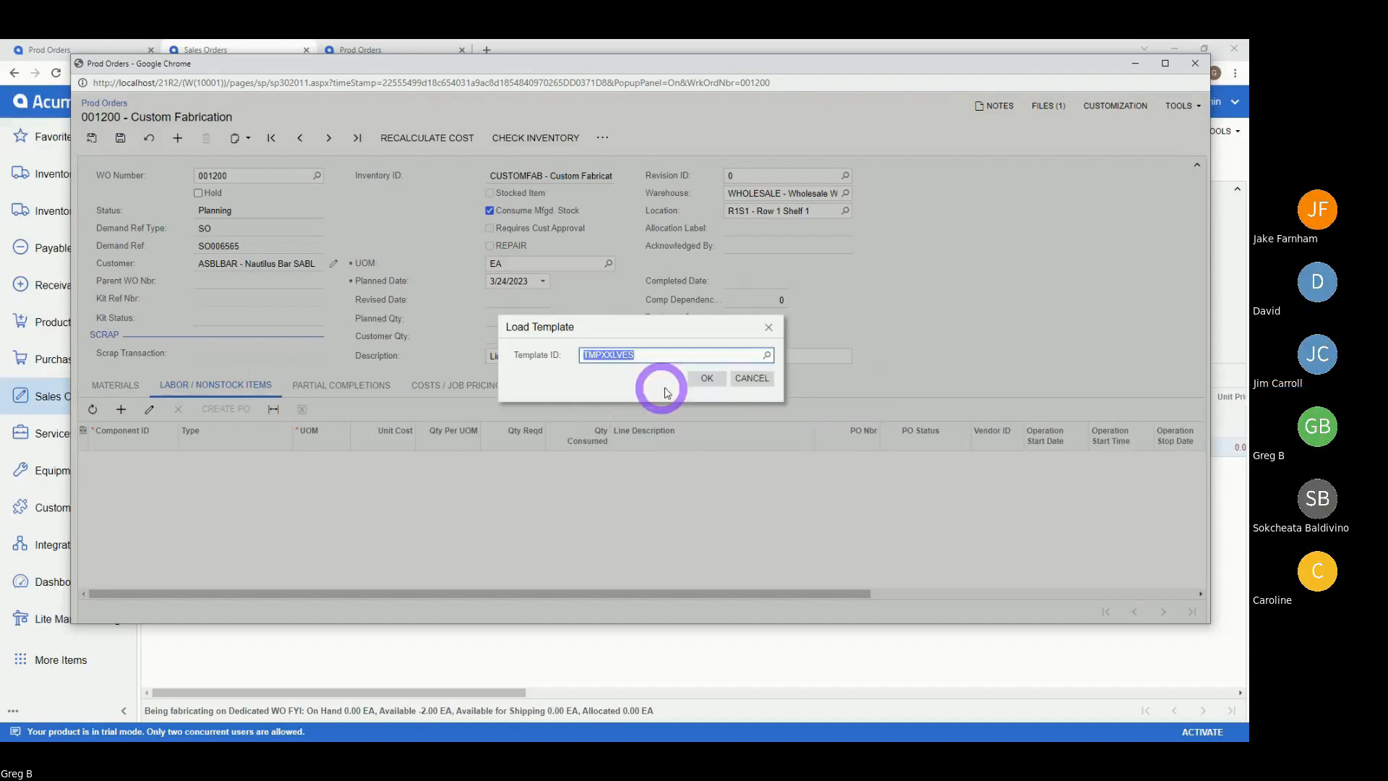
{"action": "left_click", "coordinate": [706, 377]}
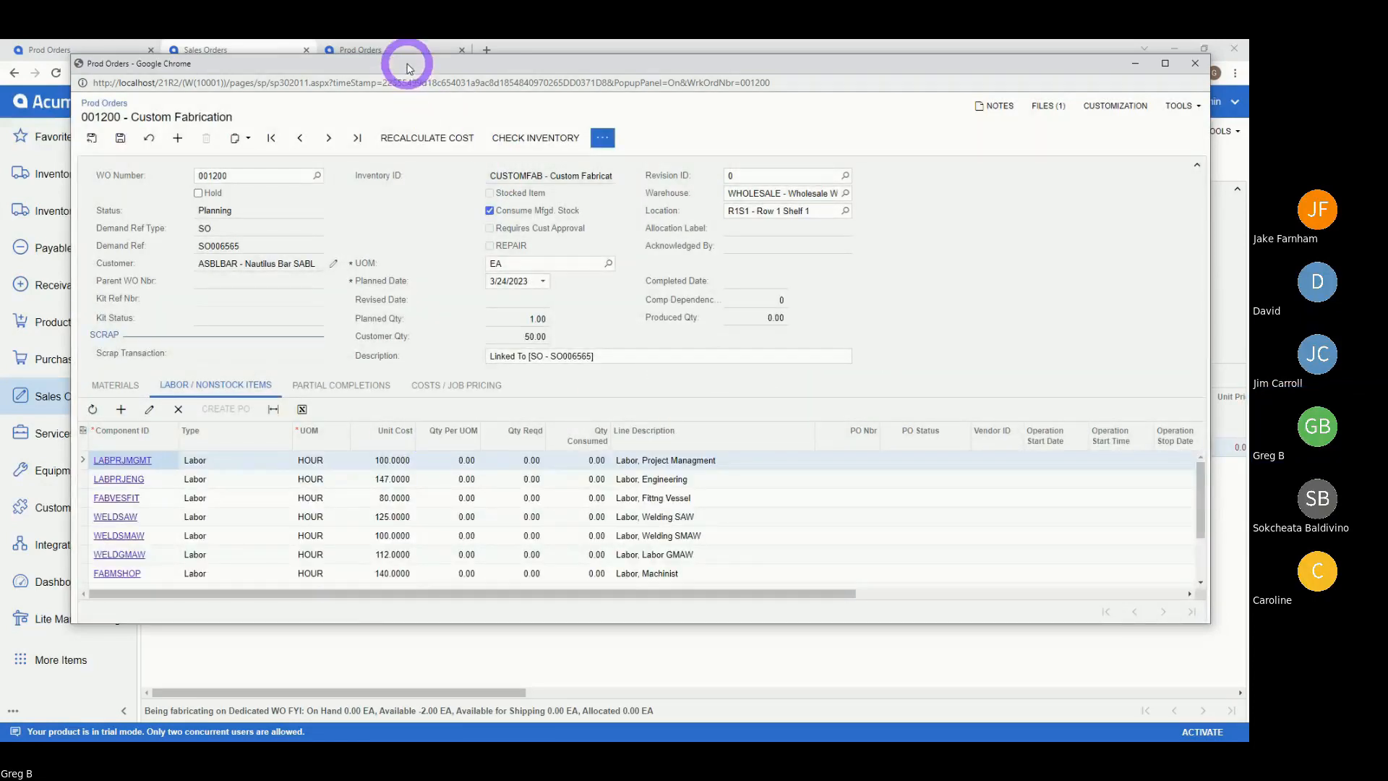
- Set Qty Per UOM to 4 hours for WELDSAW and 1 hour for FABMSHOP
{"action": "left_click_drag", "start_coordinate": [410, 59], "coordinate": [357, 56]}
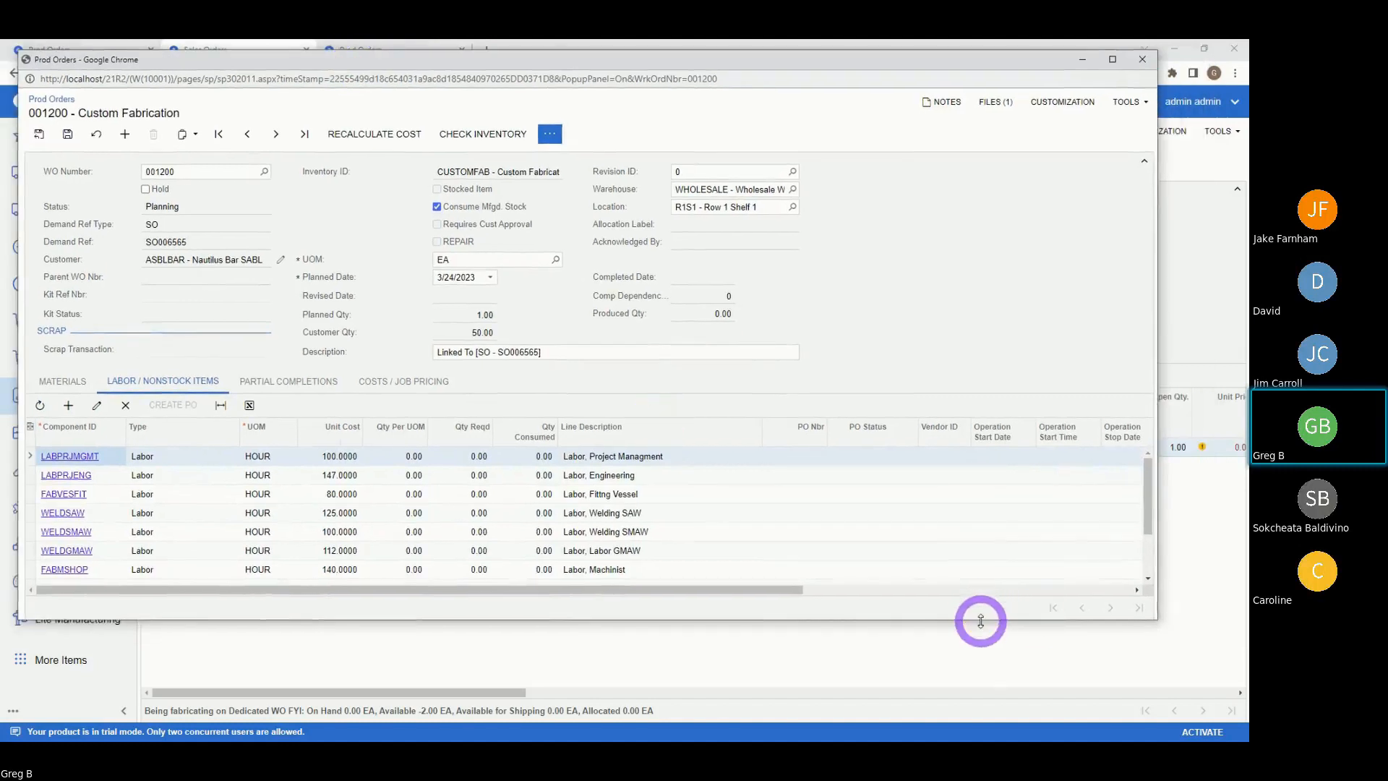
{"action": "left_click_drag", "start_coordinate": [979, 620], "coordinate": [985, 687]}
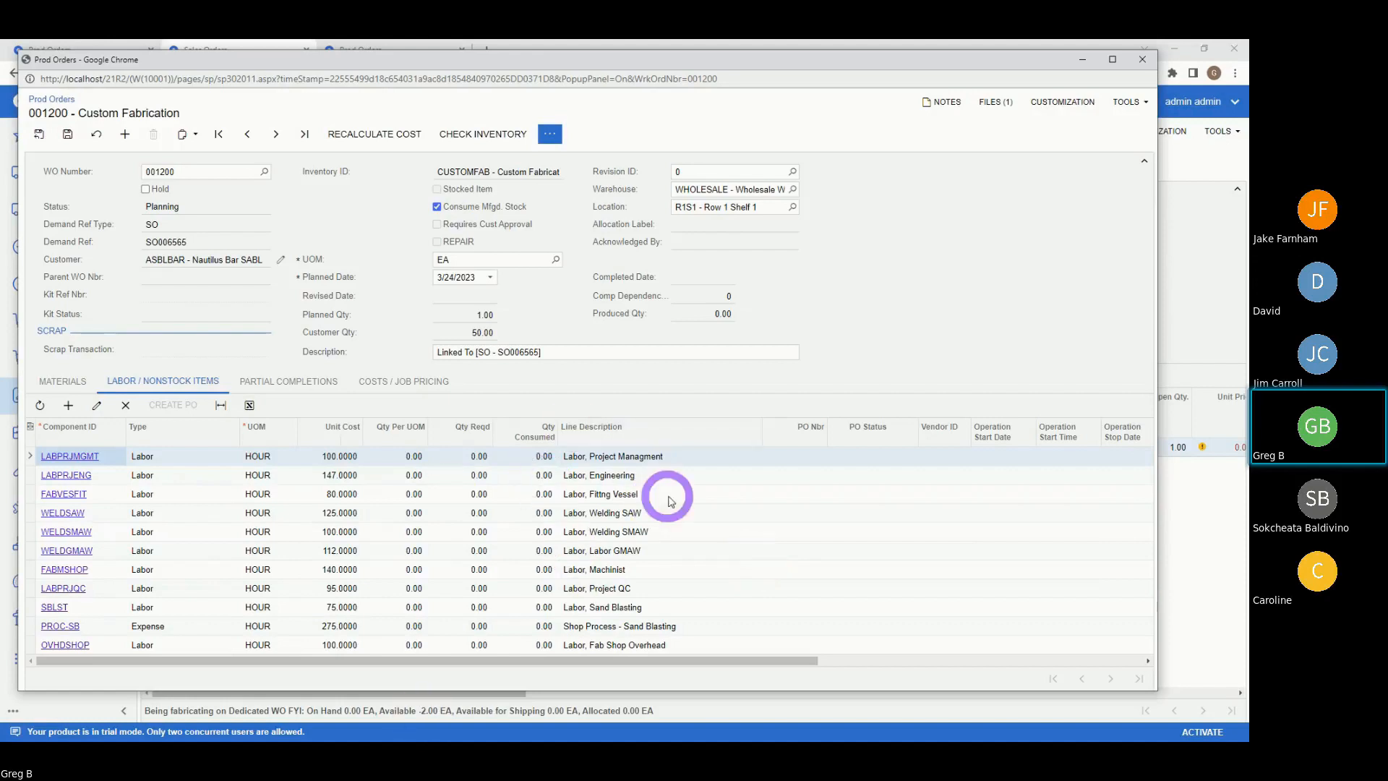
{"action": "left_click", "coordinate": [405, 514]}
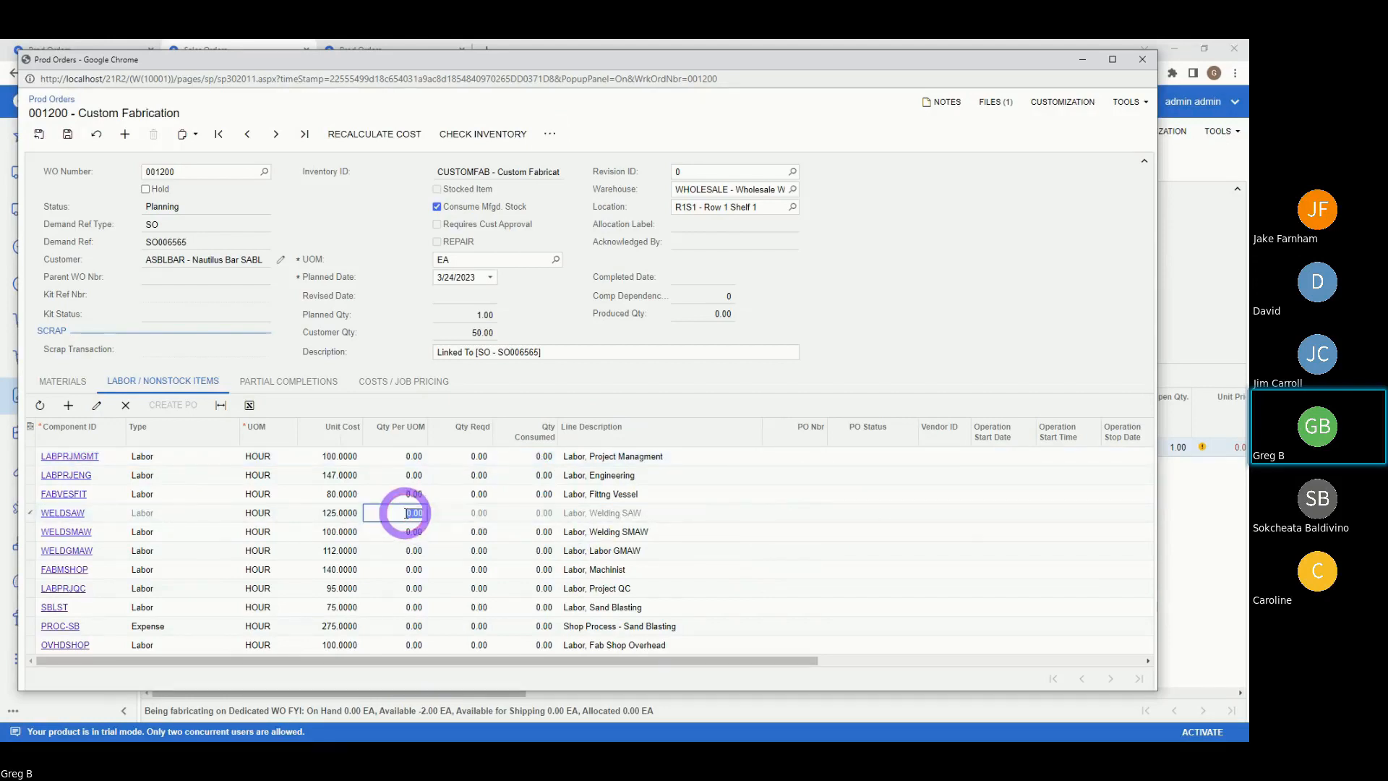
{"action": "type", "text": "4"}
{"action": "key", "text": "Tab"}
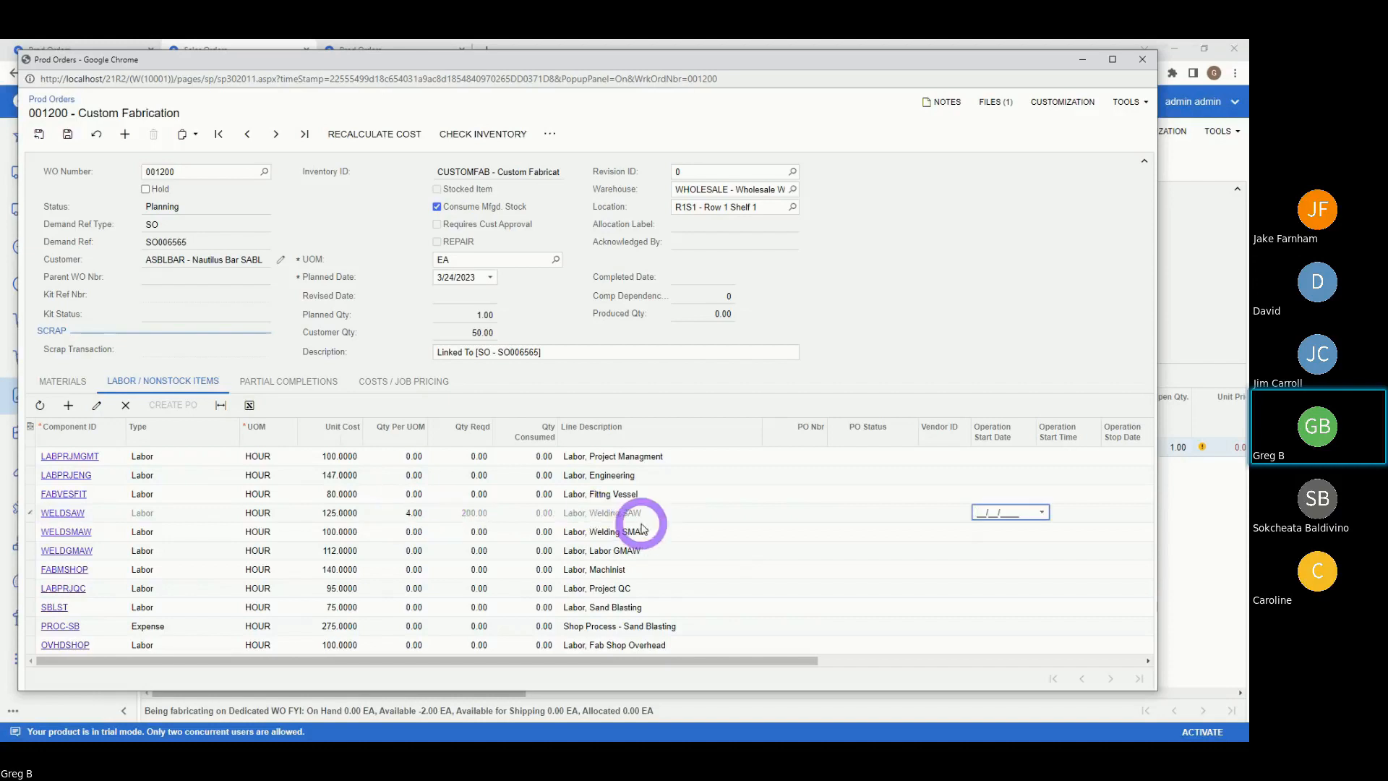
{"action": "left_click", "coordinate": [405, 571]}
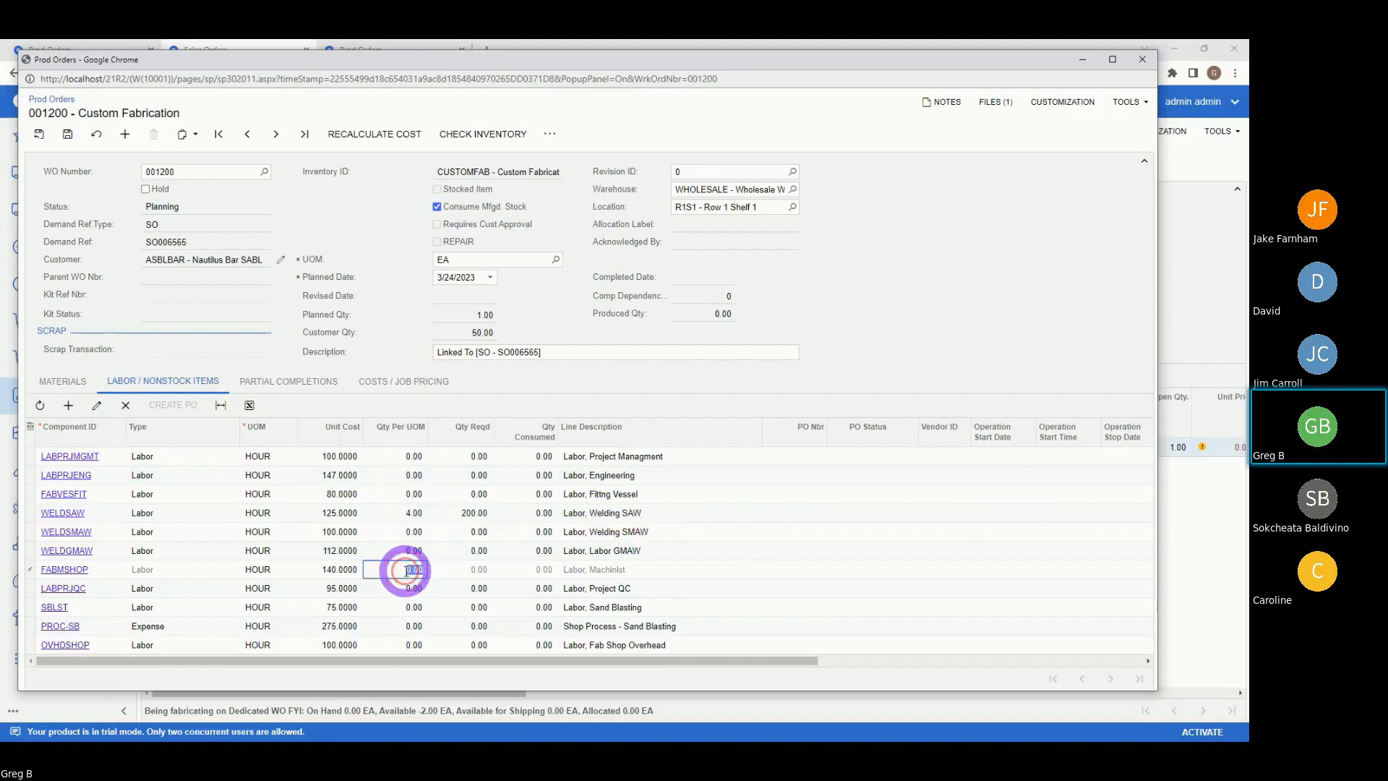
{"action": "type", "text": "1"}
{"action": "left_click", "coordinate": [489, 566]}
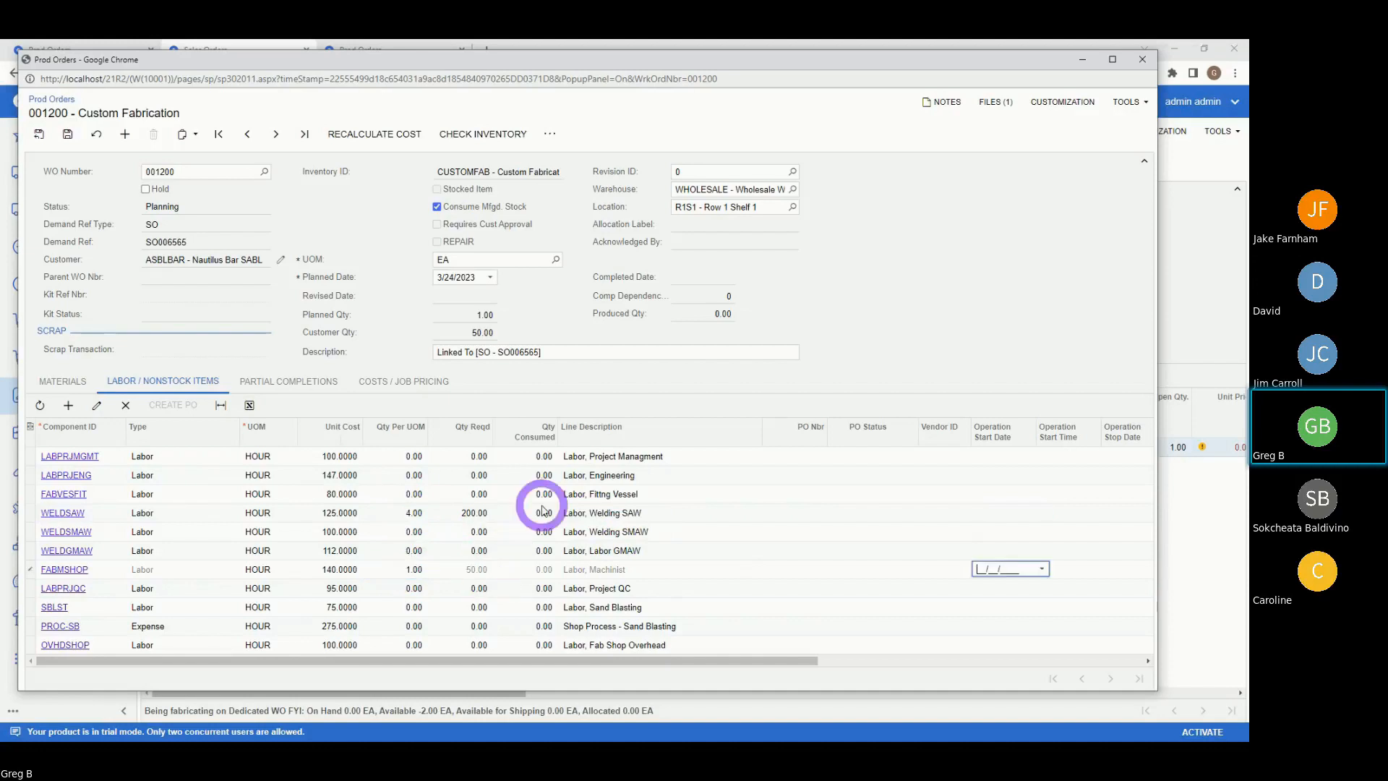
- Delete the project management and engineering labor lines and save the order
{"action": "left_click", "coordinate": [504, 456]}
{"action": "left_click", "coordinate": [99, 409]}
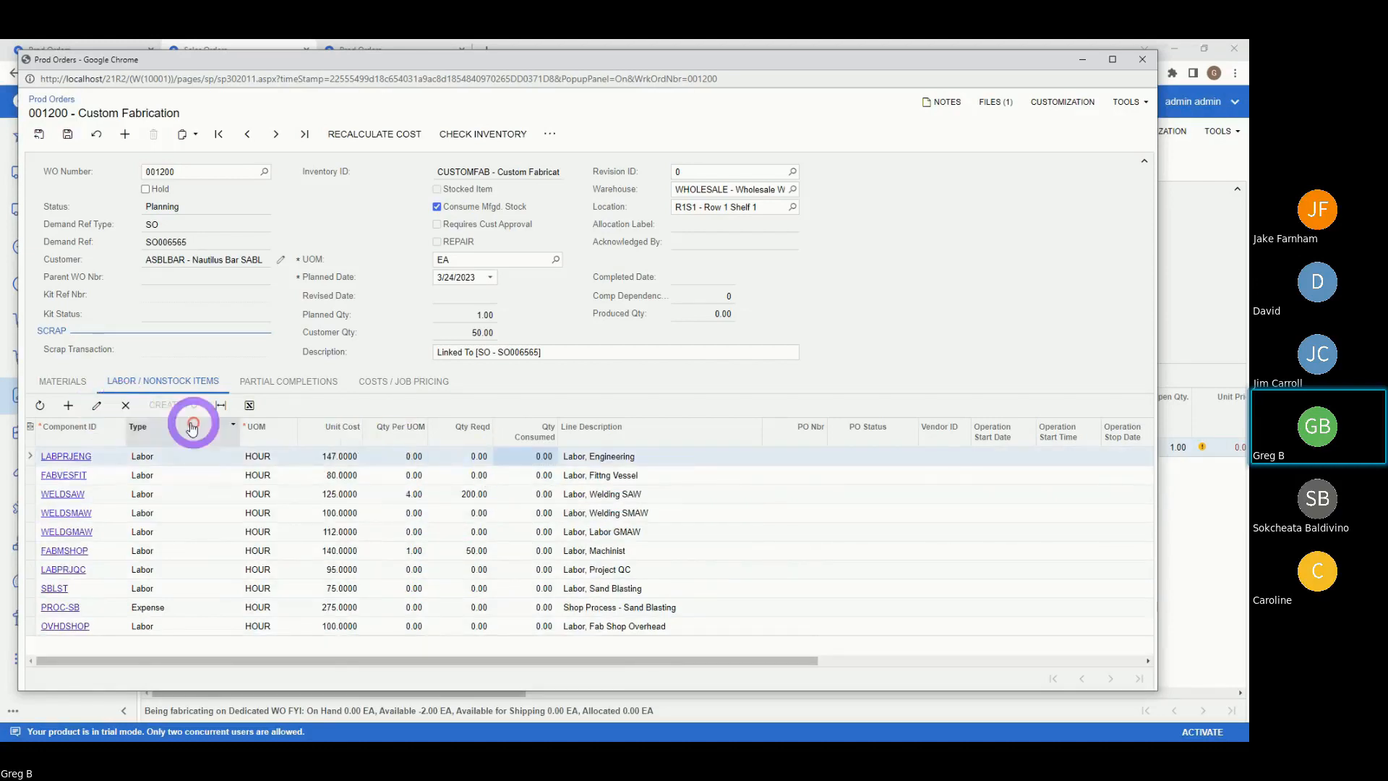
{"action": "left_click", "coordinate": [125, 405]}
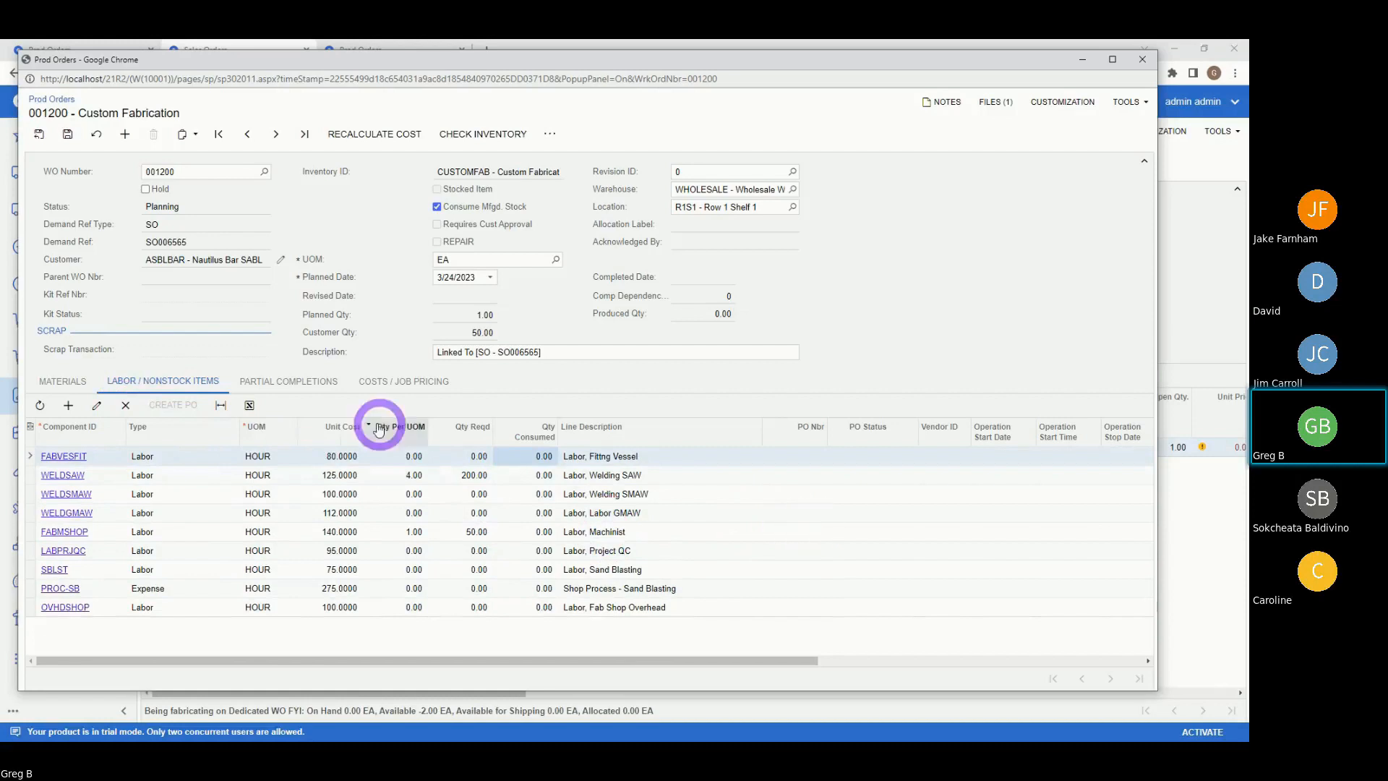
{"action": "left_click", "coordinate": [67, 135]}
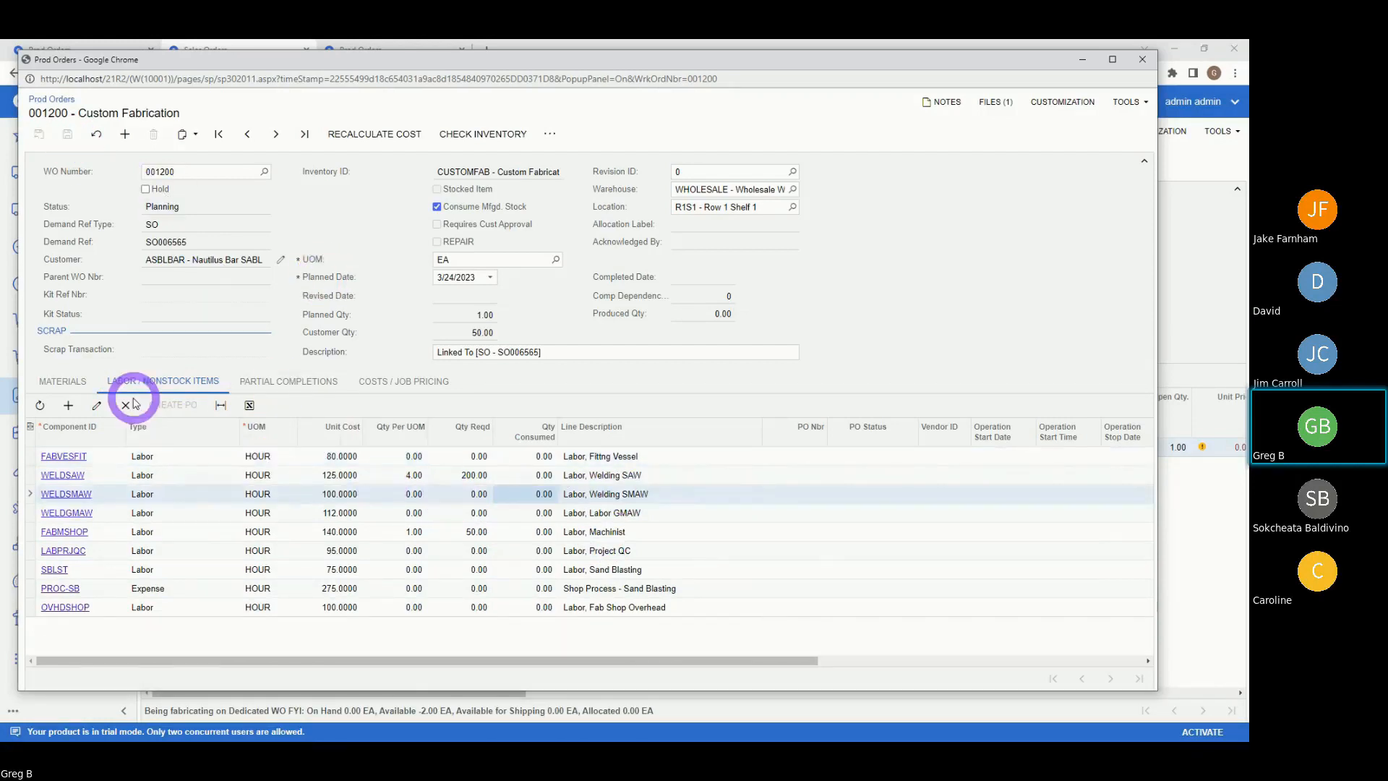
- Load the TMPWNF900 template's weld neck flange materials into order 001200 and save
{"action": "left_click", "coordinate": [44, 388]}
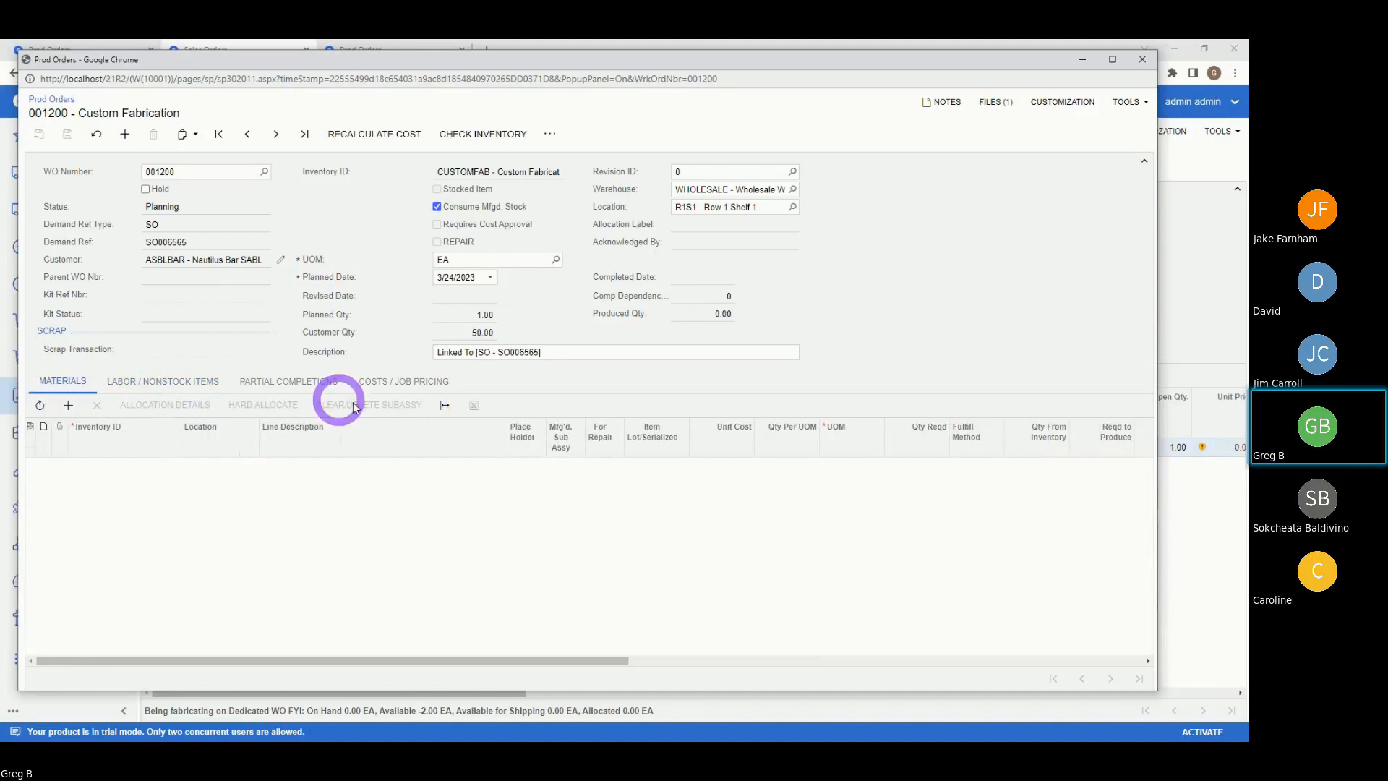
{"action": "left_click", "coordinate": [547, 135]}
{"action": "left_click", "coordinate": [621, 230]}
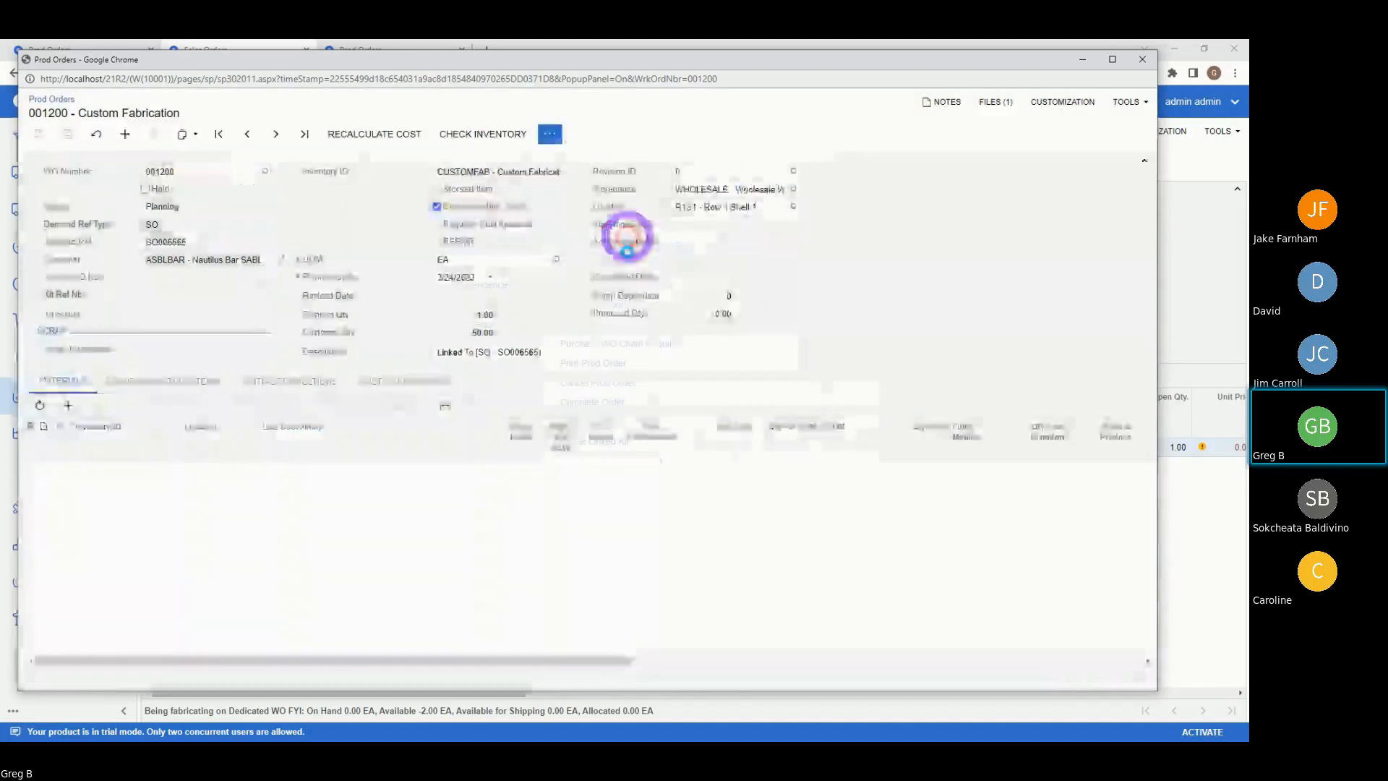
{"action": "left_click", "coordinate": [714, 386]}
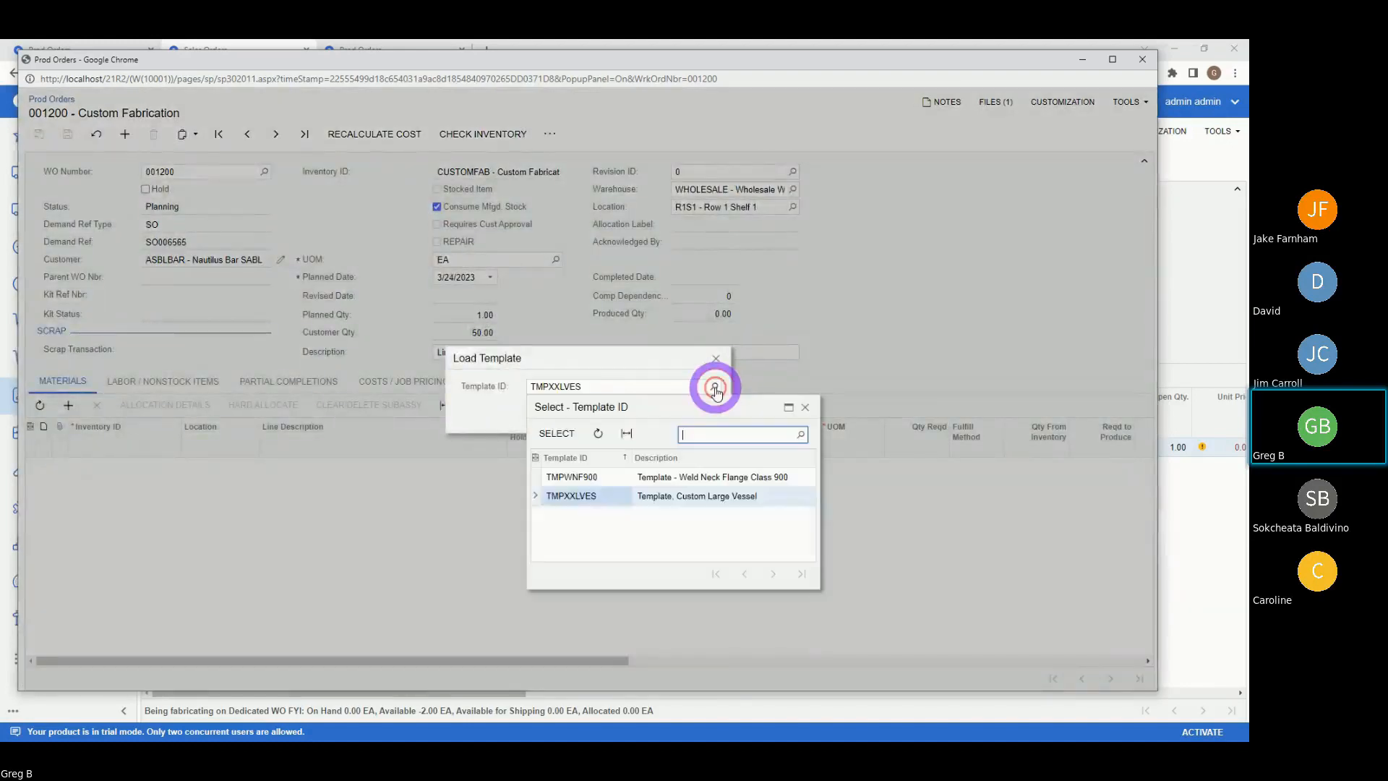
{"action": "left_click", "coordinate": [571, 477]}
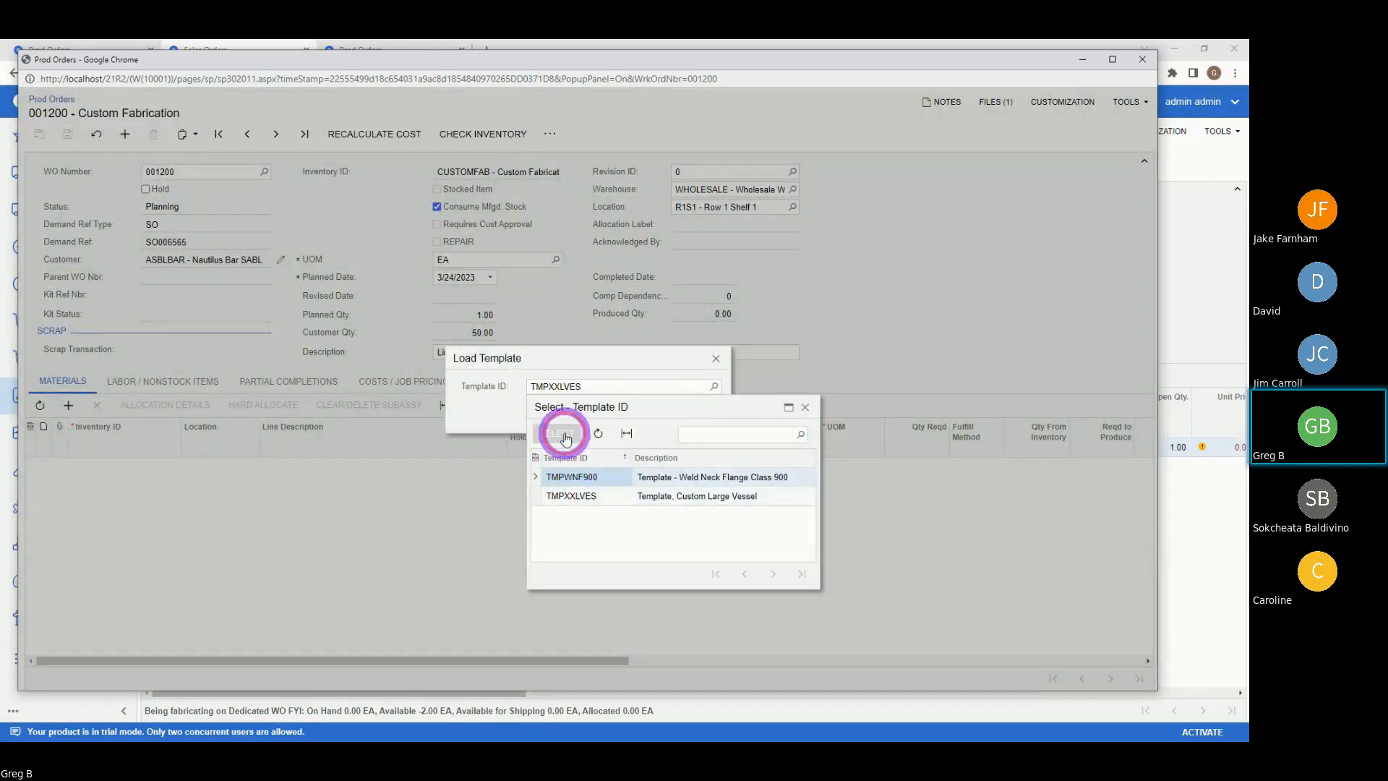
{"action": "left_click", "coordinate": [556, 433]}
{"action": "left_click", "coordinate": [654, 409]}
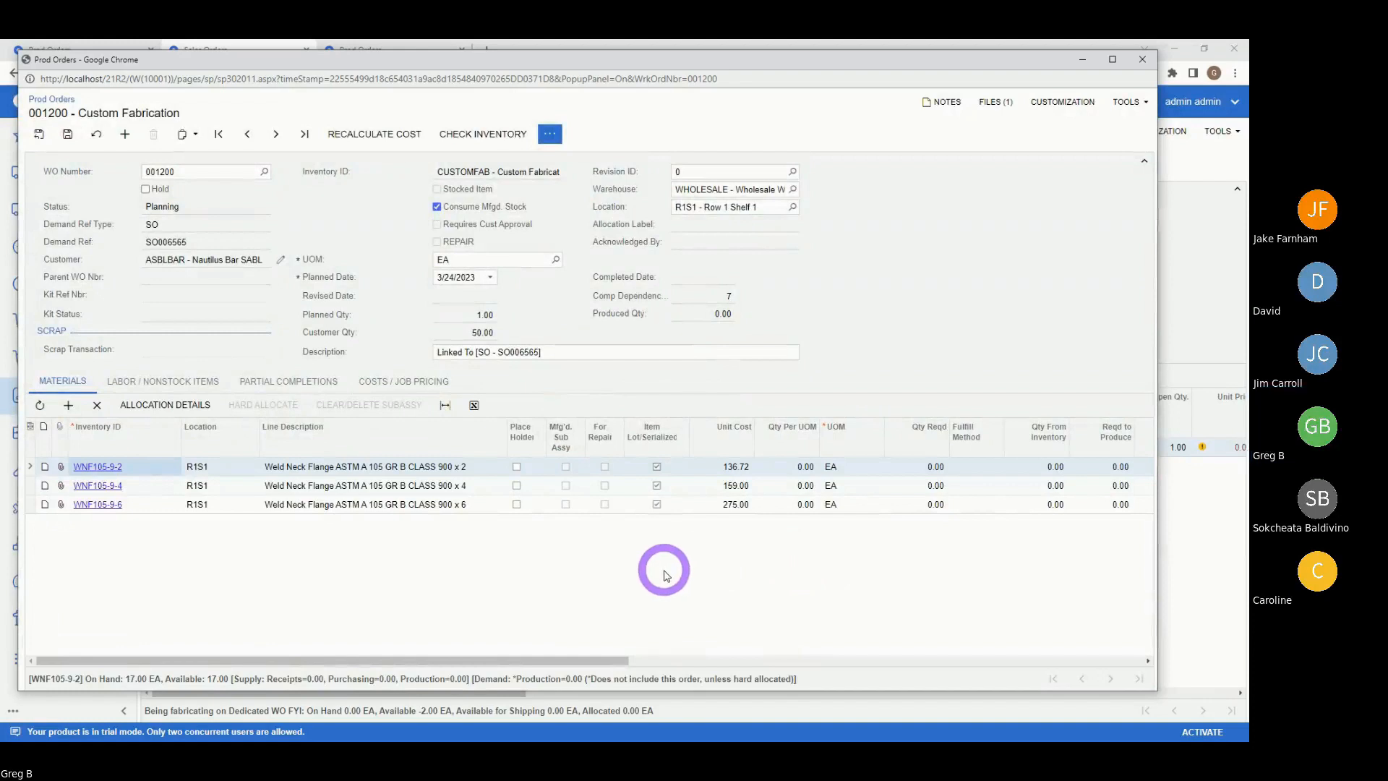
{"action": "left_click", "coordinate": [125, 134]}
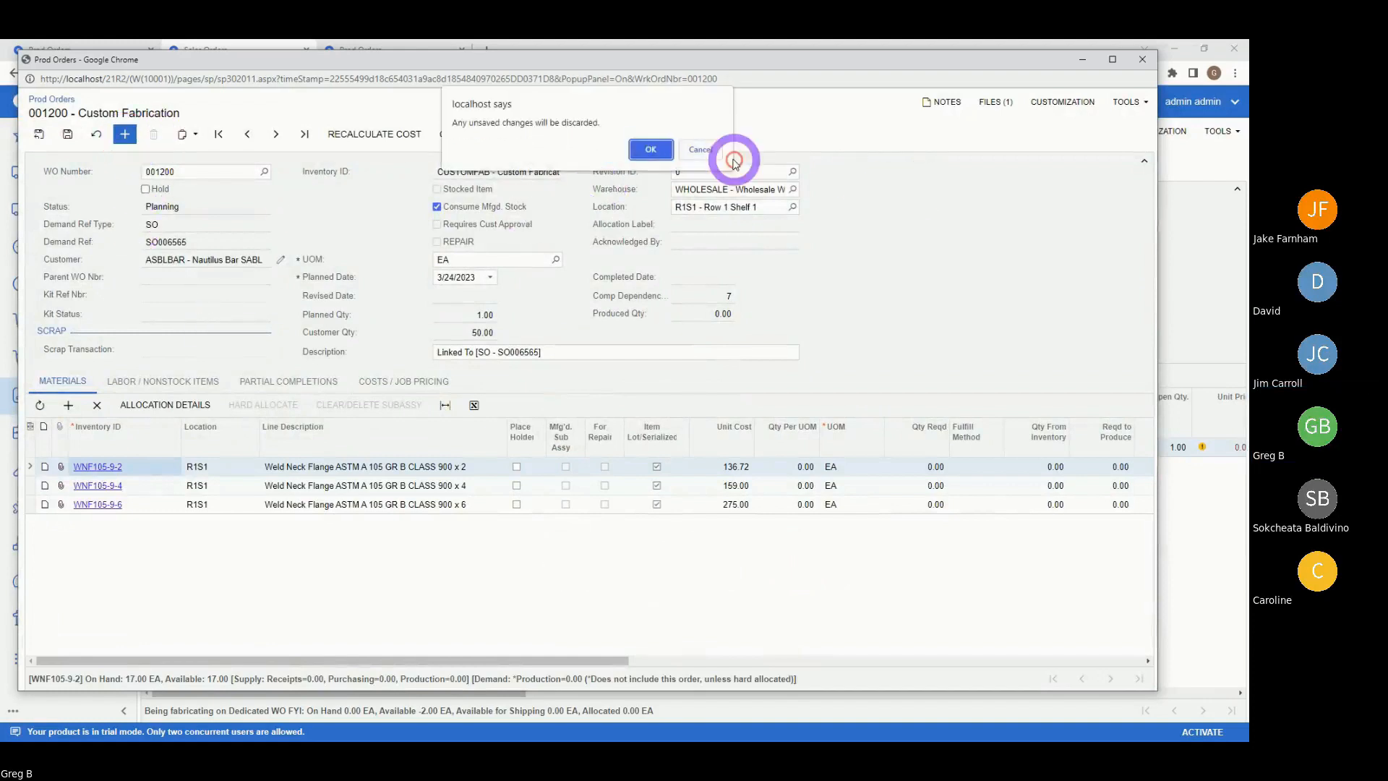
{"action": "left_click", "coordinate": [698, 148]}
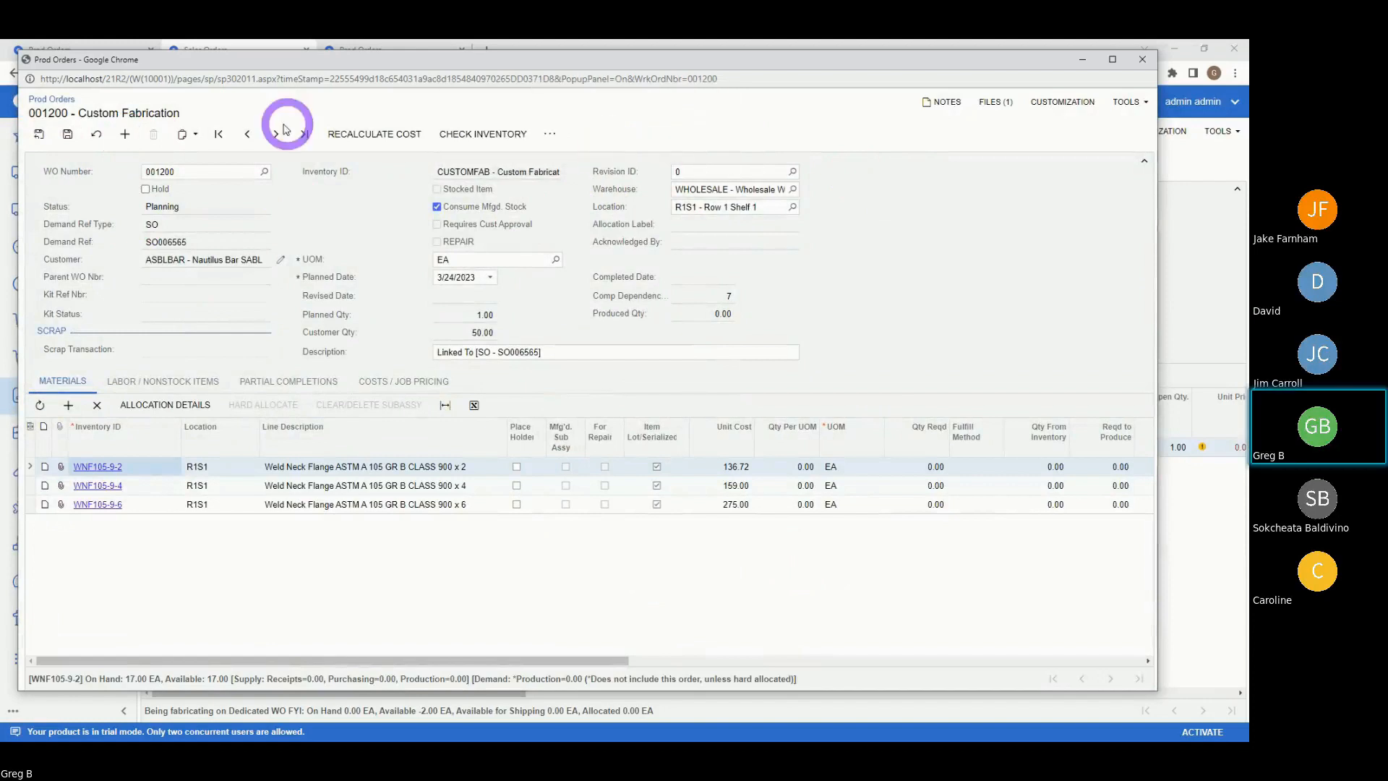
{"action": "left_click", "coordinate": [68, 135]}
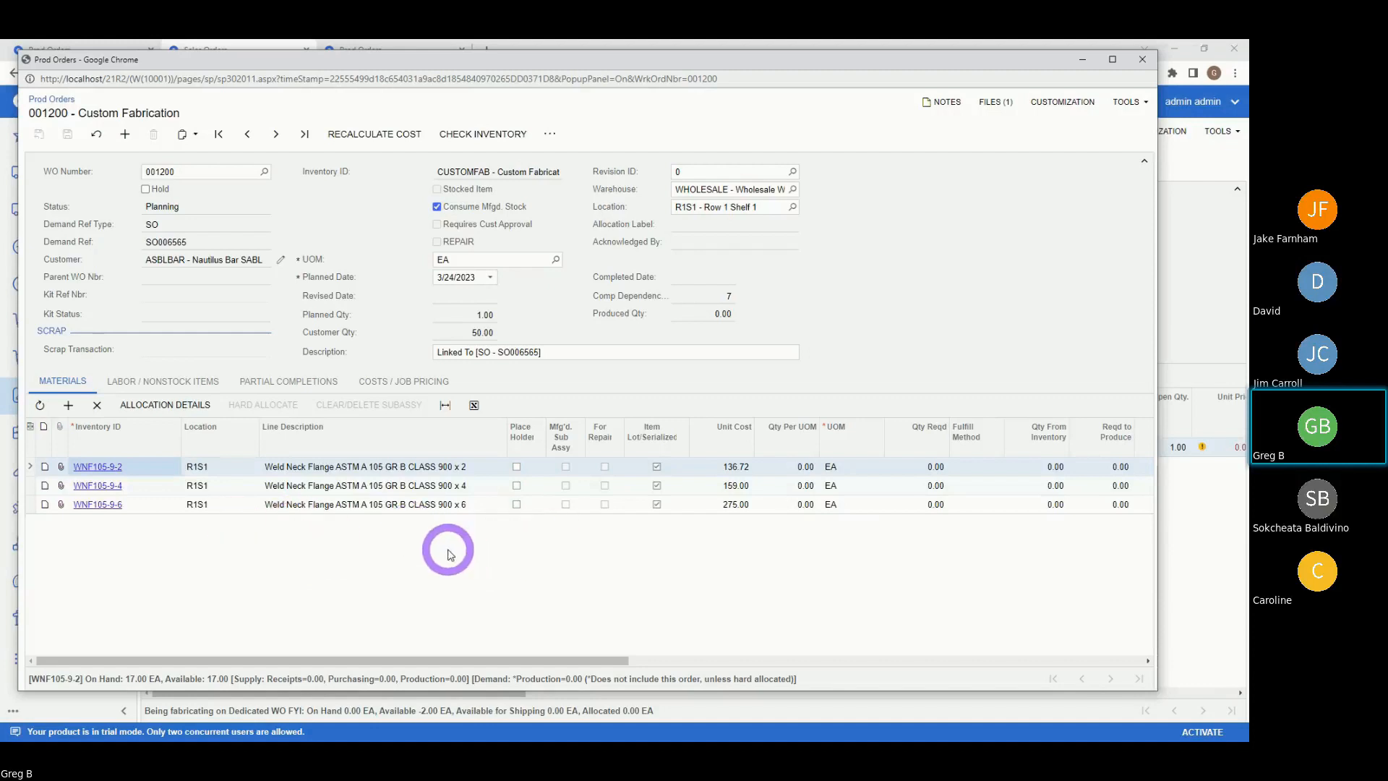
- Add material PH-ELEC with a 3,500.00 unit cost and save the order
{"action": "left_click", "coordinate": [68, 406]}
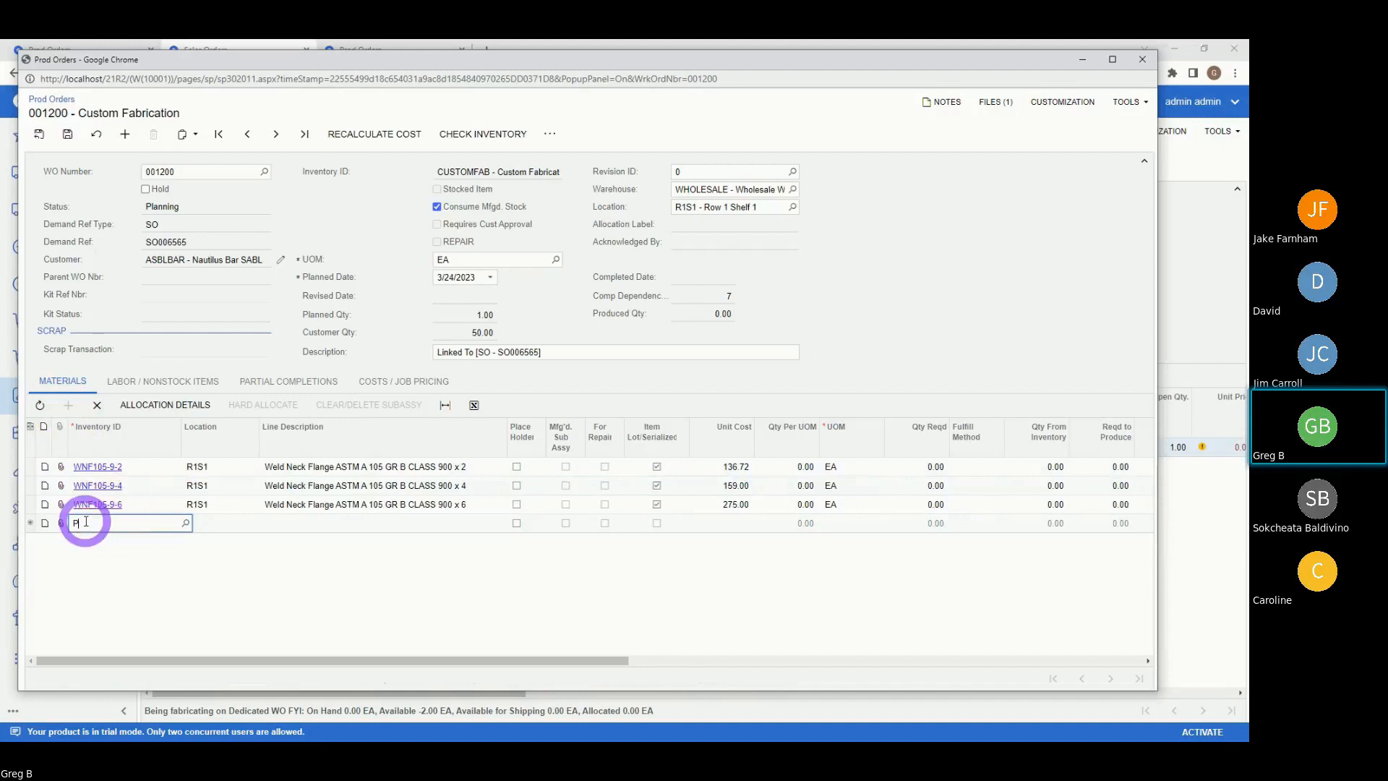
{"action": "type", "text": "PH"}
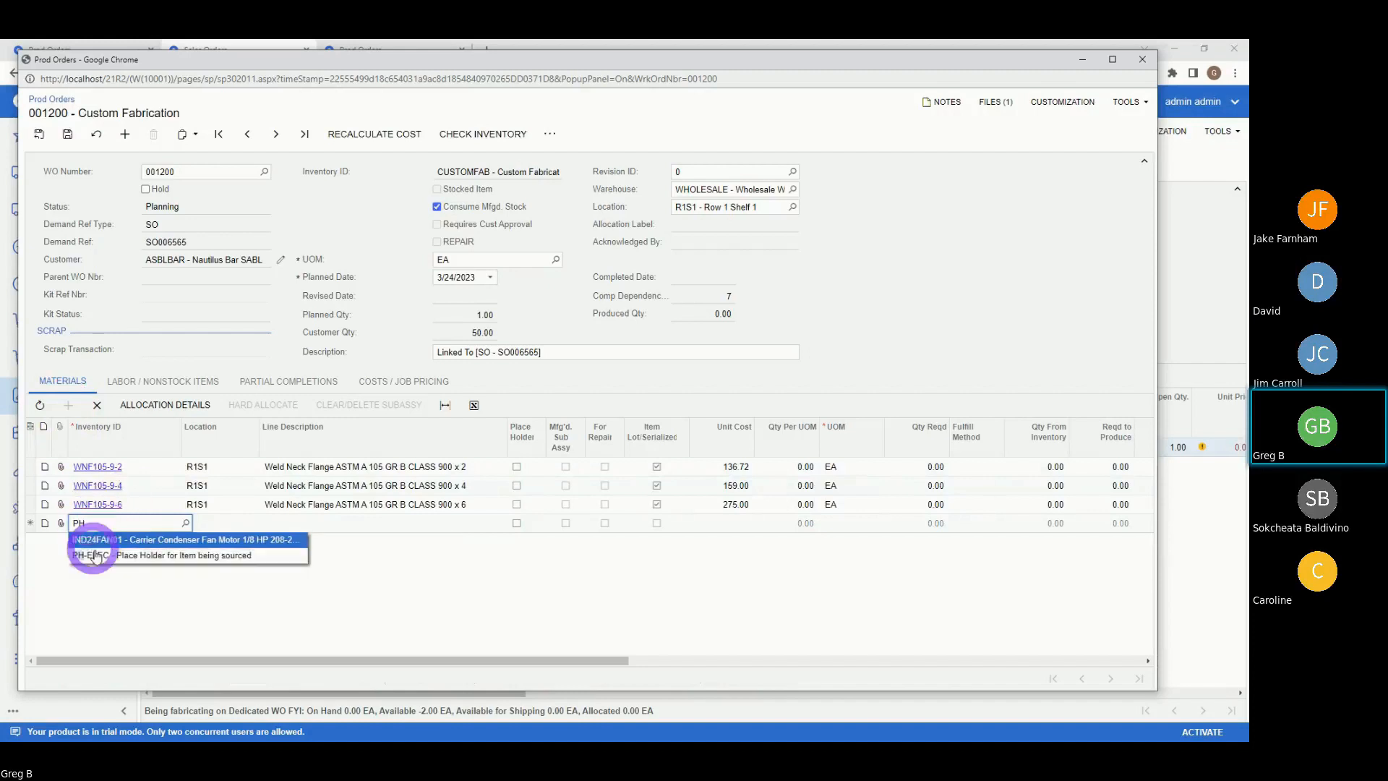
{"action": "left_click", "coordinate": [123, 559]}
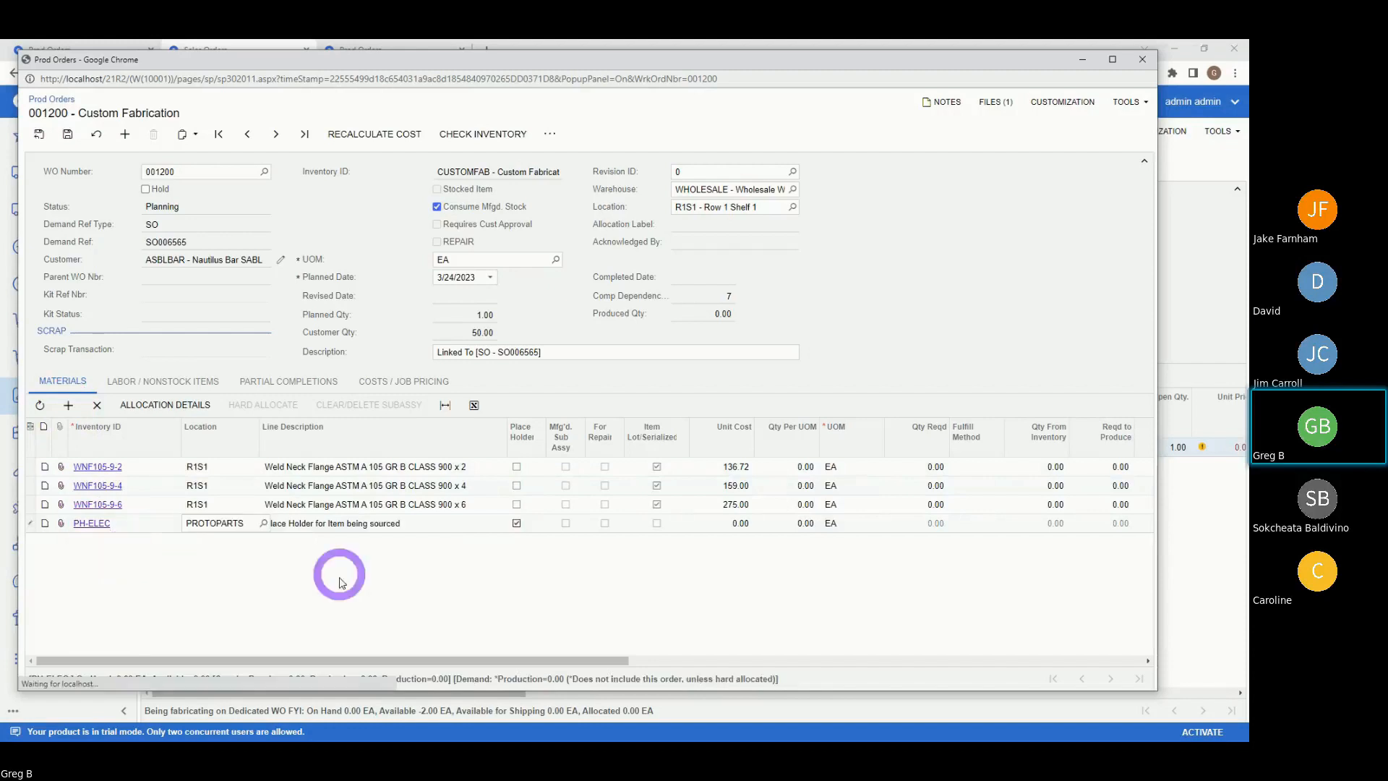
{"action": "key", "text": "Tab"}
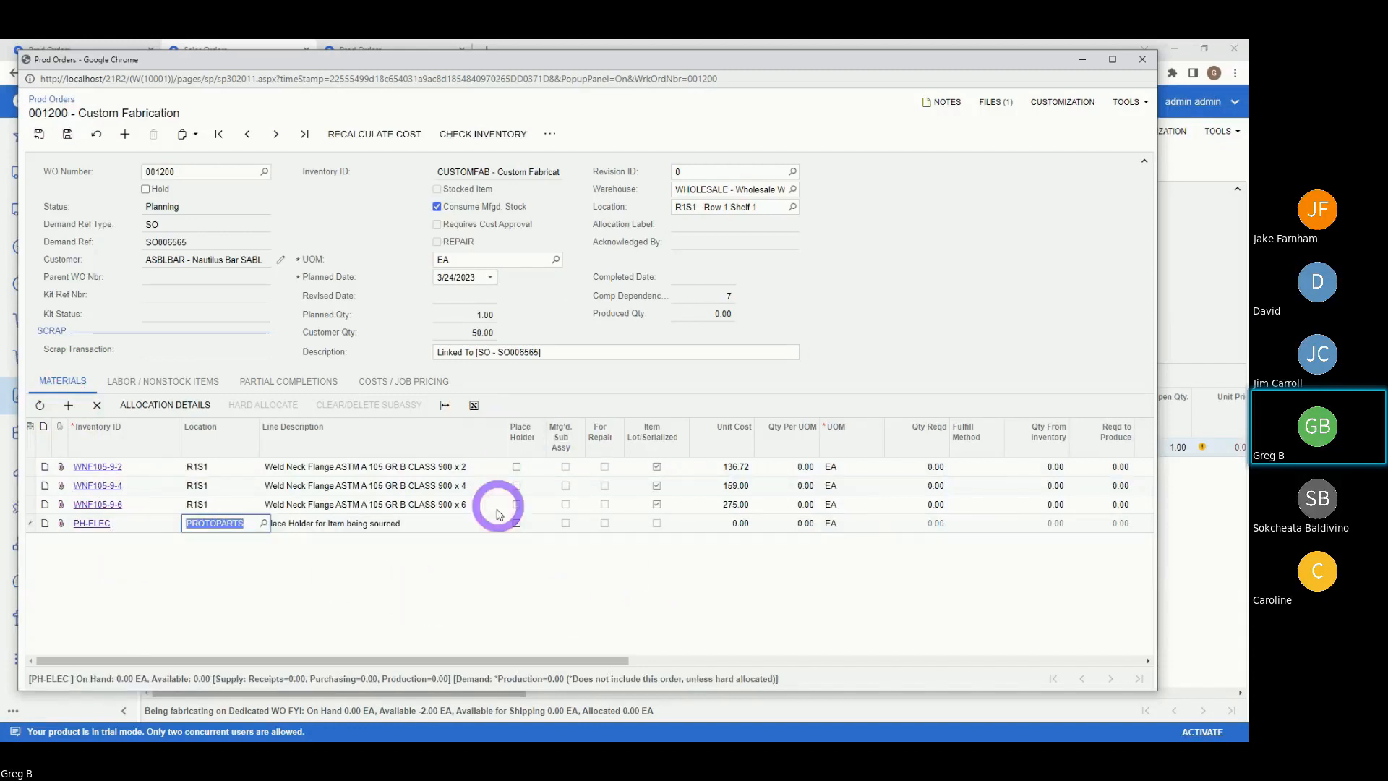
{"action": "left_click", "coordinate": [733, 524]}
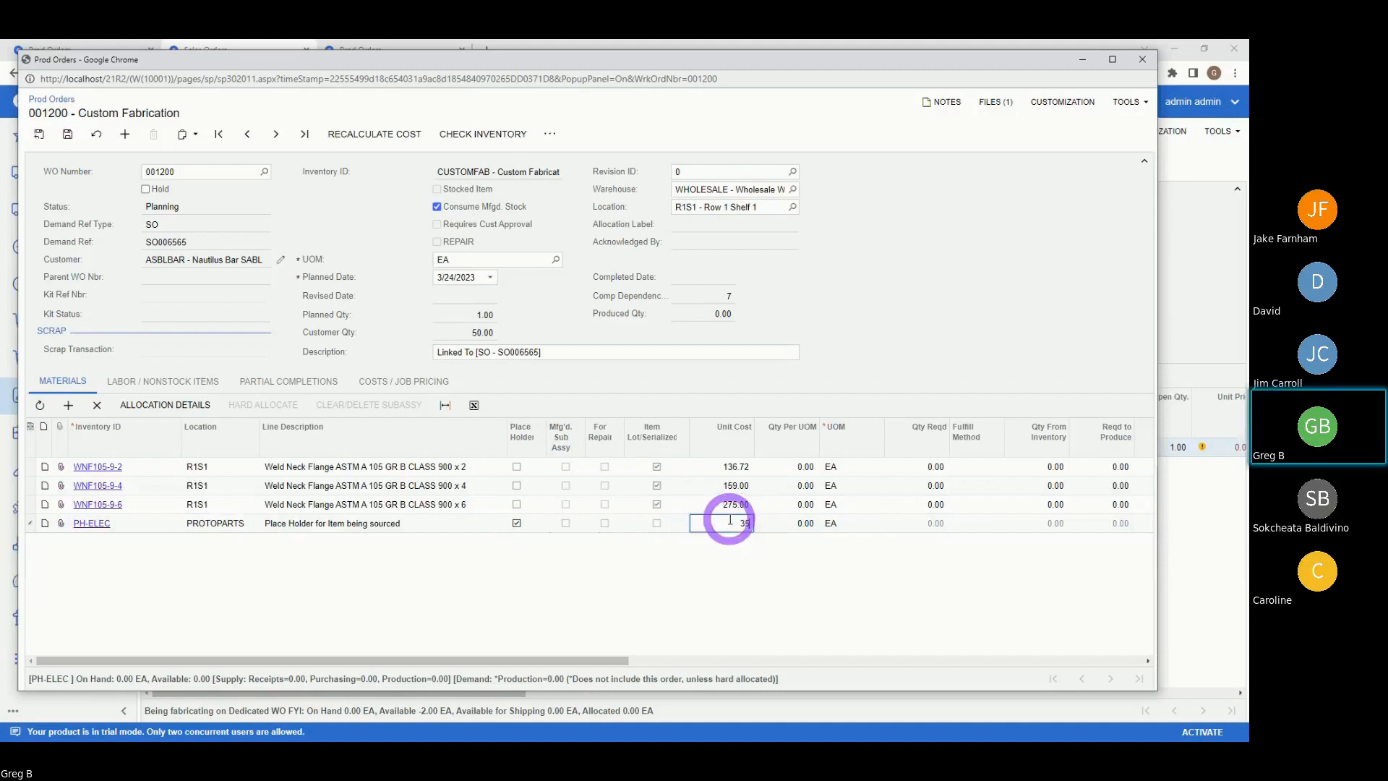
{"action": "type", "text": "3500"}
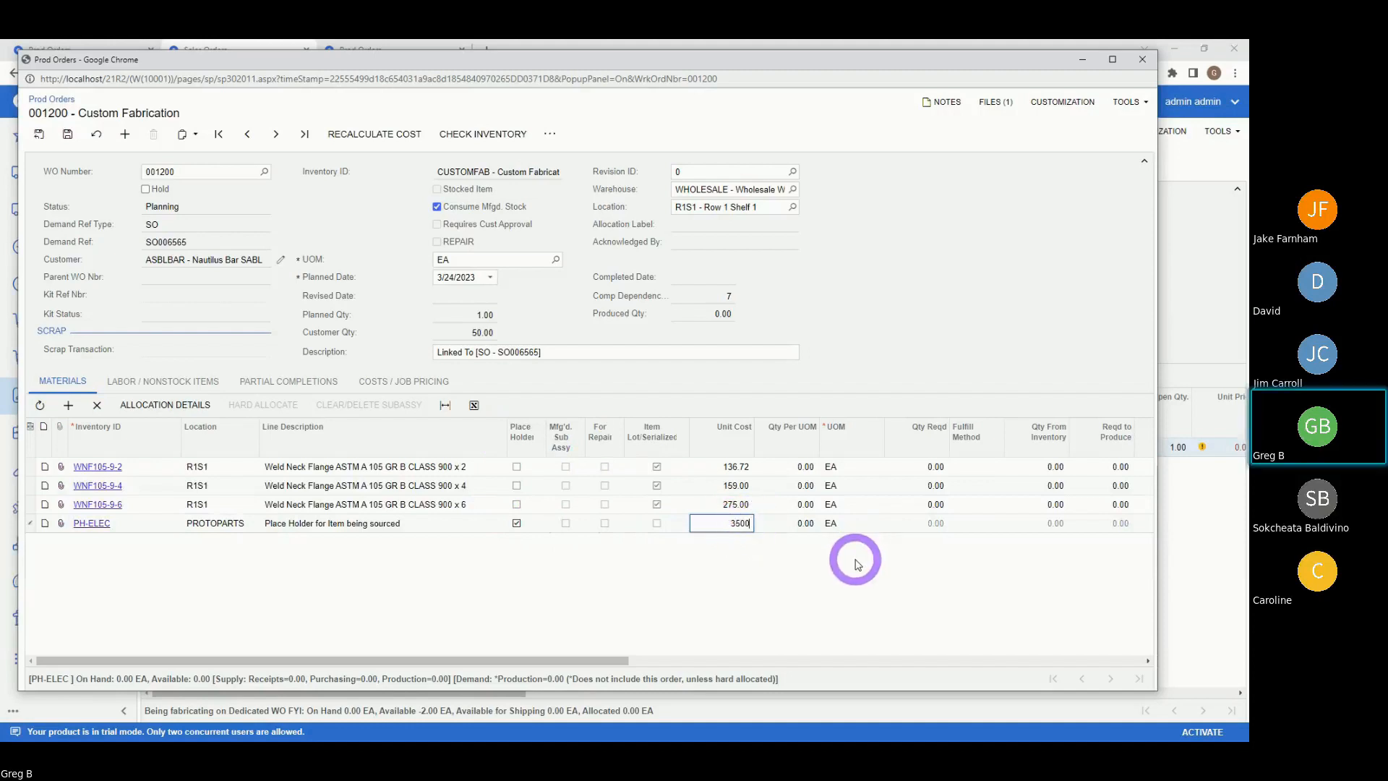
{"action": "key", "text": "Tab"}
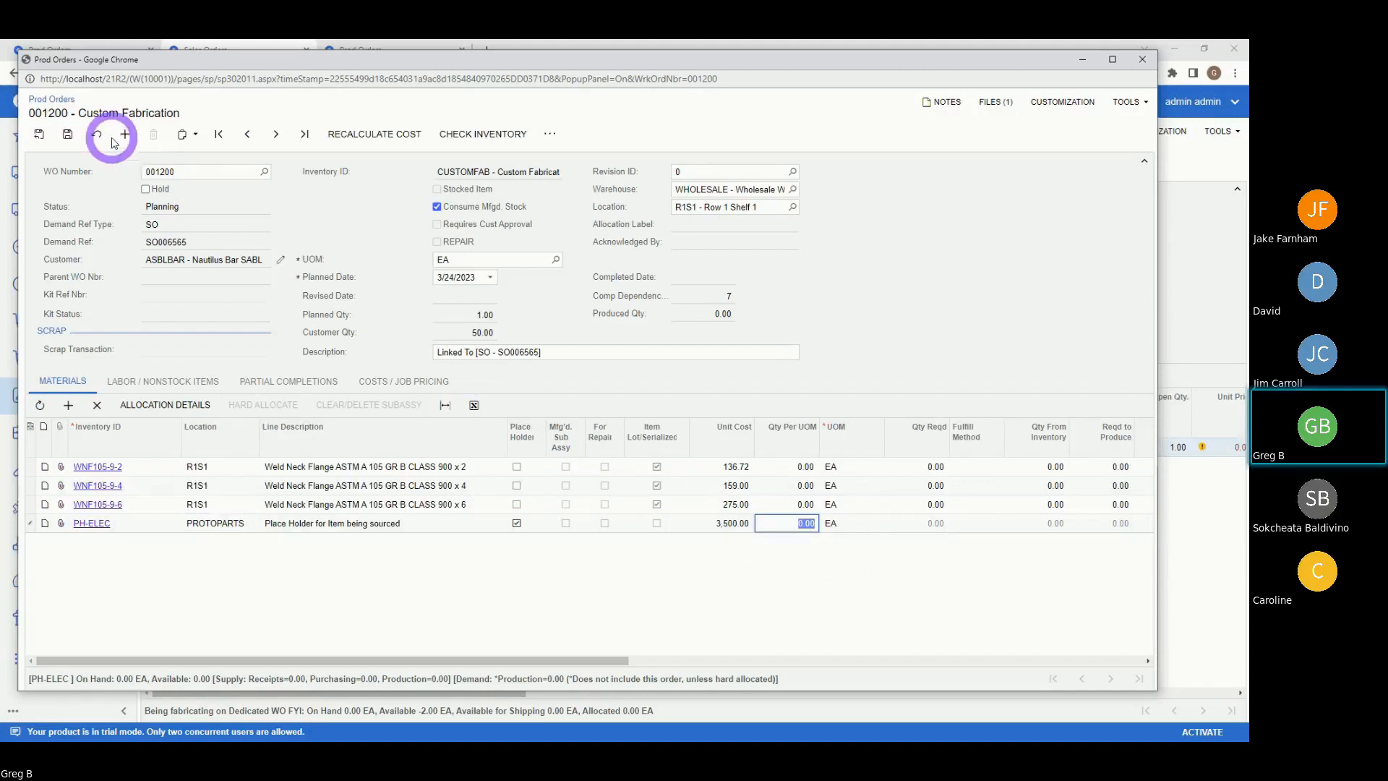
{"action": "left_click", "coordinate": [67, 134]}
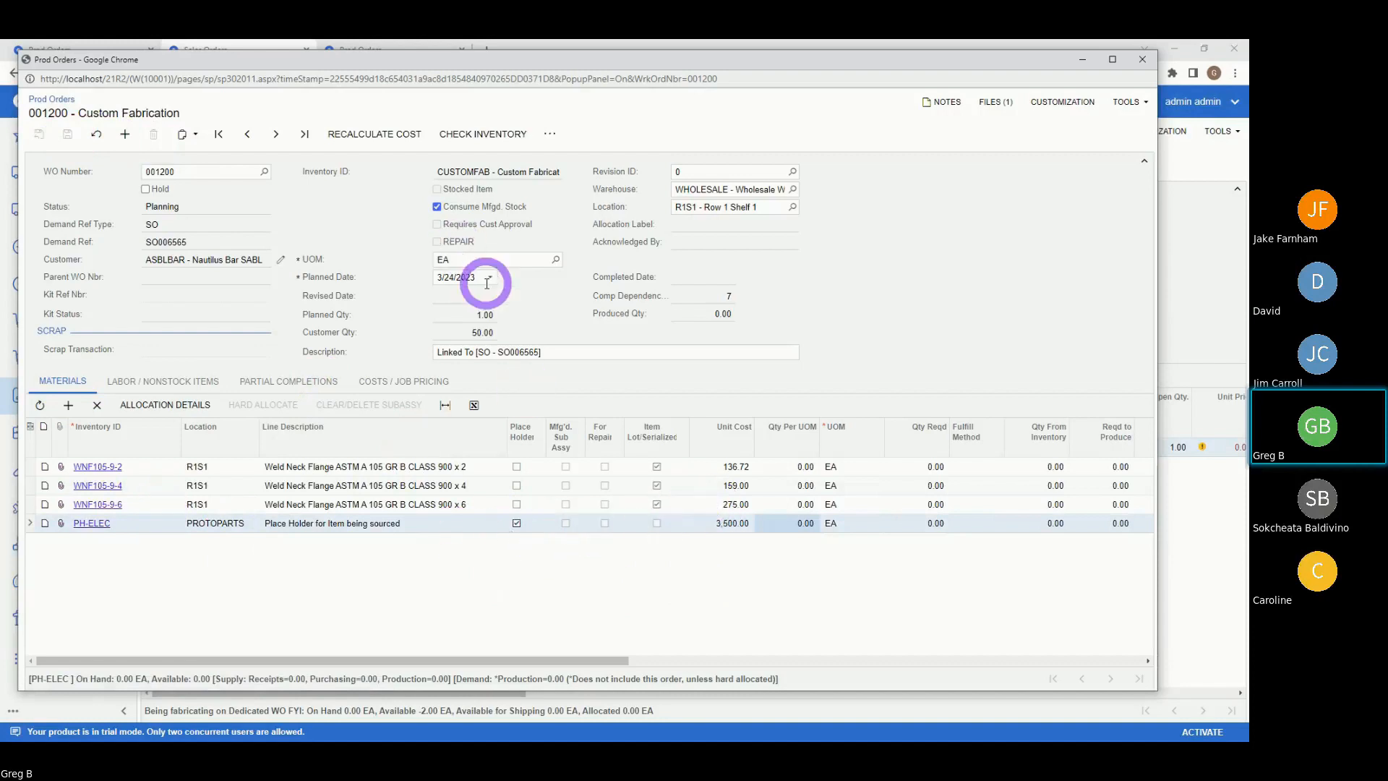
- Overwrite the PH-ELEC line description with 'Hydraulic motor to drive', correcting the typos
{"action": "left_click", "coordinate": [417, 524]}
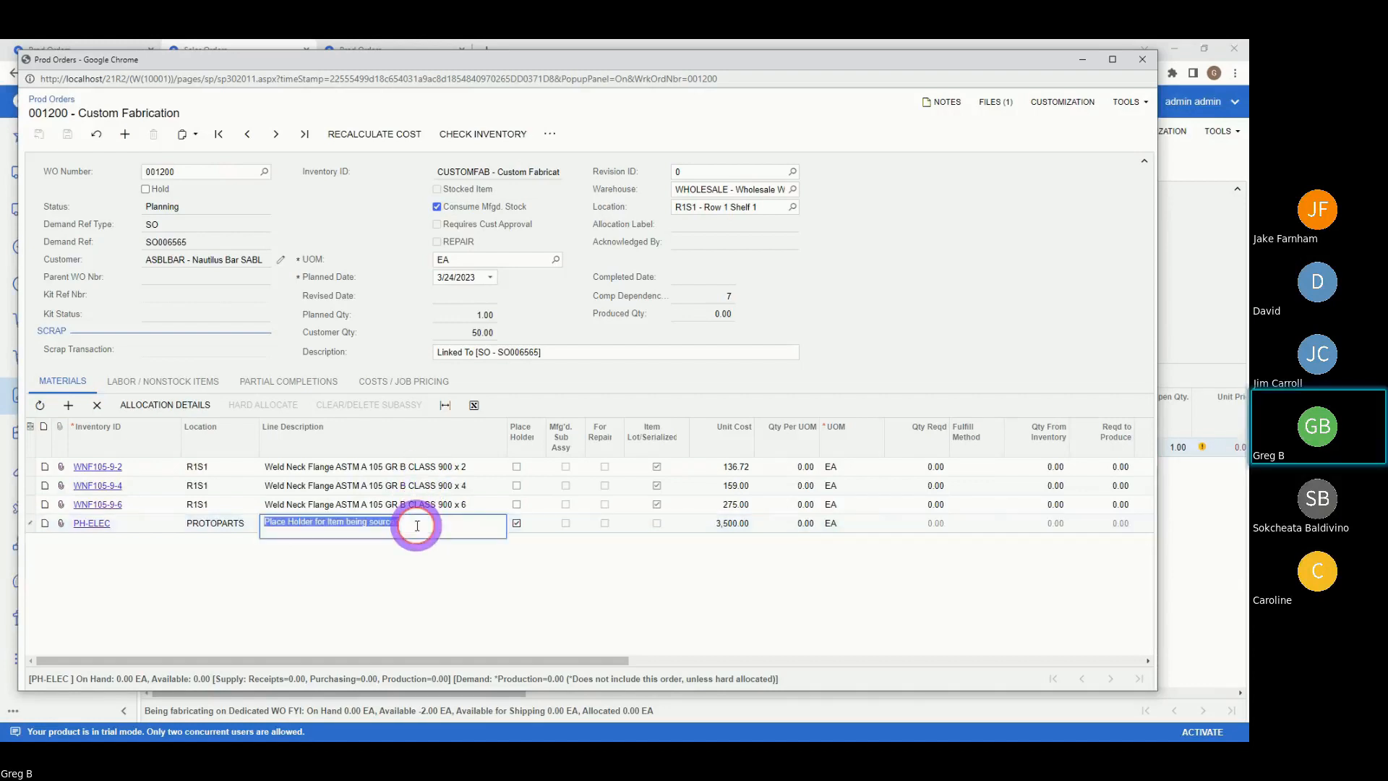
{"action": "type", "text": "Hy"}
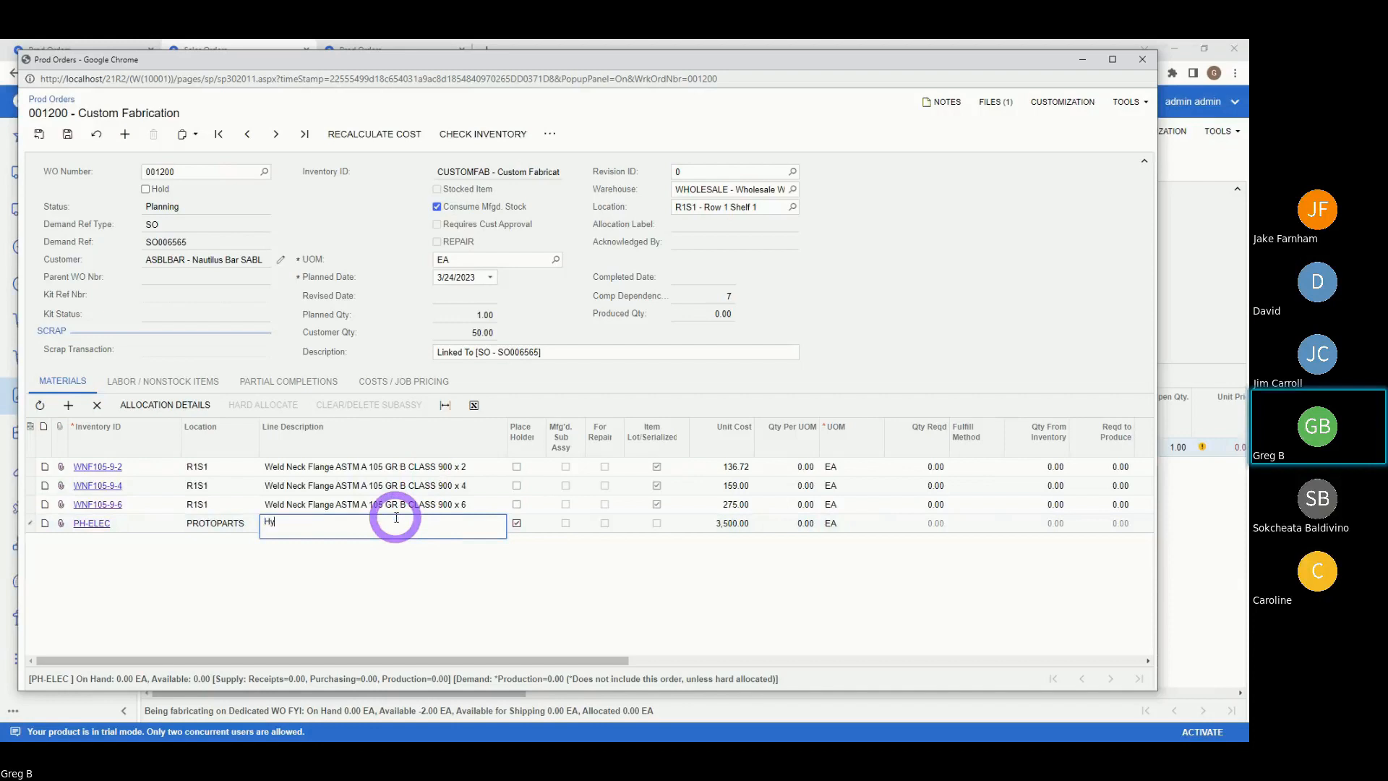
{"action": "type", "text": "draulic mo"}
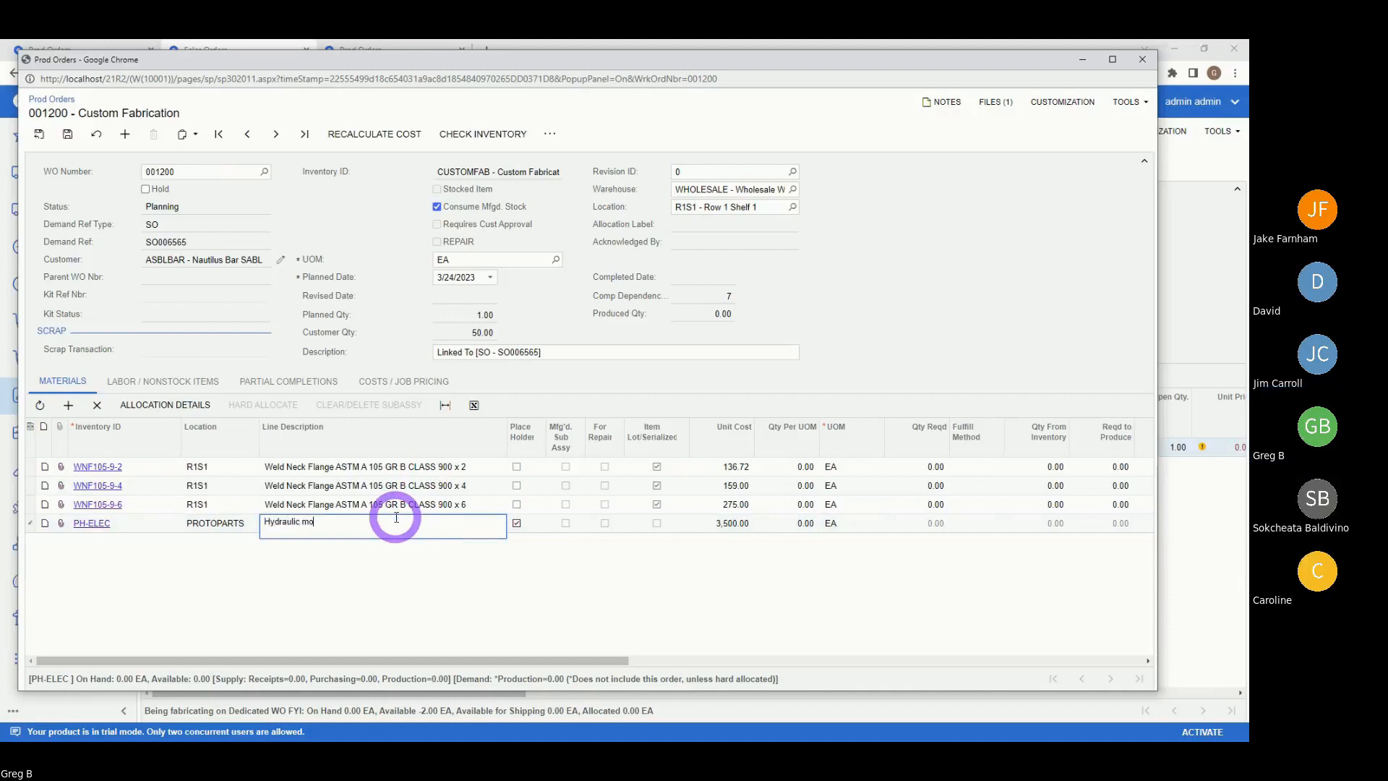
{"action": "type", "text": "tor to f"}
{"action": "key", "text": "BackSpace"}
{"action": "type", "text": "=dridirv"}
{"action": "key", "text": "BackSpace"}
{"action": "key", "text": "BackSpace"}
{"action": "type", "text": "ive"}
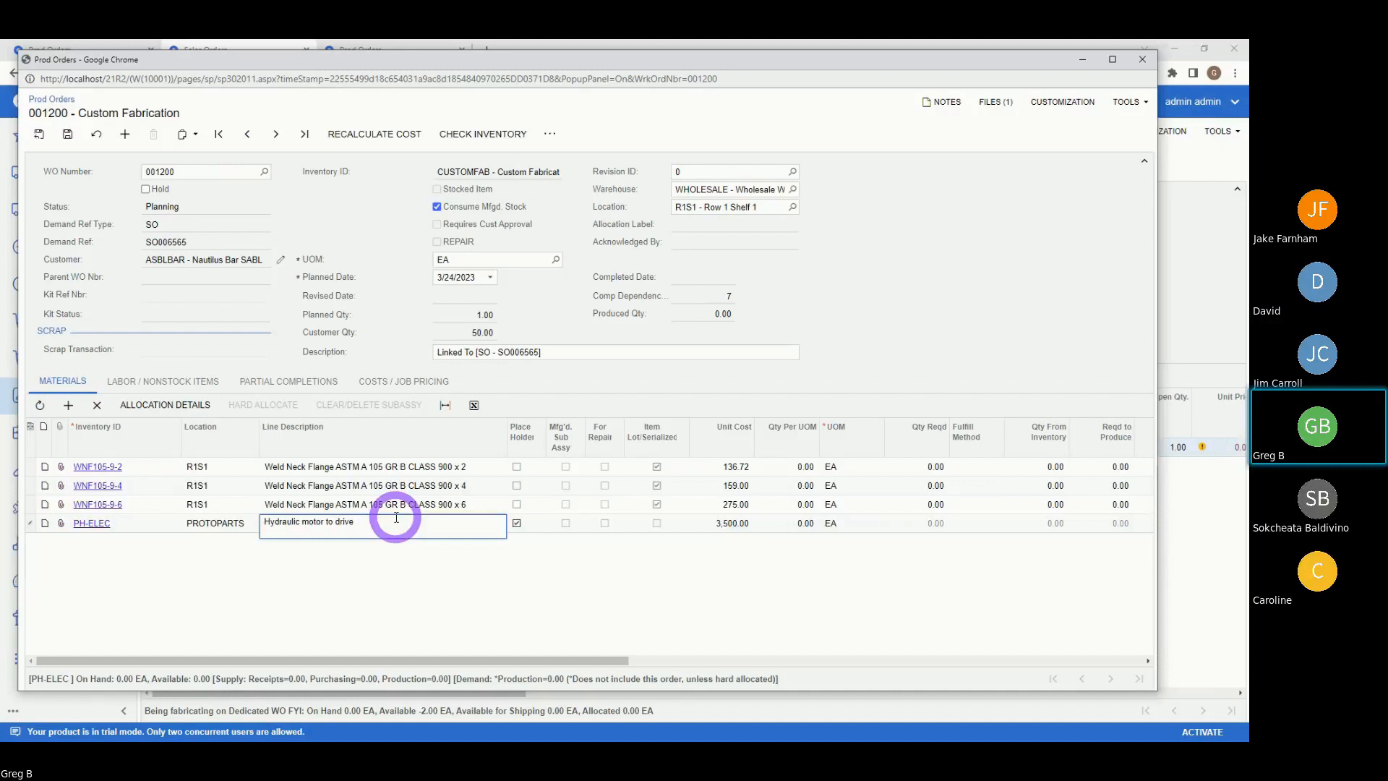
{"action": "key", "text": "Tab"}
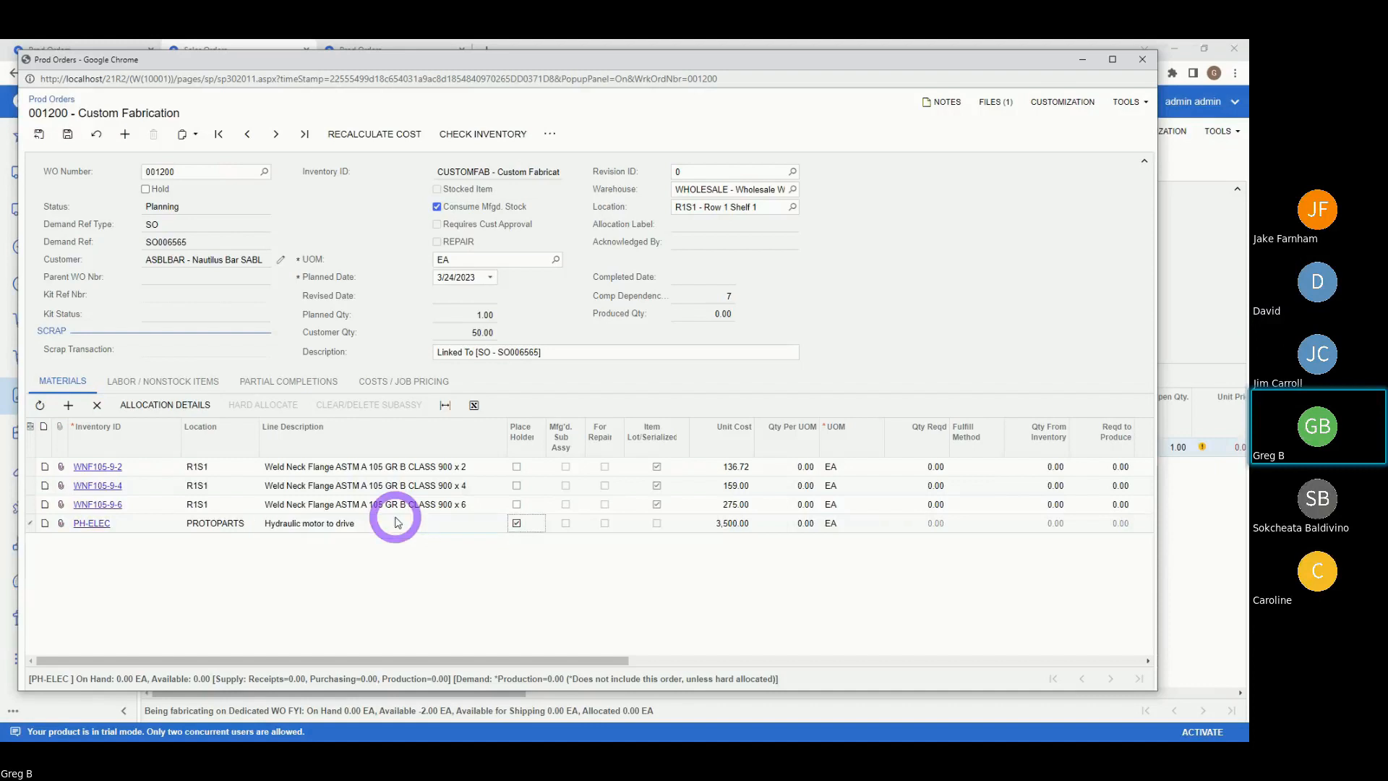
{"action": "left_click", "coordinate": [275, 504]}
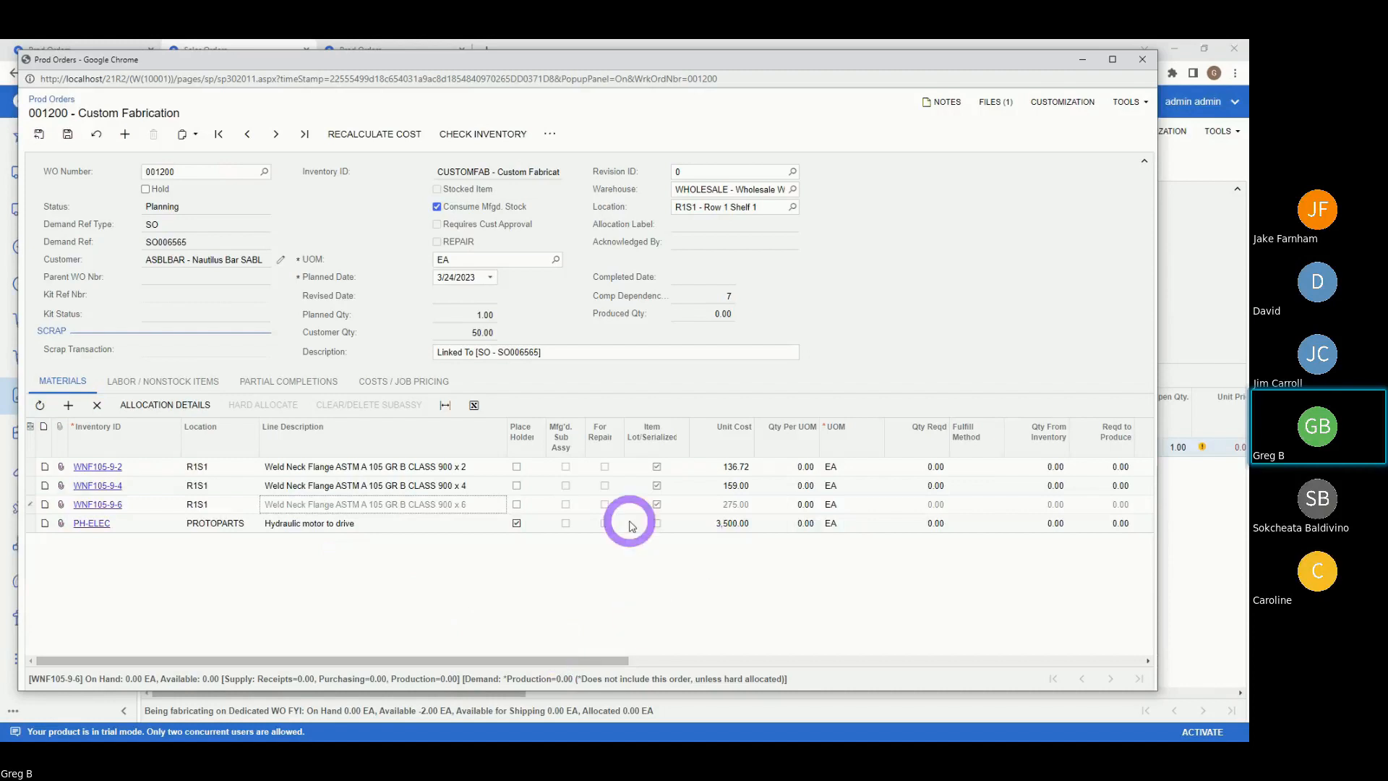
- Save the material edits and view the Costs / Job Pricing summary showing 32,000.00 planned labor
{"action": "left_click", "coordinate": [152, 528]}
{"action": "left_click", "coordinate": [67, 134]}
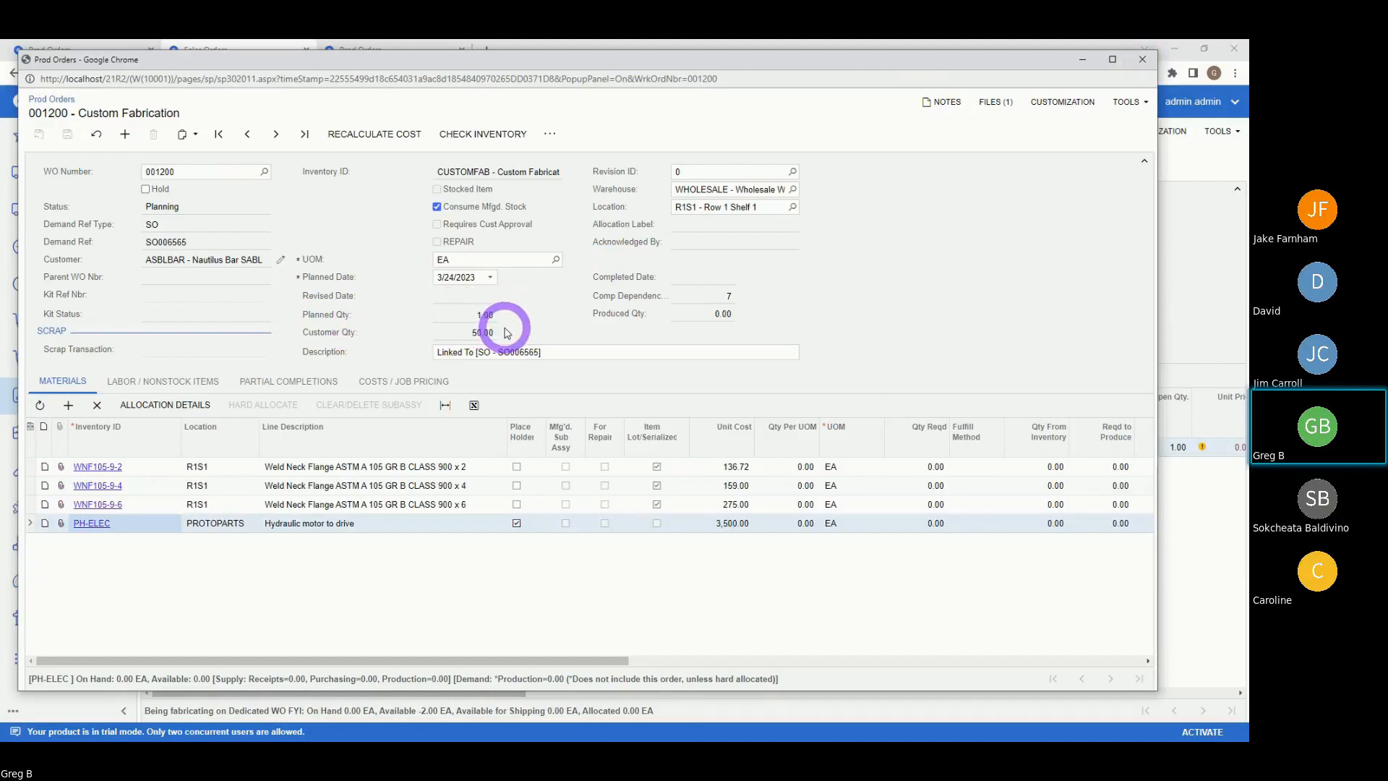
{"action": "left_click", "coordinate": [376, 381]}
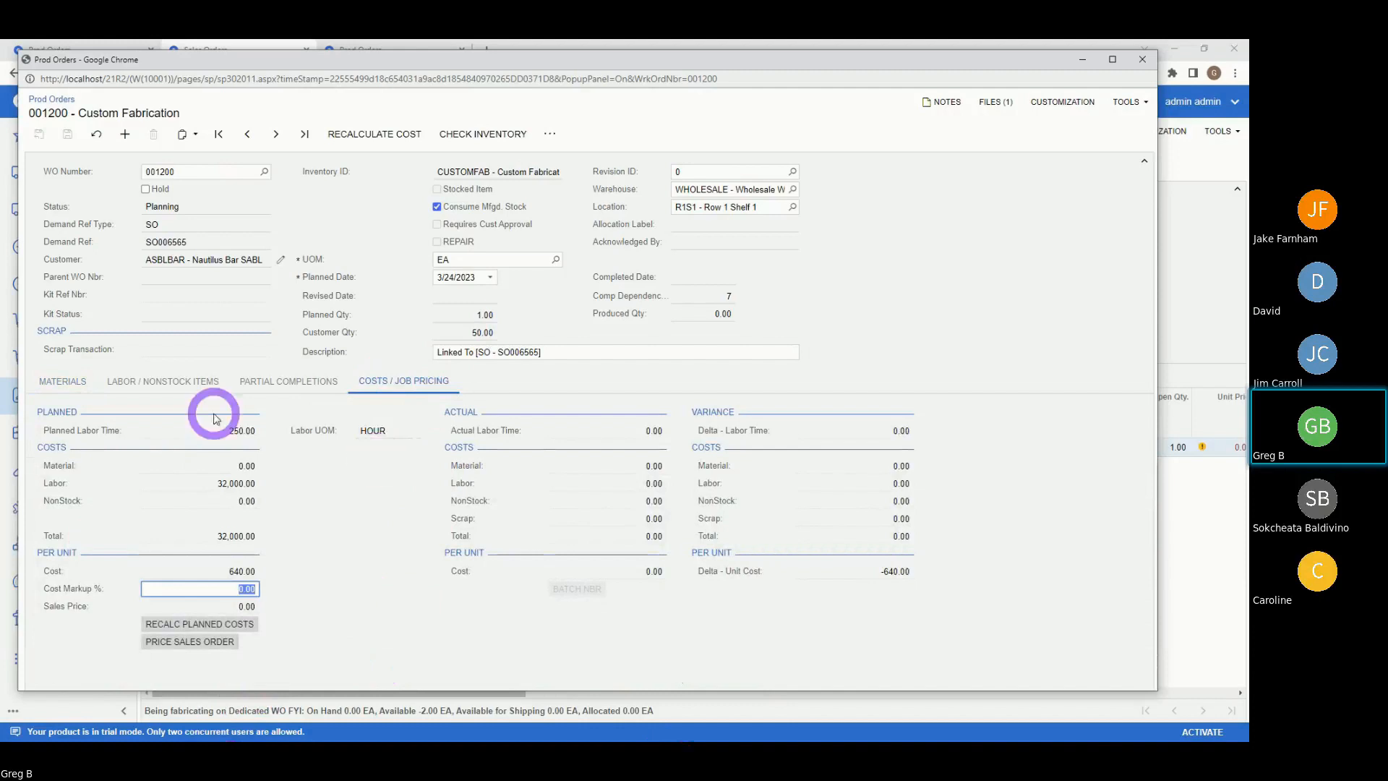
- View the Labor / Nonstock Items list with WELDSAW at 4.00 and FABMSHOP at 1.00 hours
{"action": "left_click", "coordinate": [63, 384]}
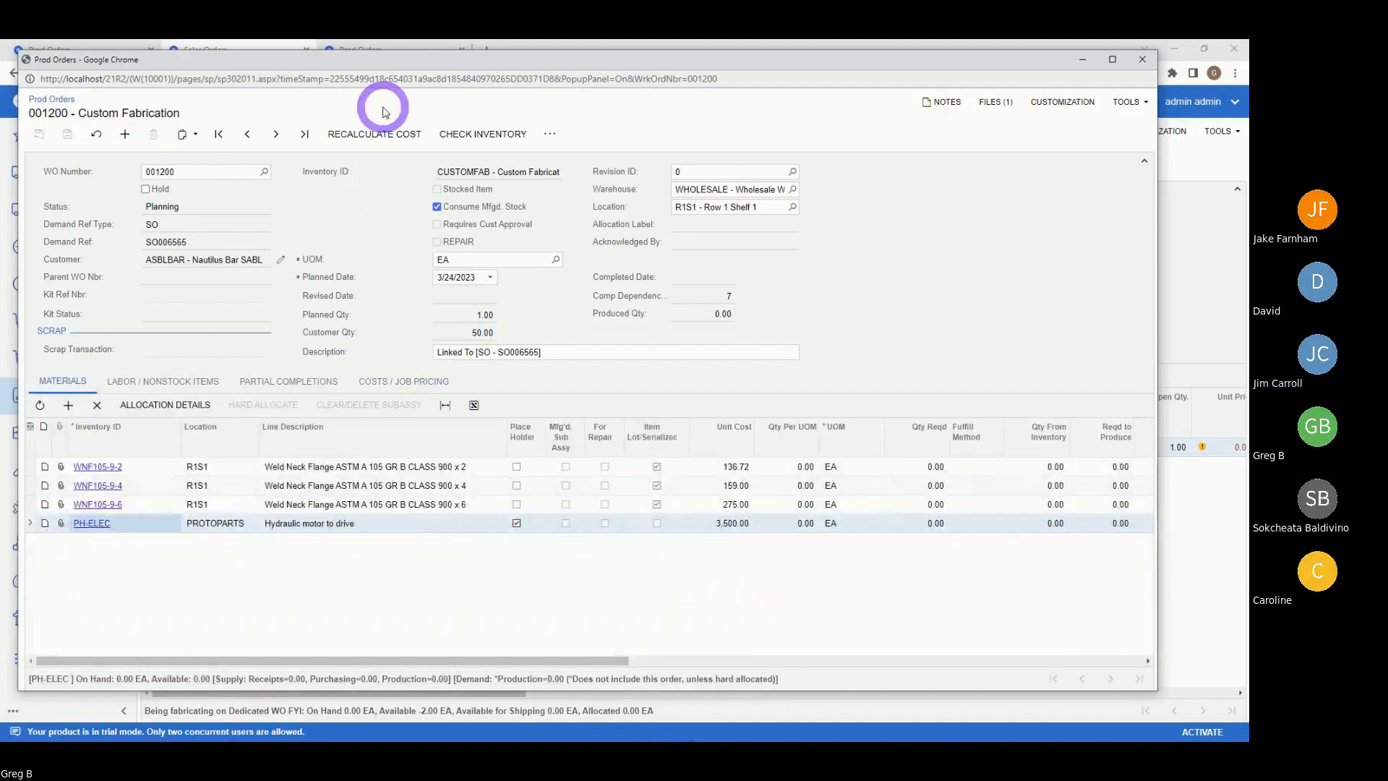
{"action": "left_click_drag", "start_coordinate": [356, 62], "coordinate": [399, 67]}
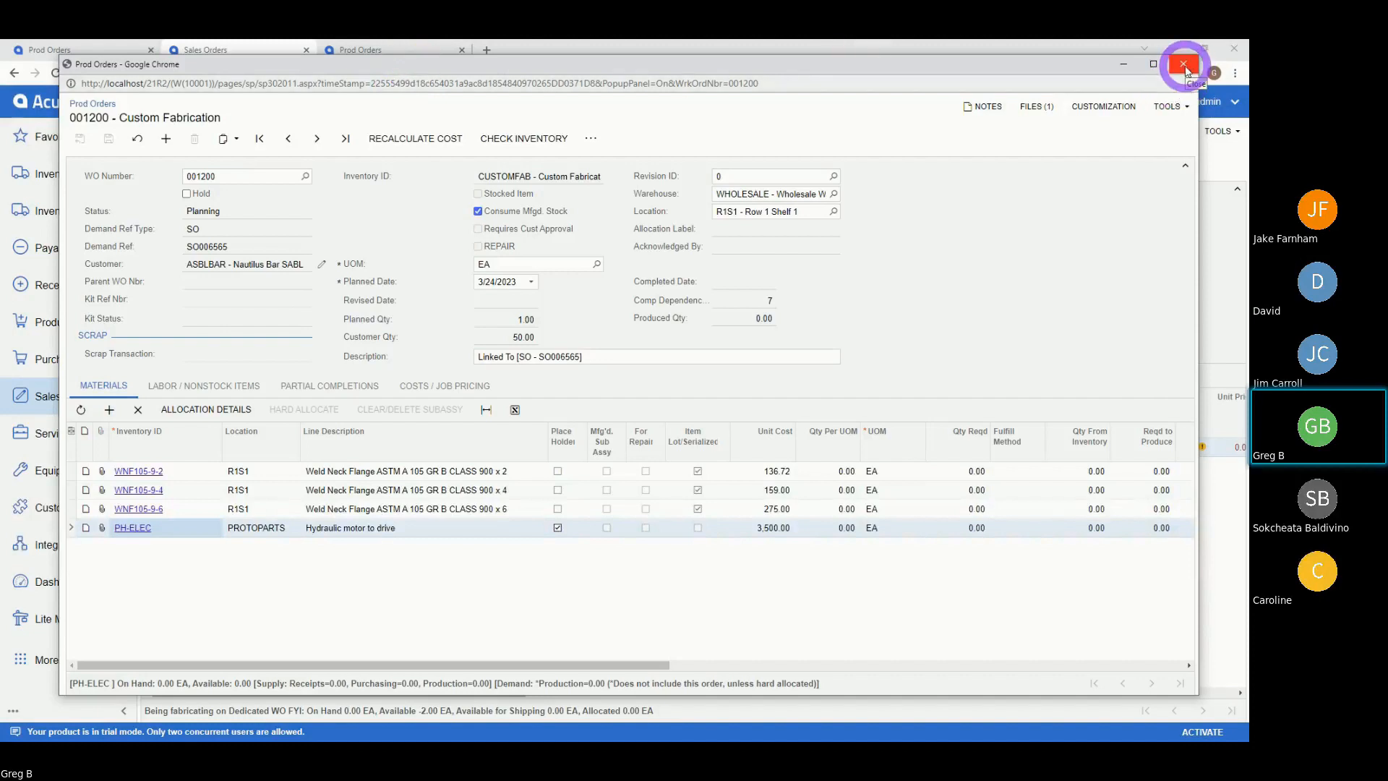
{"action": "left_click", "coordinate": [186, 390]}
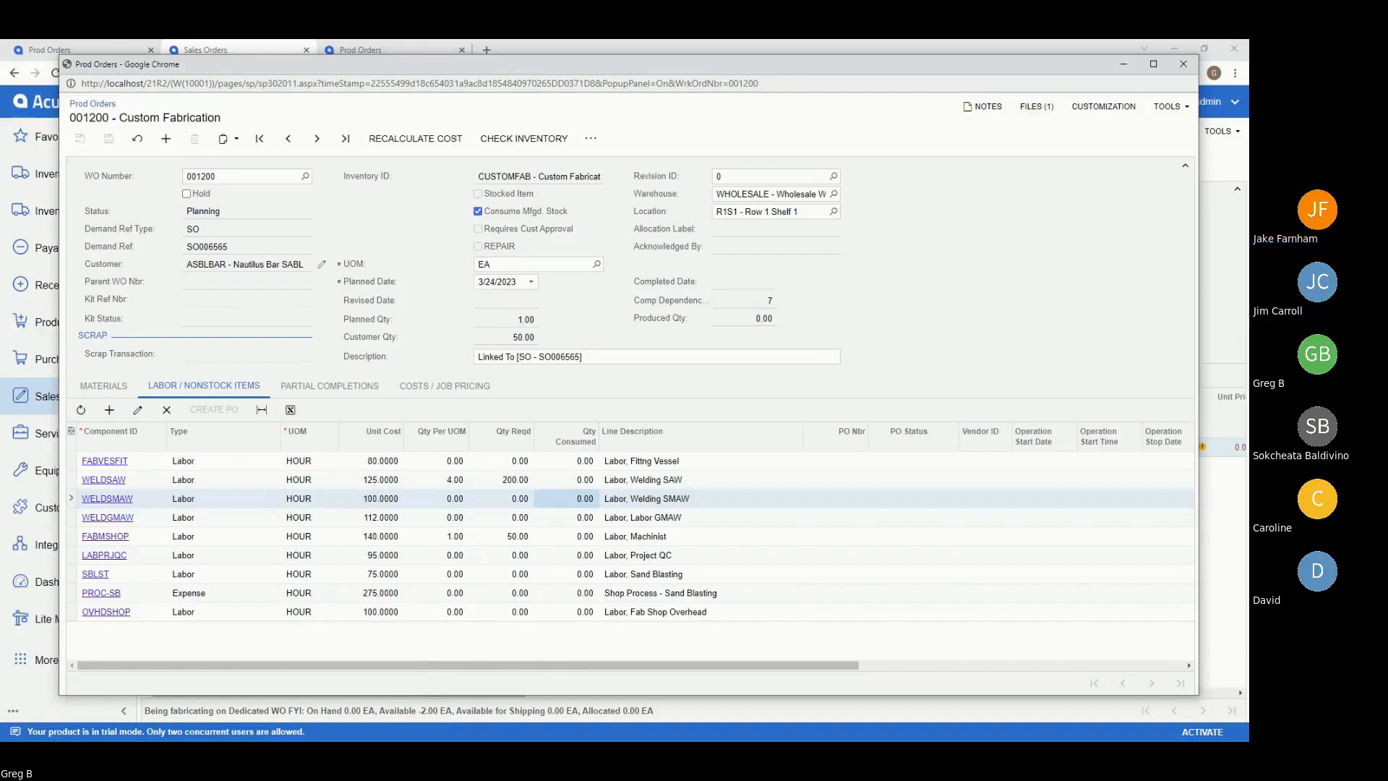
{"action": "left_click", "coordinate": [215, 595]}
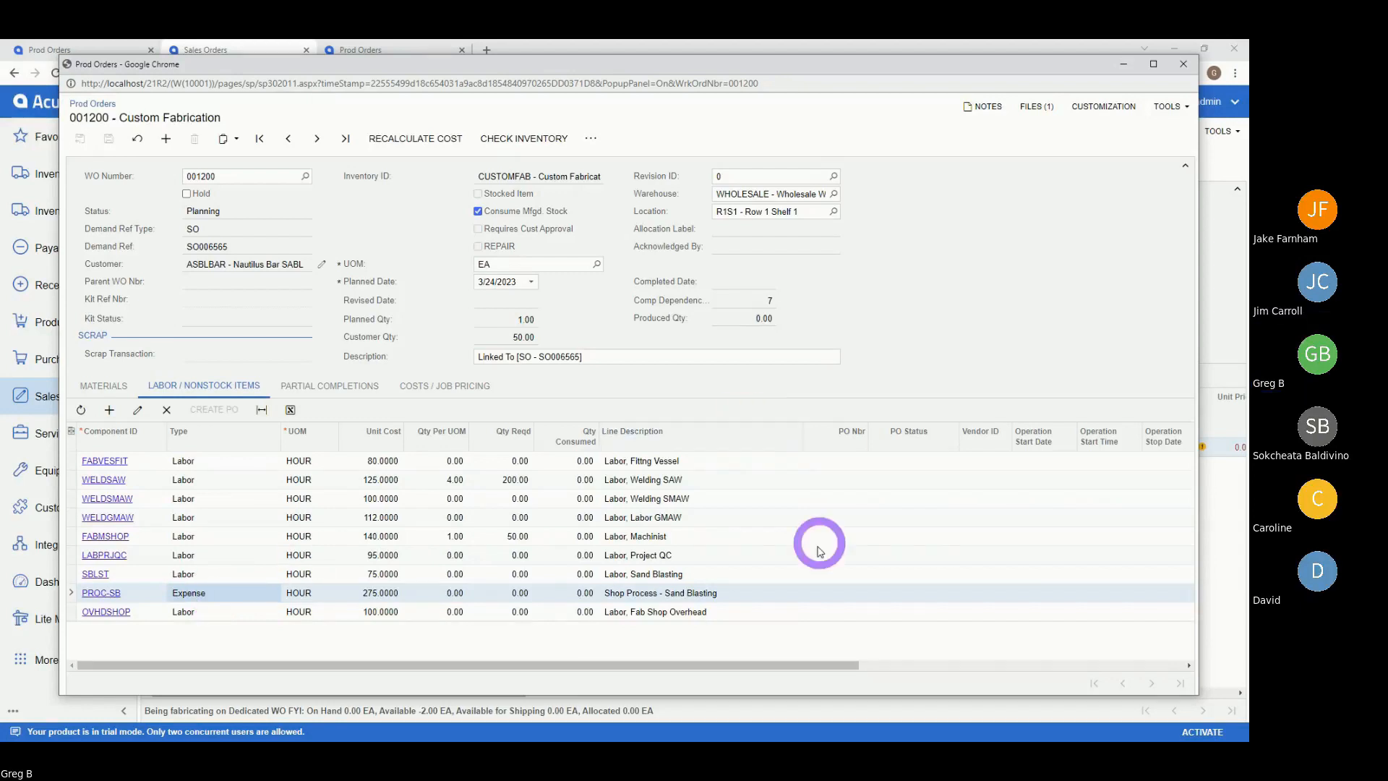
{"action": "left_click", "coordinate": [736, 591]}
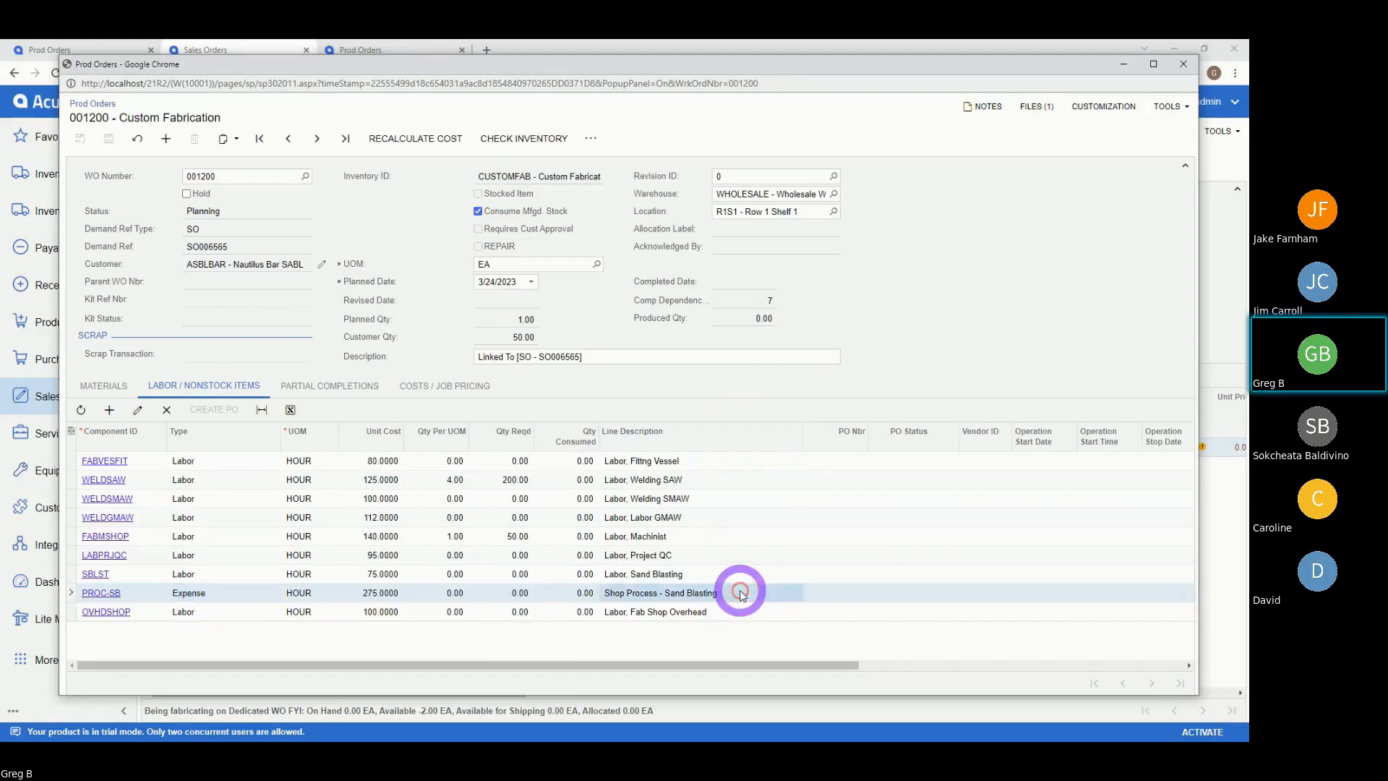
{"action": "left_click", "coordinate": [711, 578]}
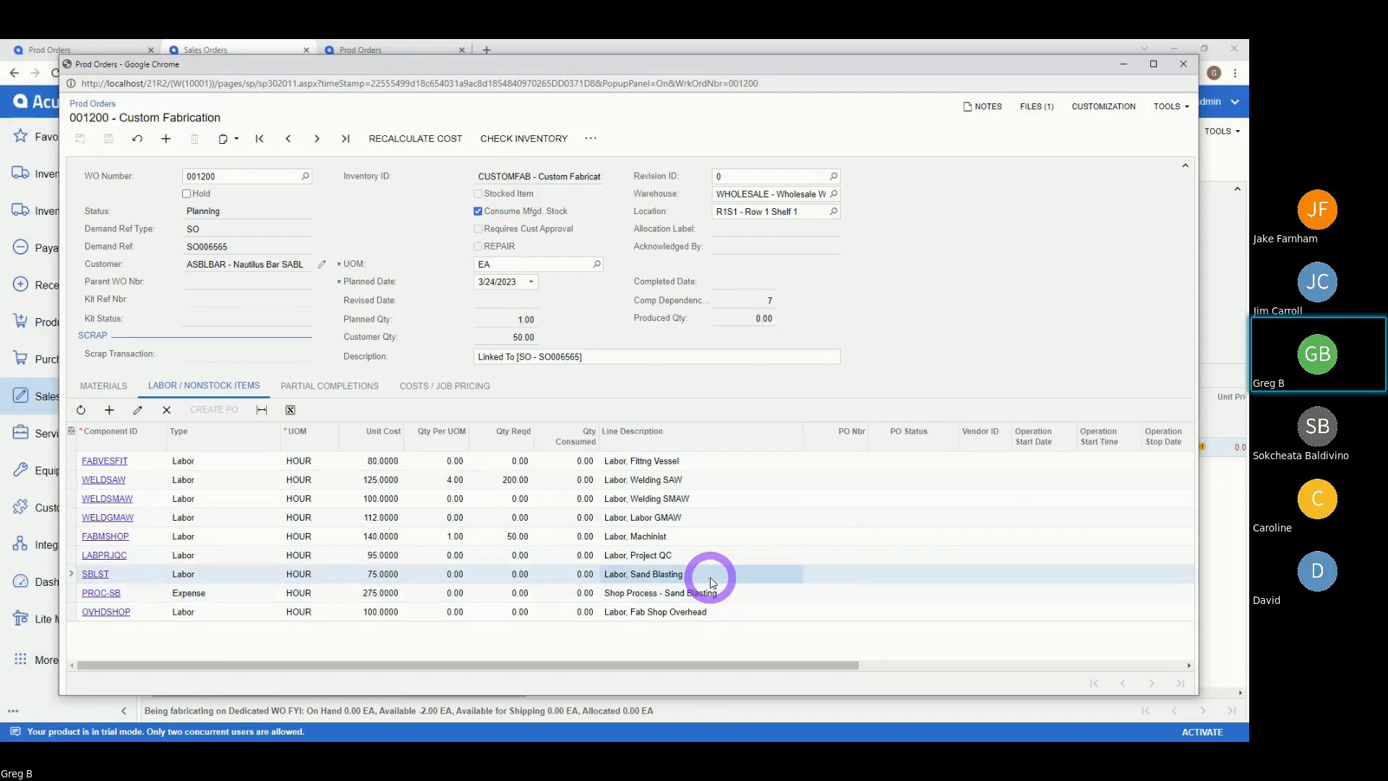
{"action": "left_click", "coordinate": [772, 593]}
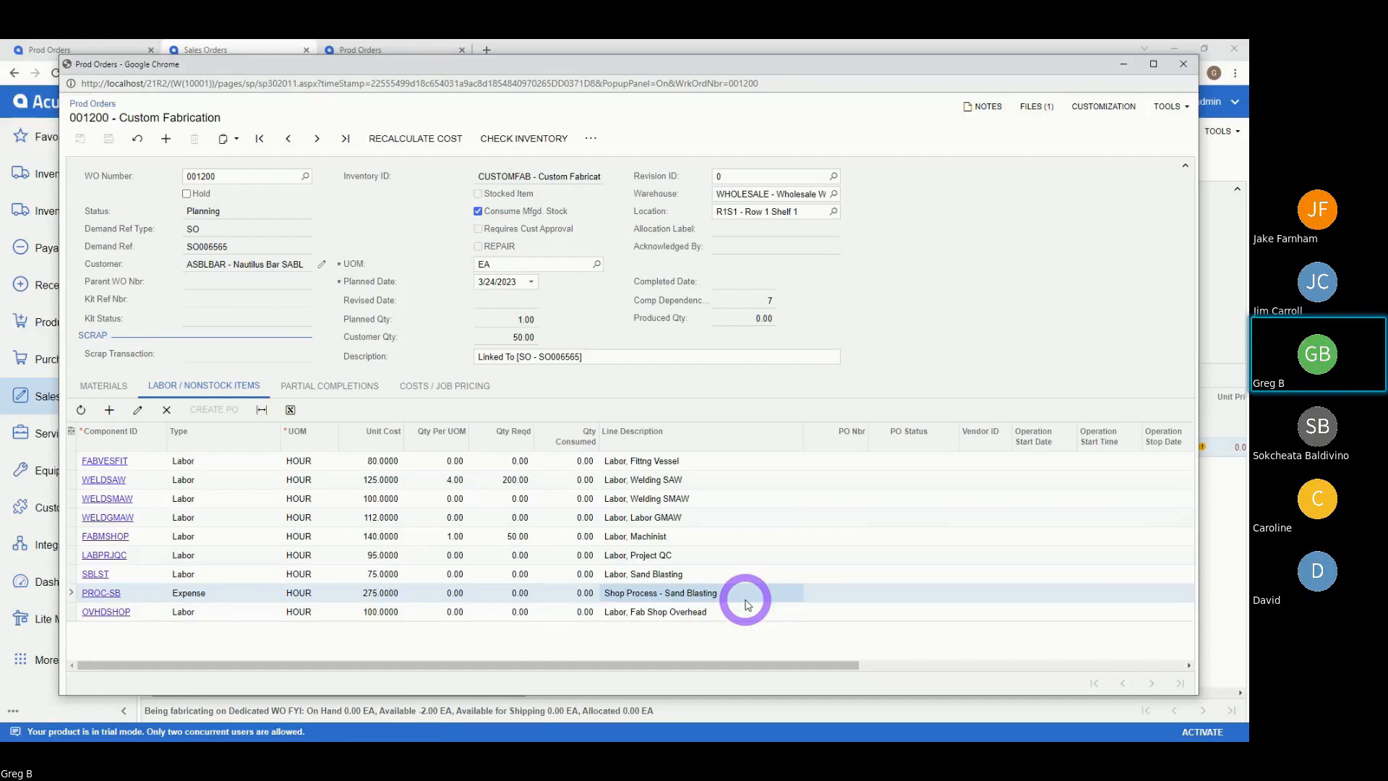
{"action": "left_click", "coordinate": [733, 574]}
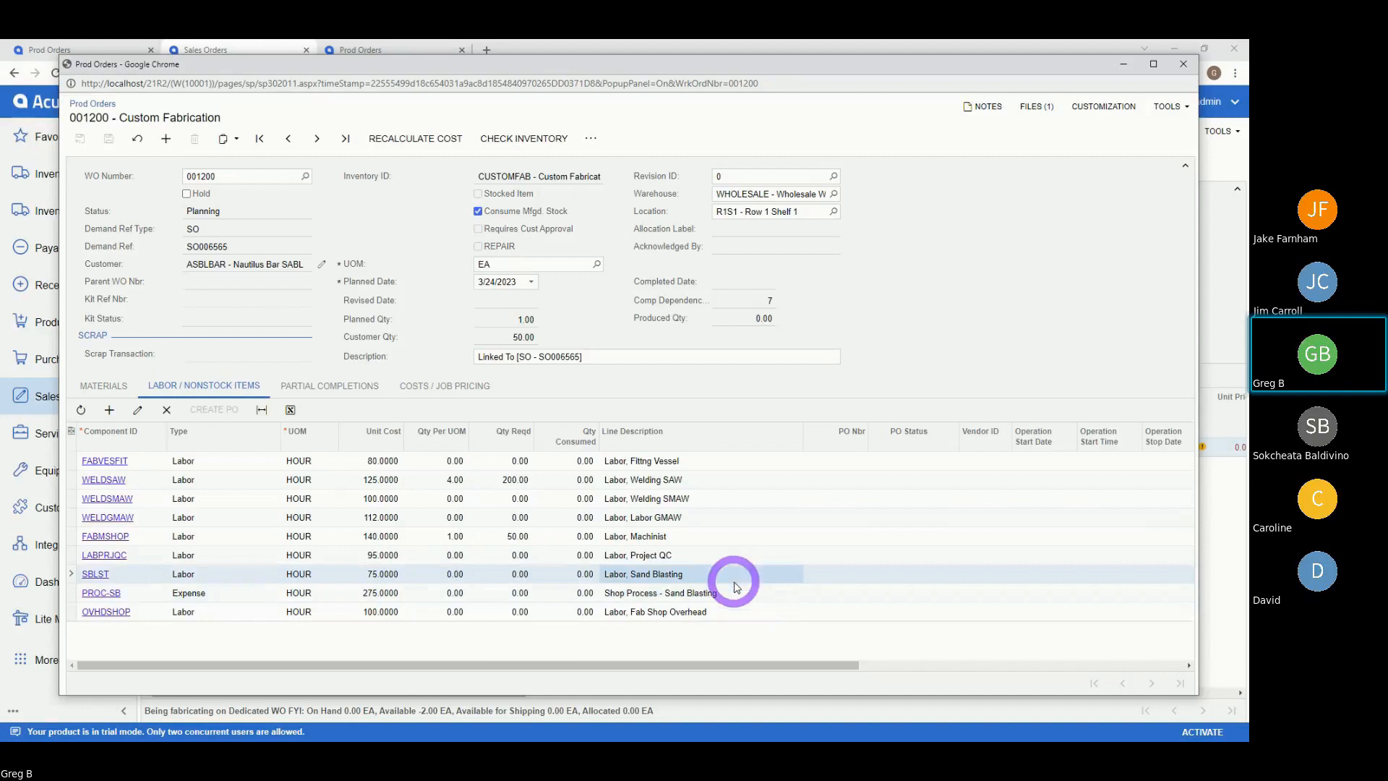
{"action": "left_click", "coordinate": [731, 595]}
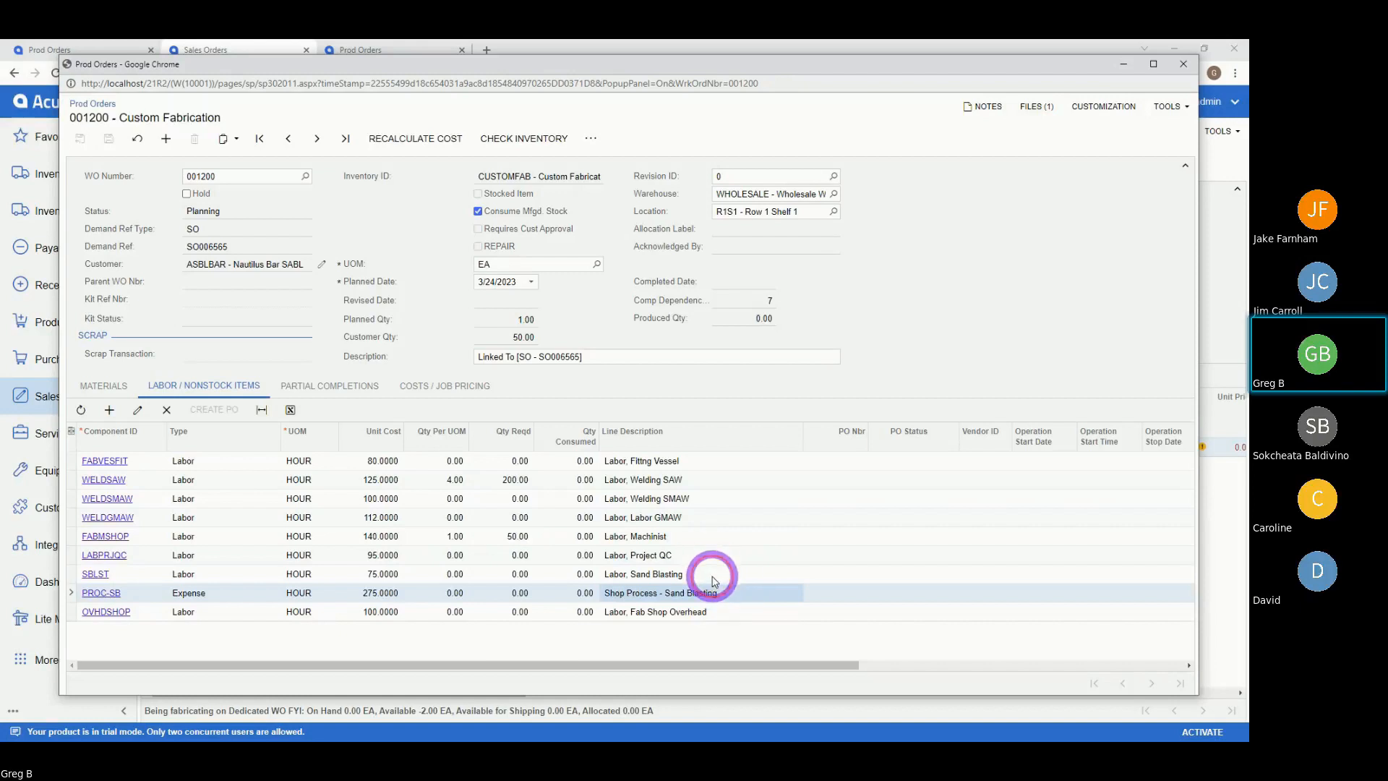
{"action": "left_click", "coordinate": [715, 576]}
{"action": "left_click", "coordinate": [730, 589]}
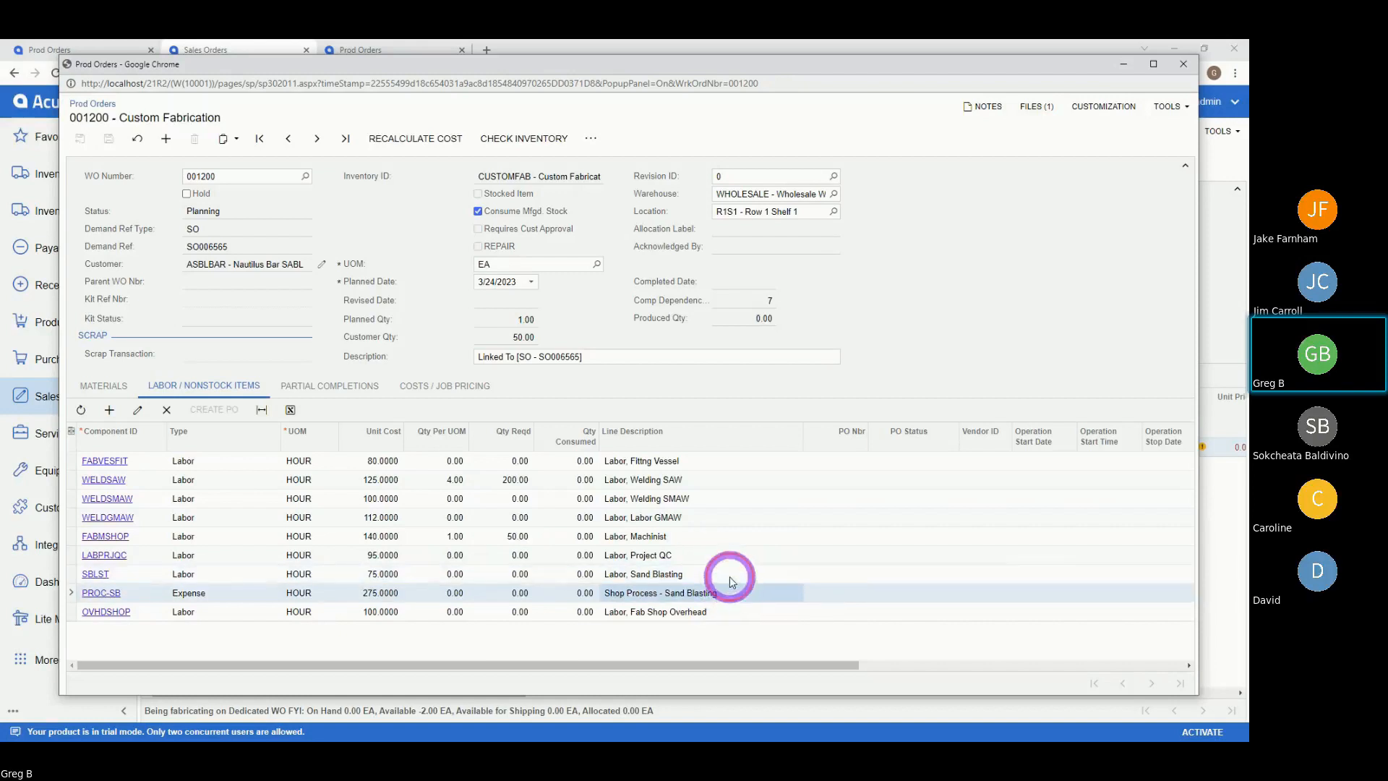
{"action": "left_click", "coordinate": [730, 577]}
{"action": "left_click", "coordinate": [733, 591]}
{"action": "left_click", "coordinate": [730, 575]}
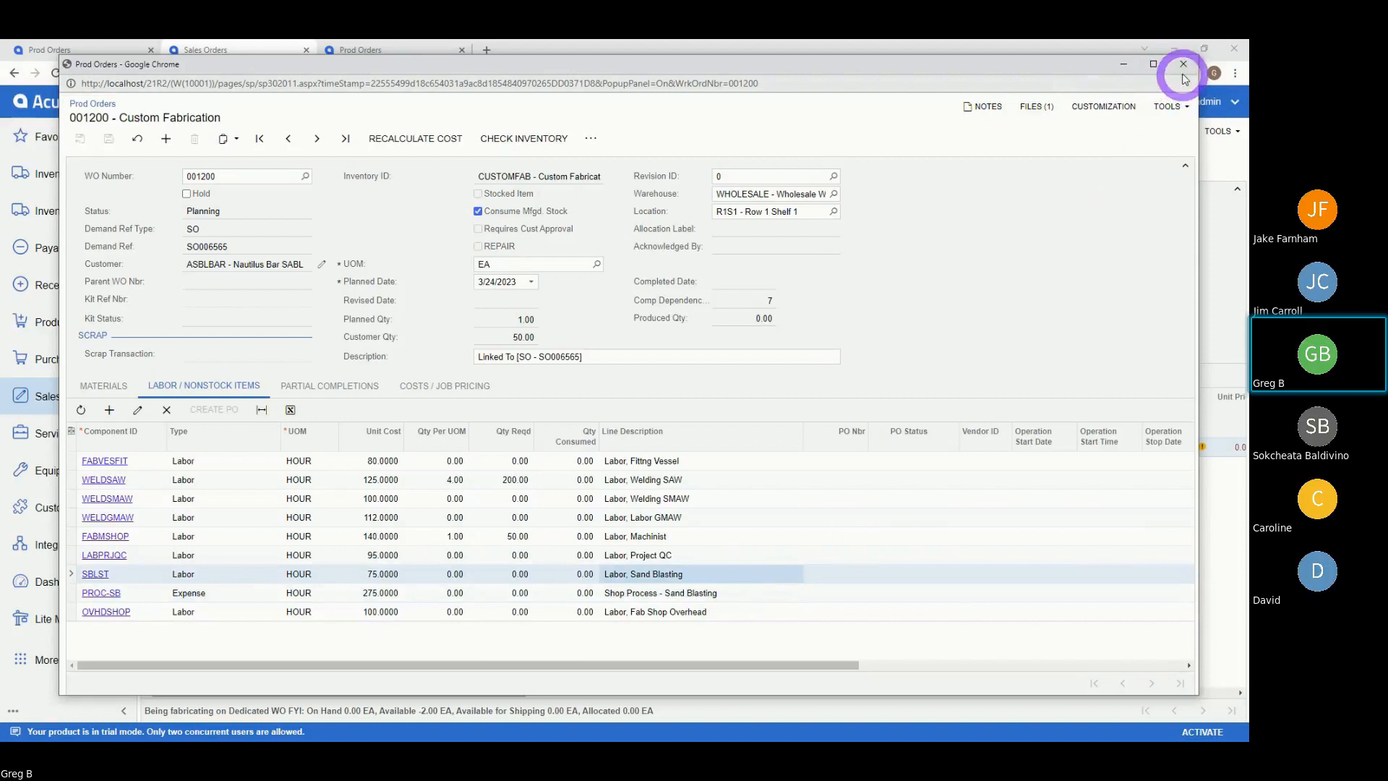
- Close order 001200 and go to Lite Manufacturing's Prod Orders list
{"action": "left_click", "coordinate": [1186, 69]}
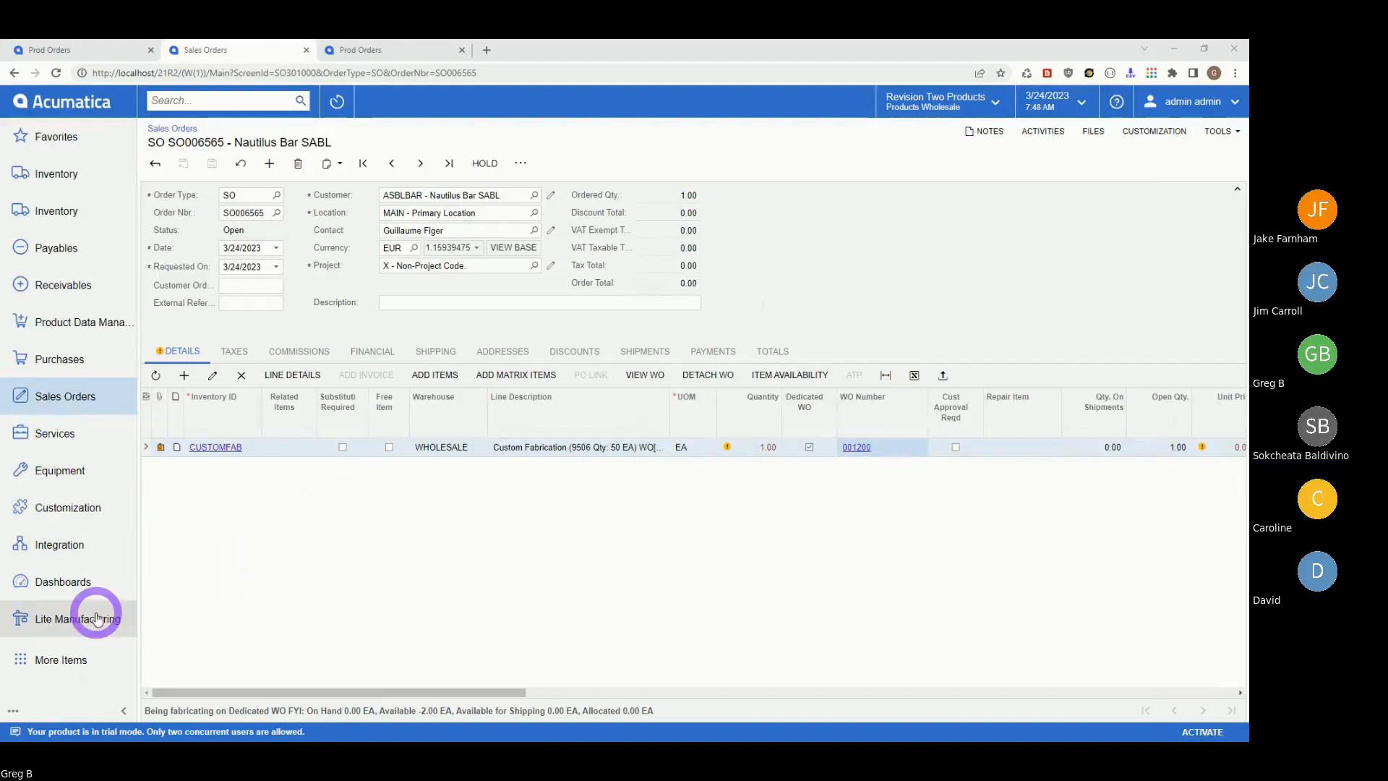
{"action": "left_click", "coordinate": [67, 626]}
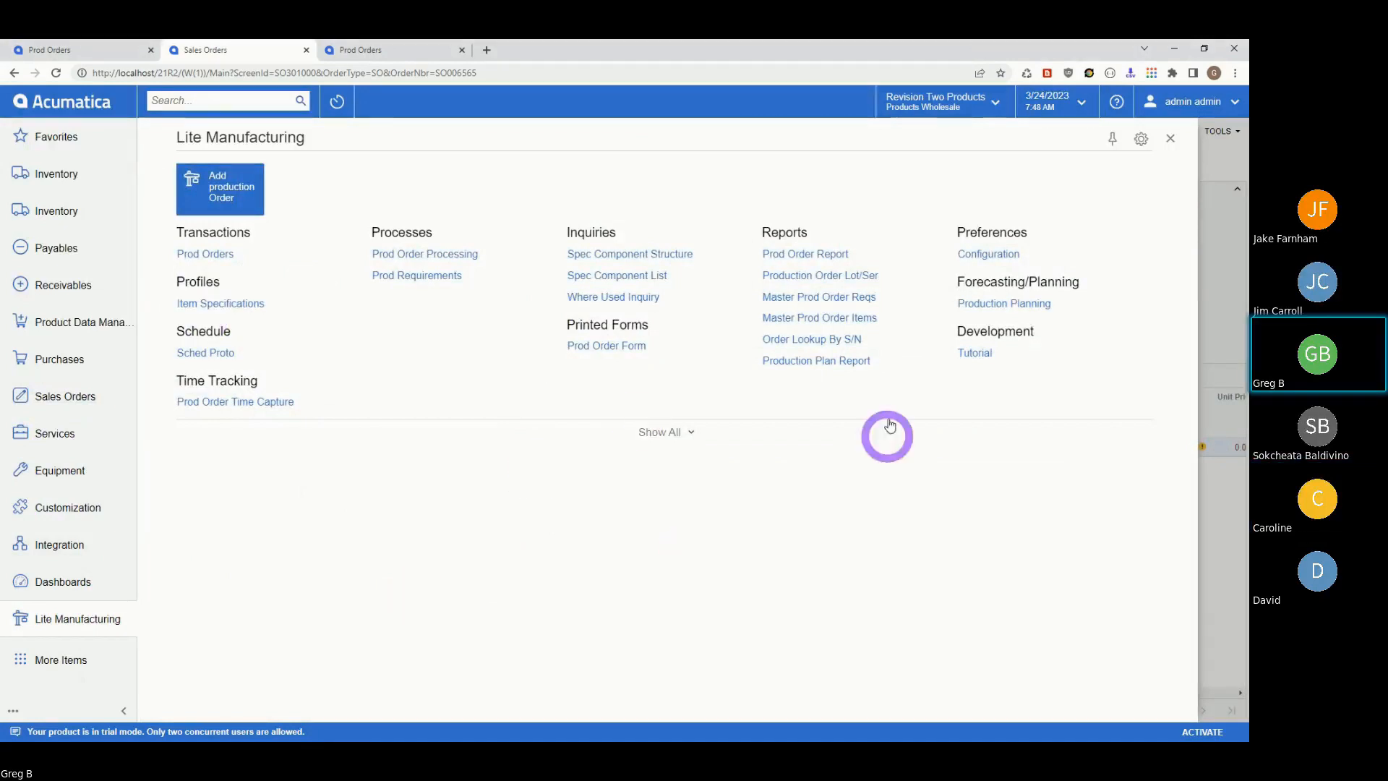
{"action": "left_click", "coordinate": [221, 259]}
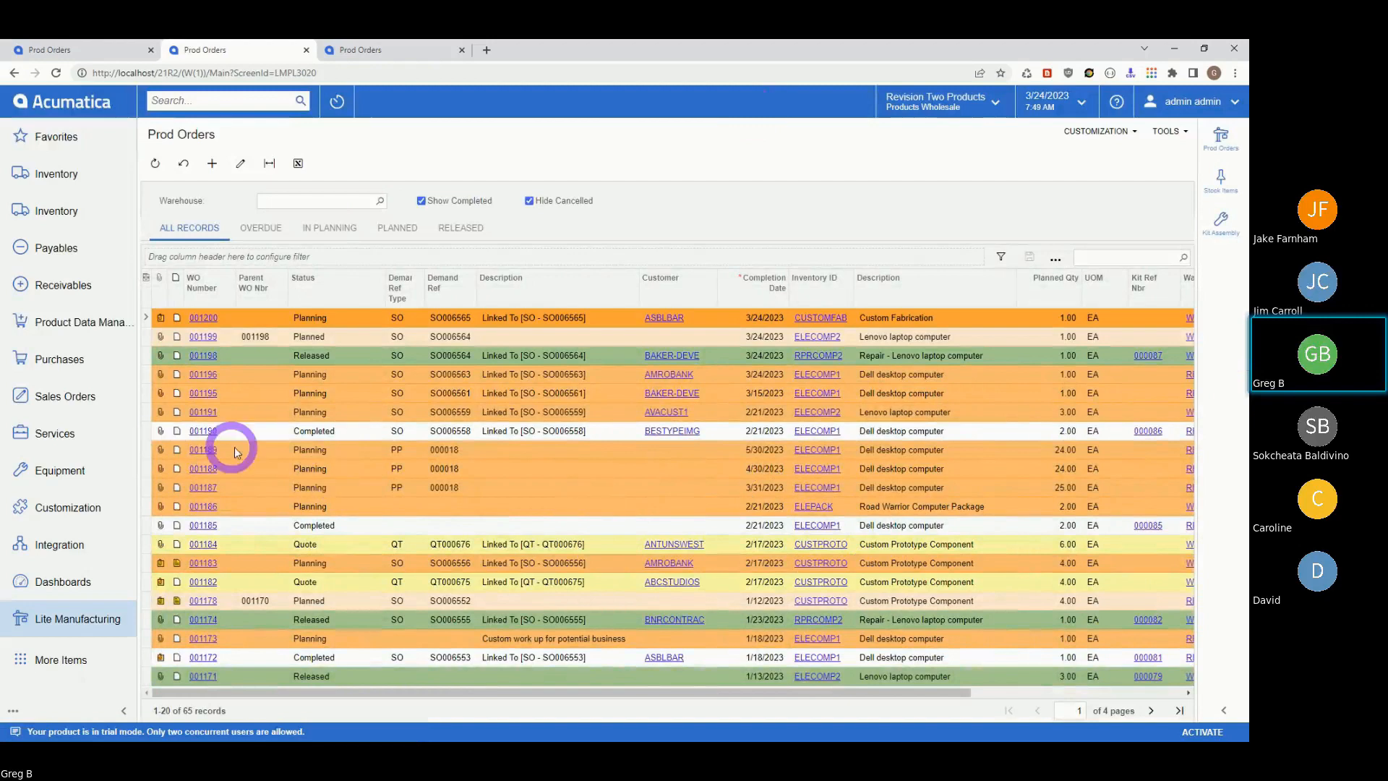
- Open production order 001189, clear its Hold flag, and save
{"action": "left_click", "coordinate": [196, 451]}
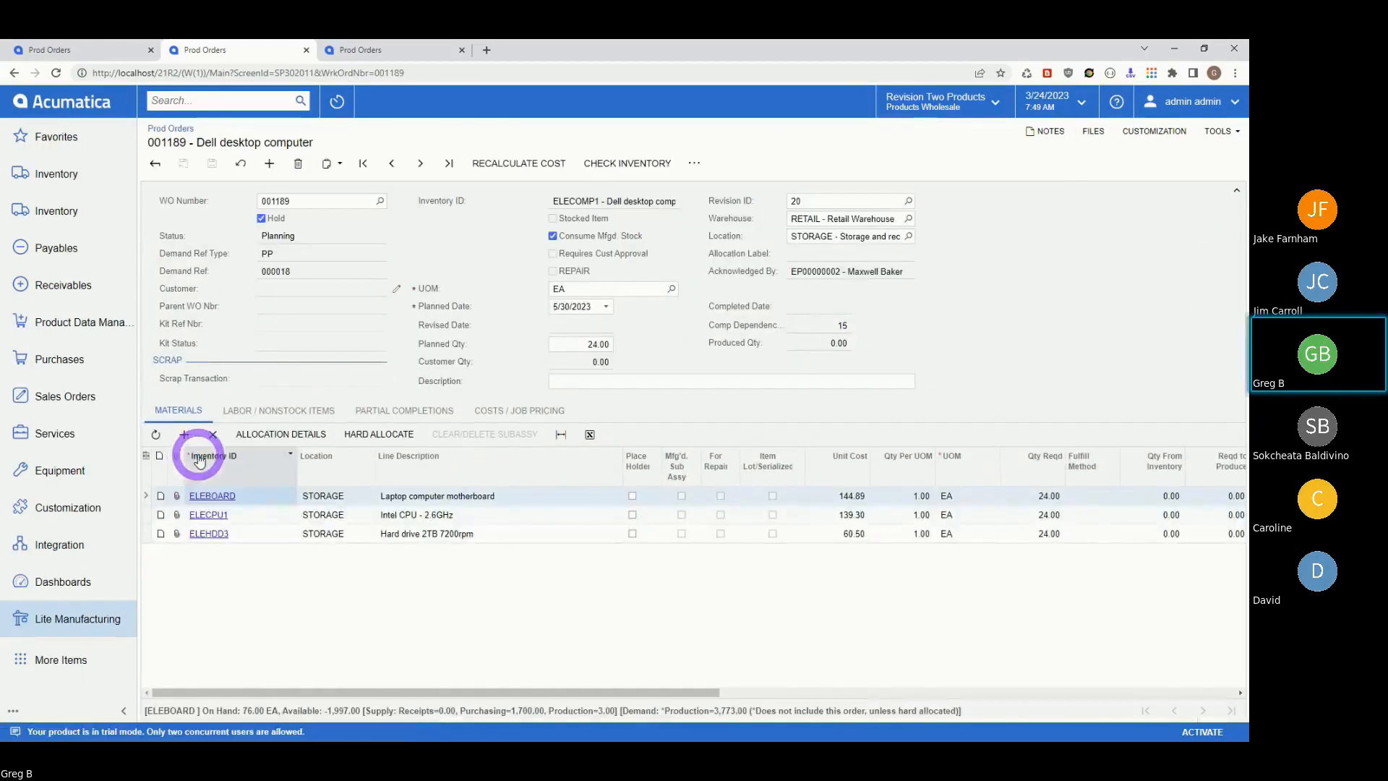
{"action": "left_click", "coordinate": [694, 163]}
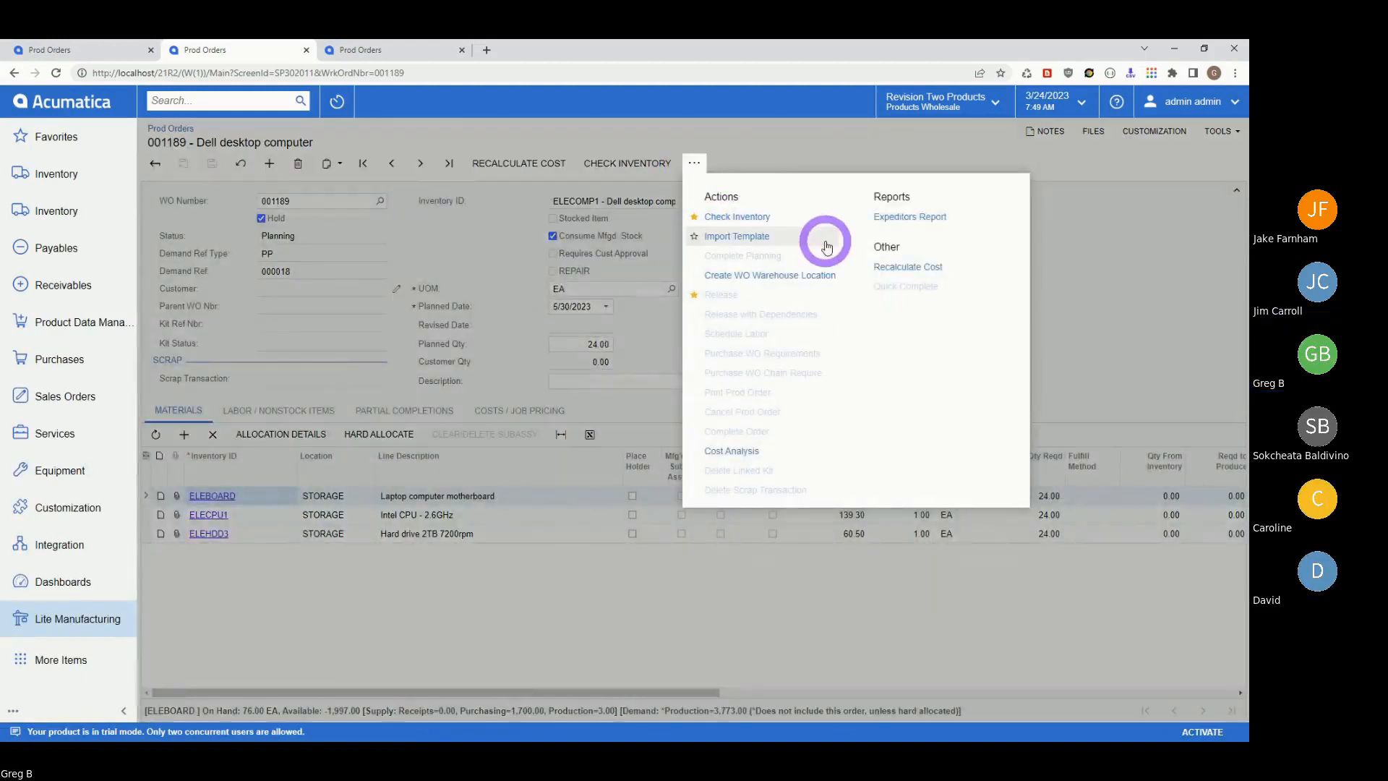
{"action": "left_click", "coordinate": [614, 708]}
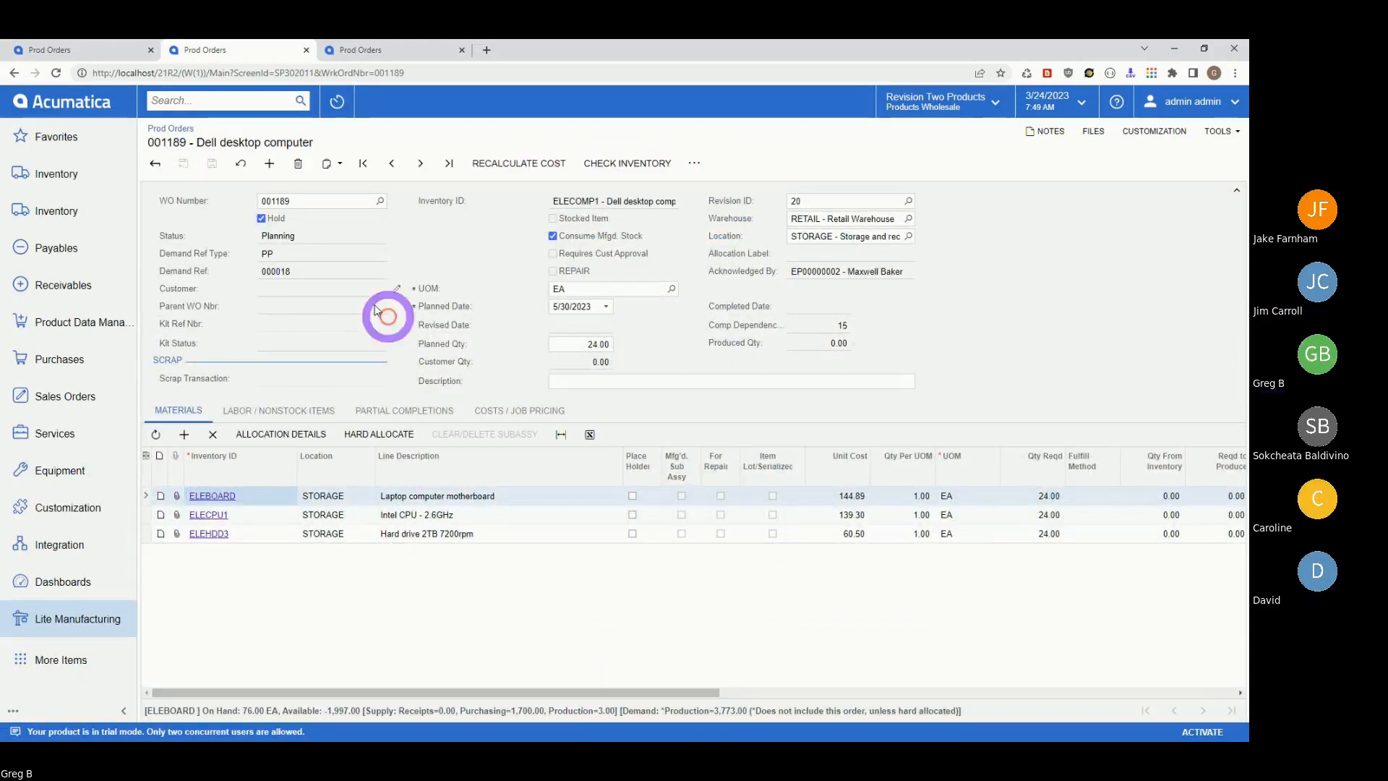
{"action": "left_click", "coordinate": [261, 218]}
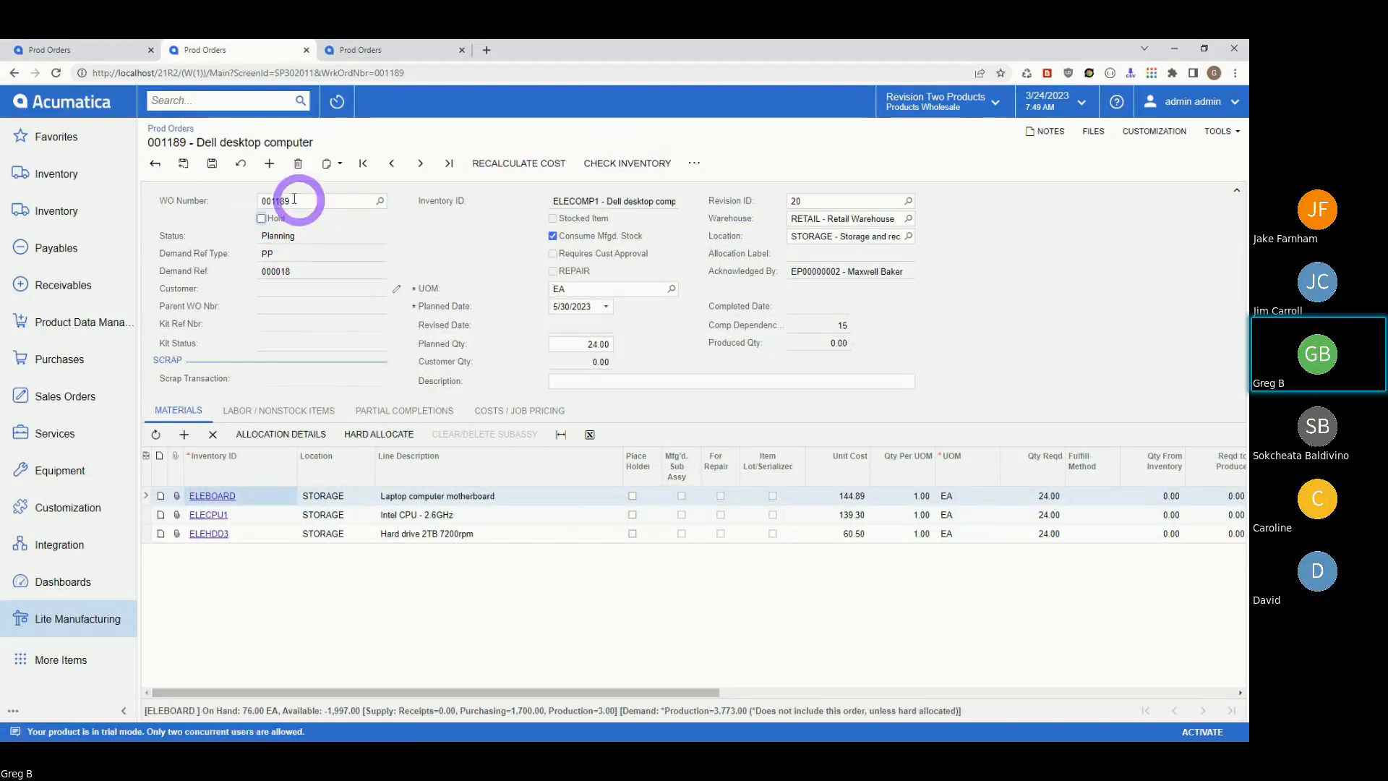
{"action": "left_click", "coordinate": [213, 165]}
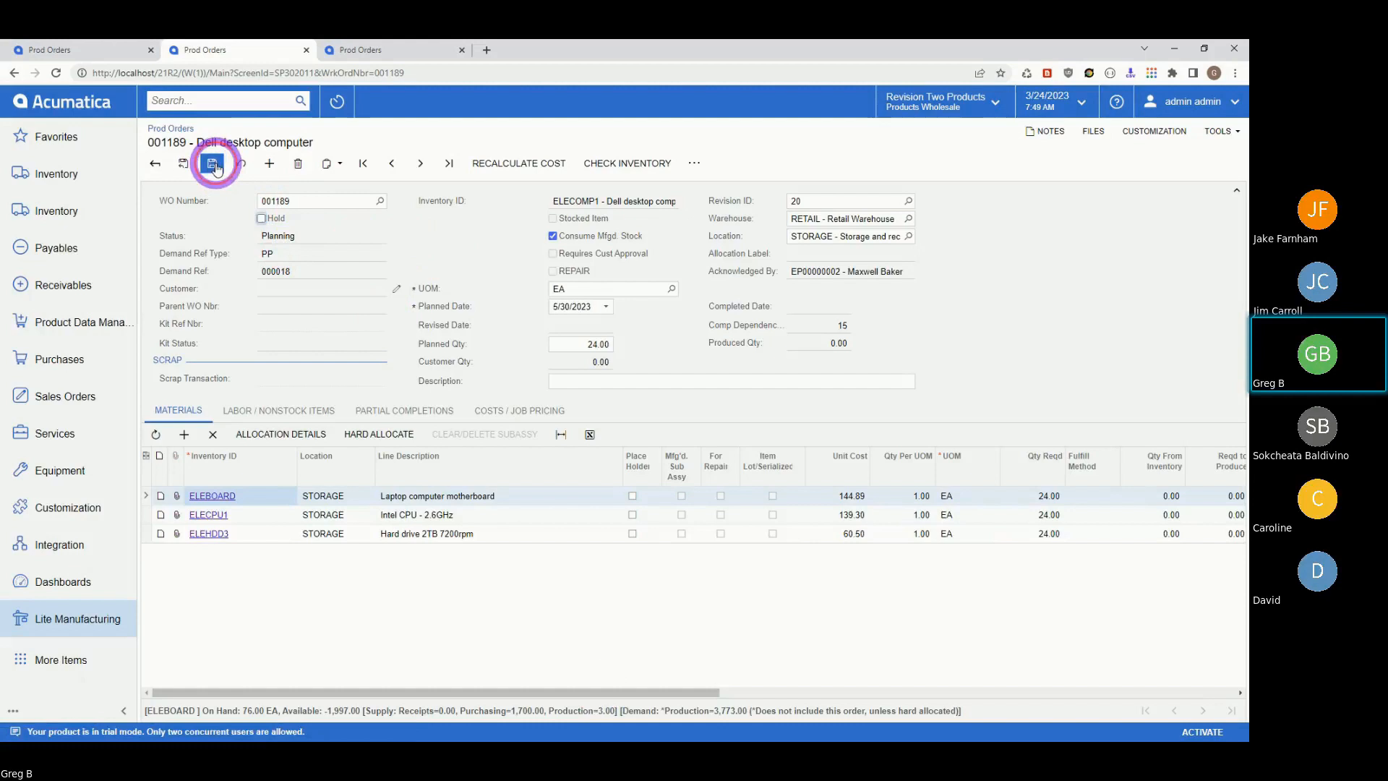
- Complete planning on order 001189 and attempt a release, which fails on an inactive period
{"action": "left_click", "coordinate": [694, 166]}
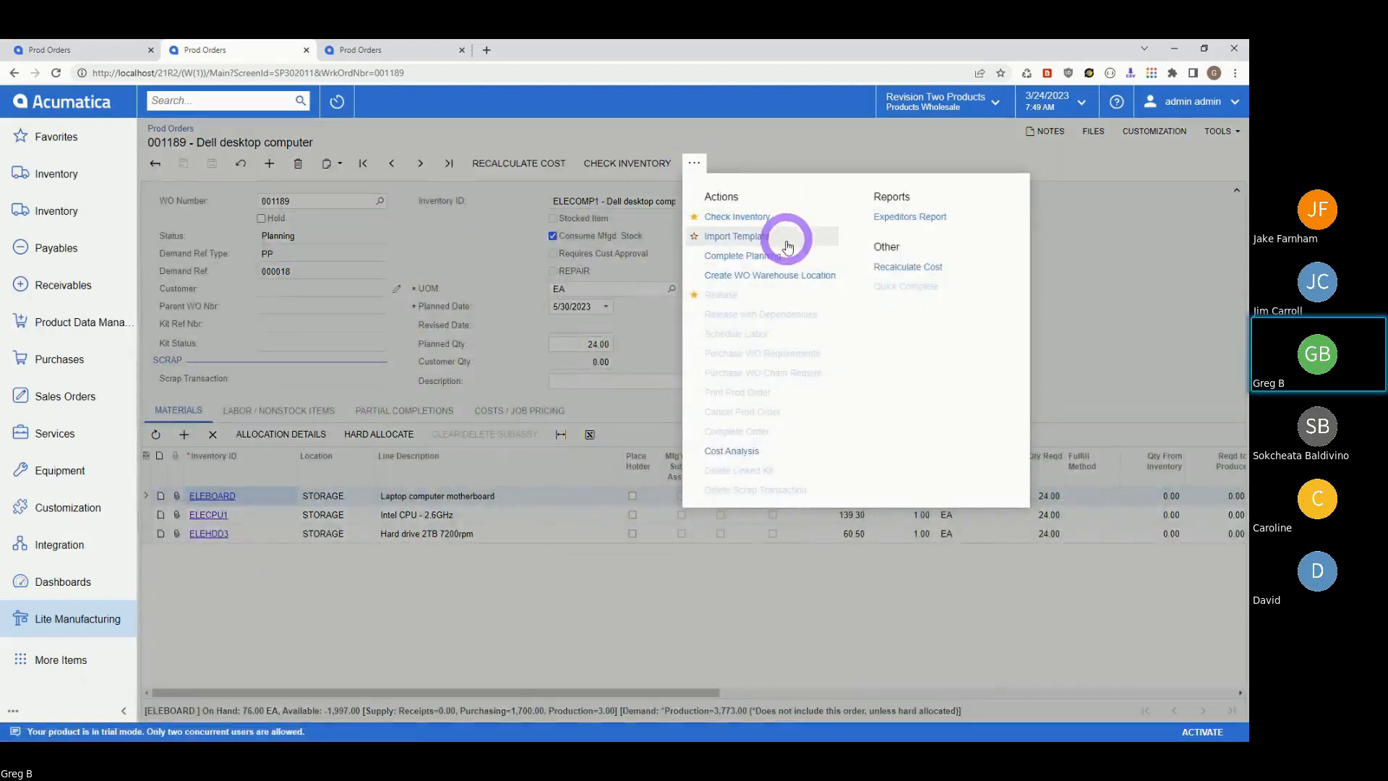
{"action": "left_click", "coordinate": [753, 254]}
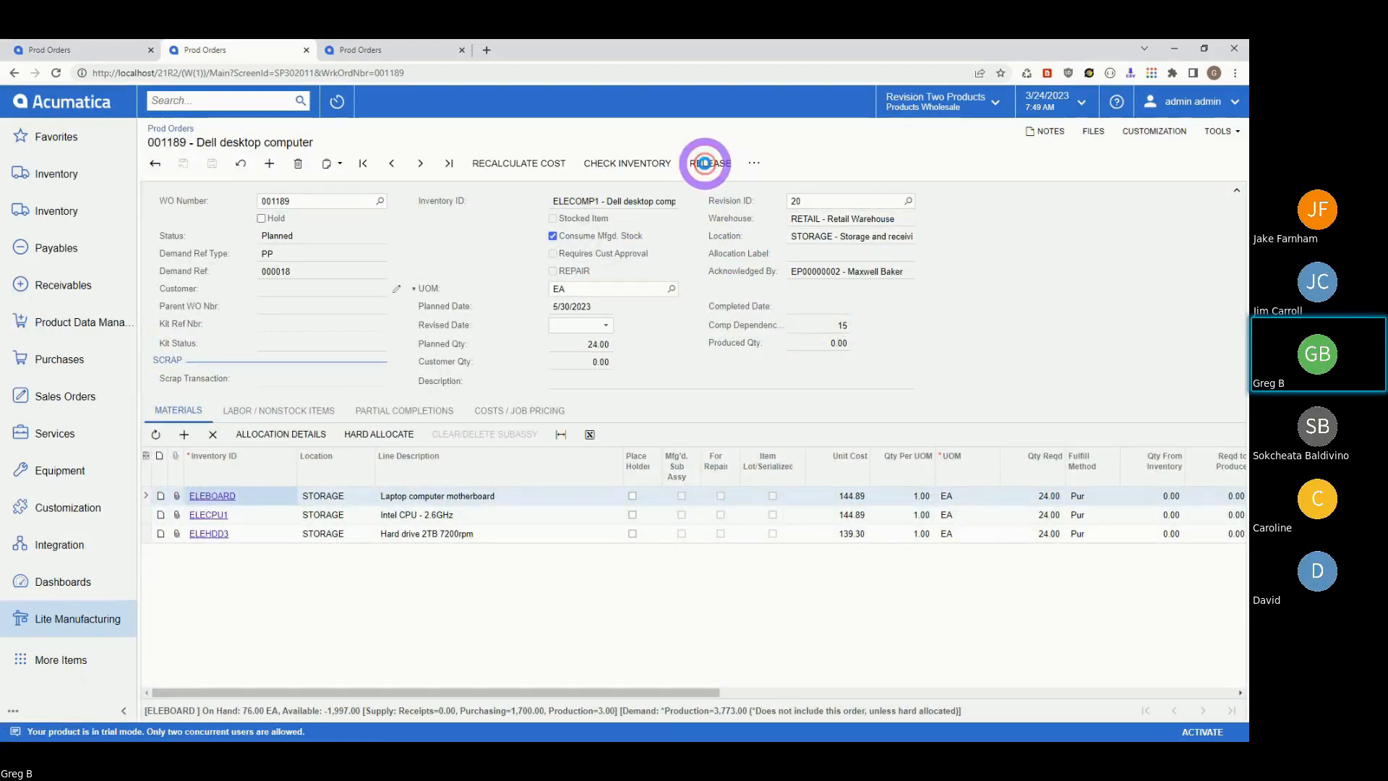
{"action": "left_click", "coordinate": [705, 163]}
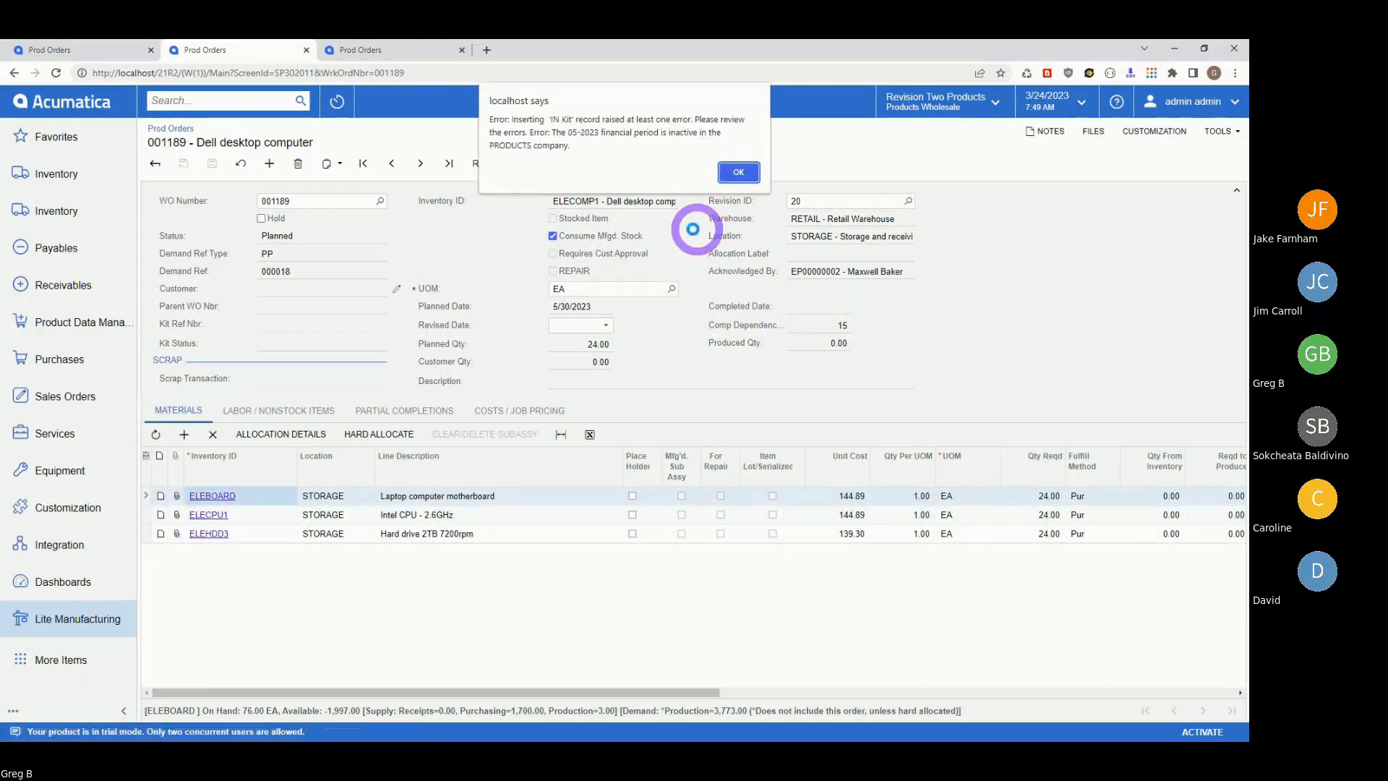
{"action": "left_click", "coordinate": [738, 174]}
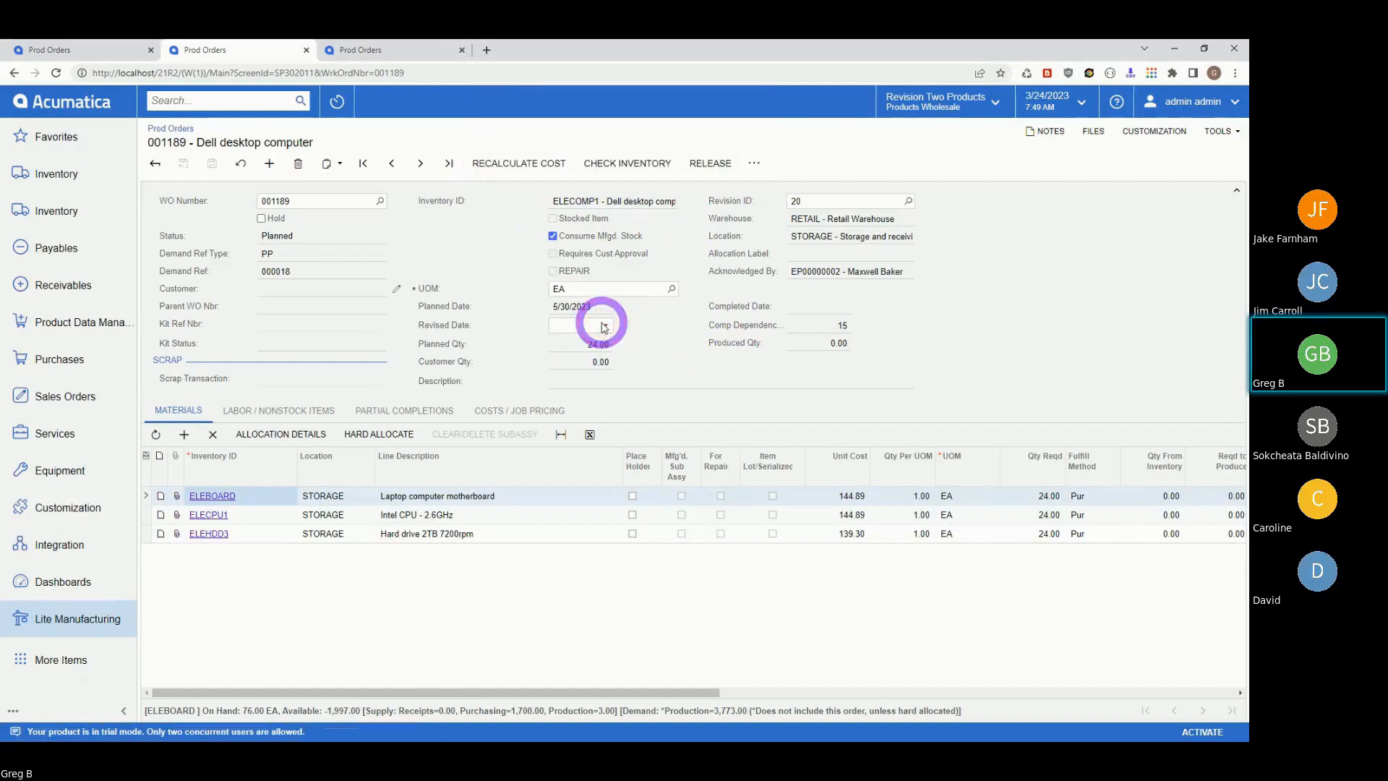
- Set the revised date to 2/1/2023, save, and retry release, again blocked by the period error
{"action": "left_click", "coordinate": [606, 325]}
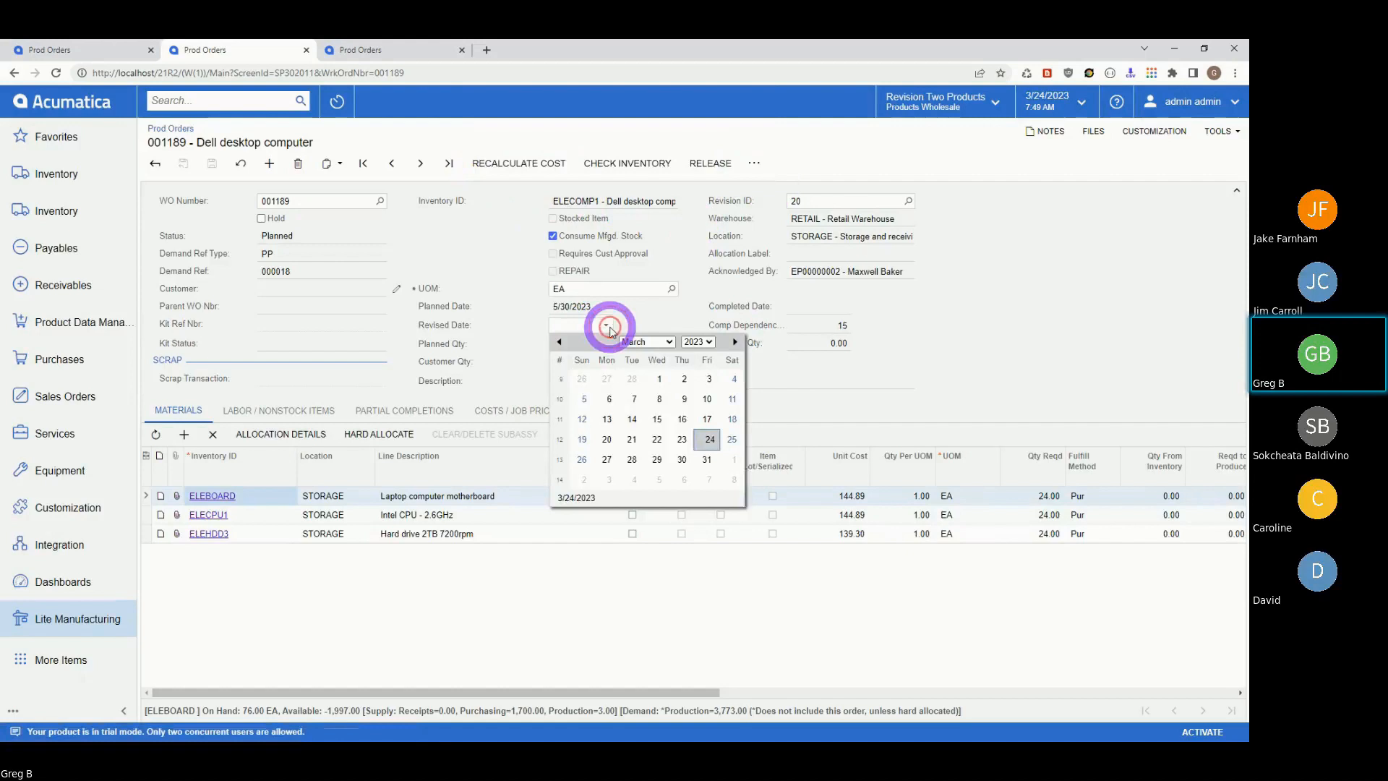
{"action": "left_click", "coordinate": [671, 344]}
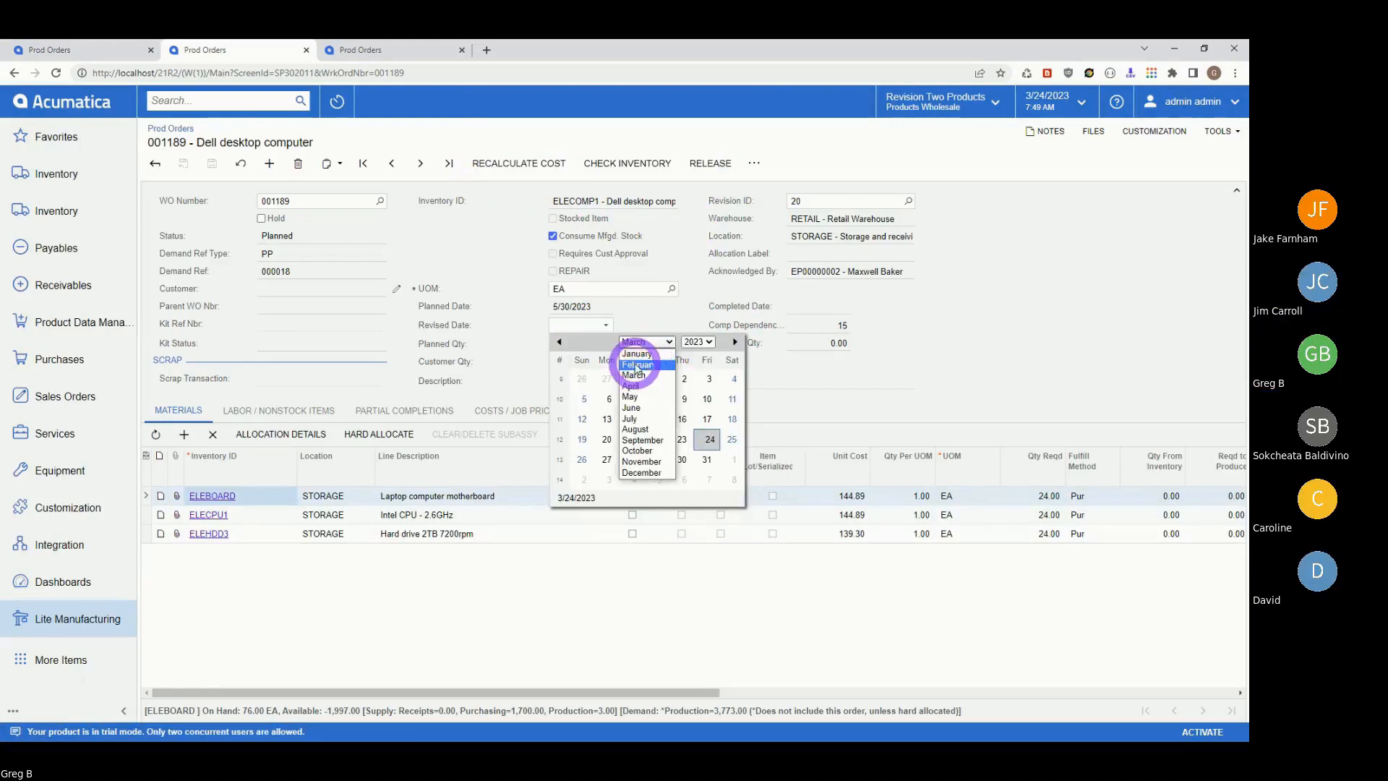
{"action": "left_click", "coordinate": [636, 365]}
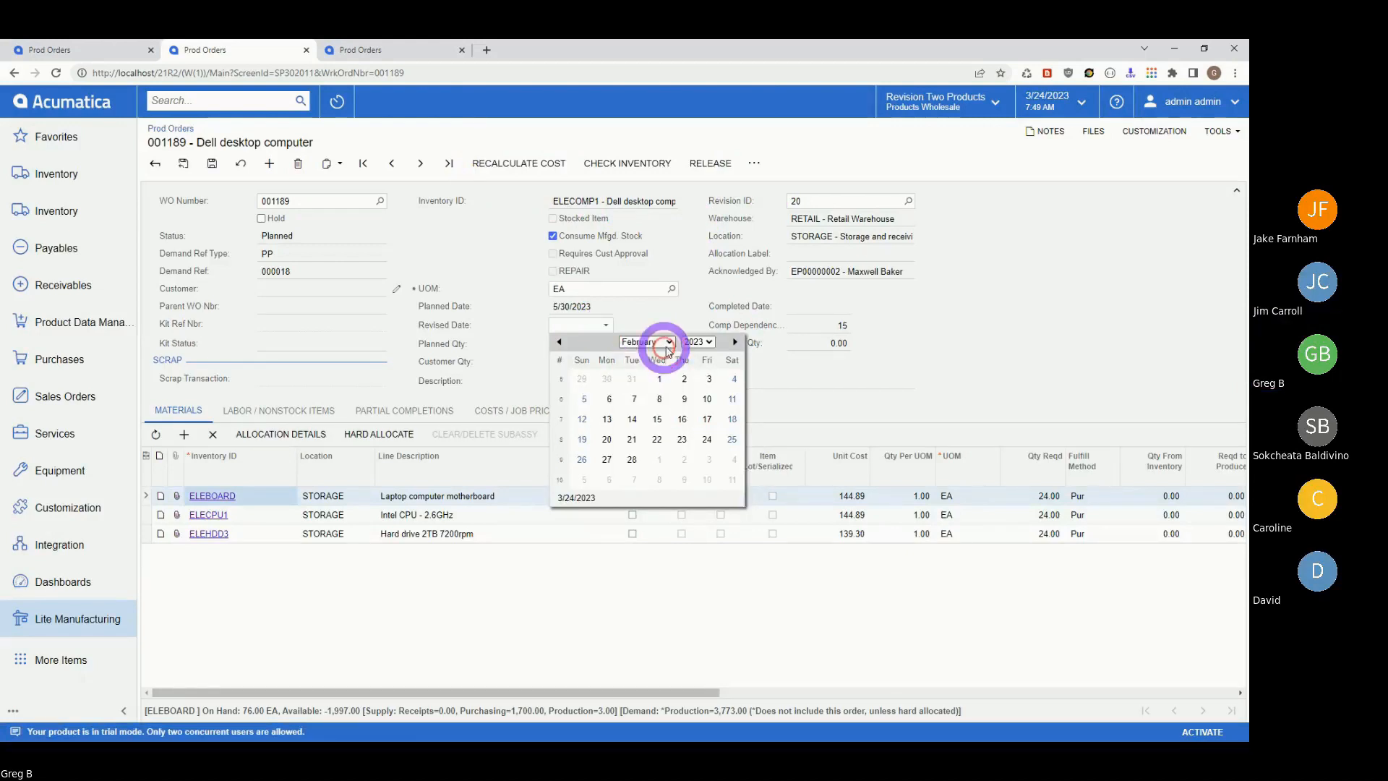
{"action": "left_click", "coordinate": [681, 396]}
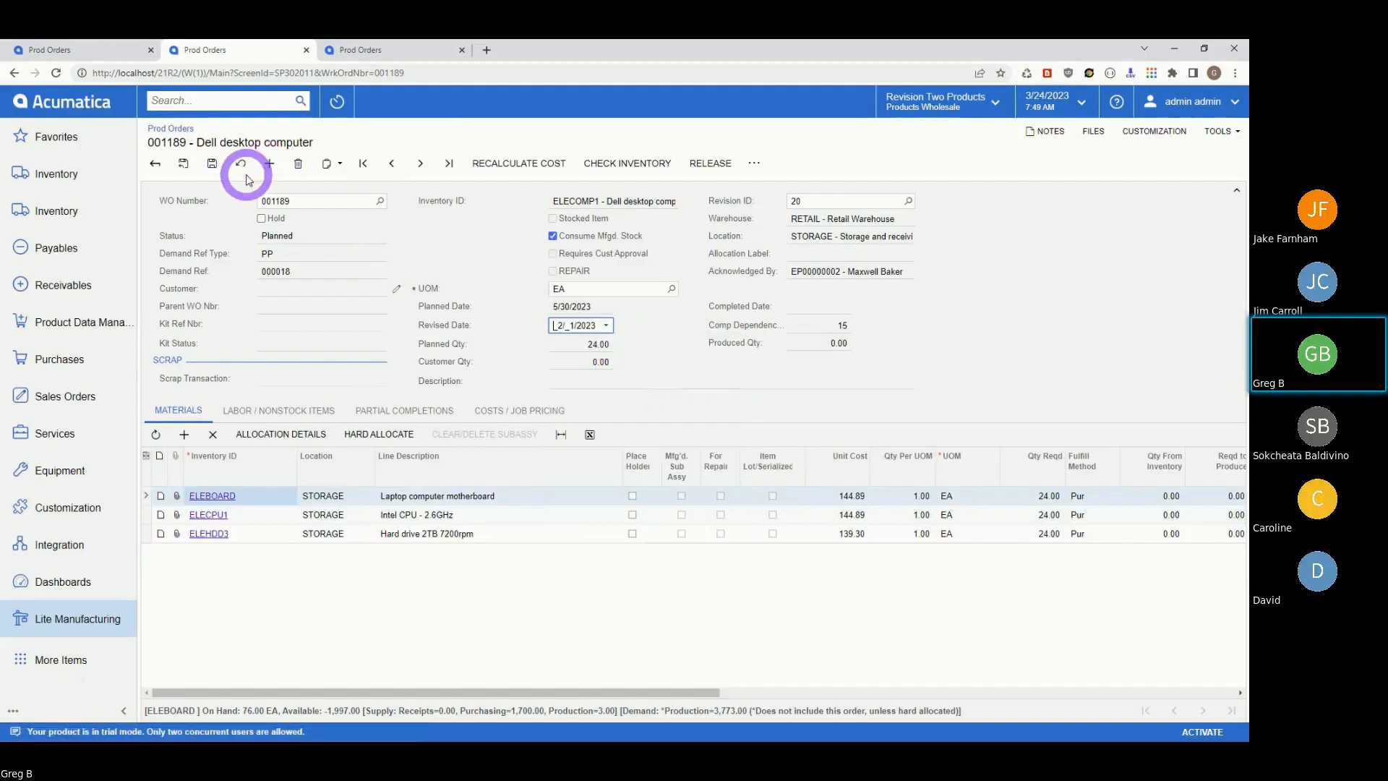
{"action": "left_click", "coordinate": [212, 164]}
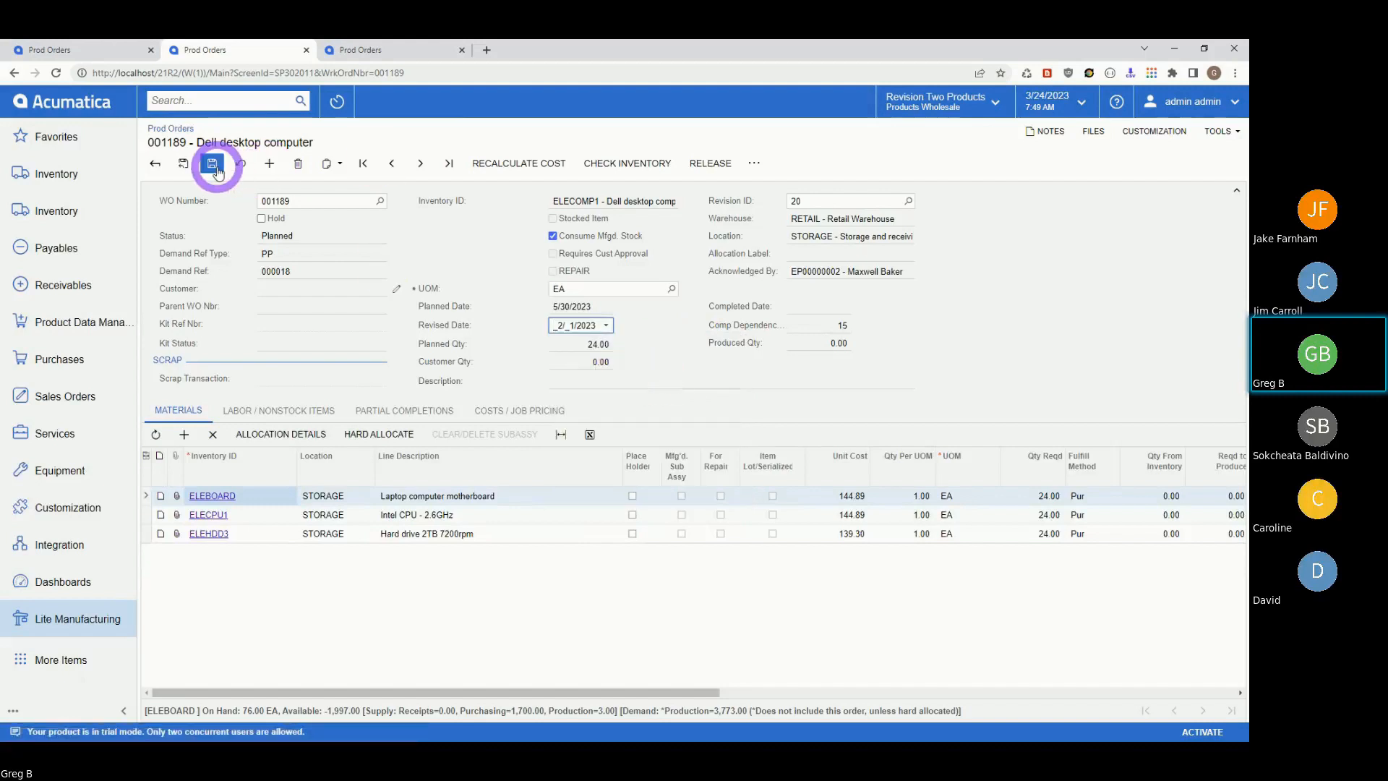
{"action": "left_click", "coordinate": [713, 163]}
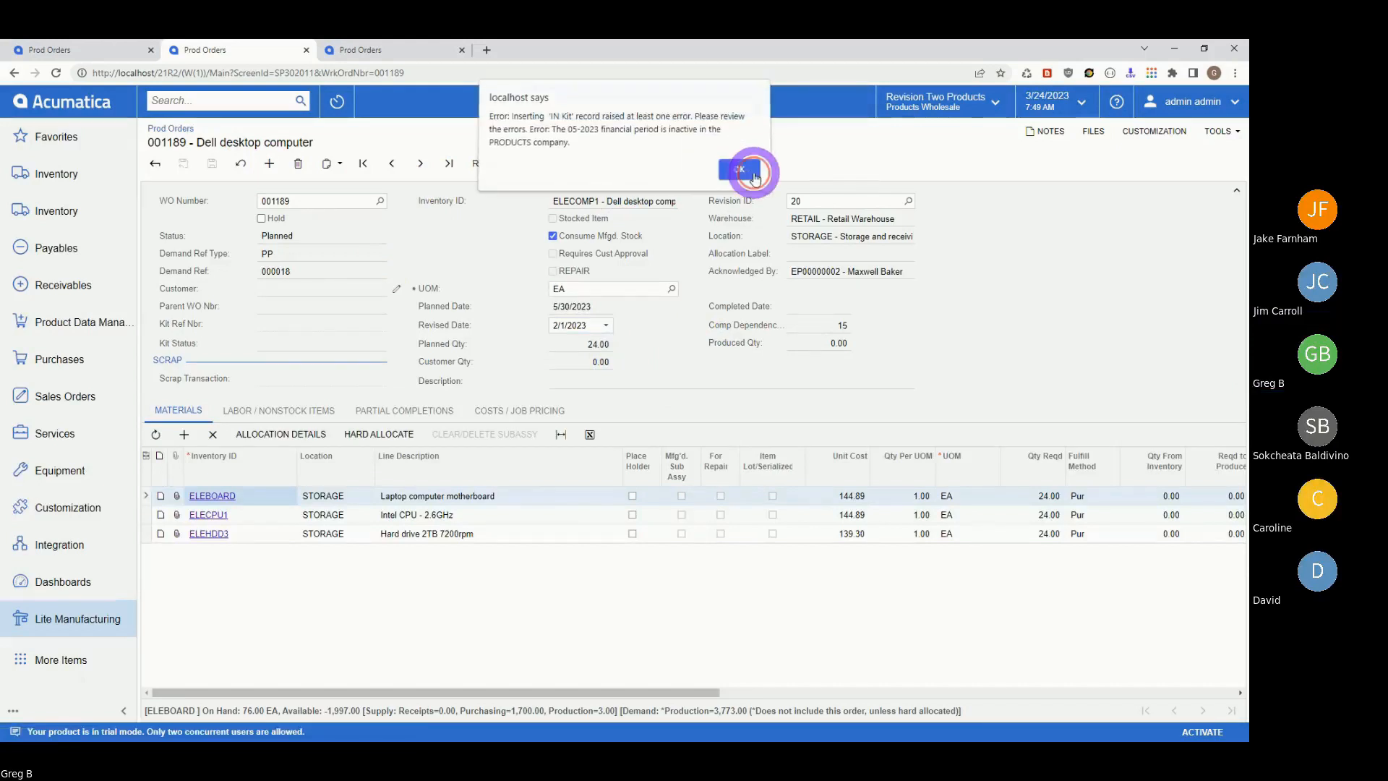
{"action": "left_click", "coordinate": [751, 173]}
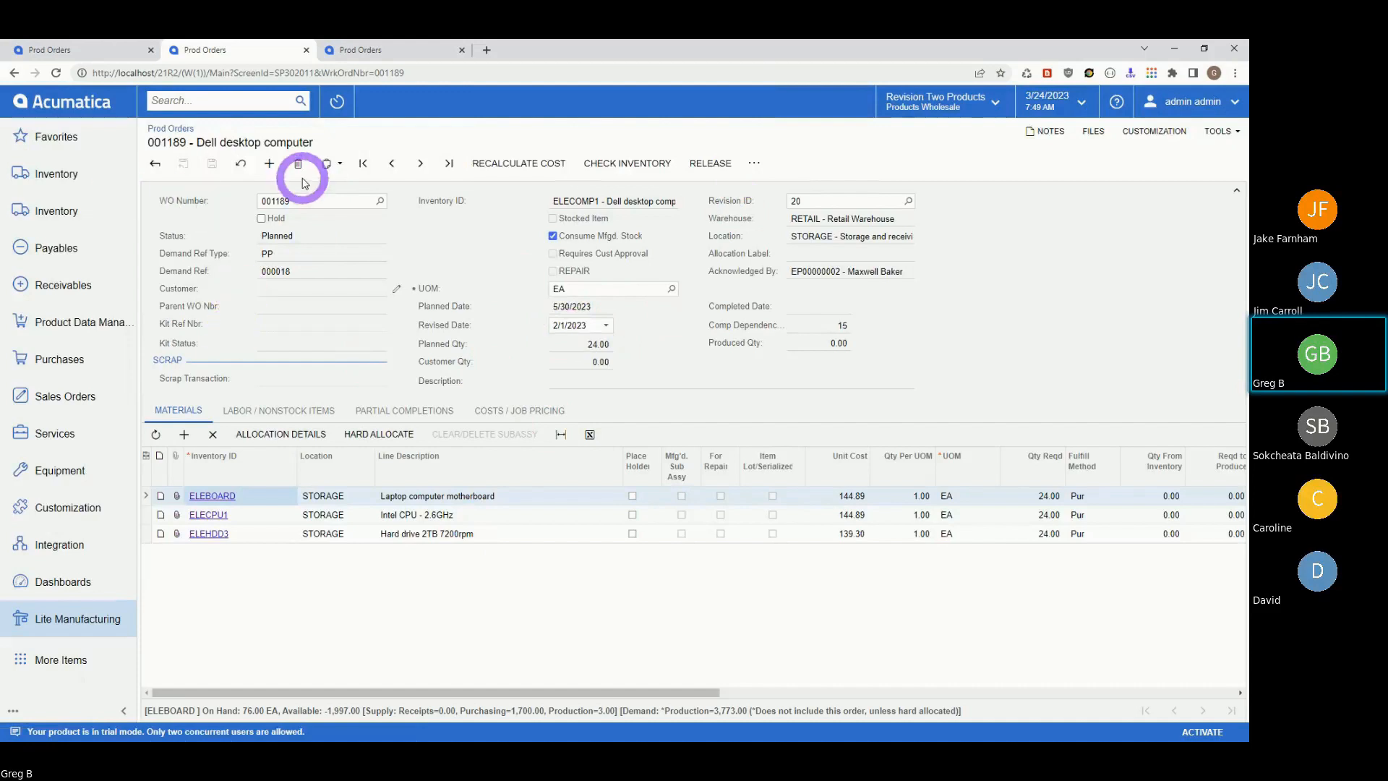
- Open Manage Financial Periods via the 'fini' search and set the action to Open
{"action": "left_click", "coordinate": [51, 623]}
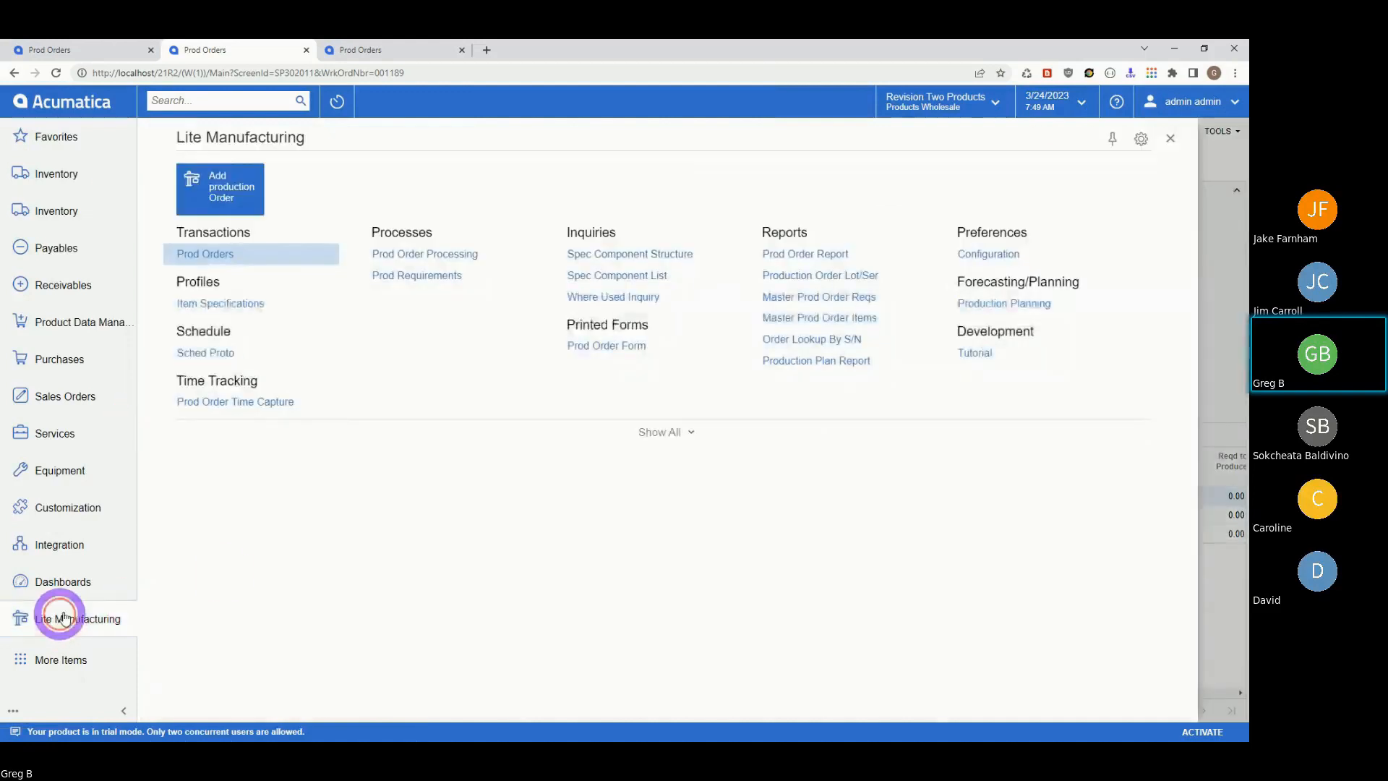
{"action": "left_click", "coordinate": [201, 256]}
{"action": "left_click", "coordinate": [208, 101]}
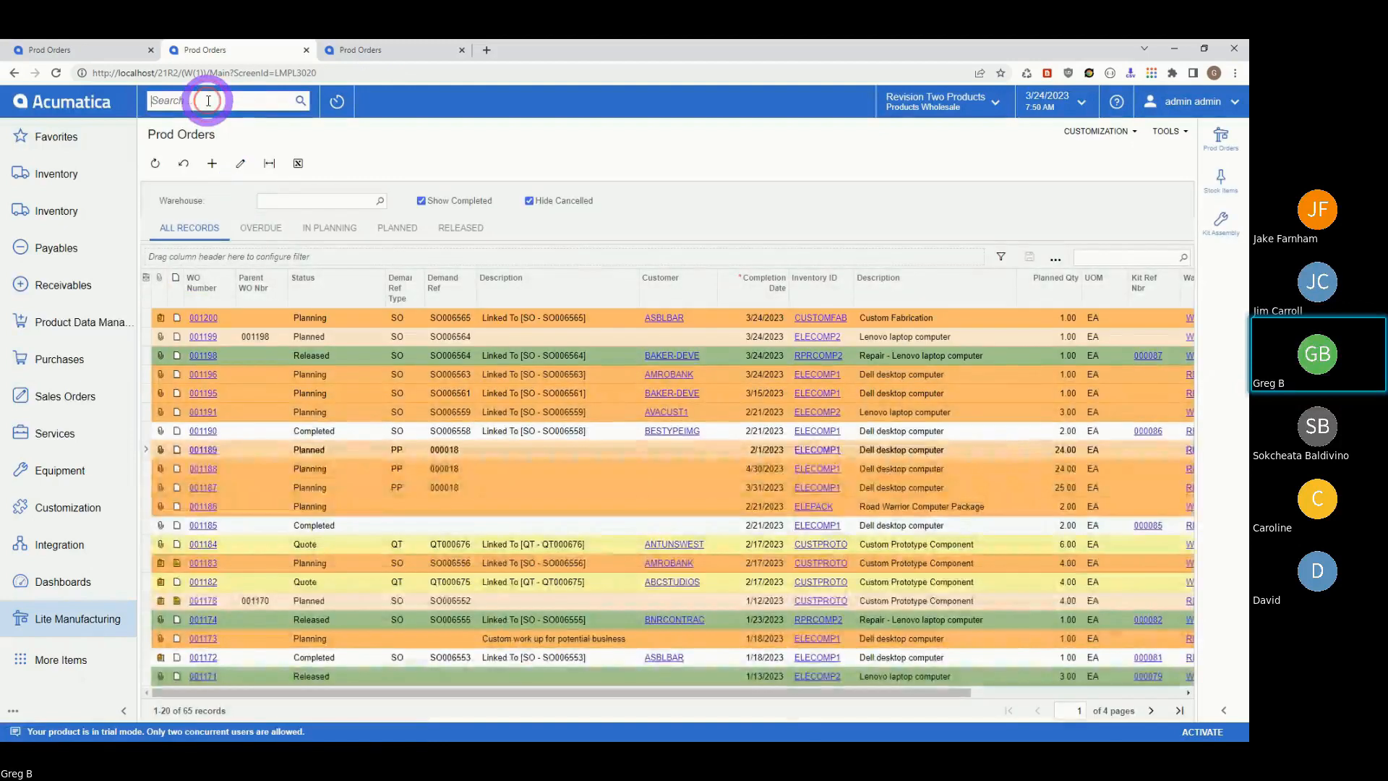
{"action": "type", "text": "fin"}
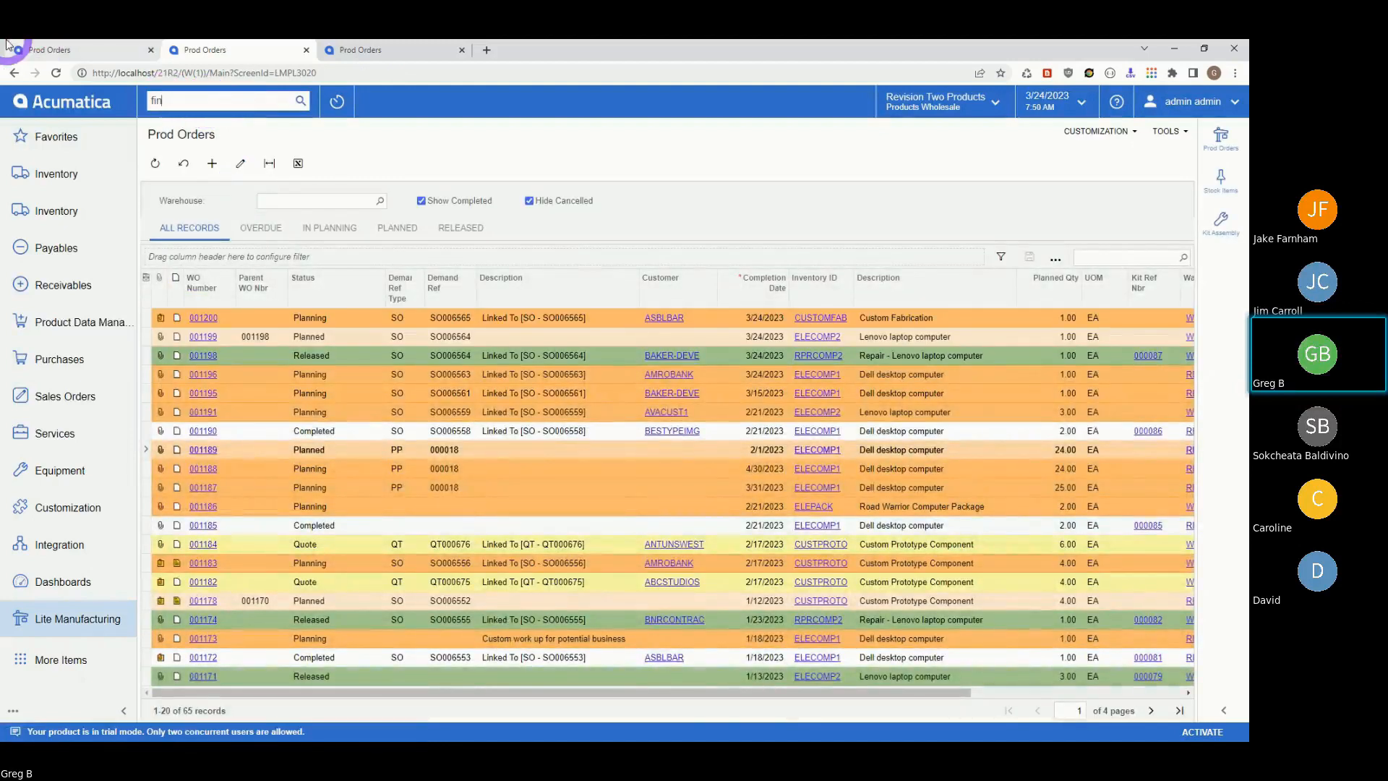
{"action": "type", "text": "i"}
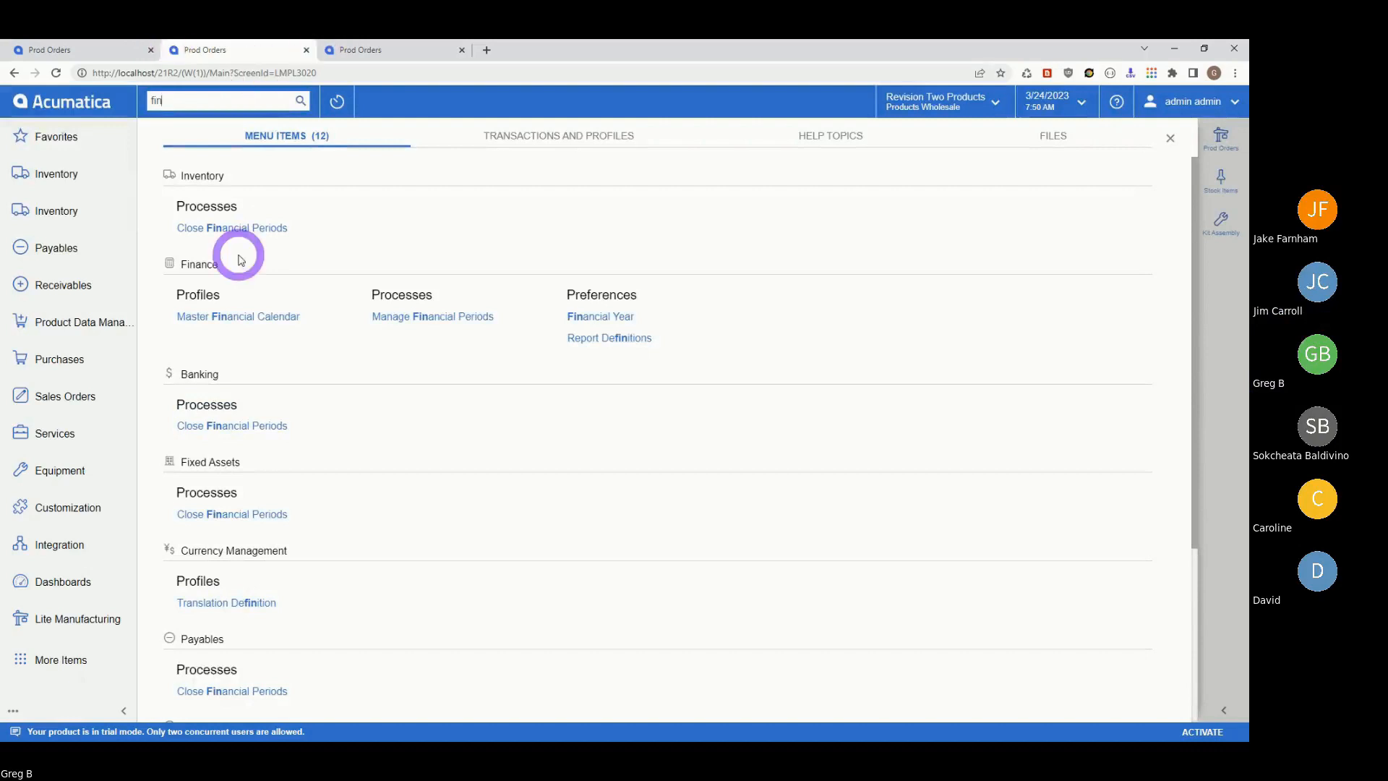
{"action": "left_click", "coordinate": [433, 318]}
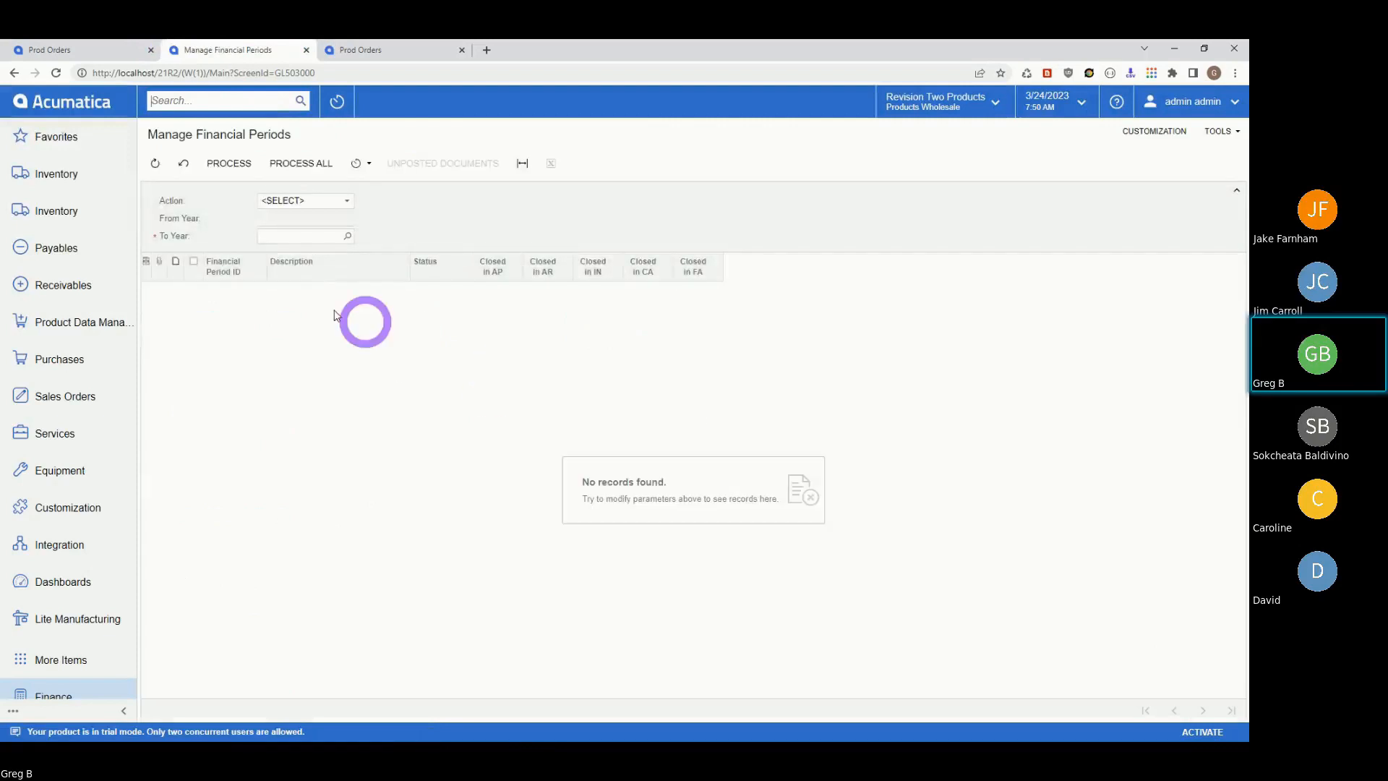
{"action": "left_click", "coordinate": [347, 202]}
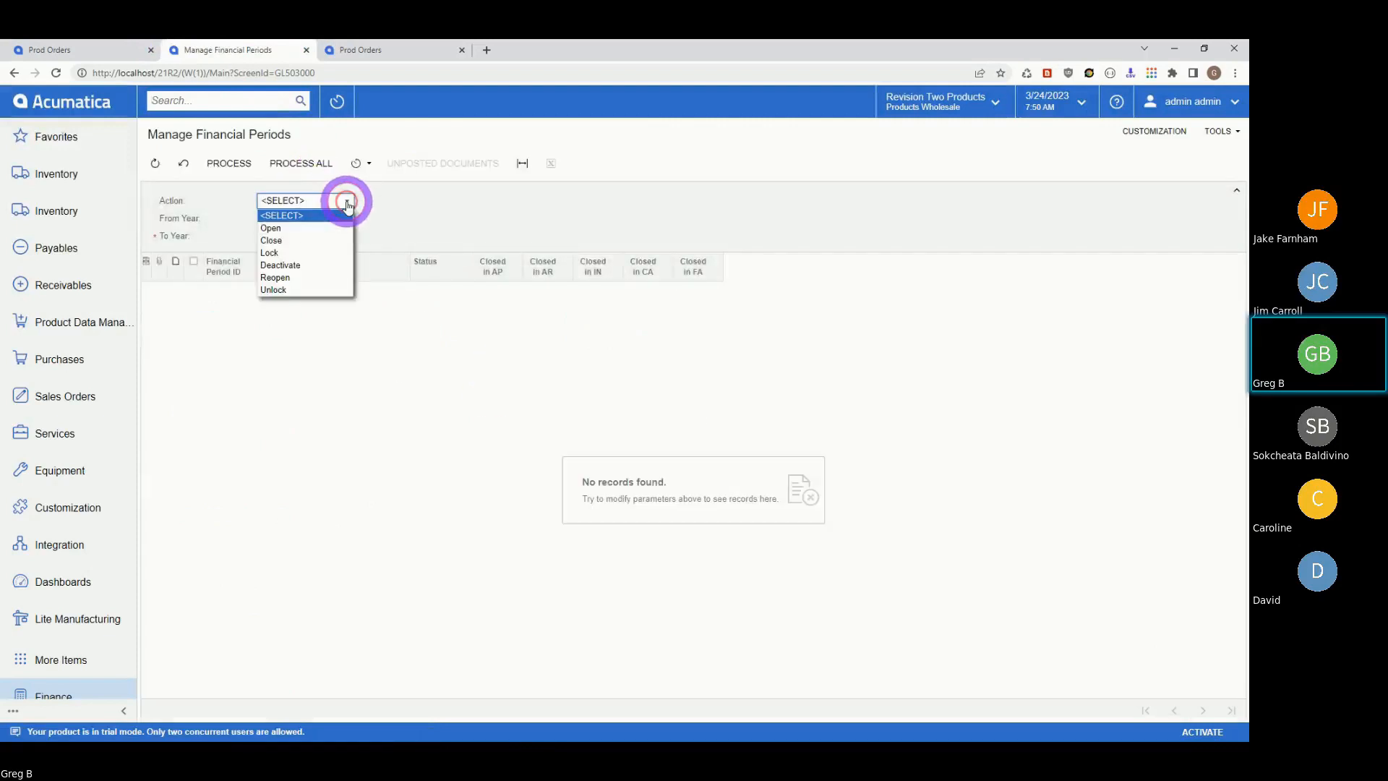
{"action": "left_click", "coordinate": [289, 227]}
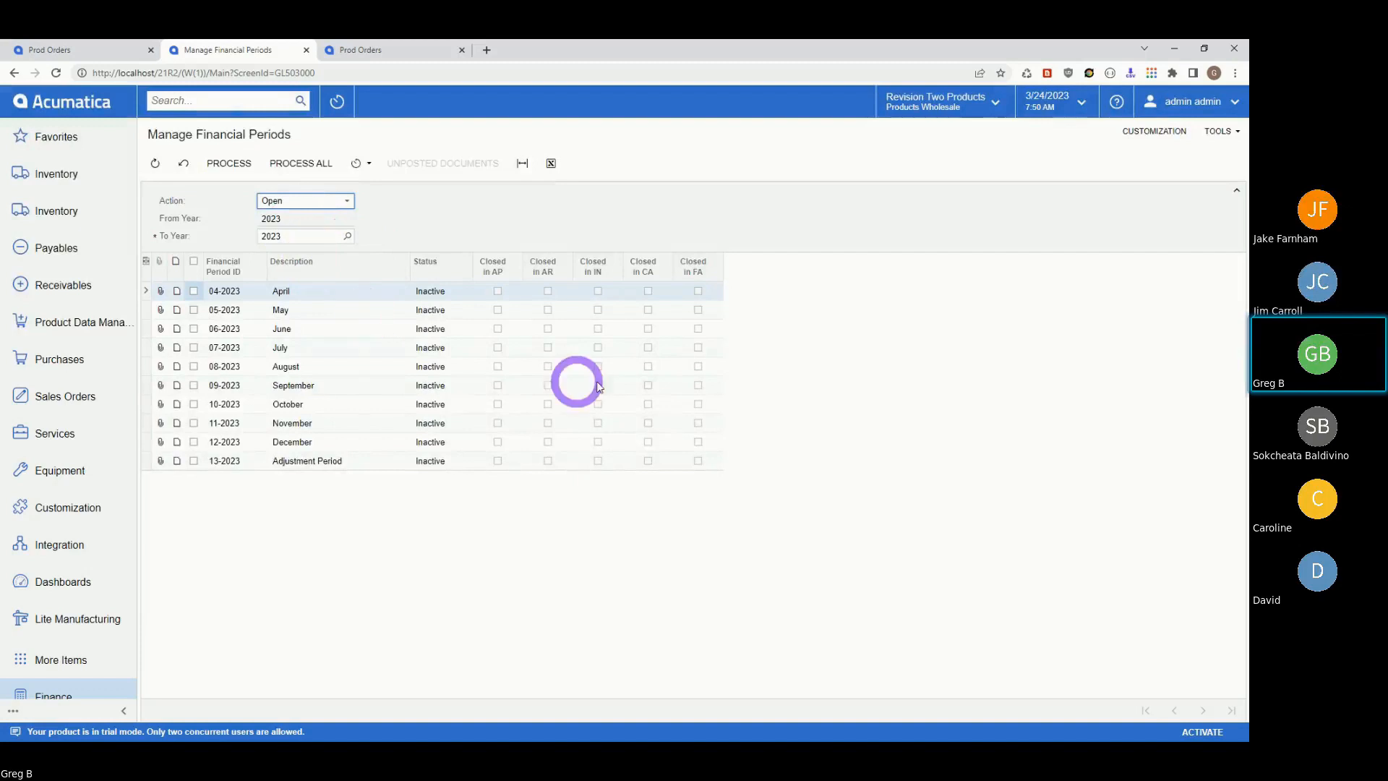
- Select periods 04-2023 through 13-2023 and process them to open all ten
{"action": "left_click", "coordinate": [195, 292]}
{"action": "left_click", "coordinate": [193, 309]}
{"action": "left_click", "coordinate": [194, 328]}
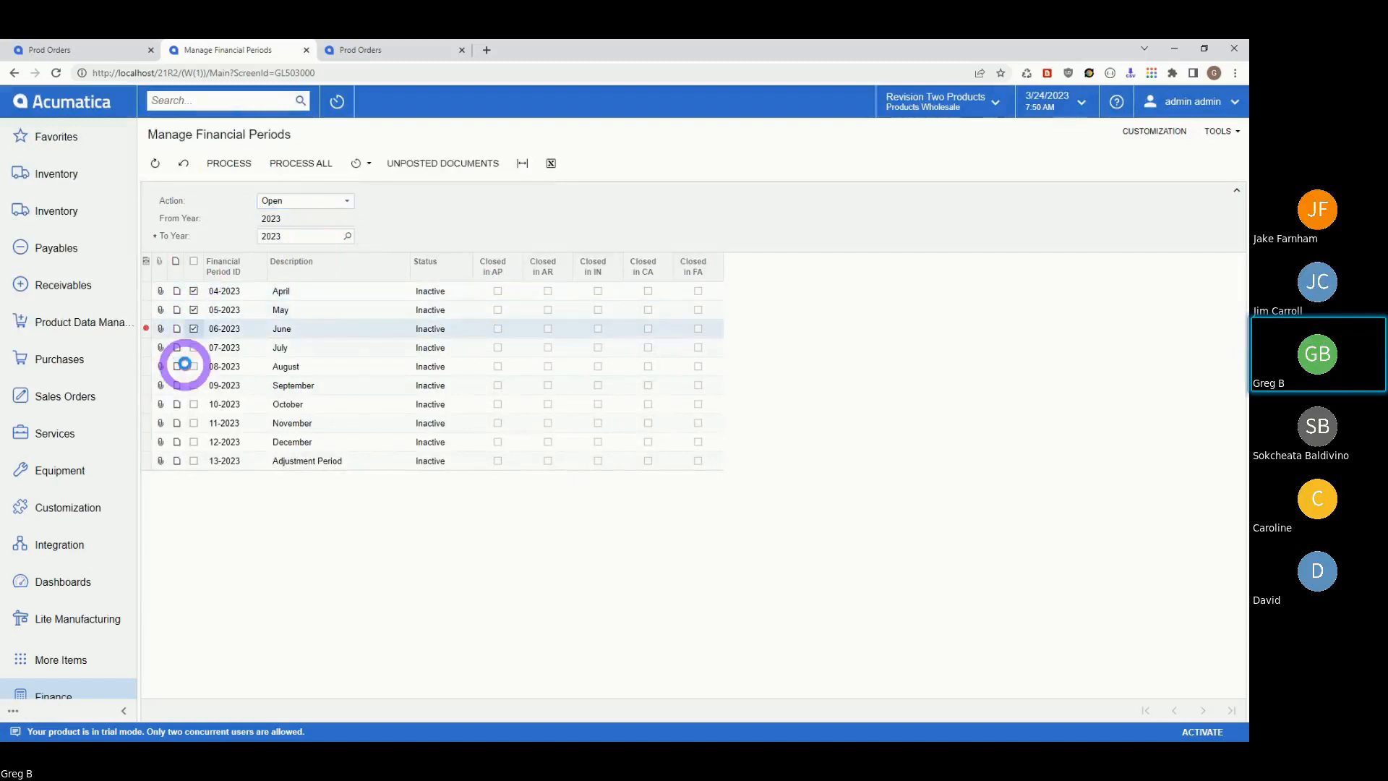
{"action": "left_click", "coordinate": [193, 349]}
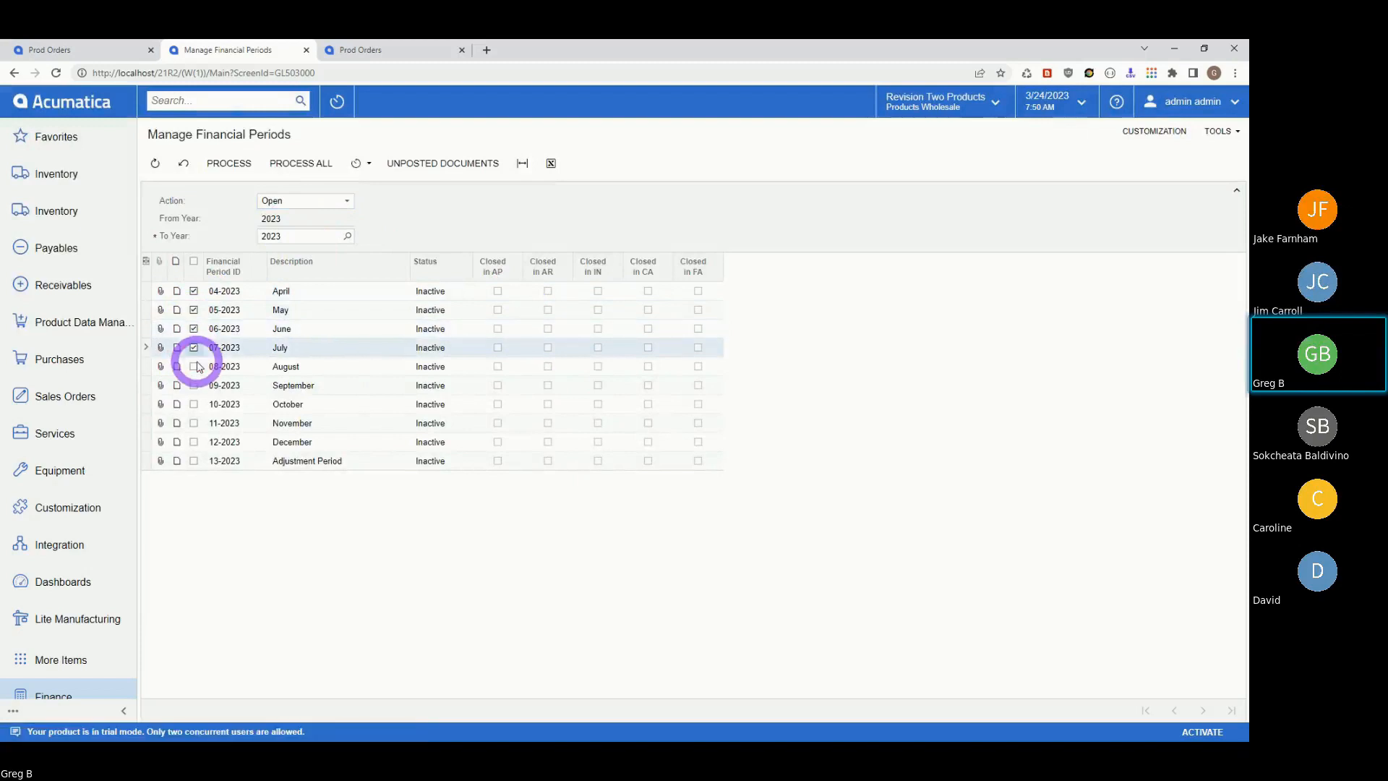
{"action": "left_click", "coordinate": [194, 366]}
{"action": "left_click", "coordinate": [194, 387]}
{"action": "left_click", "coordinate": [194, 404]}
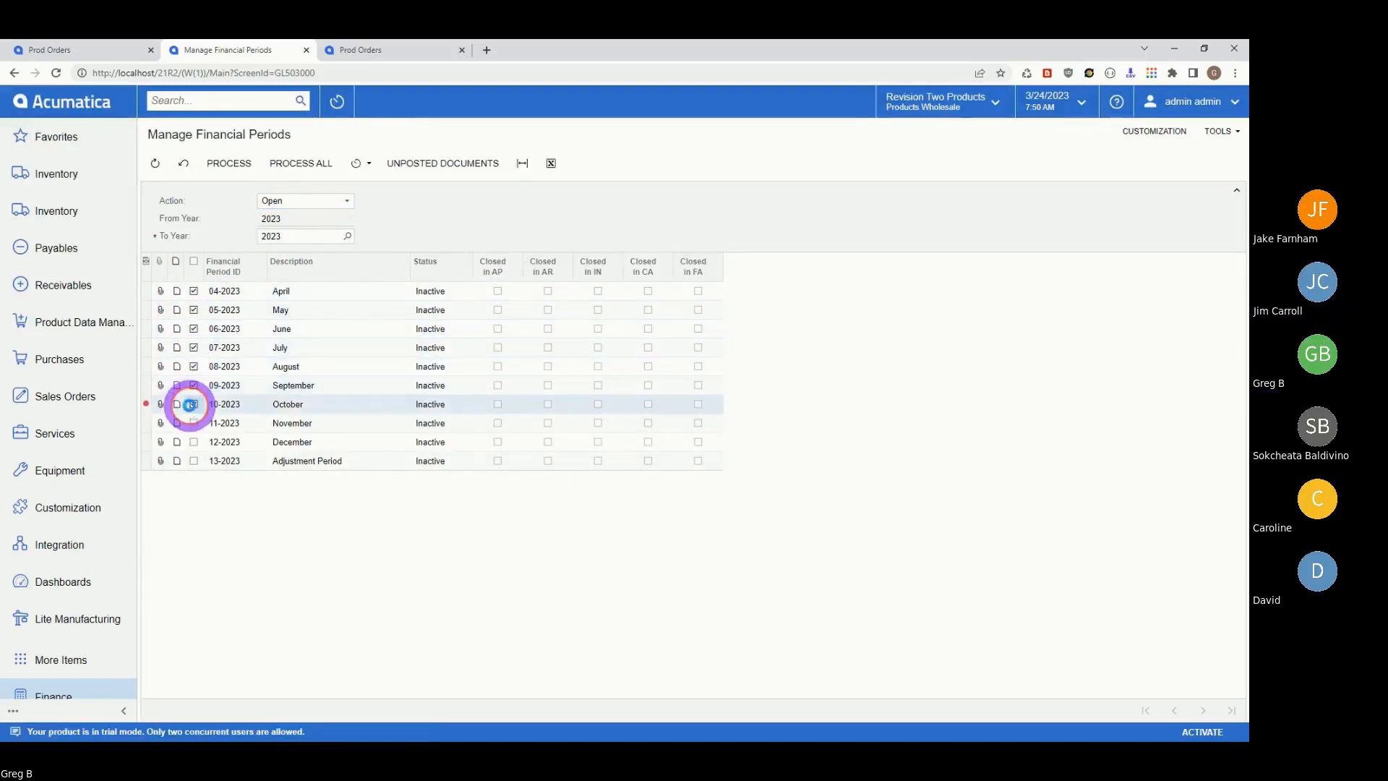
{"action": "left_click", "coordinate": [193, 424]}
{"action": "left_click", "coordinate": [193, 441]}
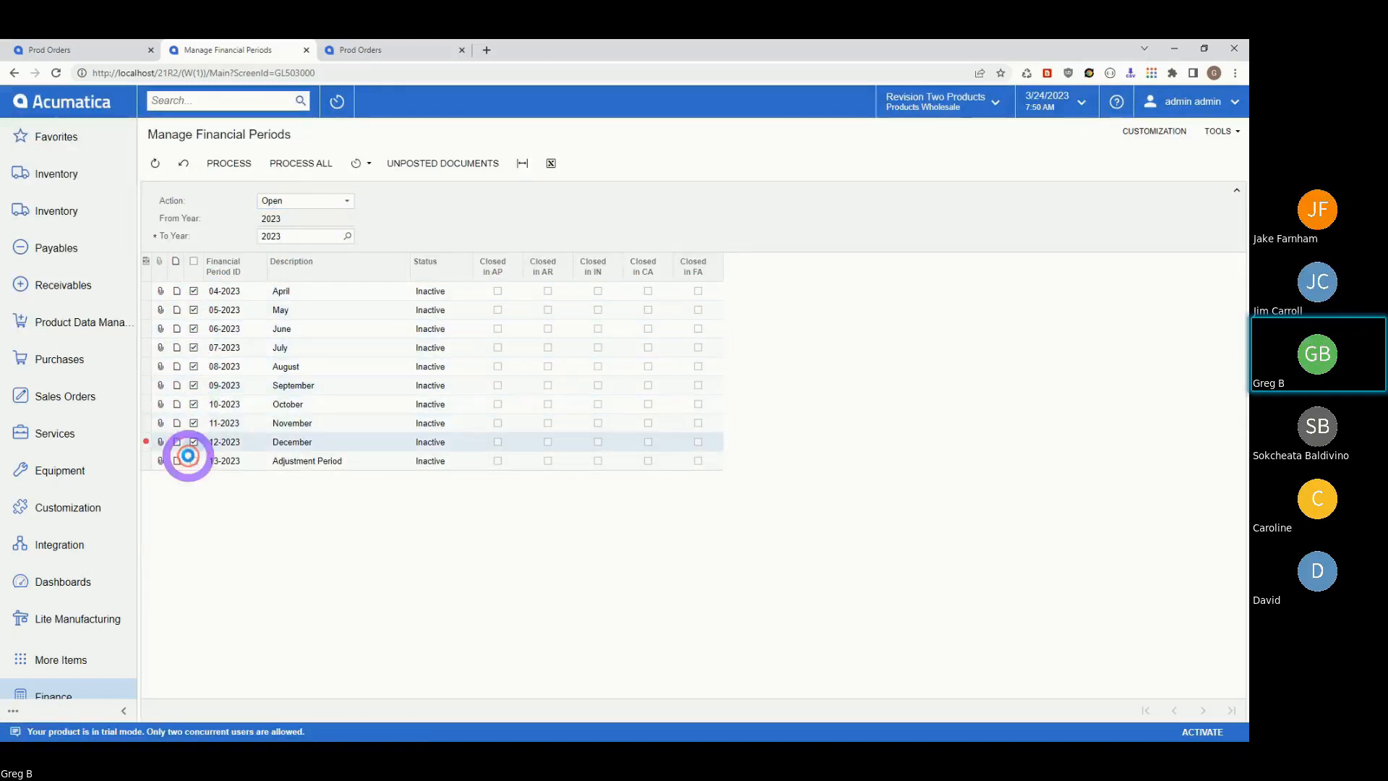
{"action": "left_click", "coordinate": [194, 461]}
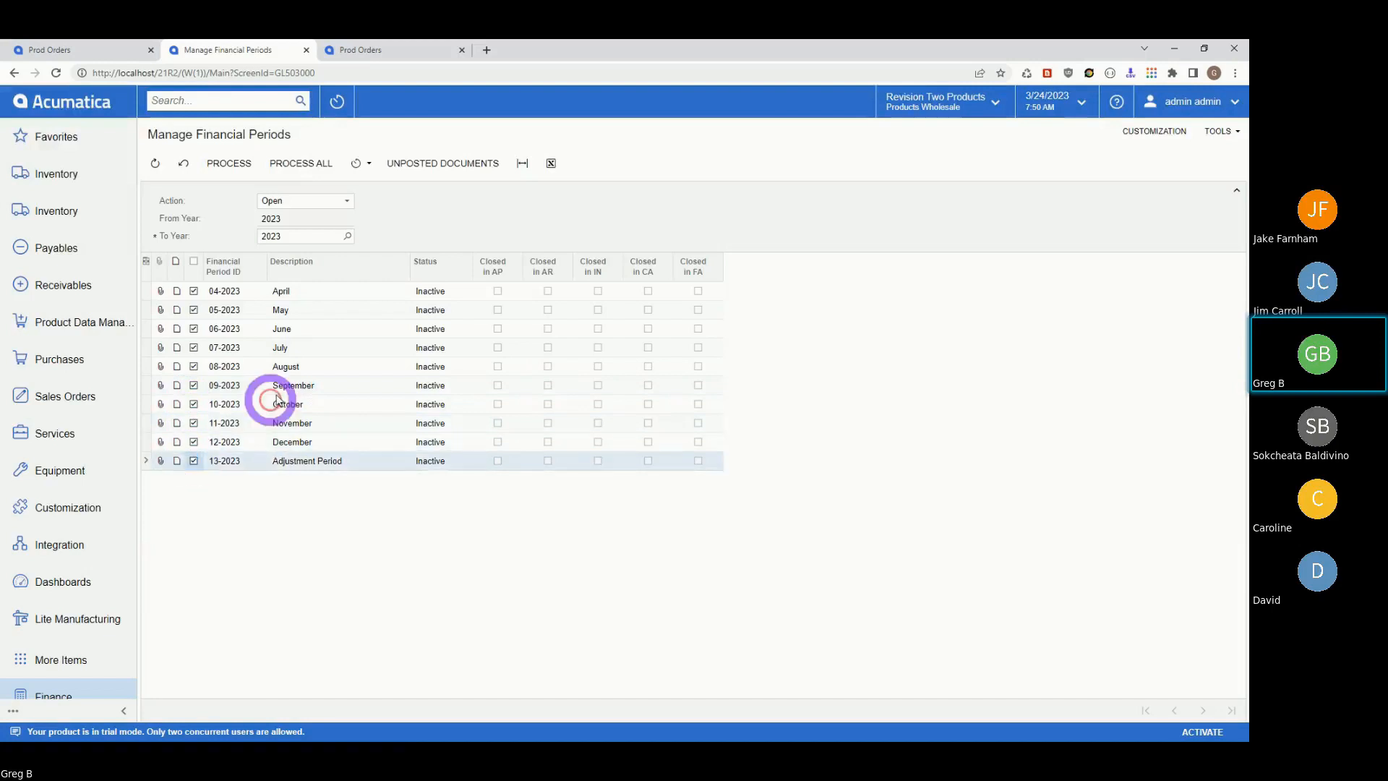
{"action": "left_click", "coordinate": [222, 163]}
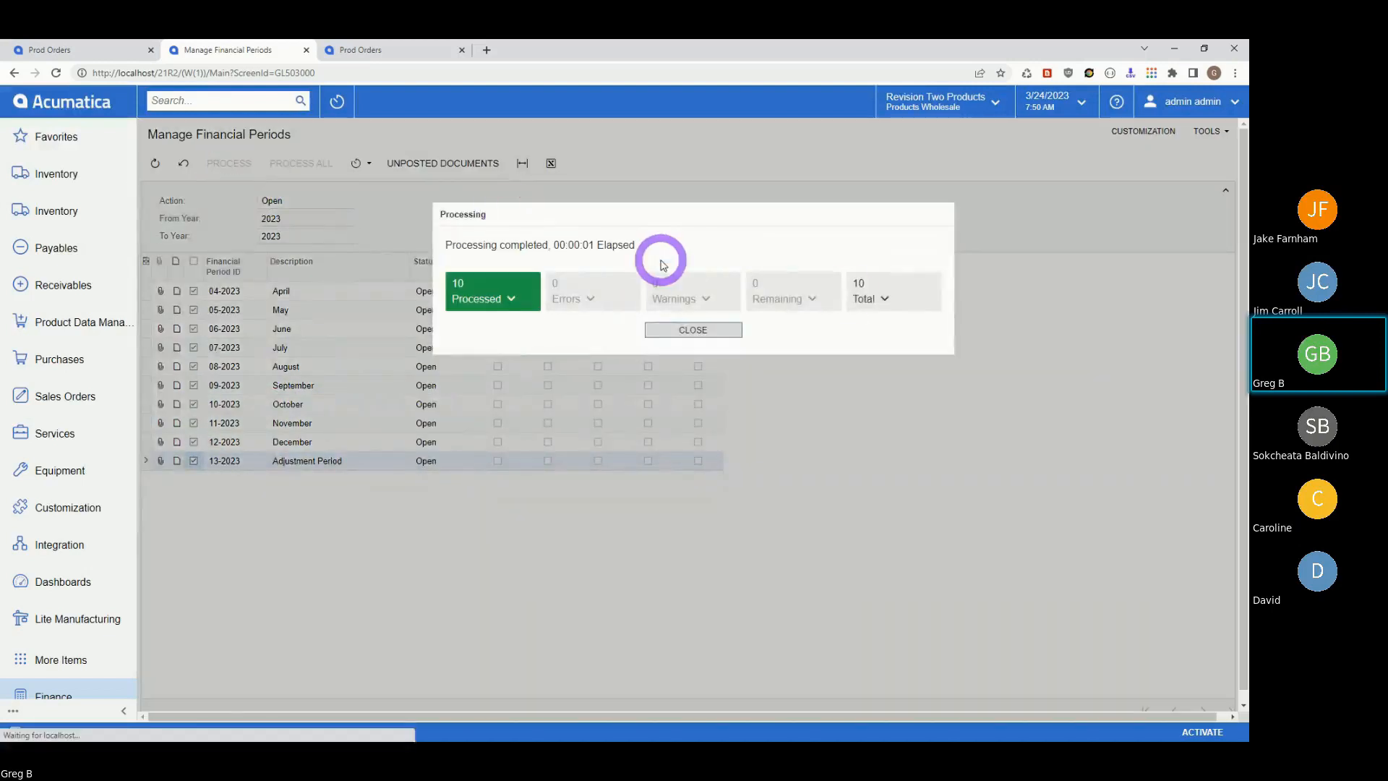
{"action": "left_click", "coordinate": [692, 329]}
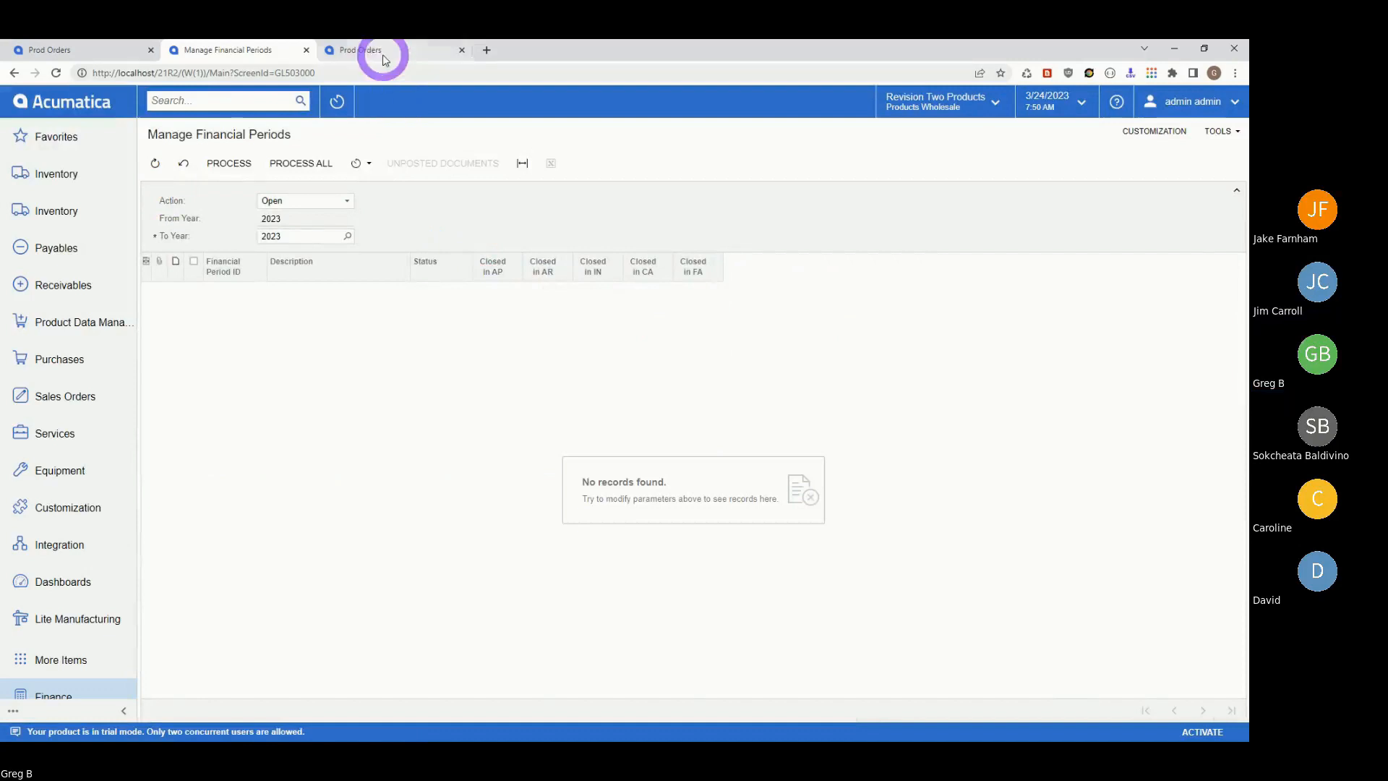
- Open order 001189 from the Prod Orders list and release it
{"action": "left_click", "coordinate": [378, 49]}
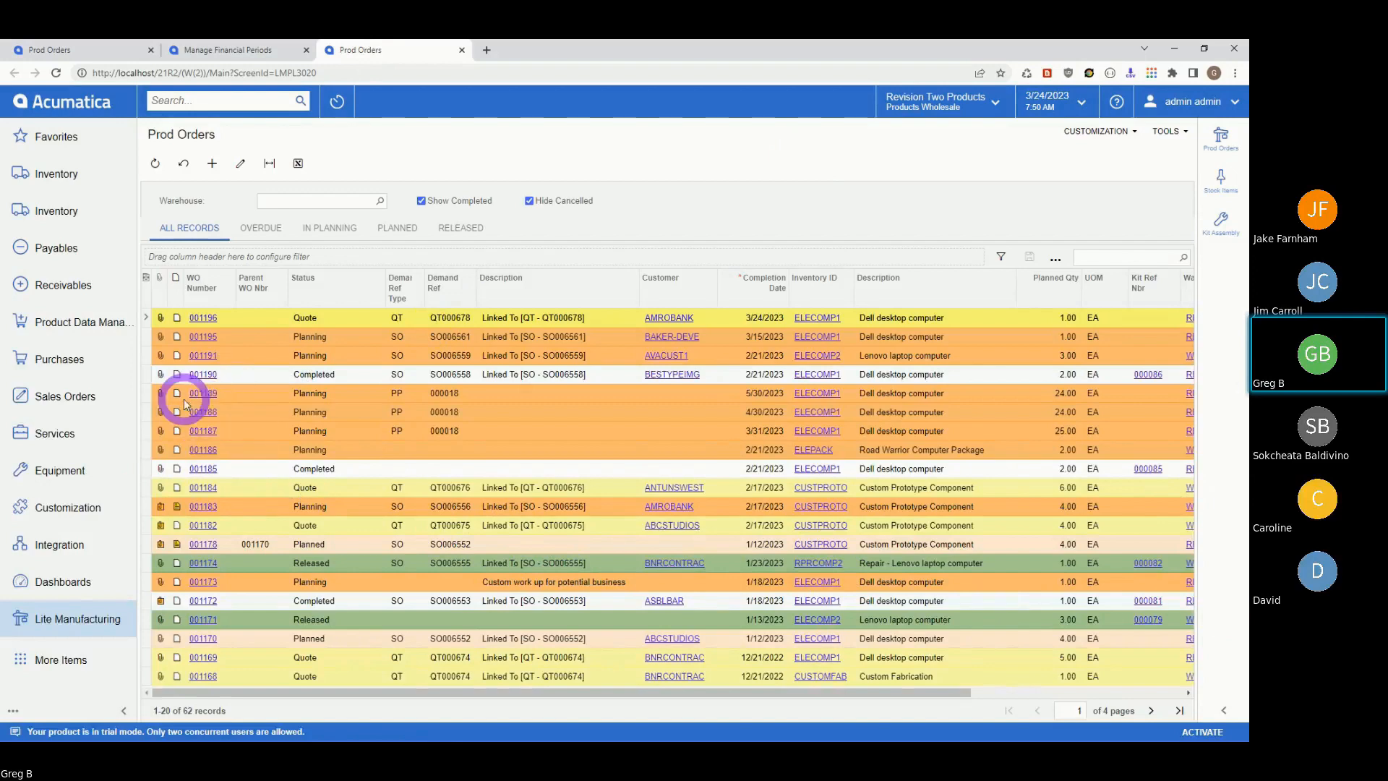
{"action": "left_click", "coordinate": [204, 394]}
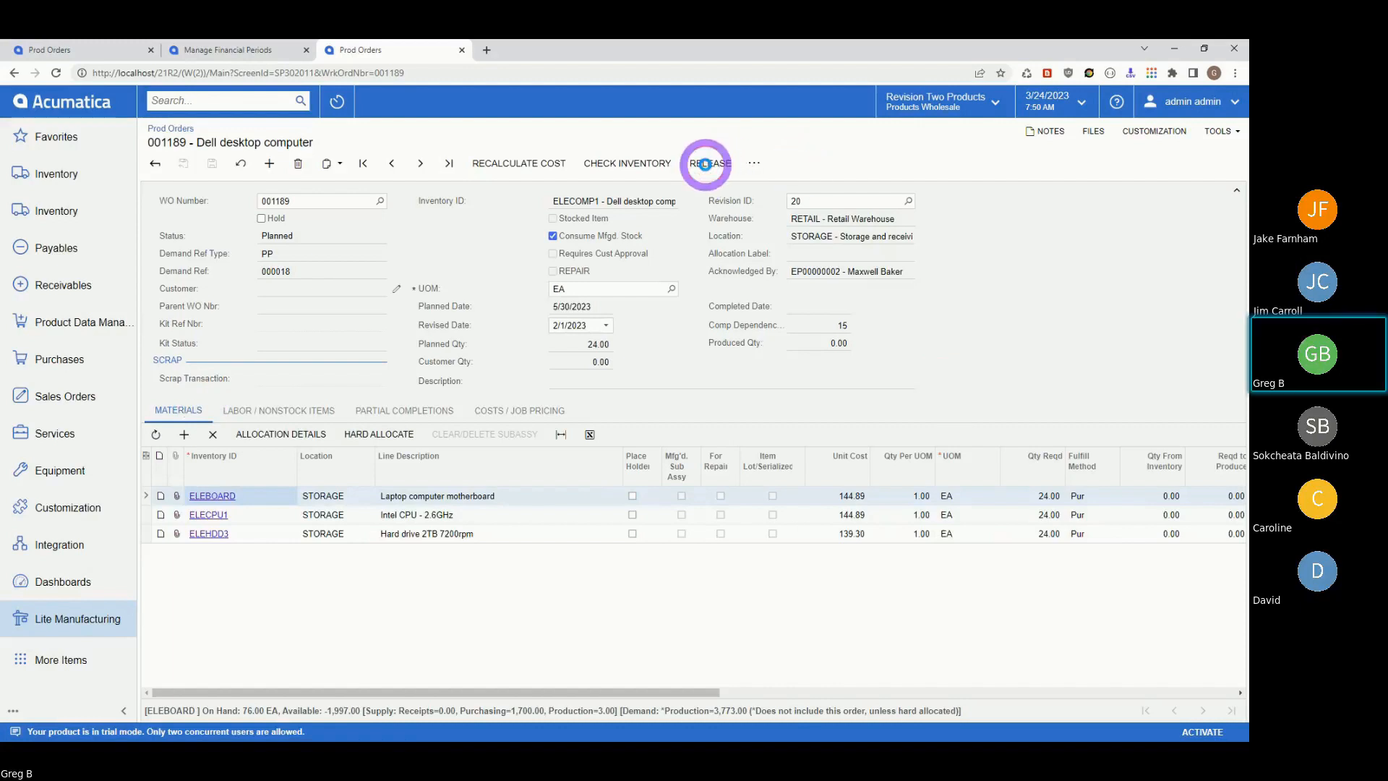
{"action": "left_click", "coordinate": [705, 165]}
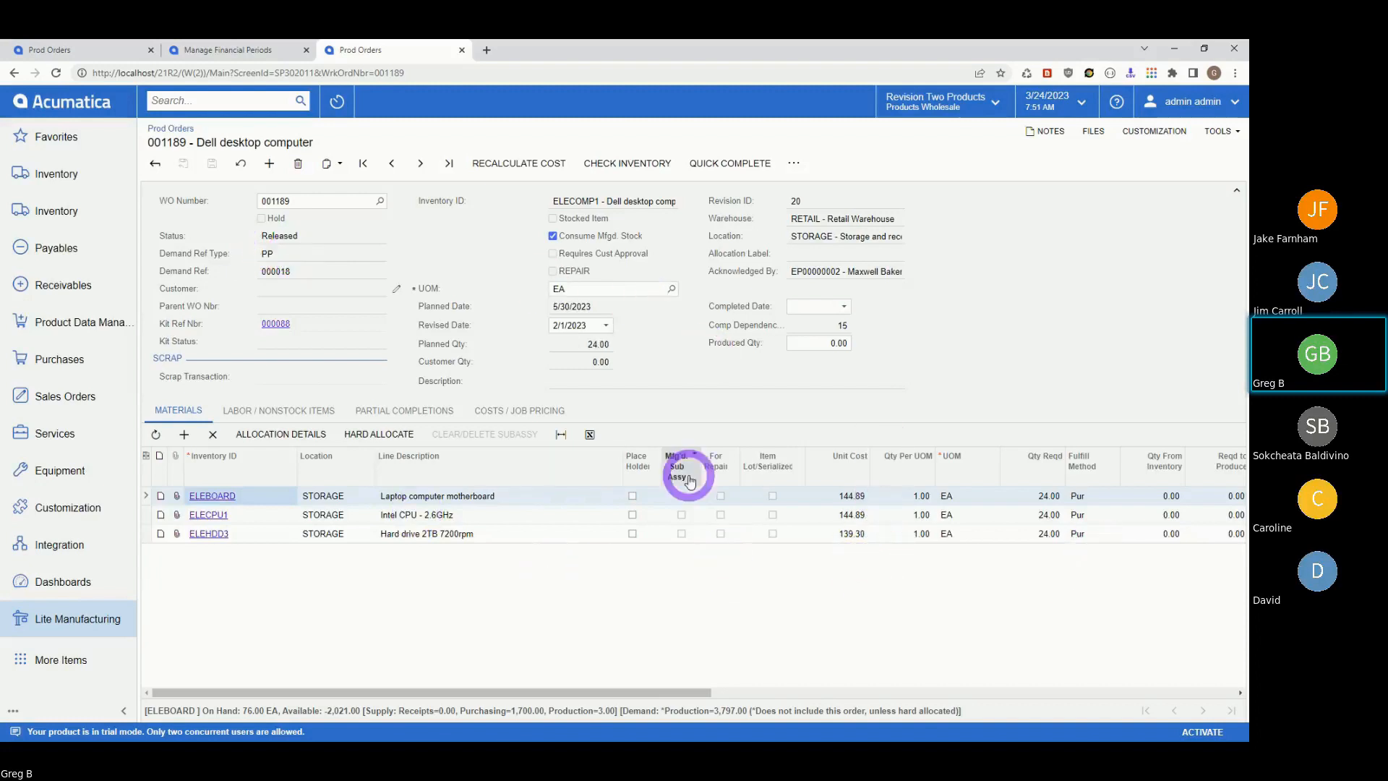
{"action": "left_click", "coordinate": [379, 409]}
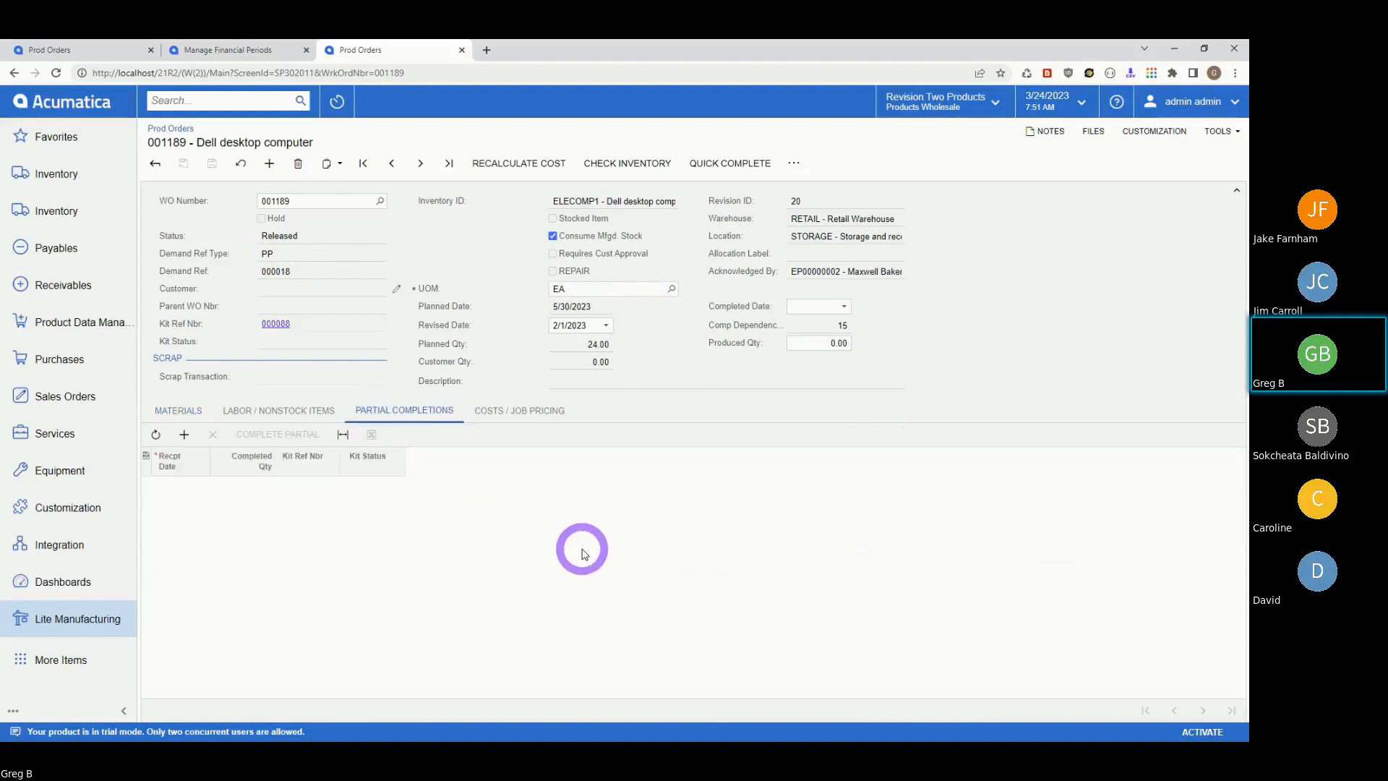
{"action": "left_click", "coordinate": [162, 411]}
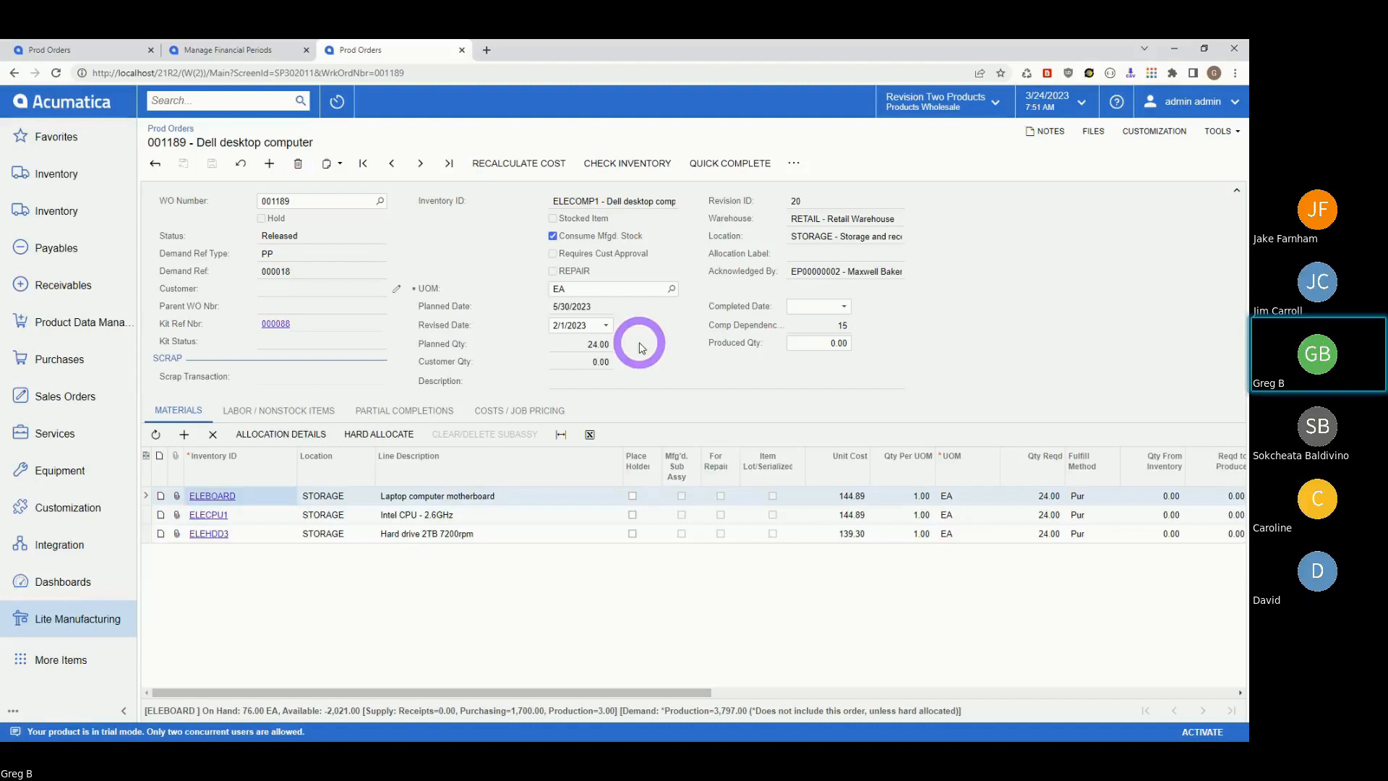
- Add a partial completion row dated 3/1/2023 with completed quantity 2
{"action": "left_click", "coordinate": [388, 410]}
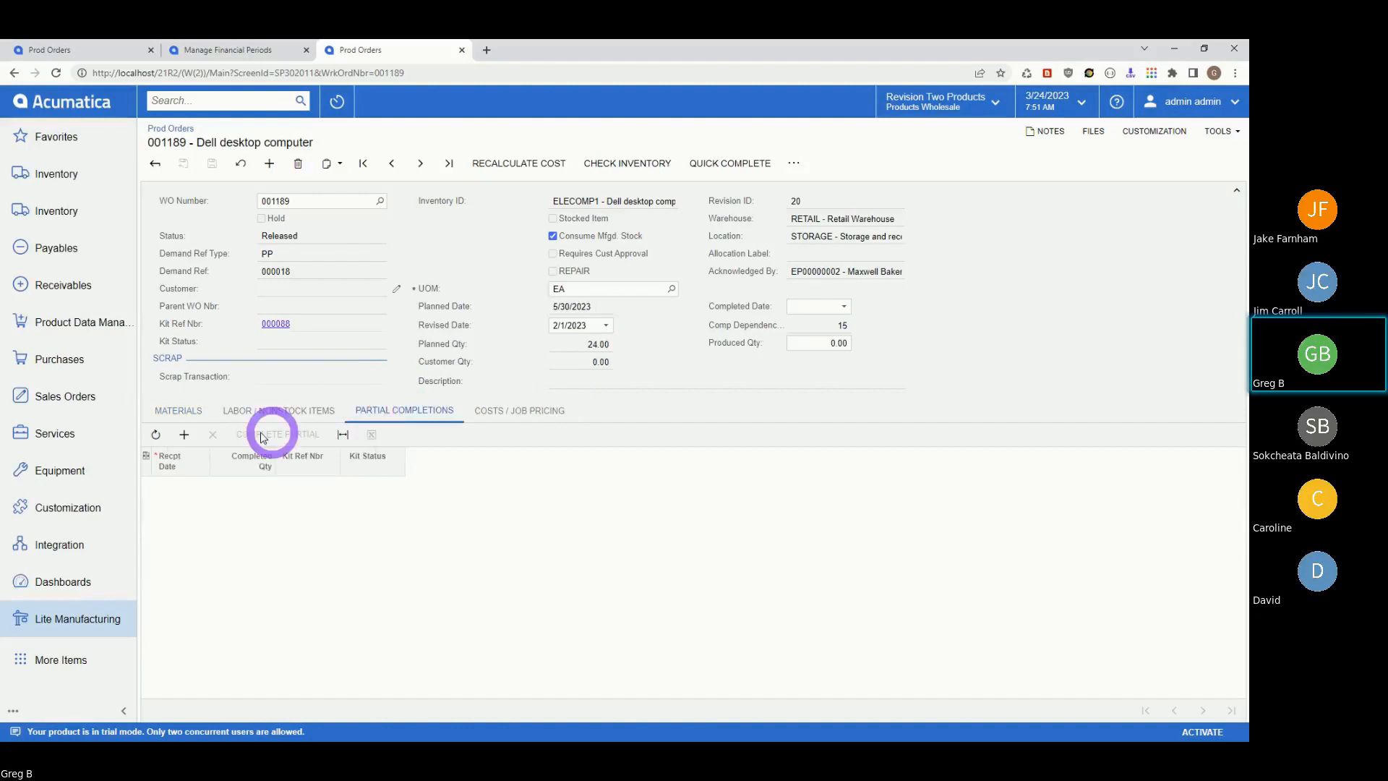
{"action": "left_click", "coordinate": [184, 434]}
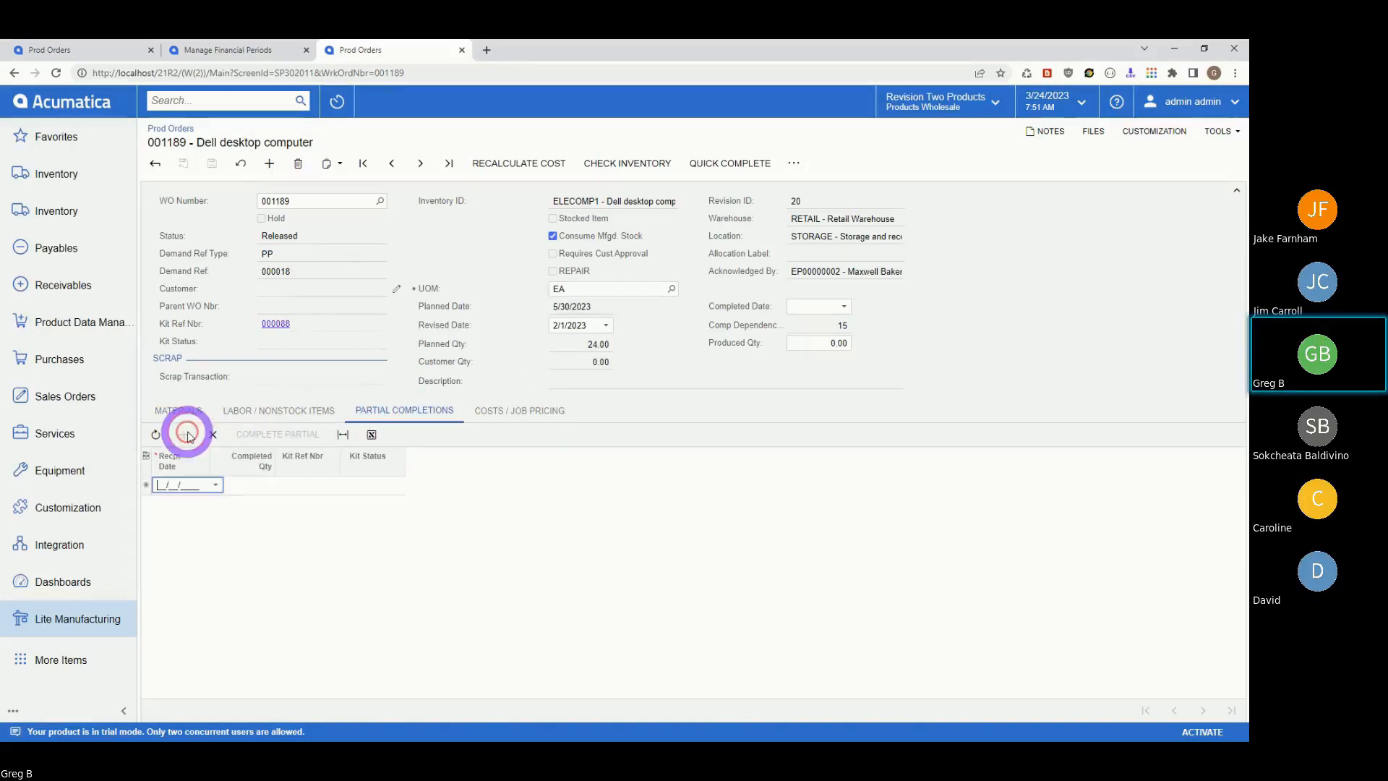
{"action": "left_click", "coordinate": [216, 485]}
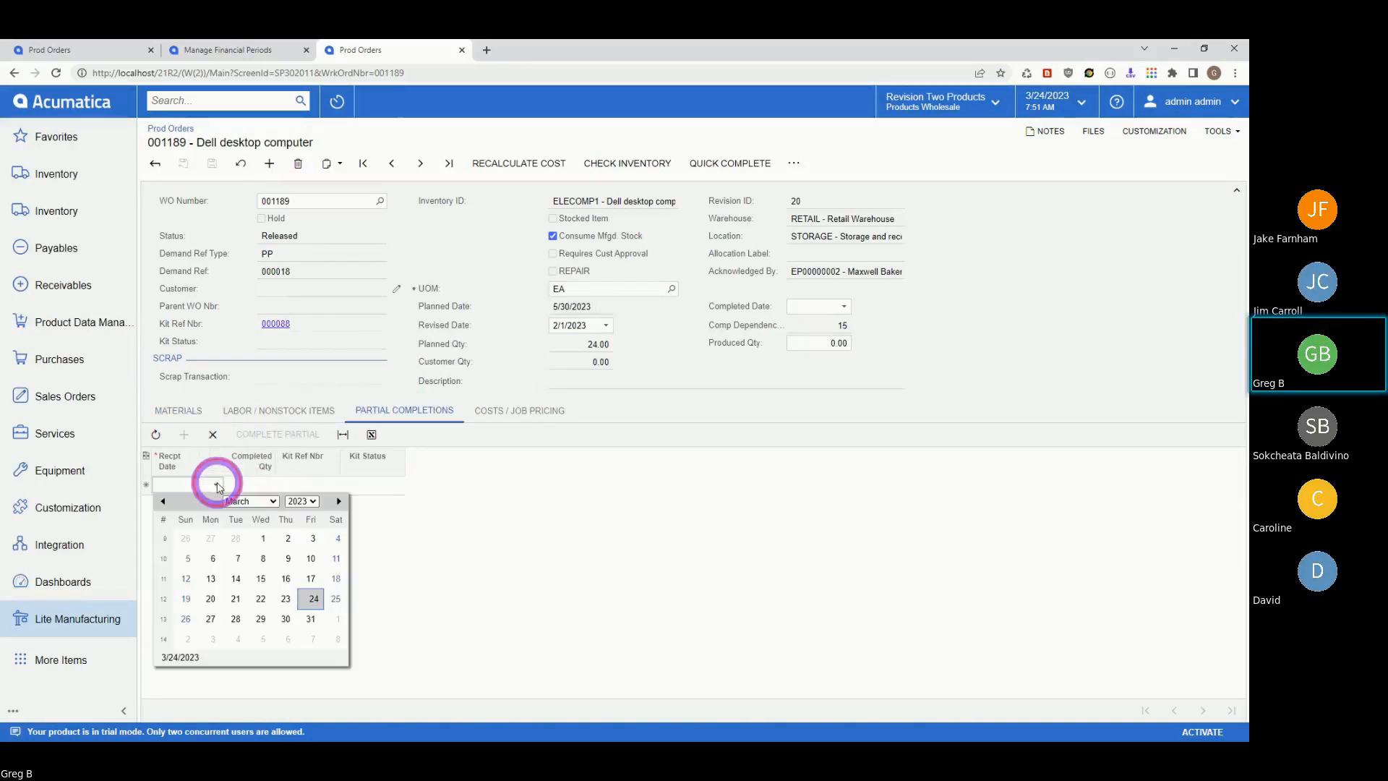
{"action": "left_click", "coordinate": [261, 539]}
{"action": "left_click", "coordinate": [260, 486]}
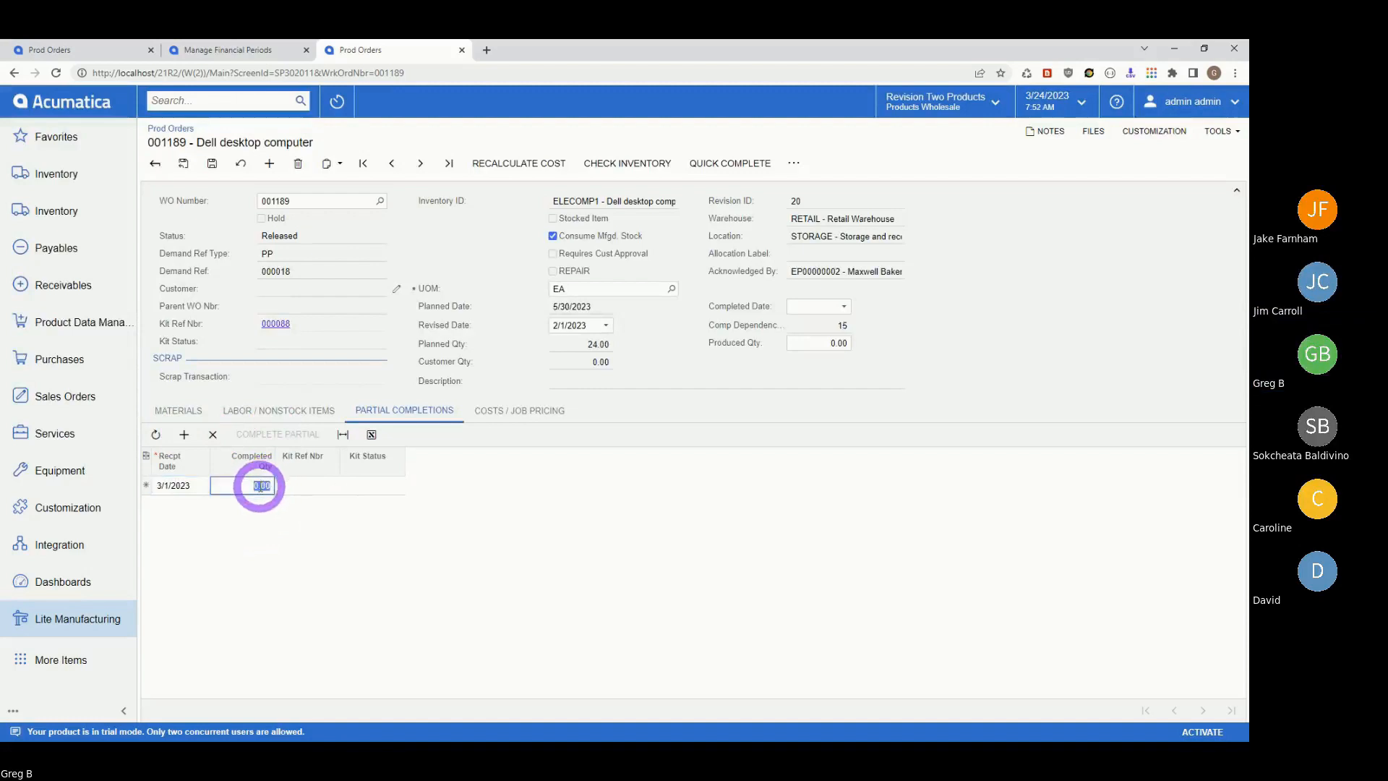
{"action": "type", "text": "2"}
{"action": "key", "text": "Tab"}
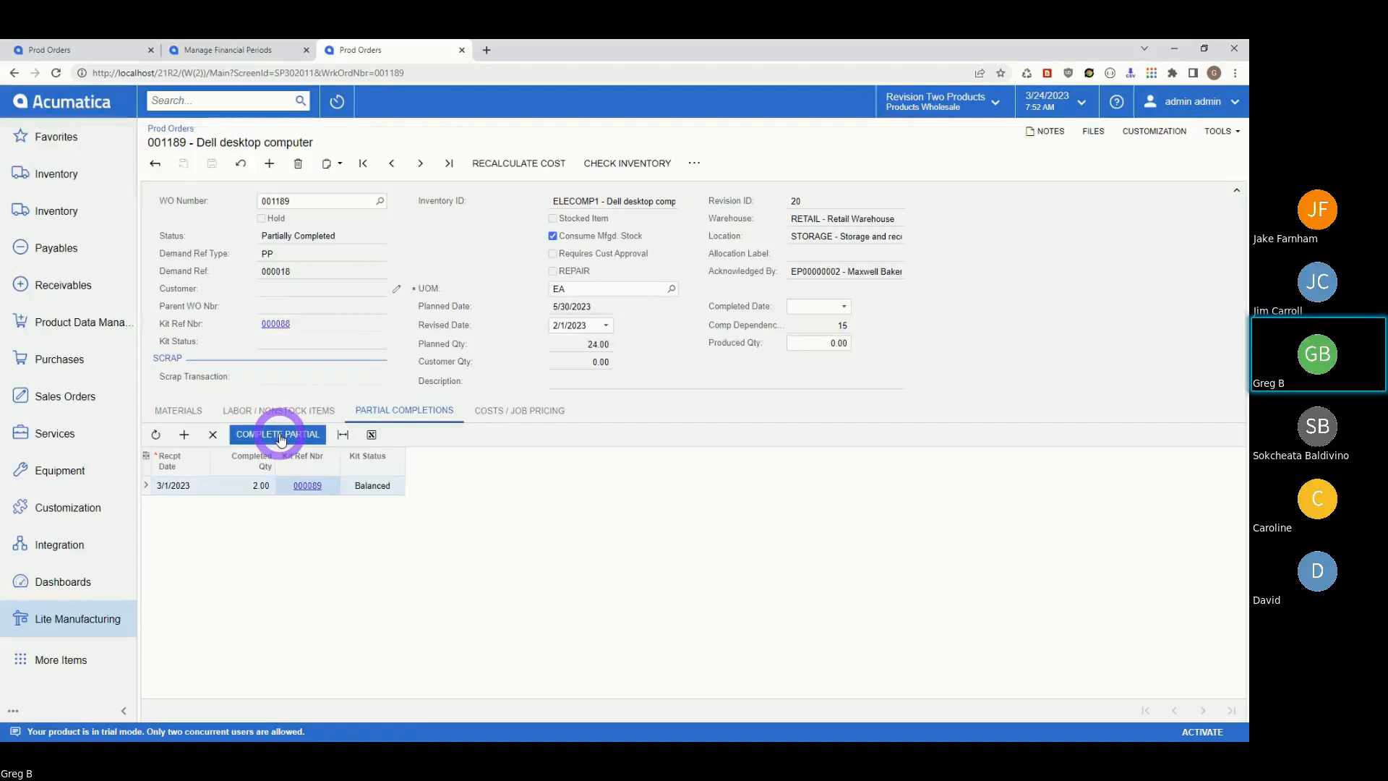
- Review the Materials and Labor tabs, run Complete Partial on the 2-unit row, then cancel
{"action": "left_click", "coordinate": [179, 410]}
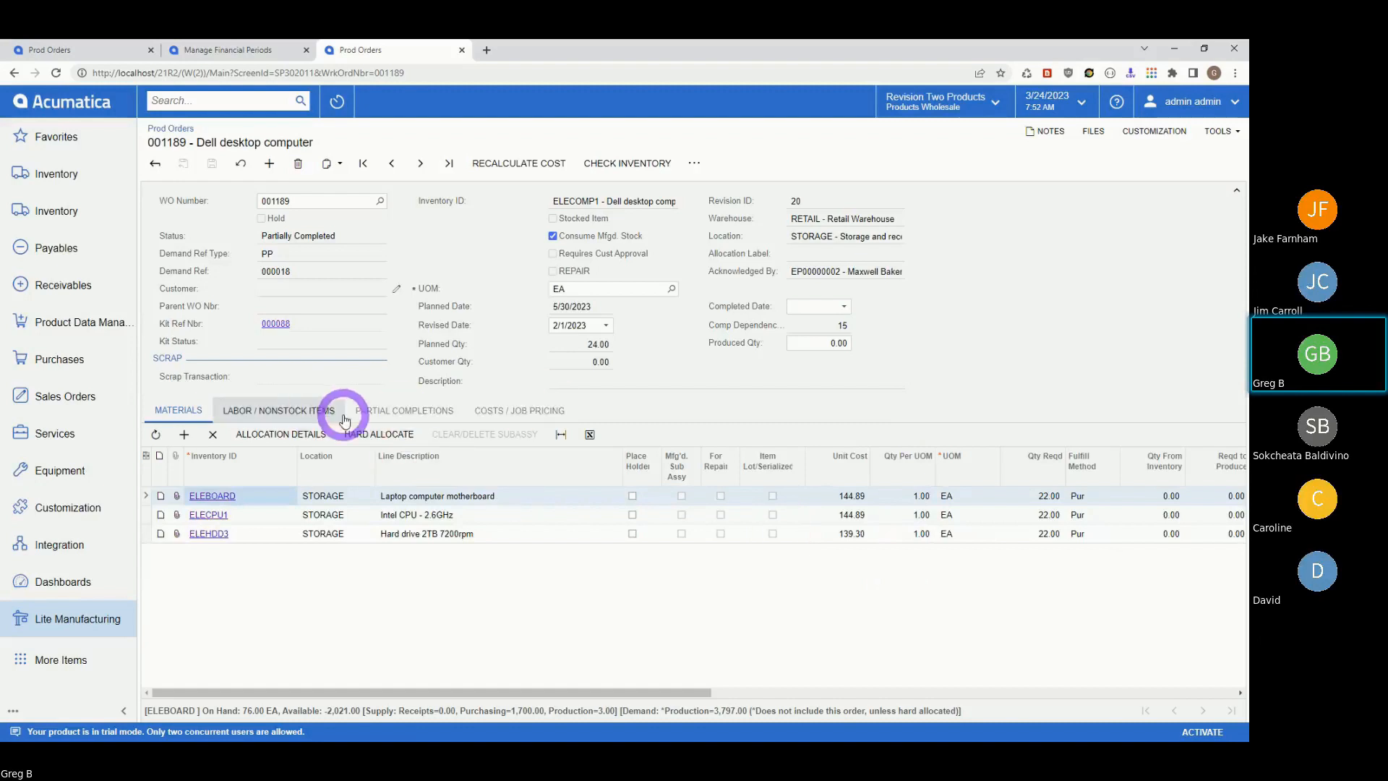
{"action": "left_click", "coordinate": [276, 413]}
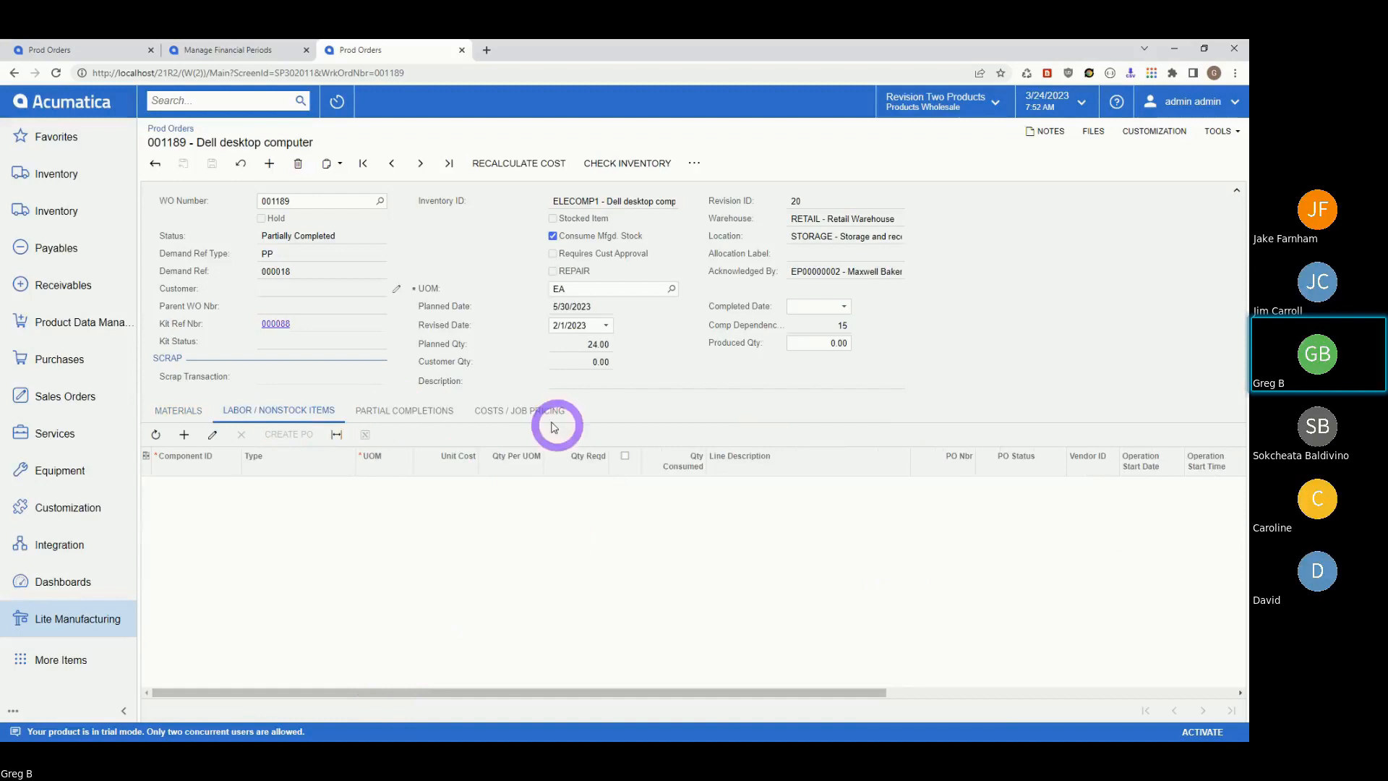
{"action": "left_click", "coordinate": [399, 410]}
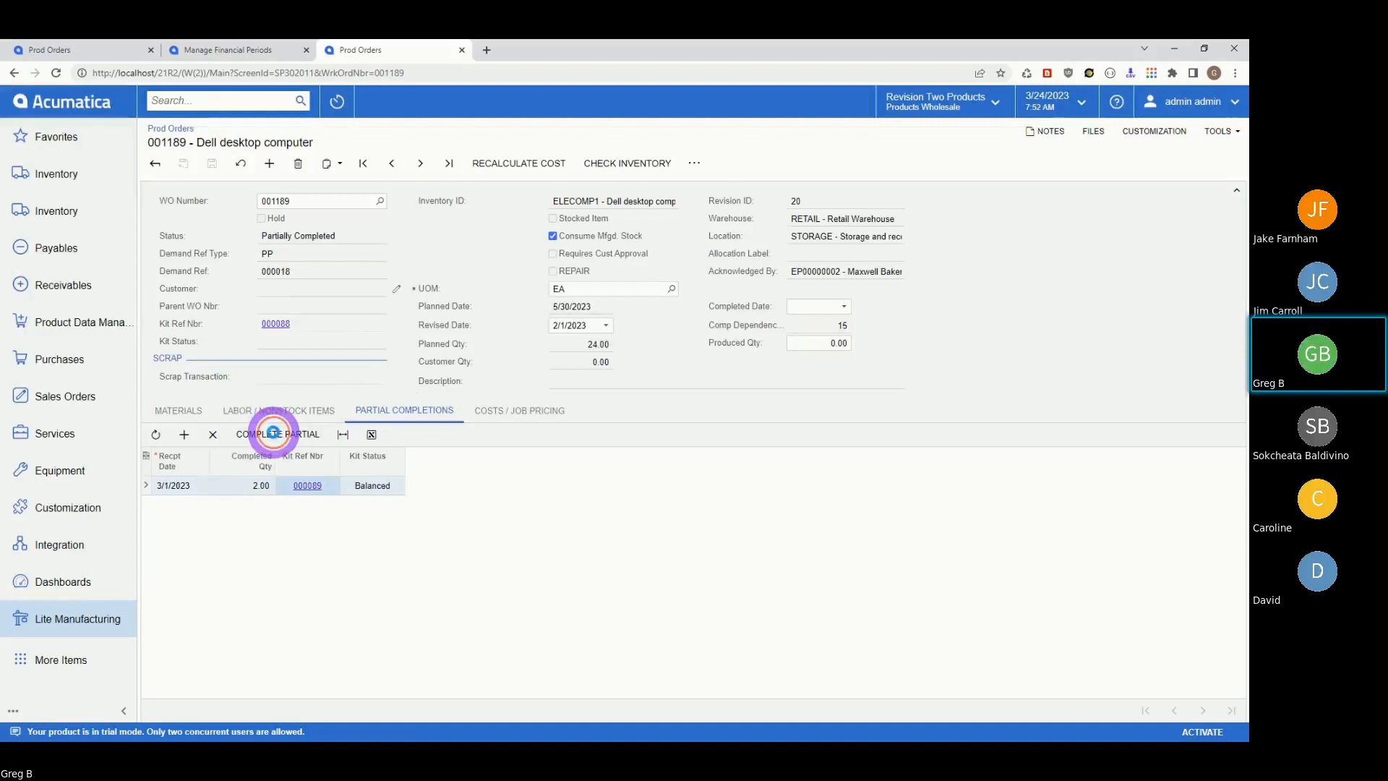
{"action": "left_click", "coordinate": [273, 432]}
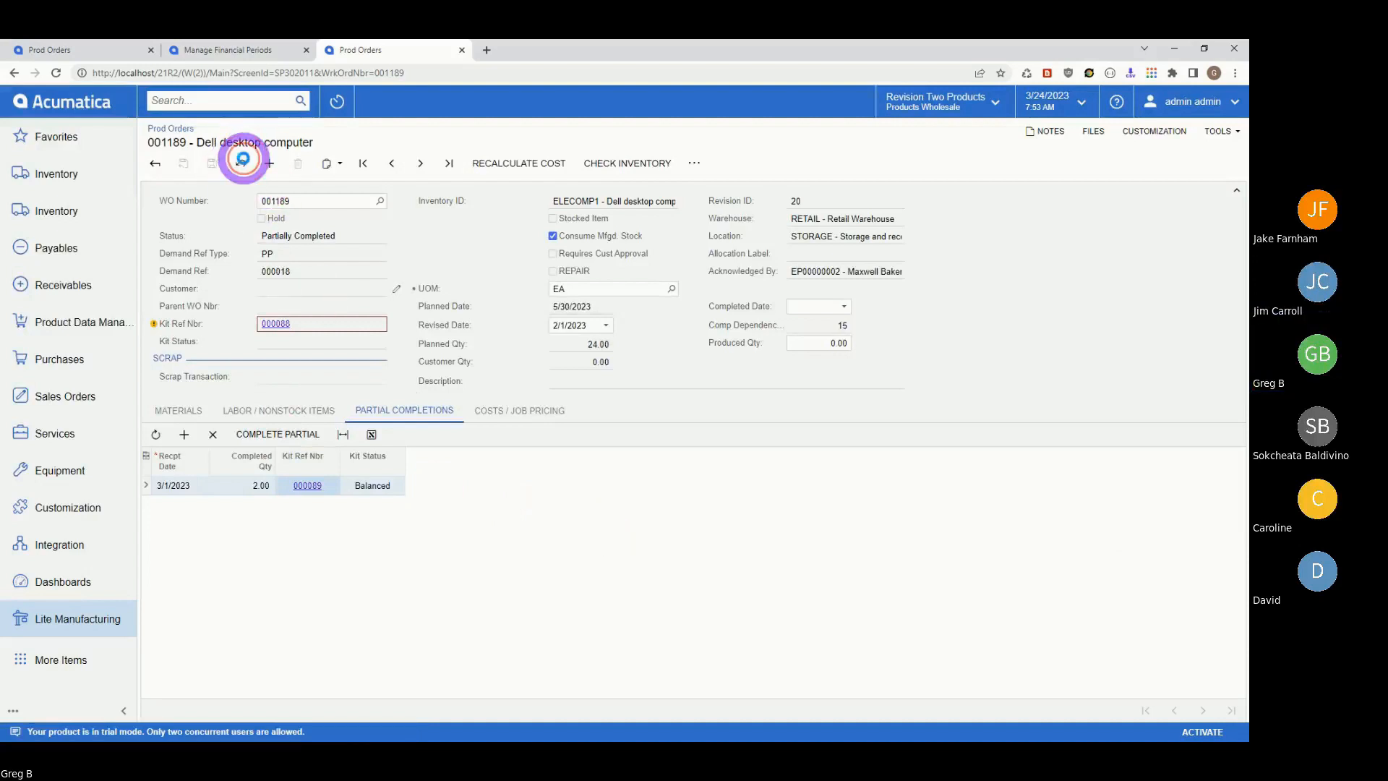
{"action": "left_click", "coordinate": [240, 165]}
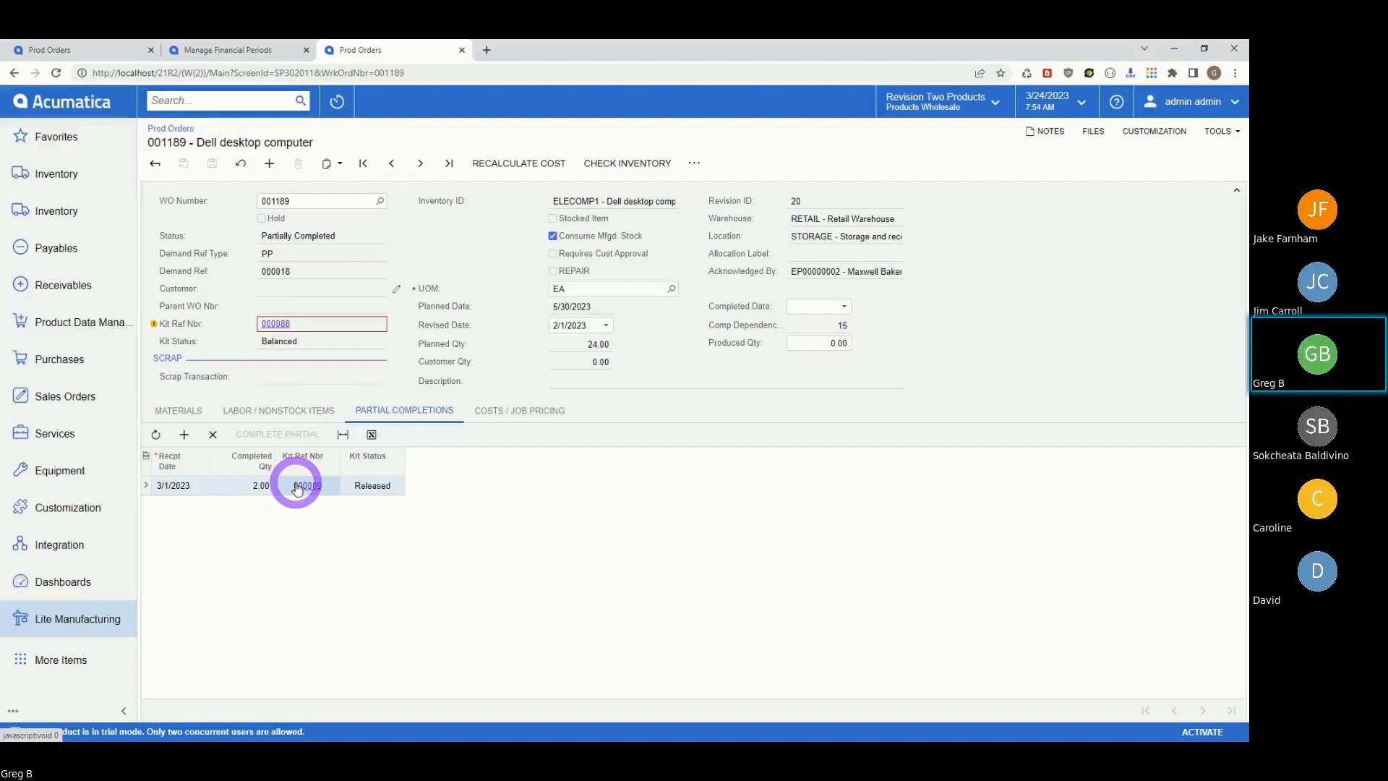
- Add a second partial completion dated 3/9/2023 for 2.00 units, save, and check kit 000090
{"action": "left_click", "coordinate": [189, 441]}
{"action": "left_click", "coordinate": [215, 502]}
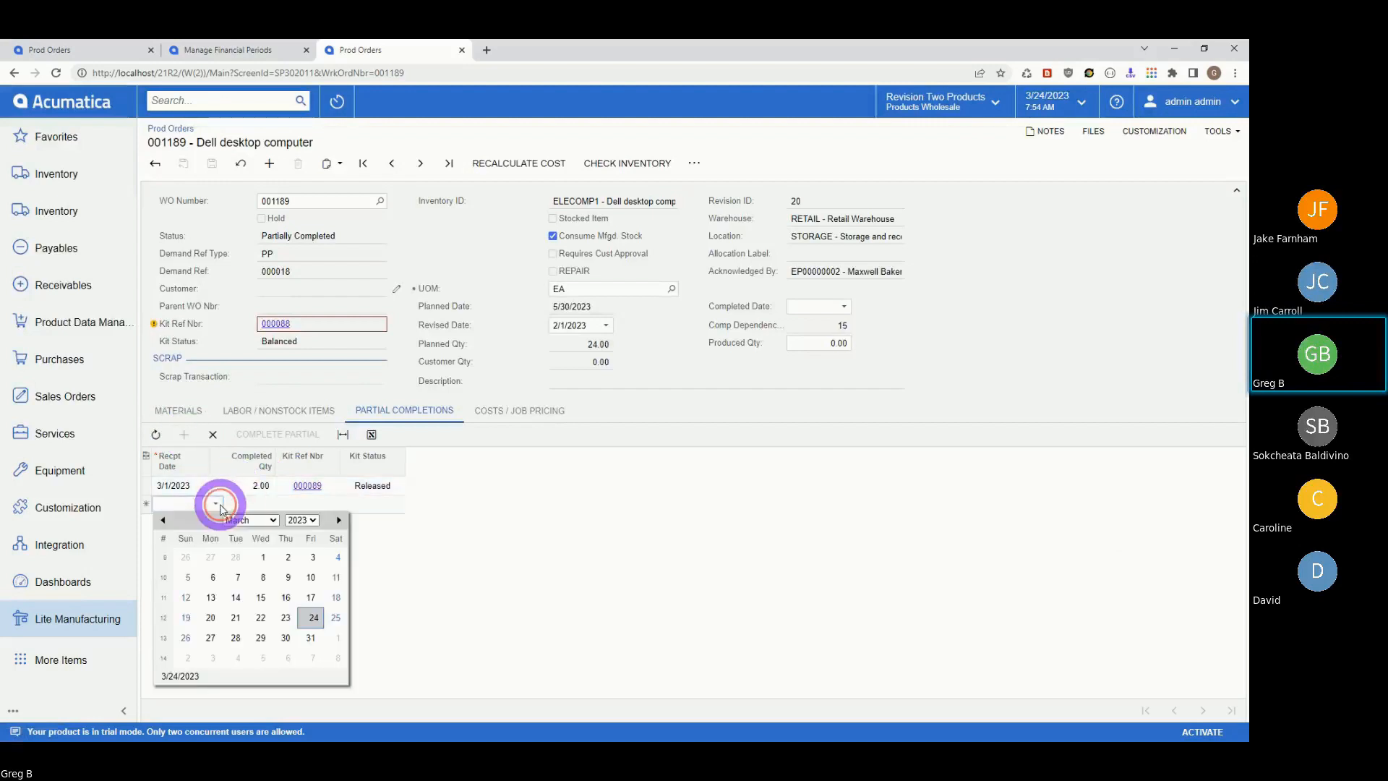
{"action": "left_click", "coordinate": [265, 557]}
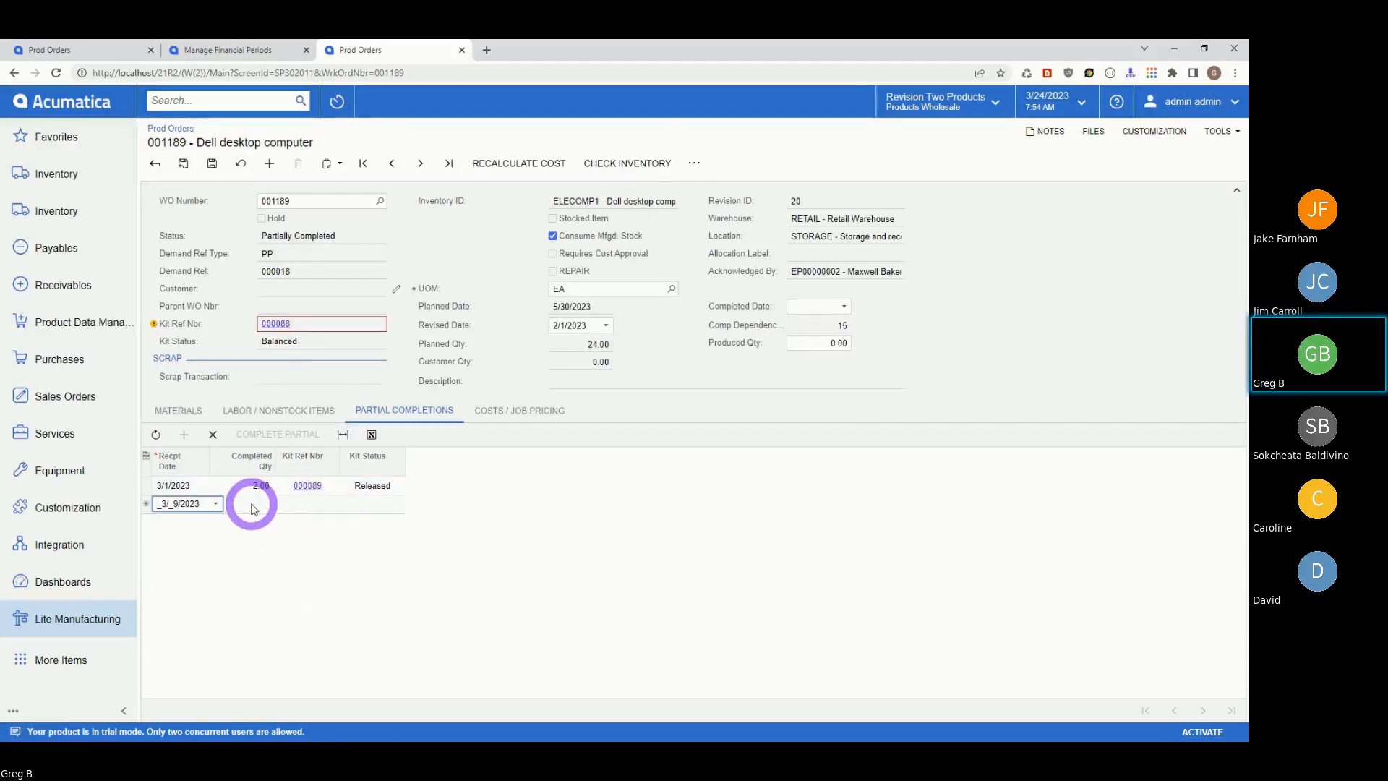
{"action": "left_click", "coordinate": [253, 504]}
{"action": "type", "text": "2"}
{"action": "key", "text": "Tab"}
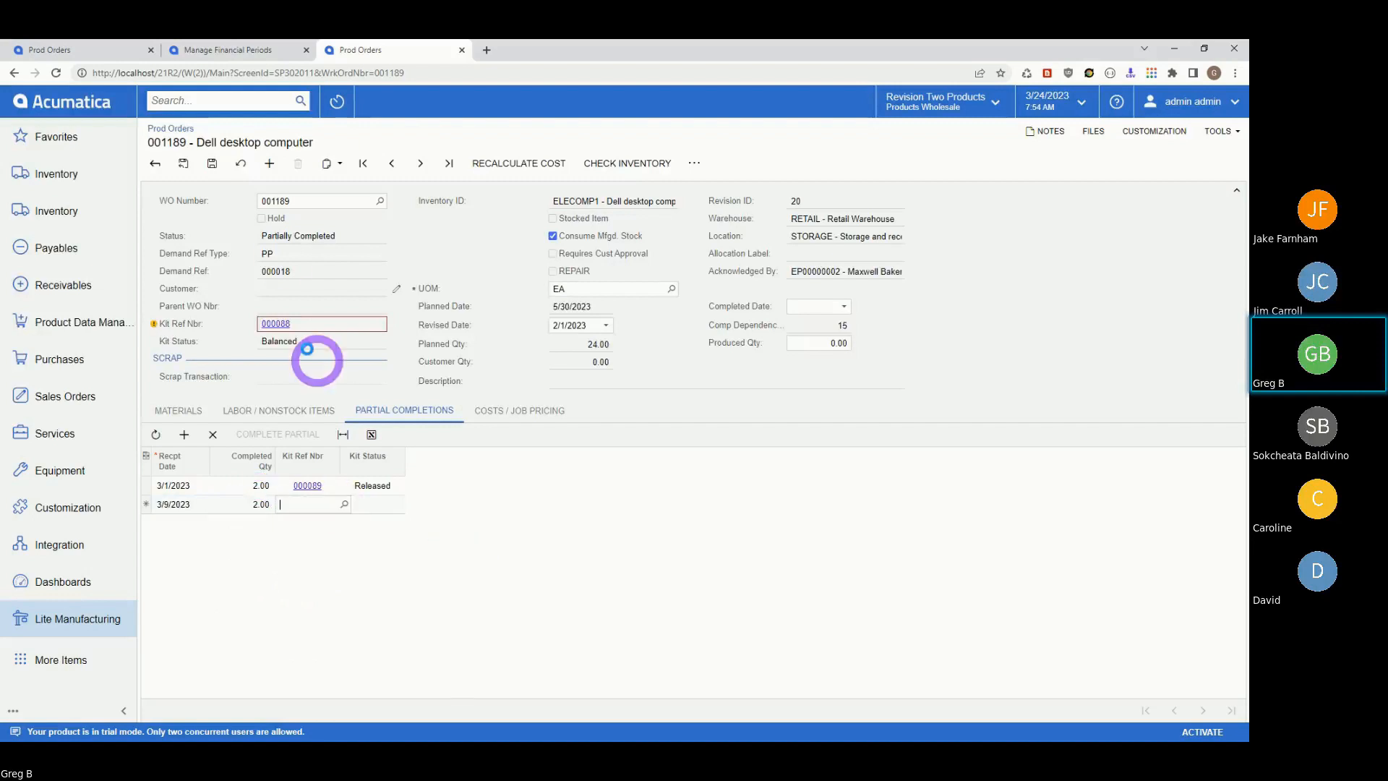
{"action": "left_click", "coordinate": [212, 164]}
{"action": "left_click", "coordinate": [312, 501]}
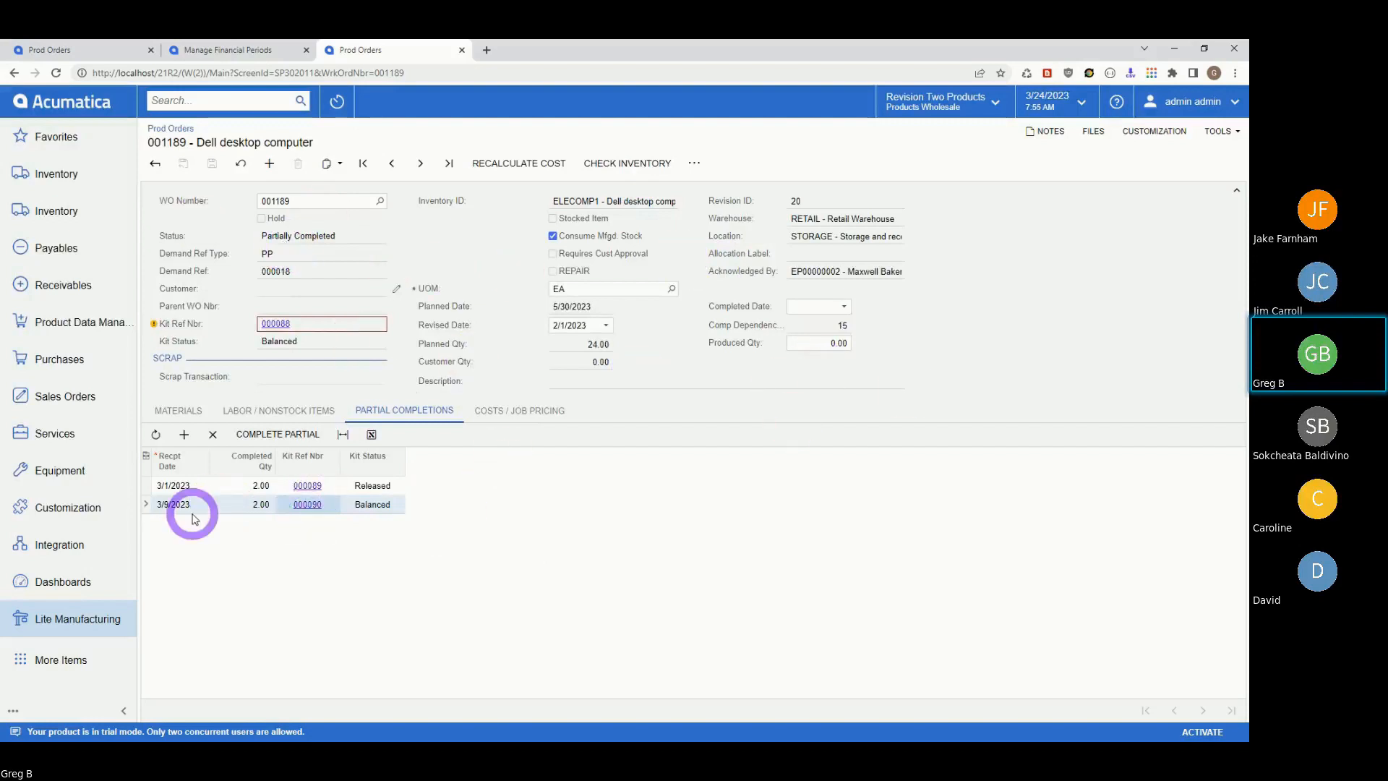
- Delete the 3/9/2023 partial completion row from order 001189 and save the order
{"action": "left_click", "coordinate": [388, 510]}
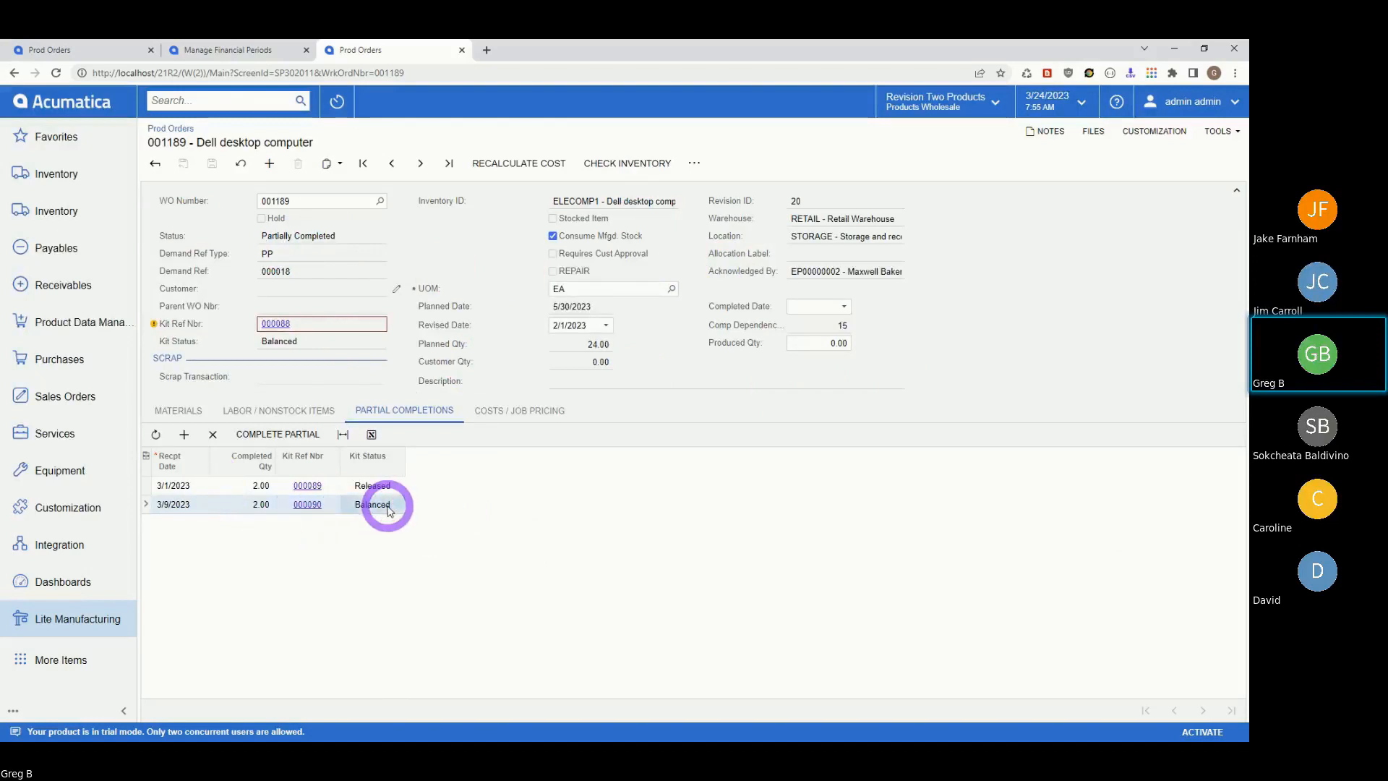
{"action": "left_click", "coordinate": [228, 511]}
{"action": "left_click", "coordinate": [213, 436]}
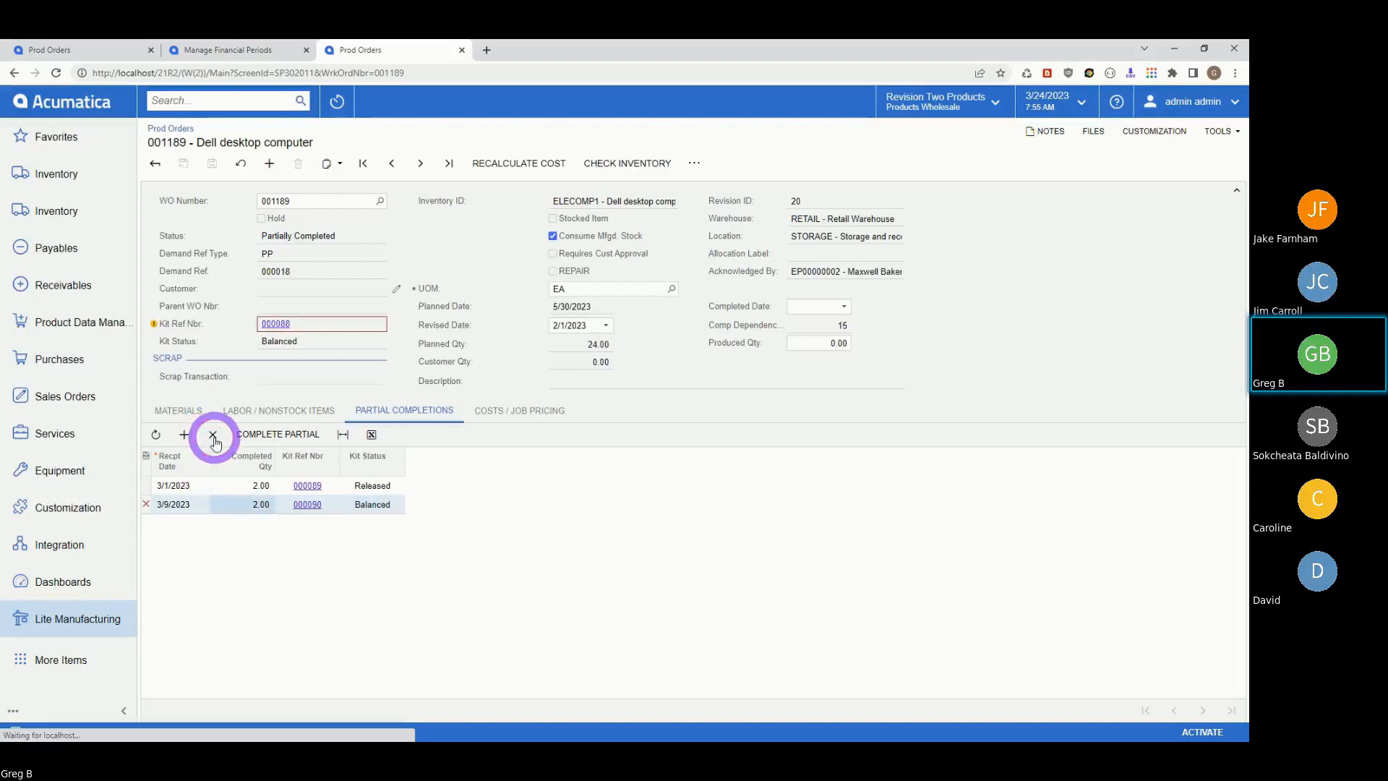
{"action": "left_click", "coordinate": [223, 166]}
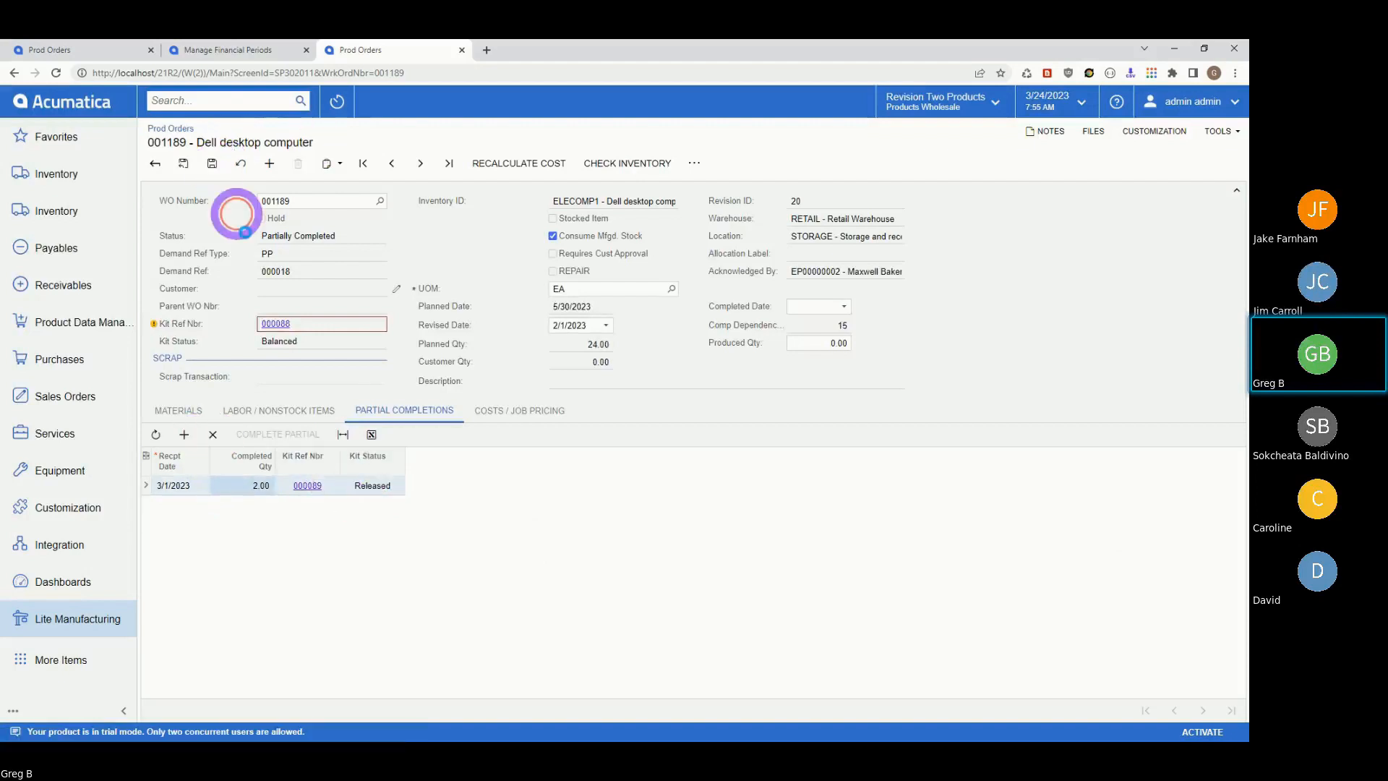
{"action": "left_click", "coordinate": [318, 494]}
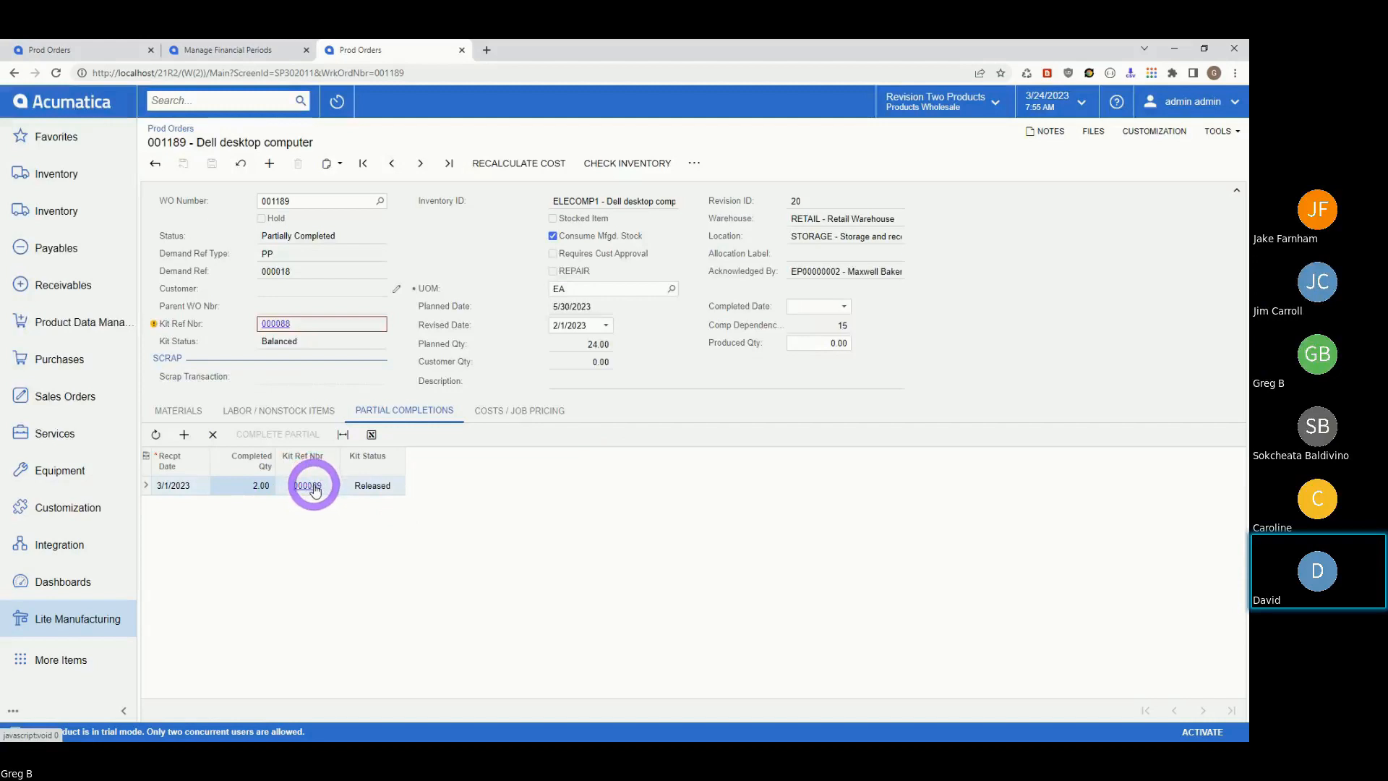
- Delete the 3/1/2023 partial completion row and save, leaving no partial completions
{"action": "left_click", "coordinate": [212, 435]}
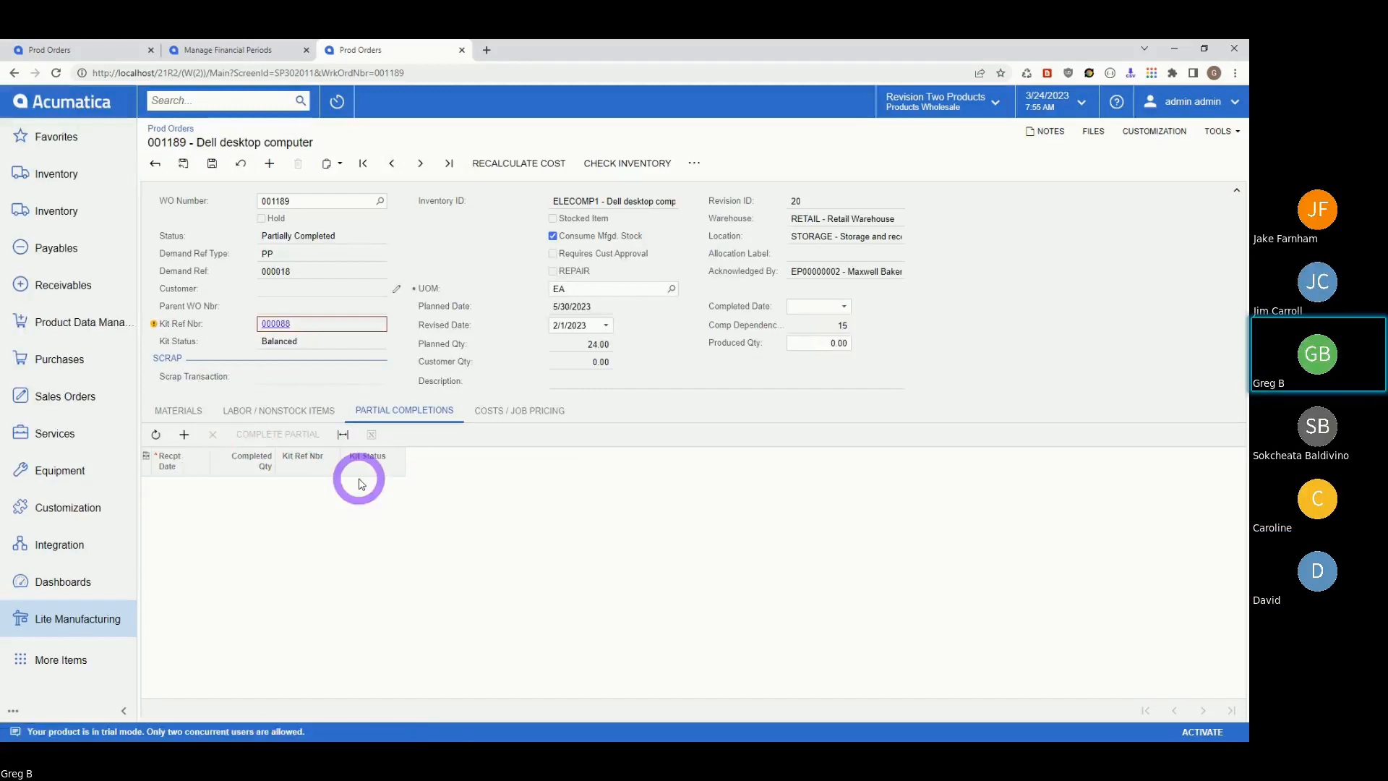
{"action": "left_click", "coordinate": [214, 166]}
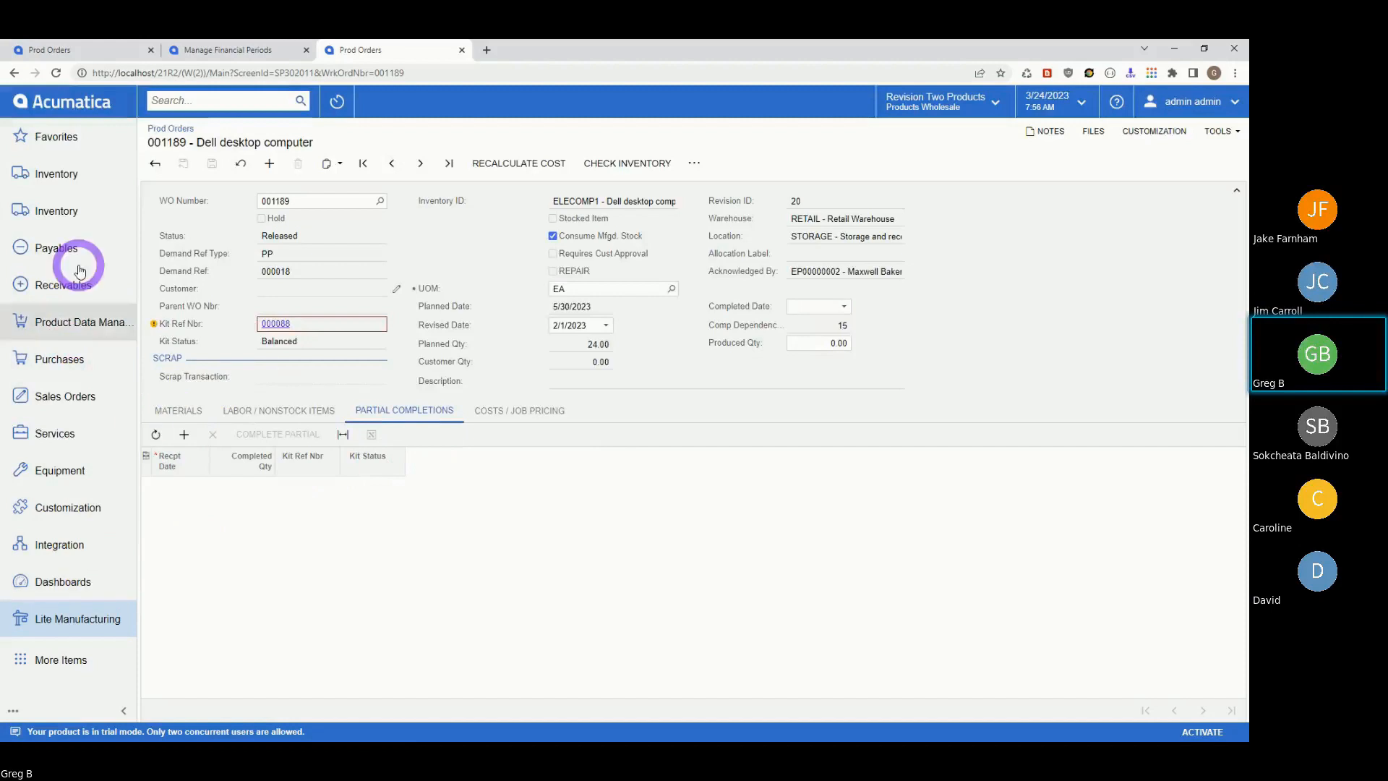
- Open the Kit Assembly list under Inventory, then the Lite Manufacturing workspace
{"action": "left_click", "coordinate": [56, 210]}
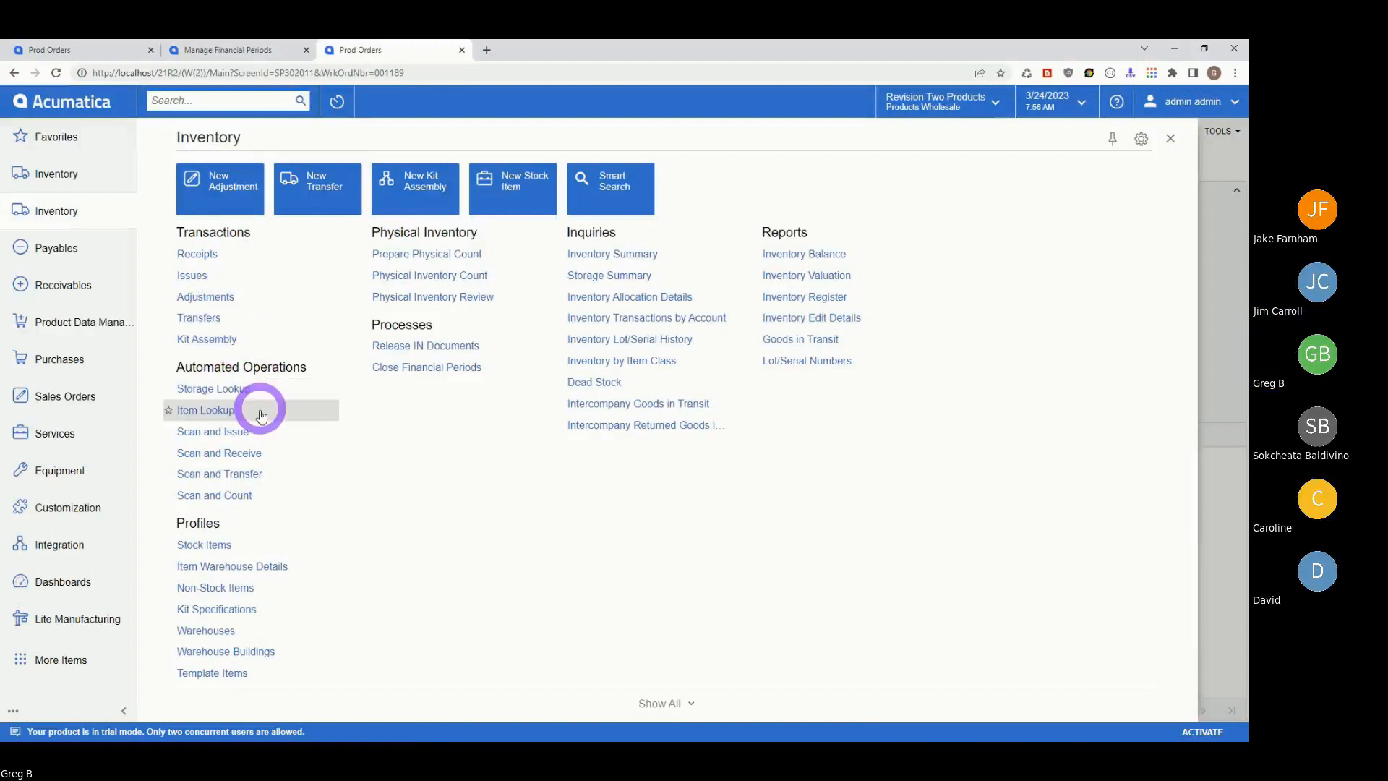
{"action": "left_click", "coordinate": [209, 340]}
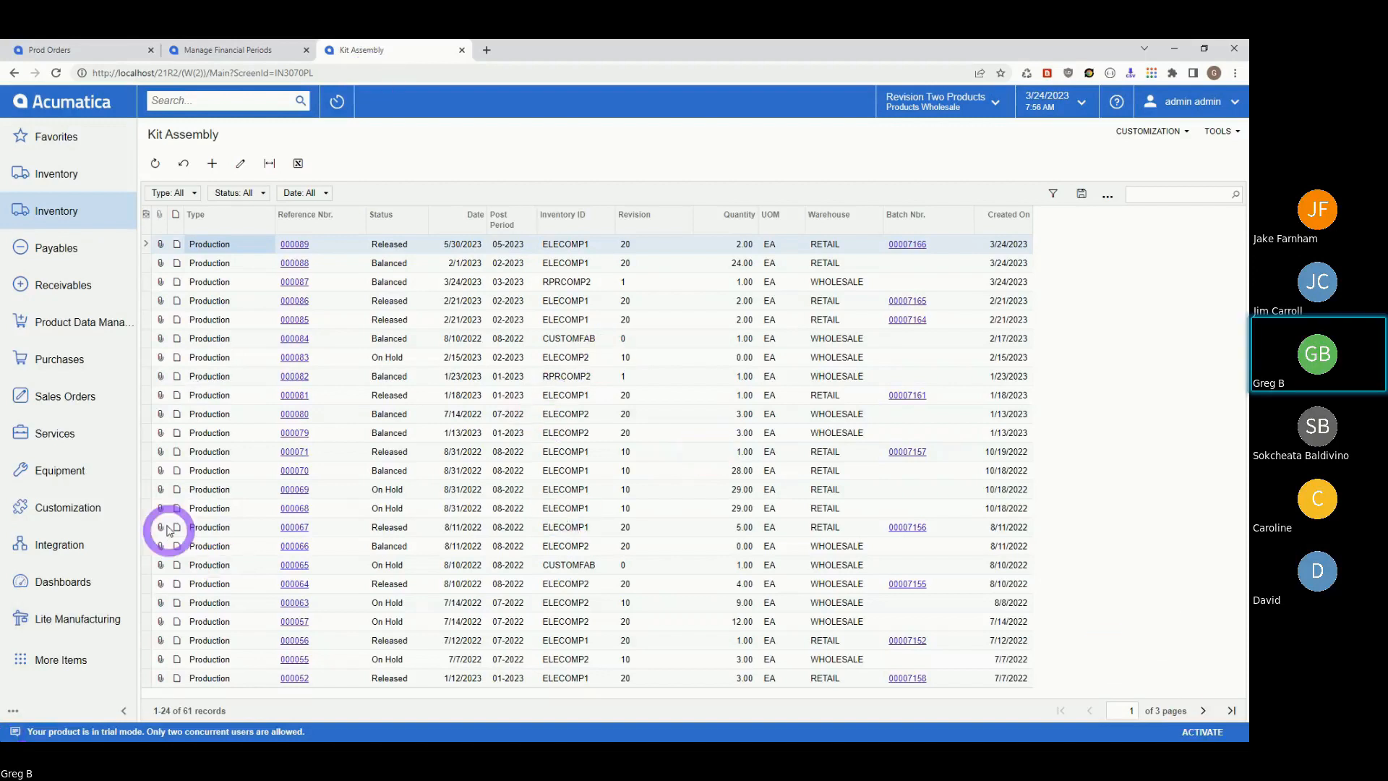
{"action": "left_click", "coordinate": [73, 618]}
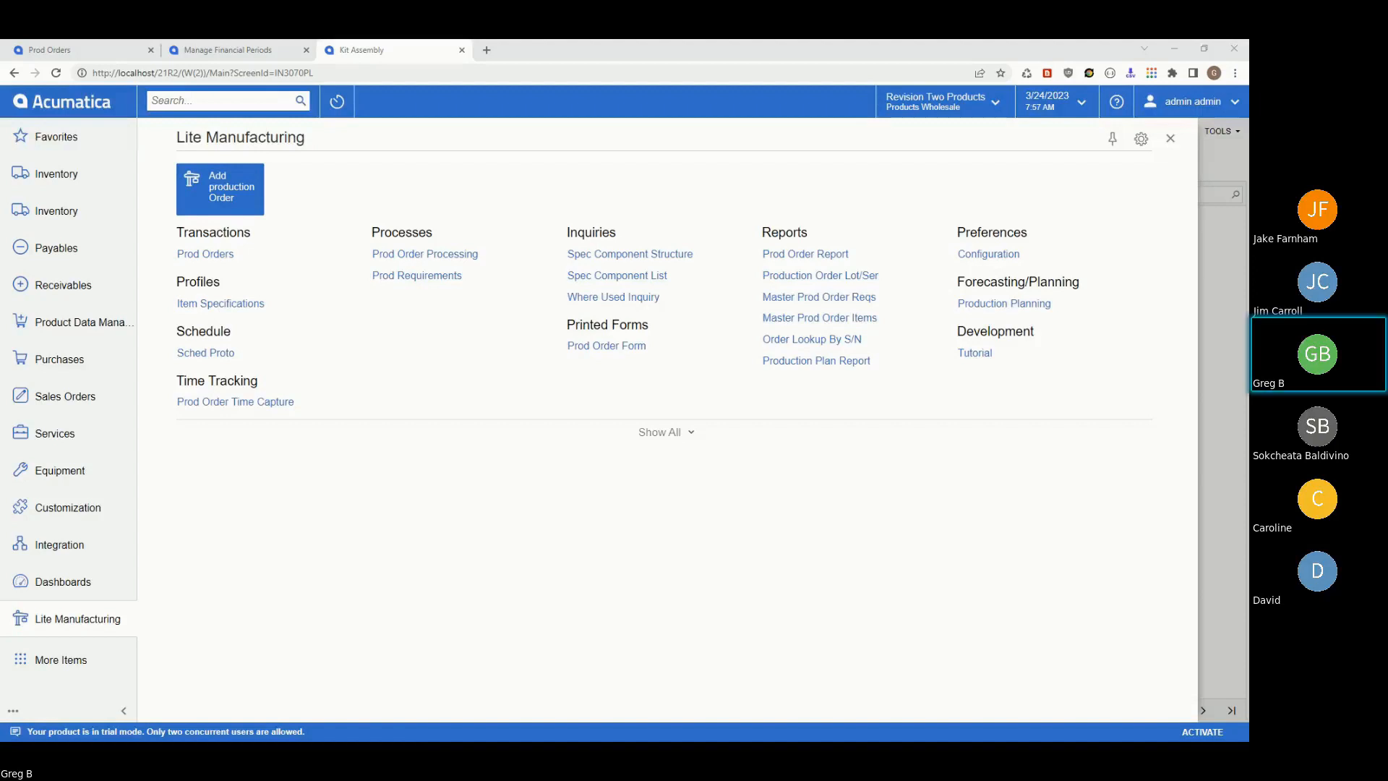
- Bring the Excel feature list spreadsheet into full view, then return to the browser
{"action": "left_click_drag", "start_coordinate": [1248, 740], "coordinate": [500, 173]}
{"action": "double_click", "coordinate": [500, 171]}
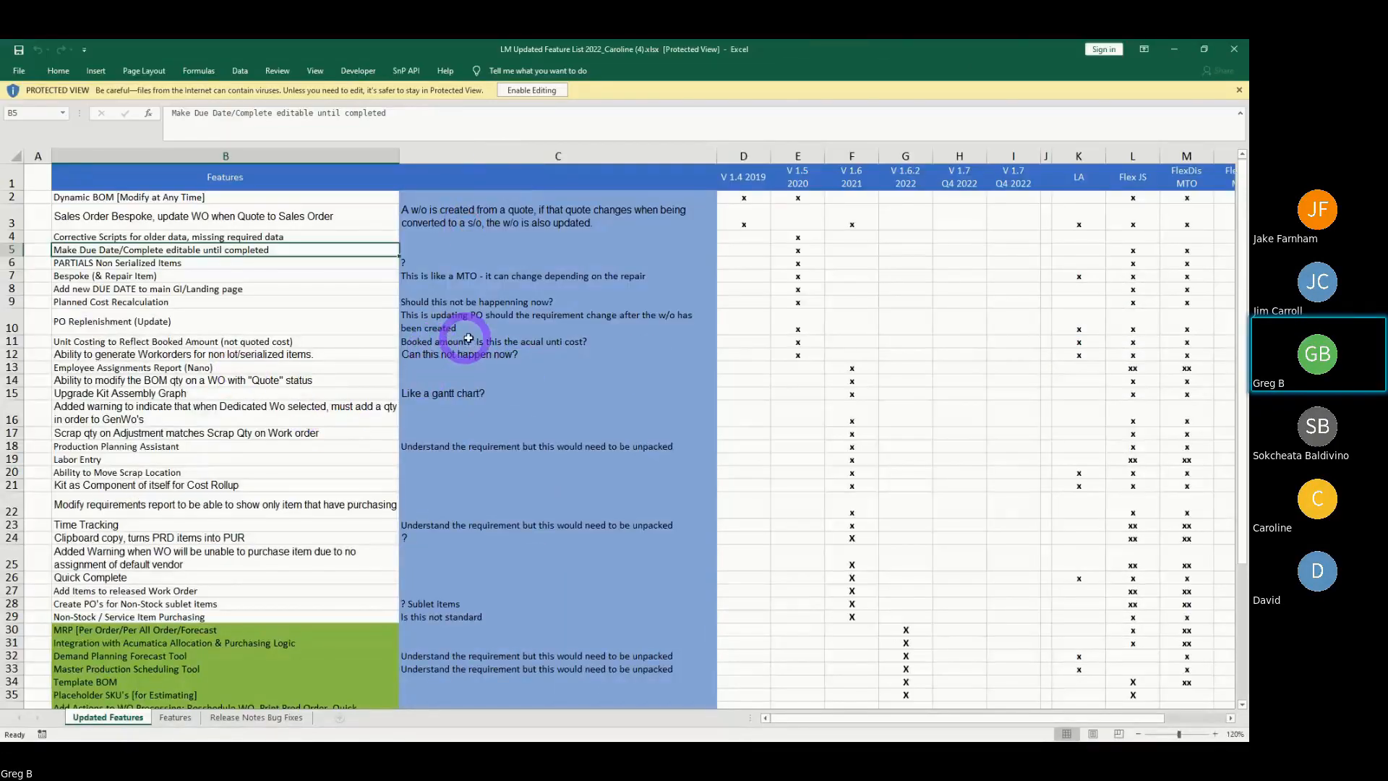
{"action": "left_click", "coordinate": [1173, 49]}
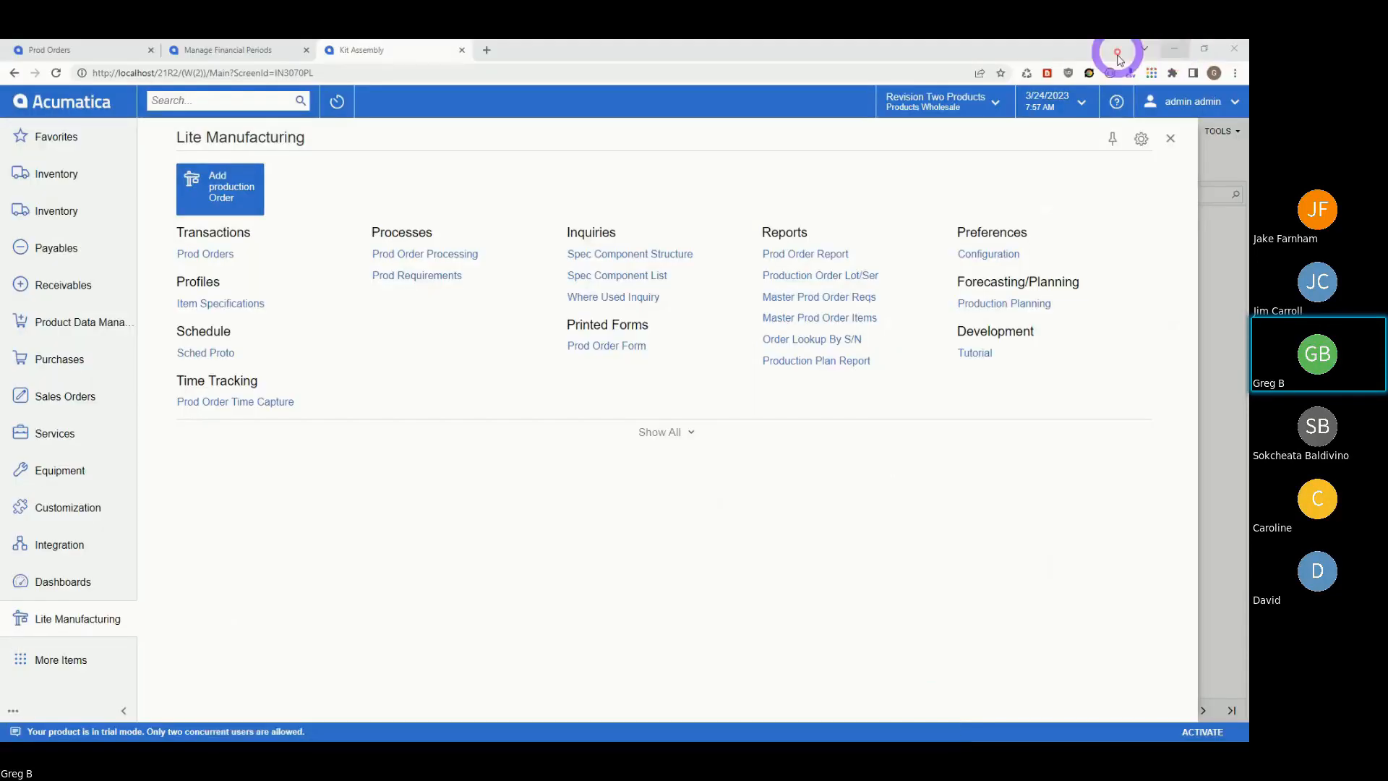
- Switch to the Prod Orders browser tab showing order 010819
{"action": "left_click", "coordinate": [58, 54]}
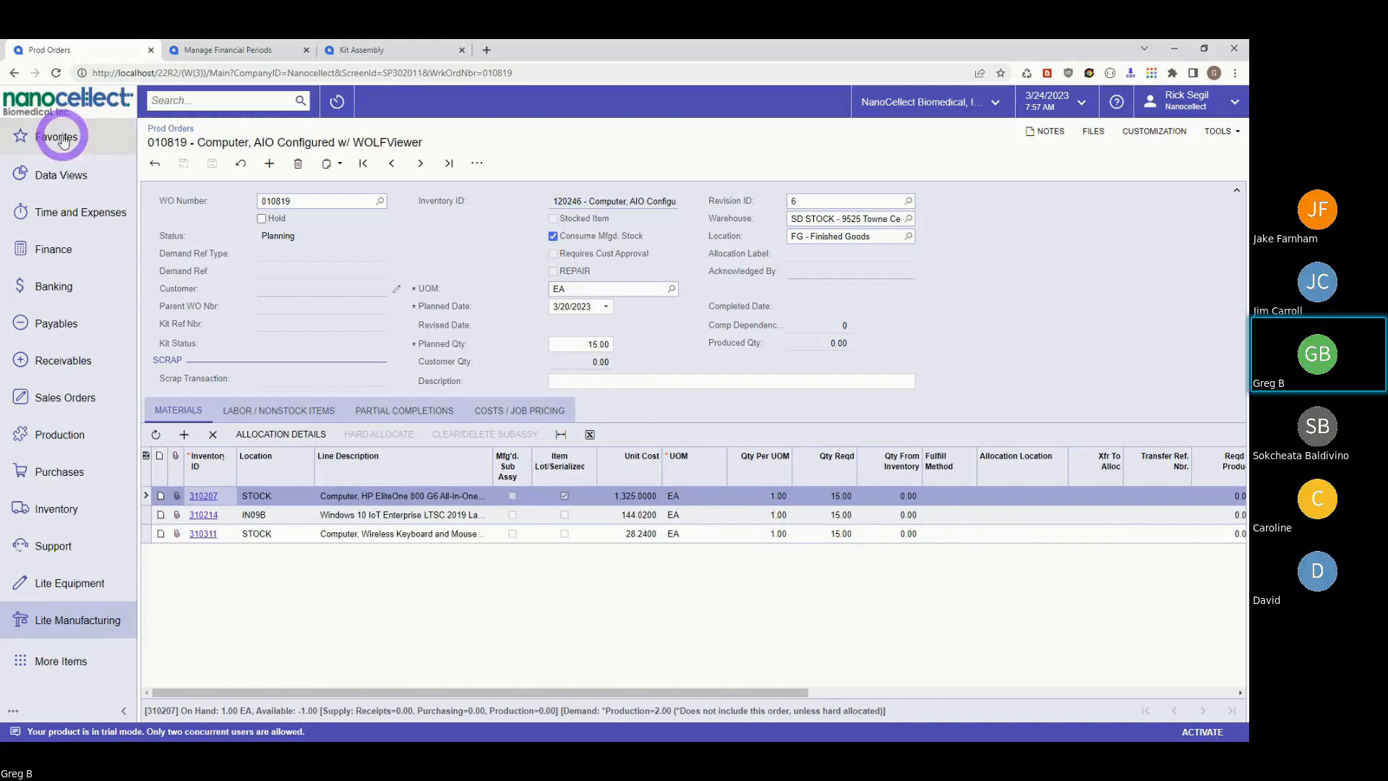
- Set material 310207's quantity per unit to 2.00 on order 010819, then leave unsaved for re-login
{"action": "left_click", "coordinate": [508, 411]}
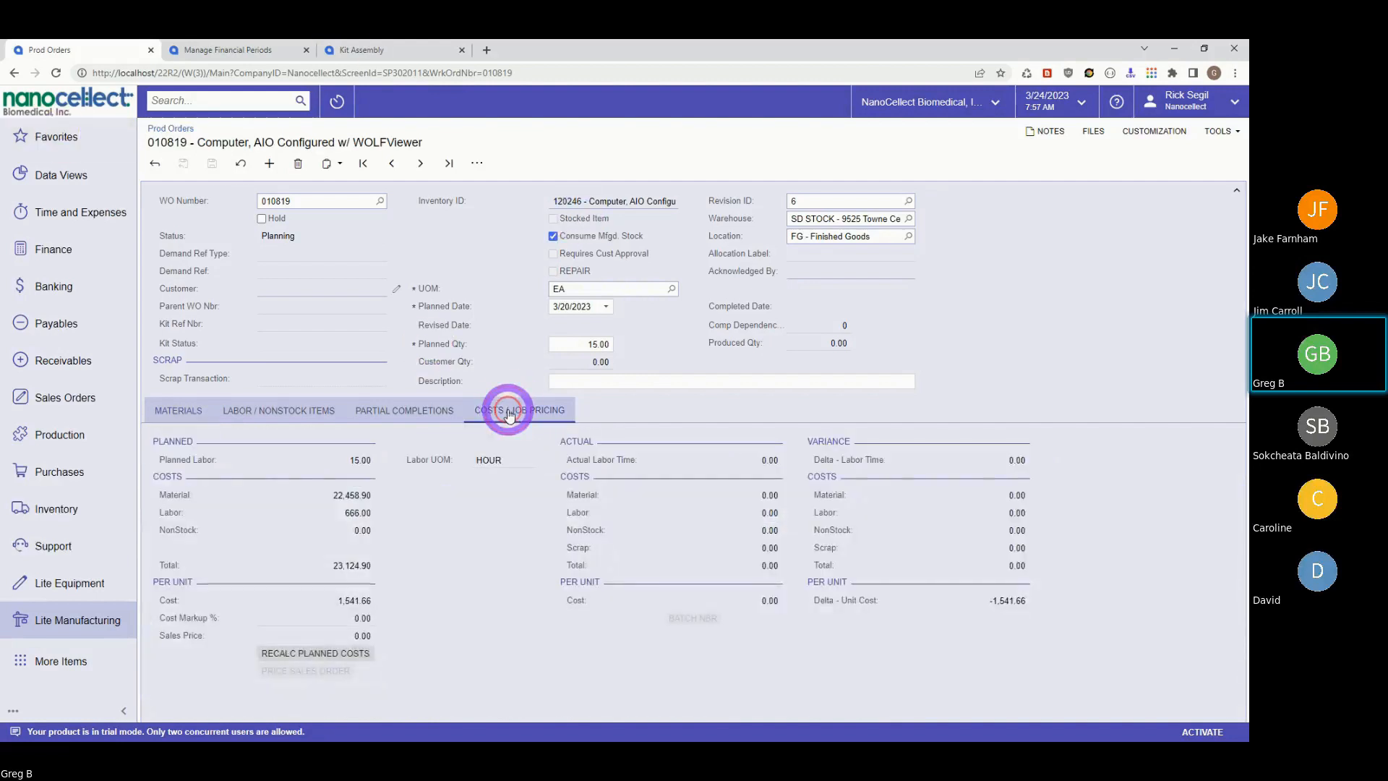
{"action": "left_click", "coordinate": [167, 413]}
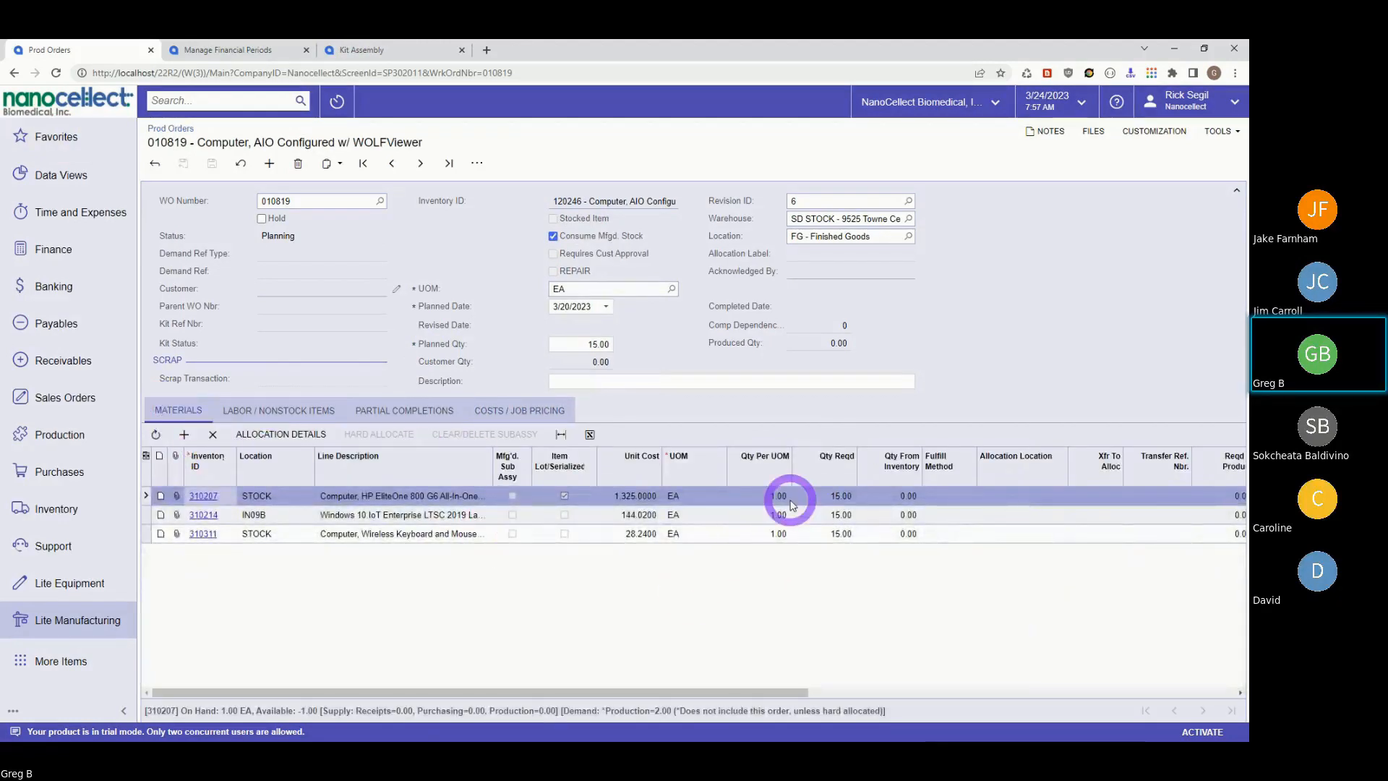
{"action": "left_click", "coordinate": [753, 498]}
{"action": "left_click", "coordinate": [512, 411]}
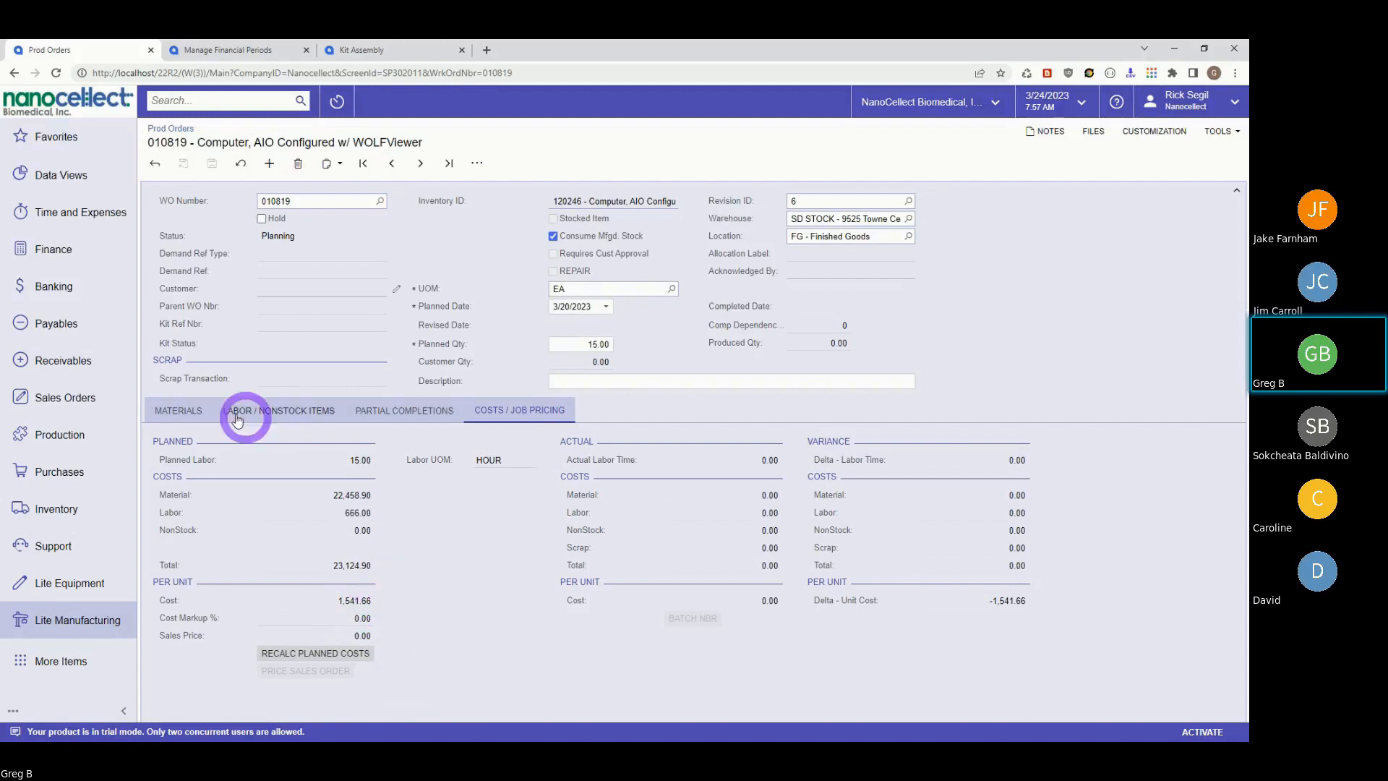
{"action": "left_click", "coordinate": [169, 417]}
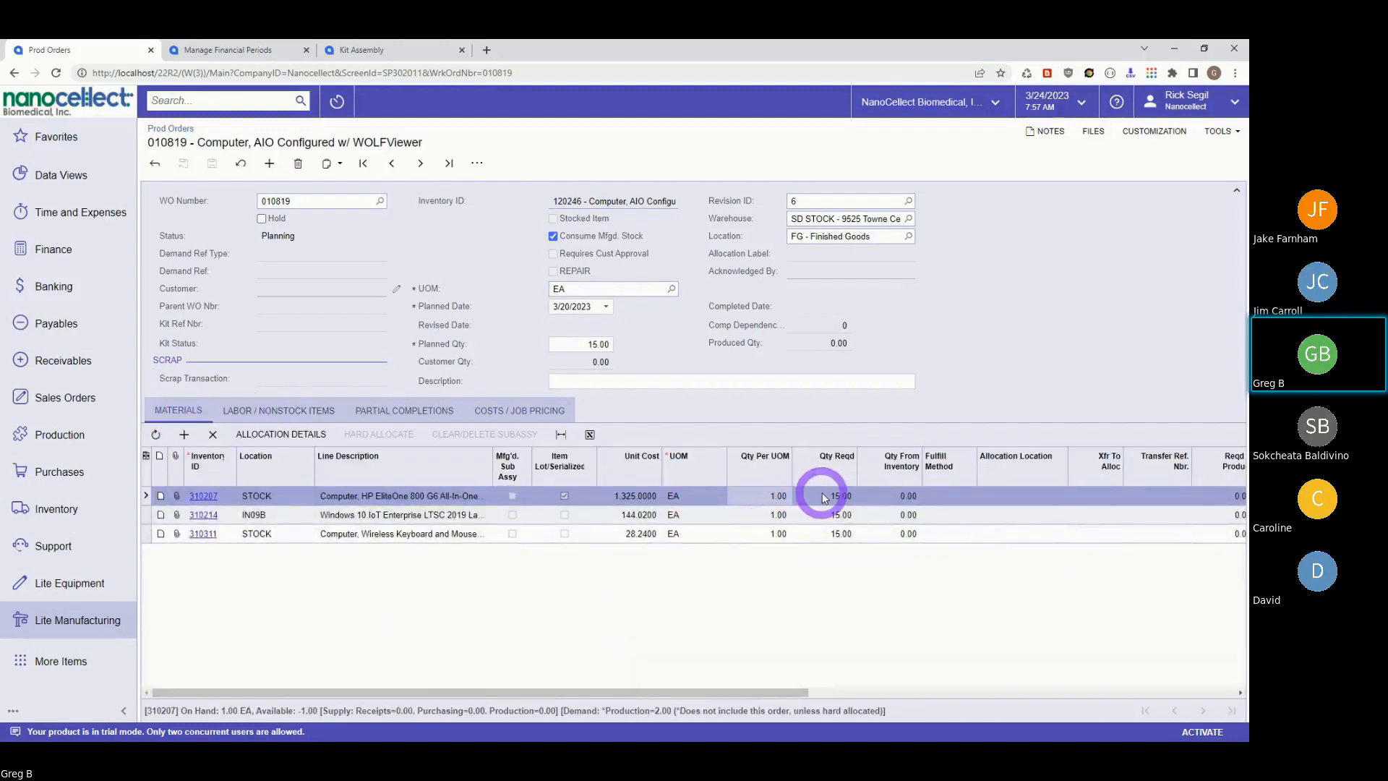
{"action": "left_click", "coordinate": [767, 494]}
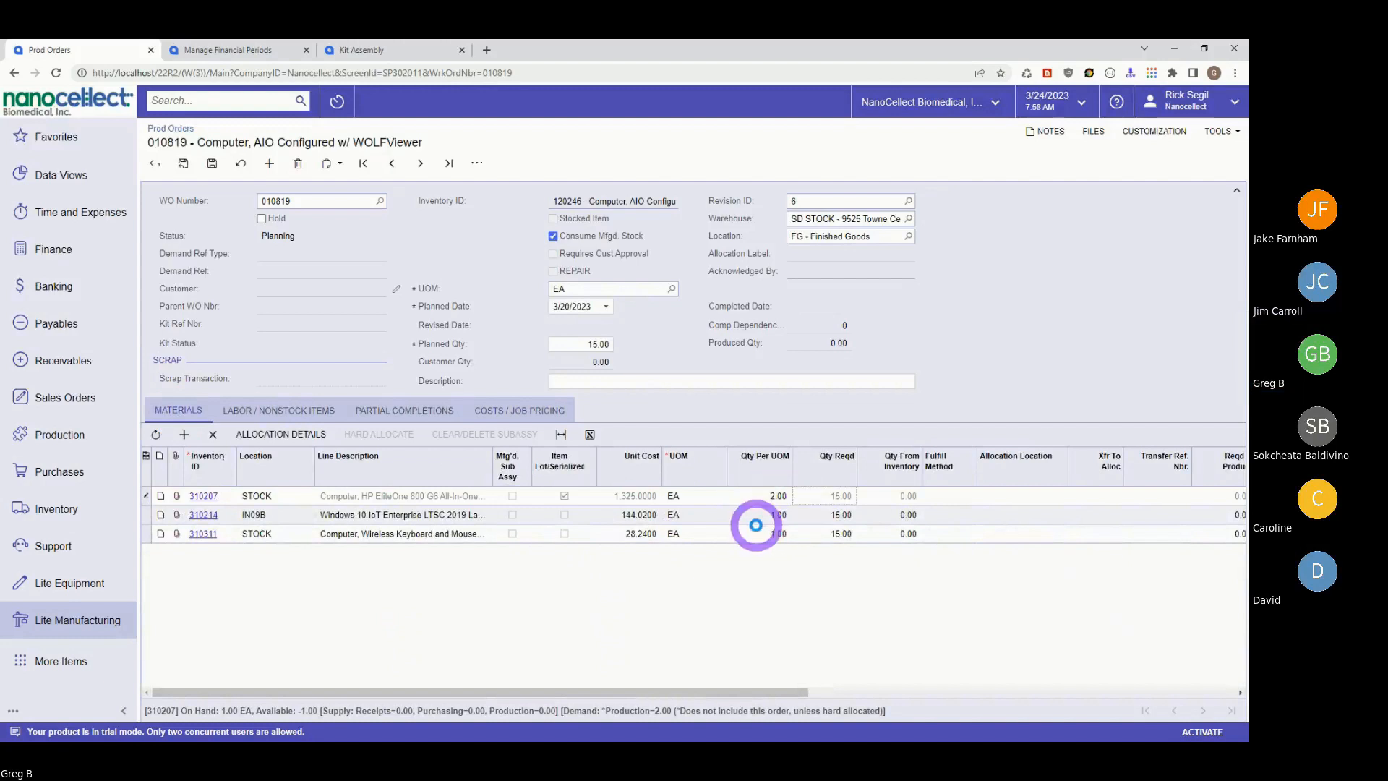
{"action": "left_click", "coordinate": [686, 146]}
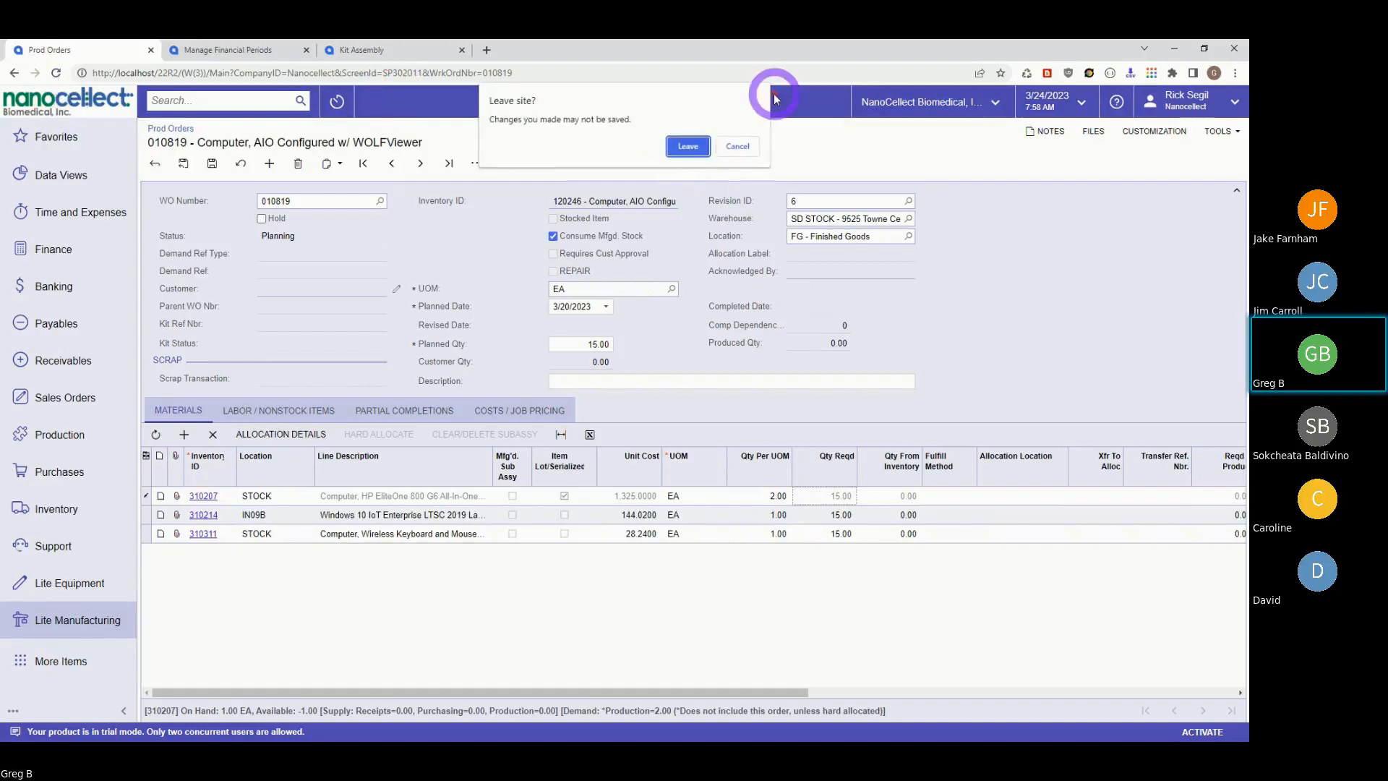
{"action": "left_click", "coordinate": [683, 146]}
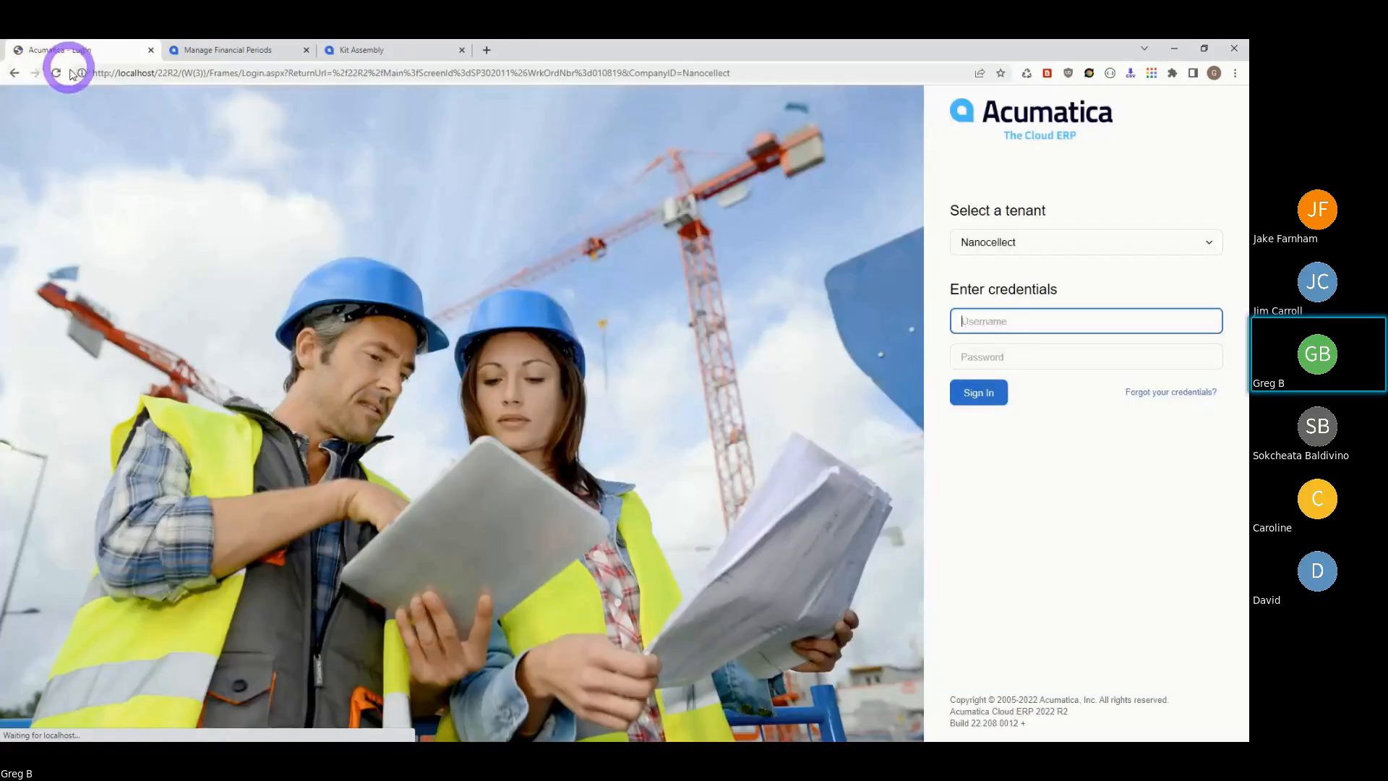
- Sign into Nanocellect and browse Lite Manufacturing, Lite Equipment and More Items, then open the user menu
{"action": "left_click", "coordinate": [972, 400]}
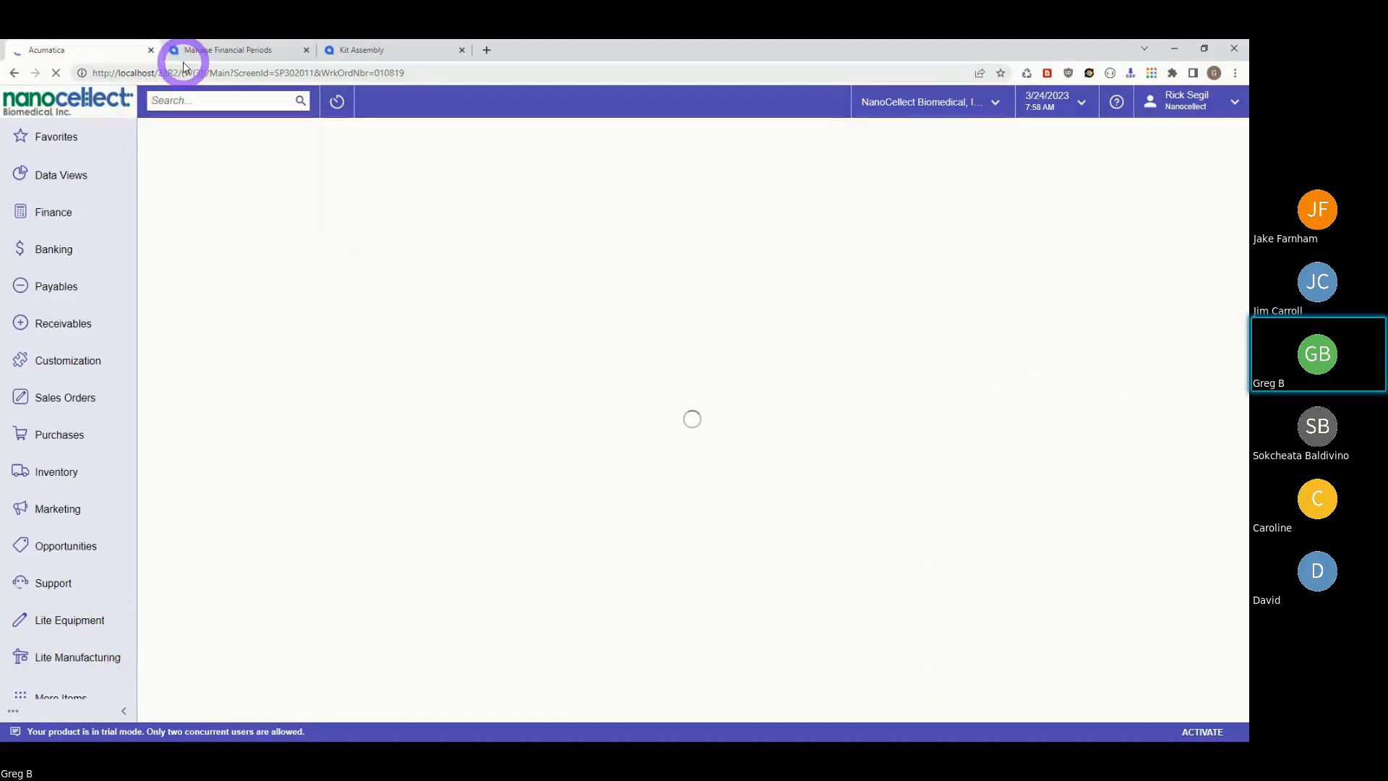
{"action": "left_click", "coordinate": [61, 657]}
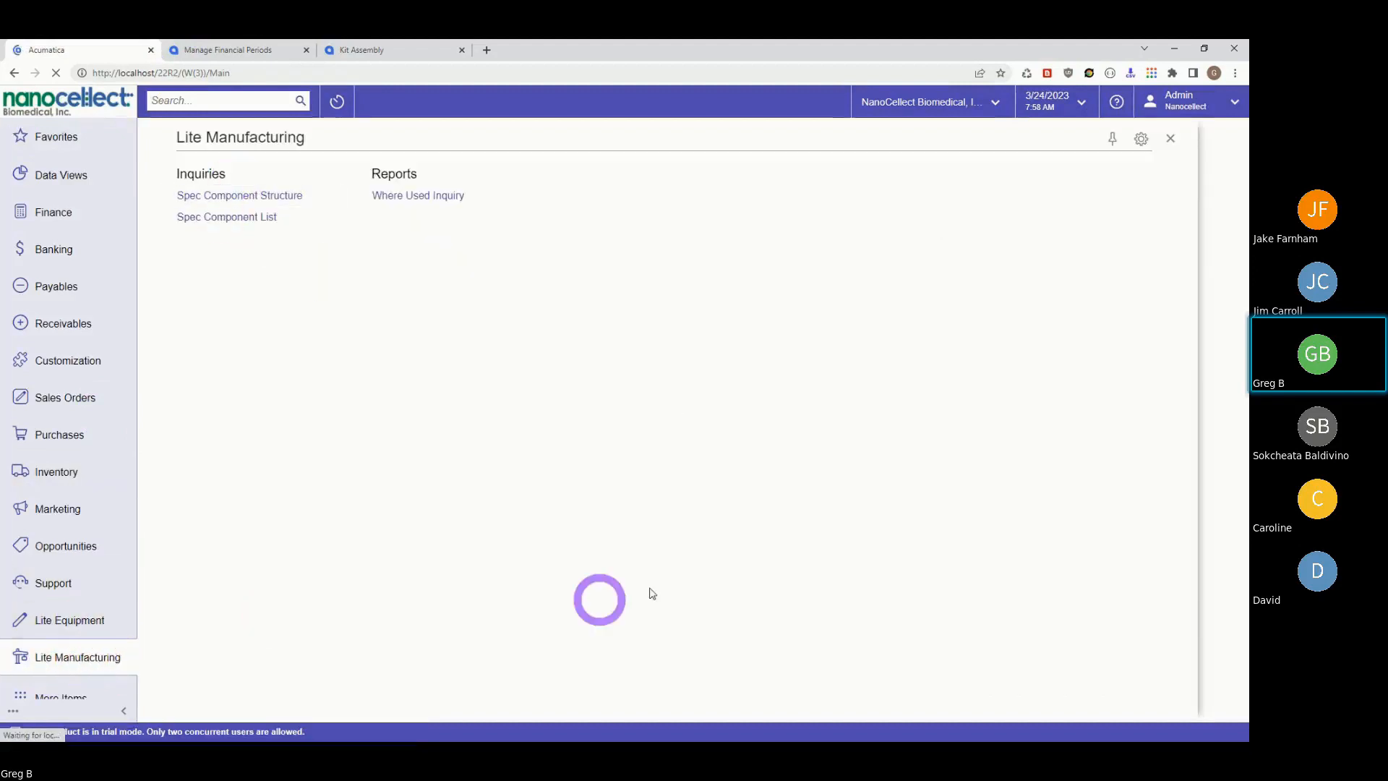
{"action": "left_click", "coordinate": [60, 659]}
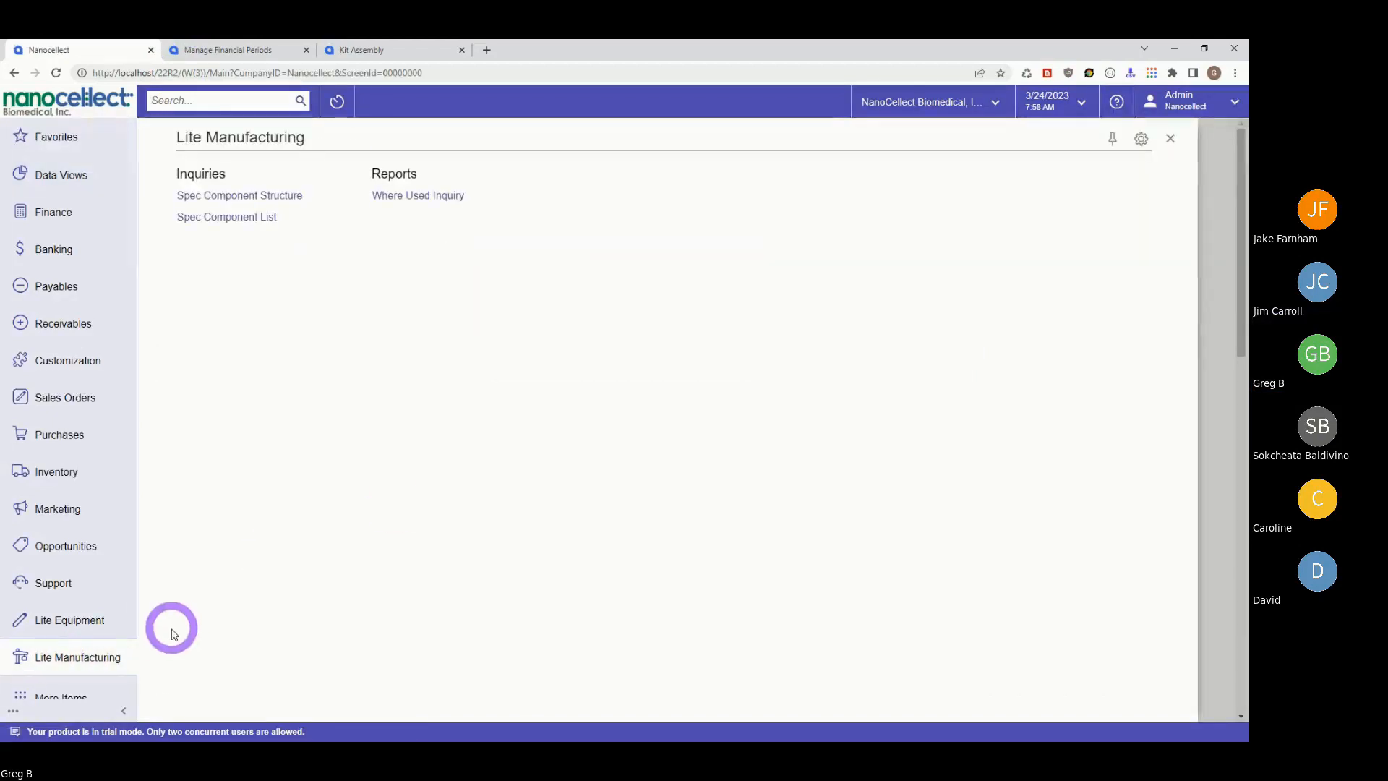
{"action": "left_click", "coordinate": [82, 624]}
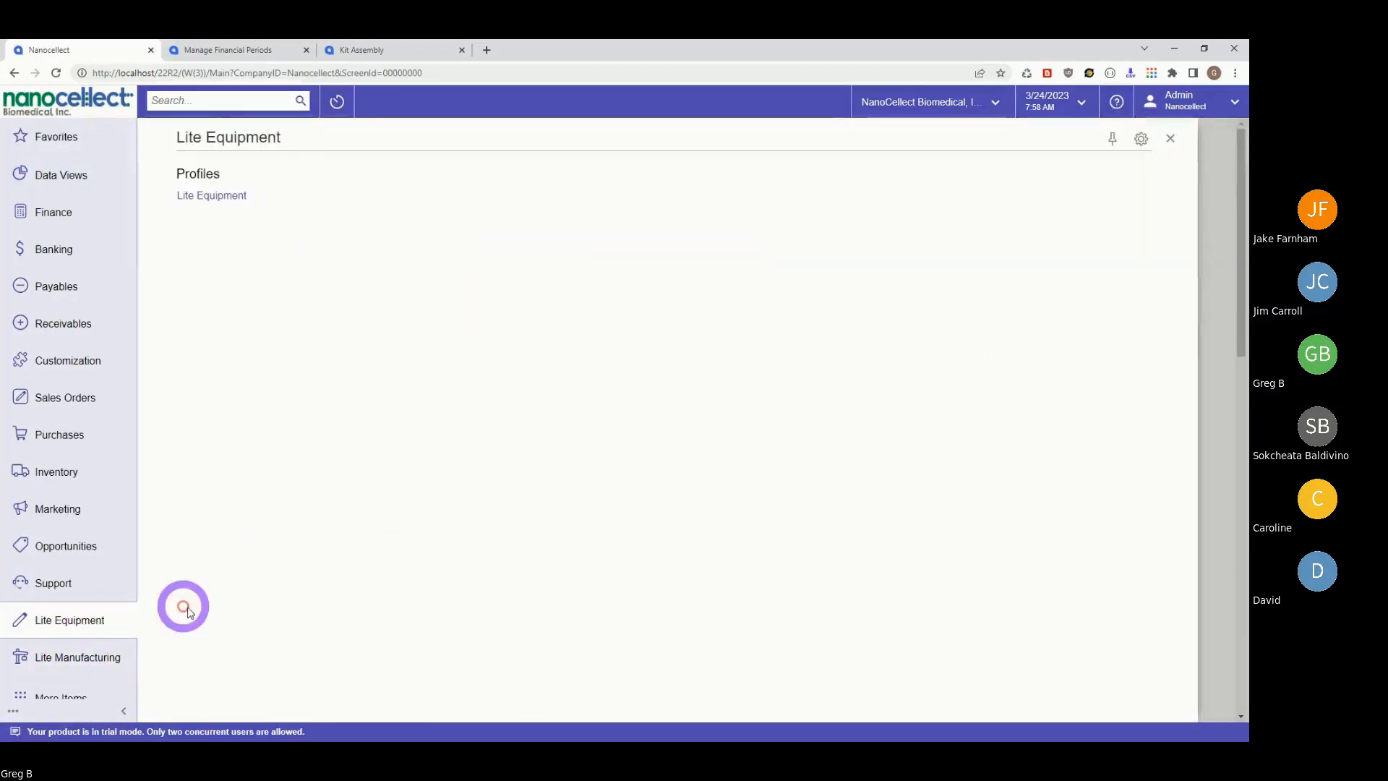
{"action": "left_click", "coordinate": [60, 696]}
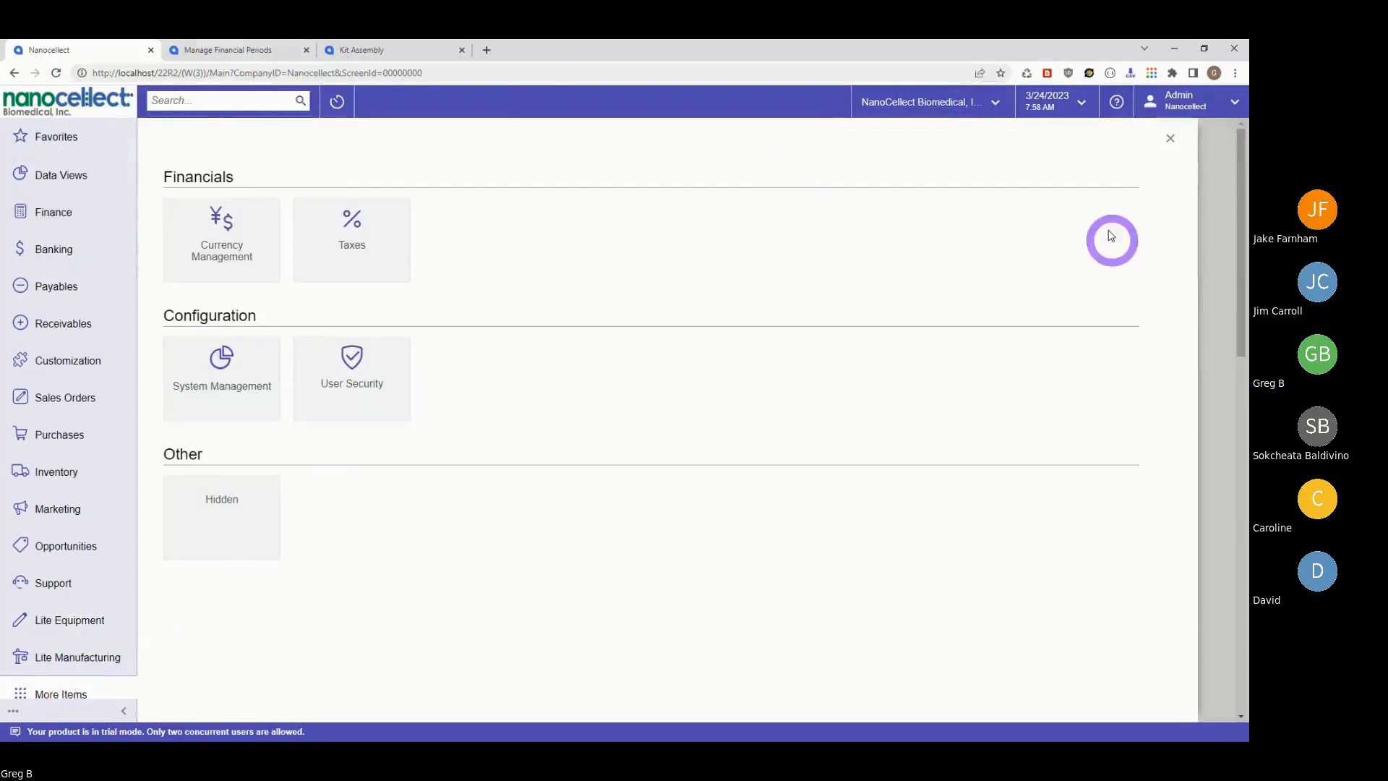
{"action": "left_click", "coordinate": [1231, 108]}
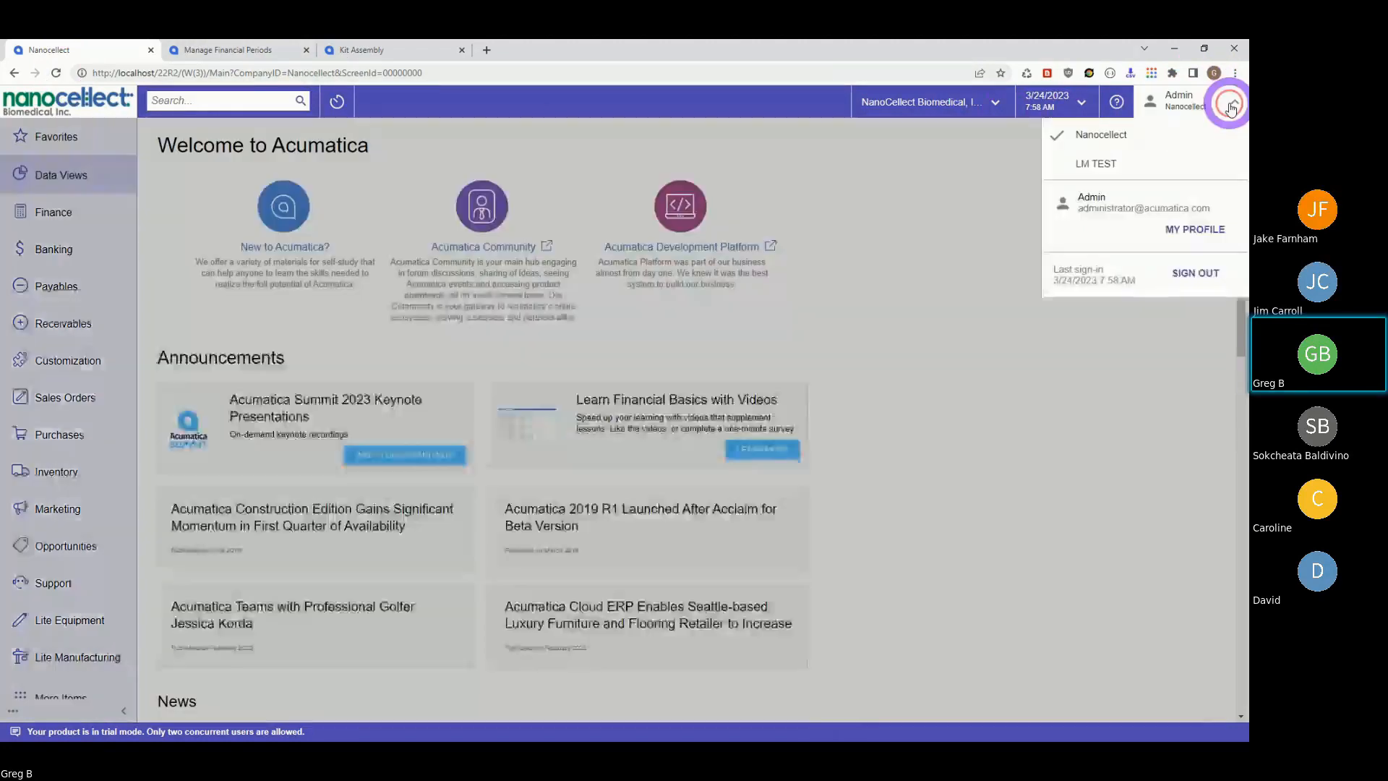
- Sign out, log in with the other user's username and password, and open Lite Manufacturing
{"action": "left_click", "coordinate": [1197, 274]}
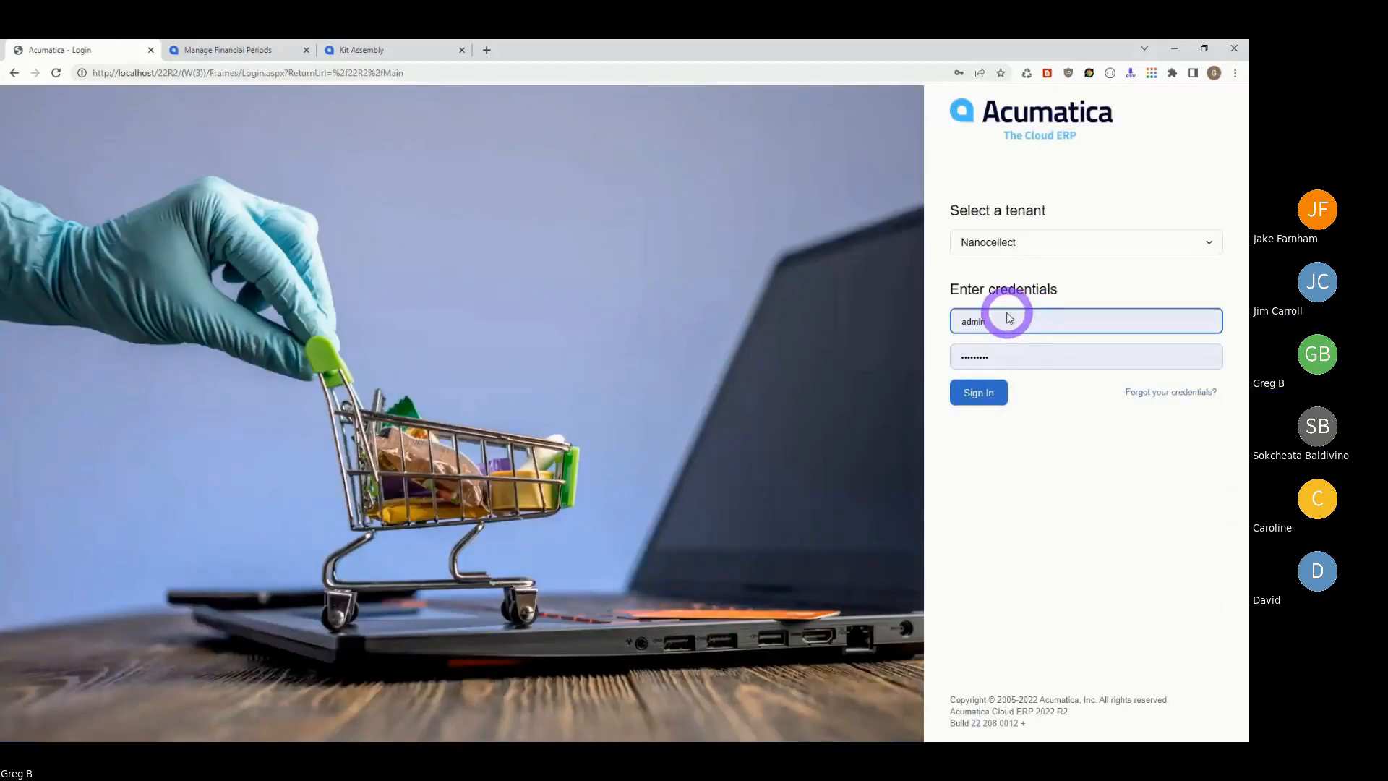
{"action": "left_click", "coordinate": [1009, 318]}
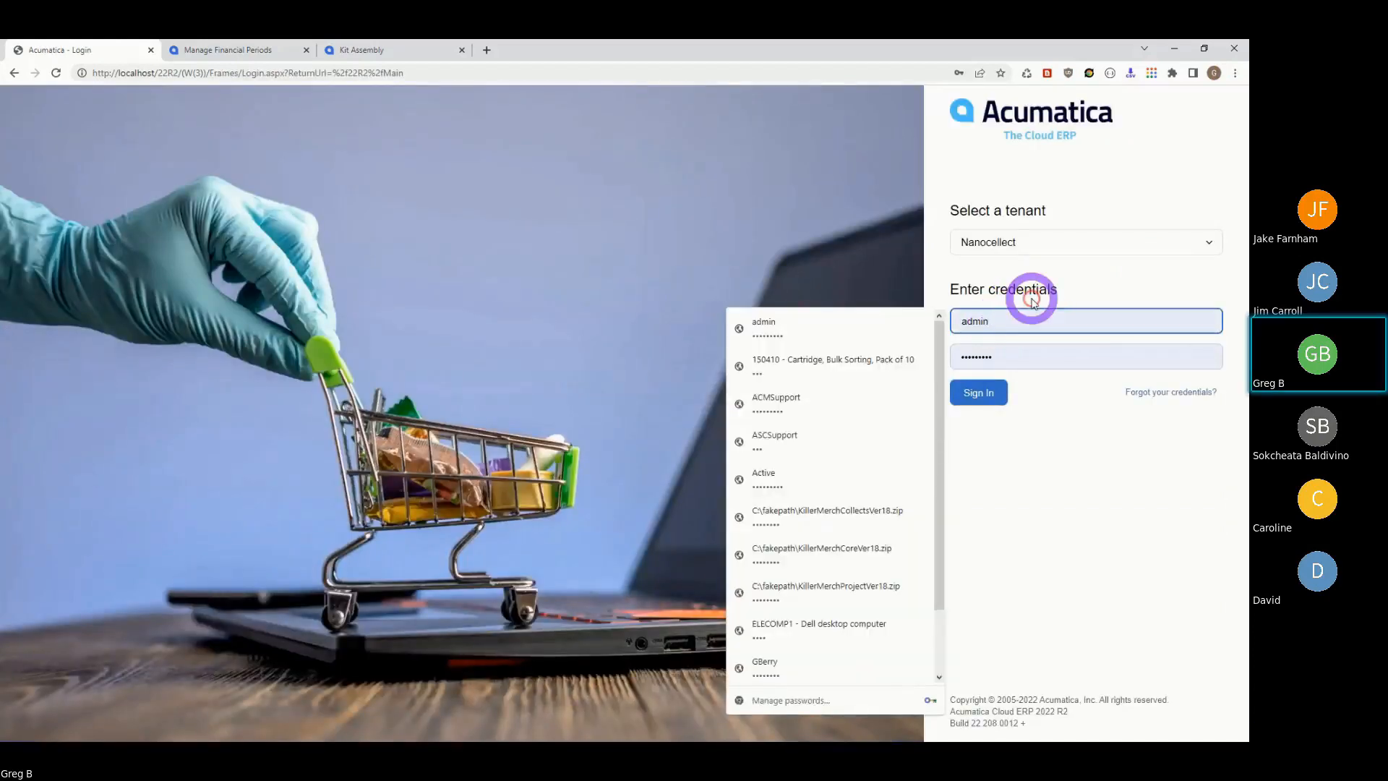
{"action": "key", "text": "BackSpace"}
{"action": "key", "text": "BackSpace"}
{"action": "key", "text": "BackSpace"}
{"action": "key", "text": "BackSpace"}
{"action": "key", "text": "BackSpace"}
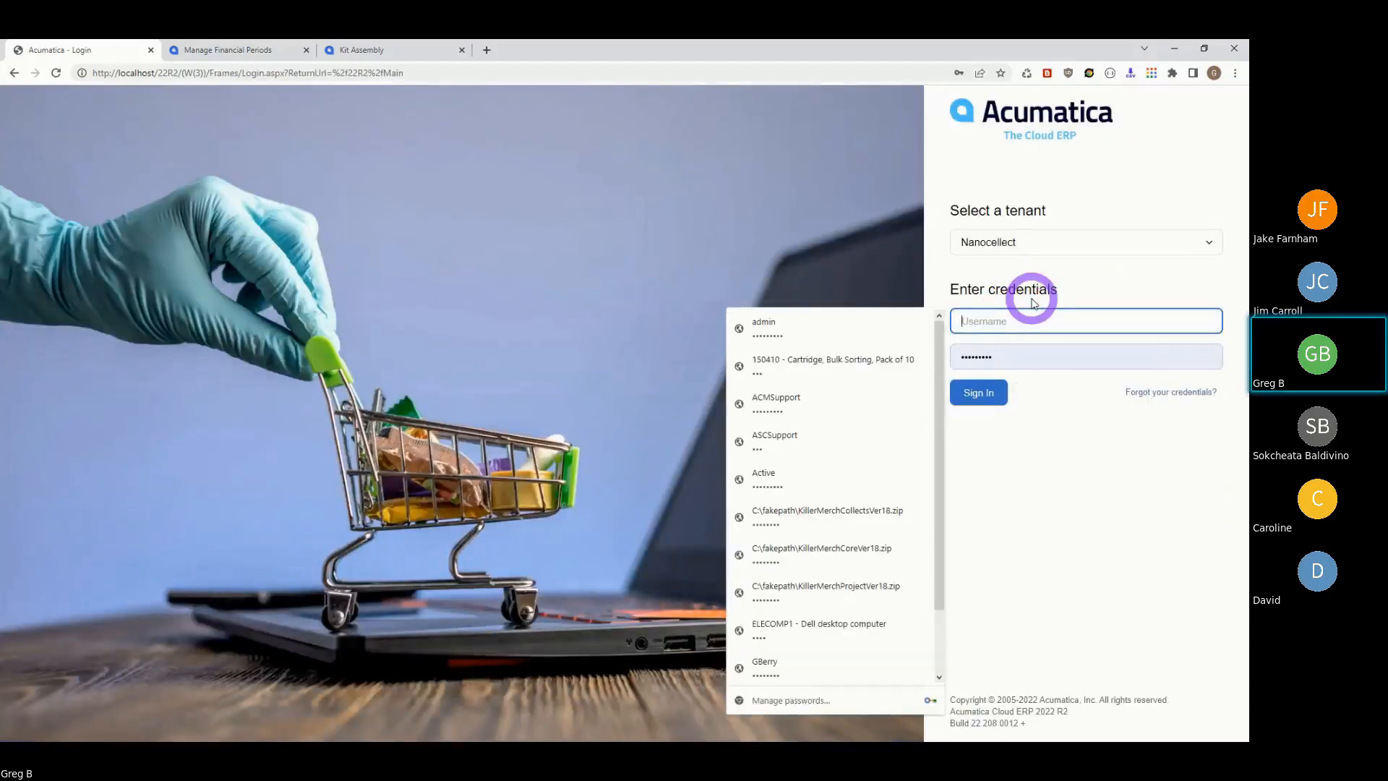
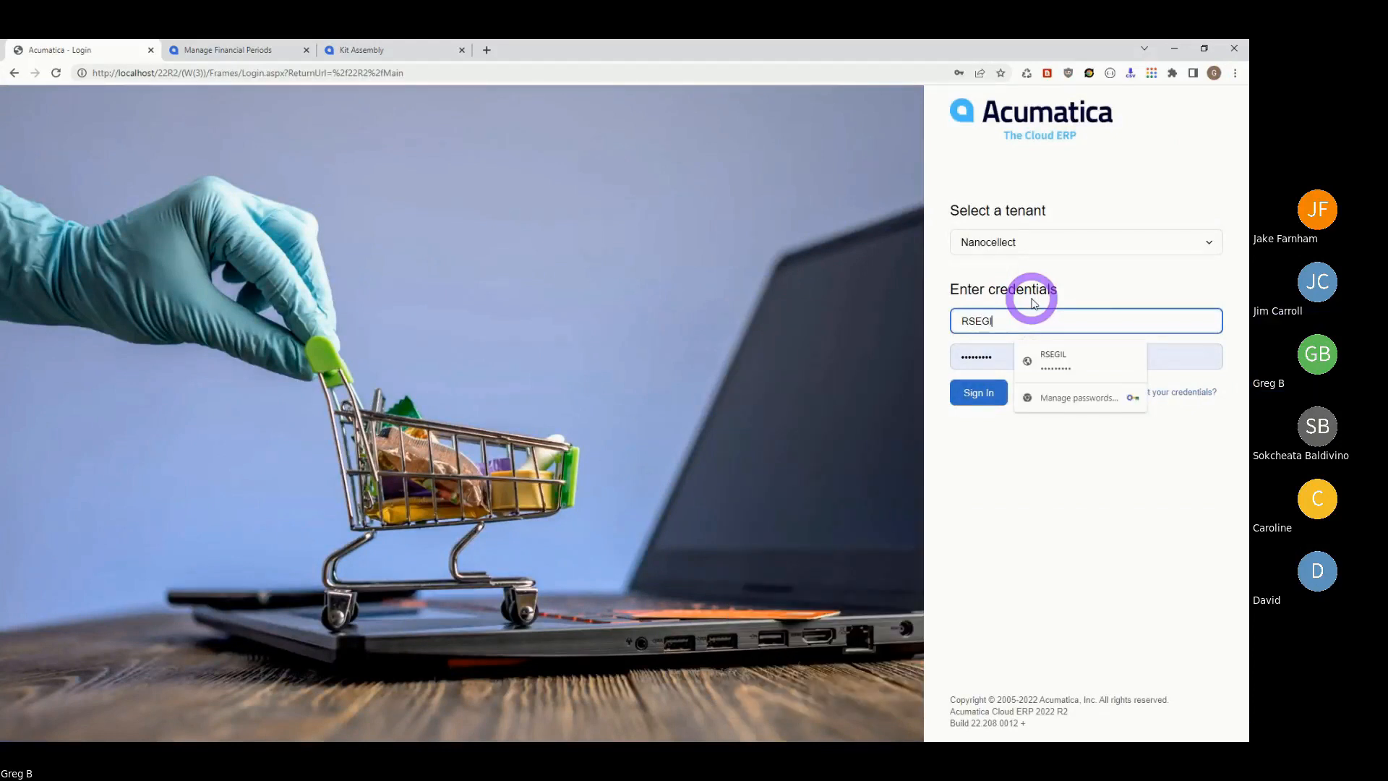
{"action": "key", "text": "Tab"}
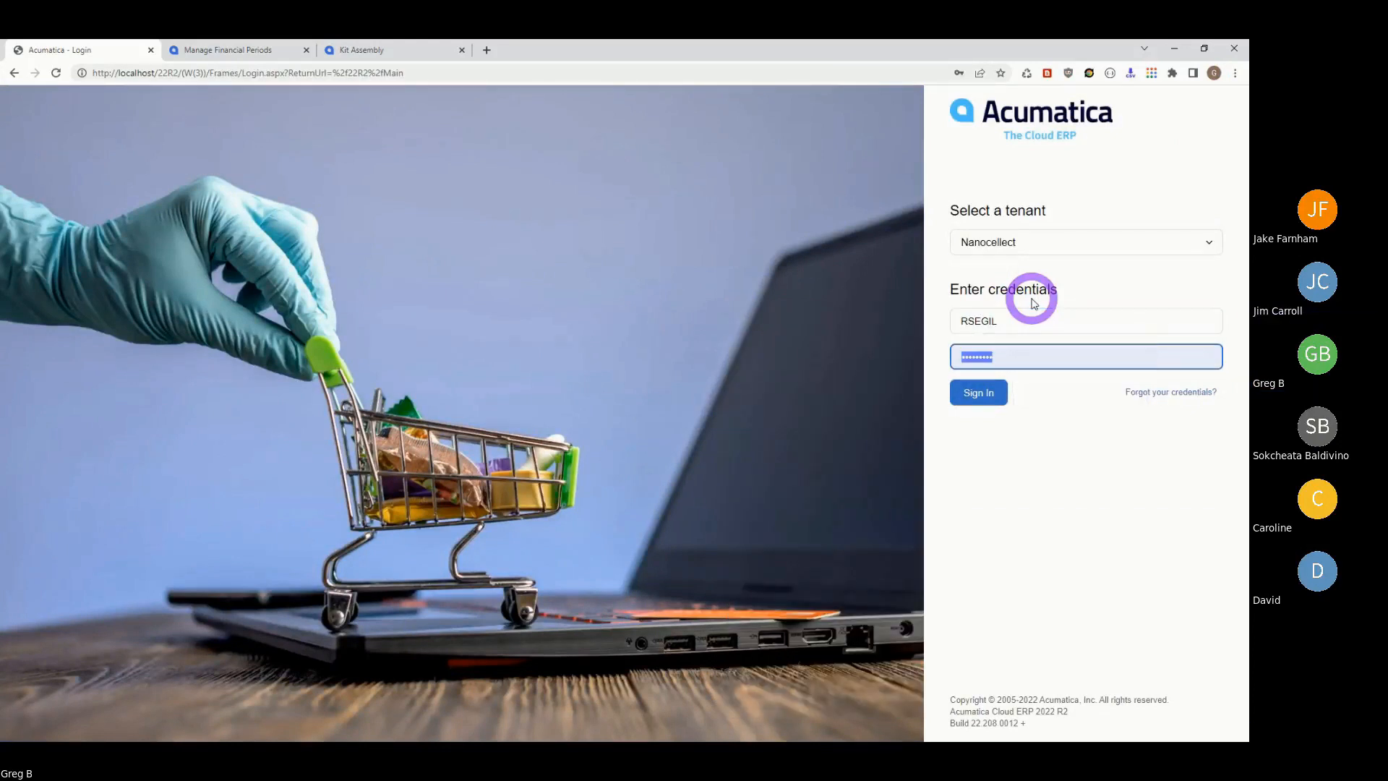
{"action": "key", "text": "BackSpace"}
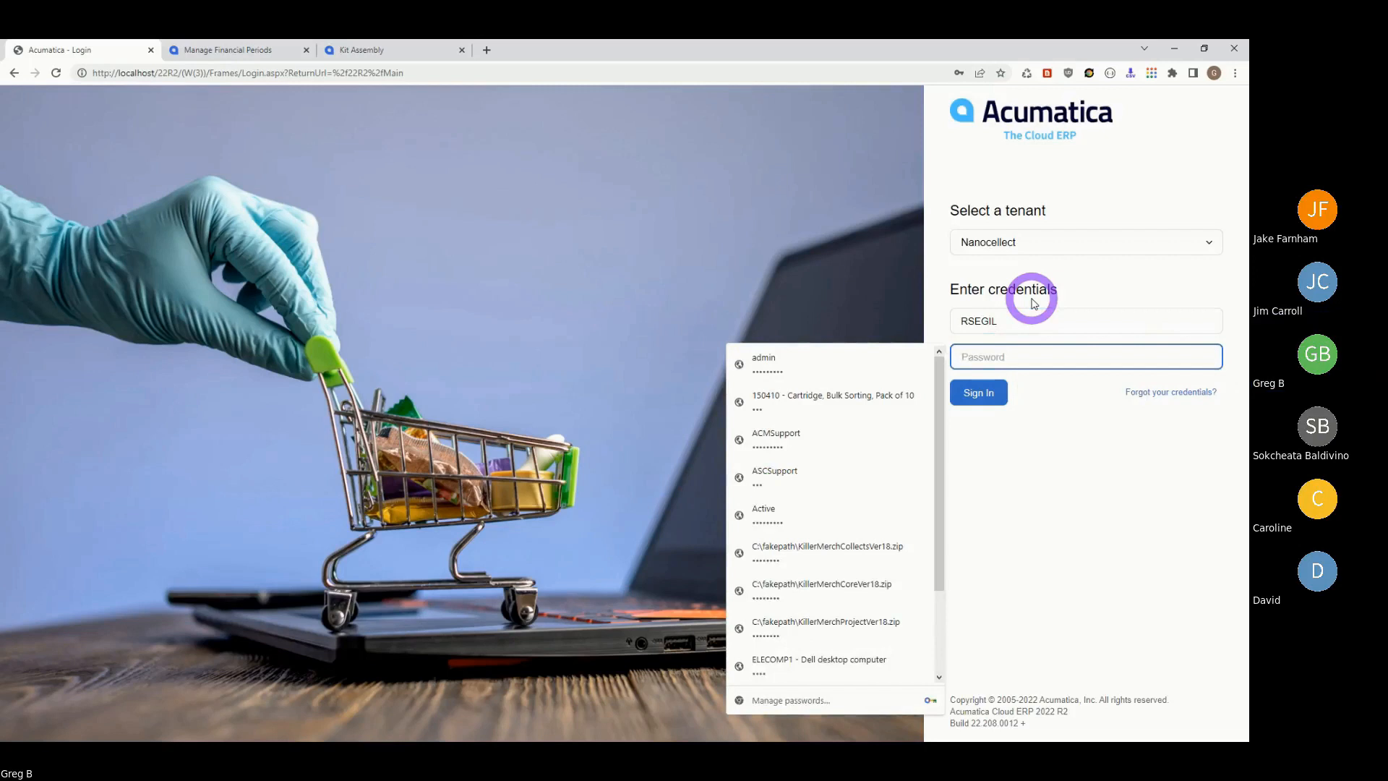
{"action": "type", "text": "*****"}
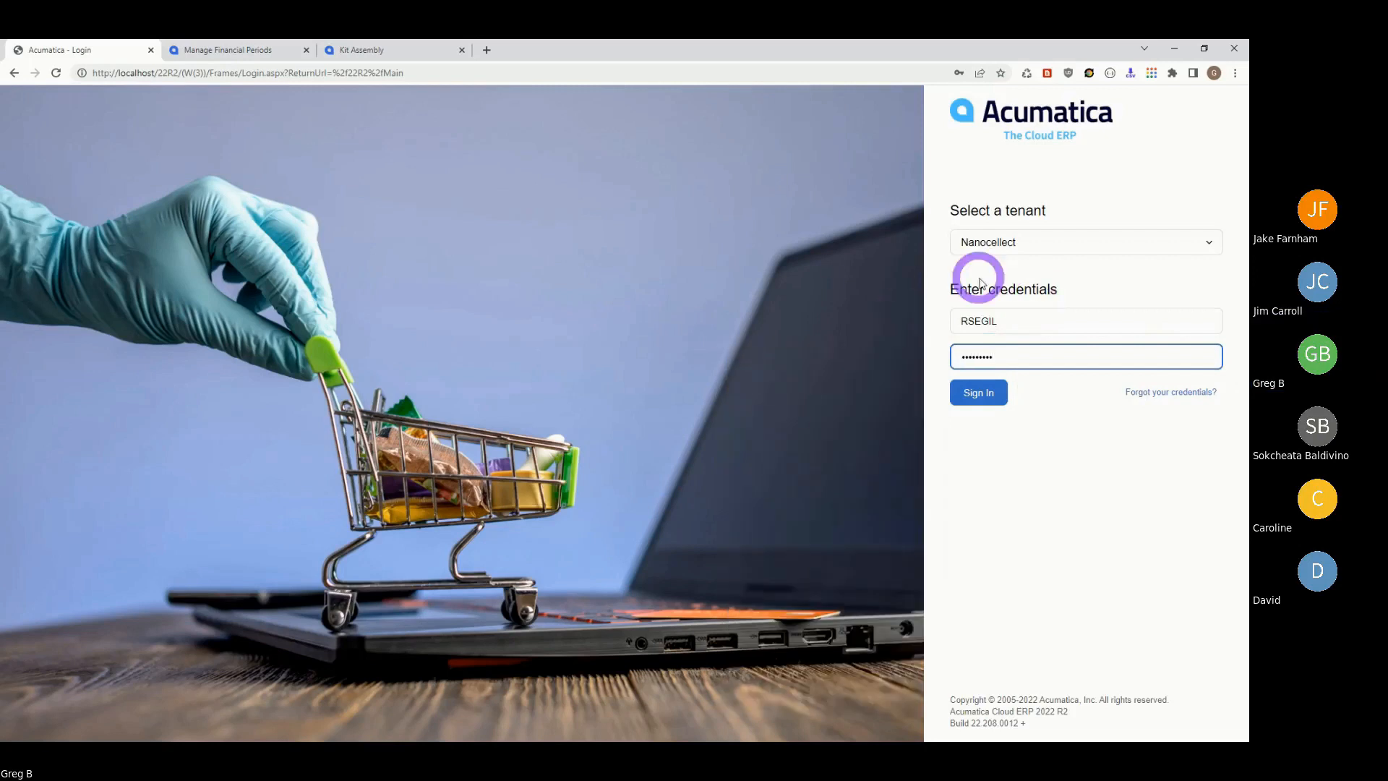
{"action": "left_click", "coordinate": [975, 394]}
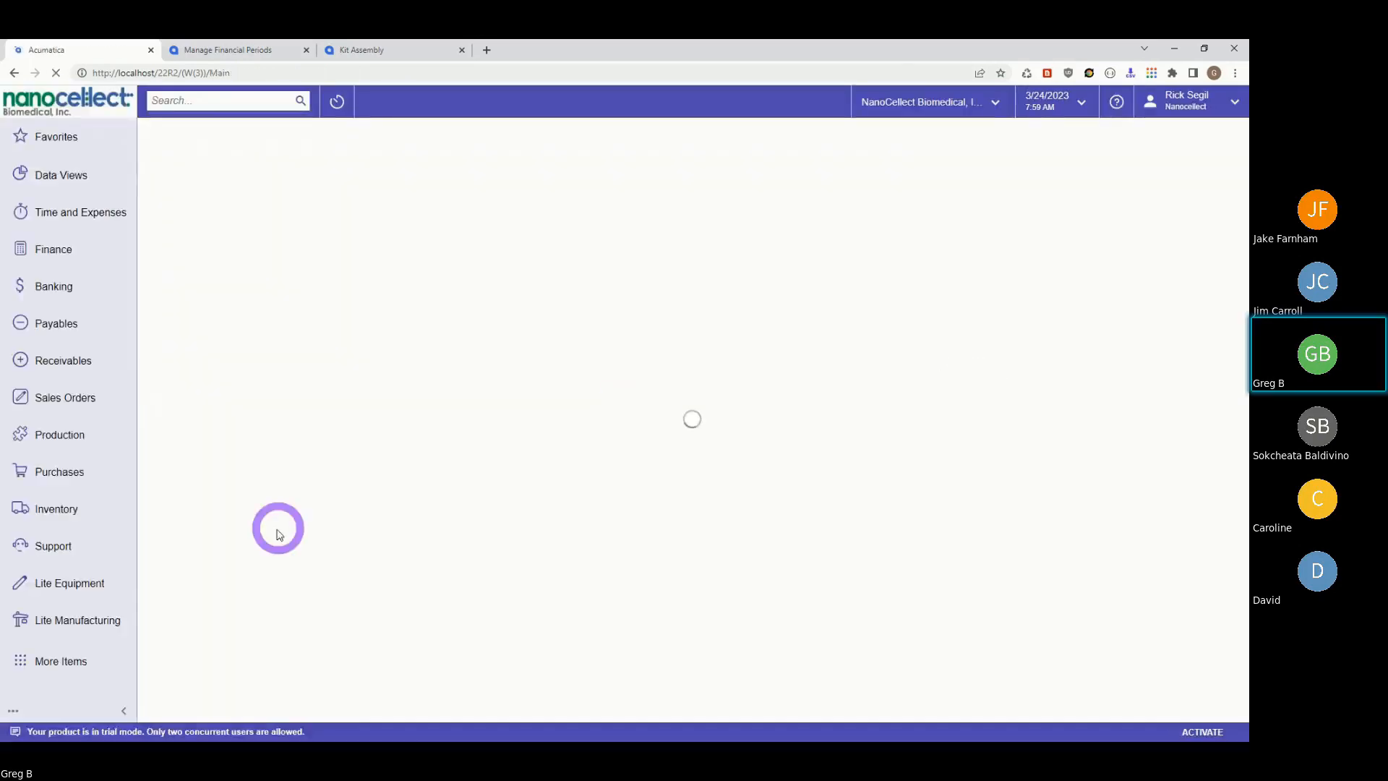
{"action": "left_click", "coordinate": [68, 618]}
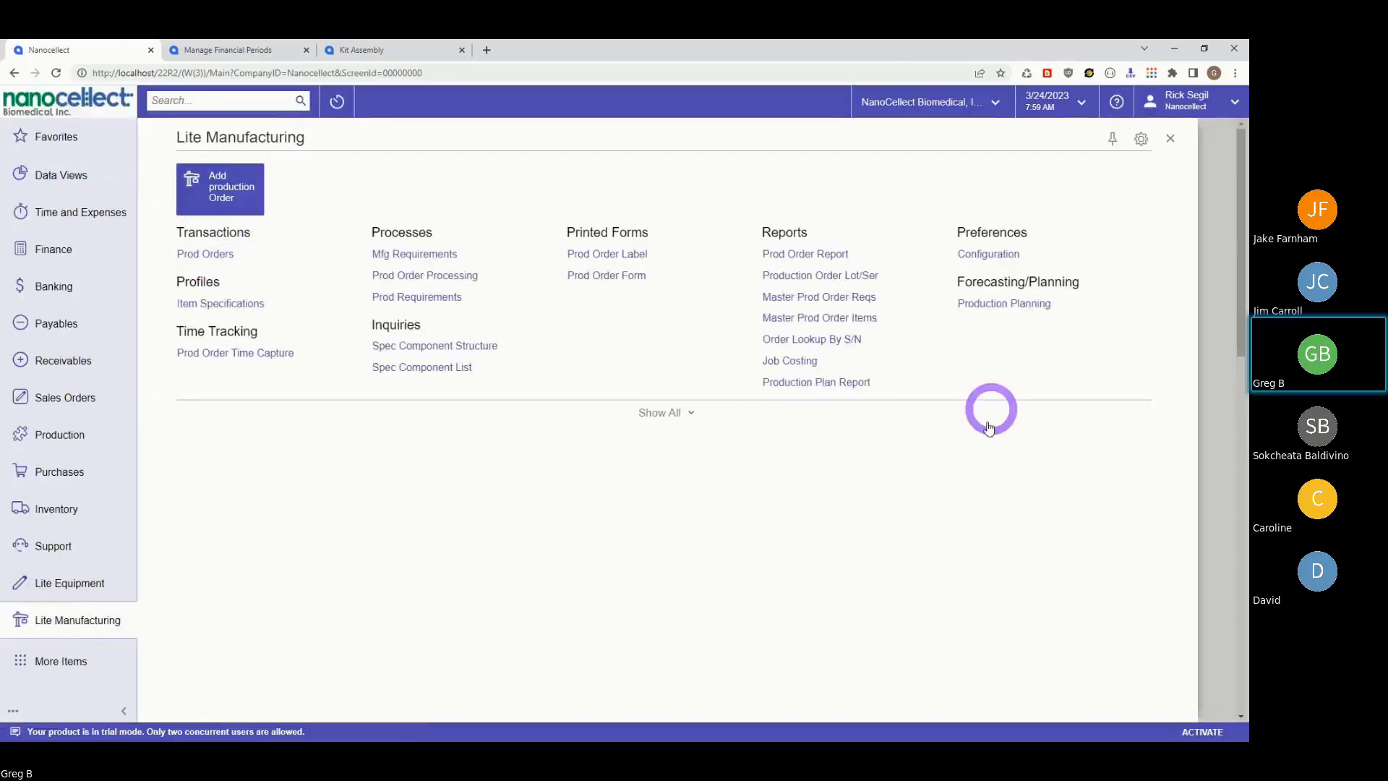
- Open the Prod Orders list and select work order 010814
{"action": "left_click", "coordinate": [201, 255]}
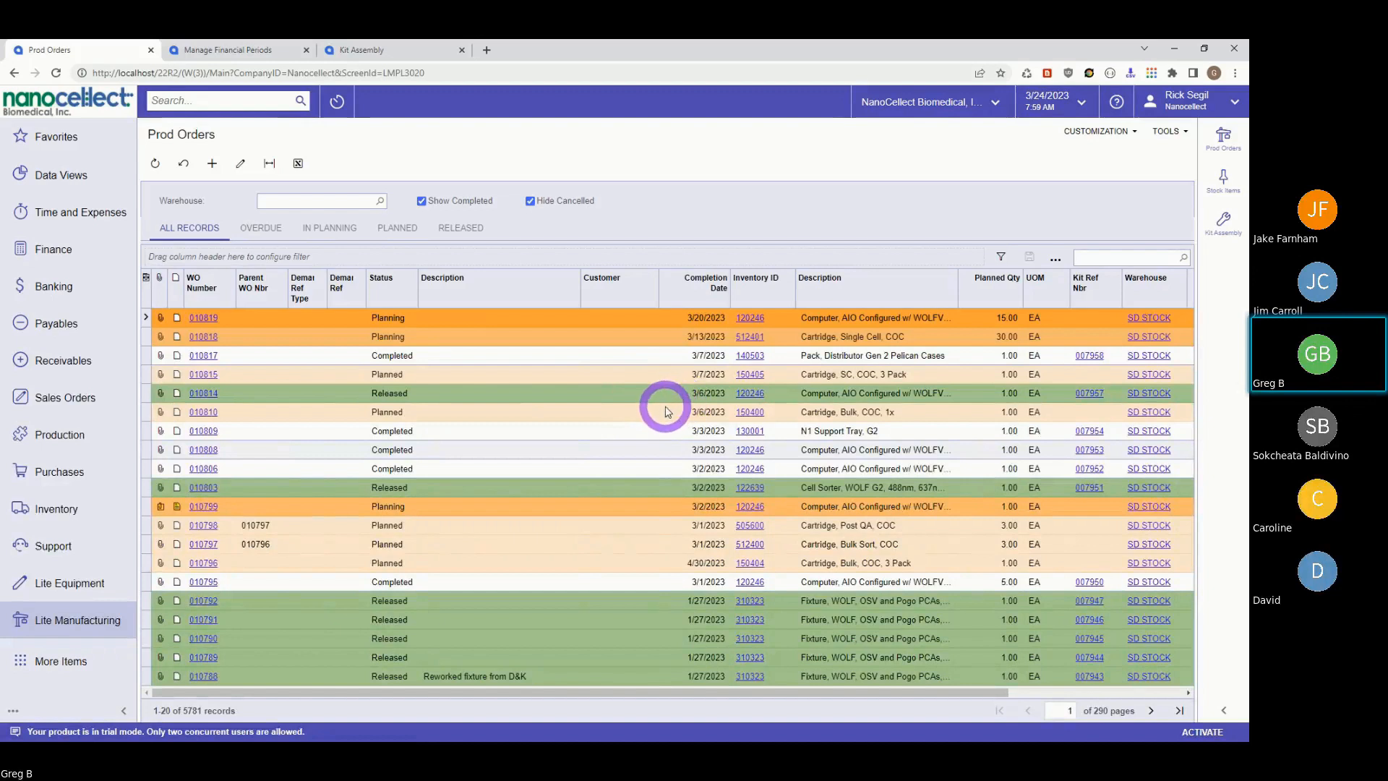
{"action": "left_click", "coordinate": [206, 394]}
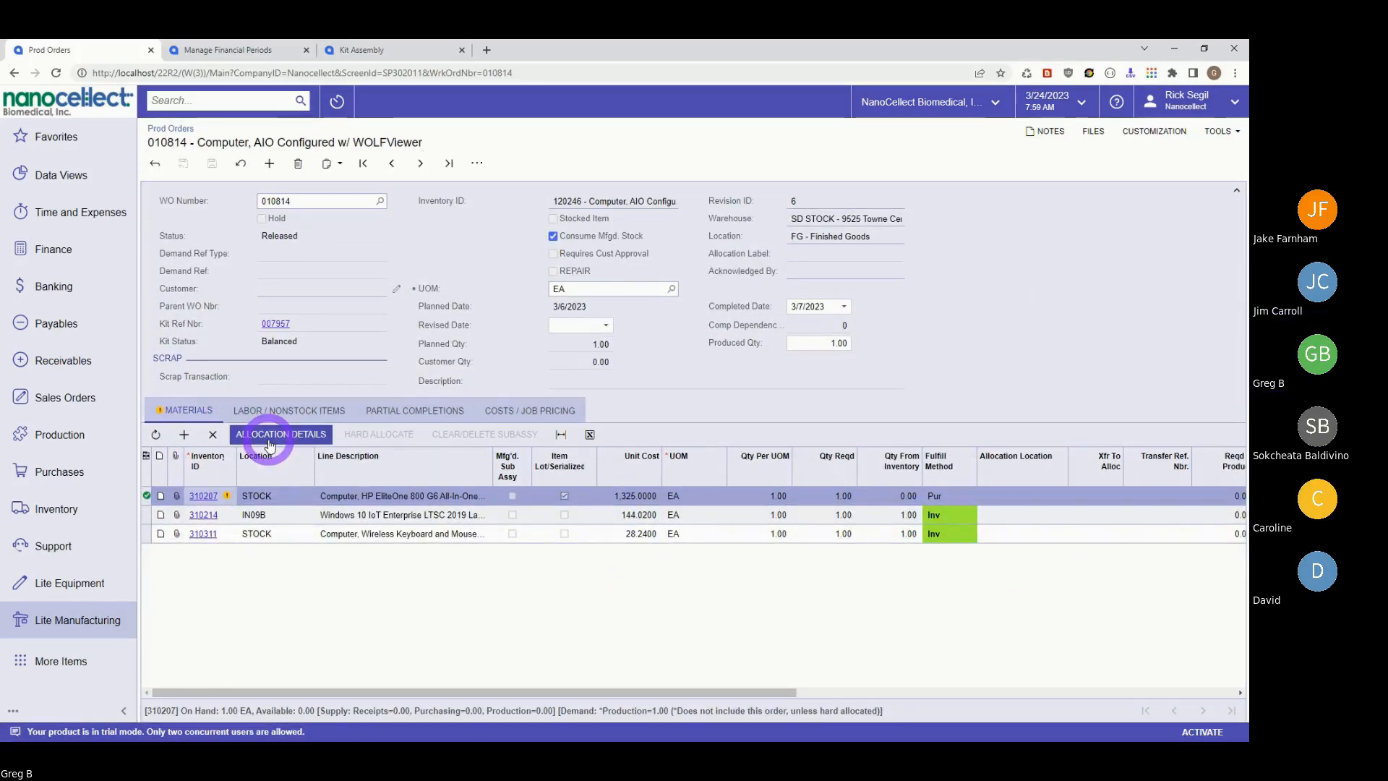
- Look over order 010814's Labor, Partial Completions and Costs / Job Pricing tabs
{"action": "left_click", "coordinate": [278, 410]}
{"action": "left_click", "coordinate": [417, 410]}
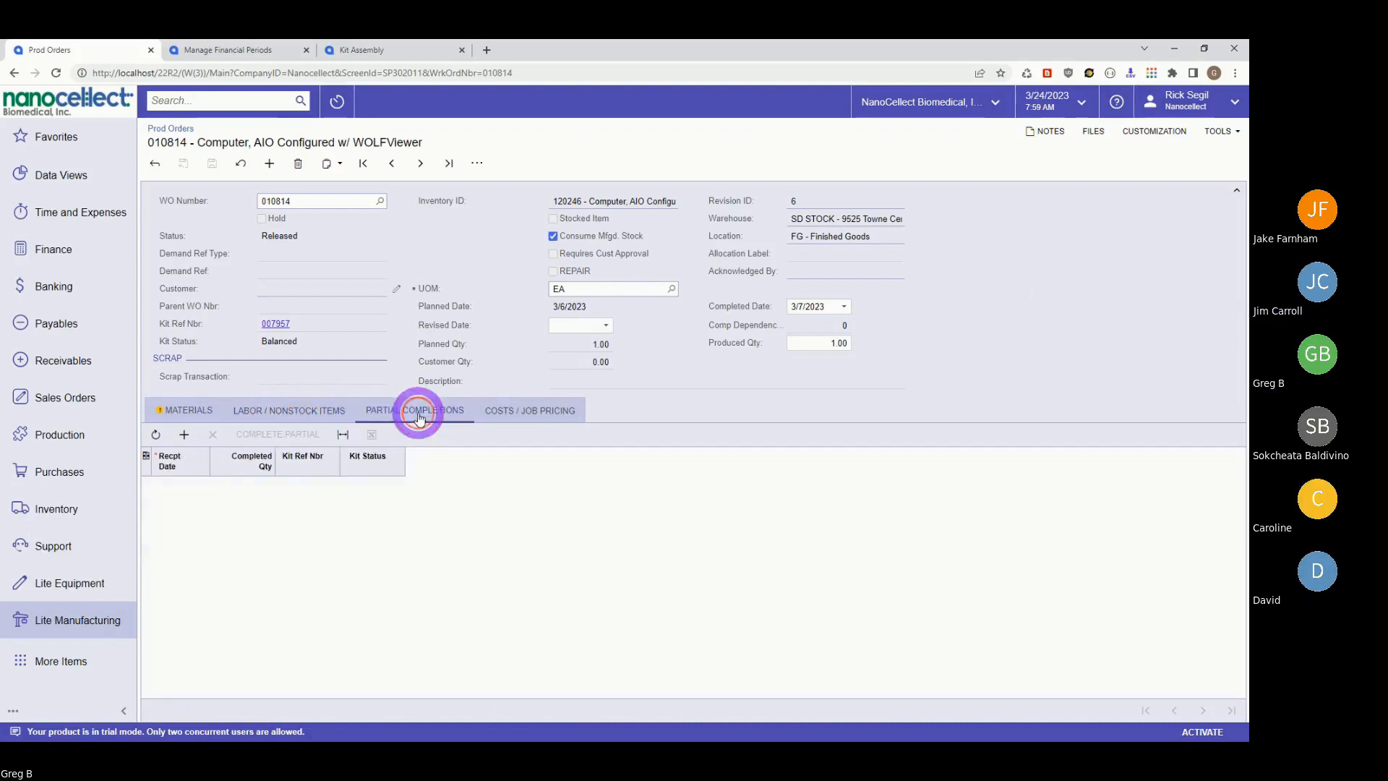
{"action": "left_click", "coordinate": [545, 410]}
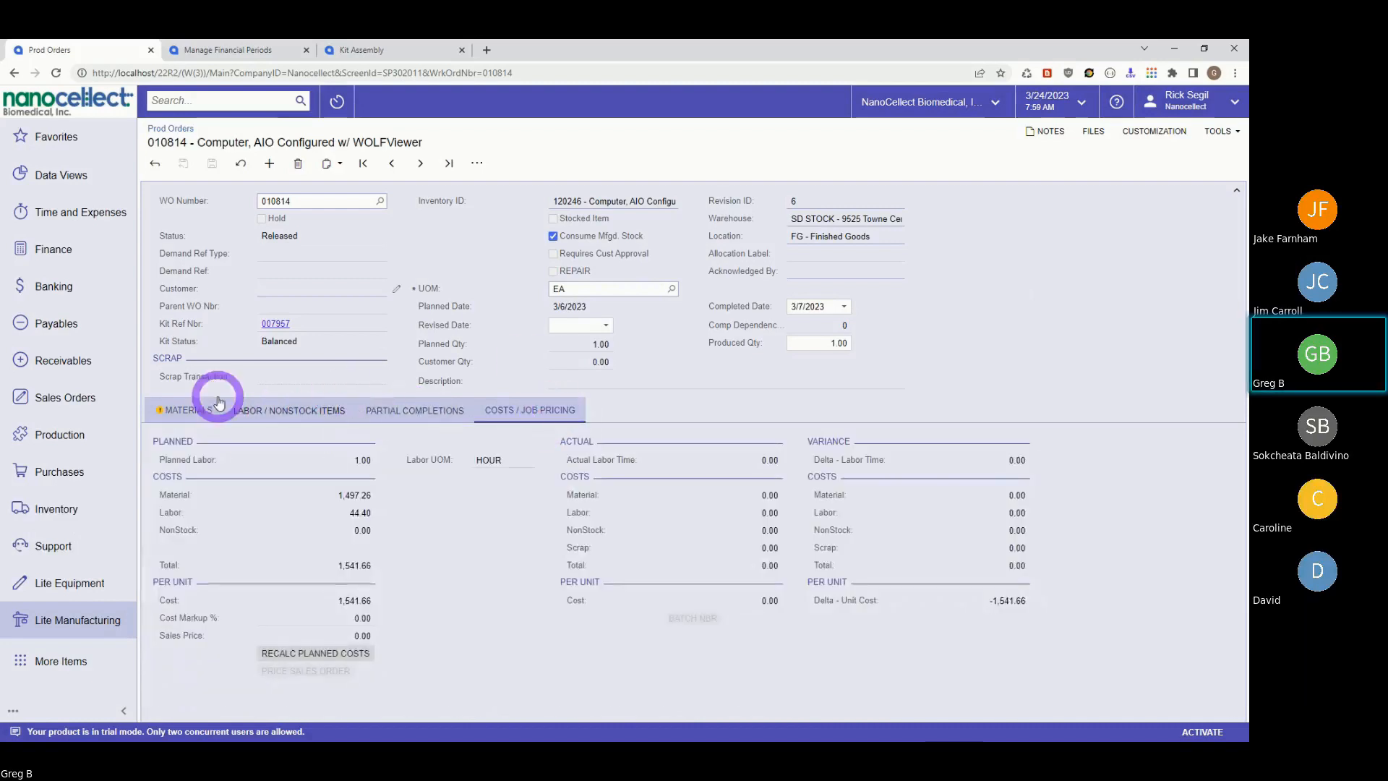
{"action": "left_click", "coordinate": [187, 410]}
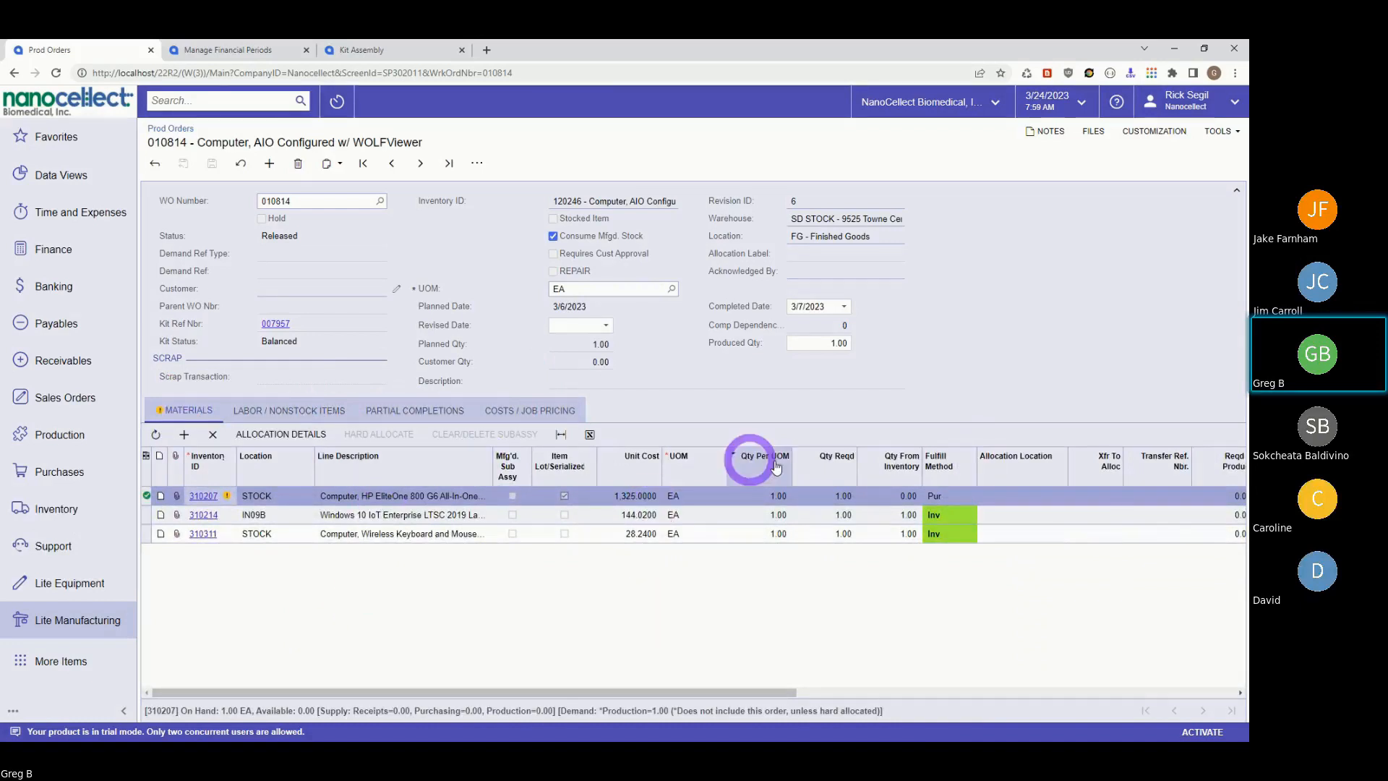
- Set material 310207's quantity per unit to 2.00, raising planned material cost to 2,822.26
{"action": "left_click", "coordinate": [745, 494]}
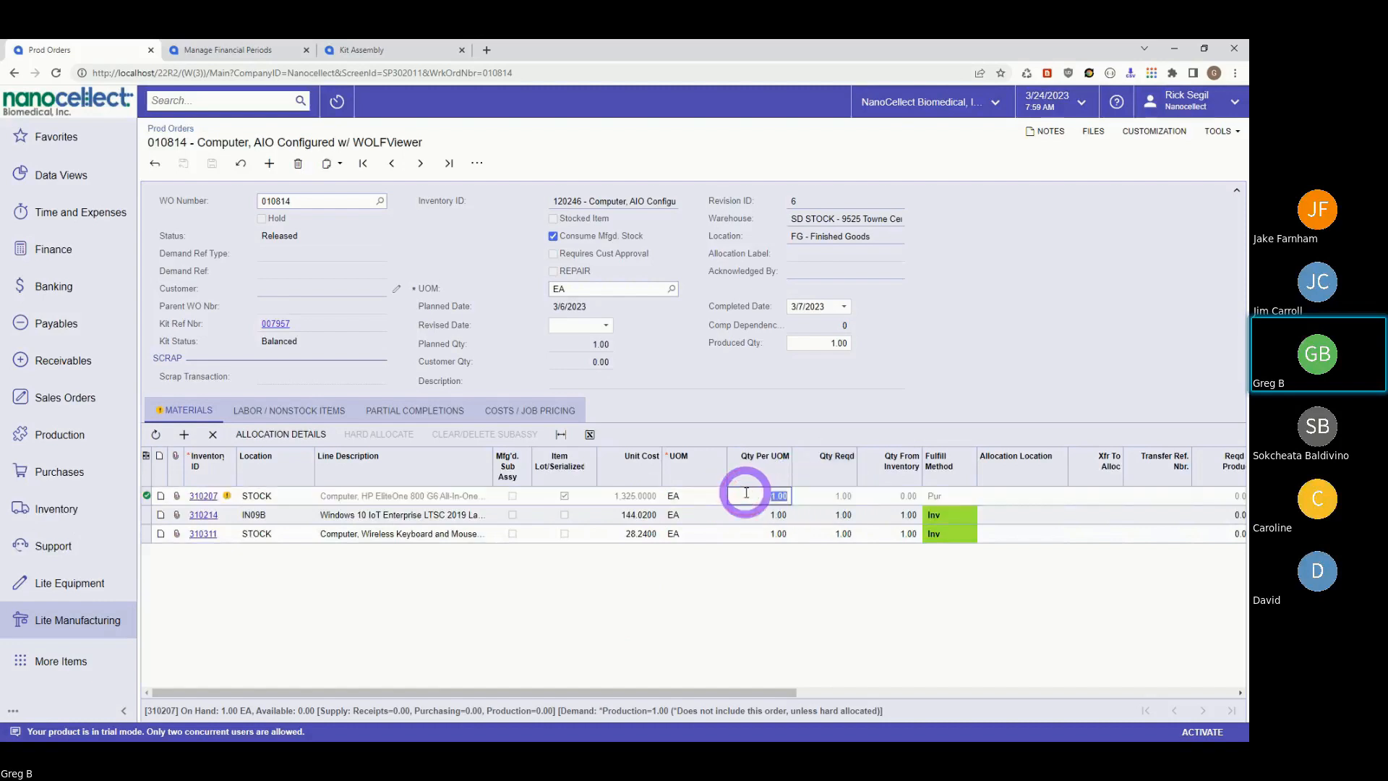
{"action": "left_click", "coordinate": [528, 410]}
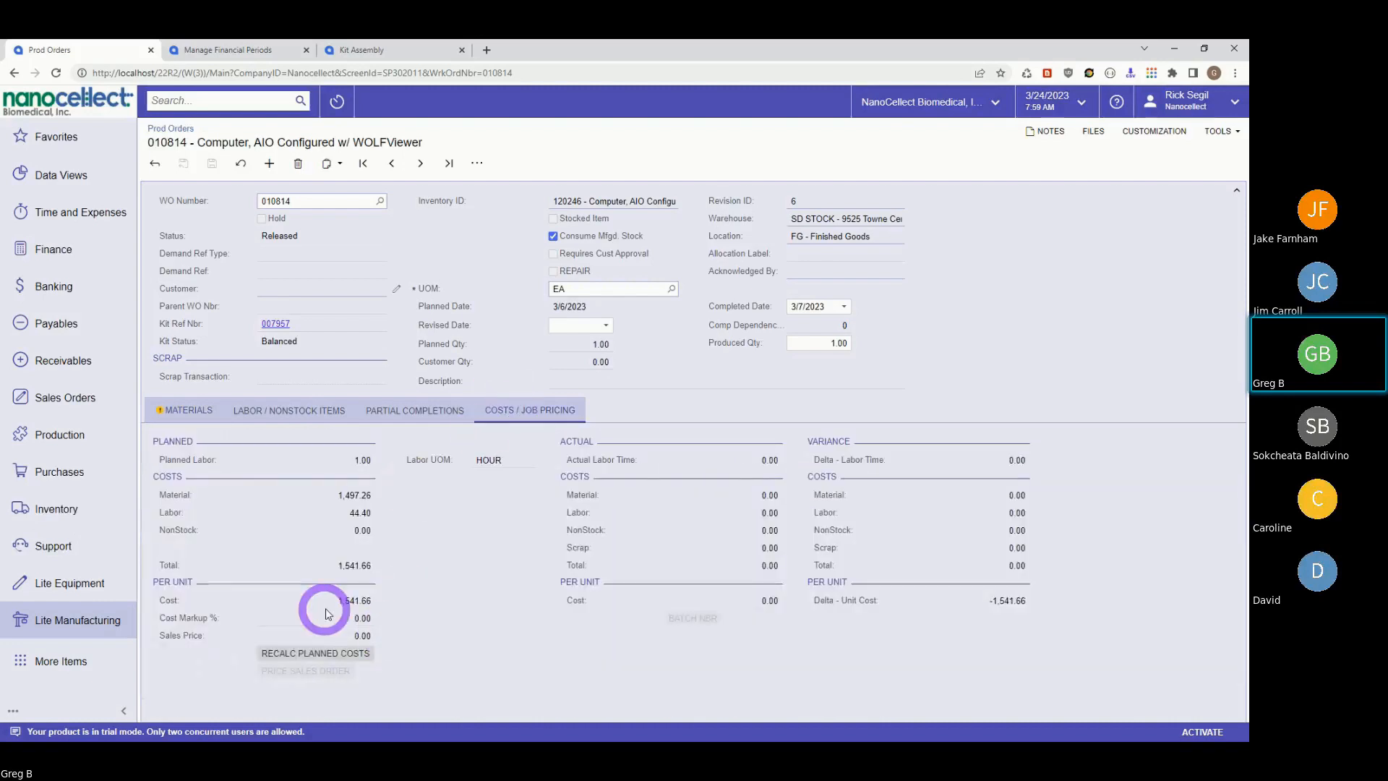
{"action": "left_click", "coordinate": [181, 410]}
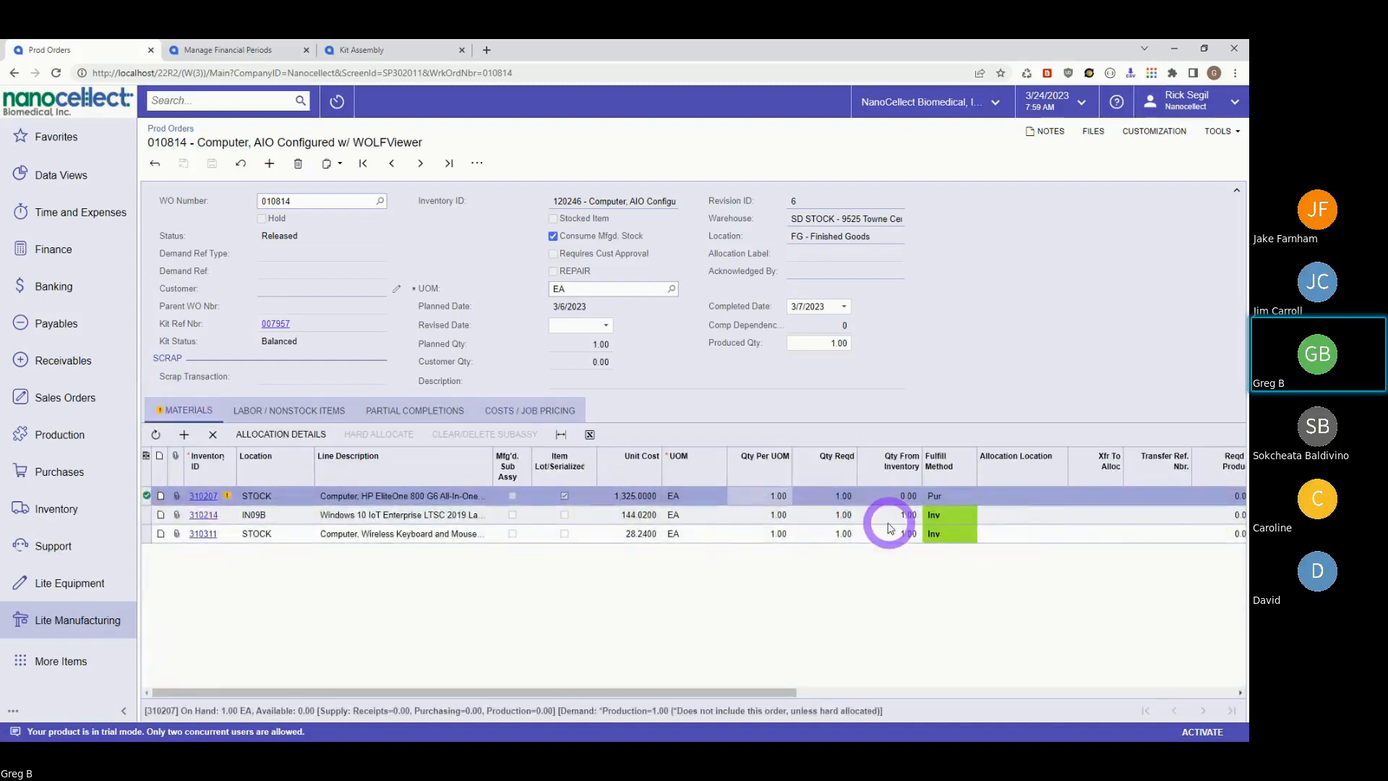
{"action": "left_click", "coordinate": [832, 497]}
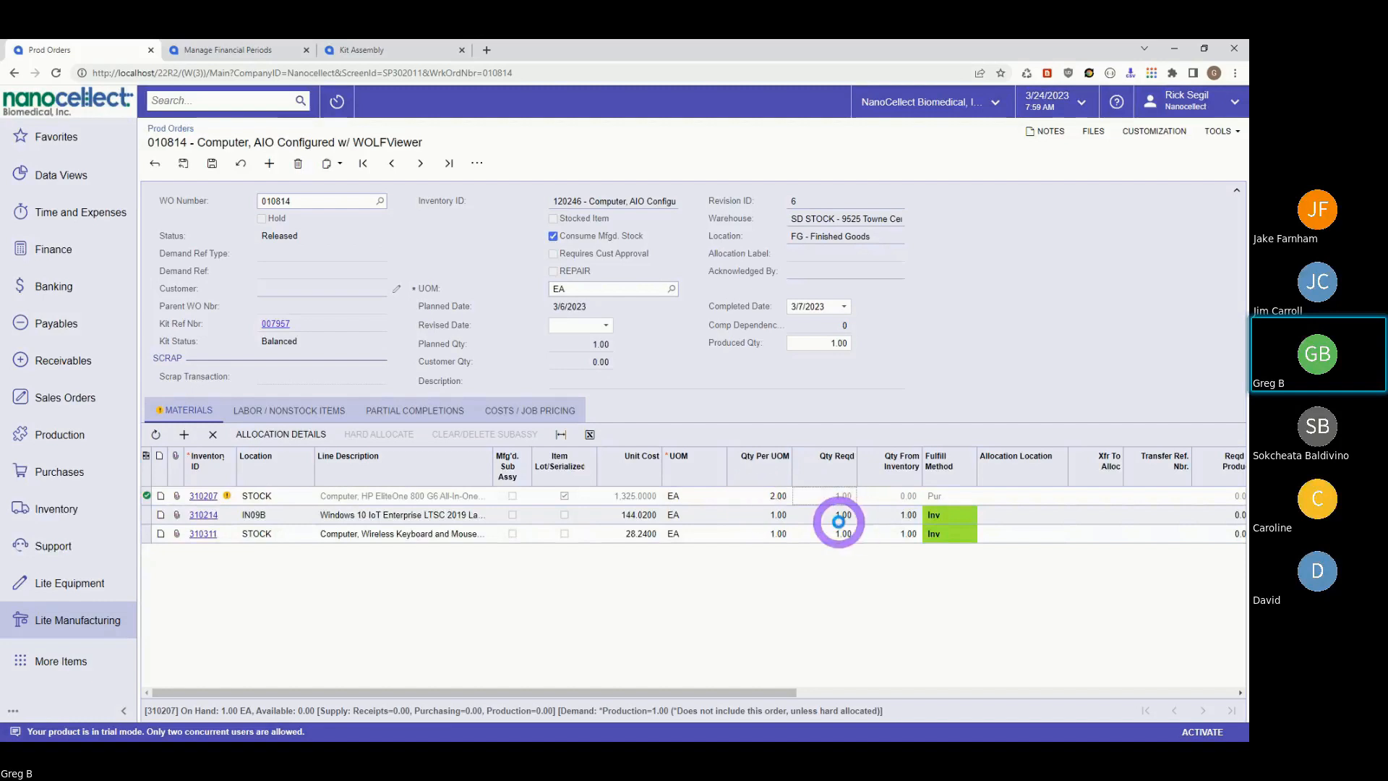
{"action": "left_click", "coordinate": [530, 410]}
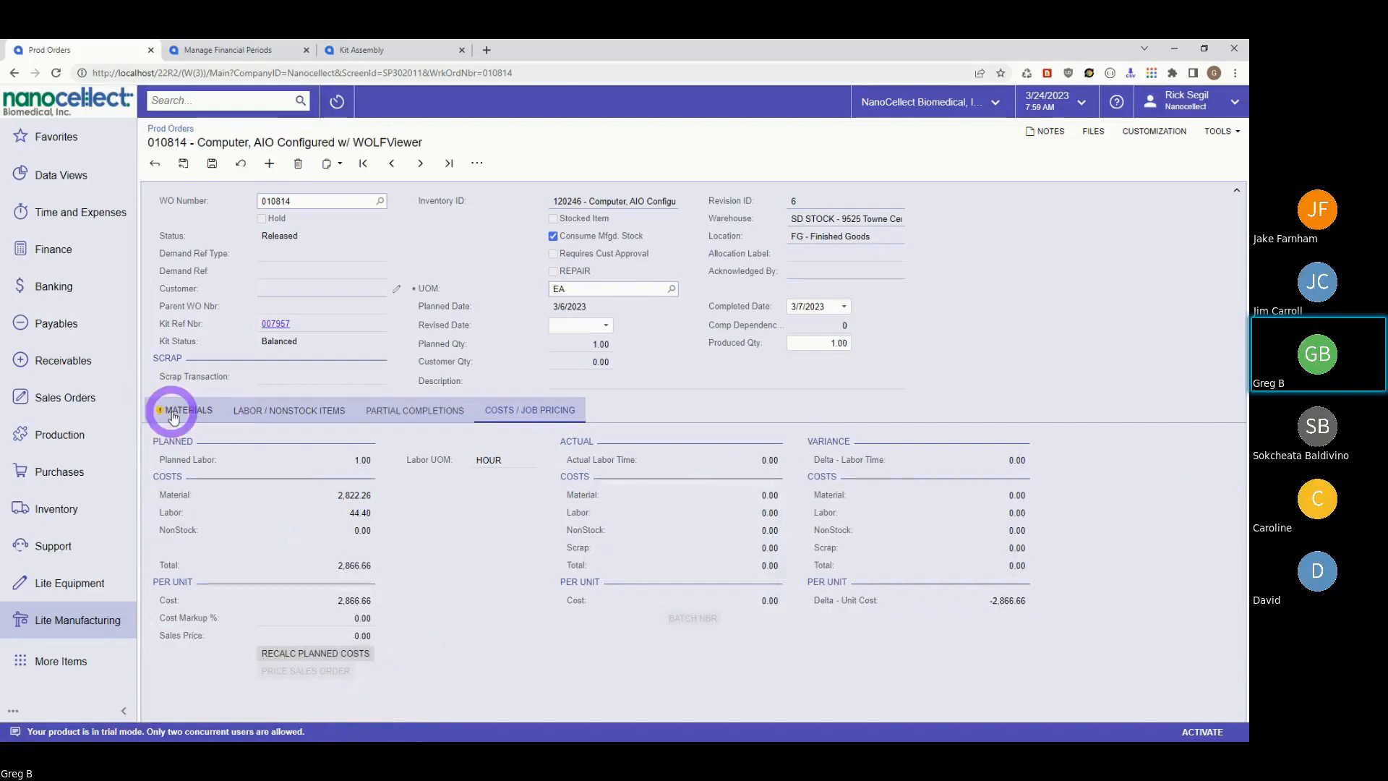
{"action": "left_click", "coordinate": [280, 417]}
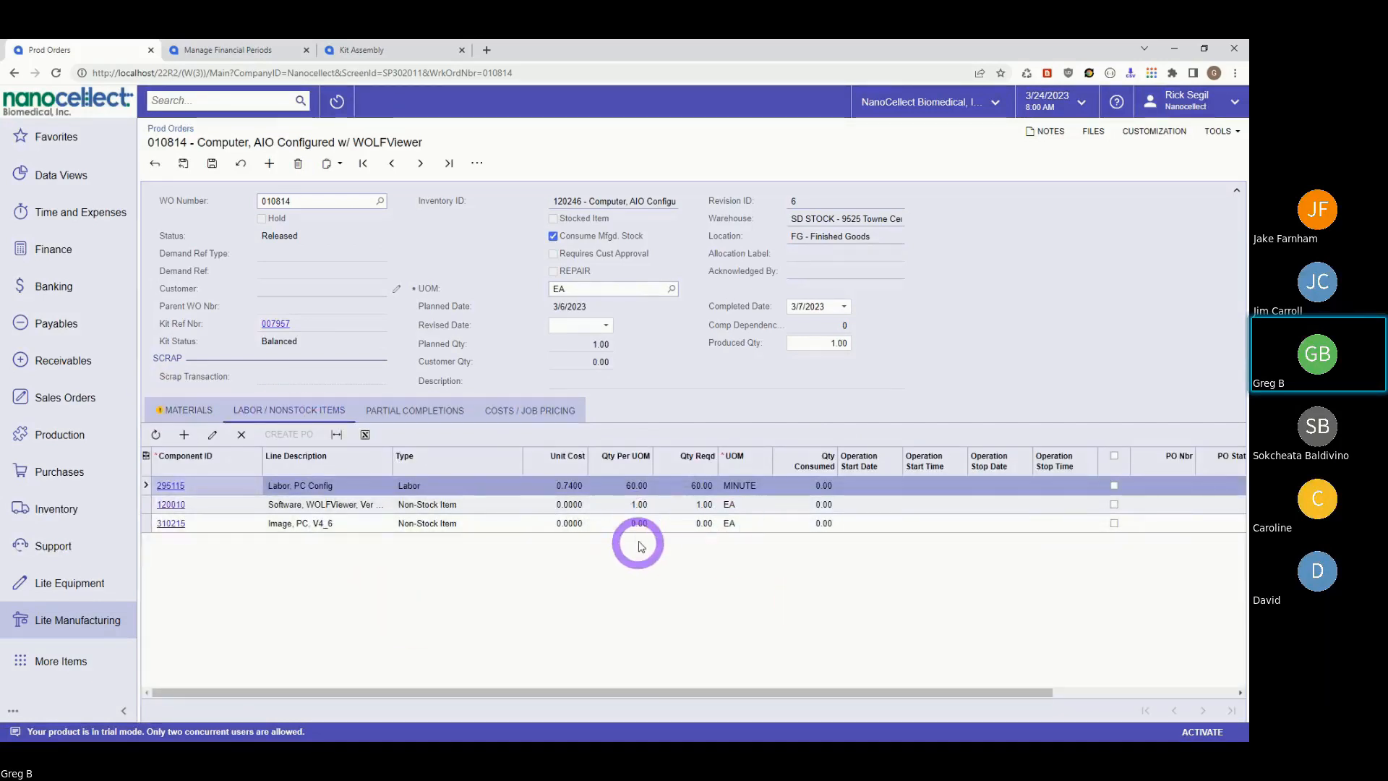
- Set labor line 295115 to 90 minutes per unit; planned labor becomes 66.60, total 2,888.86
{"action": "left_click", "coordinate": [625, 486]}
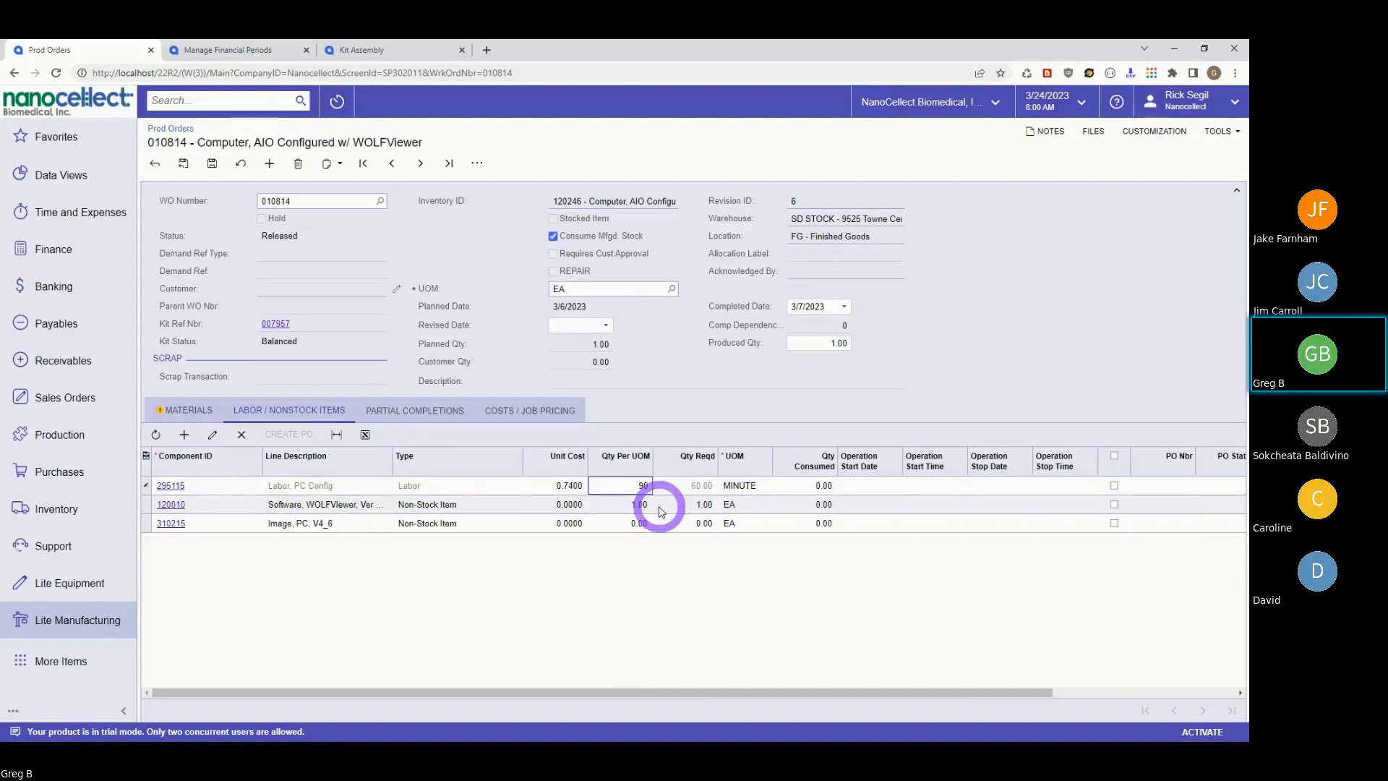
{"action": "left_click", "coordinate": [618, 504]}
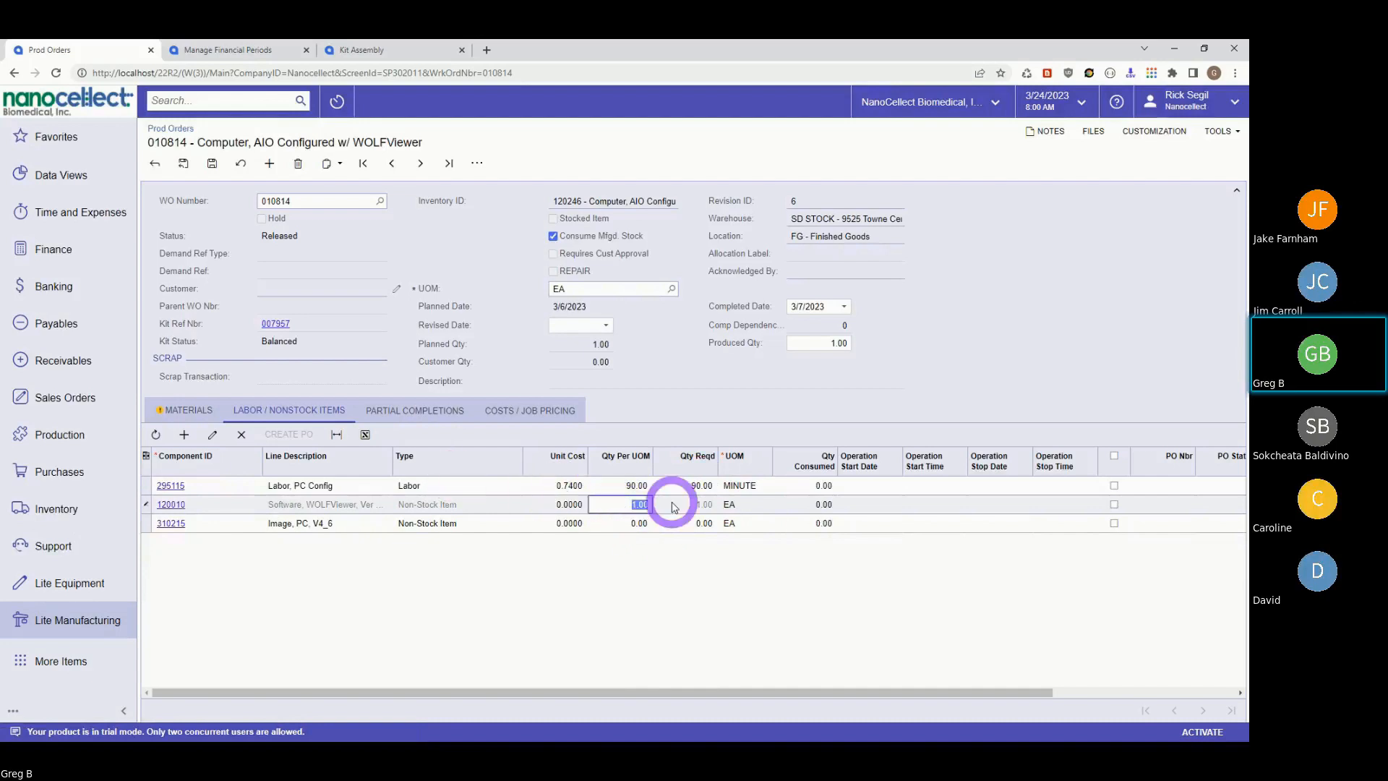
{"action": "left_click", "coordinate": [503, 412]}
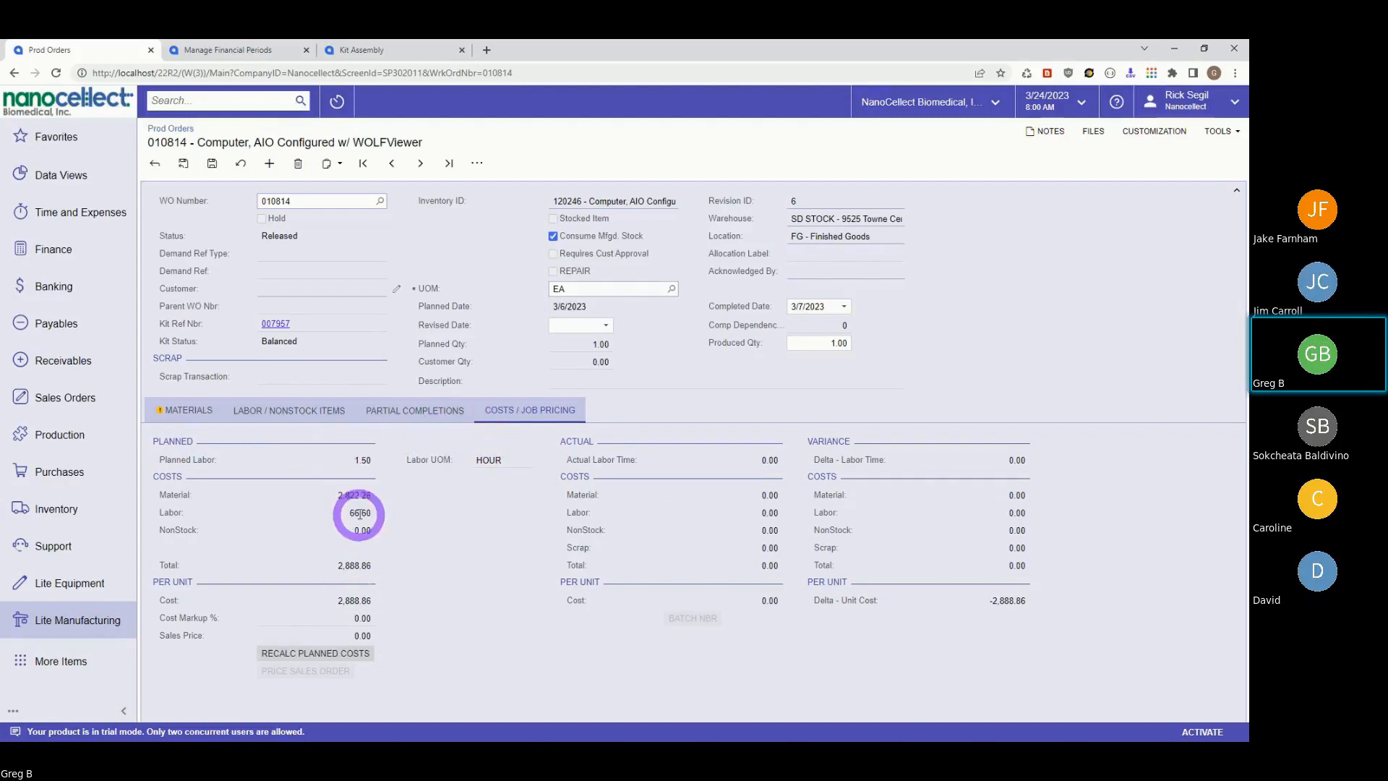
{"action": "left_click_drag", "start_coordinate": [351, 514], "coordinate": [381, 516]}
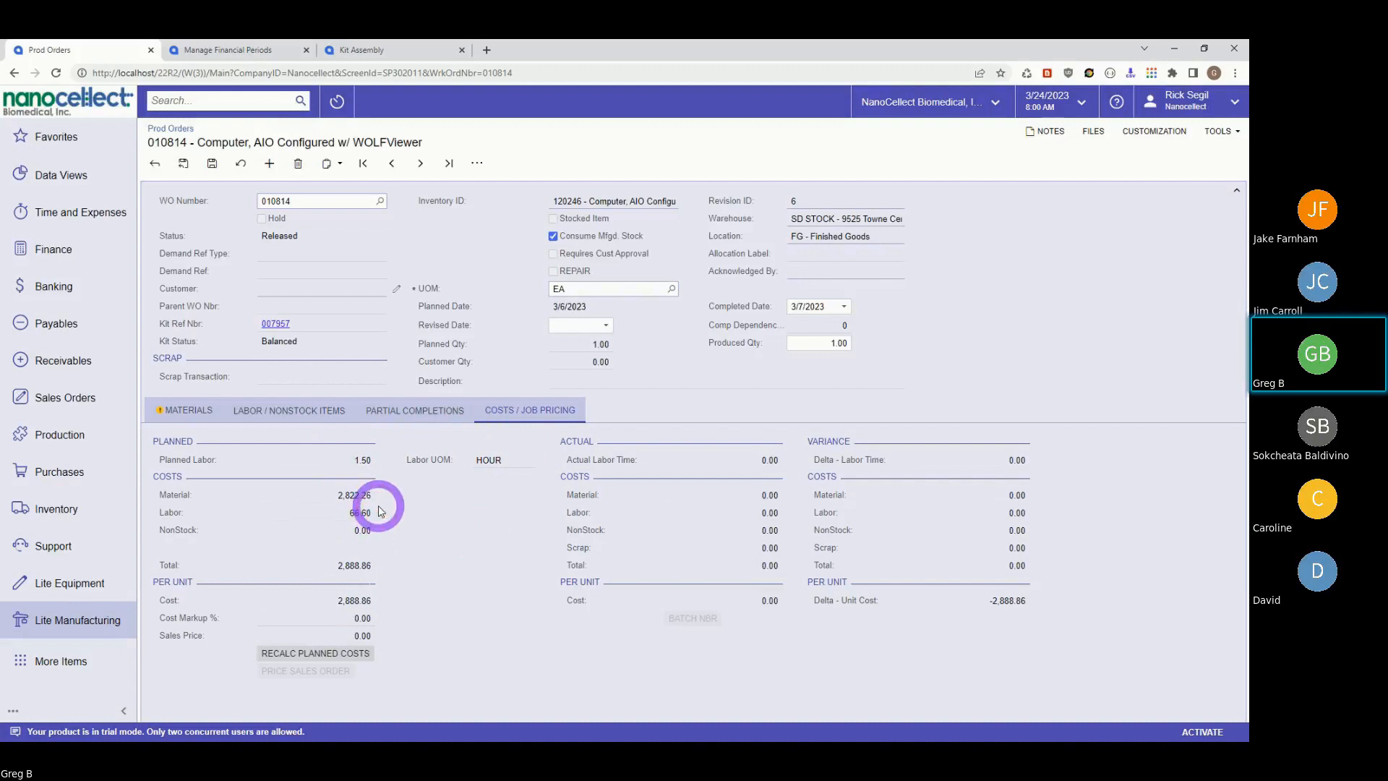
{"action": "left_click", "coordinate": [386, 514]}
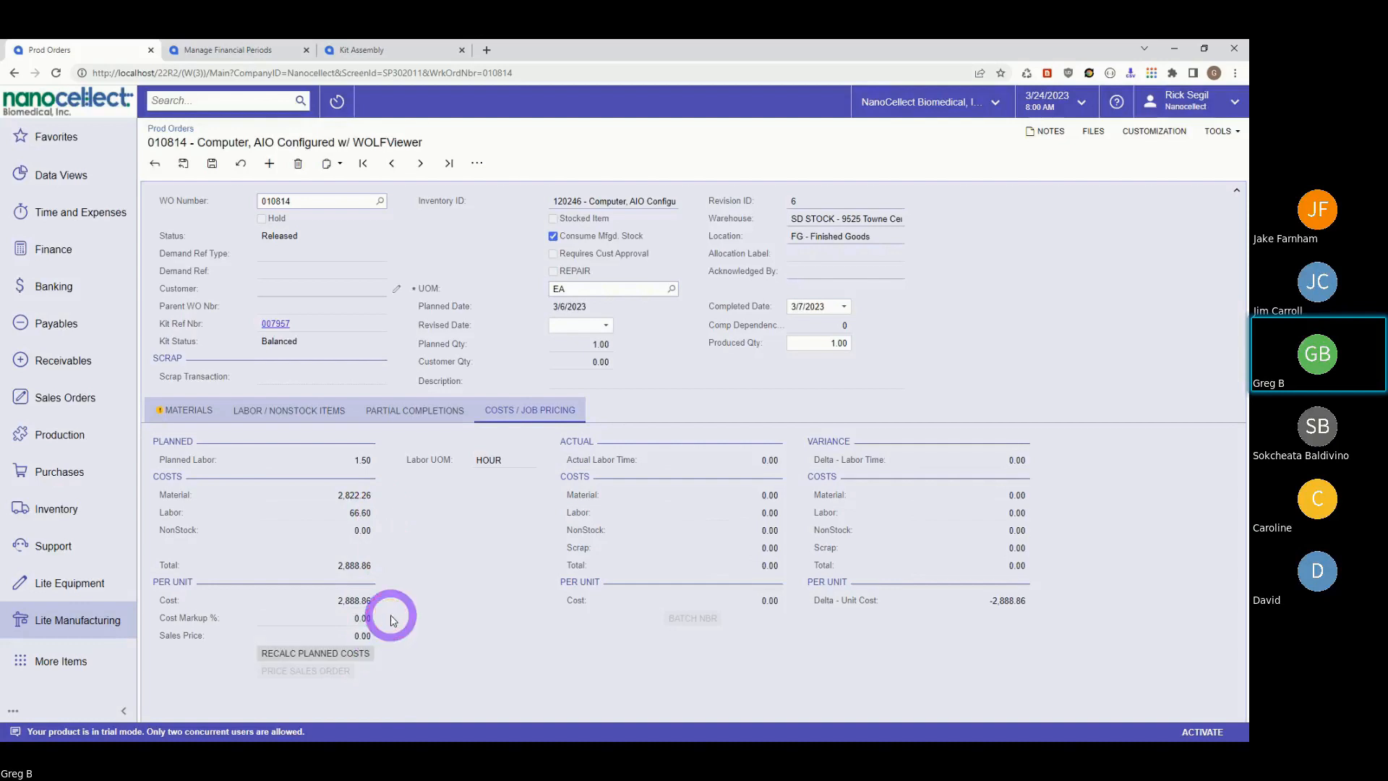
- Return to the Materials list and check item 310207's unit cost of 1,325.0000 at 2.00 required
{"action": "left_click", "coordinate": [186, 412]}
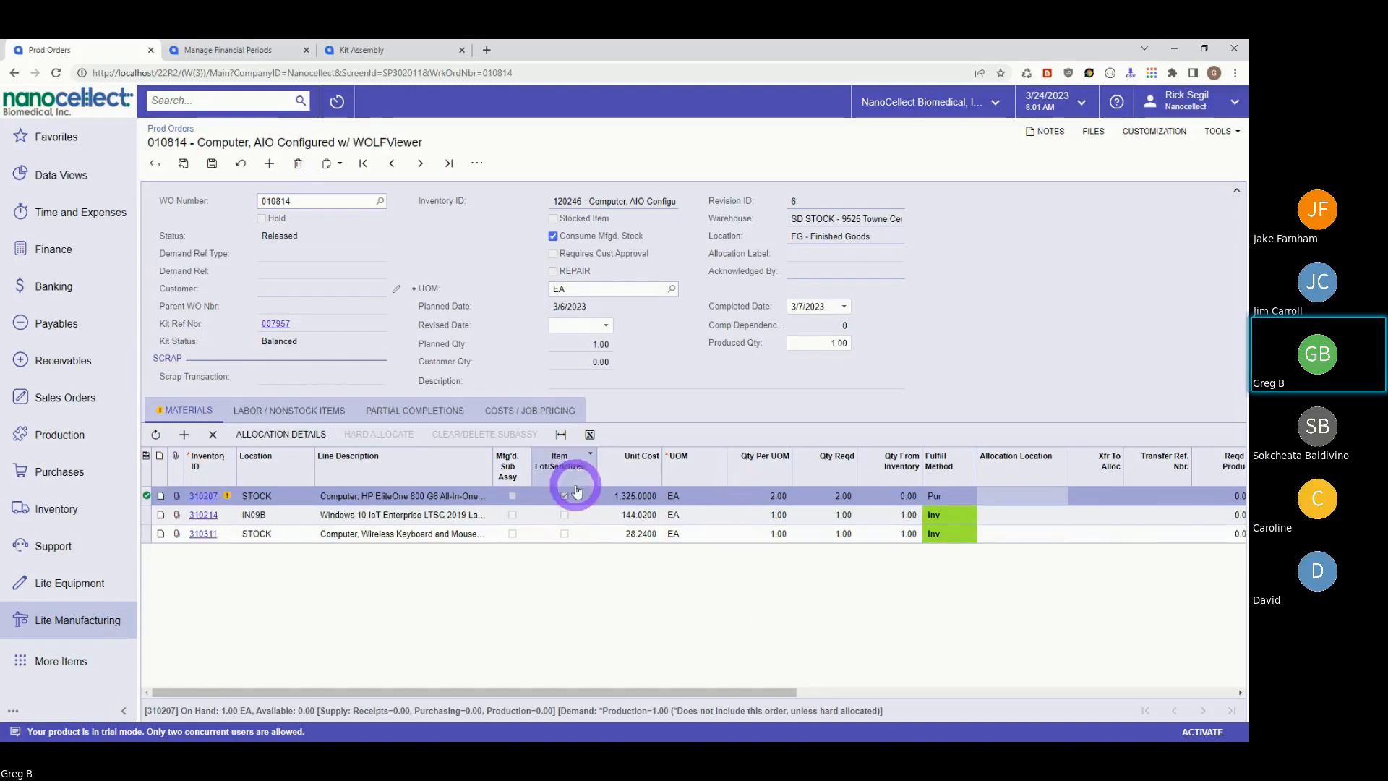
{"action": "left_click", "coordinate": [615, 497]}
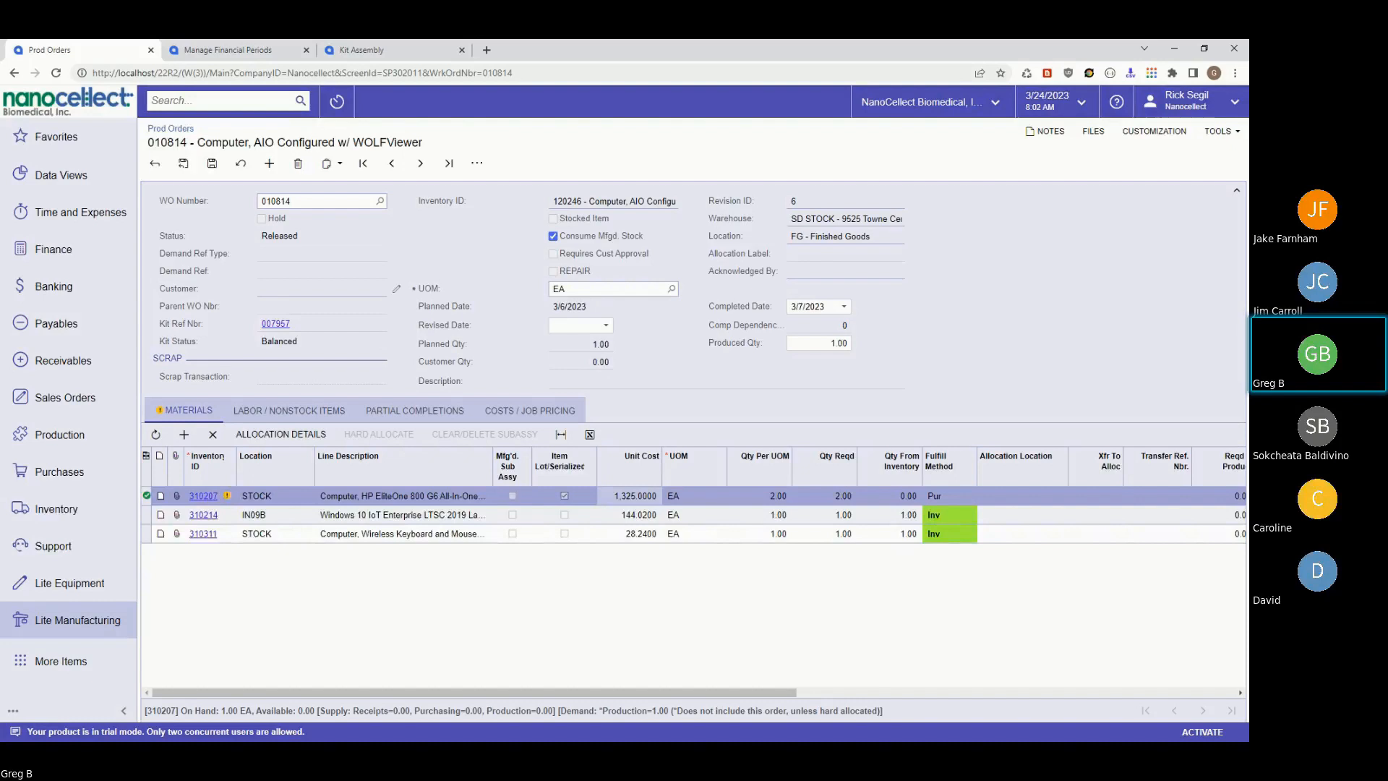
- Open stock item 310207 without saving order 010814, then review its vendors: HPINC at 1,464.12 (default) and ARROW at 1,325.00
{"action": "left_click", "coordinate": [203, 496]}
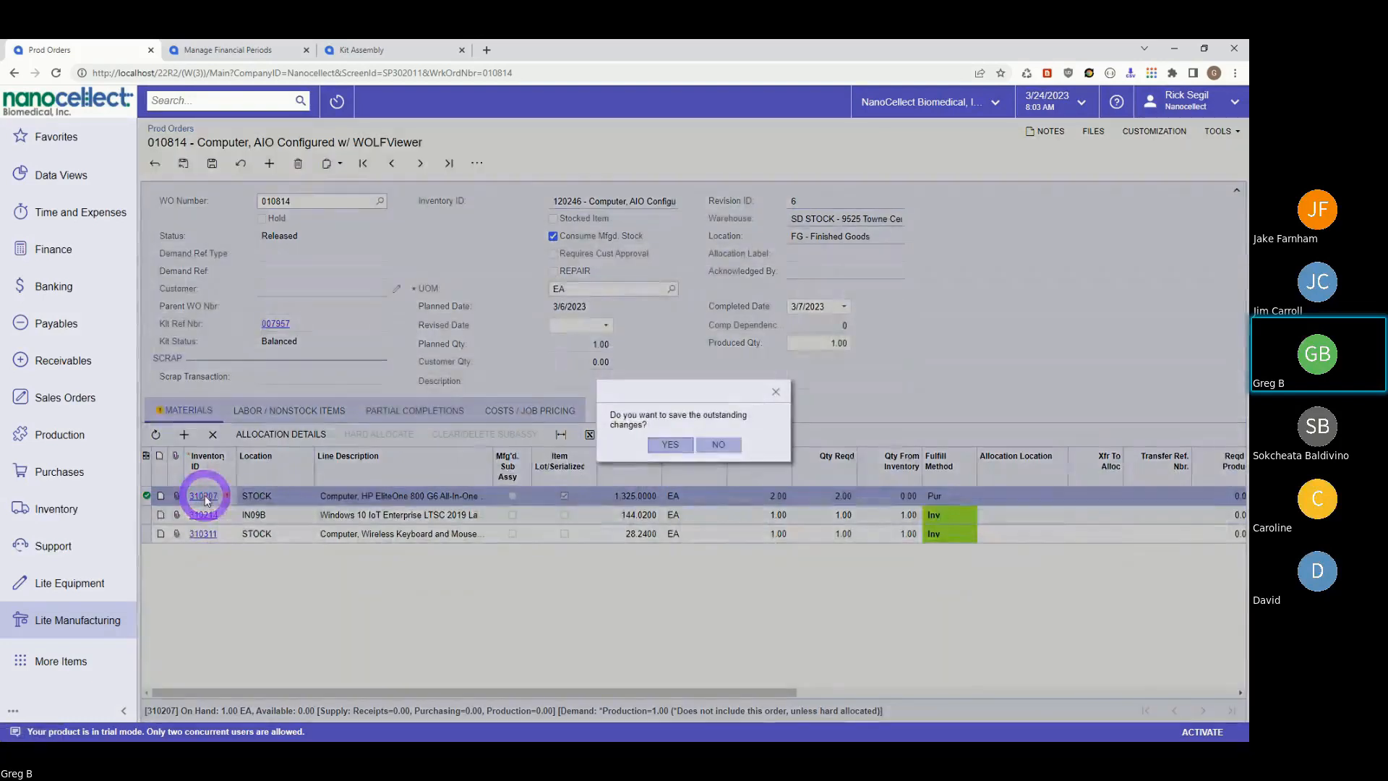
{"action": "left_click", "coordinate": [697, 445]}
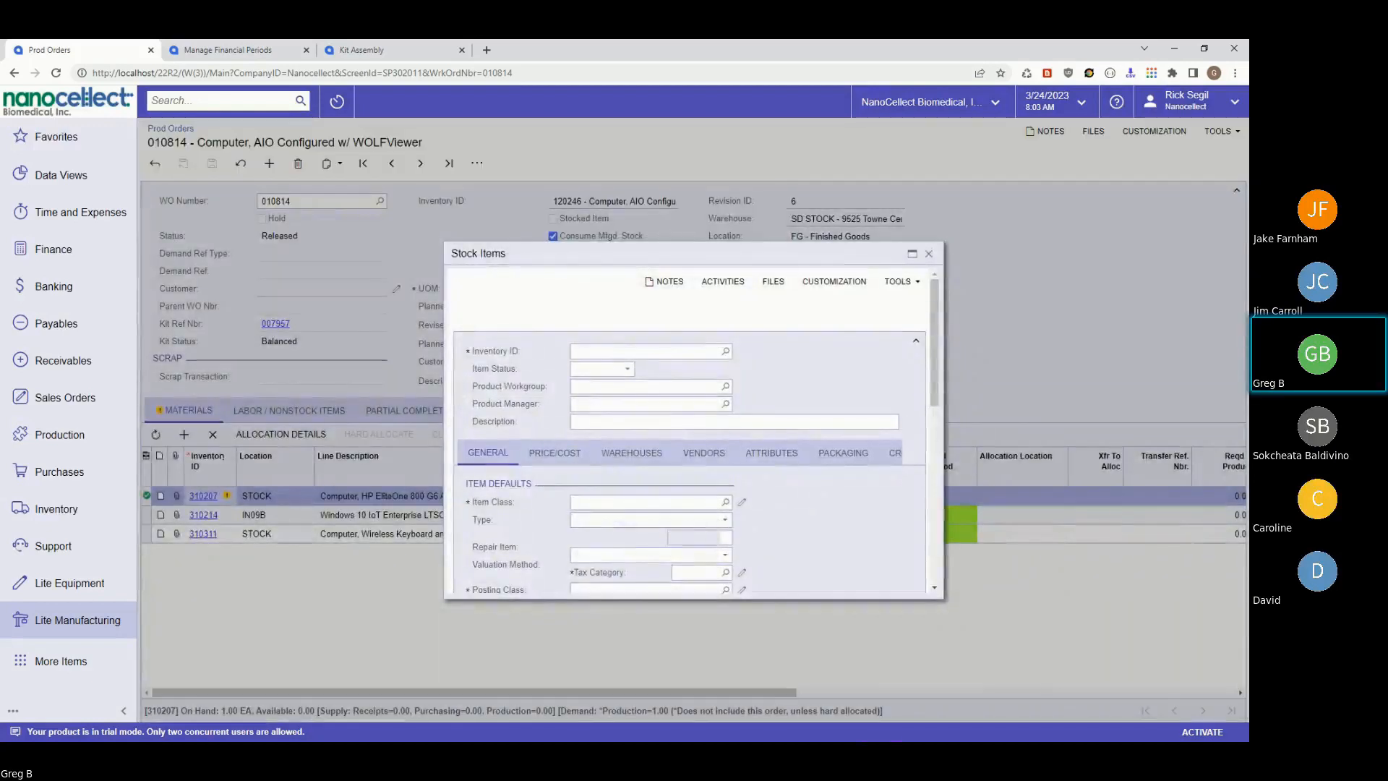
{"action": "left_click", "coordinate": [910, 256]}
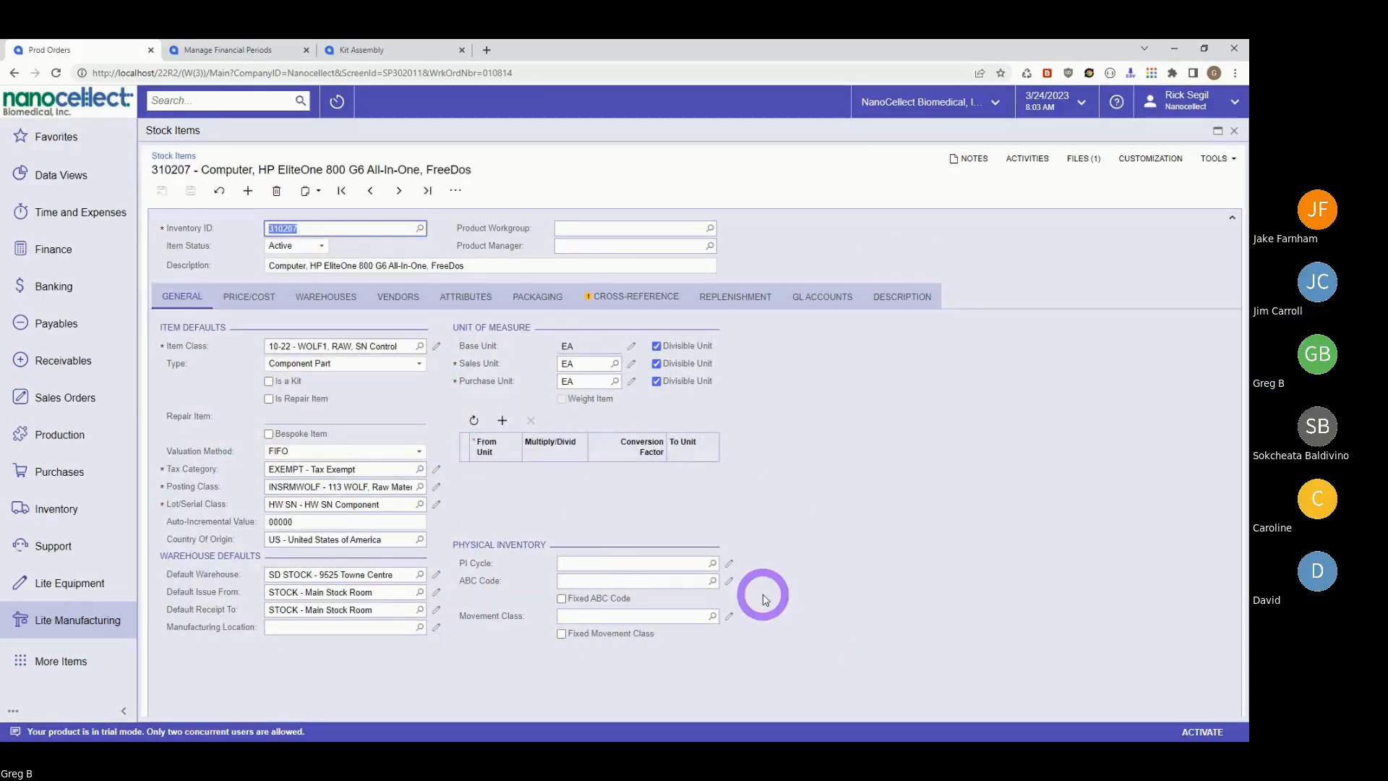
{"action": "left_click", "coordinate": [249, 297]}
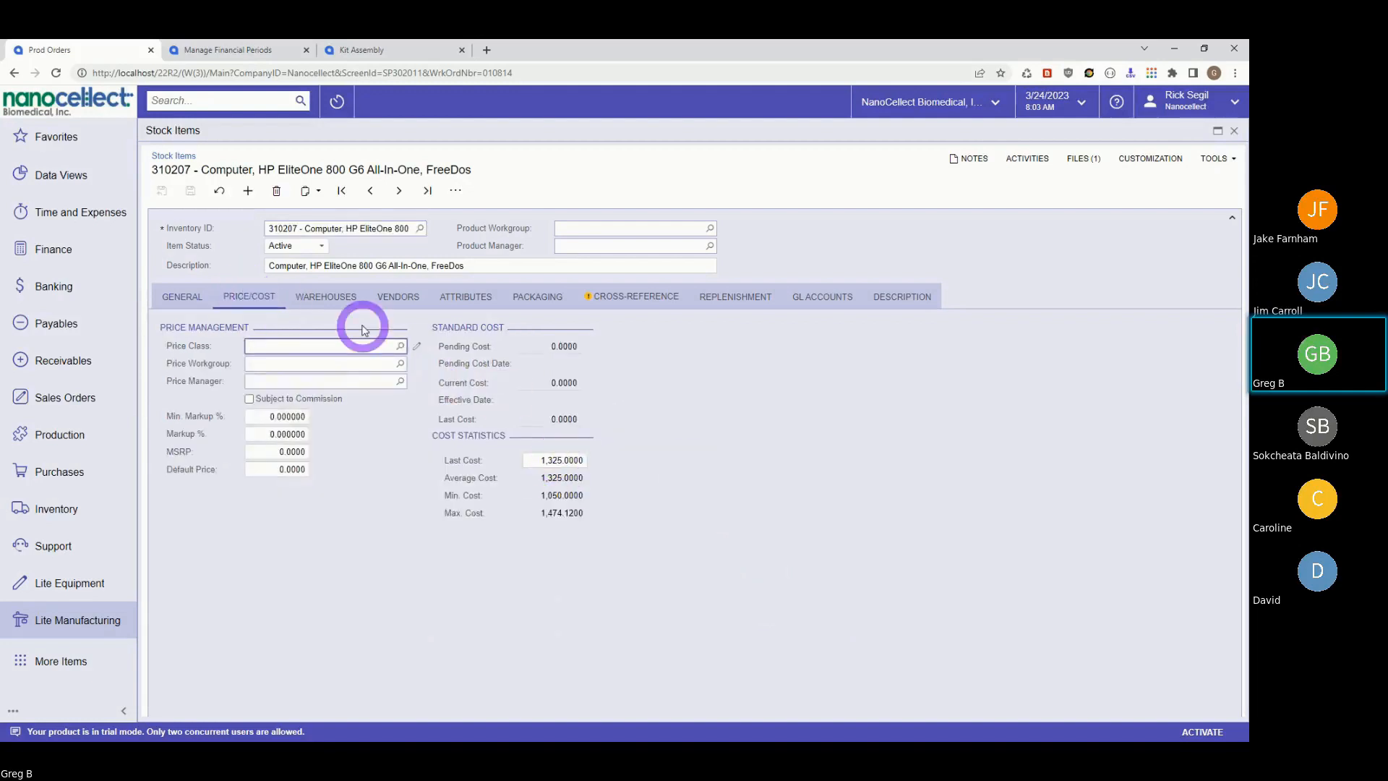
{"action": "left_click", "coordinate": [397, 297]}
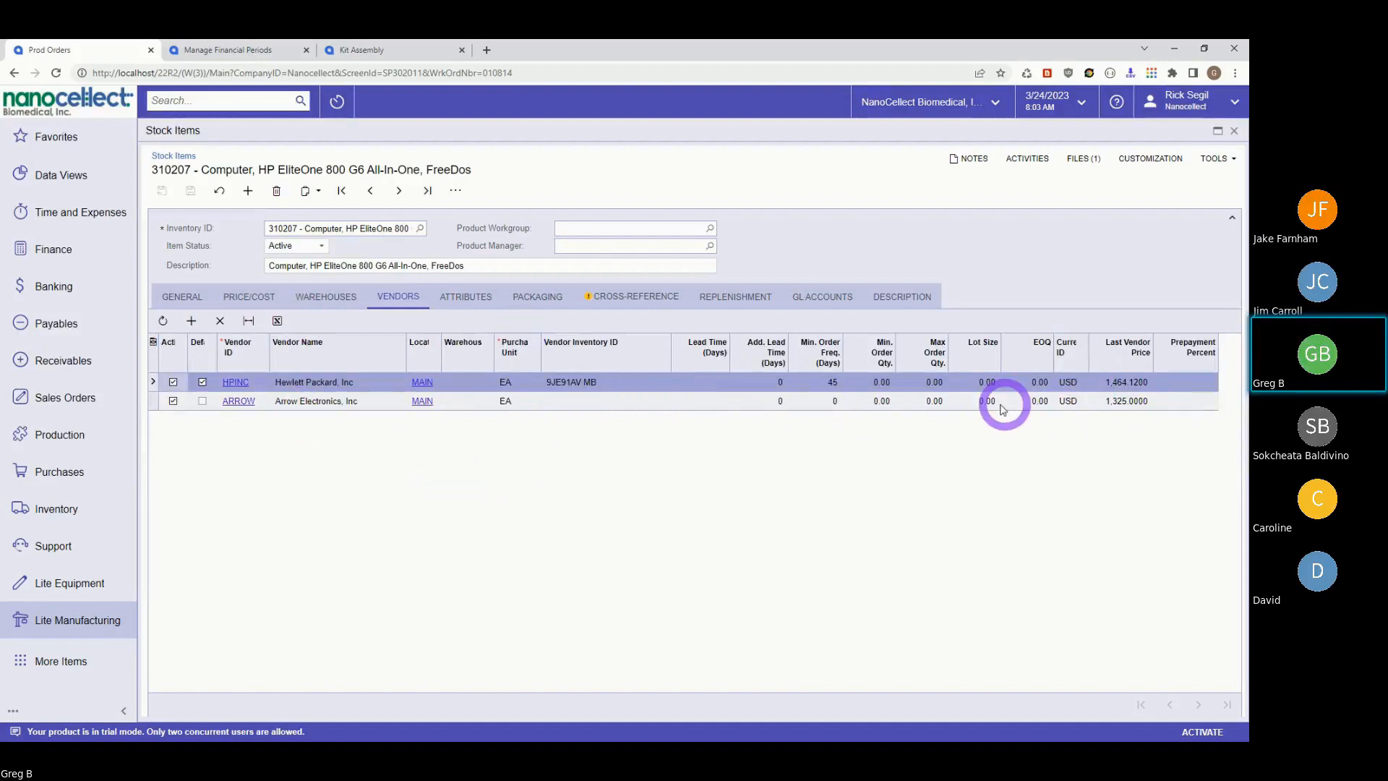
- Search 'vendor' and open the Vendor Prices screen
{"action": "left_click", "coordinate": [206, 101]}
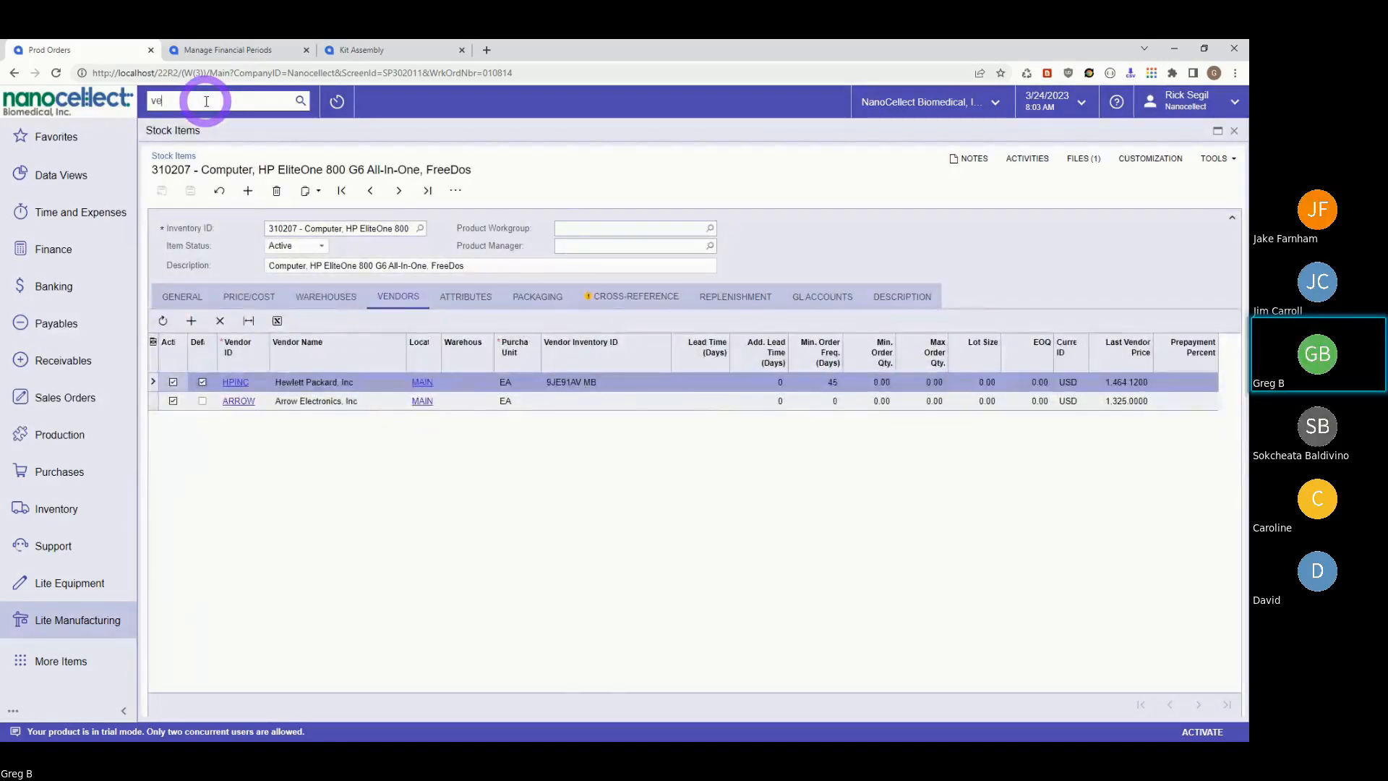
{"action": "type", "text": "vendor"}
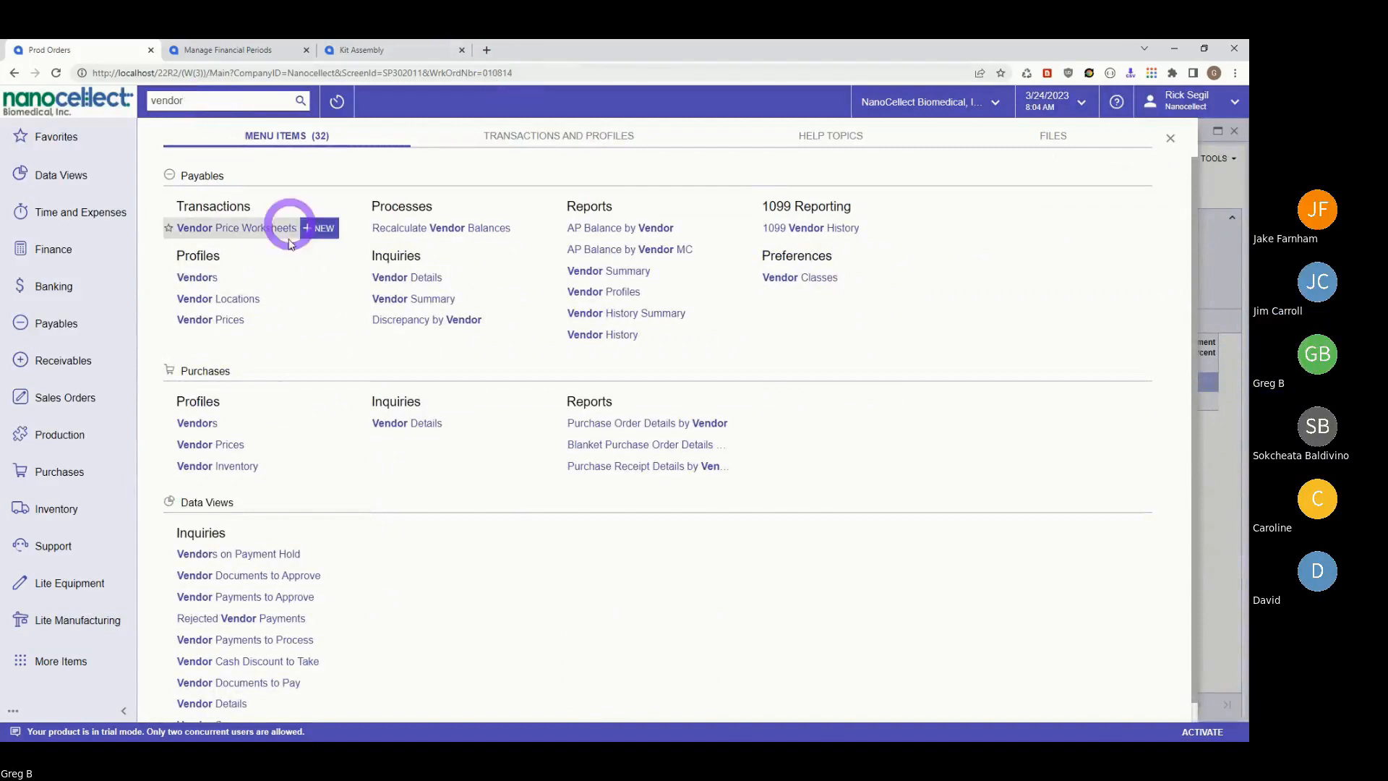
{"action": "left_click", "coordinate": [203, 329]}
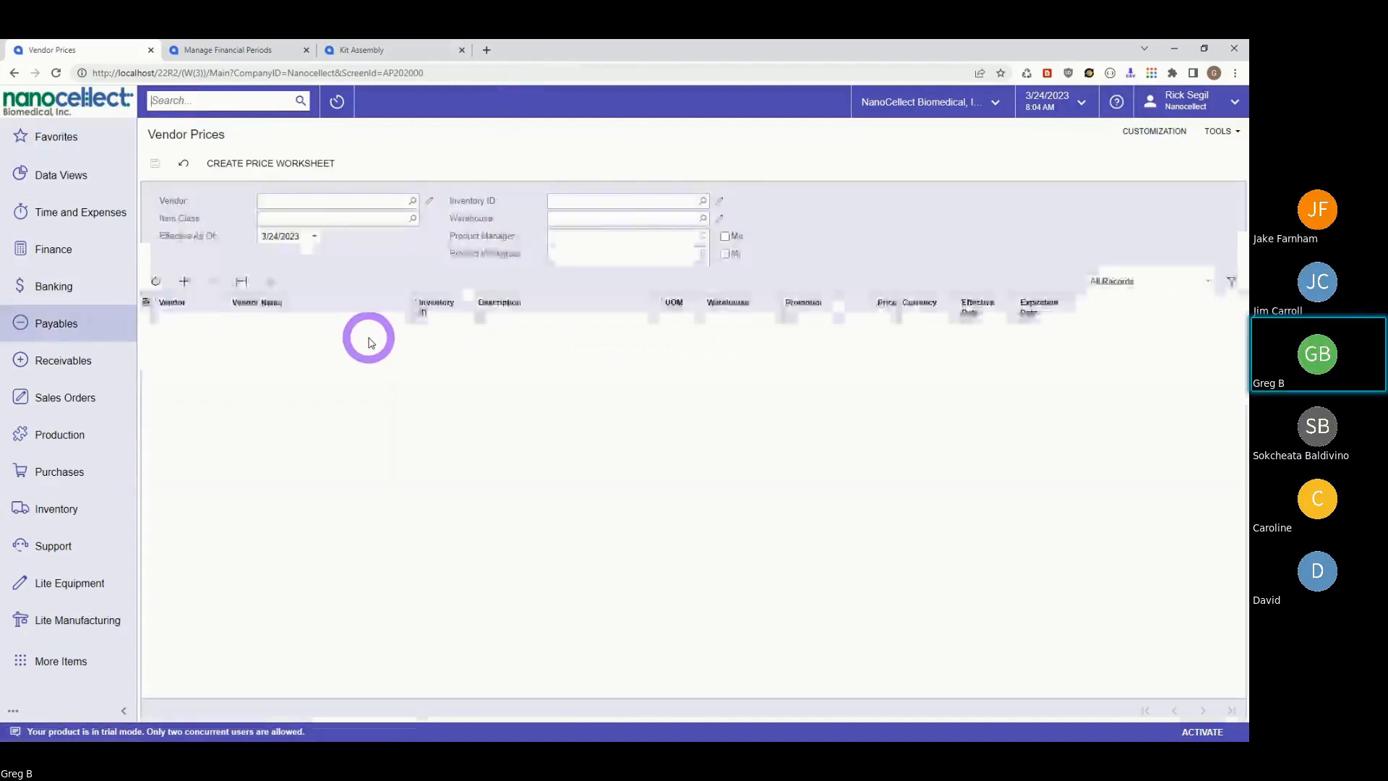
- Browse the Vendor lookup without choosing one, then go to the Lite Manufacturing workspace
{"action": "left_click", "coordinate": [414, 200]}
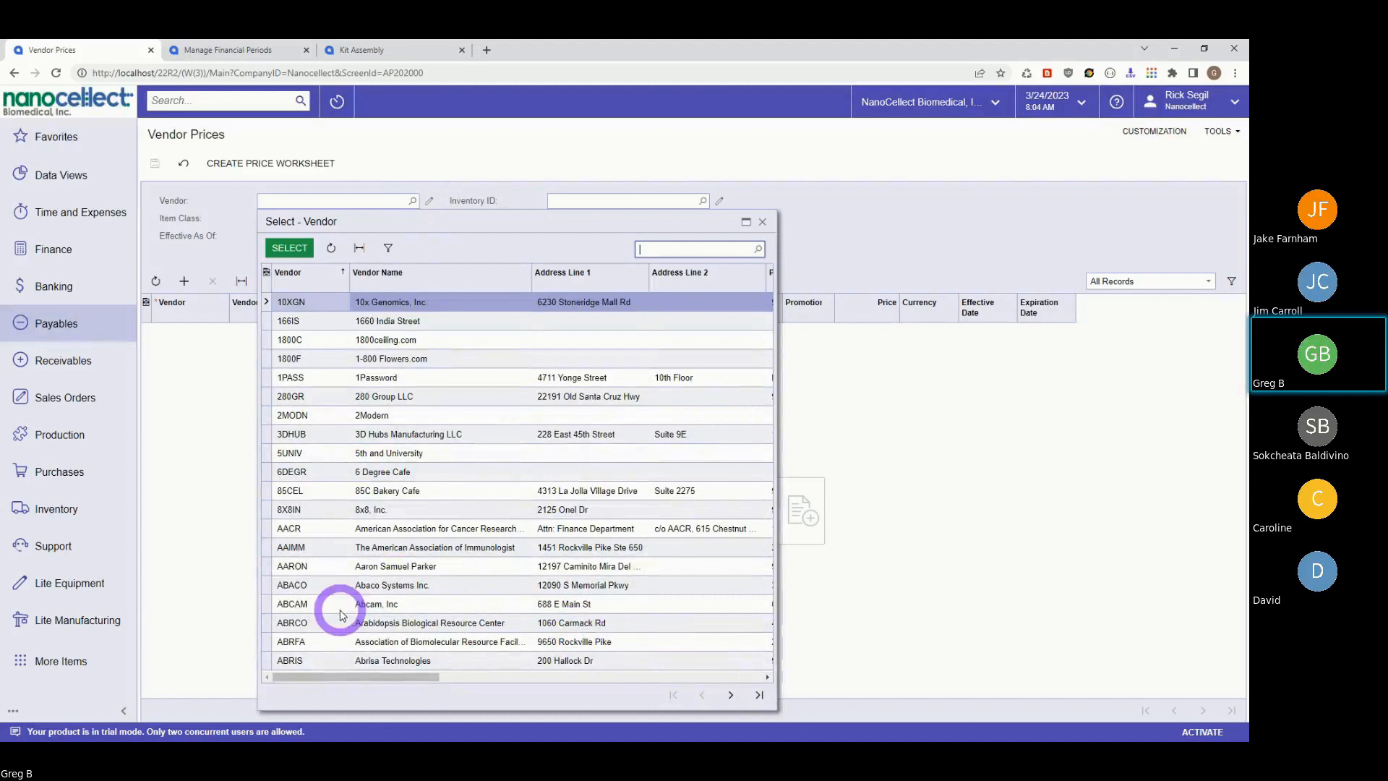
{"action": "left_click", "coordinate": [932, 449]}
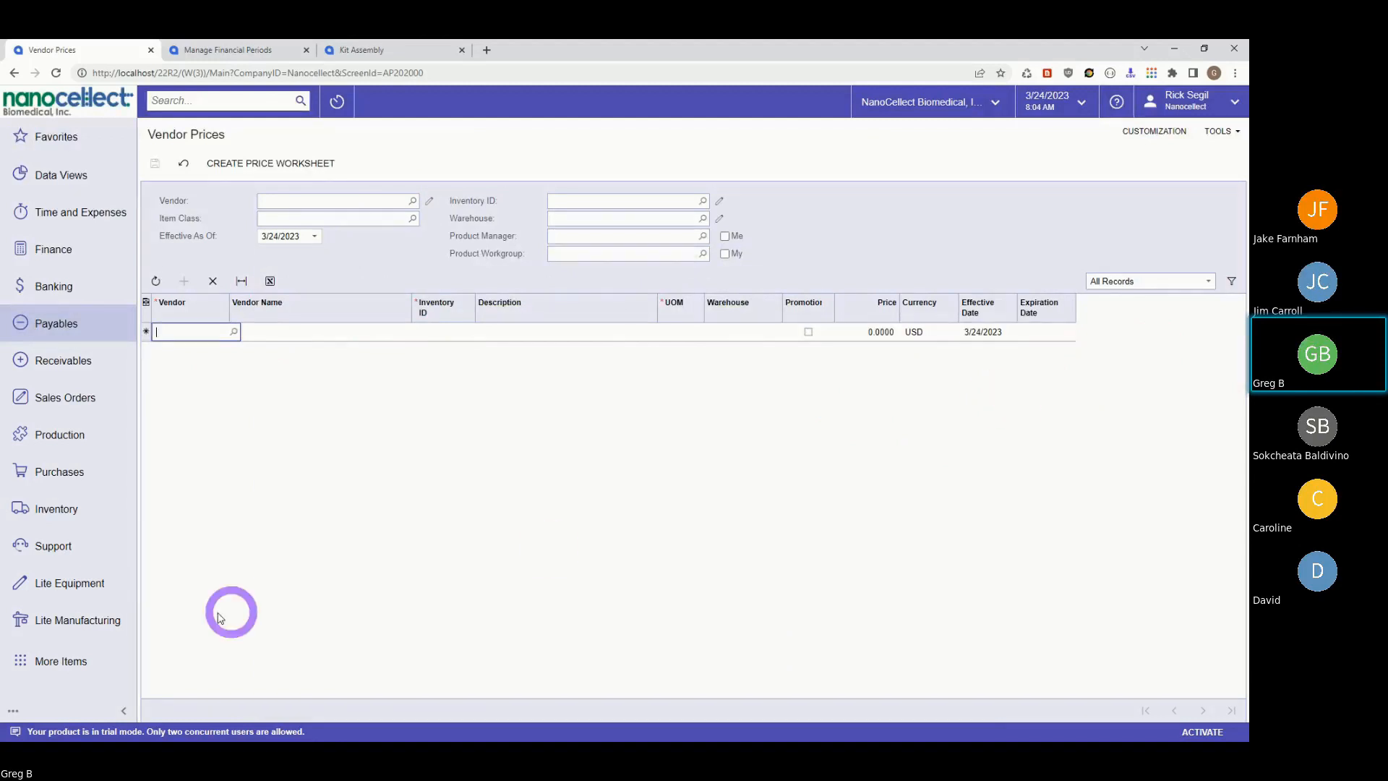
{"action": "left_click", "coordinate": [55, 626]}
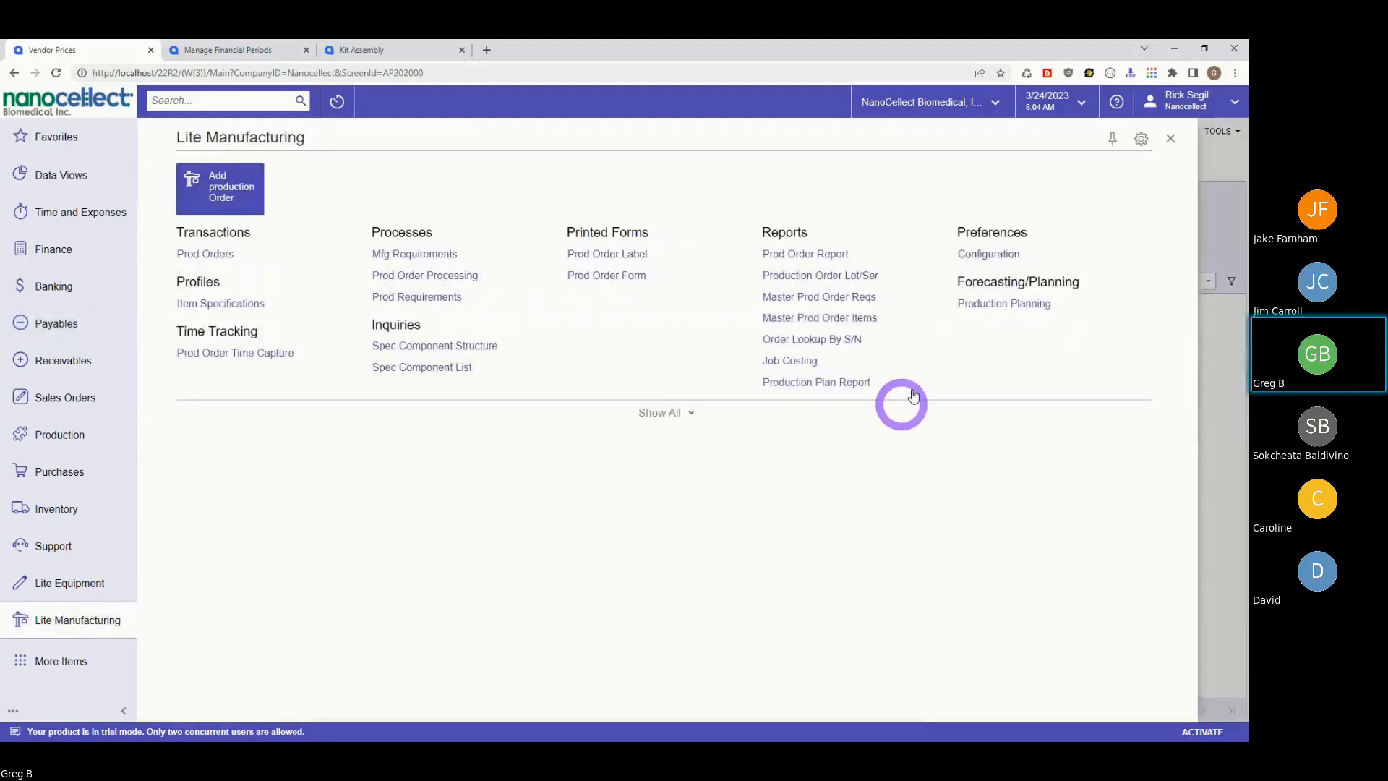
- Open Lite Manufacturing Configuration, leaving Vendor Prices, and check the Non Default Vendor Preference options without changing them
{"action": "left_click", "coordinate": [996, 259]}
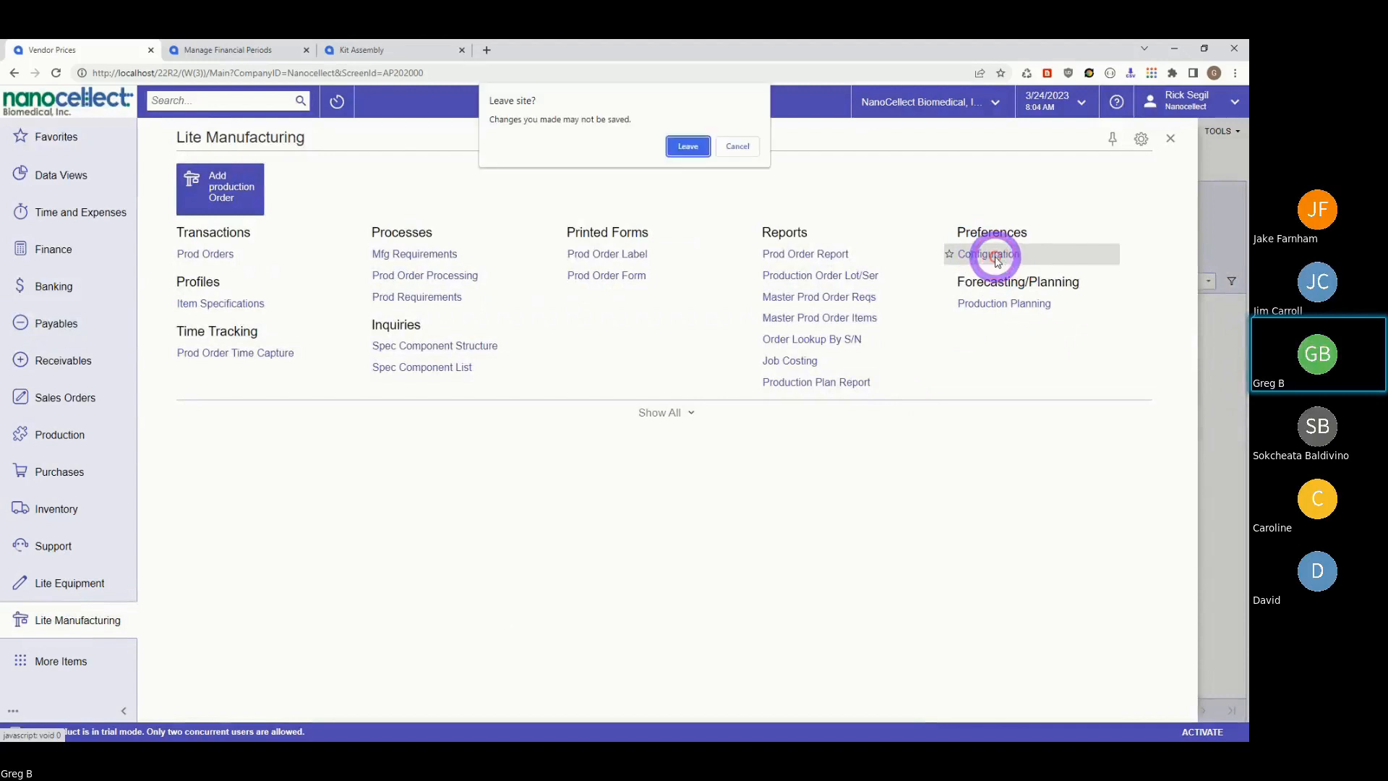
{"action": "left_click", "coordinate": [688, 146]}
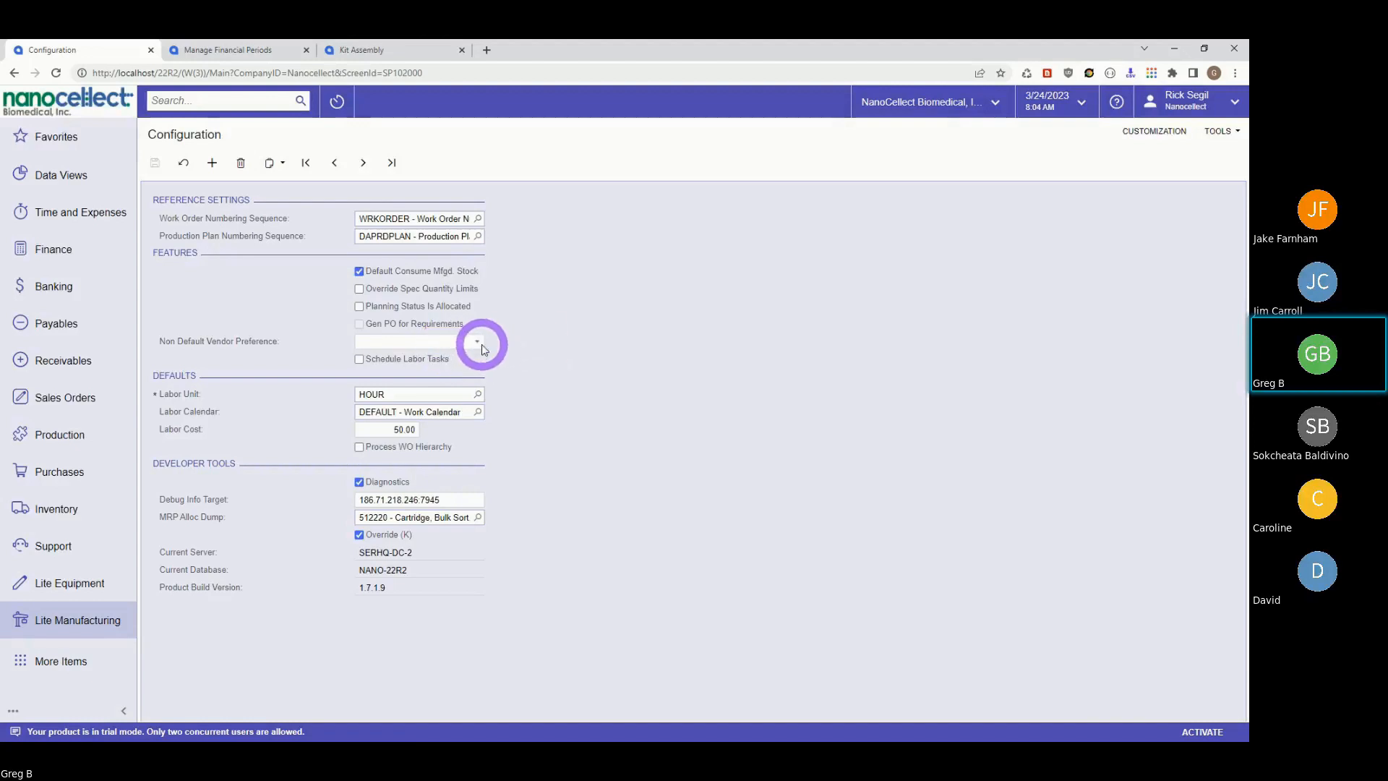
{"action": "left_click", "coordinate": [478, 343]}
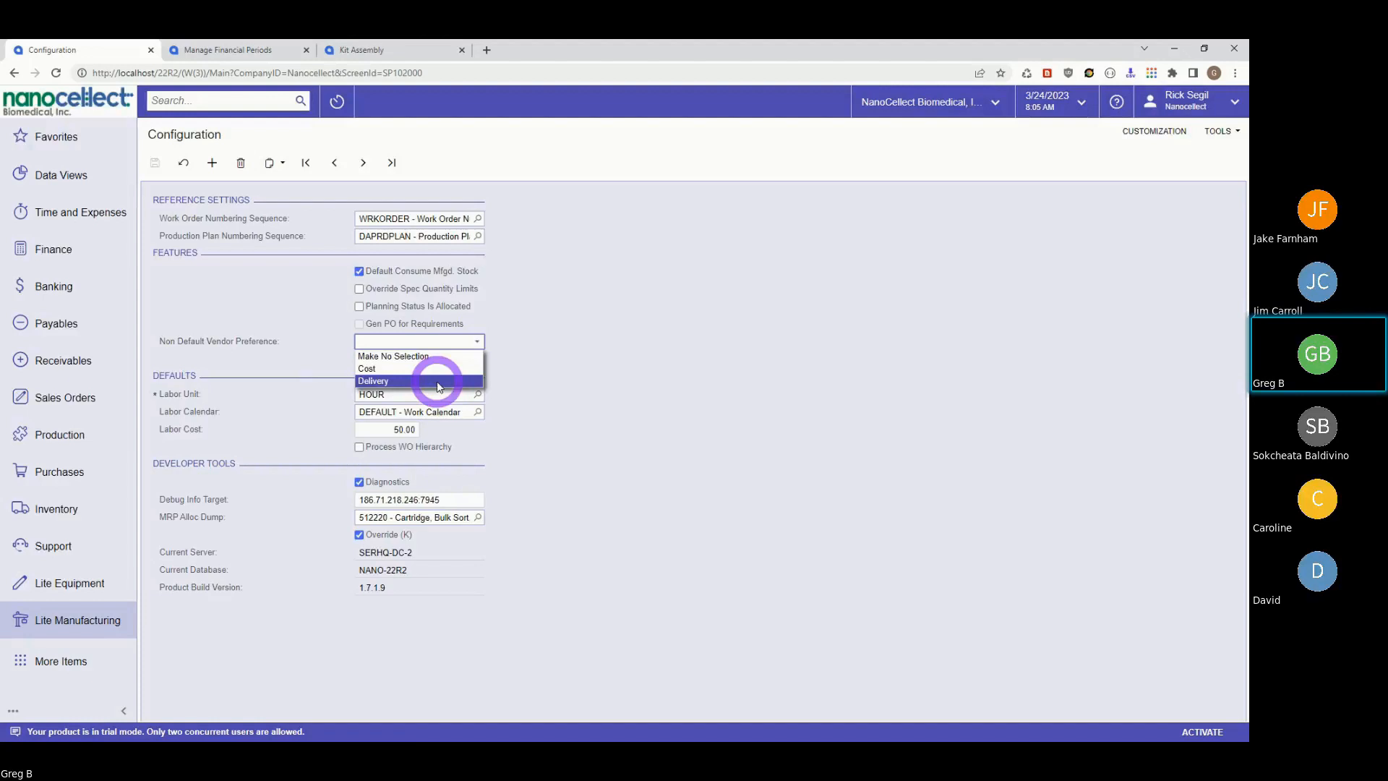
{"action": "left_click", "coordinate": [639, 339]}
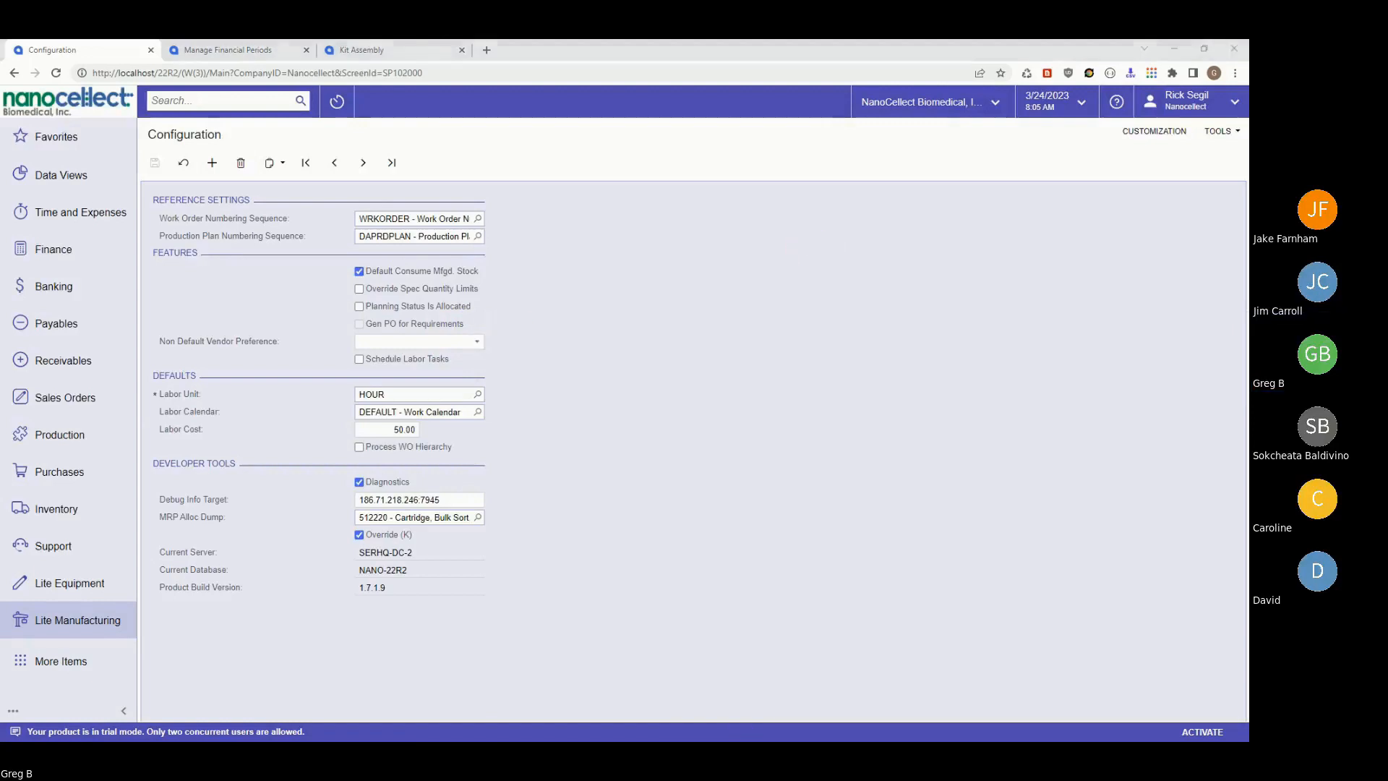
- Glance through the Excel feature list spreadsheet, then minimize it to return to Acumatica
{"action": "key", "text": "alt+Tab"}
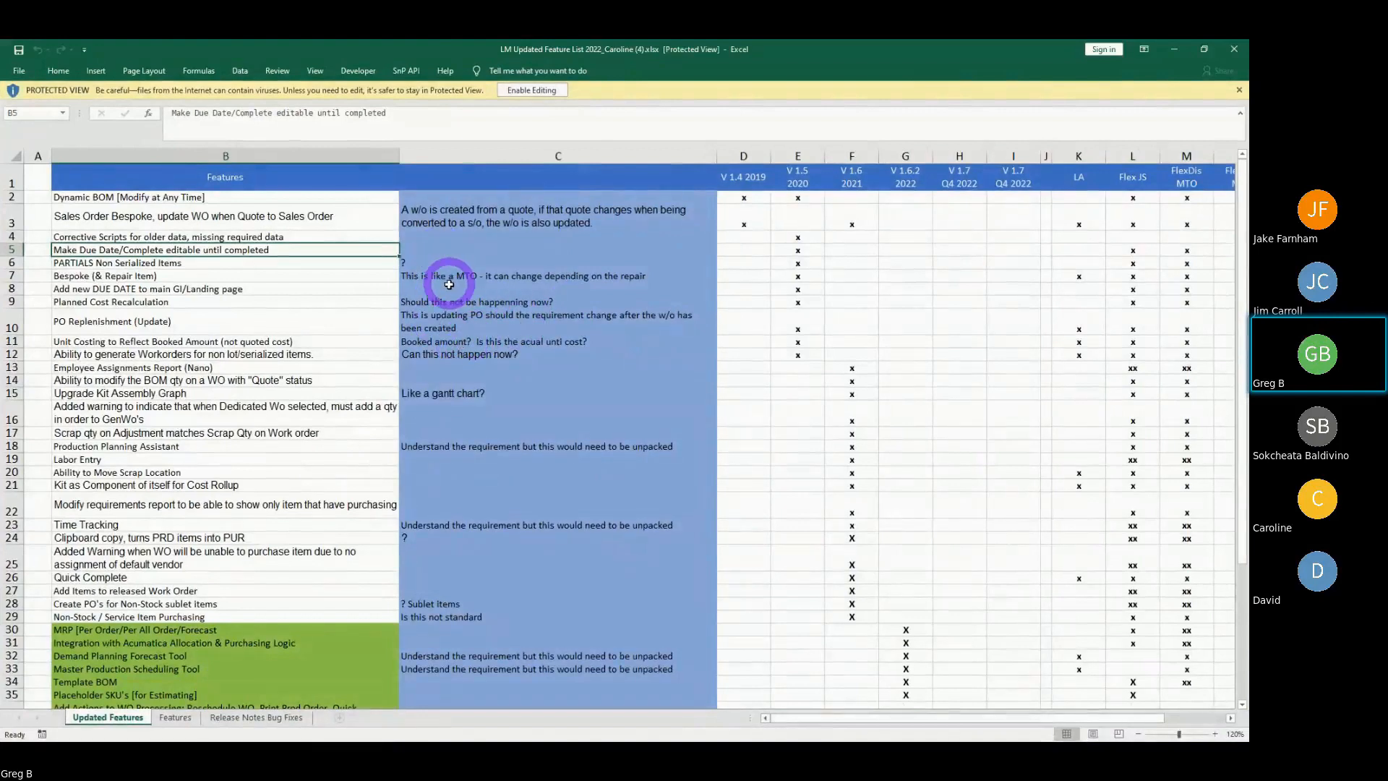
{"action": "scroll", "coordinate": [446, 282], "scroll_direction": "down", "scroll_amount": 2}
{"action": "scroll", "coordinate": [445, 304], "scroll_direction": "down", "scroll_amount": 1}
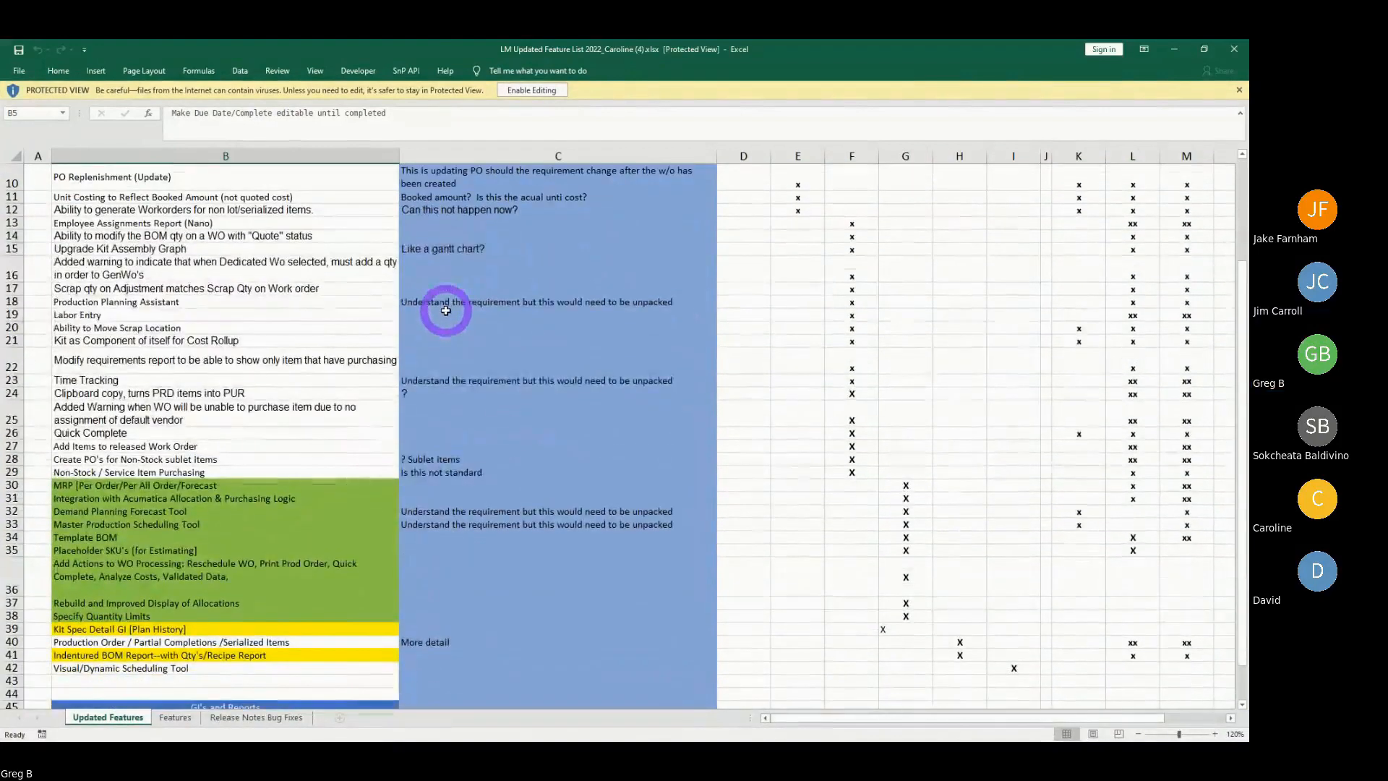
{"action": "scroll", "coordinate": [443, 309], "scroll_direction": "up", "scroll_amount": 3}
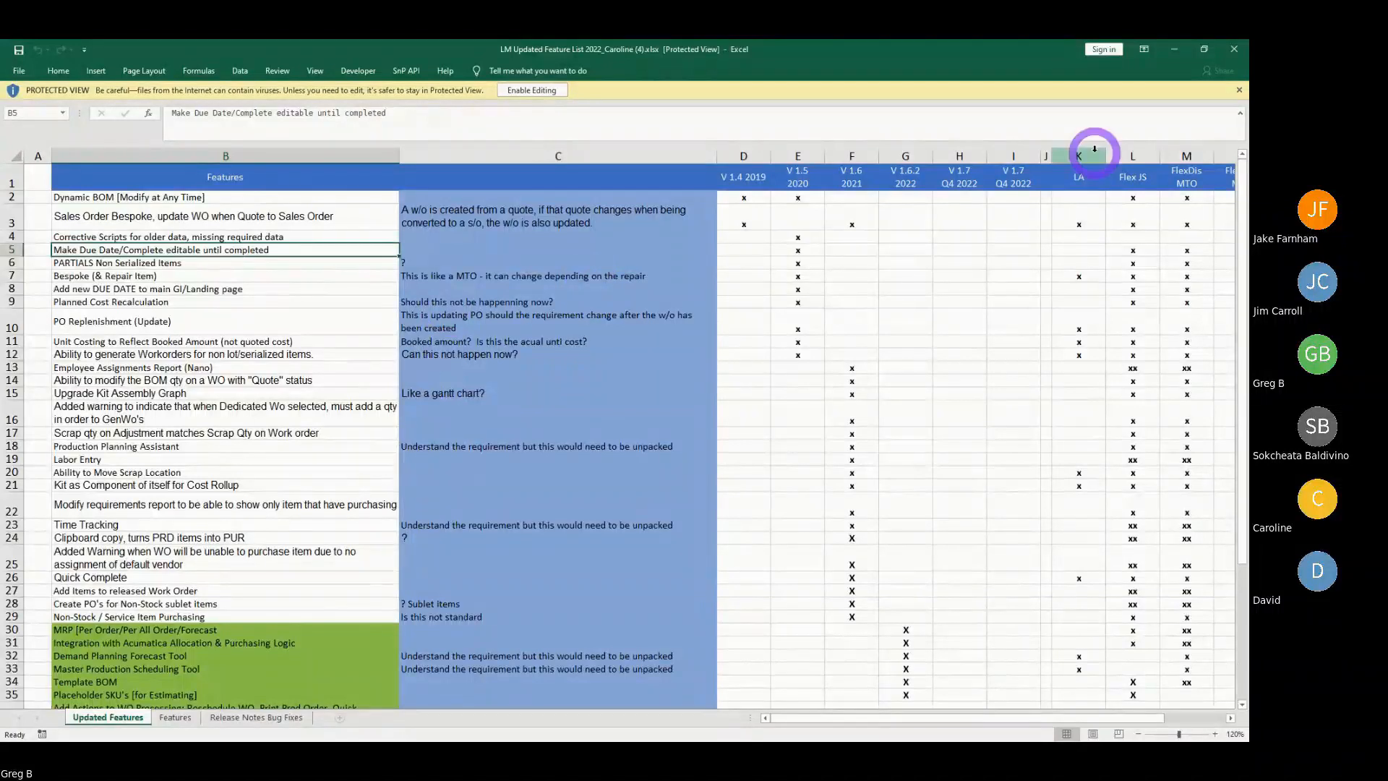
{"action": "left_click", "coordinate": [1174, 48]}
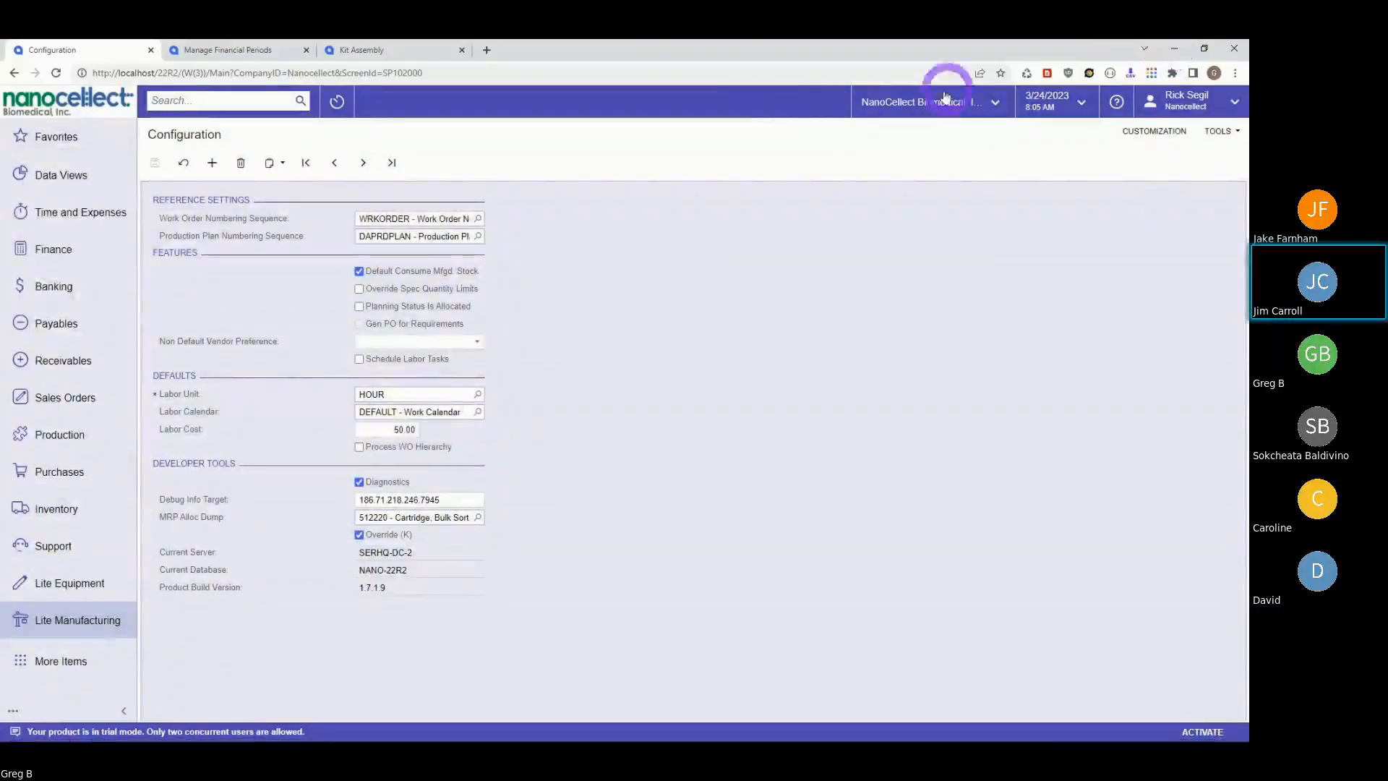
- Open production order 010814 and show allocation details for item 310207: 1.00 on hand, -2.00 available
{"action": "left_click", "coordinate": [72, 620]}
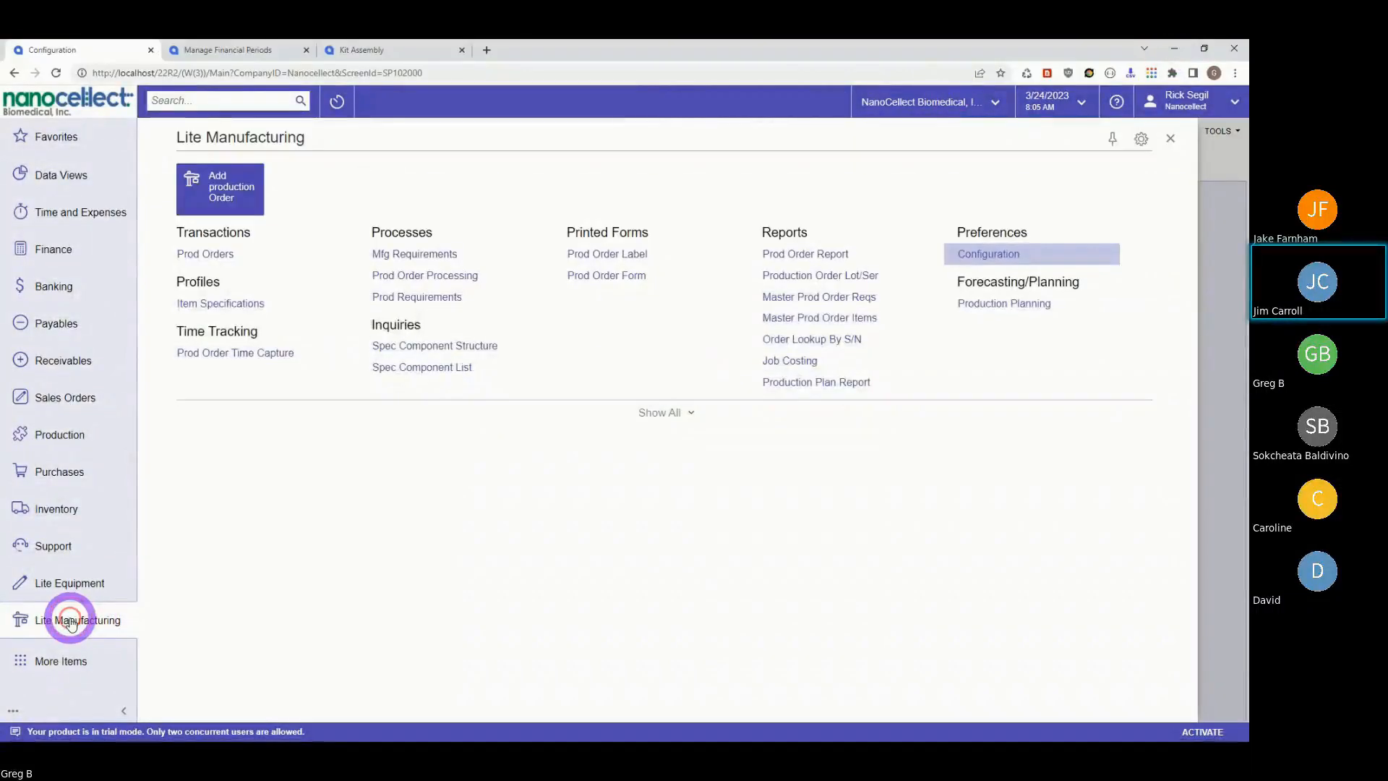
{"action": "left_click", "coordinate": [206, 256]}
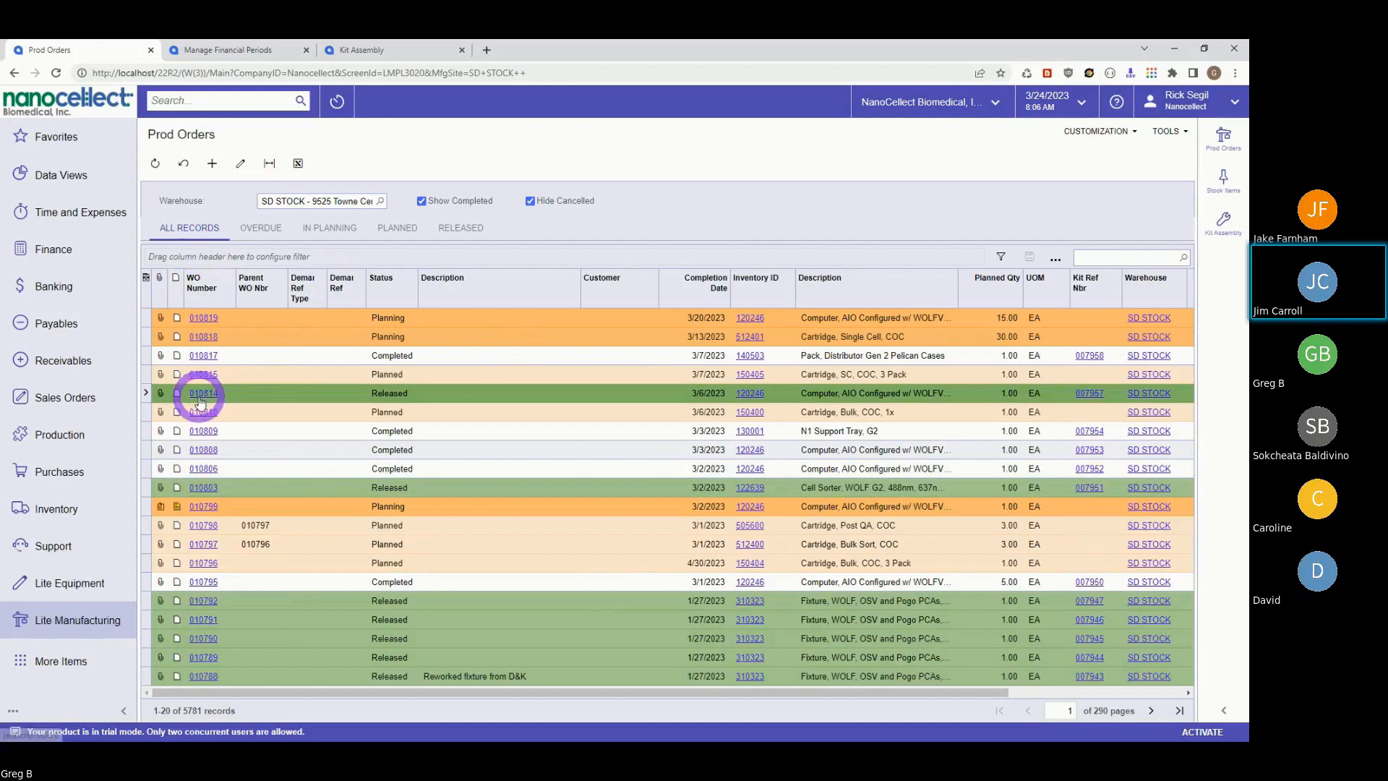
{"action": "left_click", "coordinate": [202, 396]}
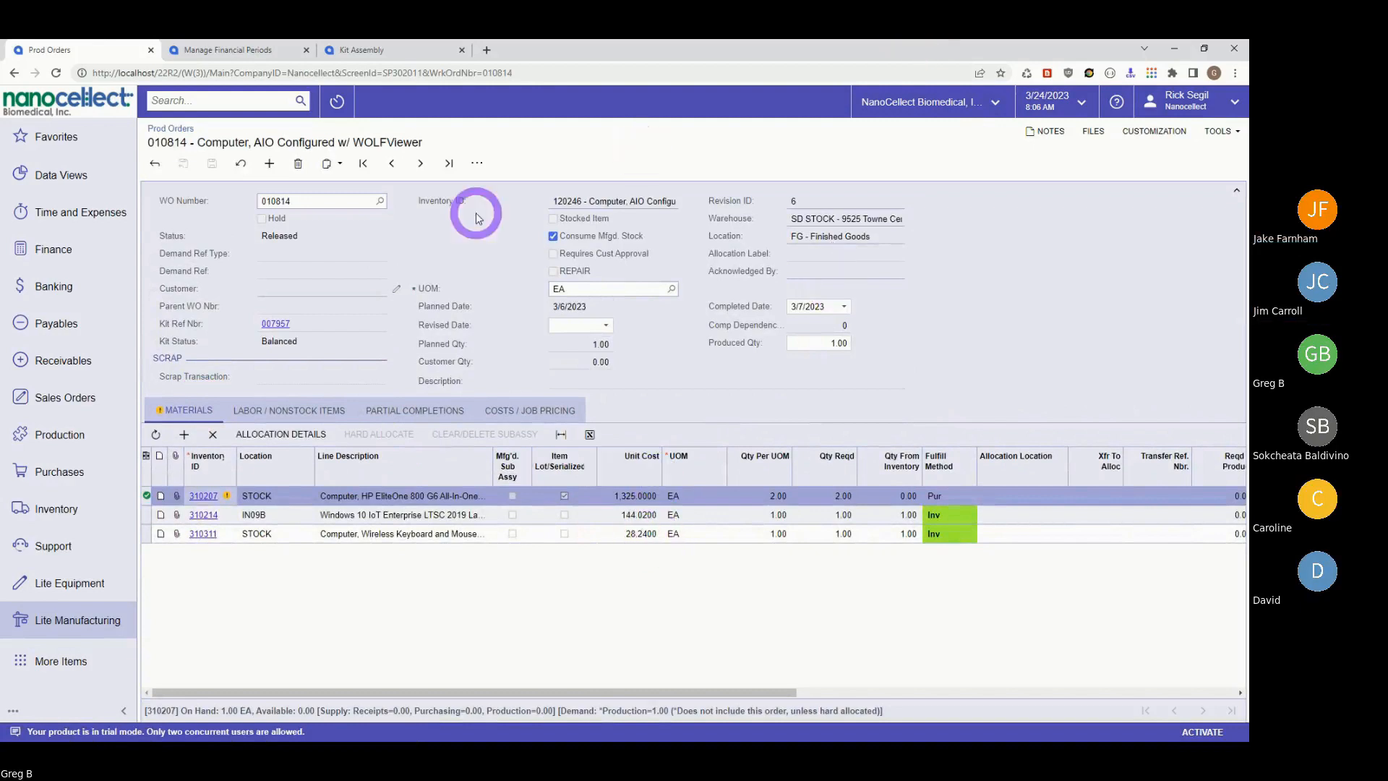
{"action": "left_click", "coordinate": [269, 436]}
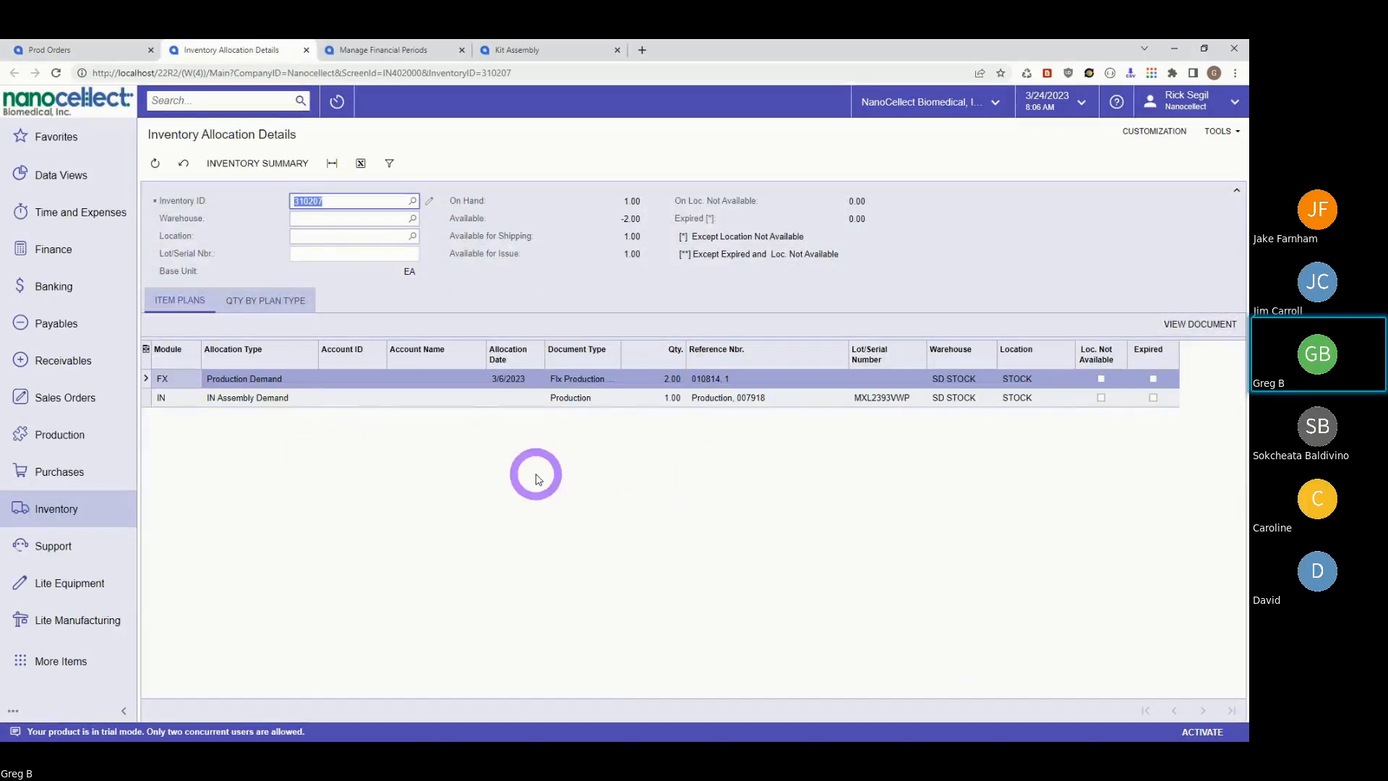
- Review item 310207's quantities by plan type, then switch to the Lite Manufacturing browser tab
{"action": "left_click", "coordinate": [265, 300]}
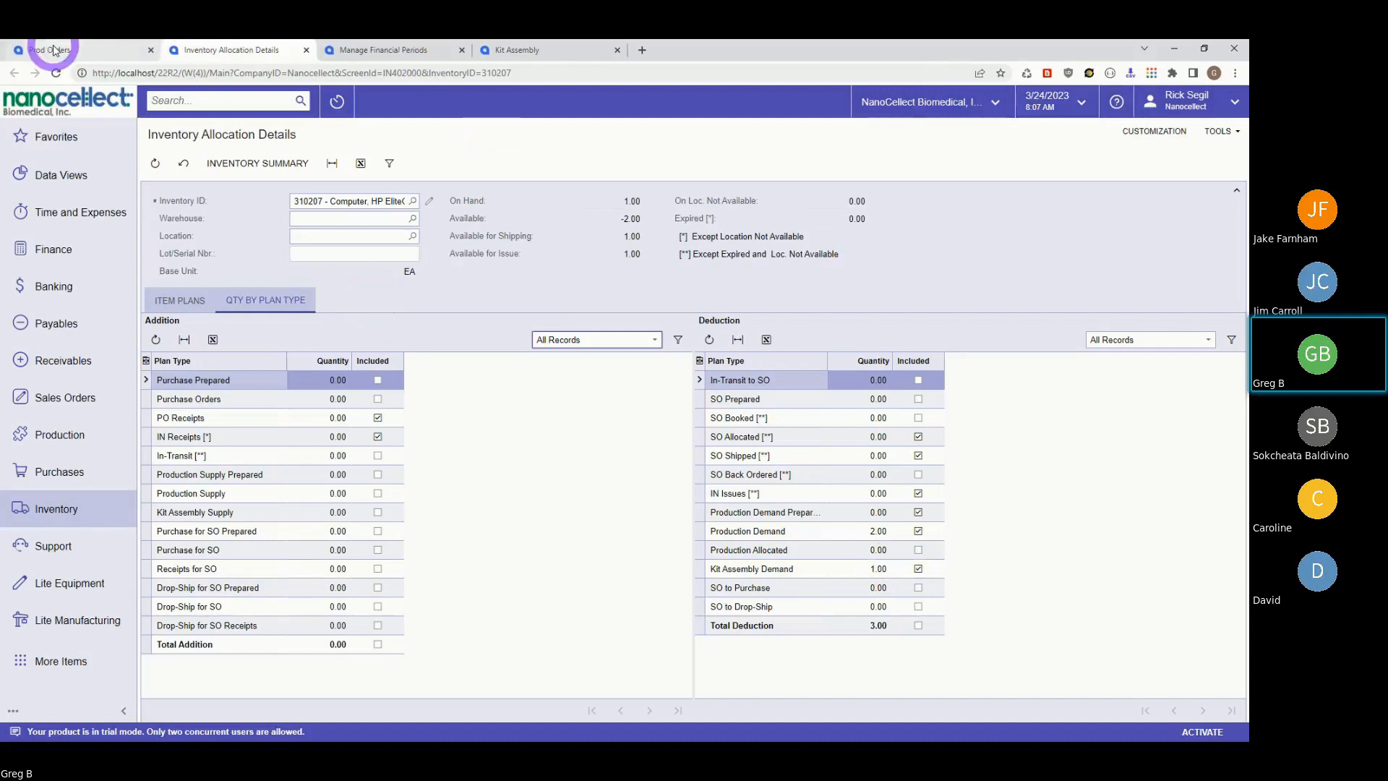
{"action": "left_click", "coordinate": [537, 58]}
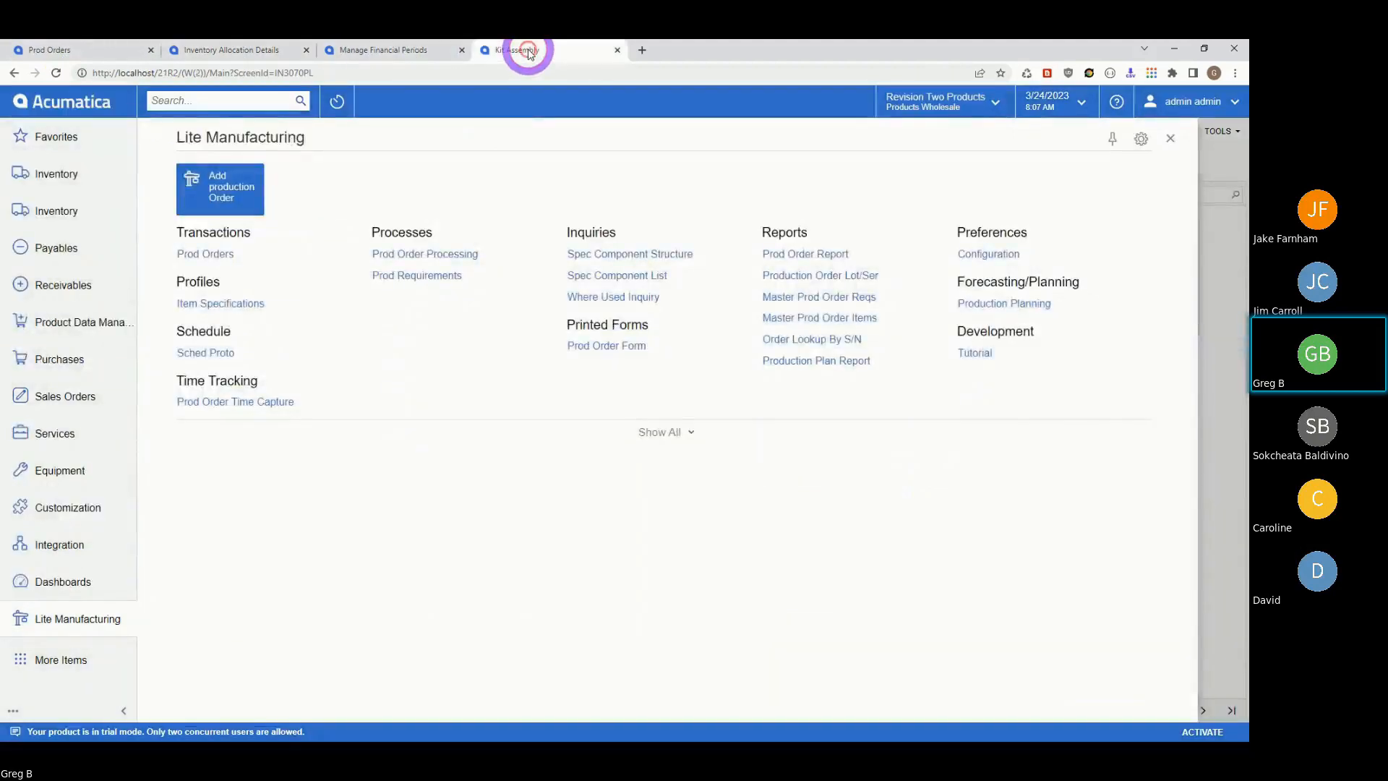
- Switch to the Prod Orders browser tab holding production order 010814
{"action": "left_click", "coordinate": [101, 54]}
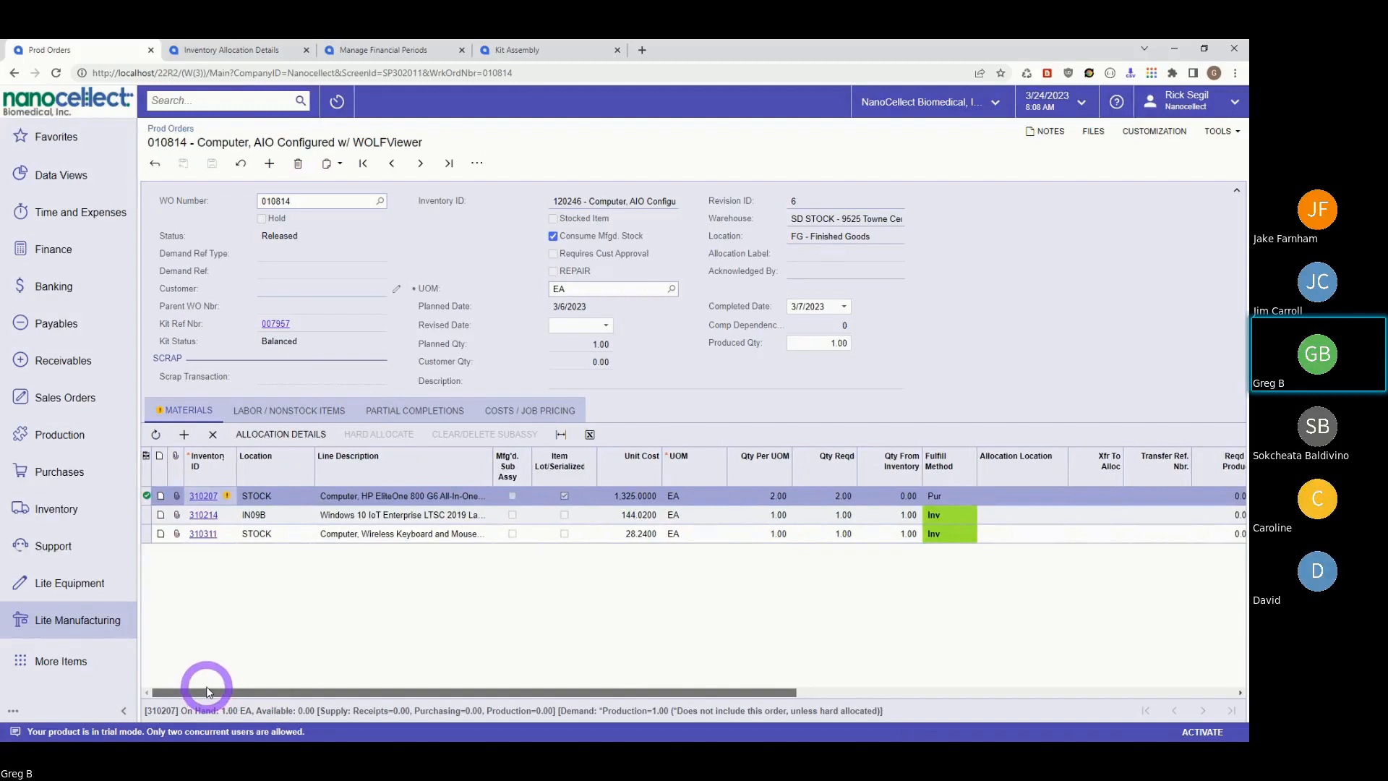
- Open the Location ID lookup for the first material line's Allocation Location on order 010814
{"action": "left_click_drag", "start_coordinate": [226, 692], "coordinate": [902, 688]}
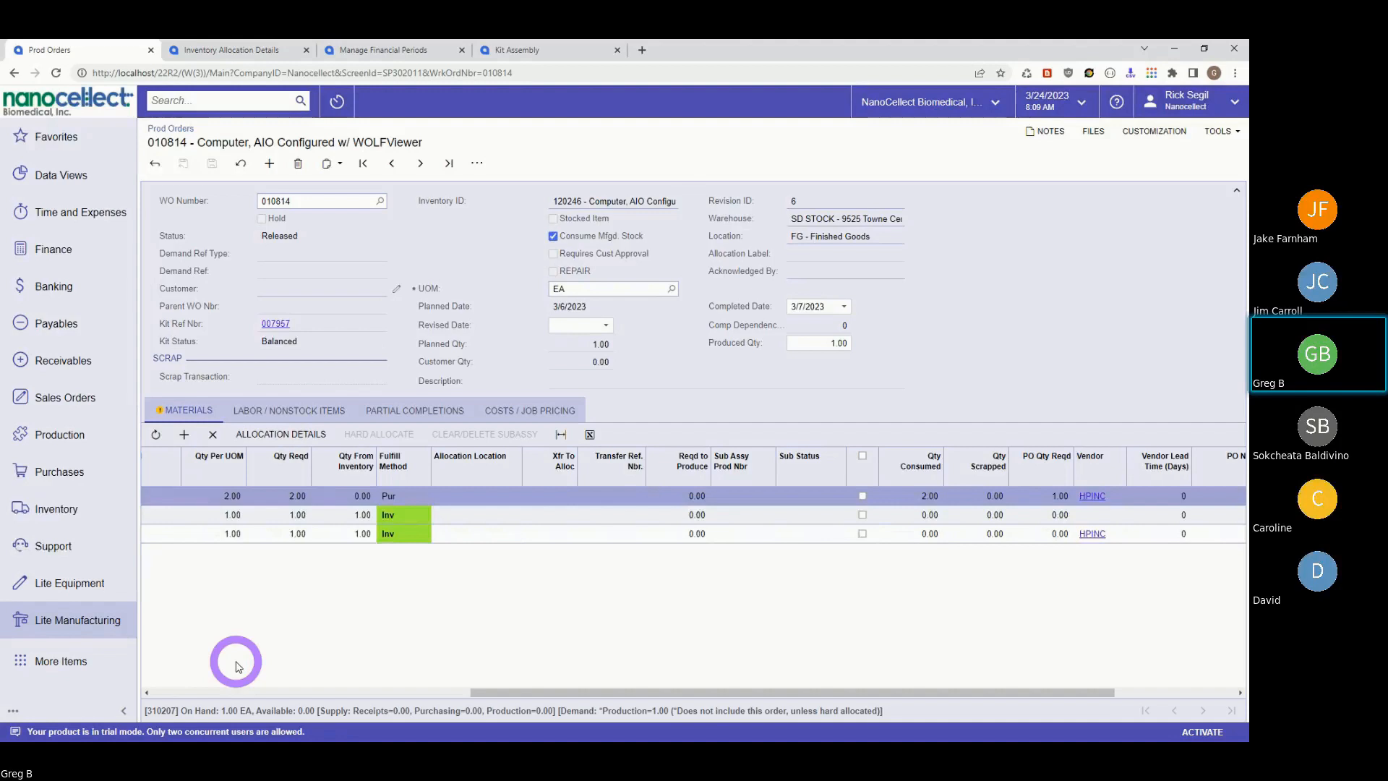
{"action": "left_click", "coordinate": [497, 493]}
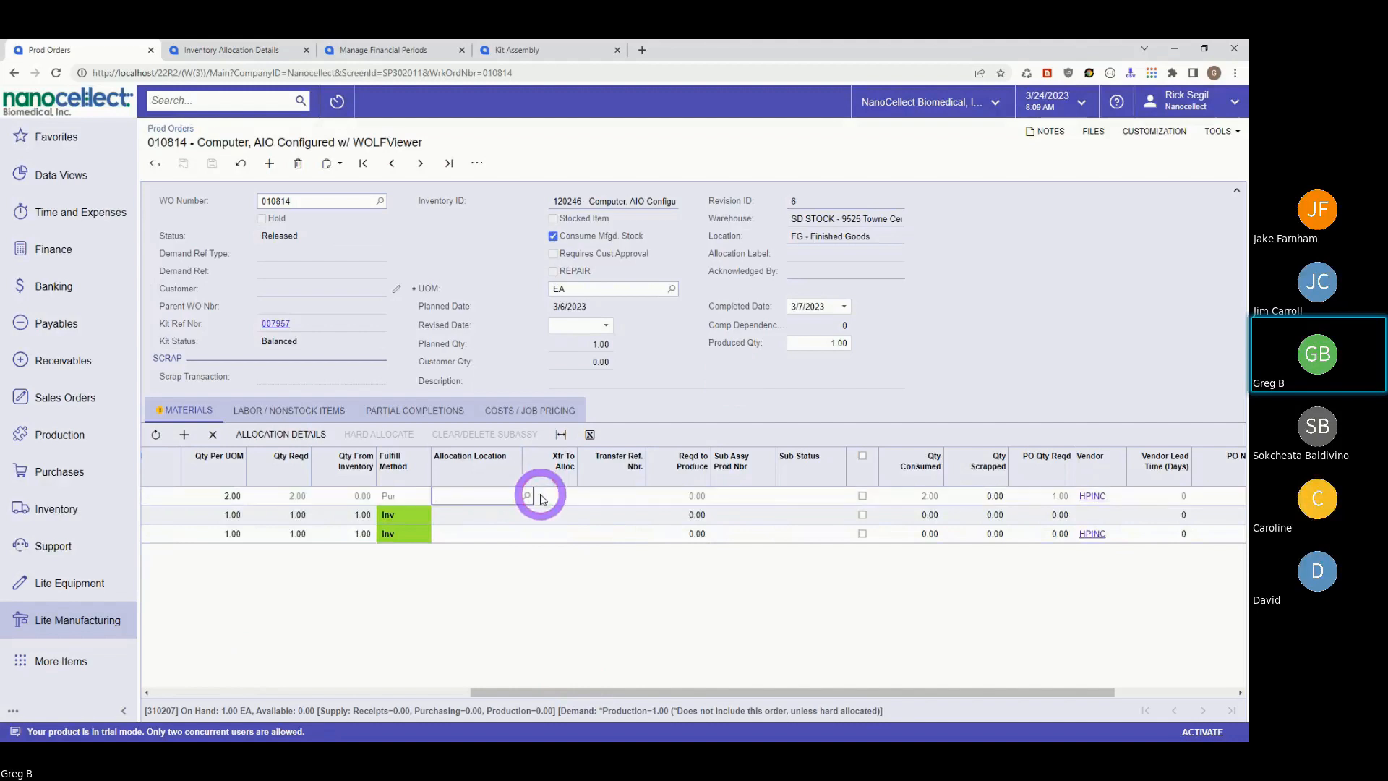
{"action": "left_click", "coordinate": [527, 495]}
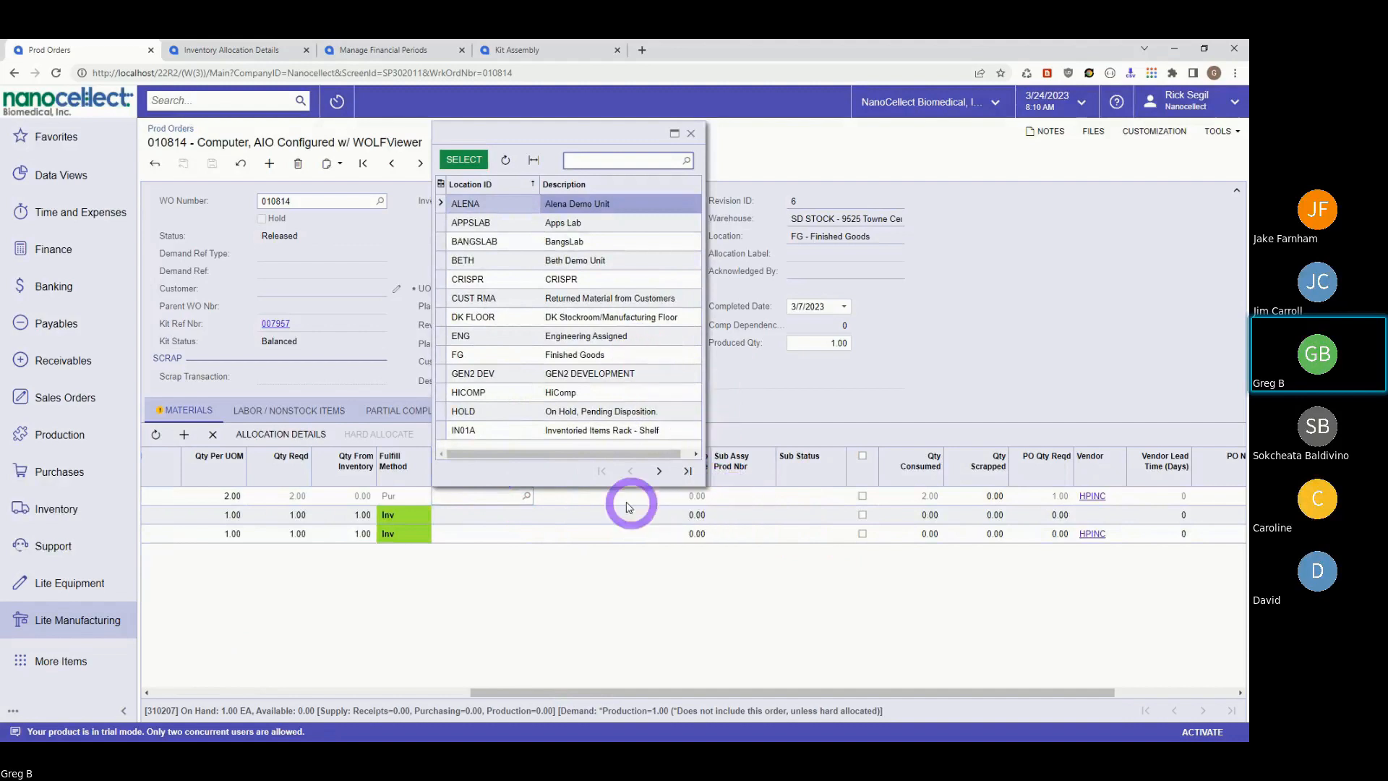
- Page to the end of the location list and select UCSF as material 310207's allocation location
{"action": "left_click", "coordinate": [658, 471]}
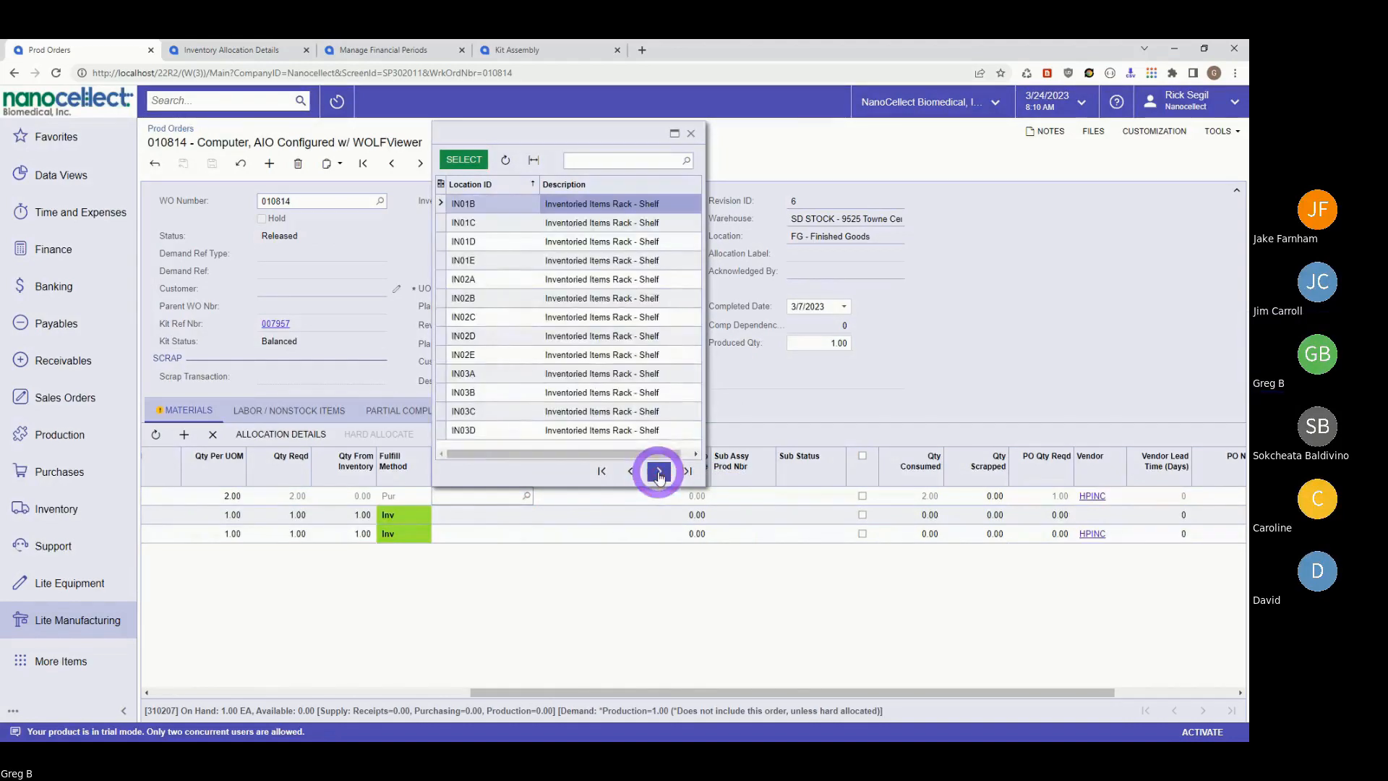
{"action": "left_click", "coordinate": [658, 470]}
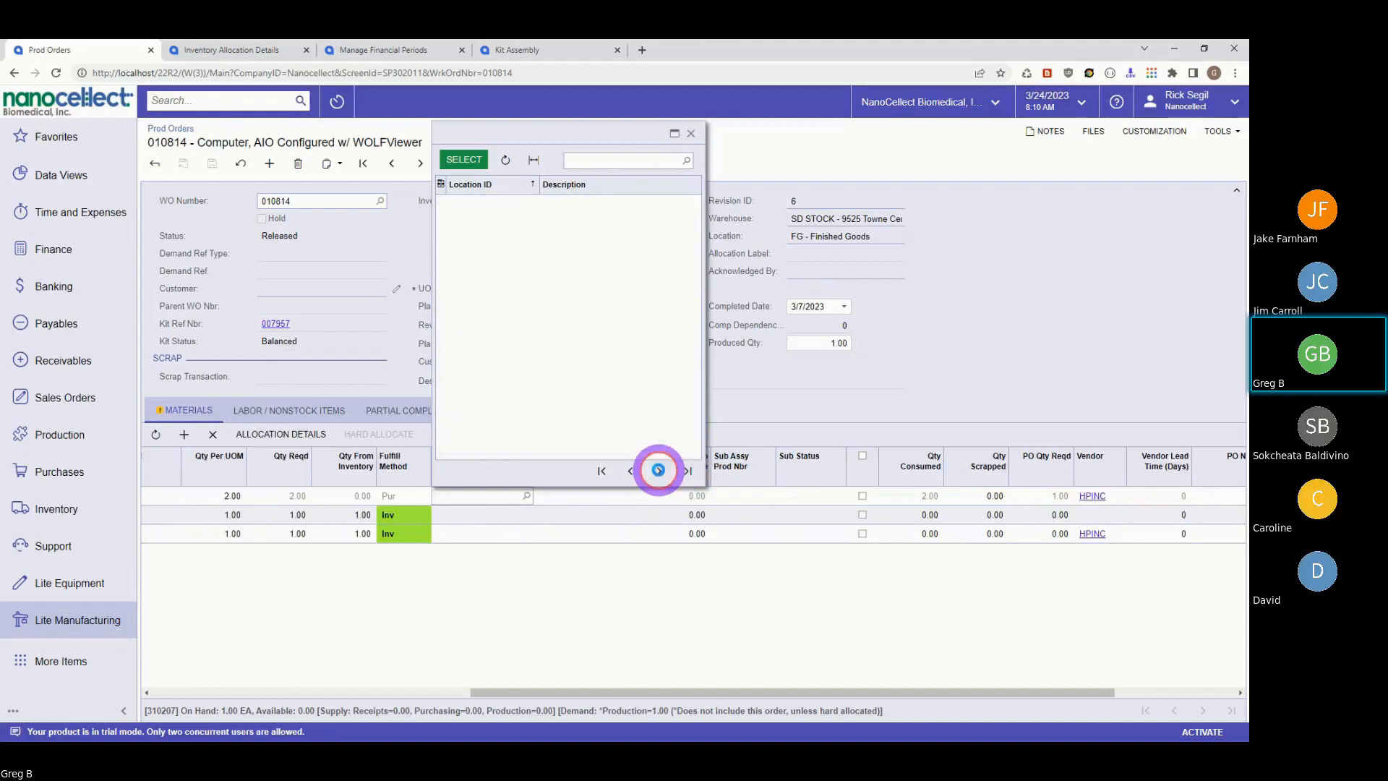
{"action": "left_click", "coordinate": [682, 472]}
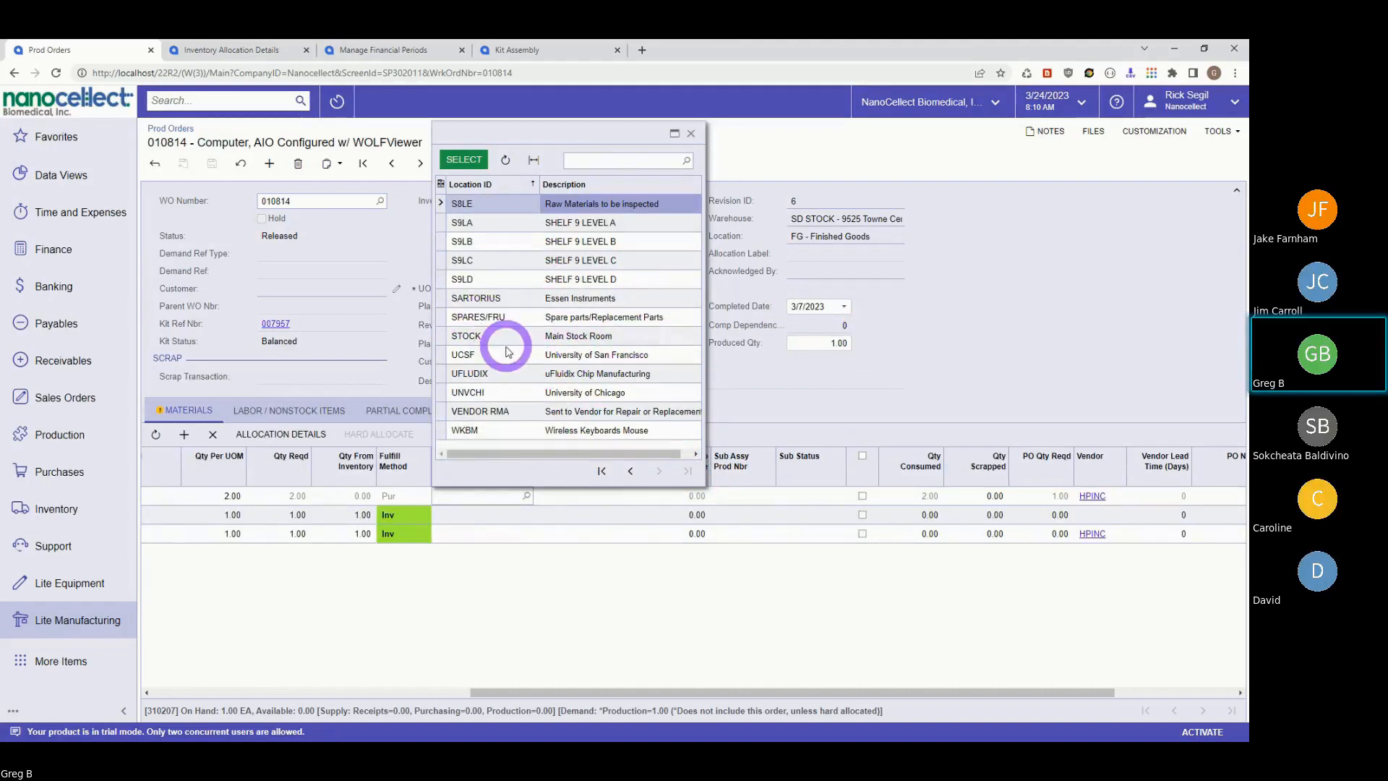
{"action": "left_click", "coordinate": [466, 354]}
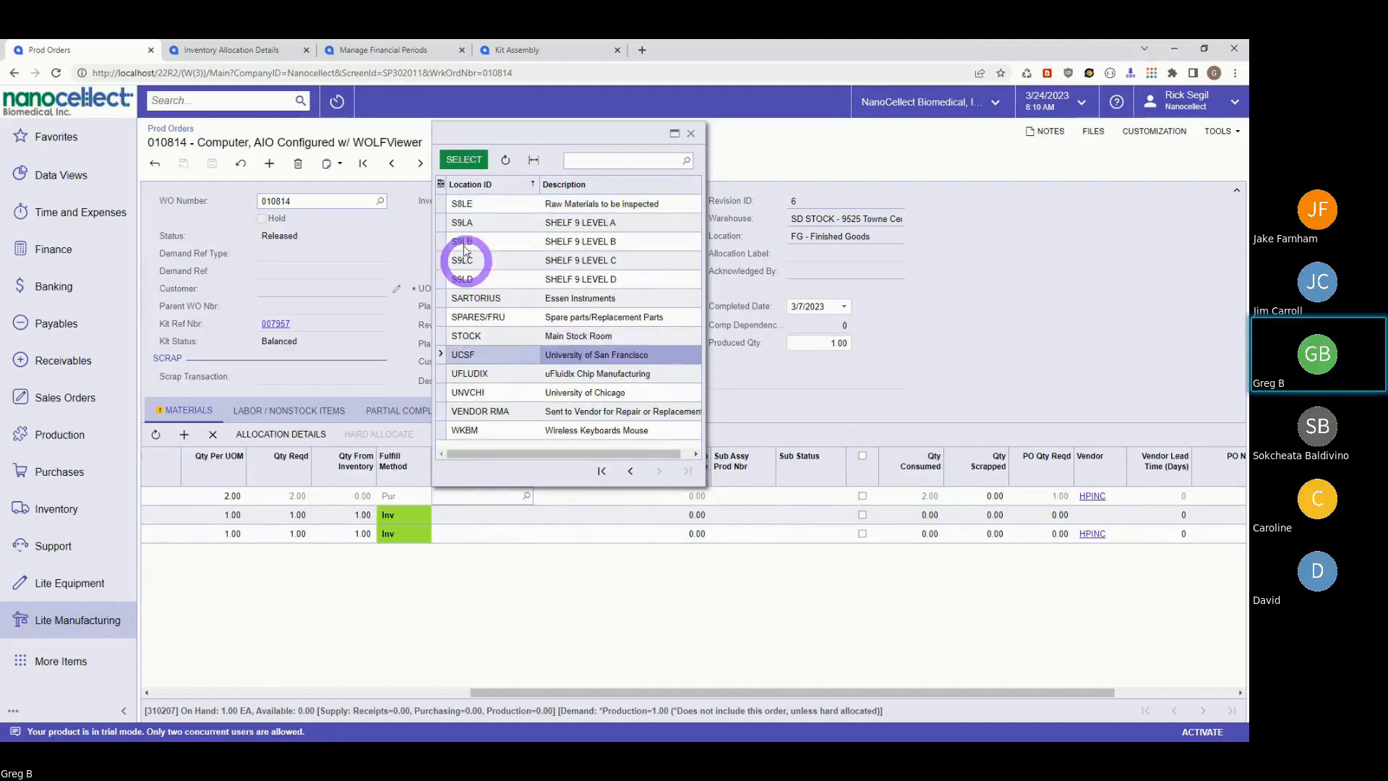
{"action": "left_click", "coordinate": [466, 158]}
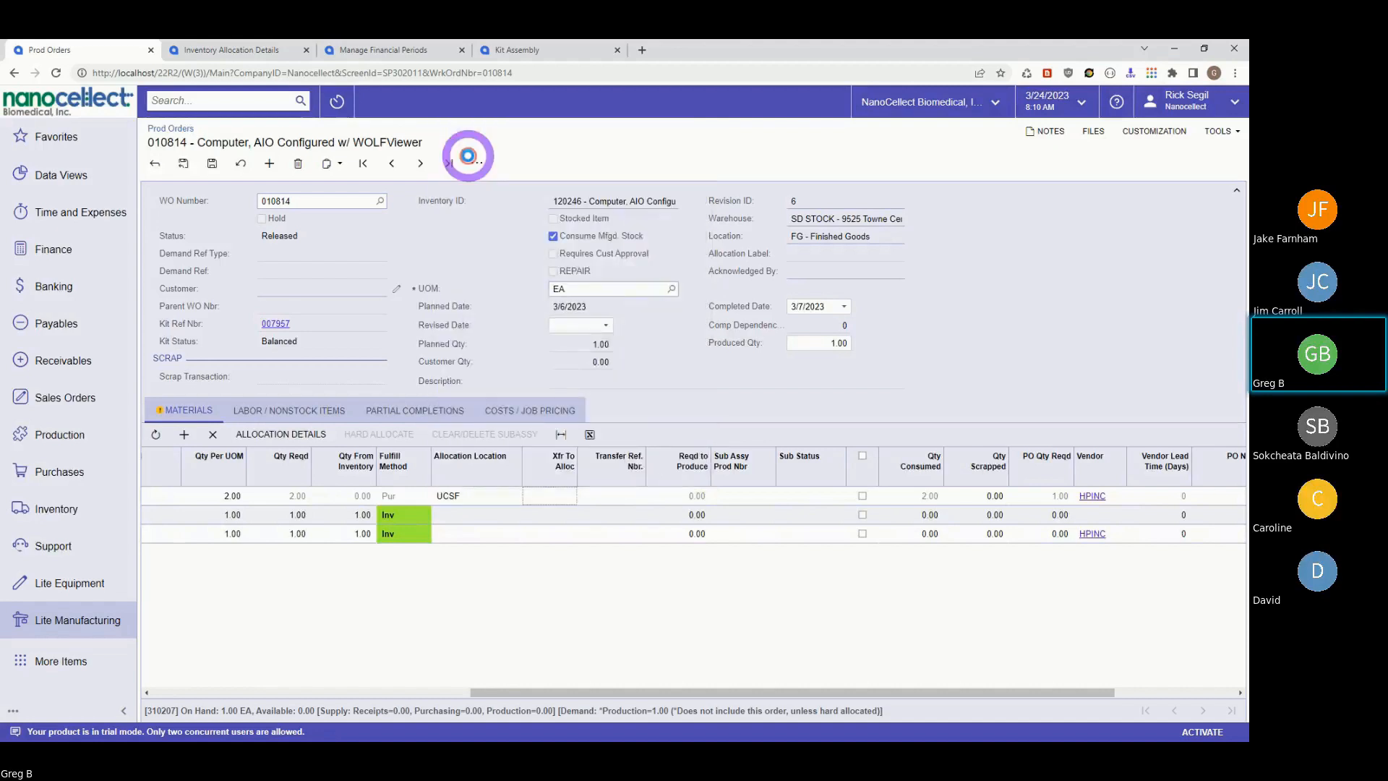
{"action": "left_click", "coordinate": [555, 506]}
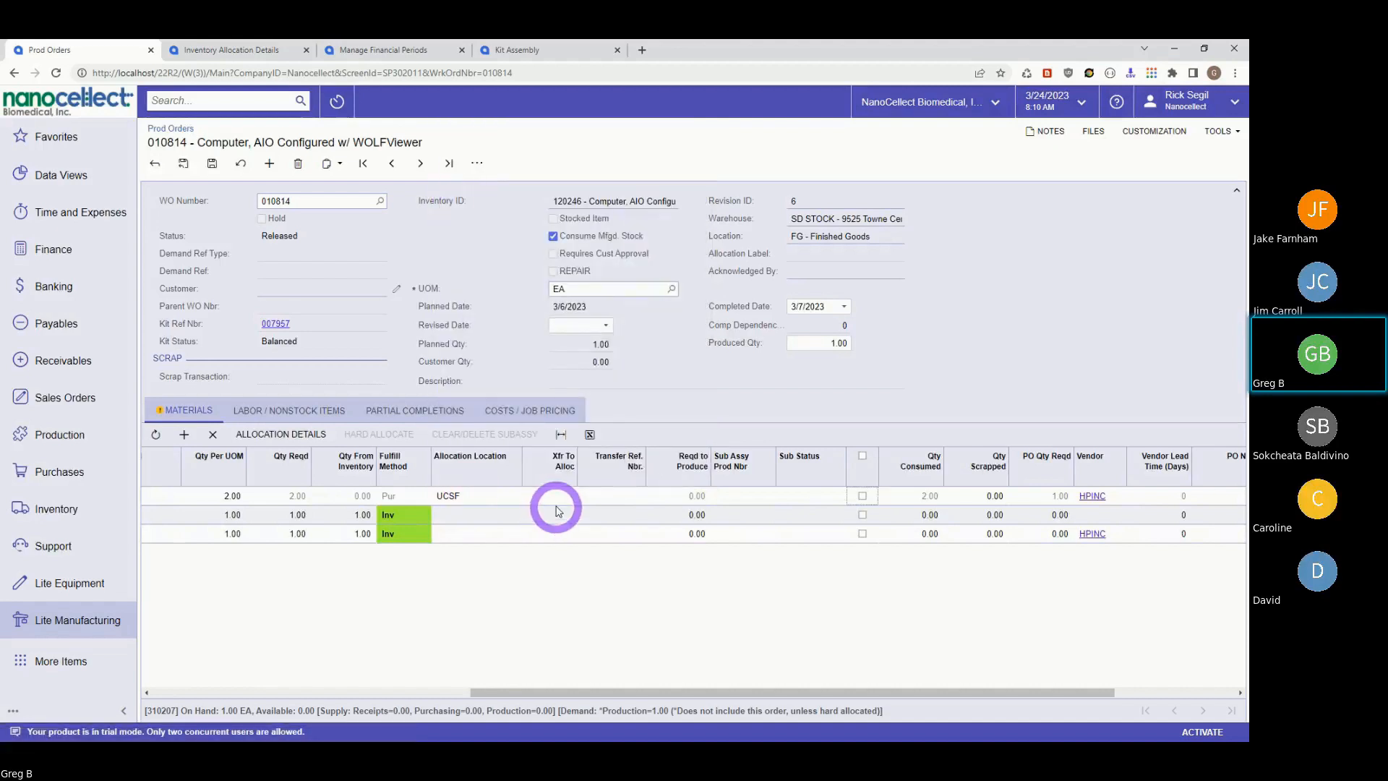
{"action": "left_click", "coordinate": [556, 494]}
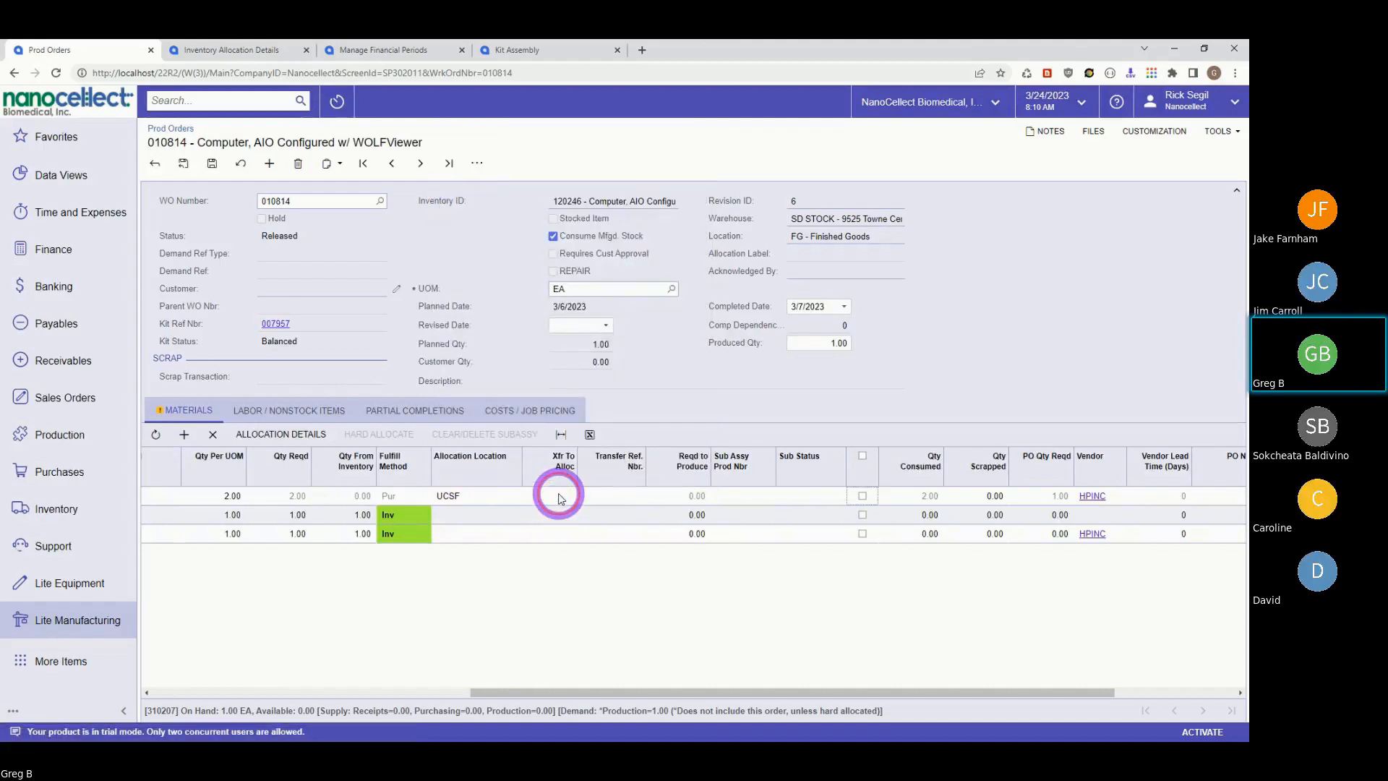
{"action": "left_click", "coordinate": [605, 497]}
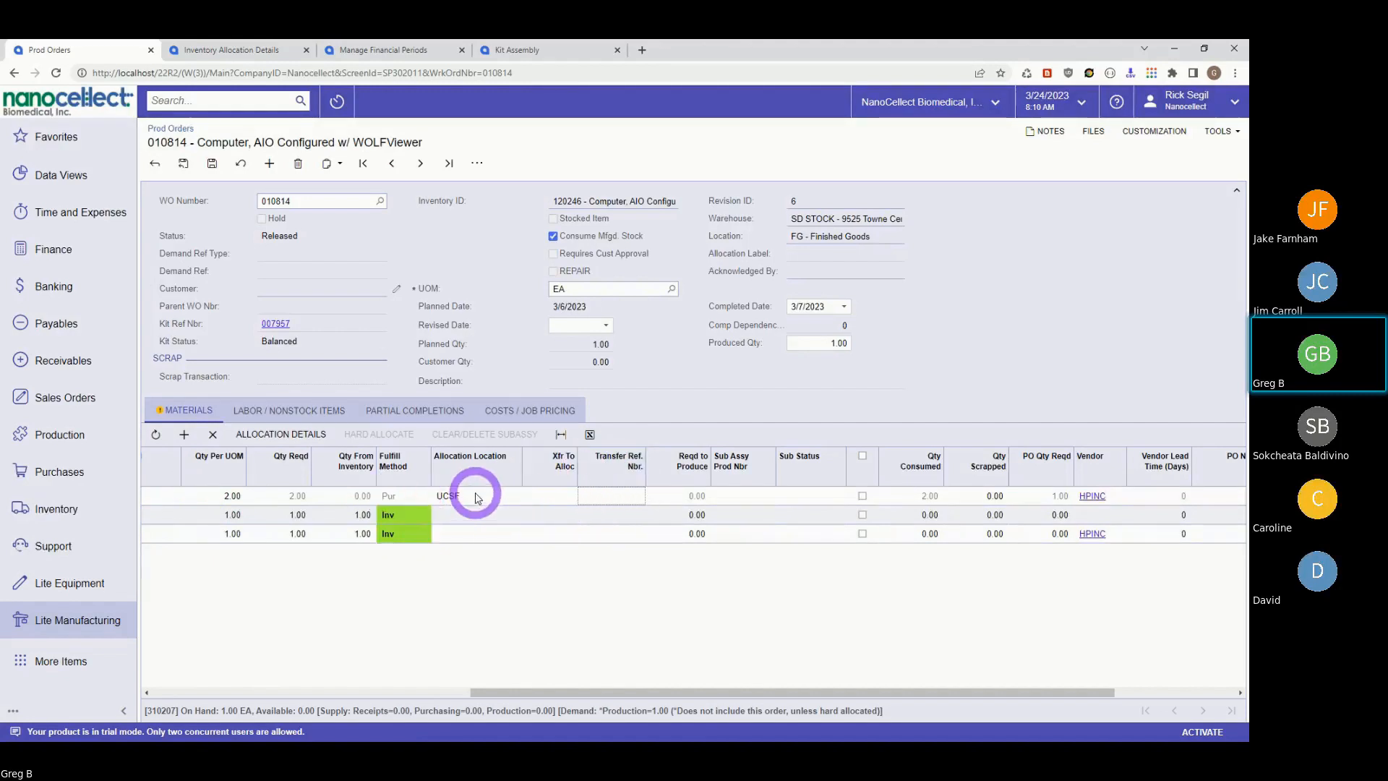
{"action": "left_click_drag", "start_coordinate": [541, 693], "coordinate": [169, 688]}
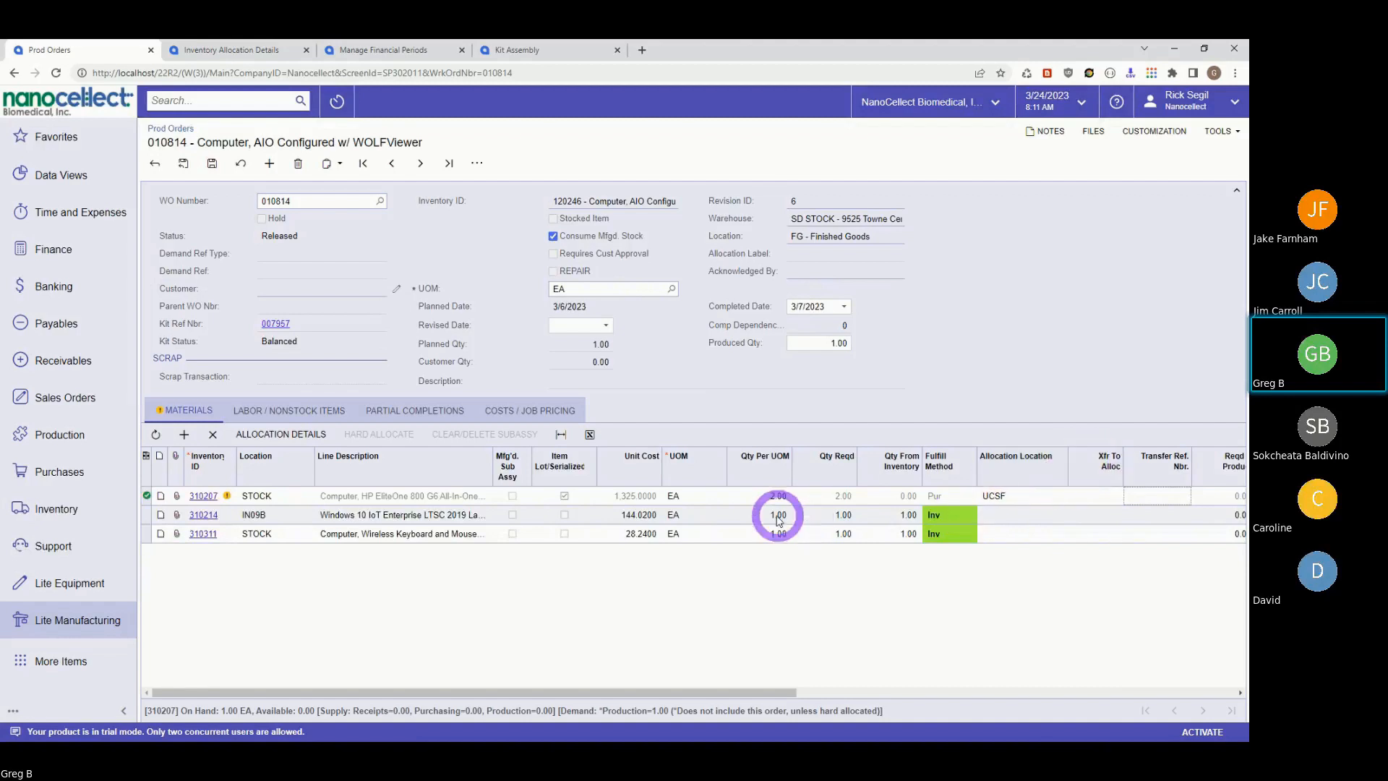
- Inspect line 310214's allocation location, then try hard-allocating the first material line, 310207
{"action": "left_click", "coordinate": [1014, 516]}
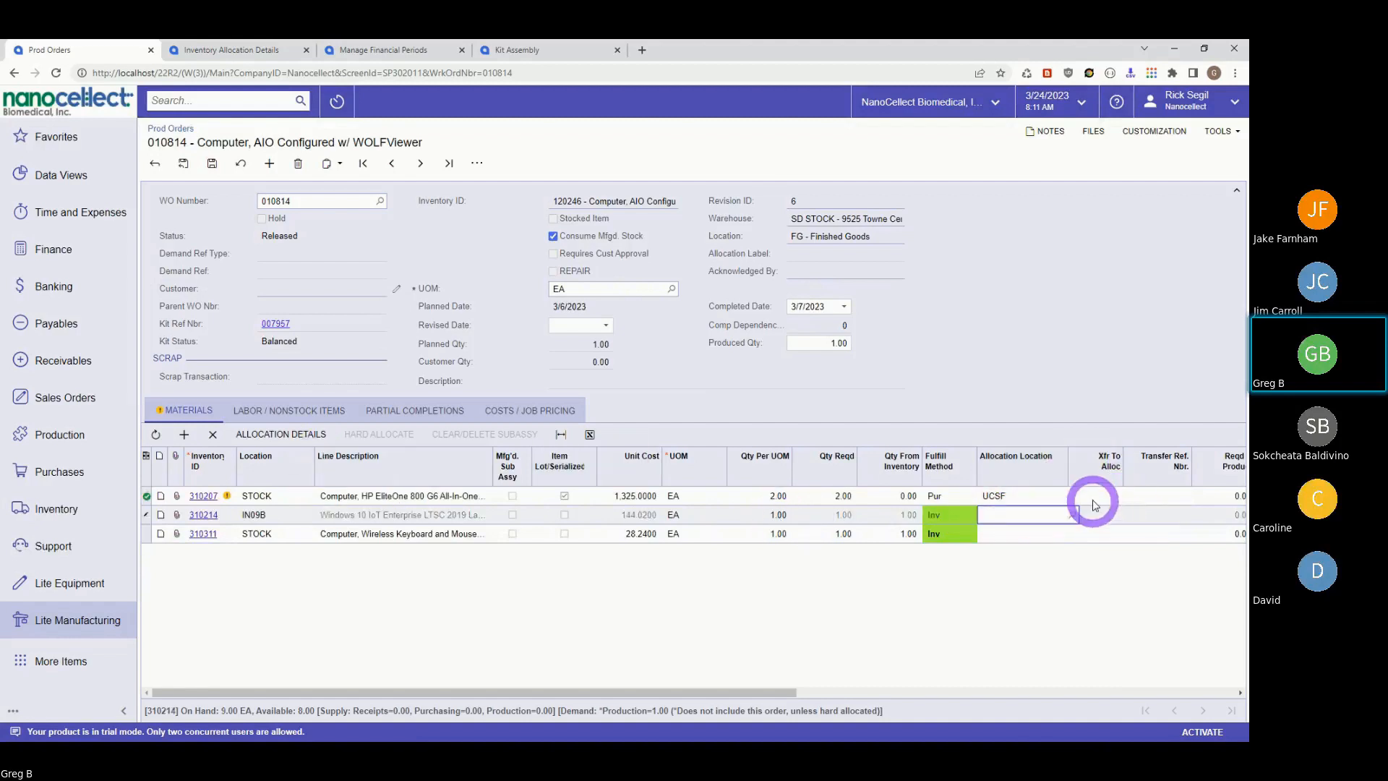
{"action": "left_click_drag", "start_coordinate": [708, 692], "coordinate": [785, 694]}
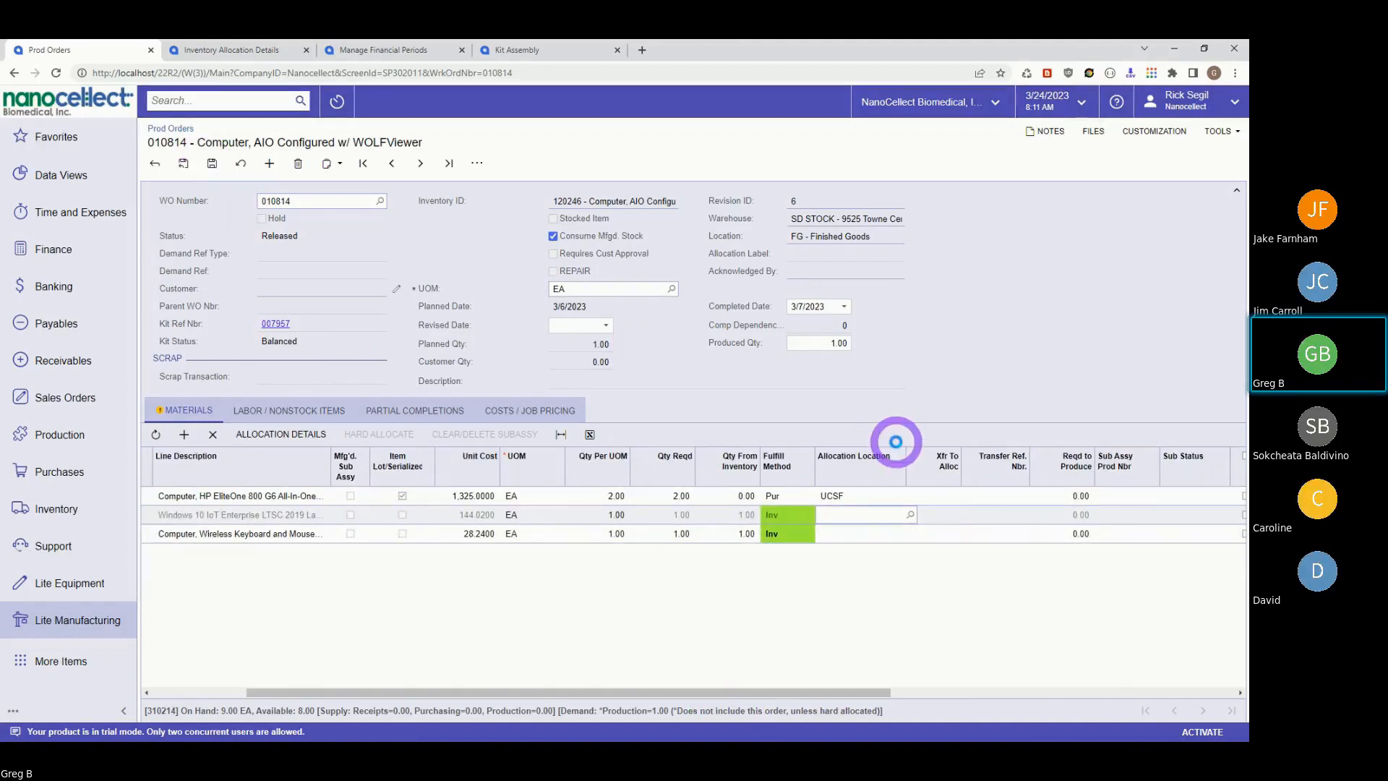
{"action": "left_click", "coordinate": [923, 495]}
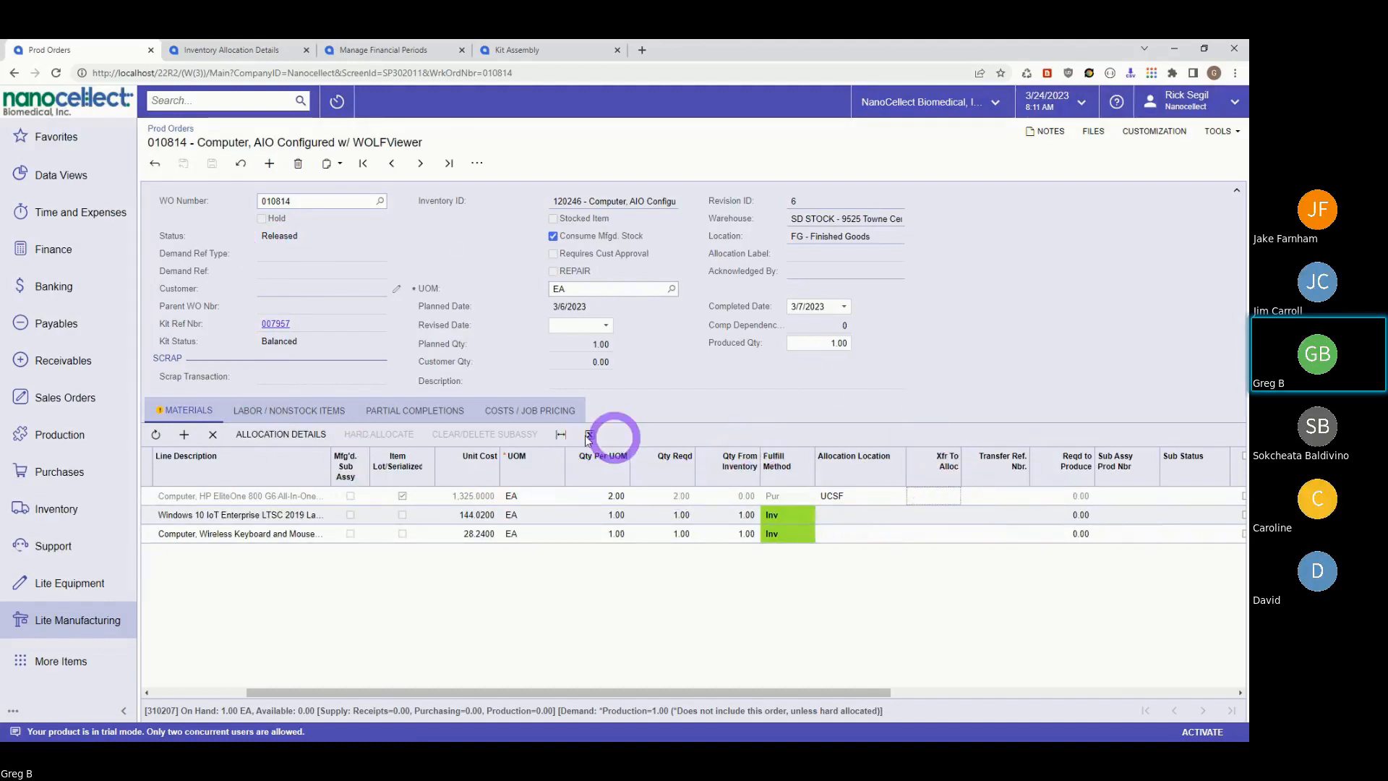
{"action": "left_click", "coordinate": [373, 439]}
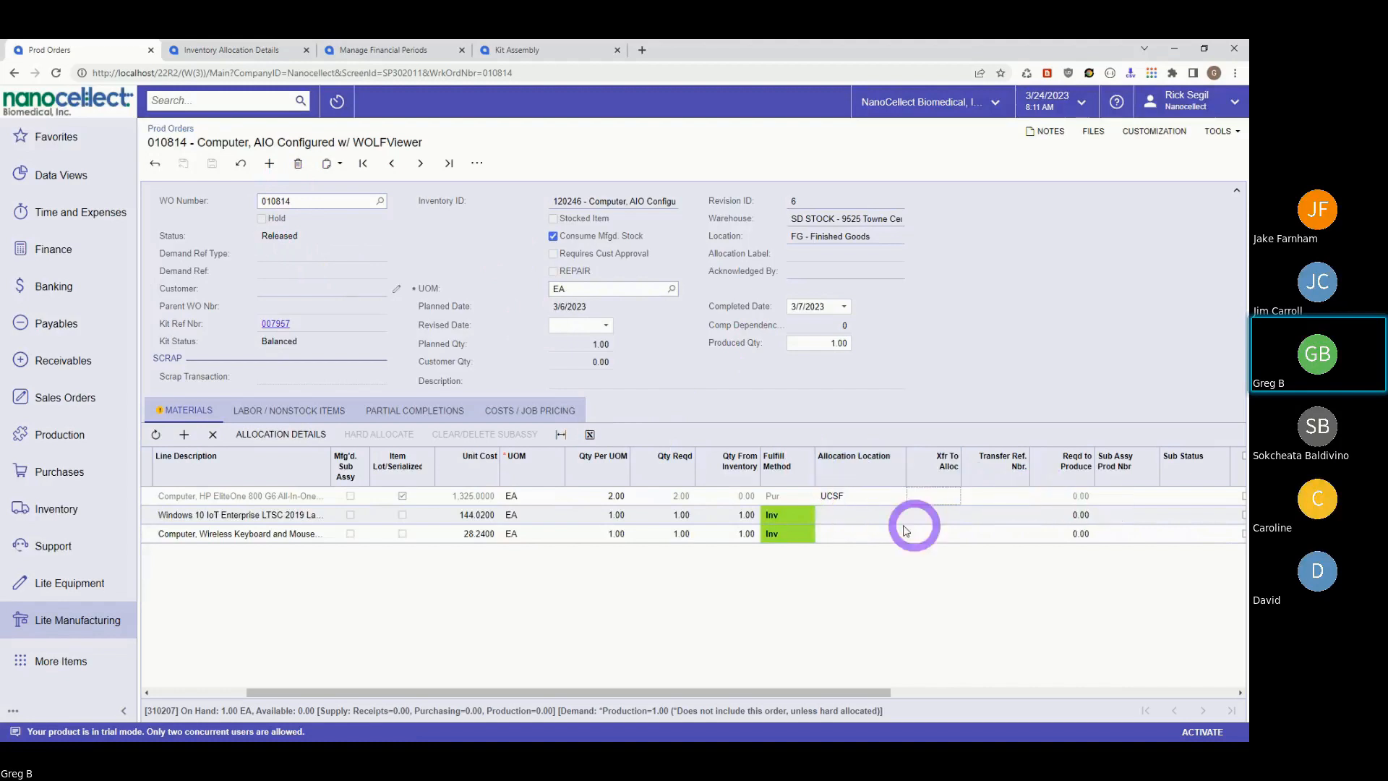
{"action": "left_click_drag", "start_coordinate": [279, 692], "coordinate": [144, 702]}
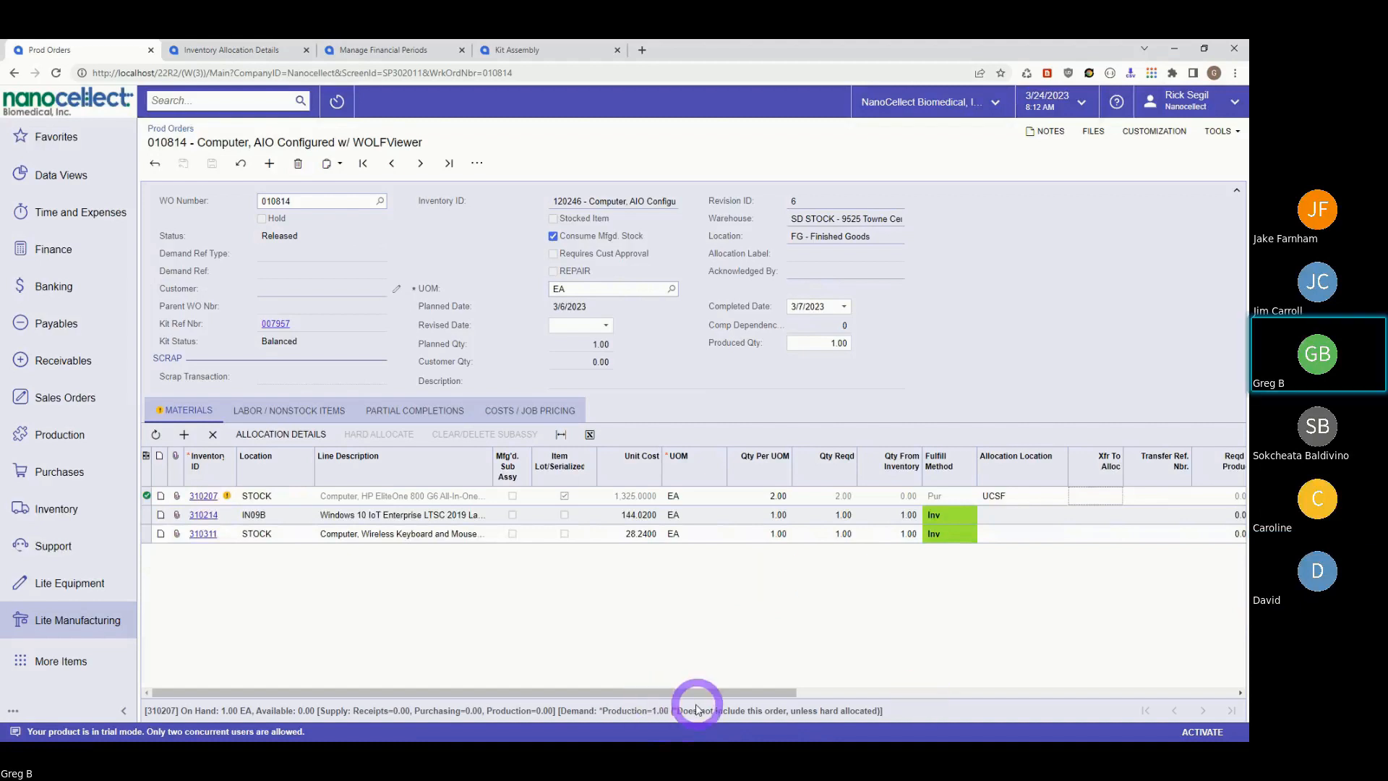
{"action": "left_click_drag", "start_coordinate": [676, 694], "coordinate": [1070, 716]}
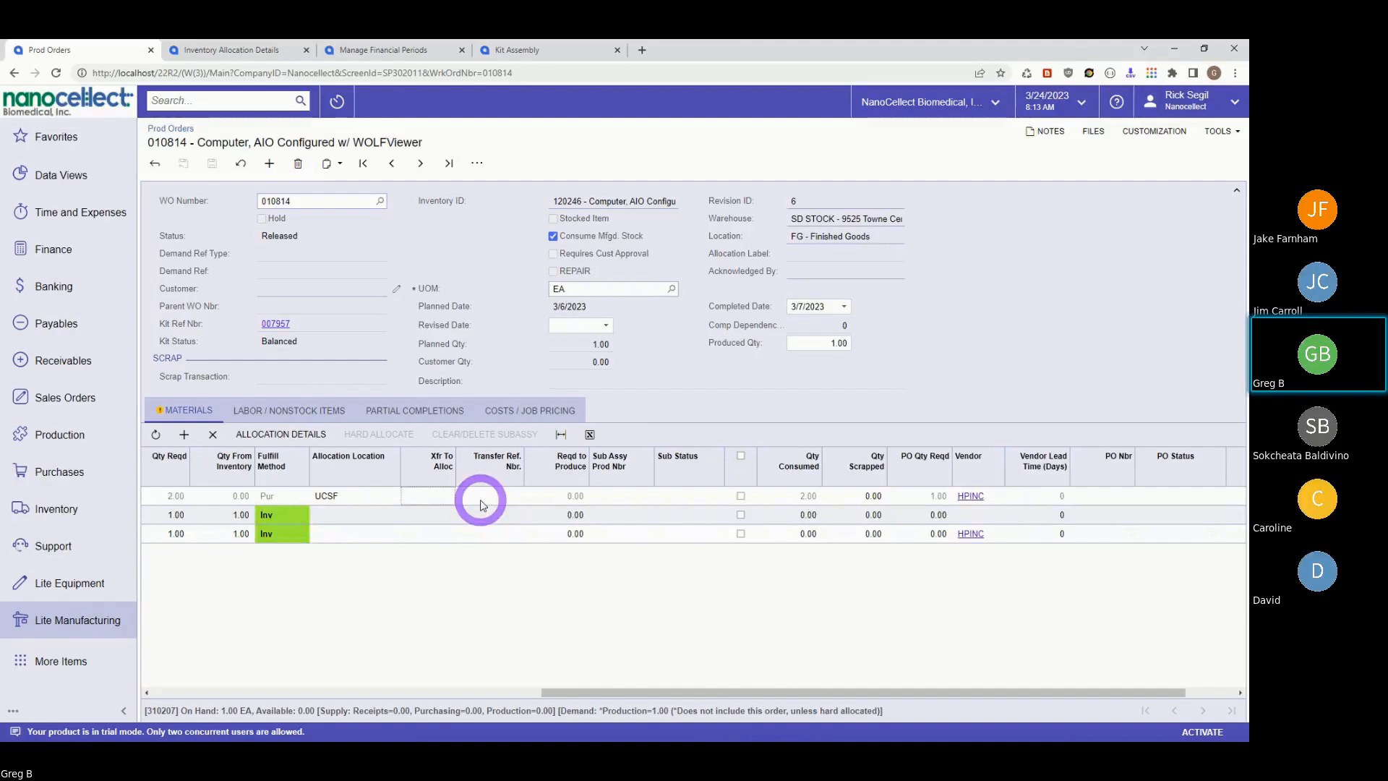
{"action": "left_click_drag", "start_coordinate": [878, 693], "coordinate": [188, 701]}
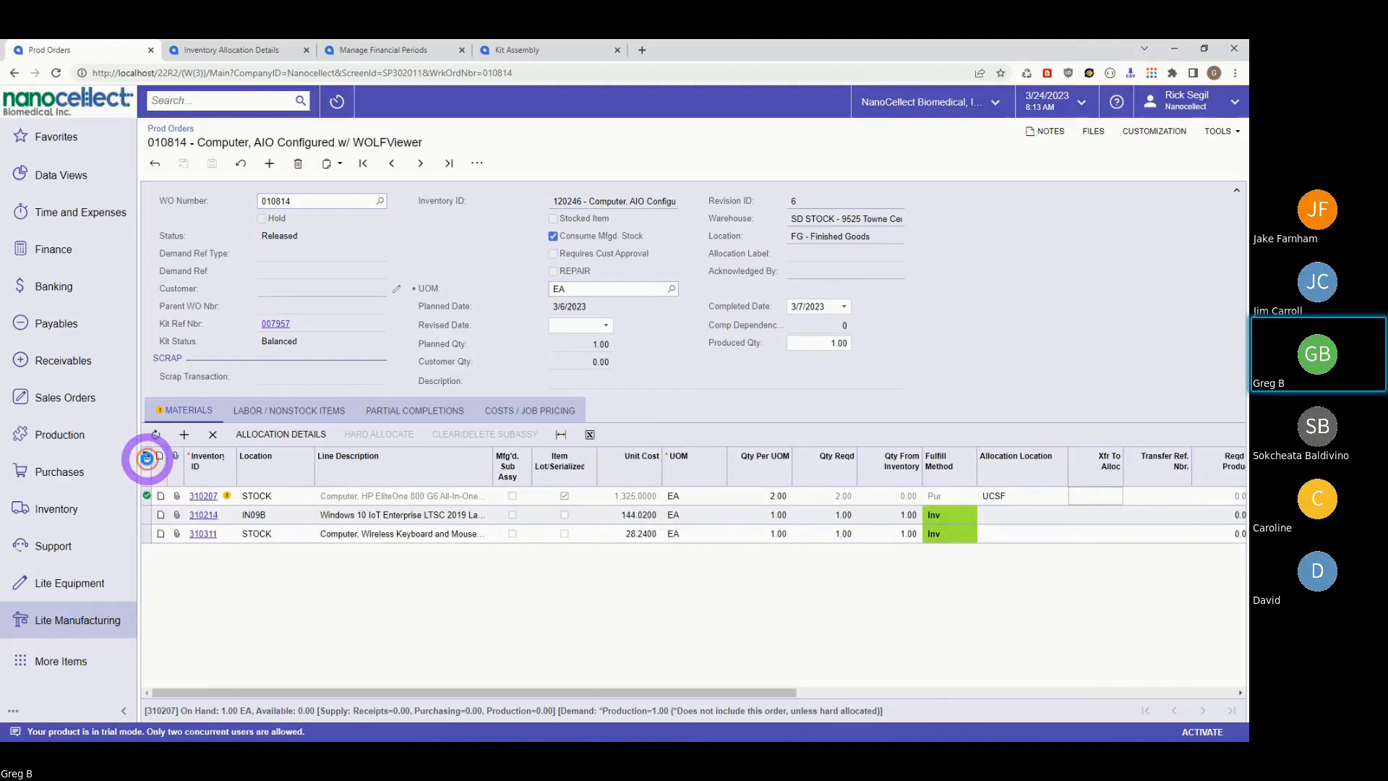
- Open and cancel the Materials grid Column Configuration, then go to Lite Manufacturing and the Excel feature list
{"action": "left_click", "coordinate": [146, 455]}
{"action": "left_click", "coordinate": [579, 345]}
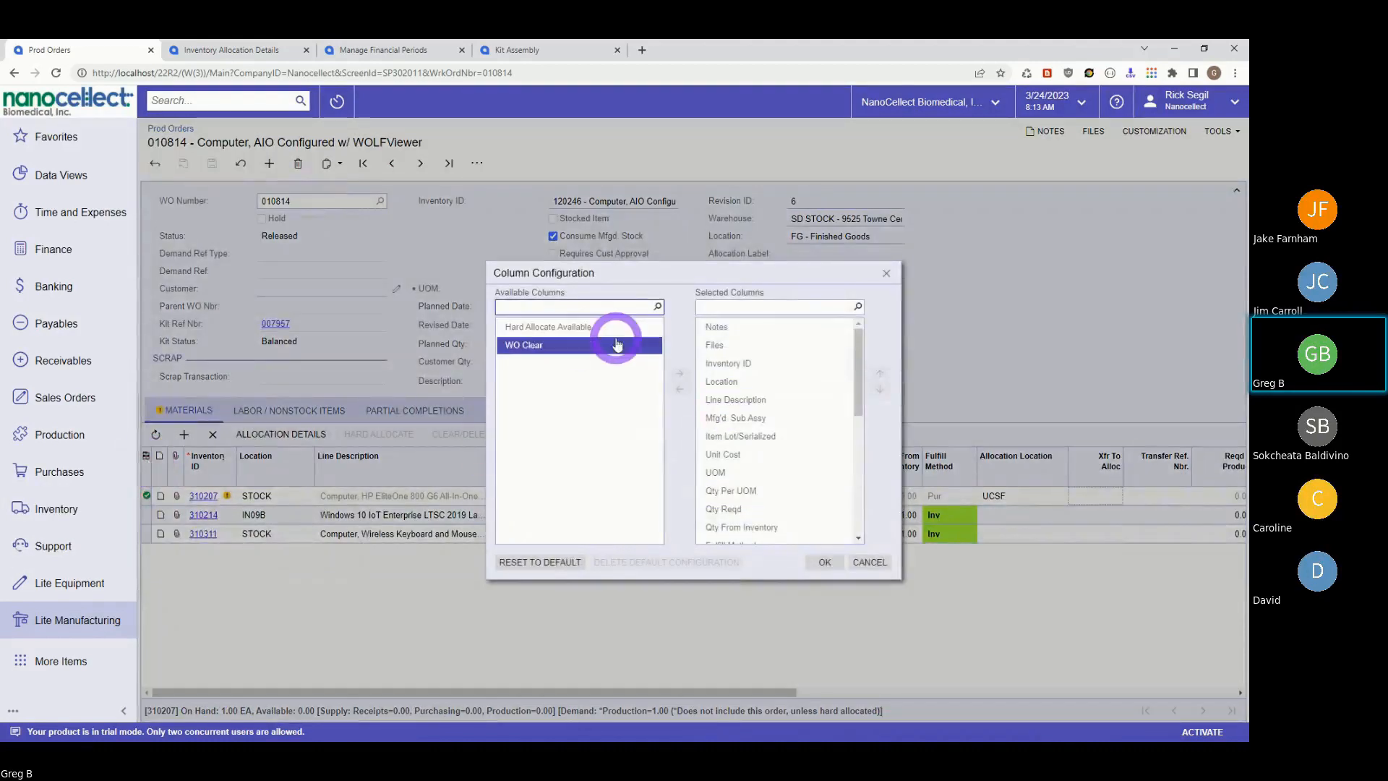
{"action": "left_click_drag", "start_coordinate": [859, 366], "coordinate": [846, 405]}
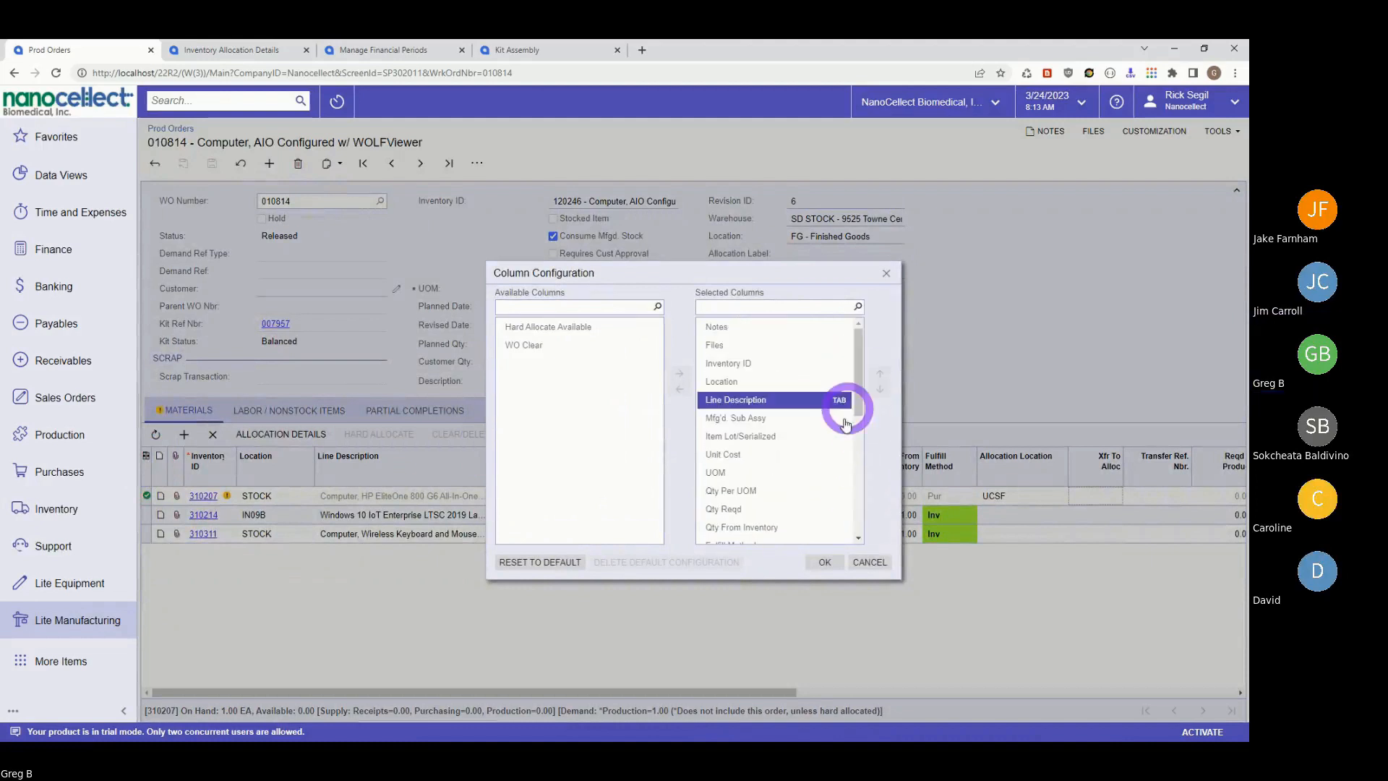
{"action": "left_click", "coordinate": [867, 562]}
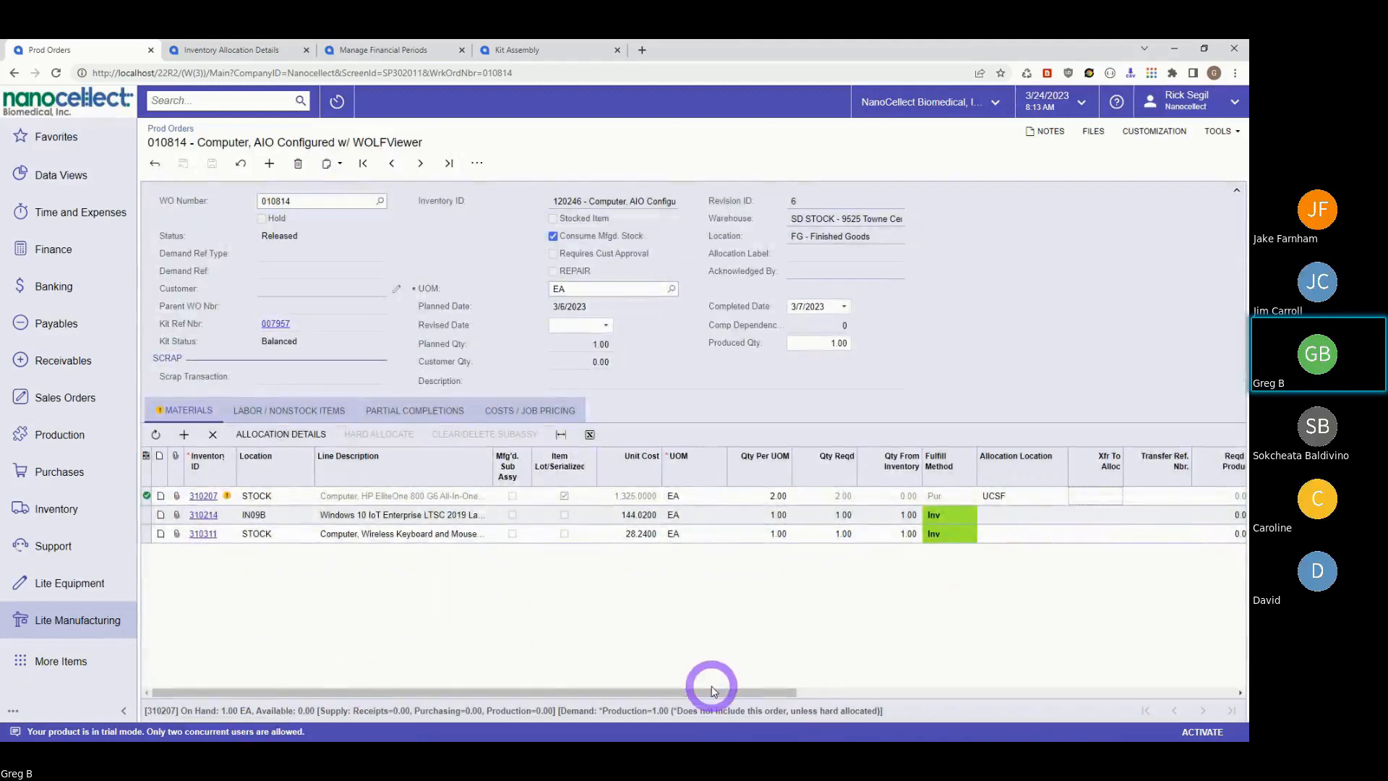
{"action": "left_click_drag", "start_coordinate": [708, 687], "coordinate": [793, 692]}
{"action": "left_click_drag", "start_coordinate": [921, 719], "coordinate": [448, 652]}
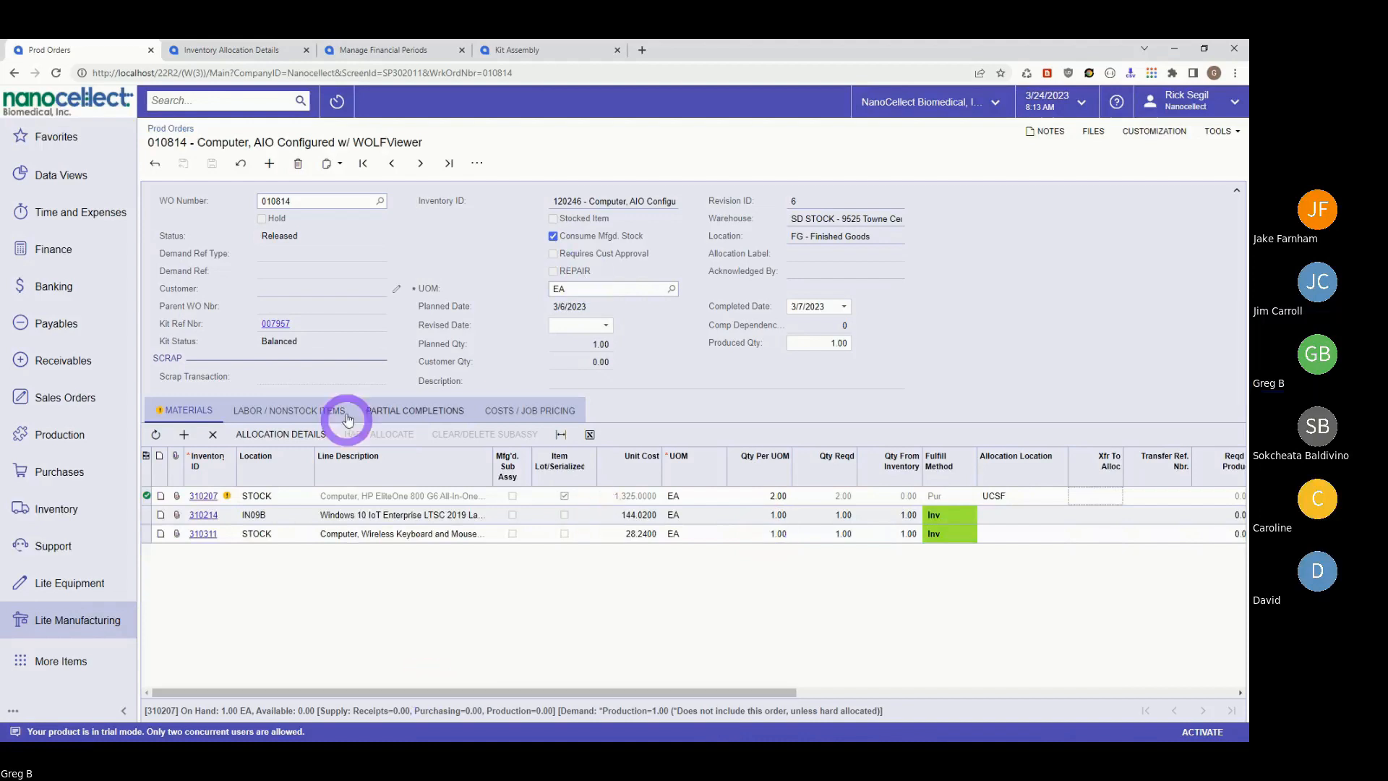
{"action": "left_click", "coordinate": [67, 625]}
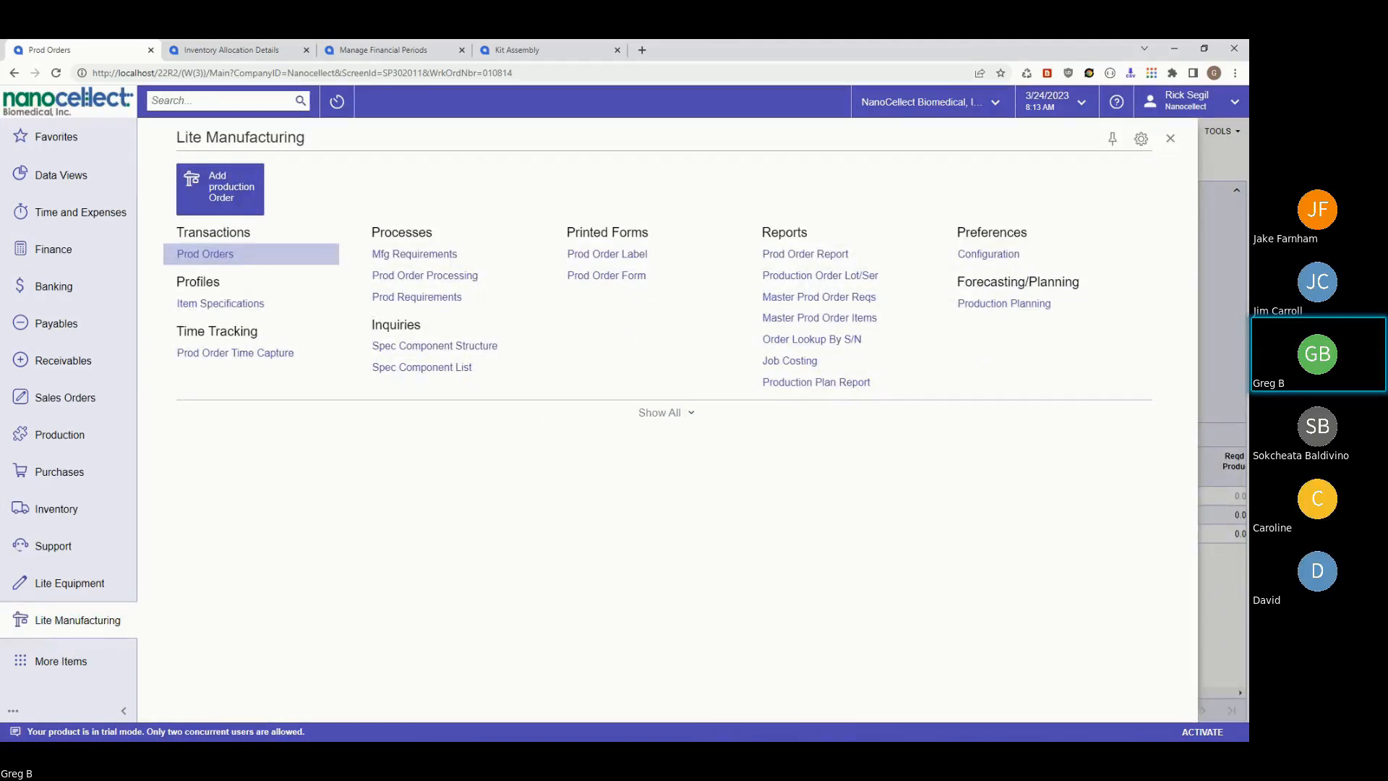
{"action": "key", "text": "alt+Tab"}
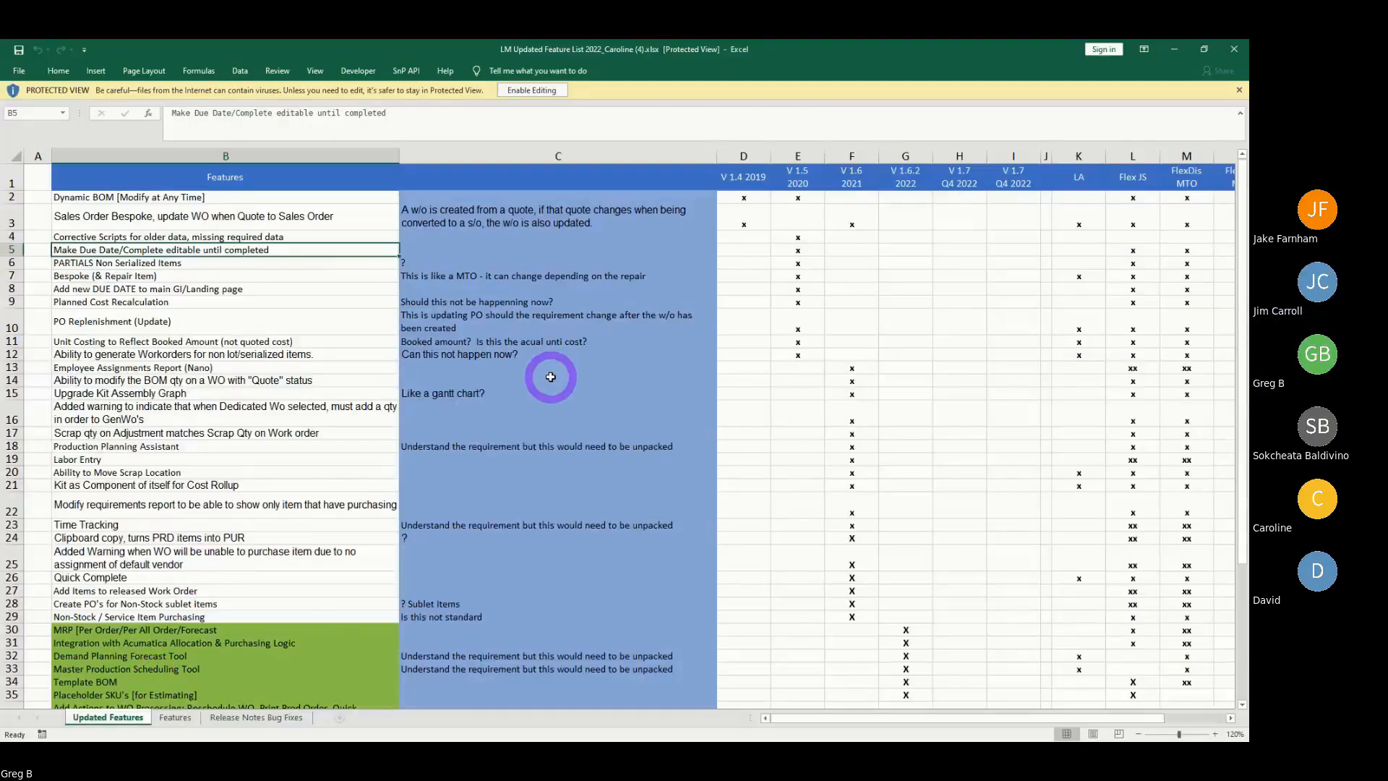
- Scroll the Updated Features sheet to review the comments in C40 and C28, then minimize Excel
{"action": "scroll", "coordinate": [551, 377], "scroll_direction": "down", "scroll_amount": 3}
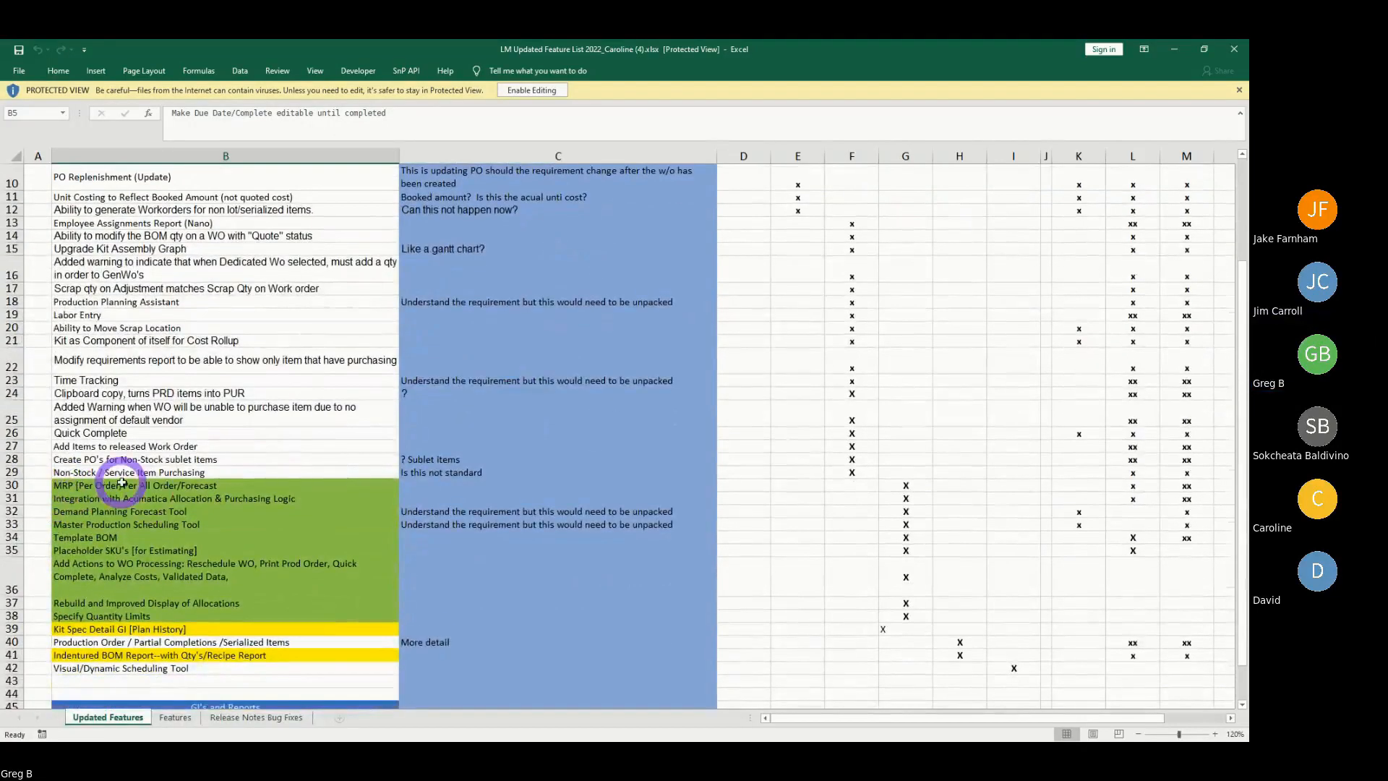
{"action": "scroll", "coordinate": [611, 530], "scroll_direction": "down", "scroll_amount": 1}
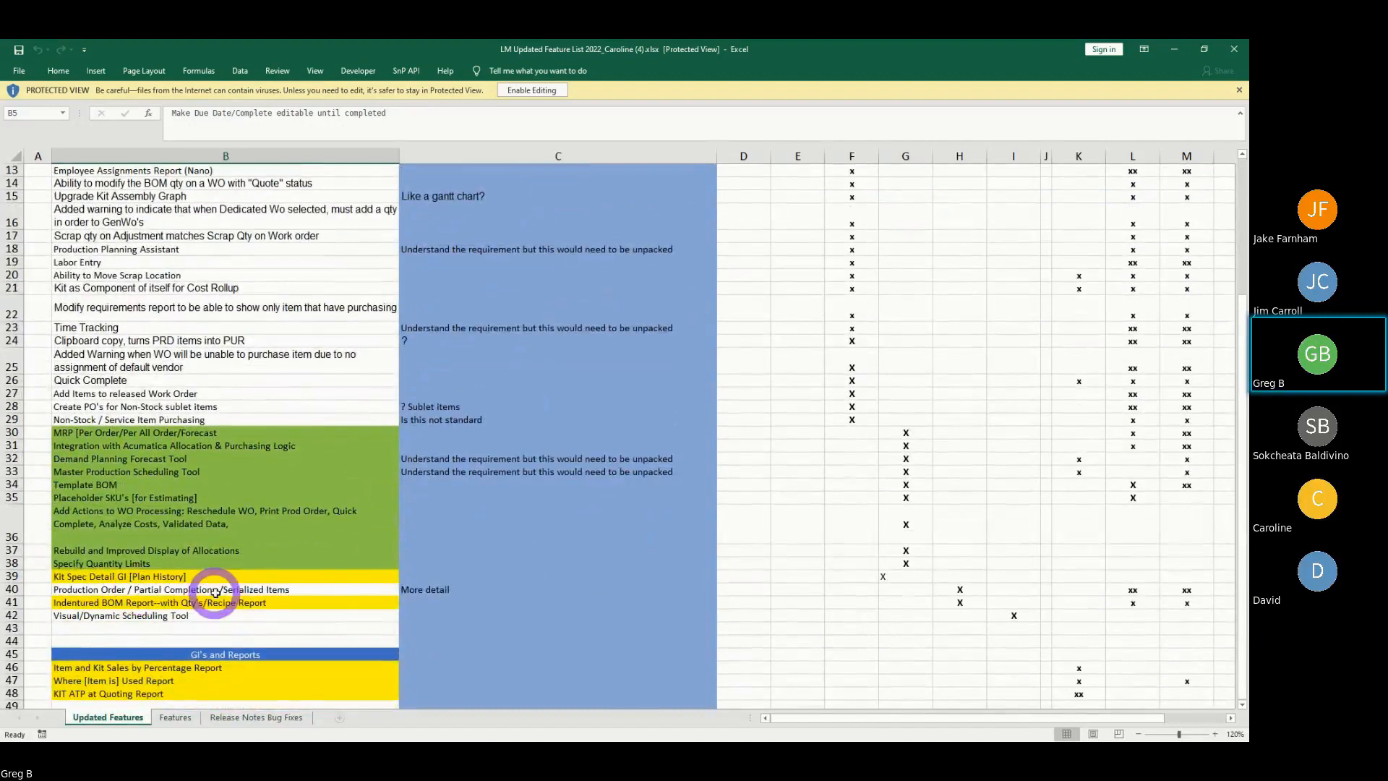
{"action": "left_click", "coordinate": [433, 587]}
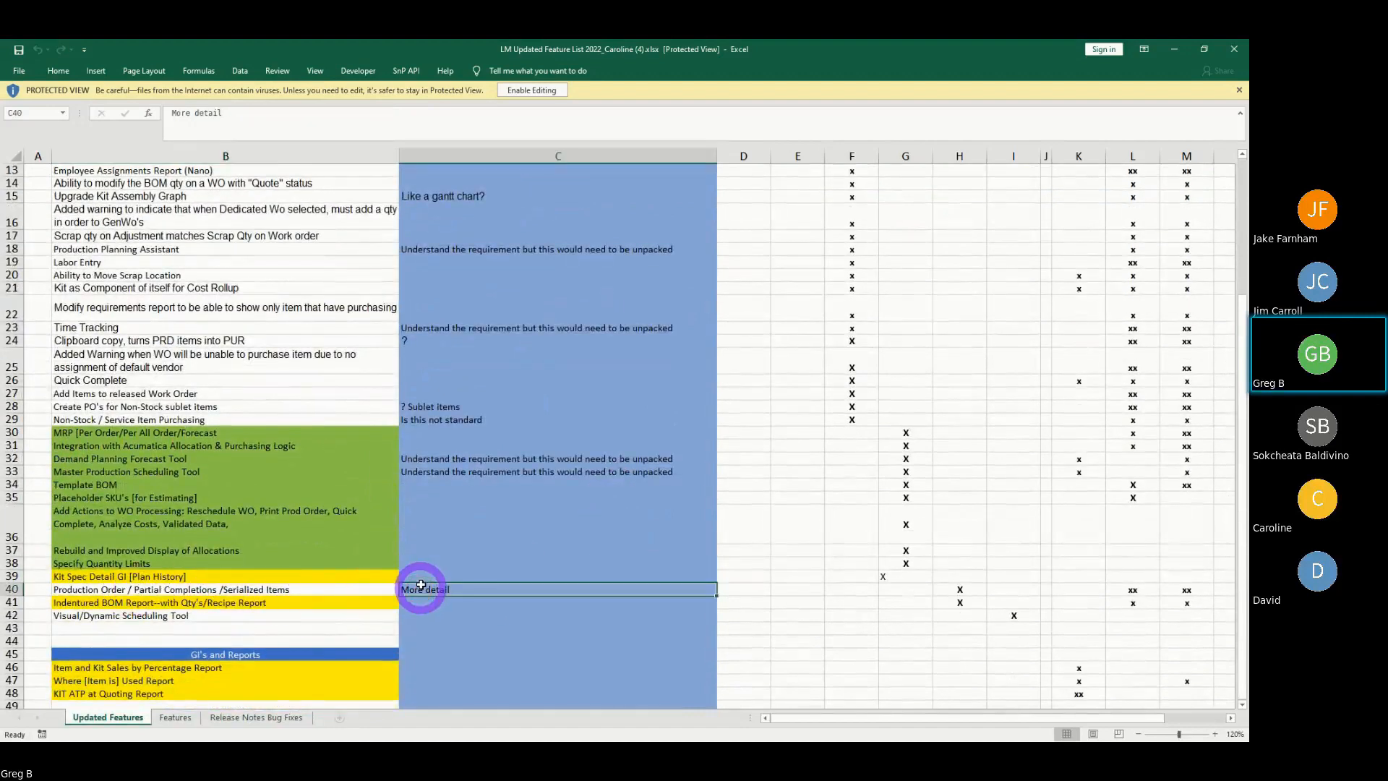
{"action": "left_click", "coordinate": [431, 409]}
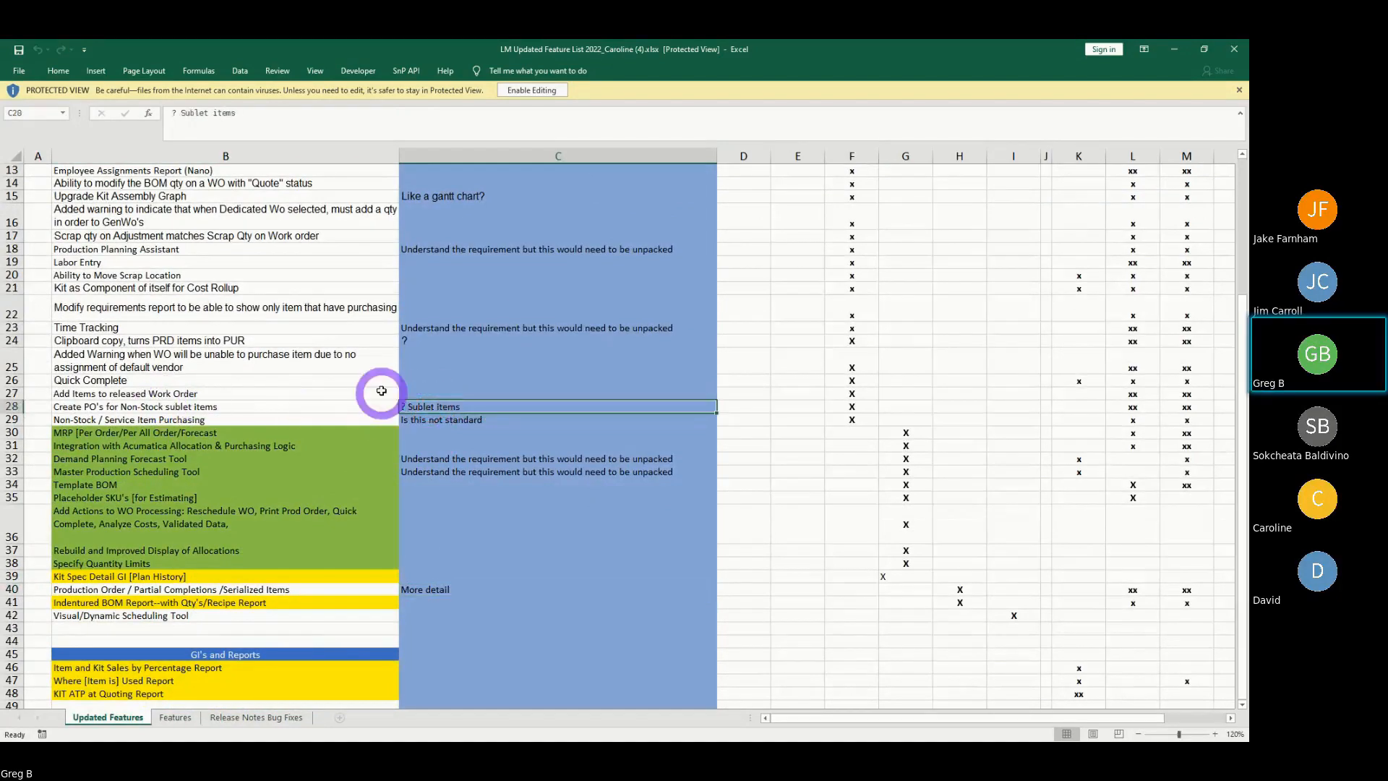
{"action": "left_click", "coordinate": [1174, 52]}
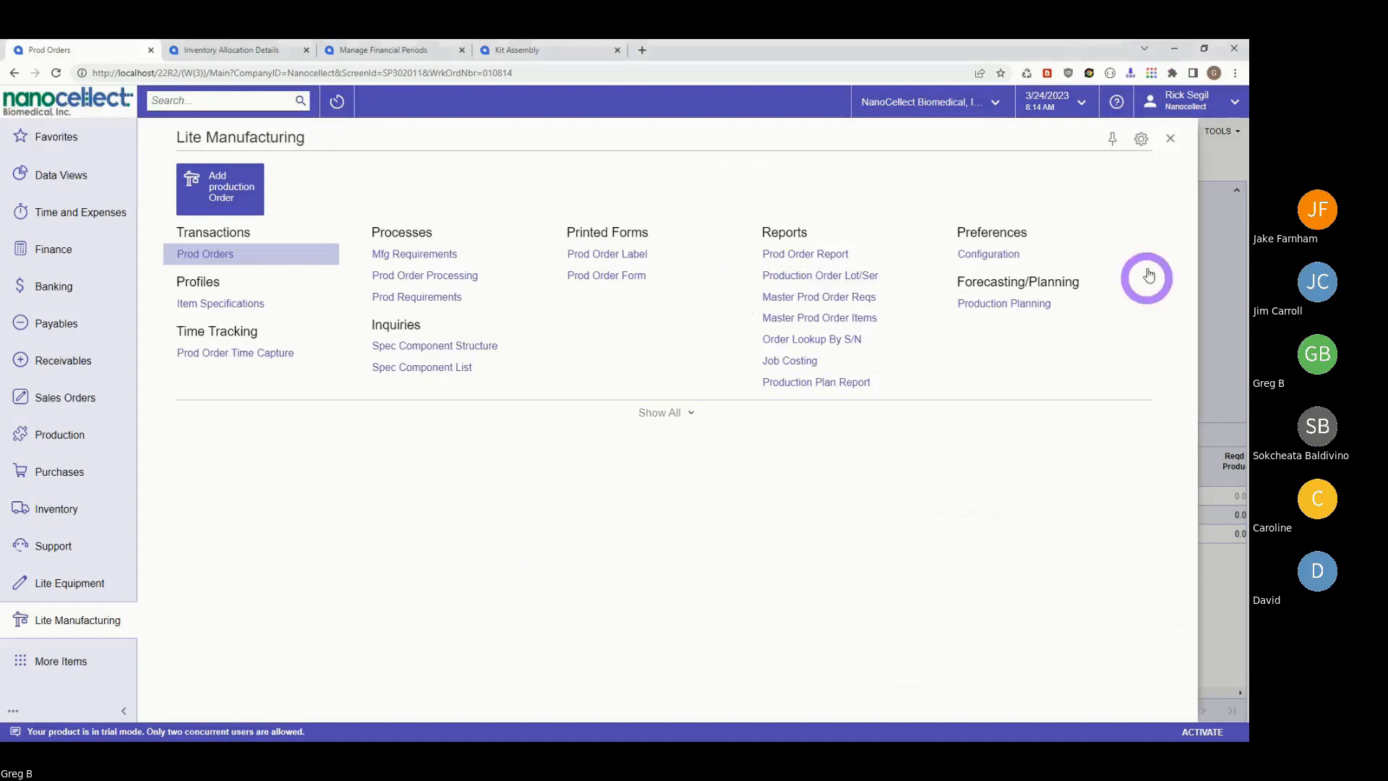
- Close the Lite Manufacturing workspace and open the Sales Orders entry screen
{"action": "left_click", "coordinate": [1220, 350]}
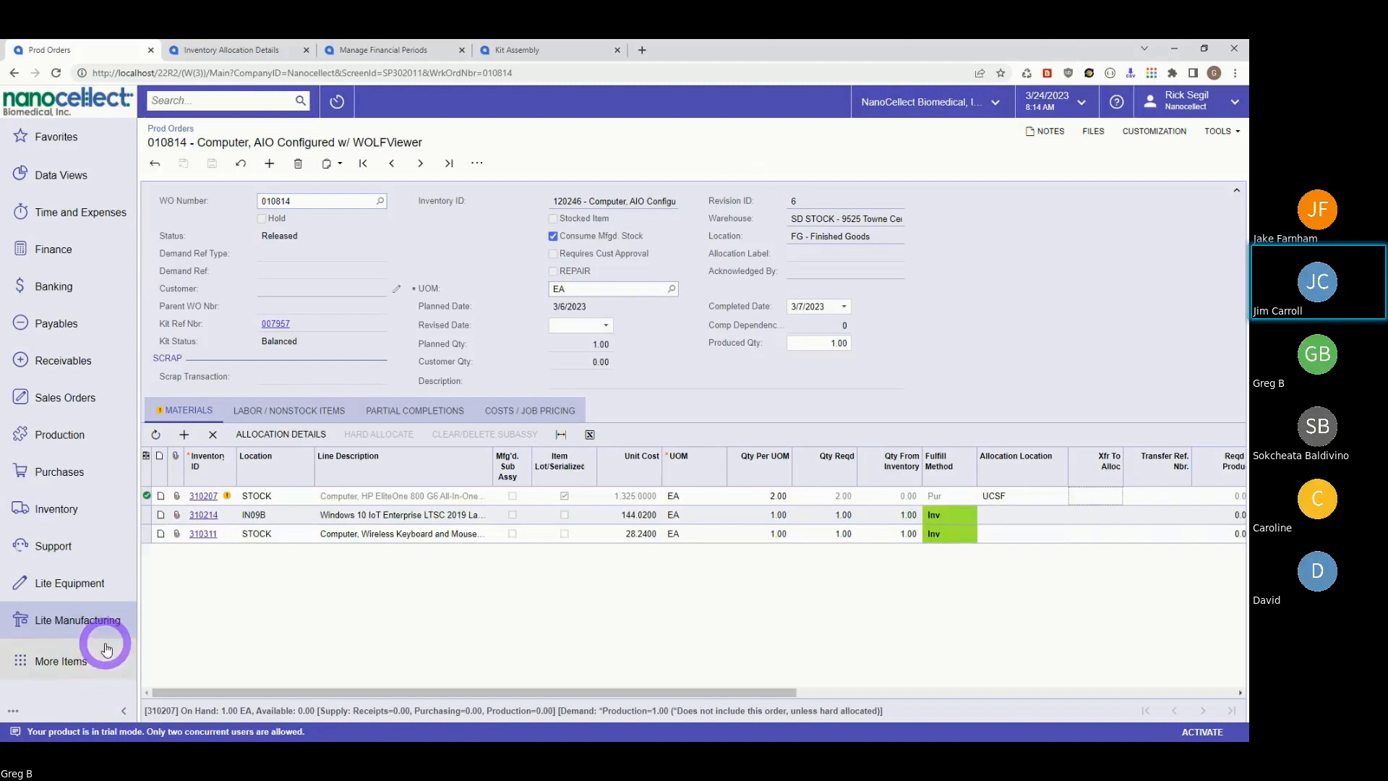
{"action": "left_click", "coordinate": [55, 400]}
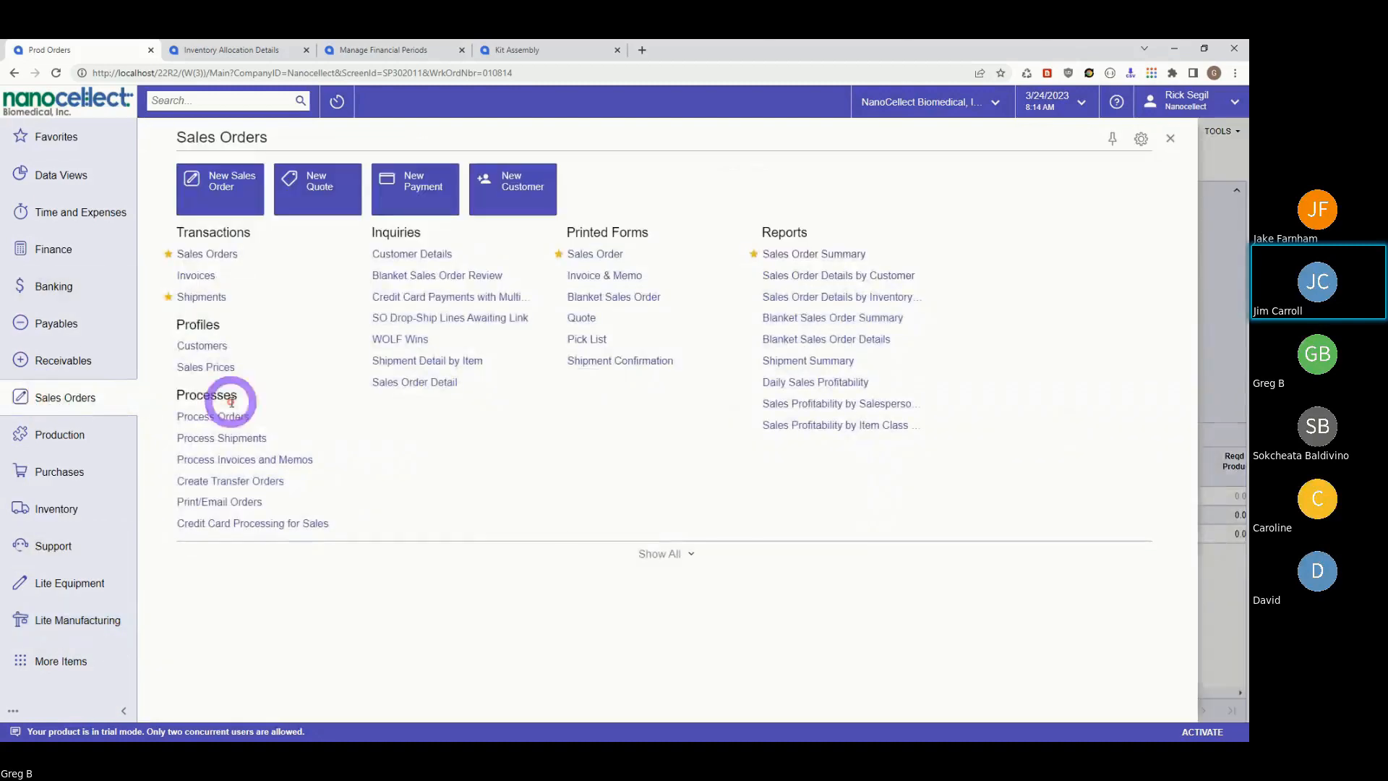
{"action": "left_click", "coordinate": [218, 259]}
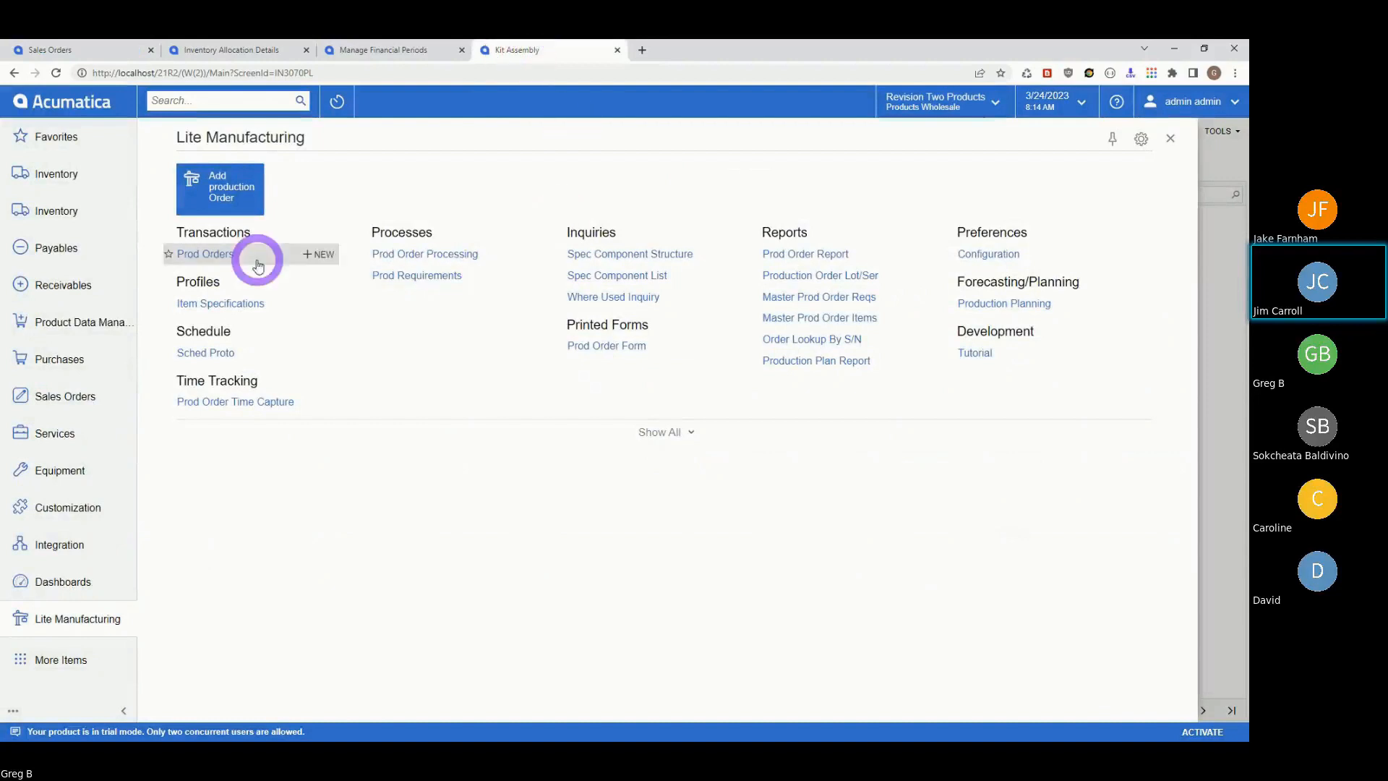
- Open Prod Orders and sign back in with the admin username and account password
{"action": "left_click", "coordinate": [216, 260]}
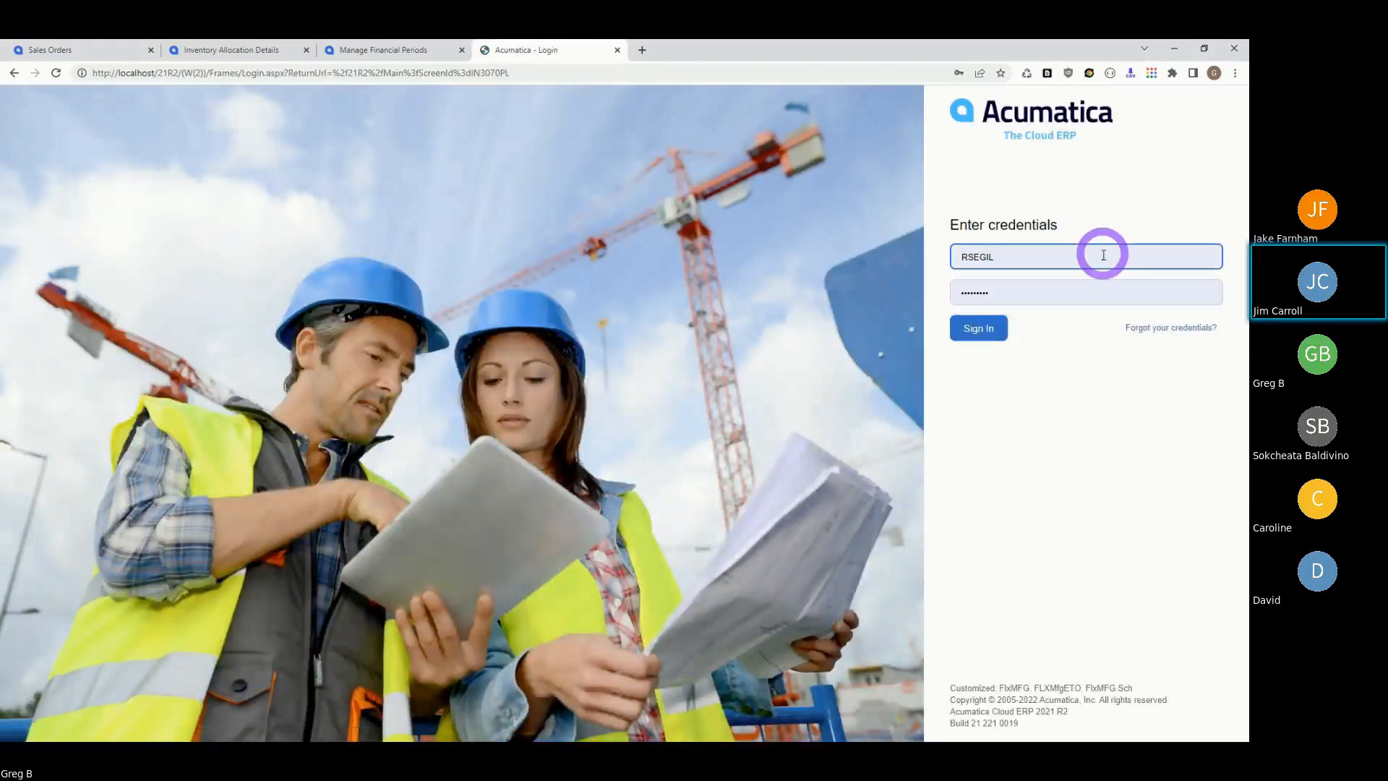
{"action": "left_click", "coordinate": [994, 257]}
{"action": "type", "text": "admin"}
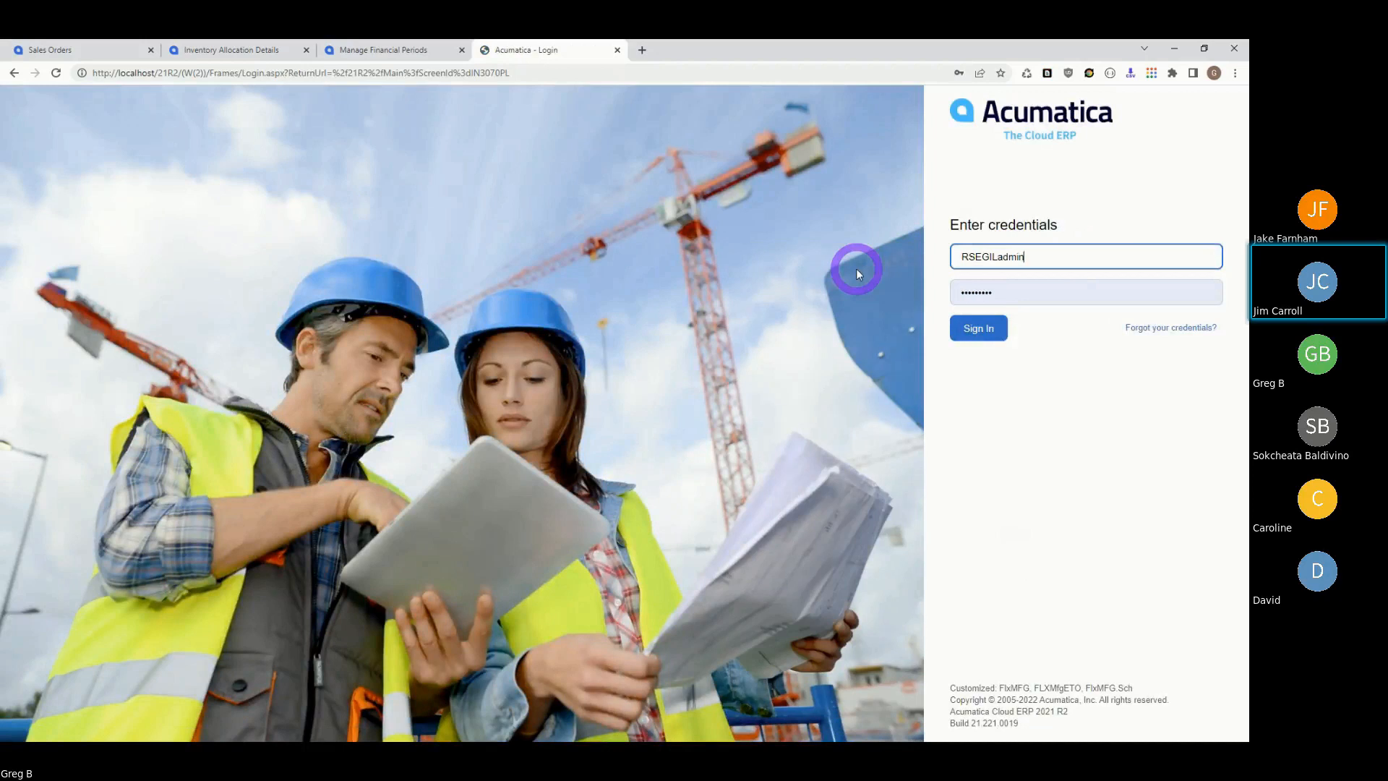
{"action": "key", "text": "Tab"}
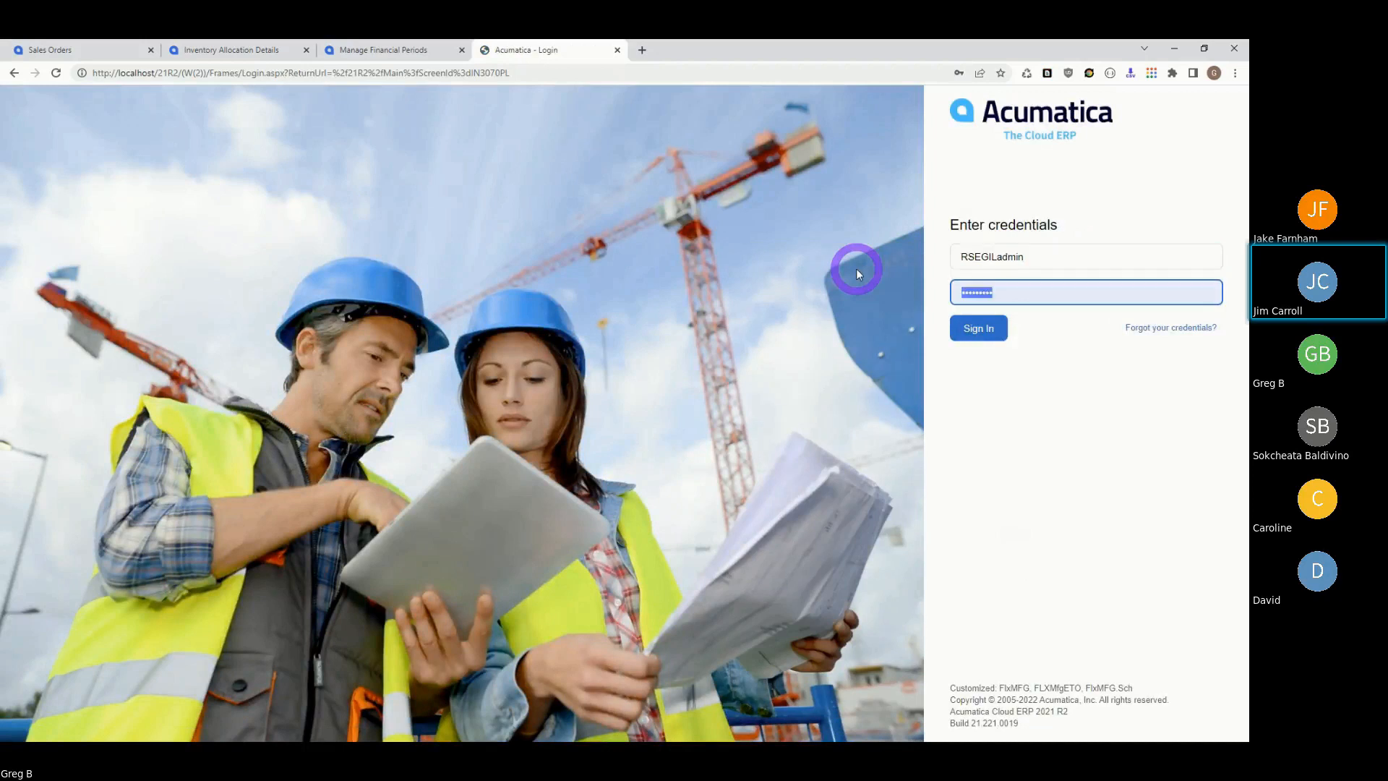
{"action": "left_click", "coordinate": [1034, 258]}
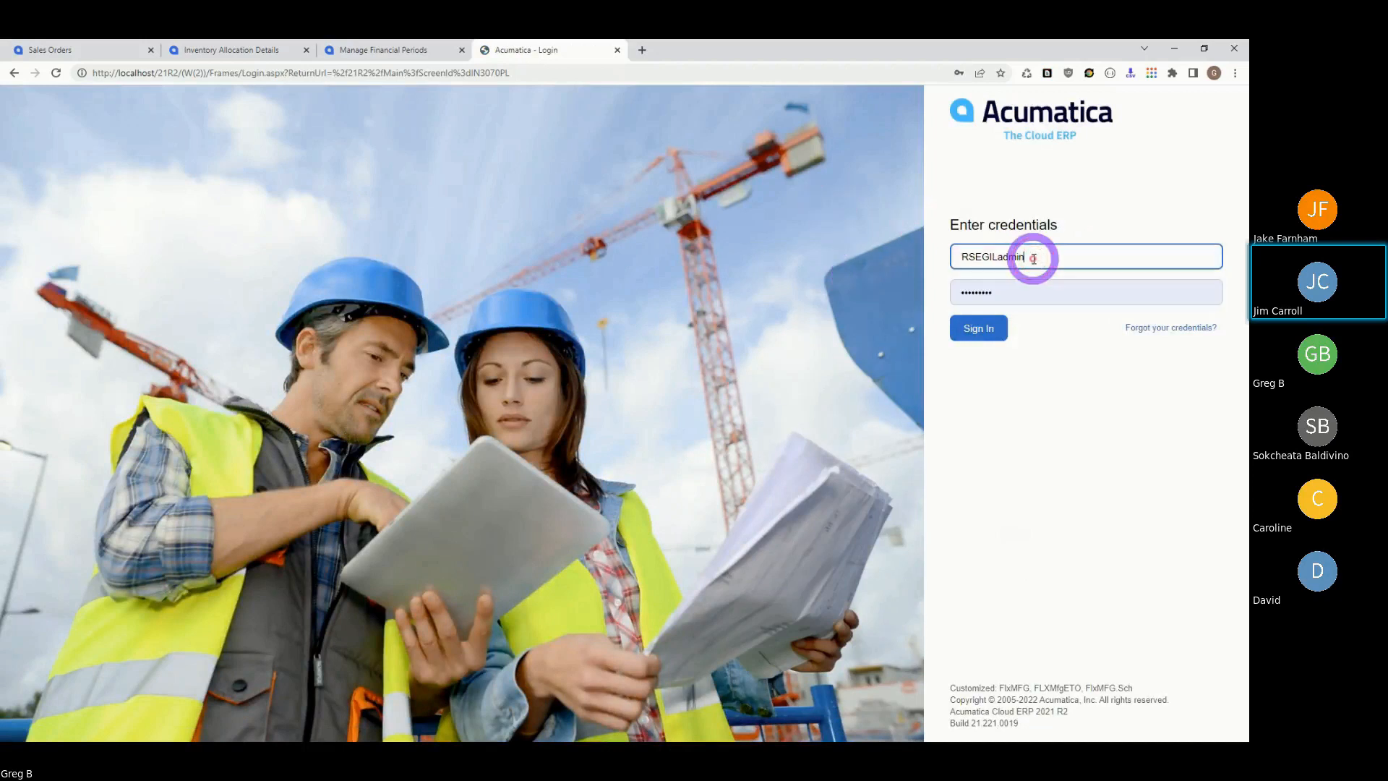
{"action": "left_click_drag", "start_coordinate": [1034, 258], "coordinate": [928, 277]}
{"action": "type", "text": "admin"}
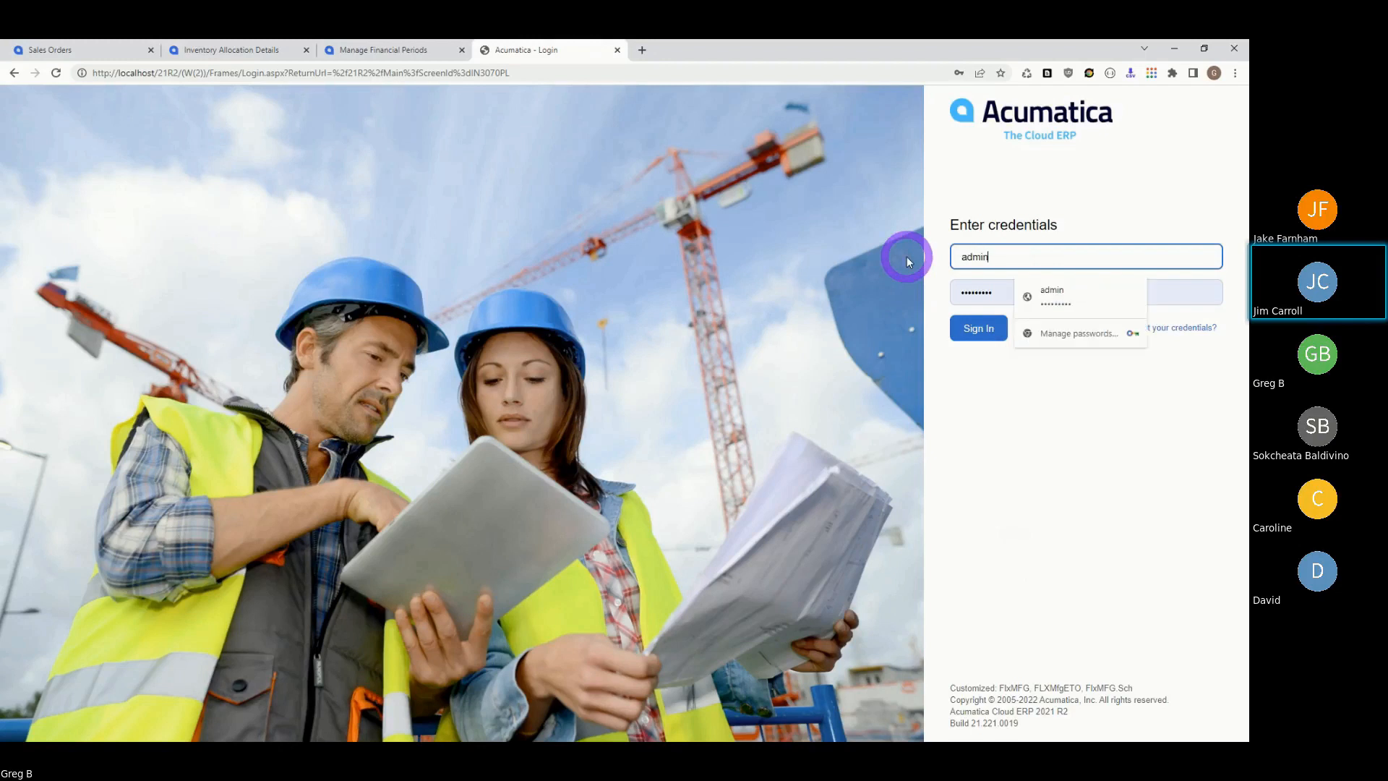
{"action": "key", "text": "Tab"}
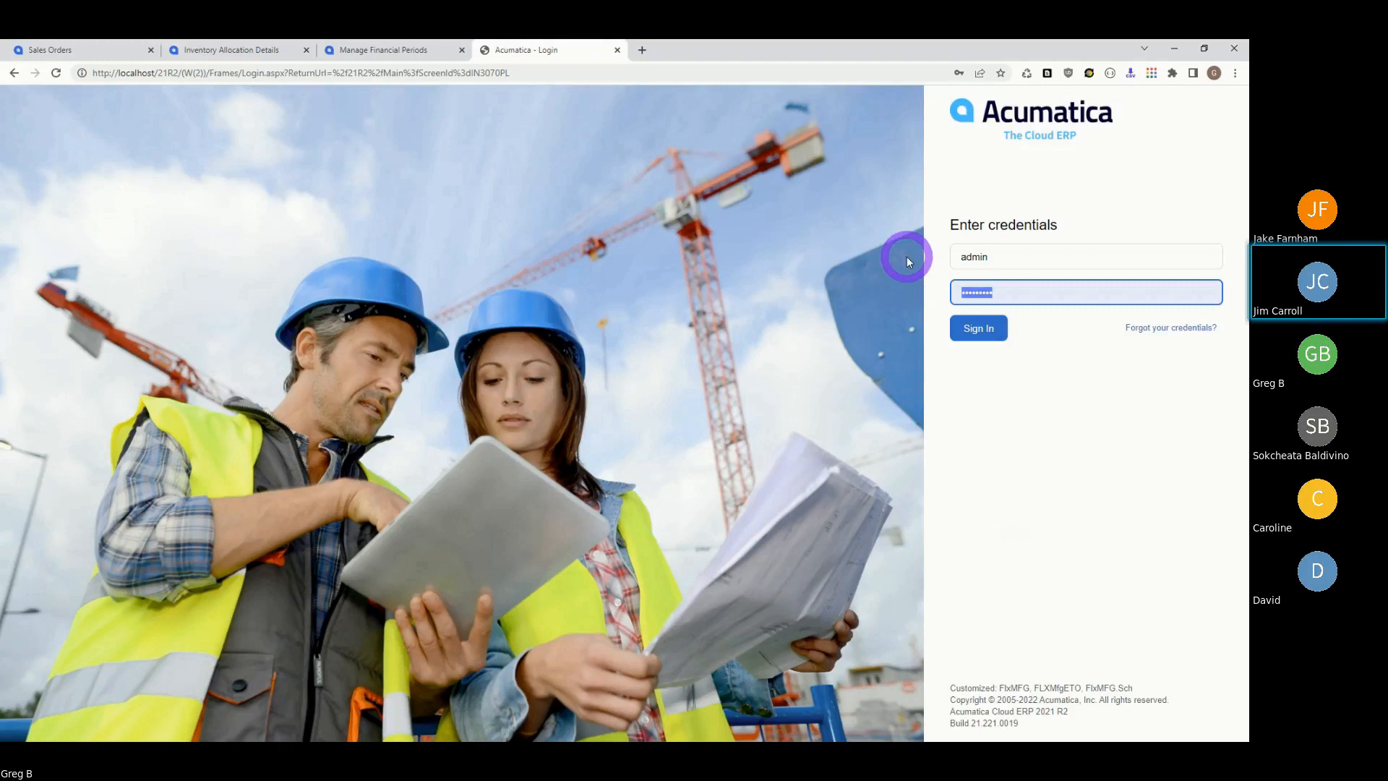
{"action": "type", "text": "••••••"}
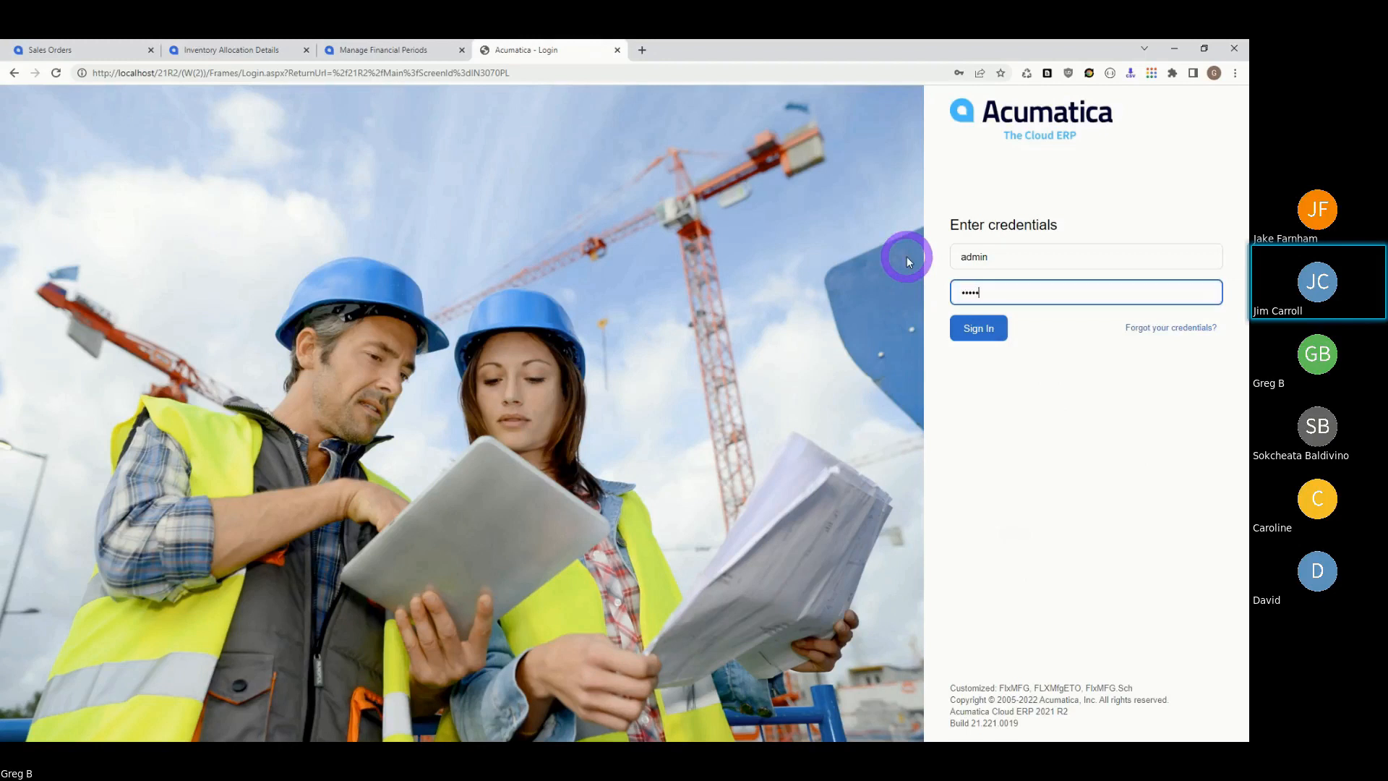
{"action": "type", "text": "•••"}
{"action": "left_click", "coordinate": [975, 329]}
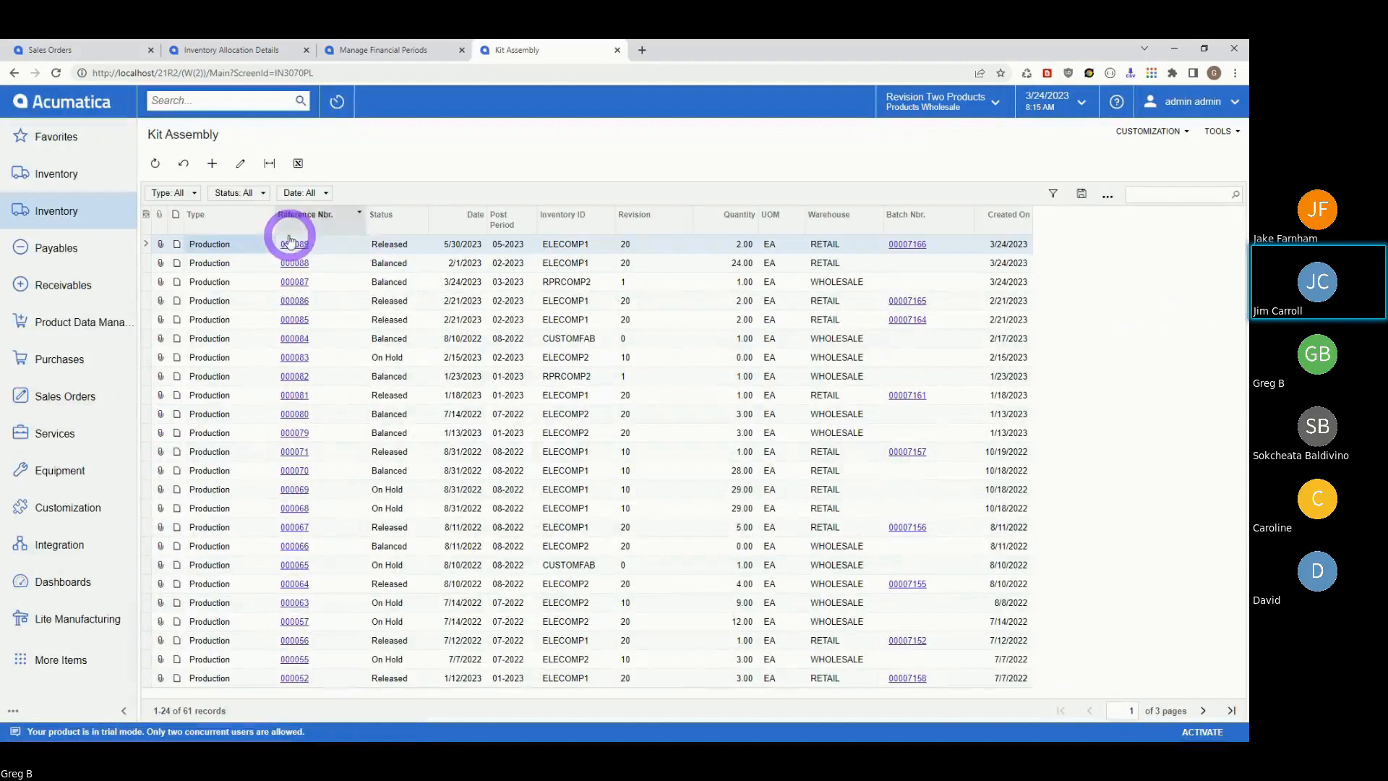
- Open kit assembly 000089, then bring up the Sales Orders list
{"action": "left_click", "coordinate": [292, 246]}
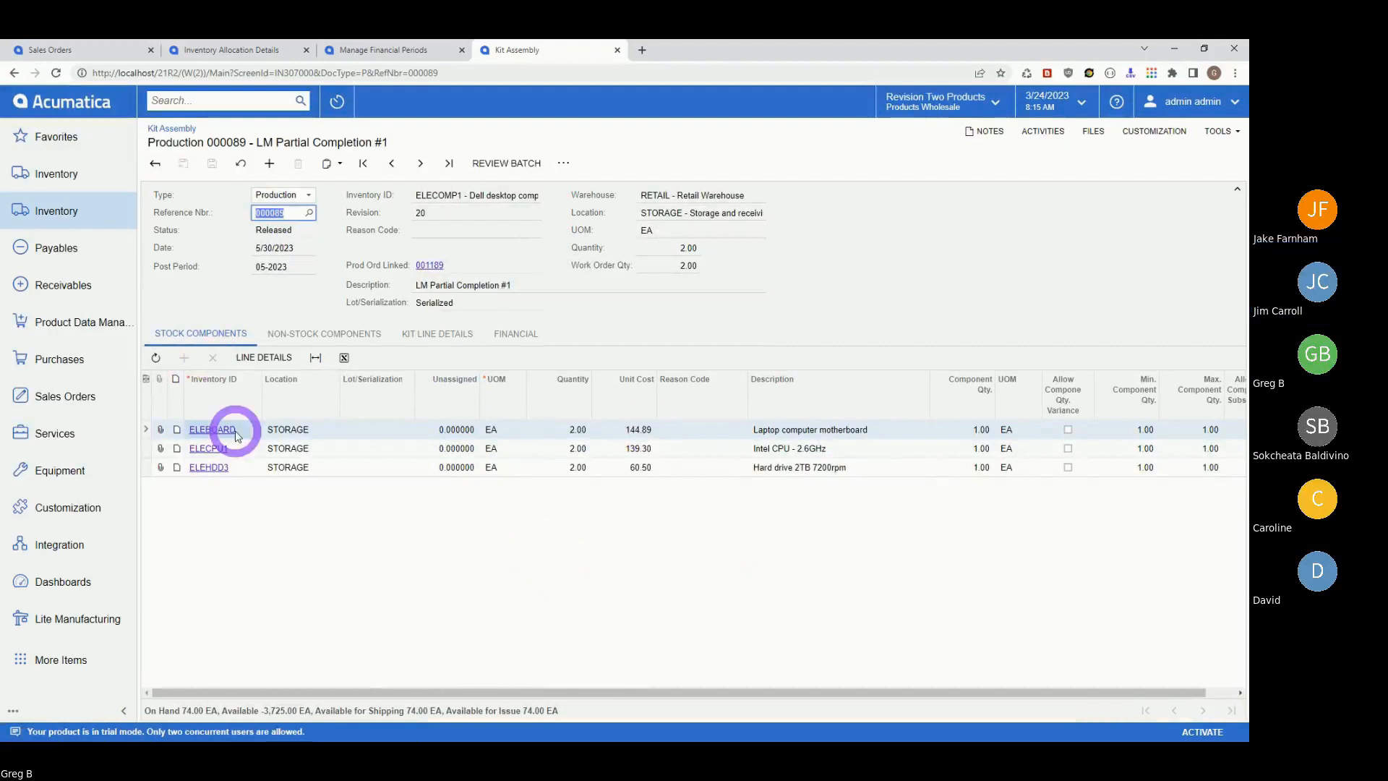
{"action": "left_click", "coordinate": [64, 396]}
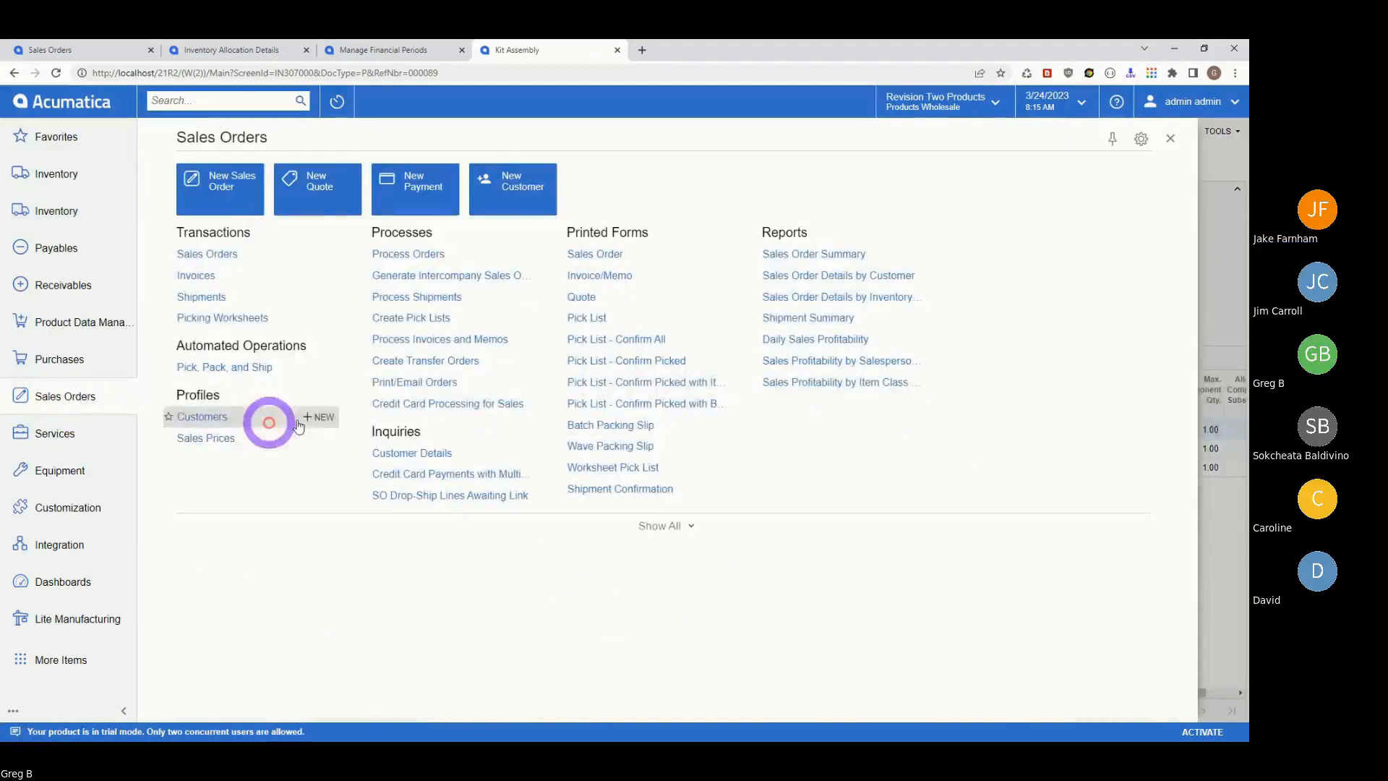
{"action": "left_click", "coordinate": [208, 253]}
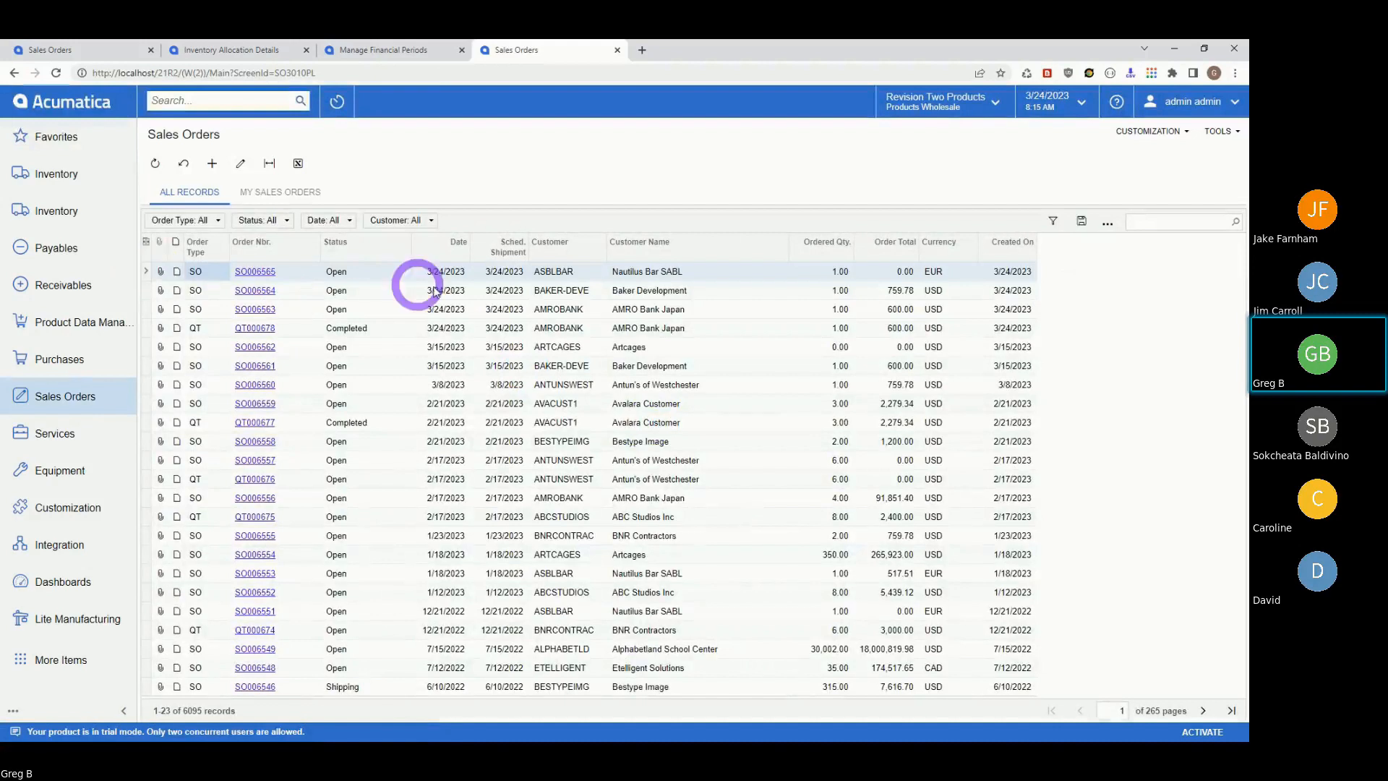
- Open sales order SO006565, delete its CUSTOMFAB line and save
{"action": "left_click", "coordinate": [258, 270]}
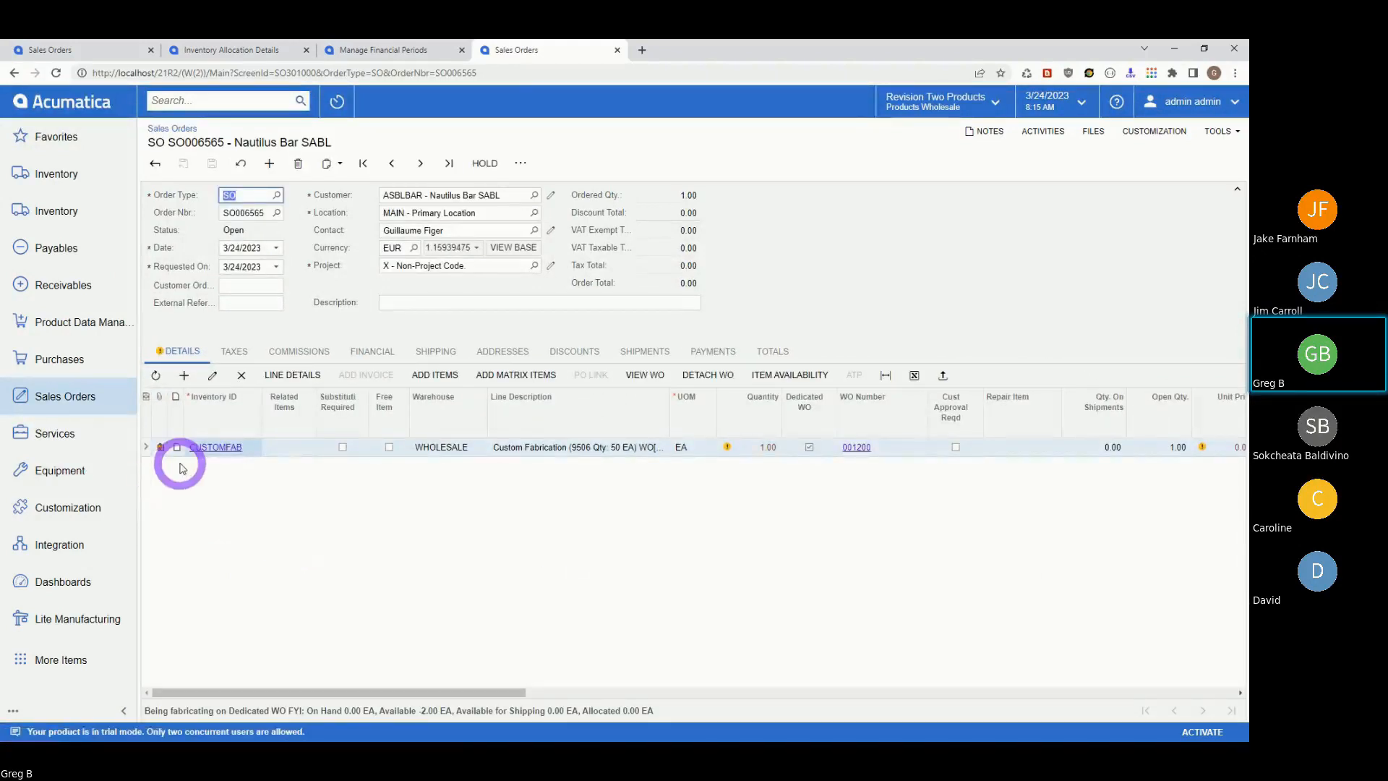
{"action": "left_click", "coordinate": [240, 376]}
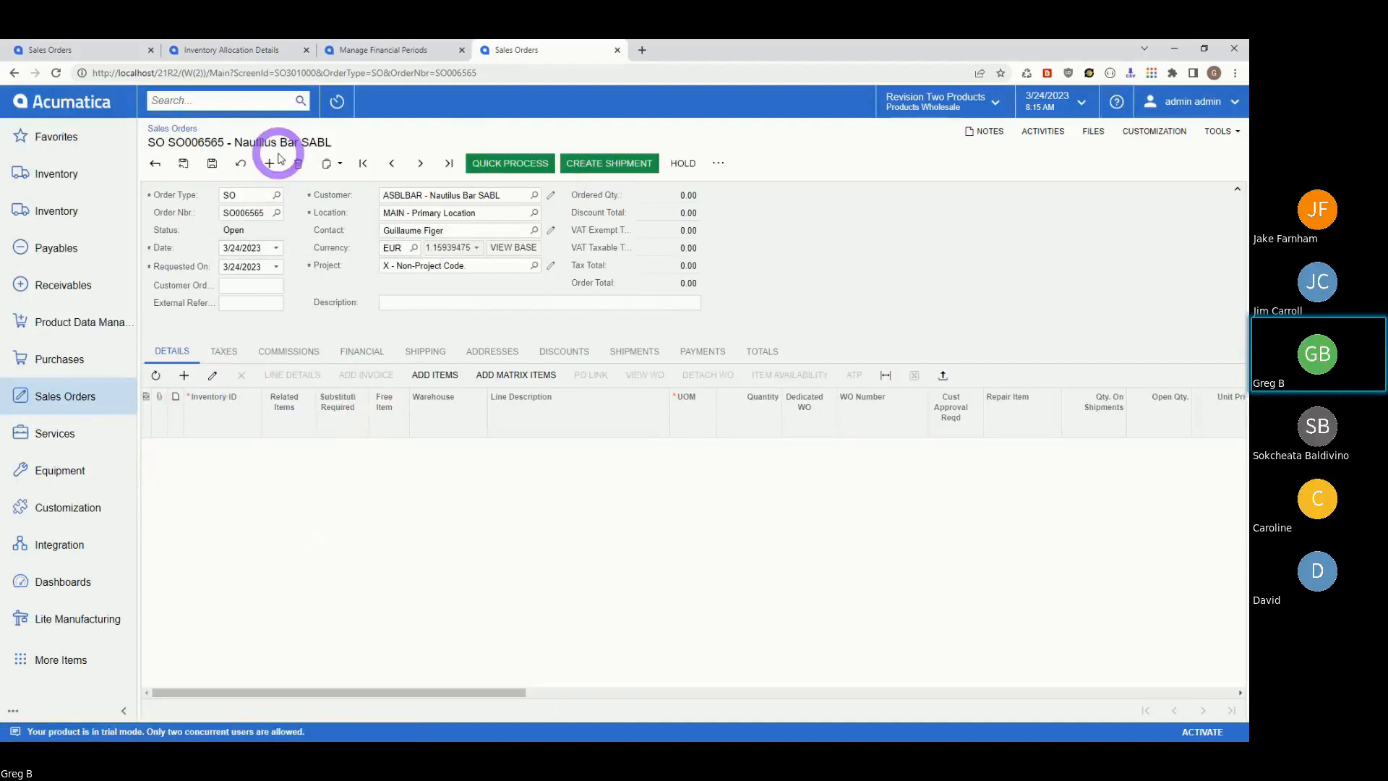
{"action": "left_click", "coordinate": [214, 160]}
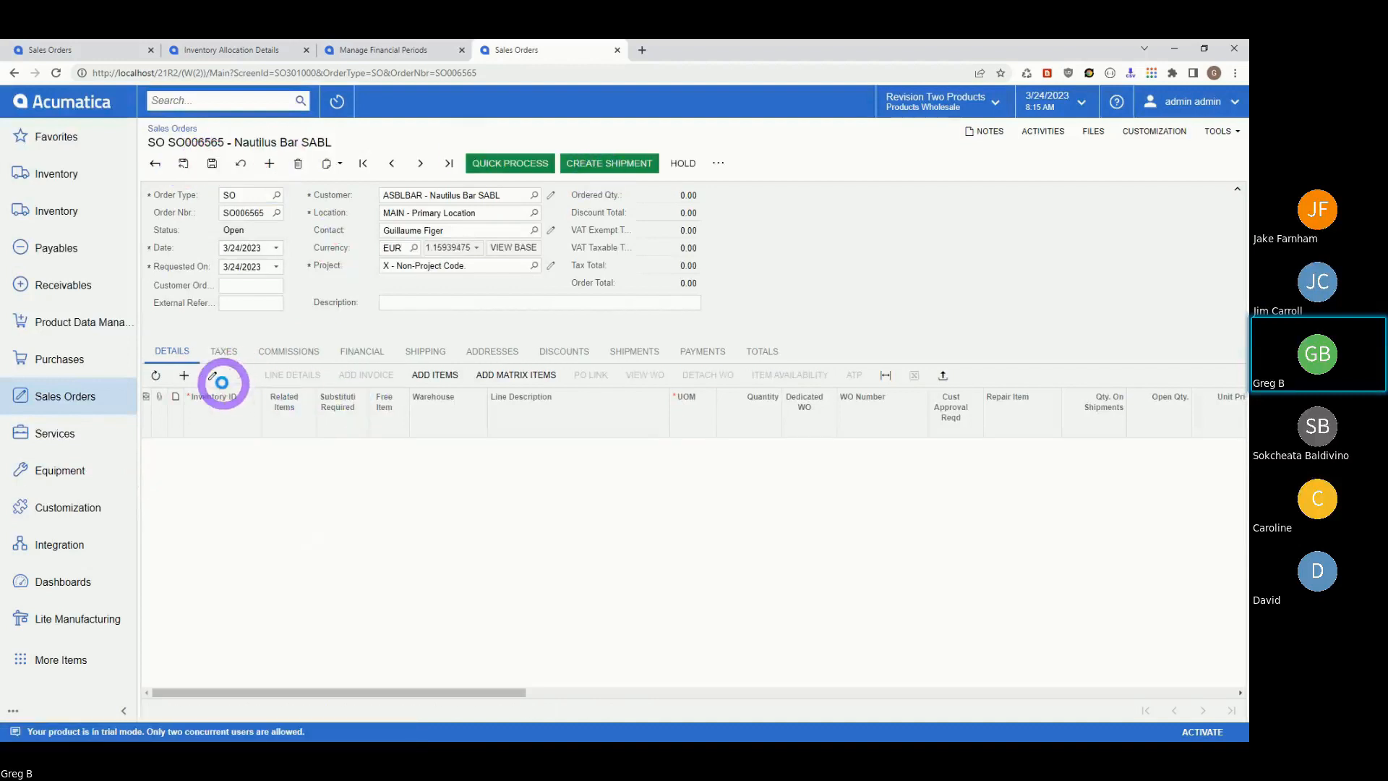
- Add an ELECOMP2 line with quantity 222 and save the order
{"action": "left_click", "coordinate": [185, 376]}
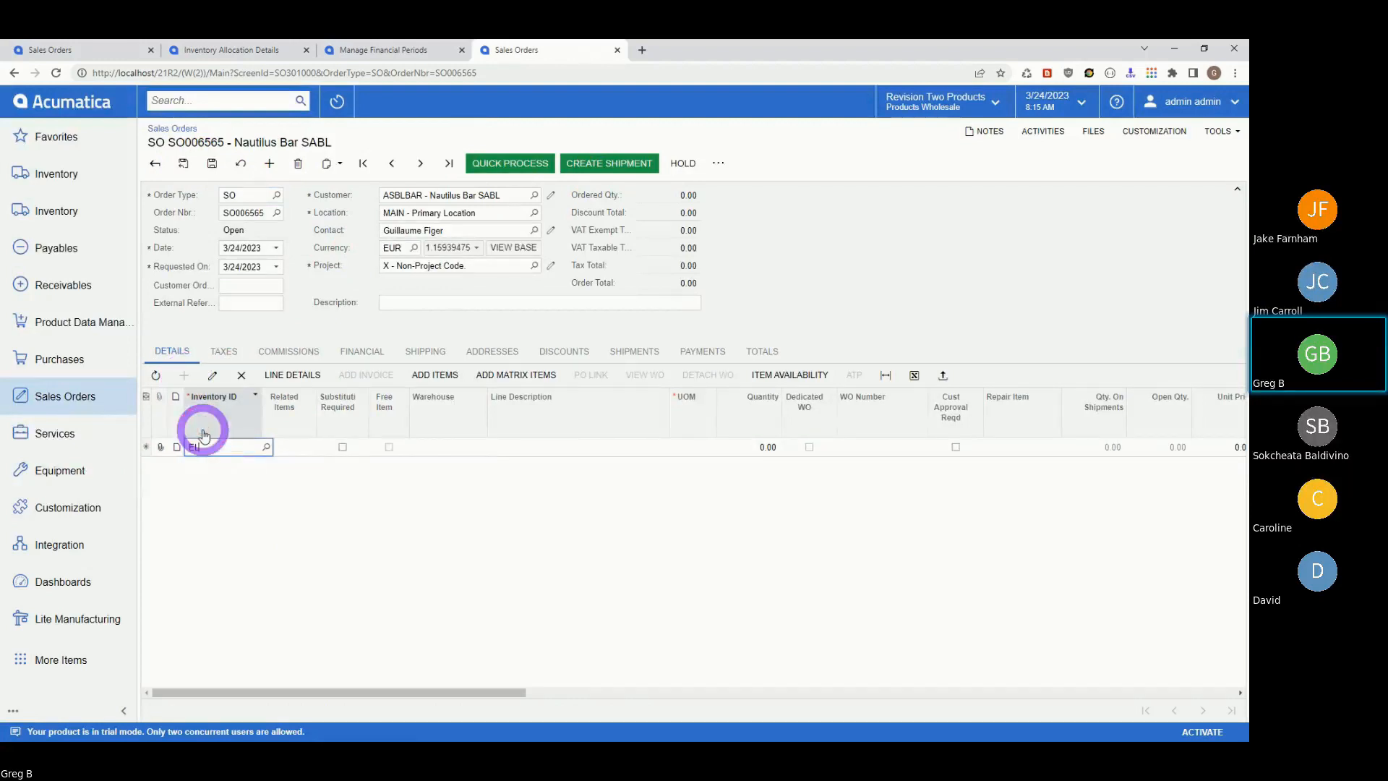
{"action": "type", "text": "ELECOMP"}
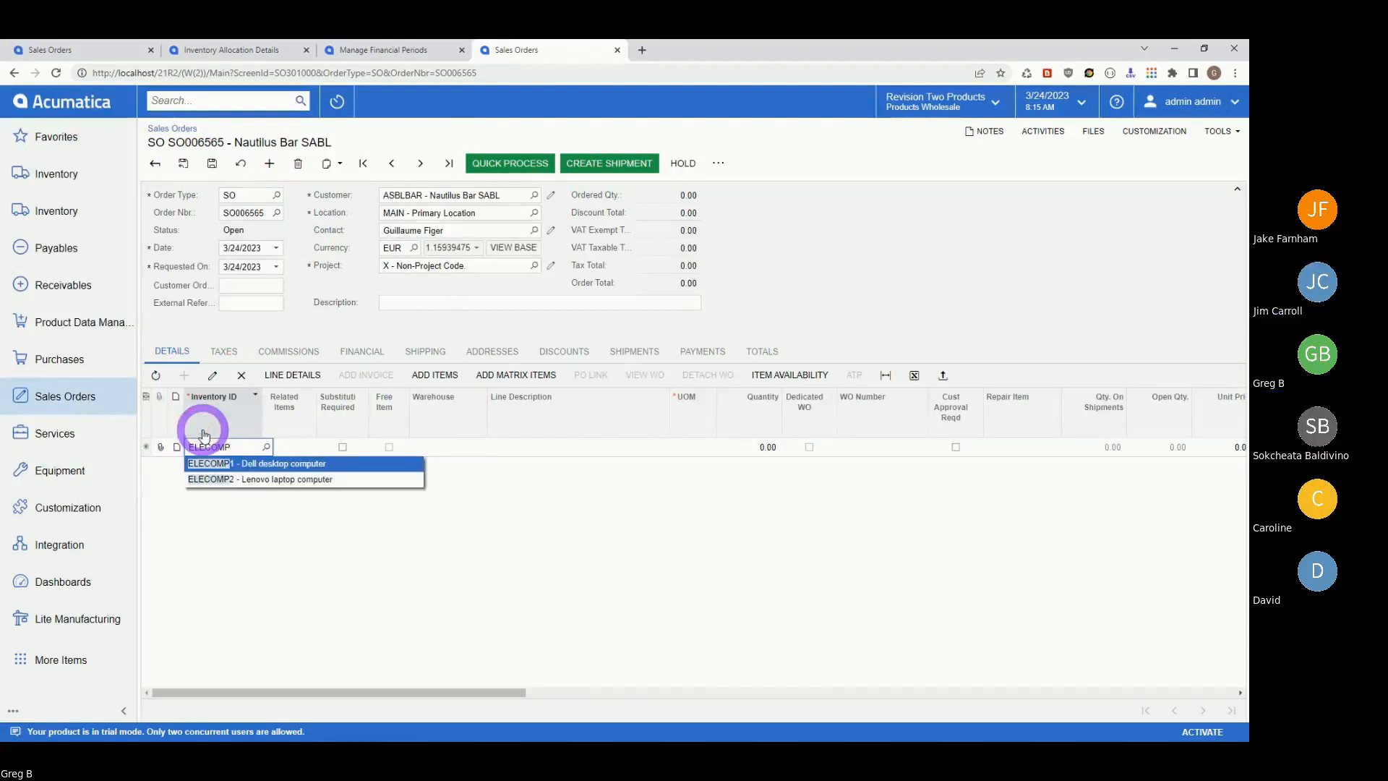
{"action": "left_click", "coordinate": [211, 479]}
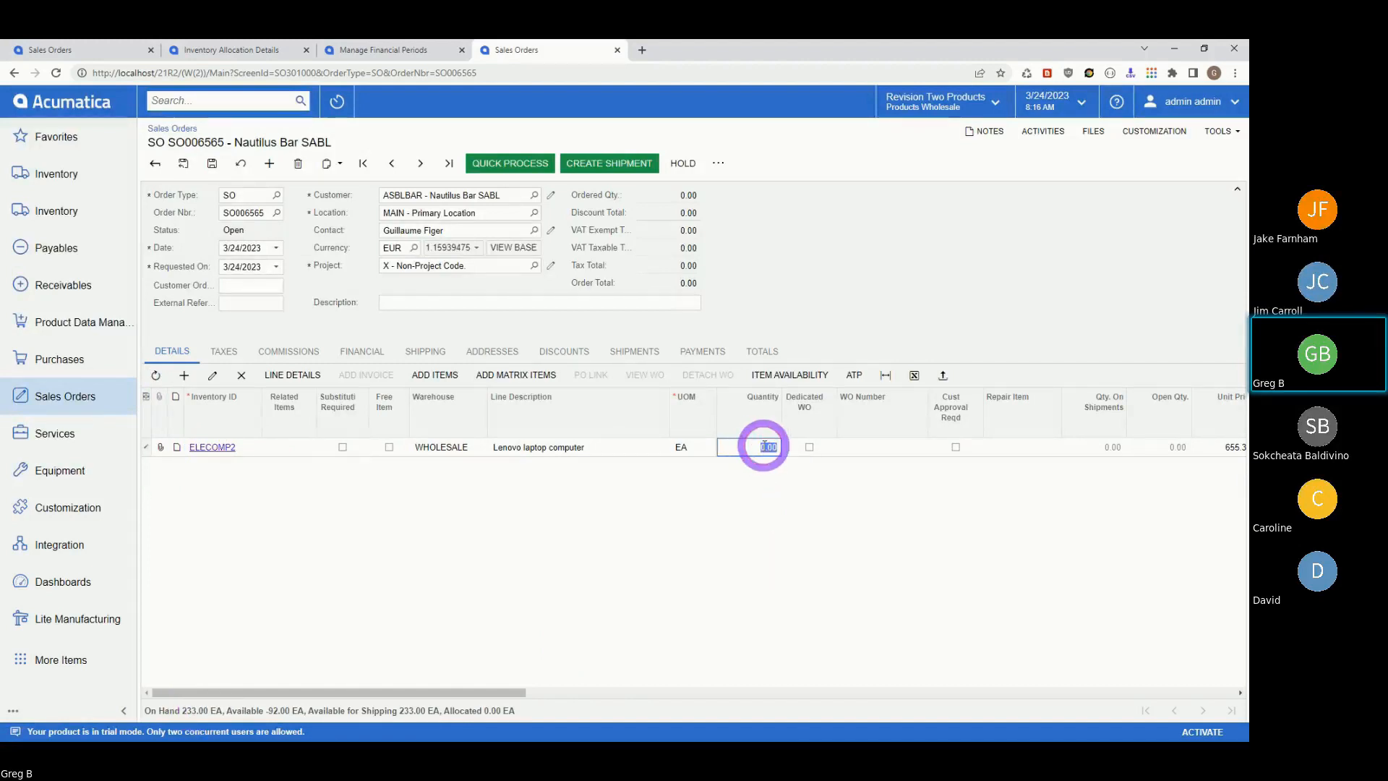
{"action": "left_click", "coordinate": [874, 439]}
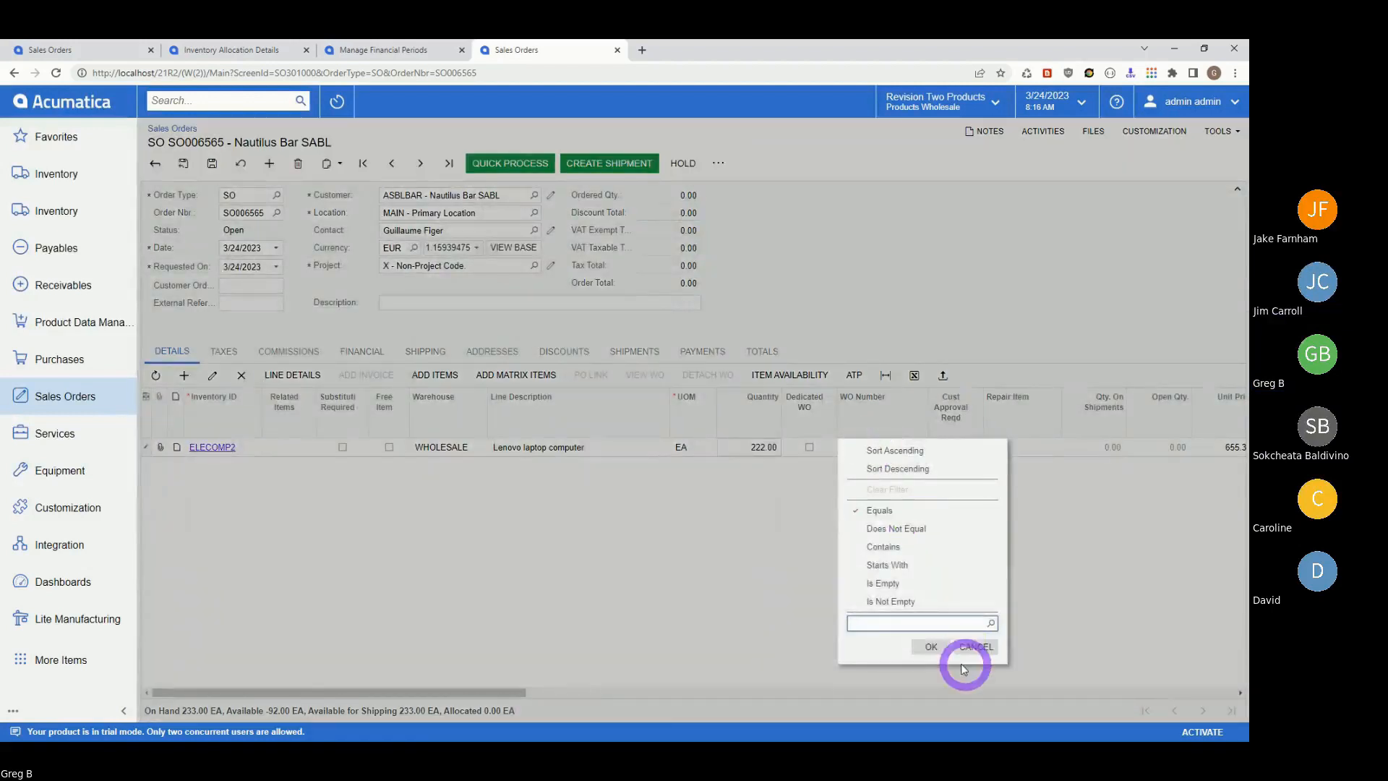
{"action": "left_click", "coordinate": [934, 645]}
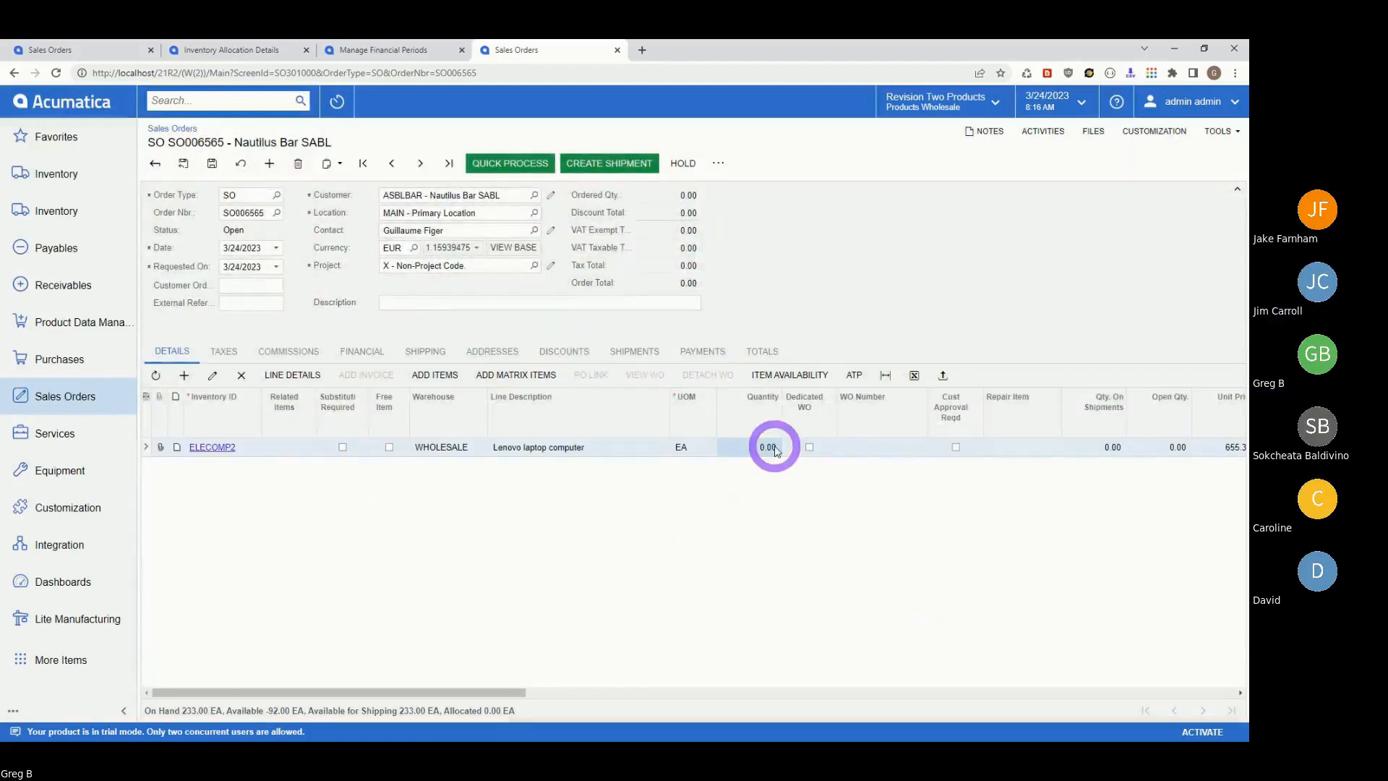
{"action": "left_click", "coordinate": [755, 447]}
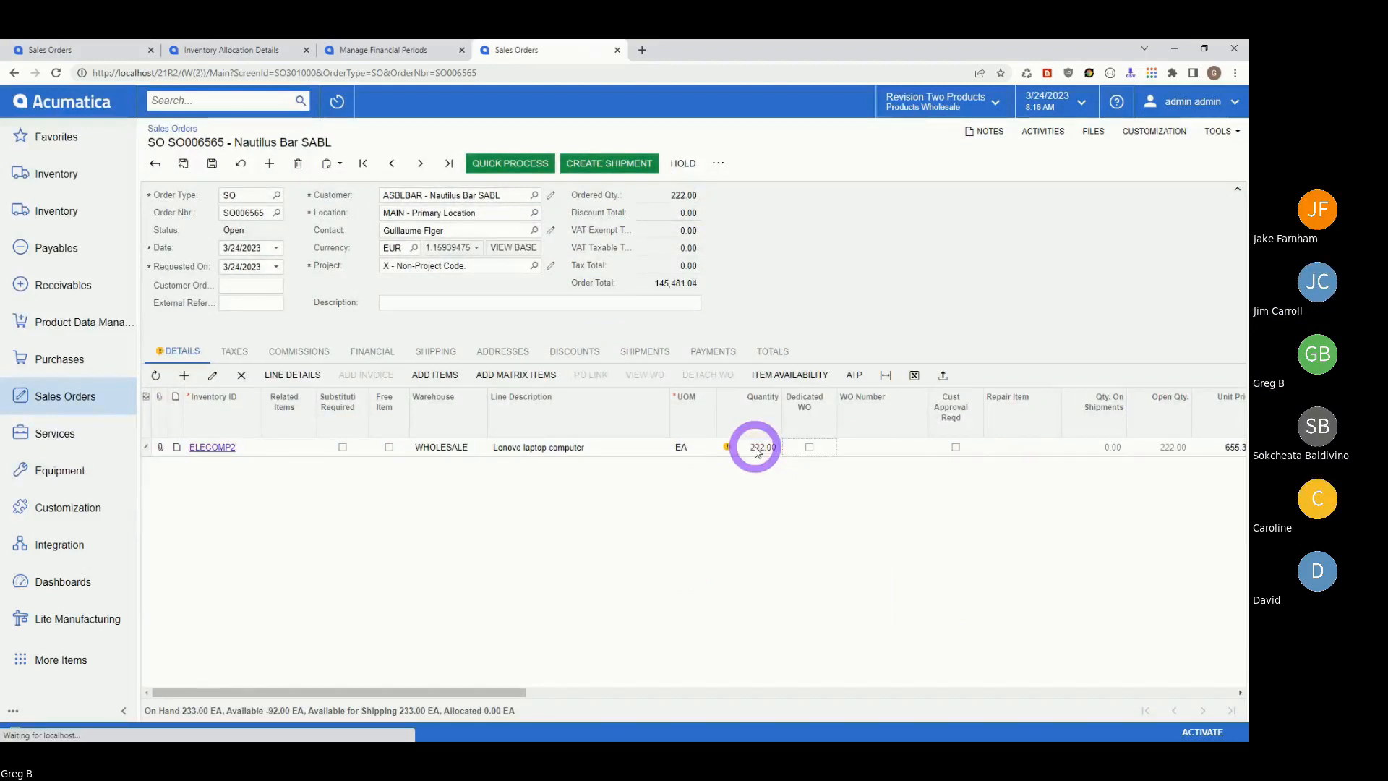
{"action": "left_click", "coordinate": [214, 165]}
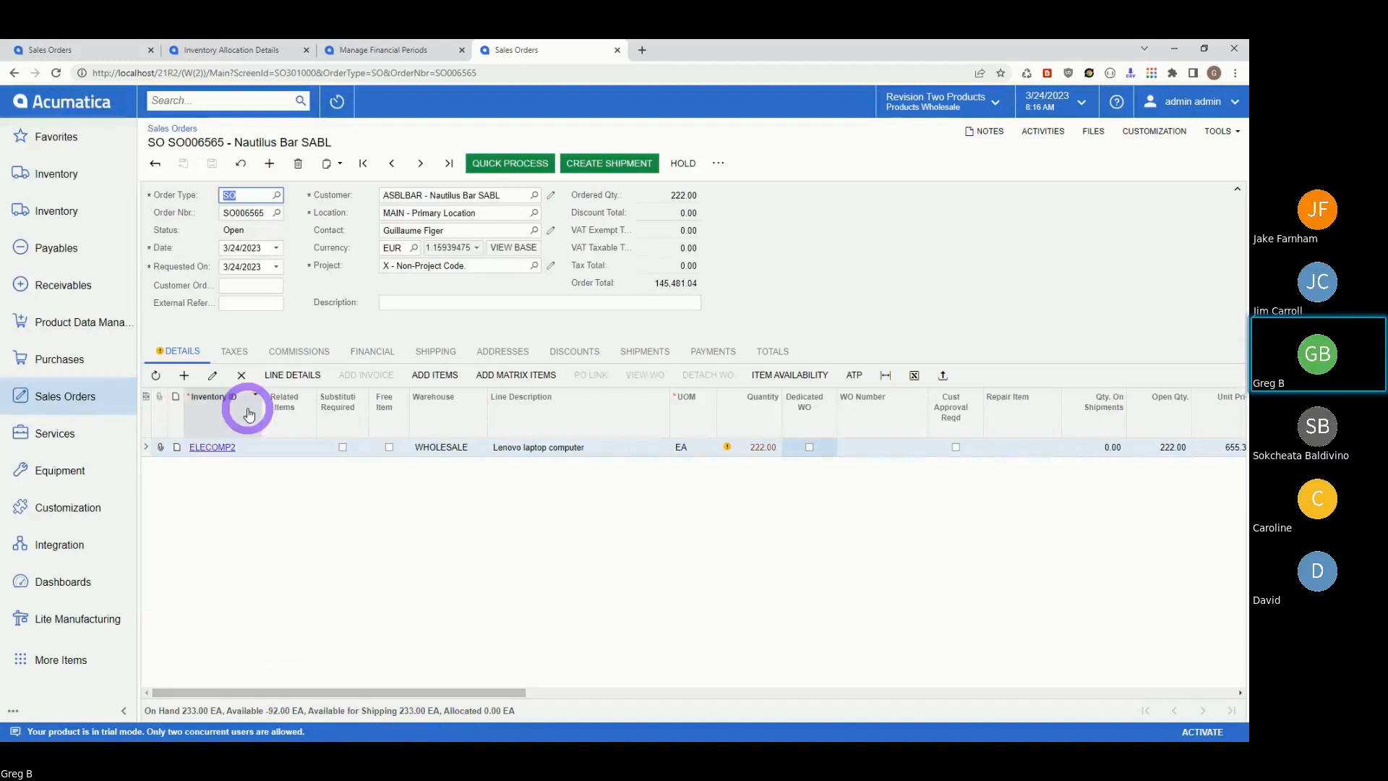
- Change the line's item from ELECOMP2 to ELECOMP1 with quantity 80
{"action": "left_click", "coordinate": [230, 446]}
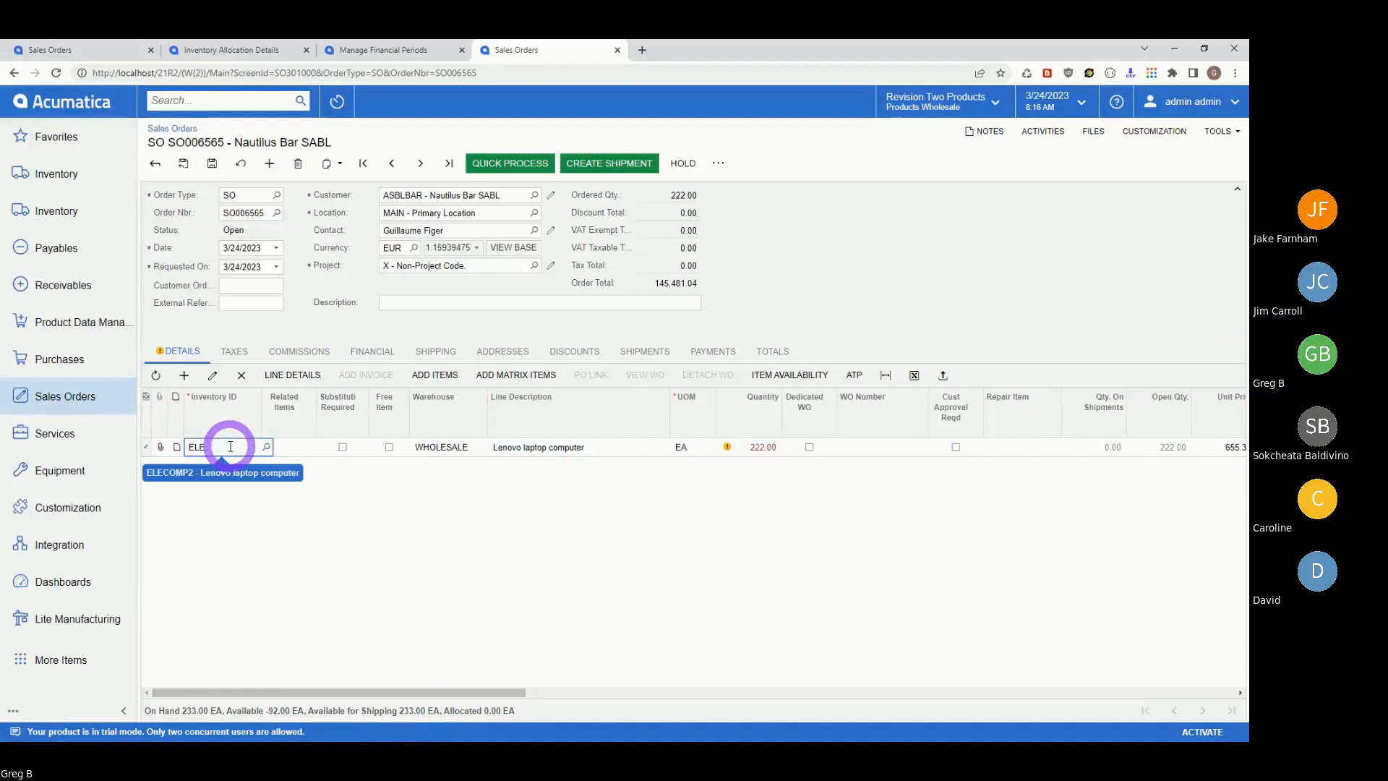
{"action": "key", "text": "BackSpace"}
{"action": "key", "text": "BackSpace"}
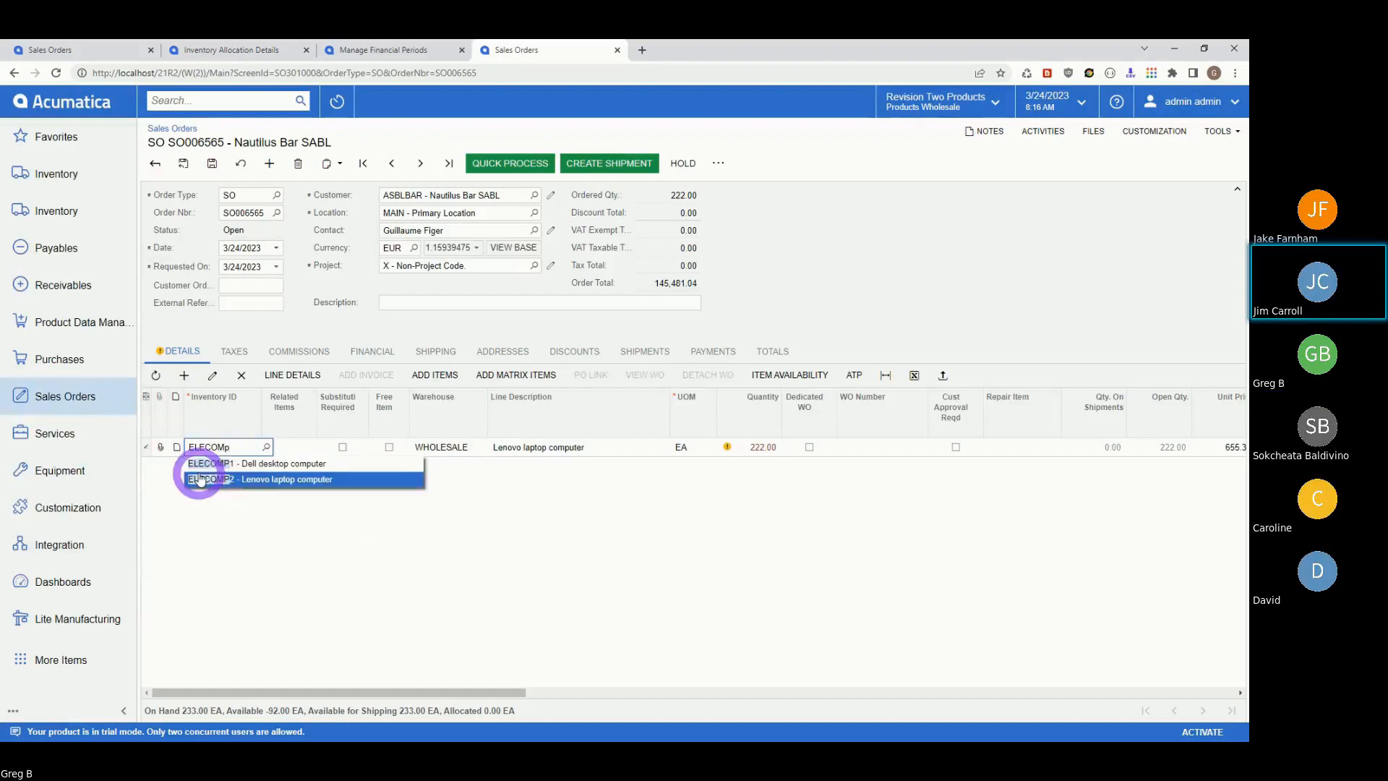
{"action": "left_click", "coordinate": [216, 464]}
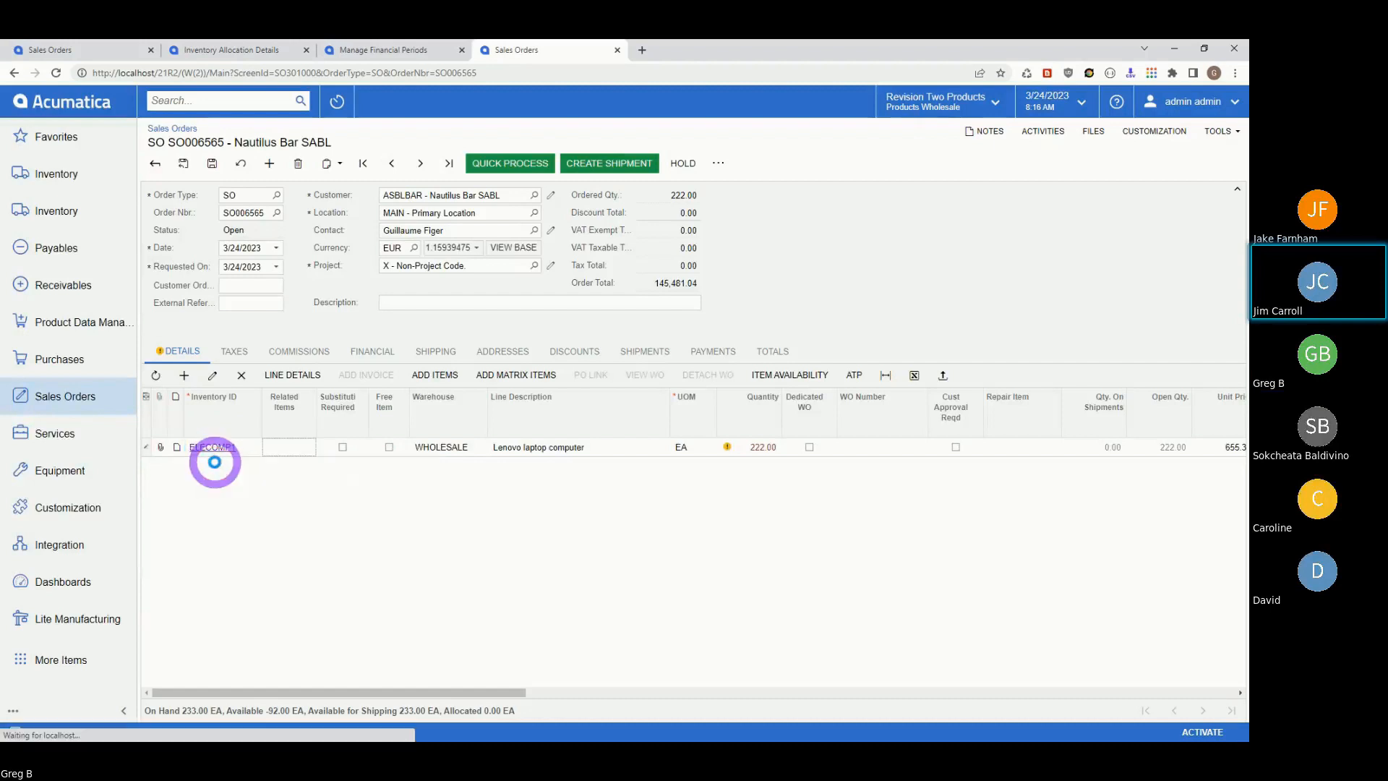
{"action": "left_click", "coordinate": [245, 444]}
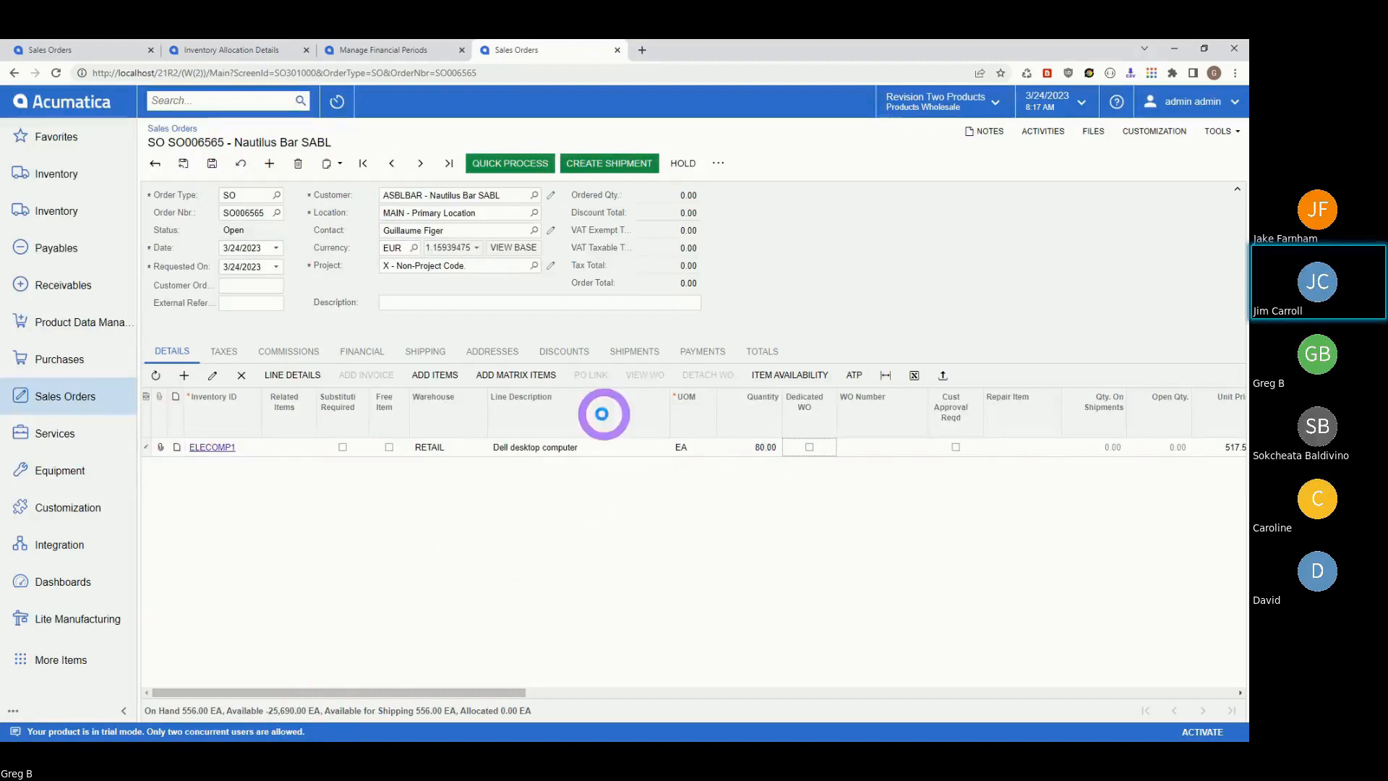
{"action": "left_click", "coordinate": [212, 164]}
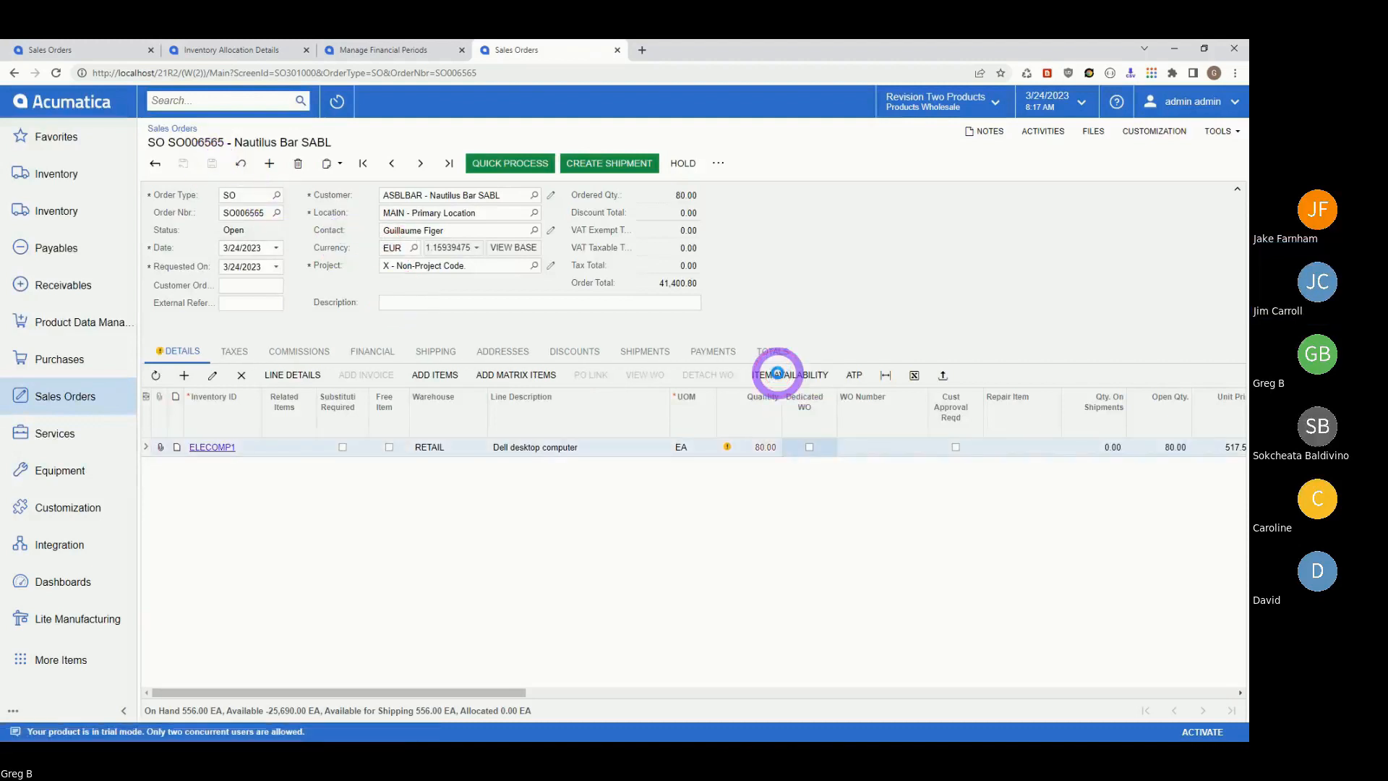
- Open Item Availability for the ELECOMP1 line to see its RETAIL allocation details
{"action": "left_click", "coordinate": [777, 374]}
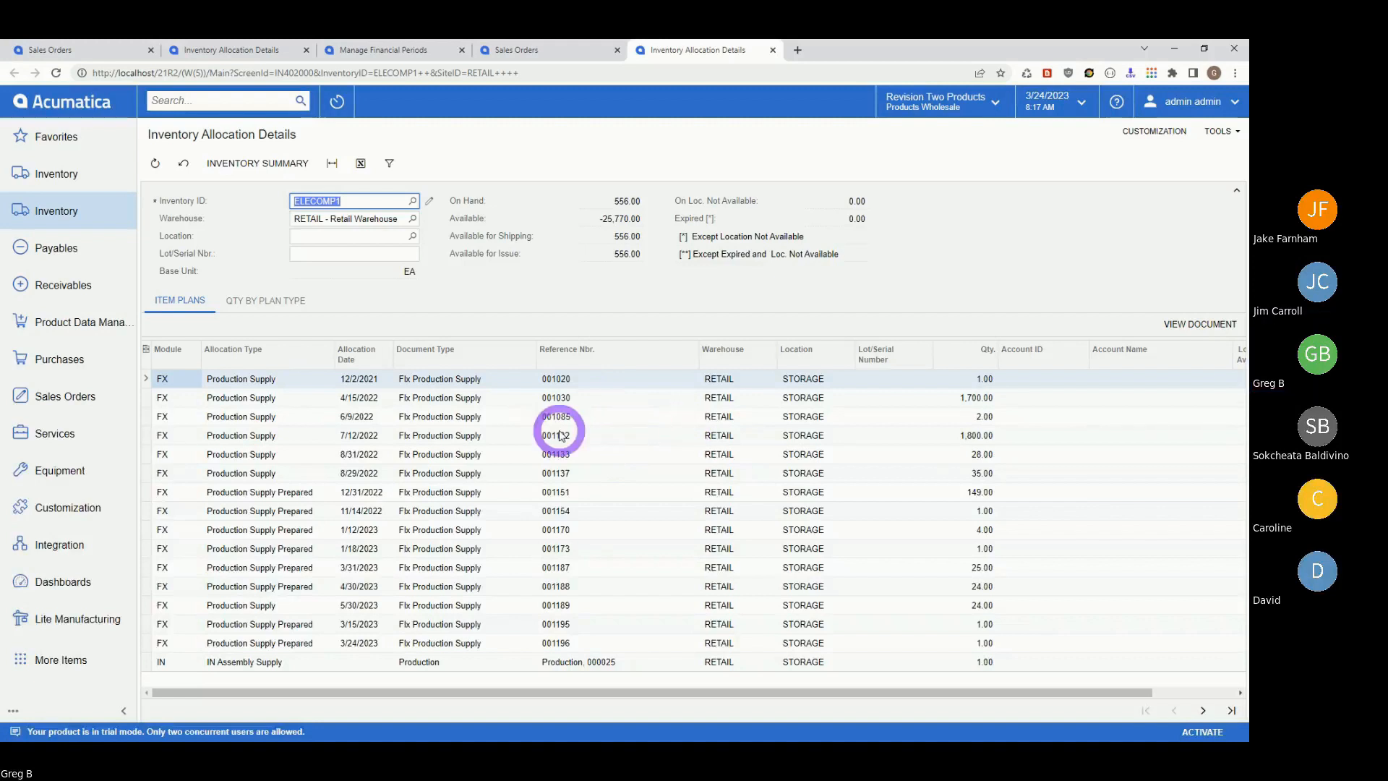
- Delete production order 001102 and refresh the ELECOMP1 allocation details
{"action": "left_click", "coordinate": [582, 439]}
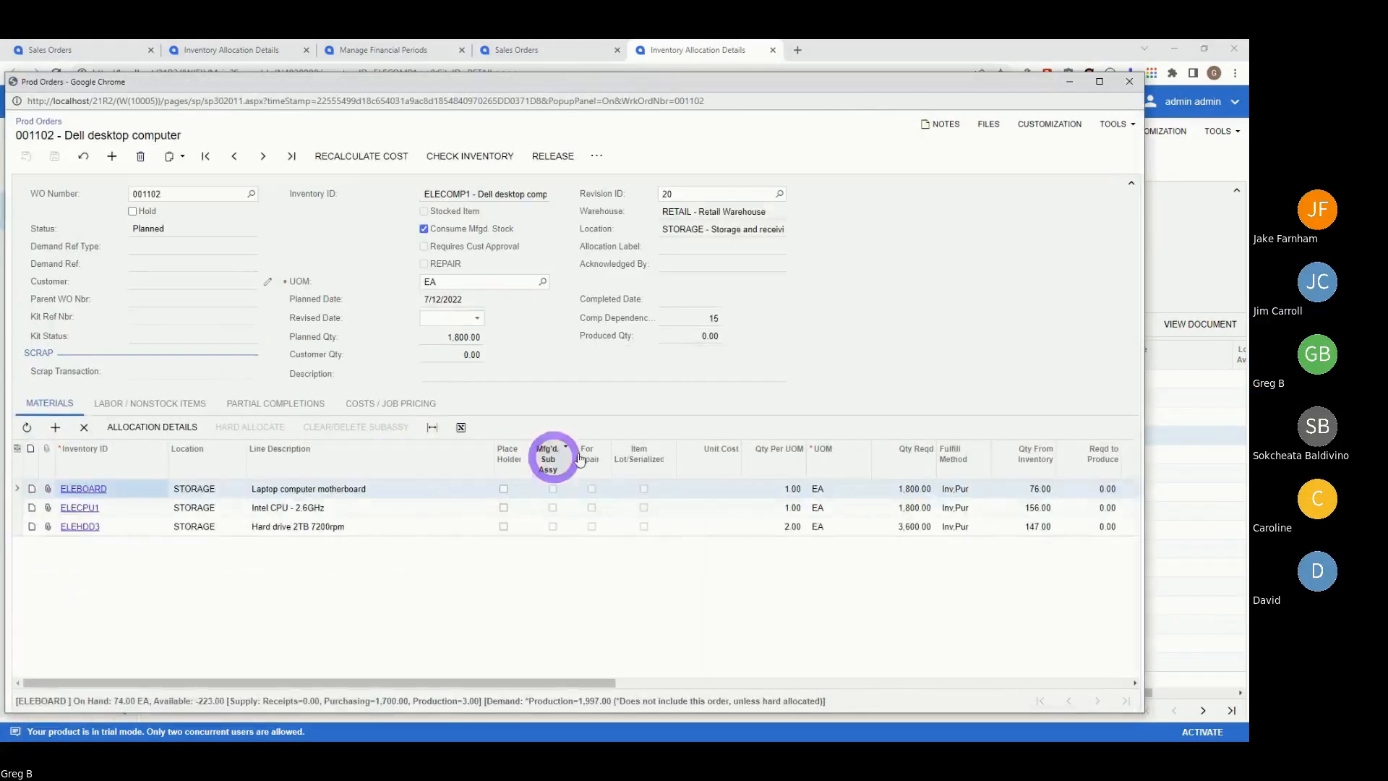
{"action": "left_click", "coordinate": [142, 159]}
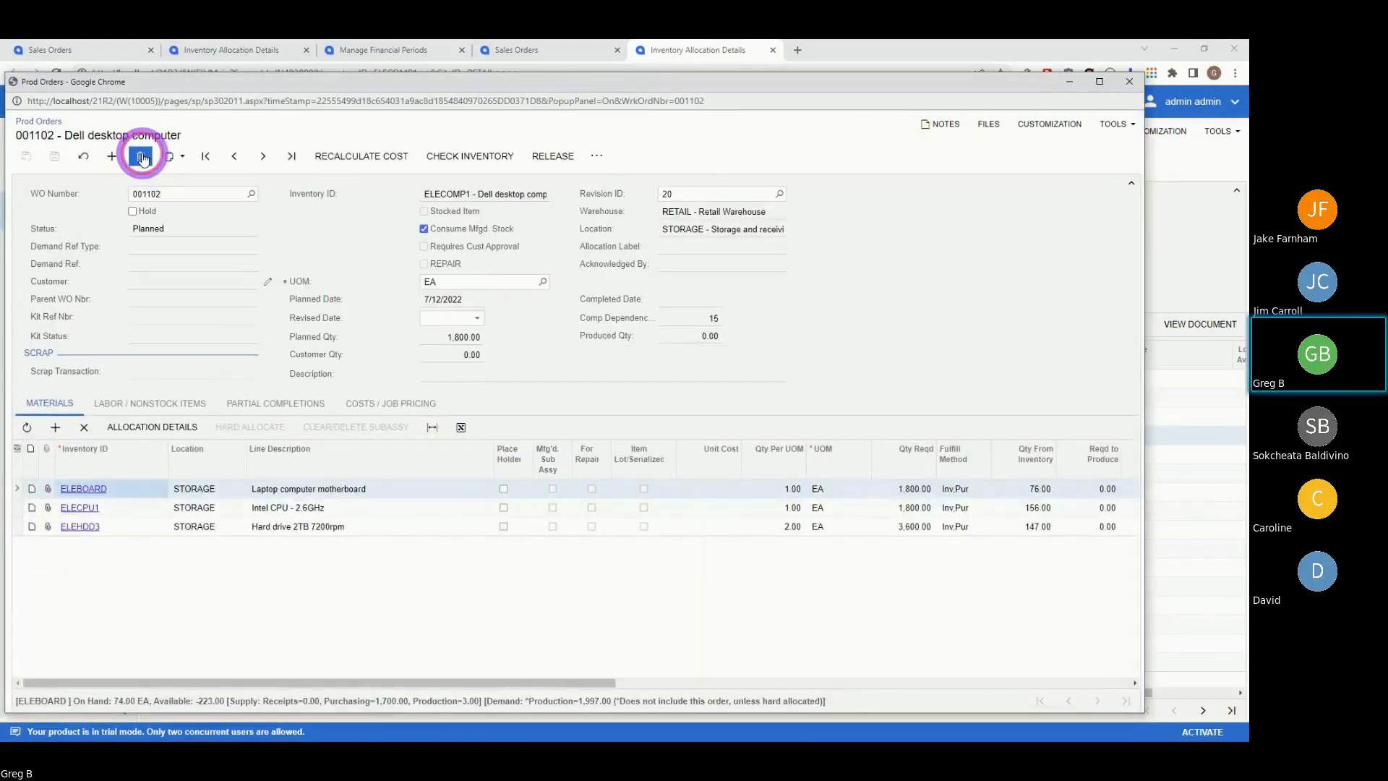
{"action": "left_click", "coordinate": [642, 174]}
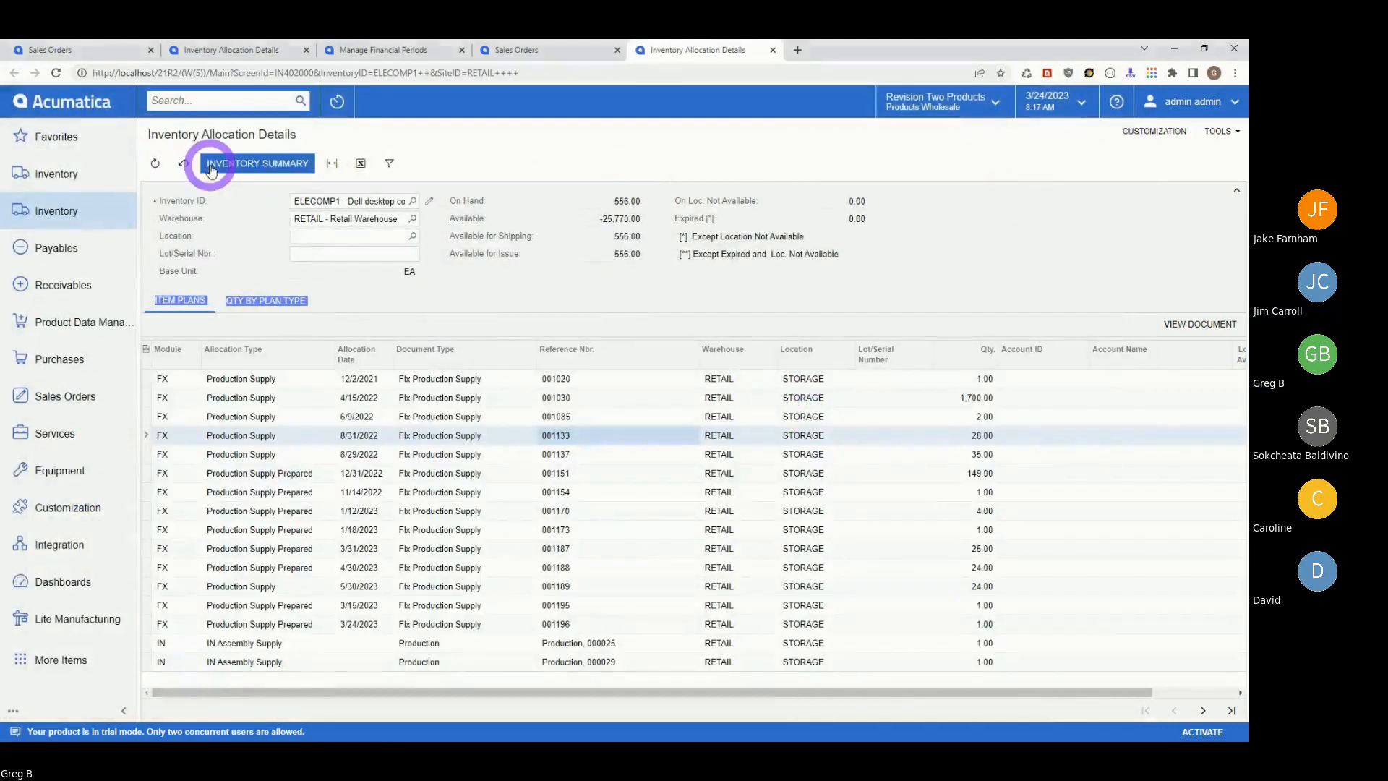
{"action": "left_click", "coordinate": [154, 164]}
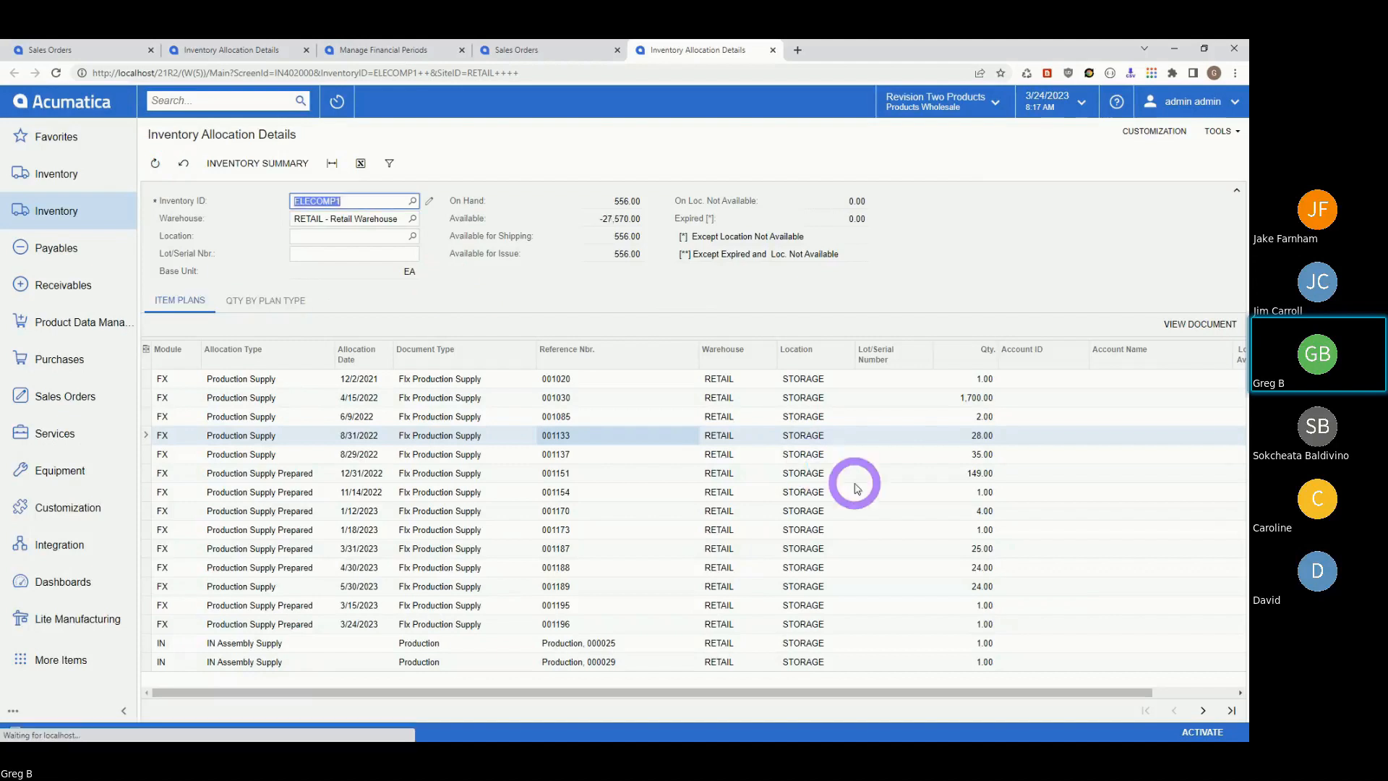
- Delete production orders 001030 and 001151, then return to sales order SO006565
{"action": "left_click", "coordinate": [952, 402]}
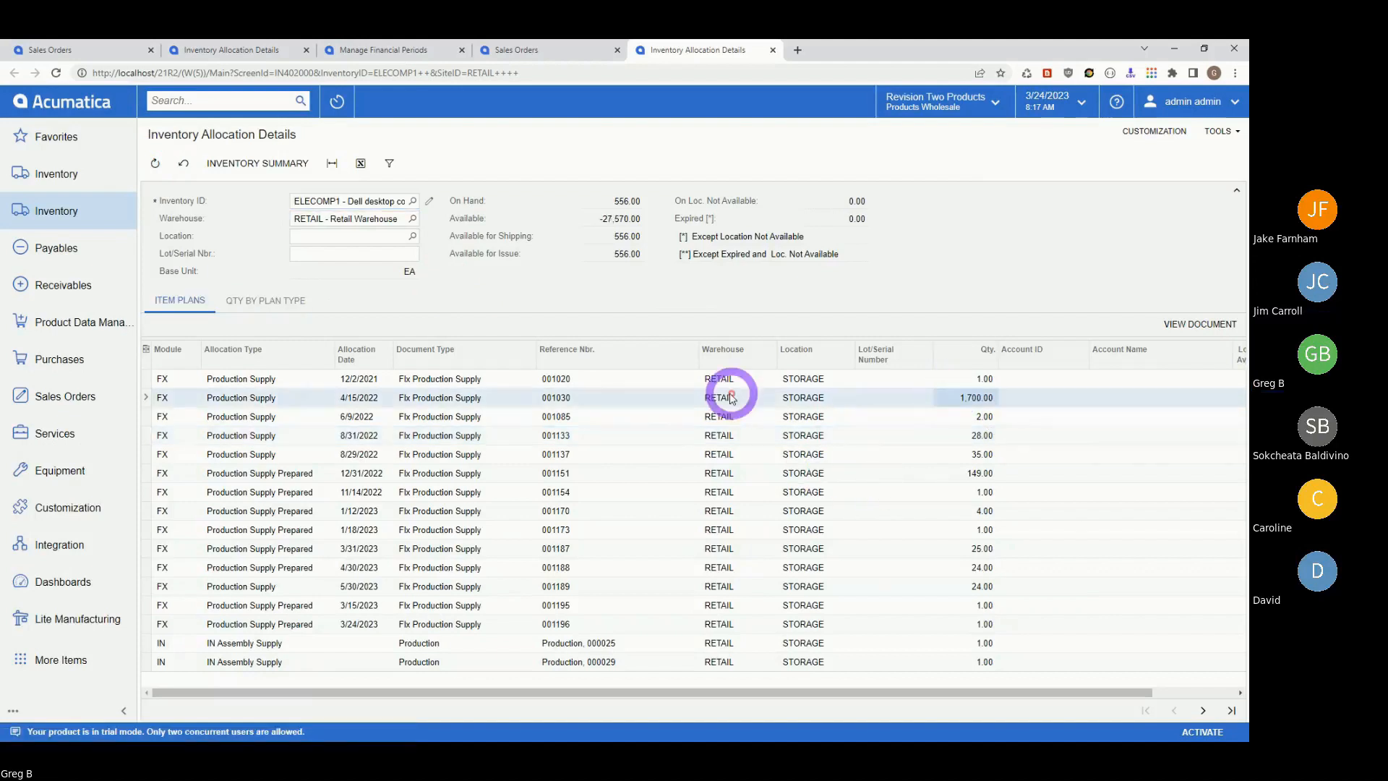
{"action": "left_click", "coordinate": [556, 397]}
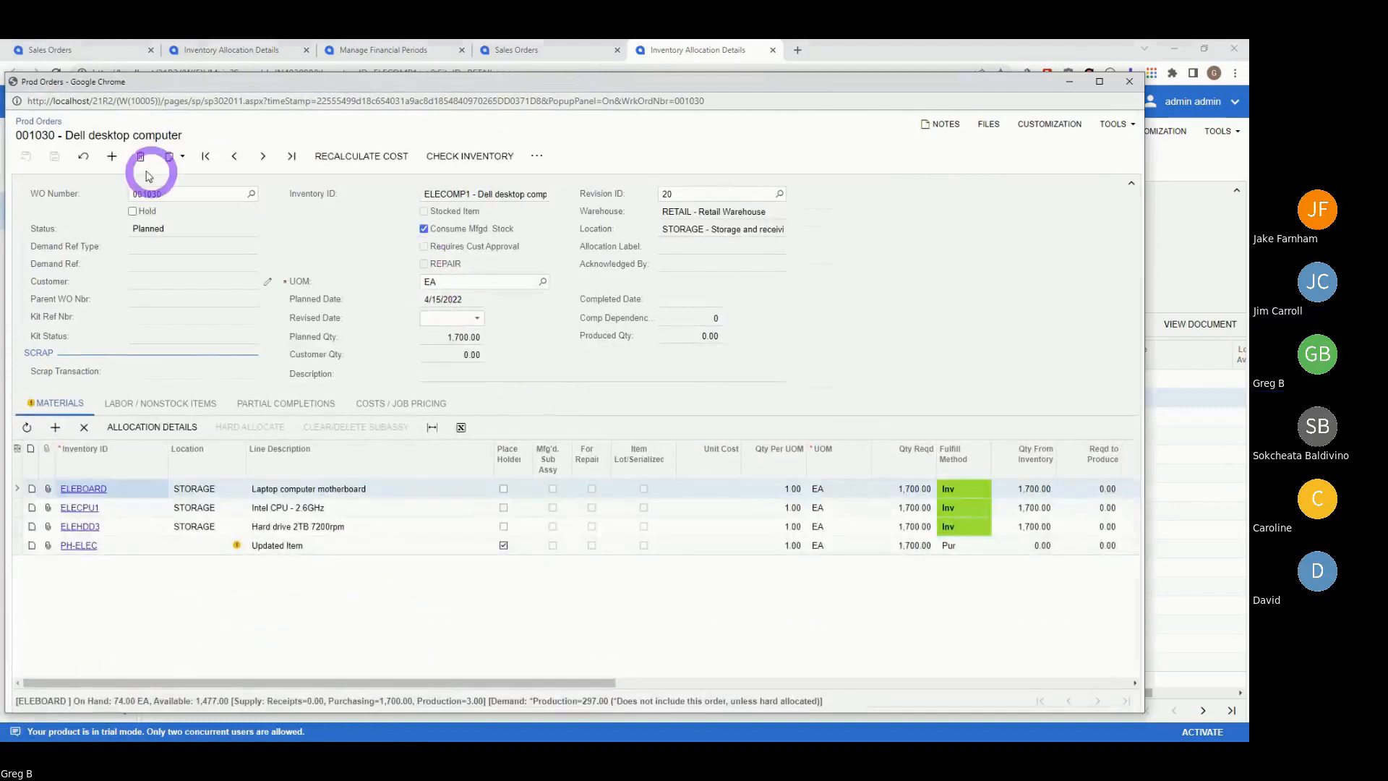
{"action": "left_click", "coordinate": [140, 157]}
{"action": "left_click", "coordinate": [636, 171]}
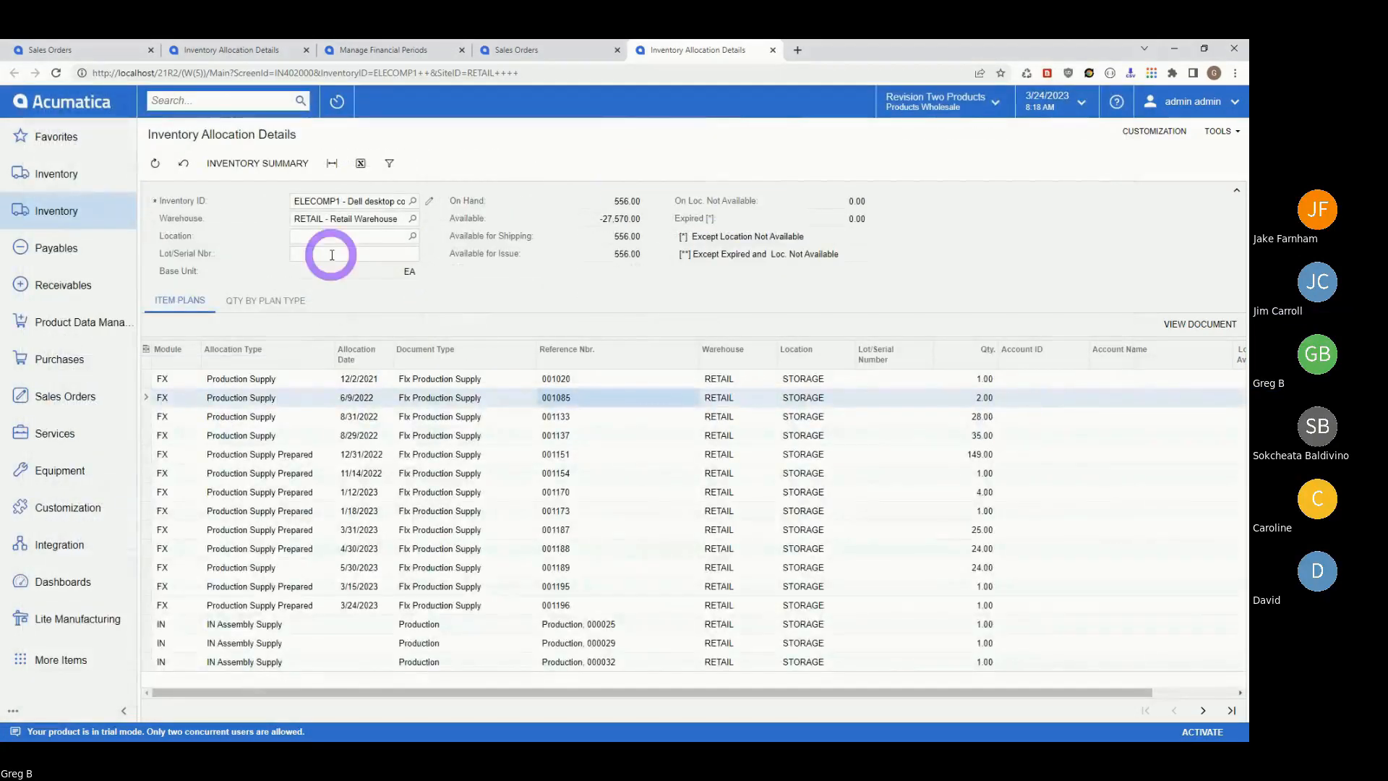
{"action": "left_click", "coordinate": [937, 457]}
{"action": "double_click", "coordinate": [937, 456]}
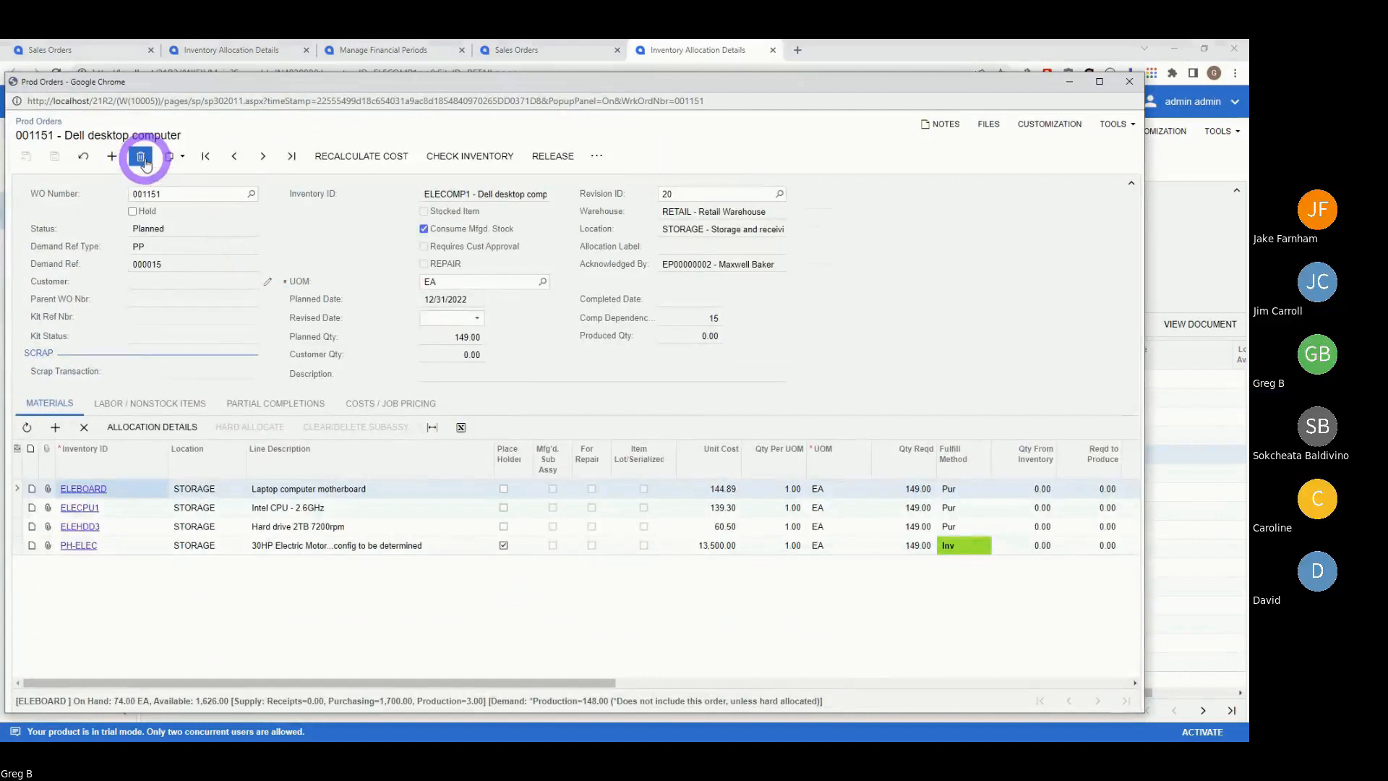
{"action": "left_click", "coordinate": [141, 156]}
{"action": "left_click", "coordinate": [637, 171]}
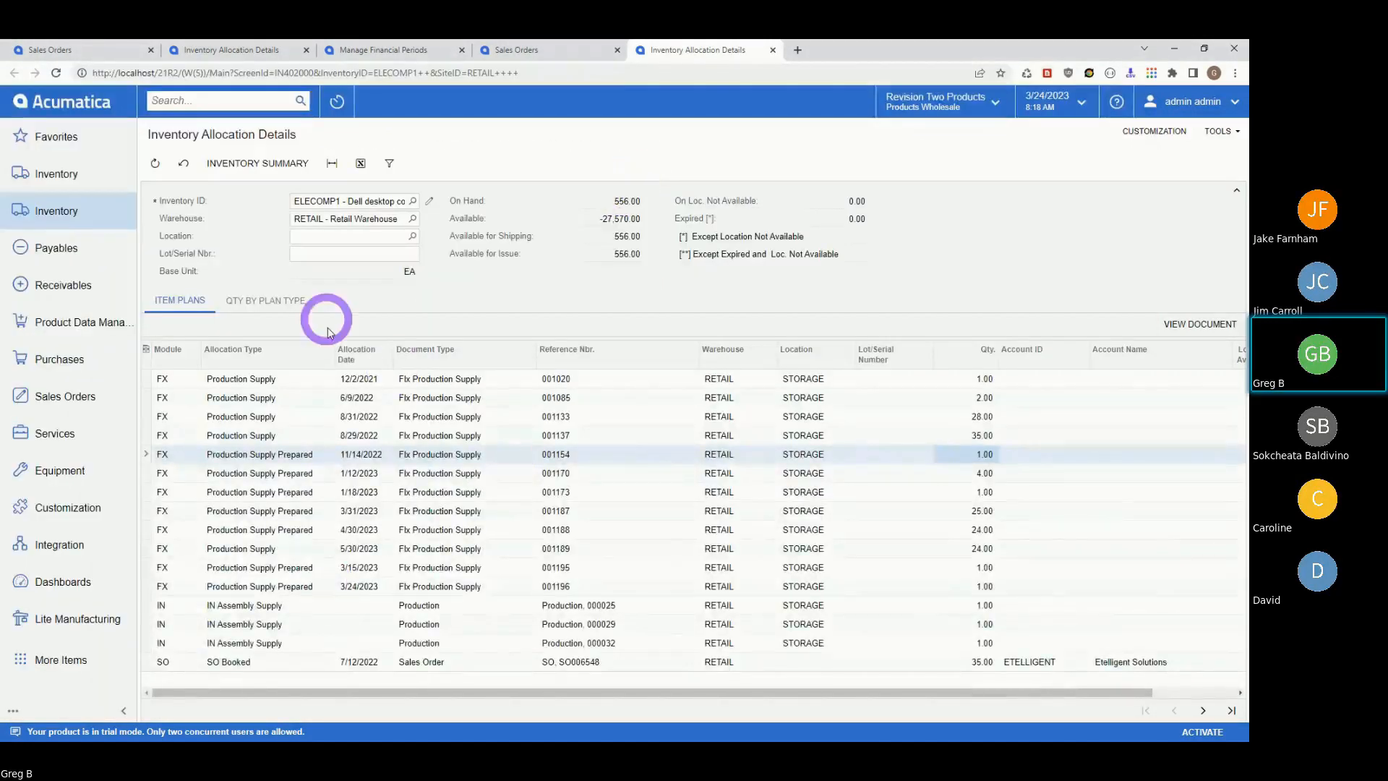
{"action": "left_click", "coordinate": [543, 60]}
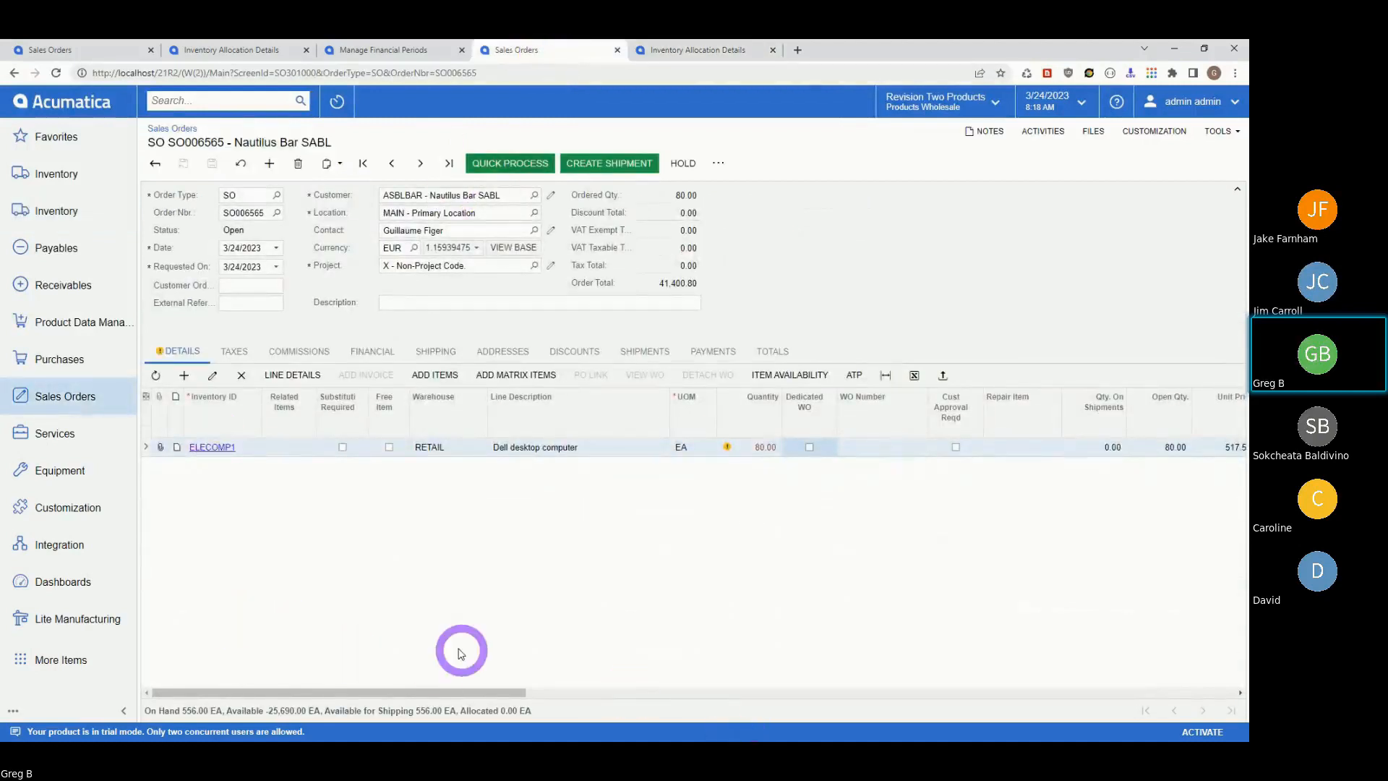
- Reload SO006565 with Cancel and run ATP for the ELECOMP1 line
{"action": "left_click", "coordinate": [240, 166]}
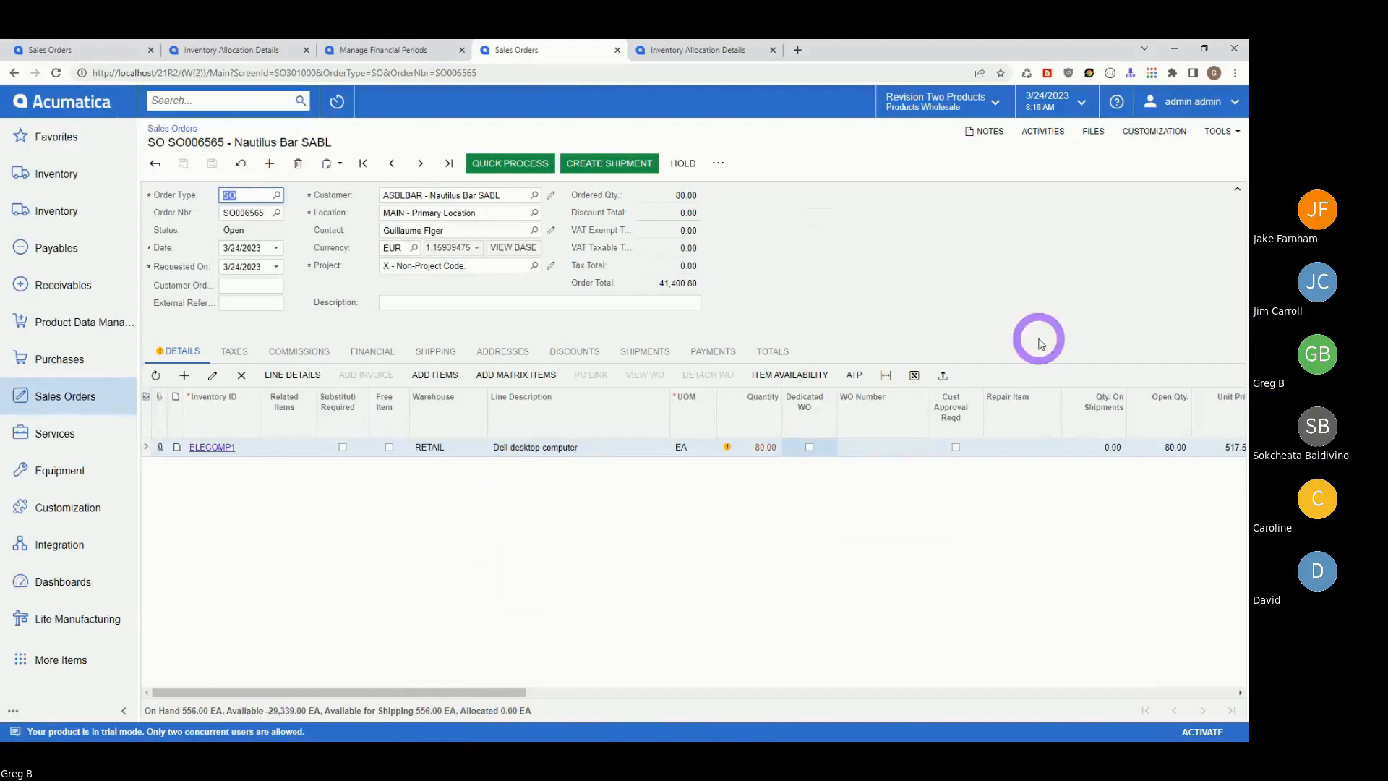
{"action": "left_click", "coordinate": [855, 375]}
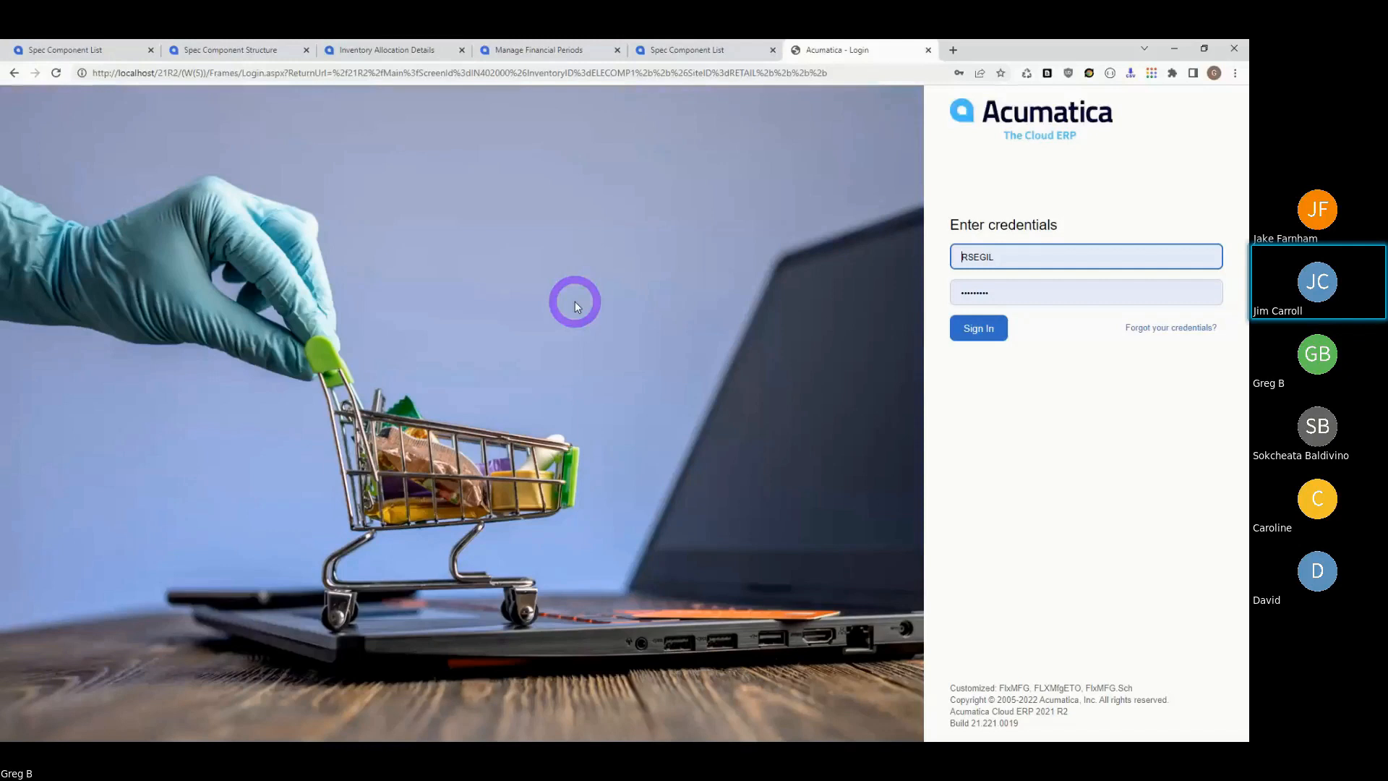
- Sign in with the admin username and the account password
{"action": "left_click", "coordinate": [1008, 257]}
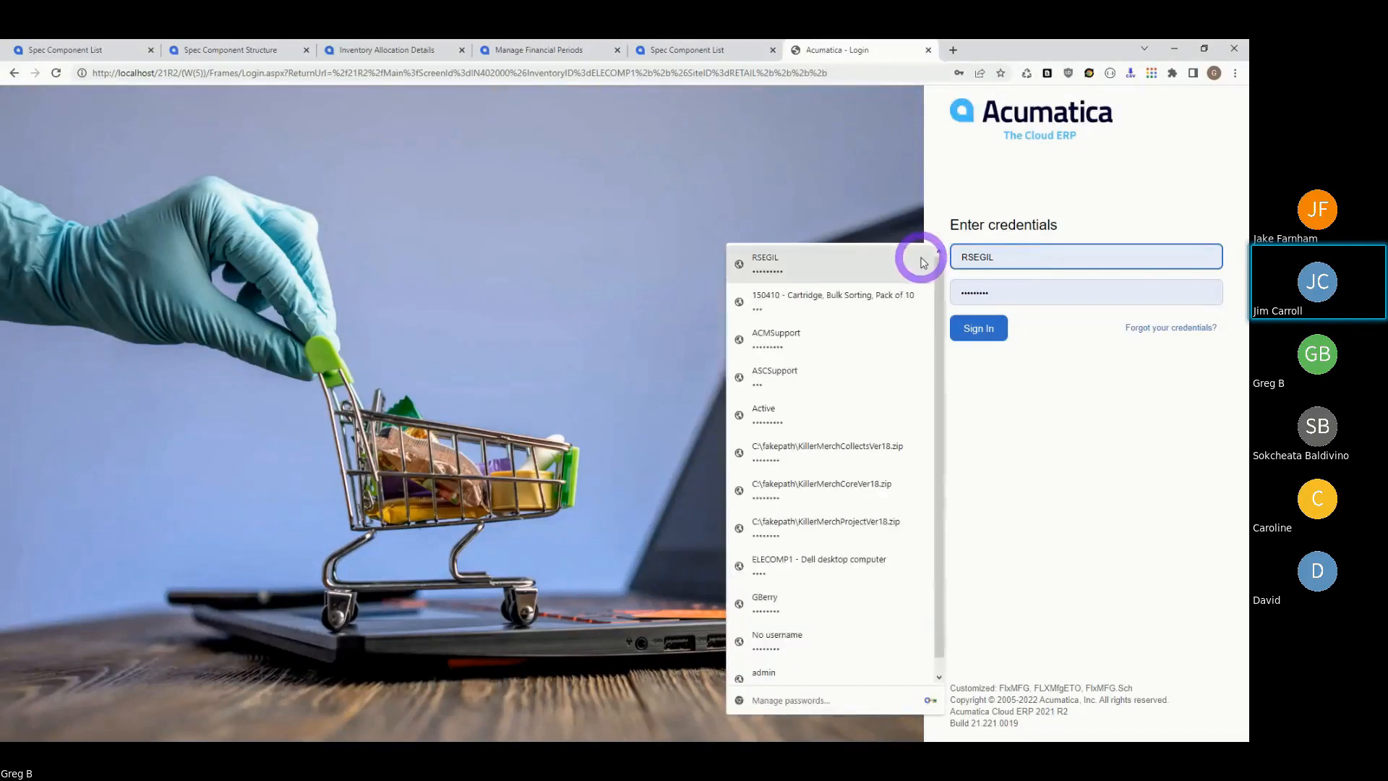
{"action": "type", "text": "a"}
{"action": "key", "text": "BackSpace"}
{"action": "key", "text": "BackSpace"}
{"action": "key", "text": "BackSpace"}
{"action": "key", "text": "BackSpace"}
{"action": "key", "text": "BackSpace"}
{"action": "key", "text": "BackSpace"}
{"action": "key", "text": "BackSpace"}
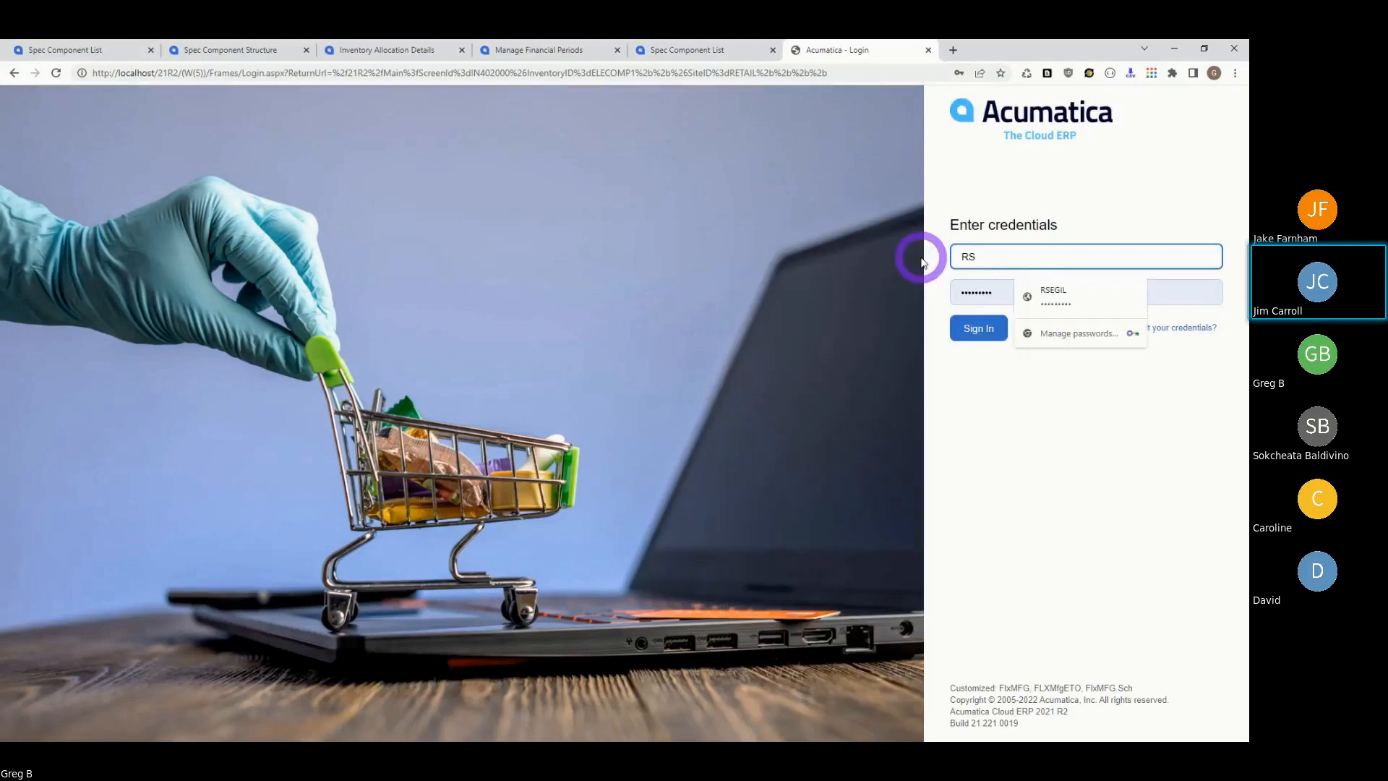
{"action": "type", "text": "admin"}
{"action": "key", "text": "Tab"}
{"action": "type", "text": "•••••"}
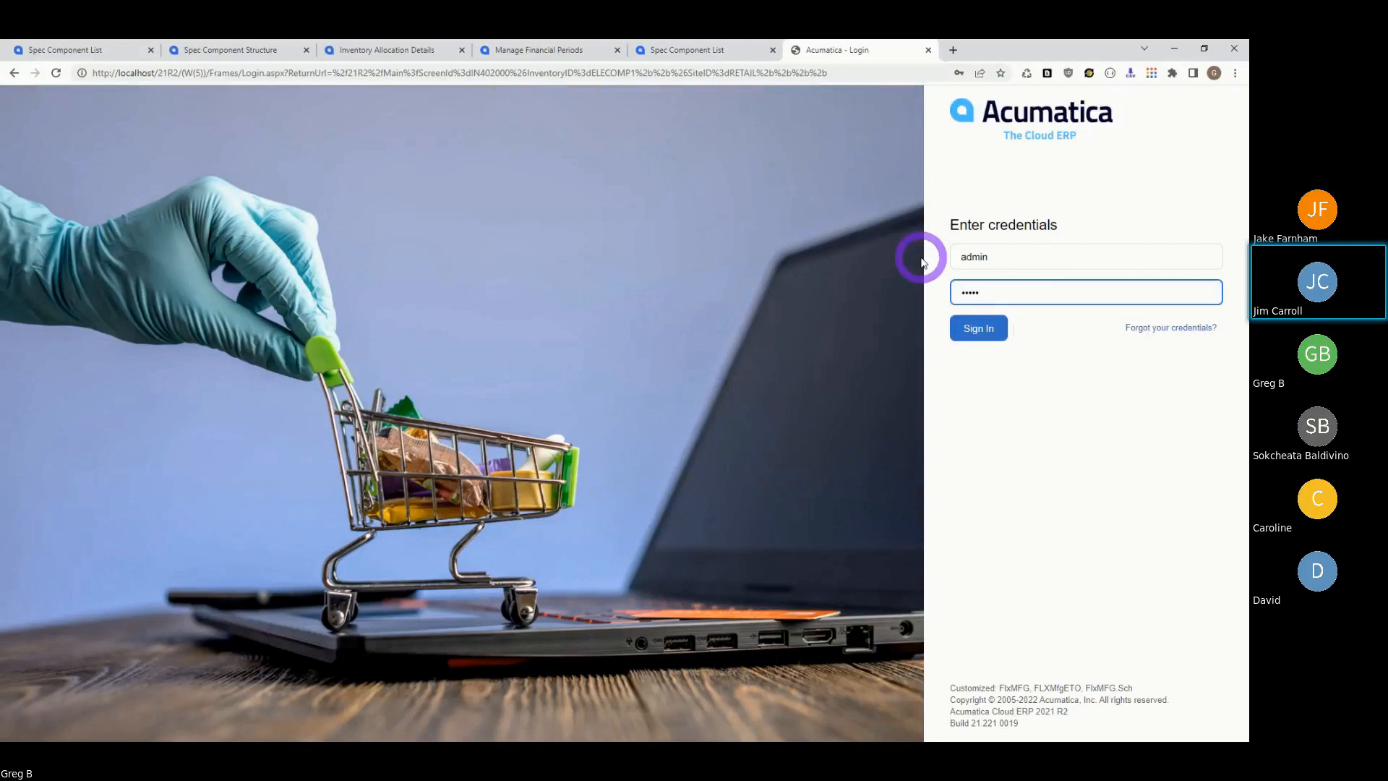
{"action": "key", "text": "BackSpace"}
{"action": "key", "text": "BackSpace"}
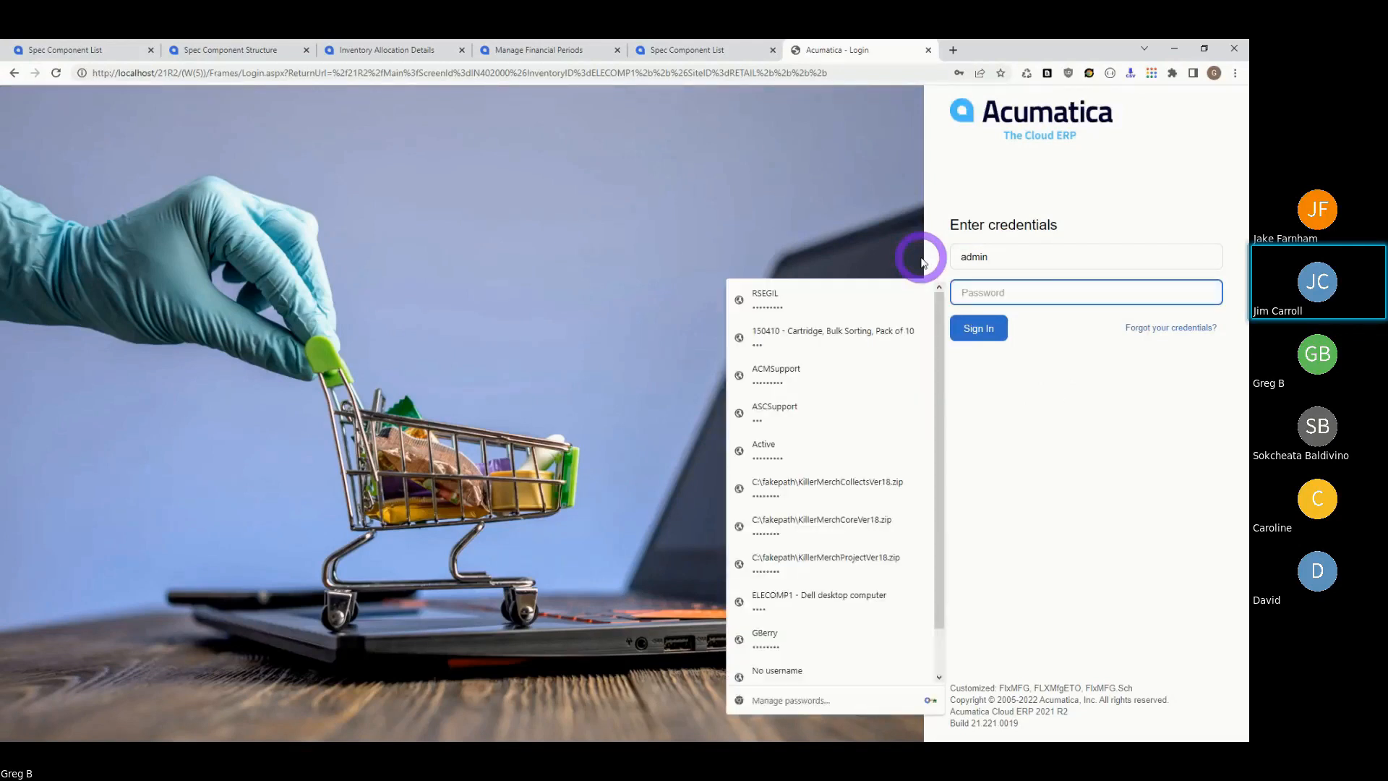
{"action": "type", "text": "•••••••"}
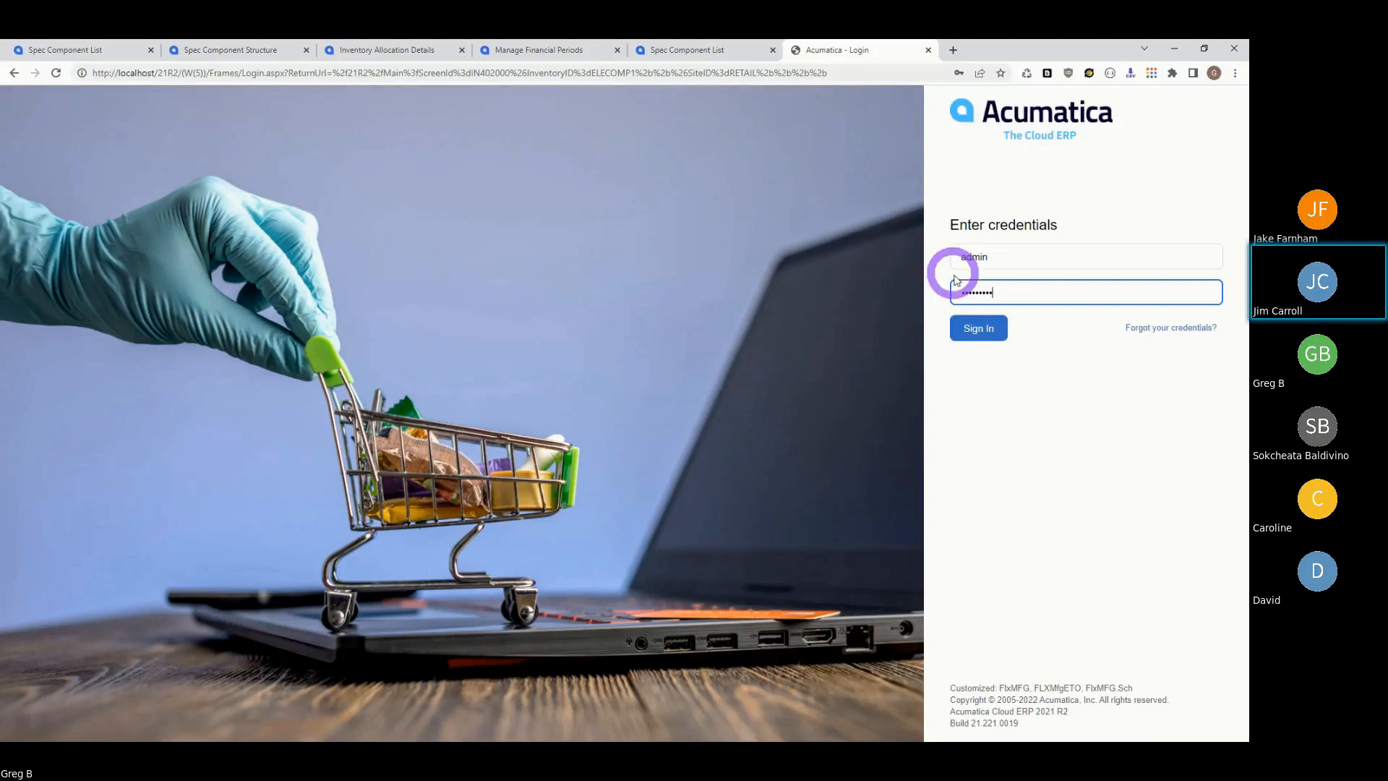
{"action": "left_click", "coordinate": [976, 329]}
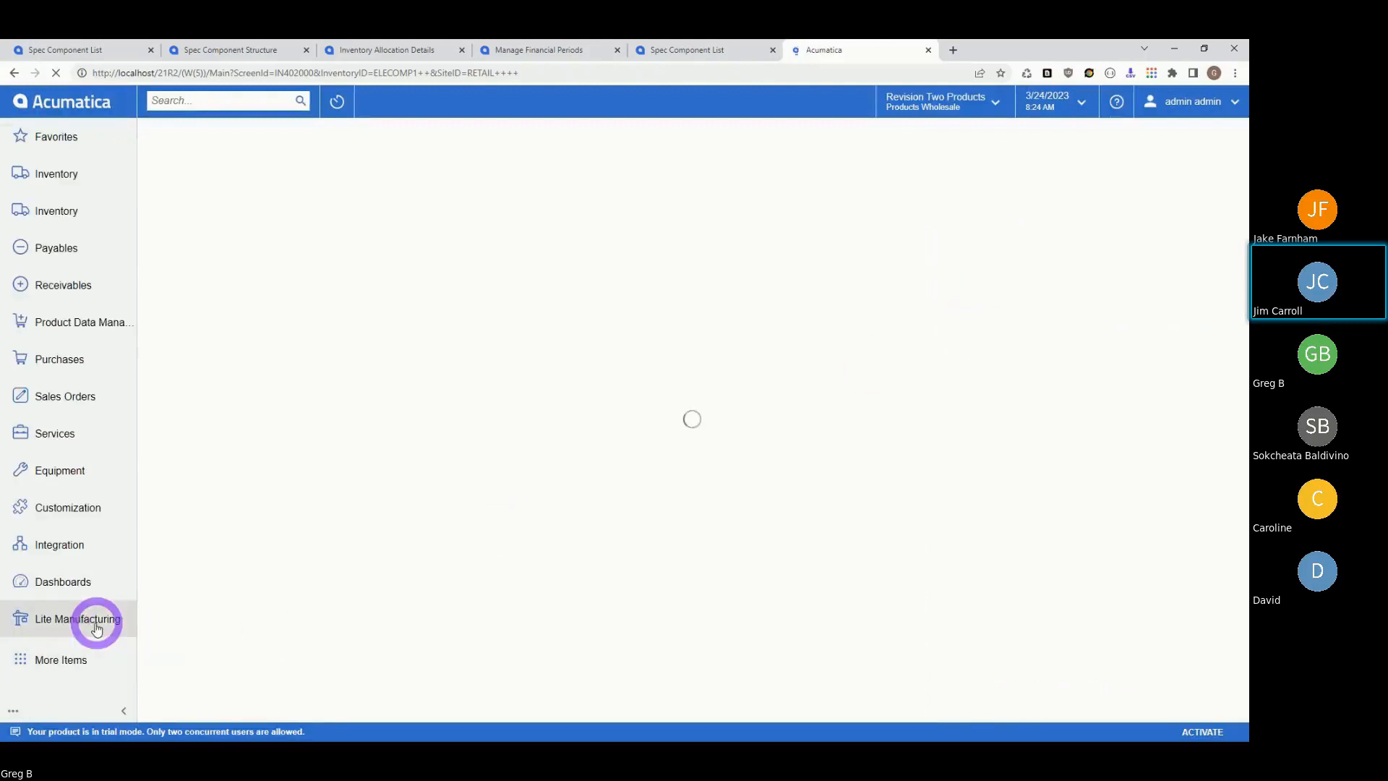
- In Lite Manufacturing > Production Planning, load plan 000019, then step back to plan 000018
{"action": "left_click", "coordinate": [76, 620]}
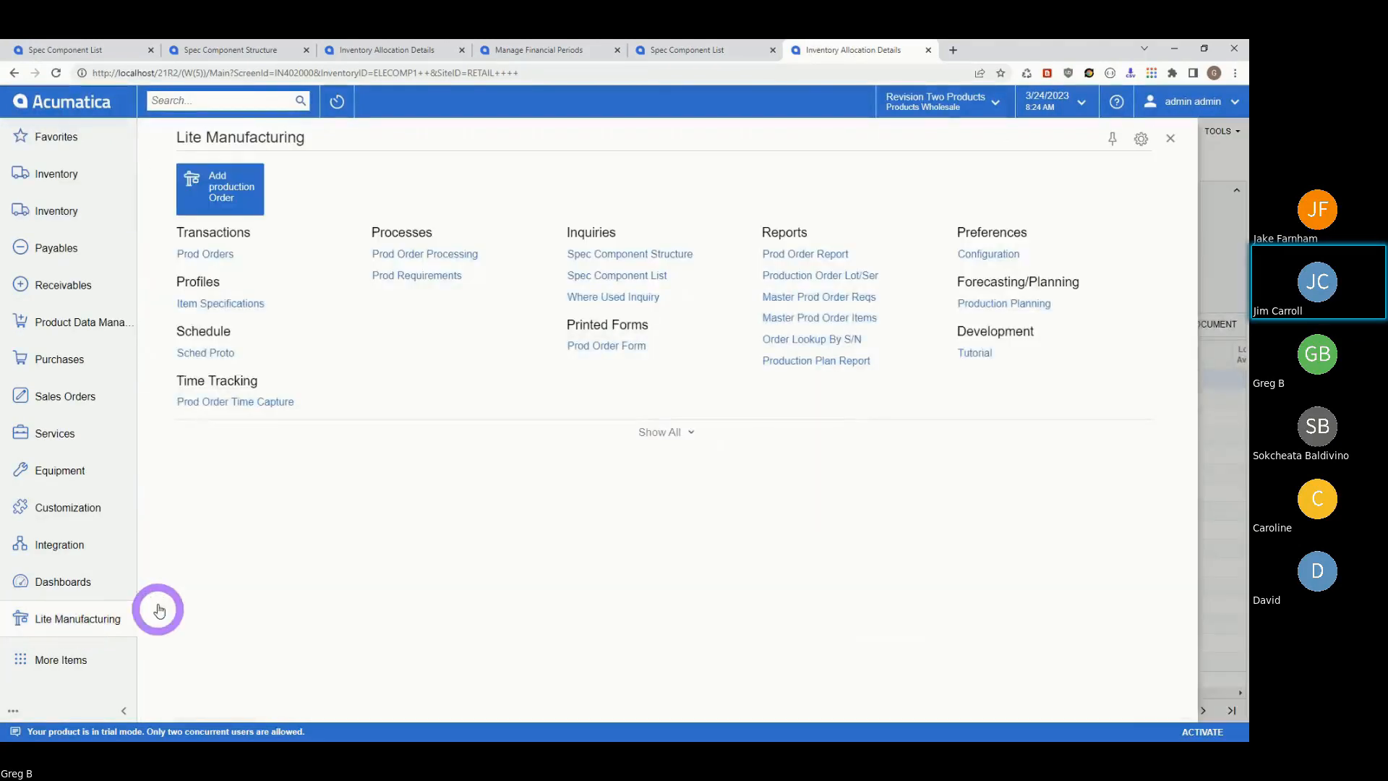
{"action": "left_click", "coordinate": [999, 302]}
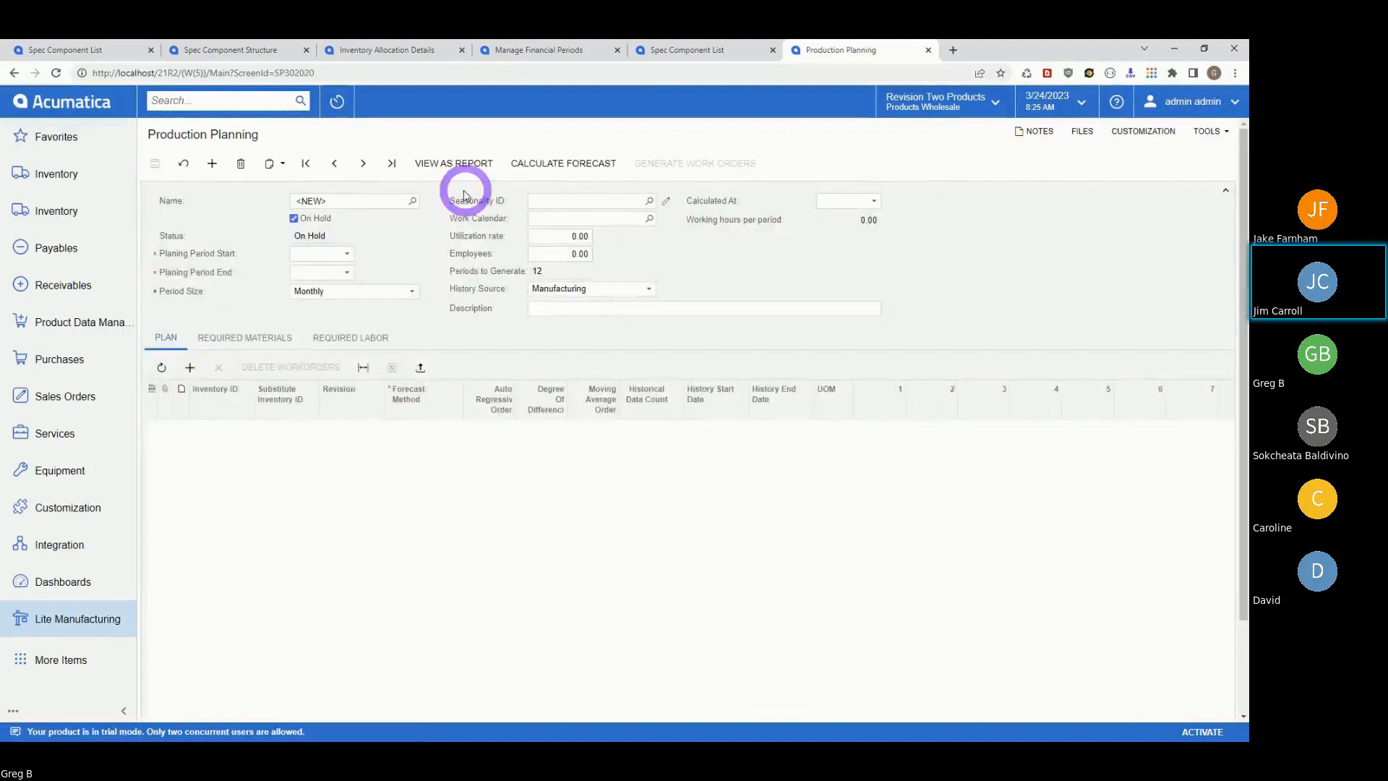
{"action": "left_click", "coordinate": [413, 201]}
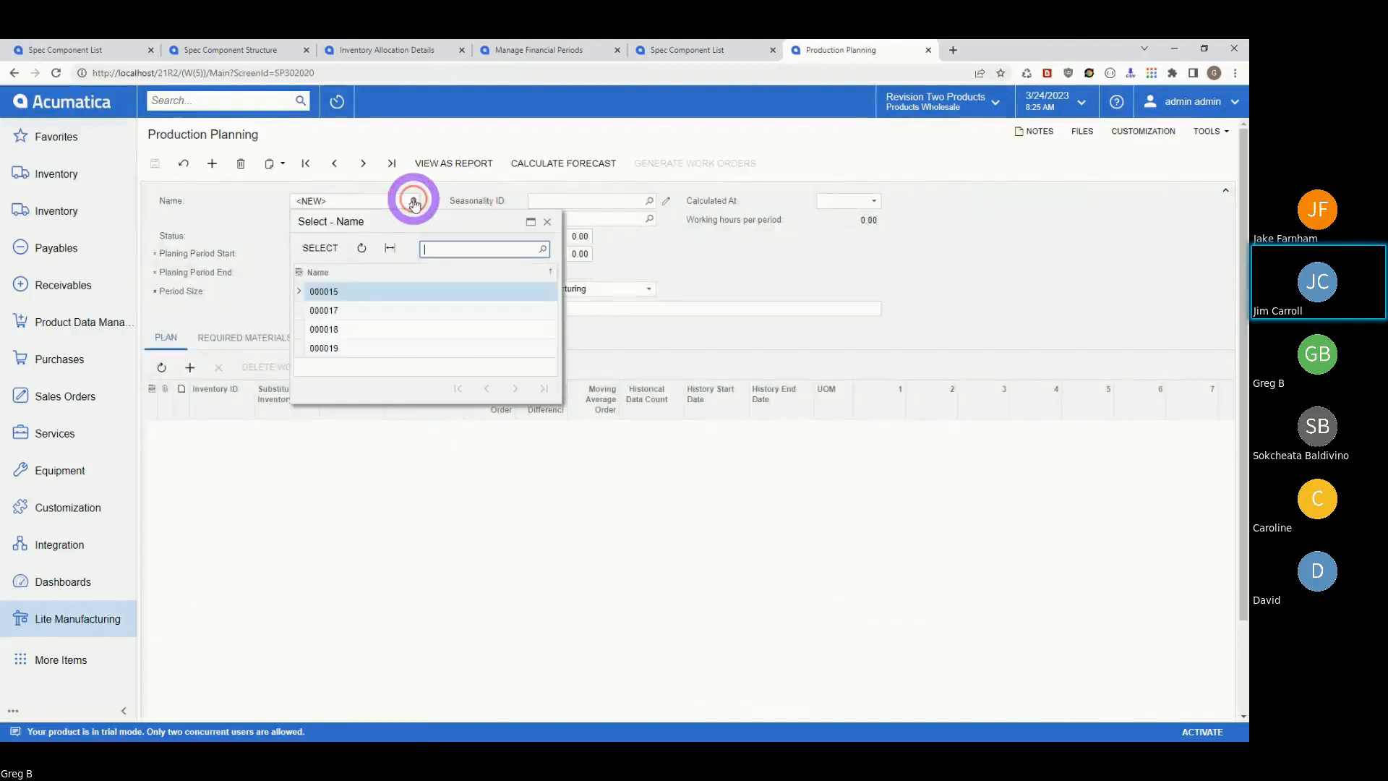
{"action": "left_click", "coordinate": [331, 348]}
{"action": "left_click", "coordinate": [326, 249]}
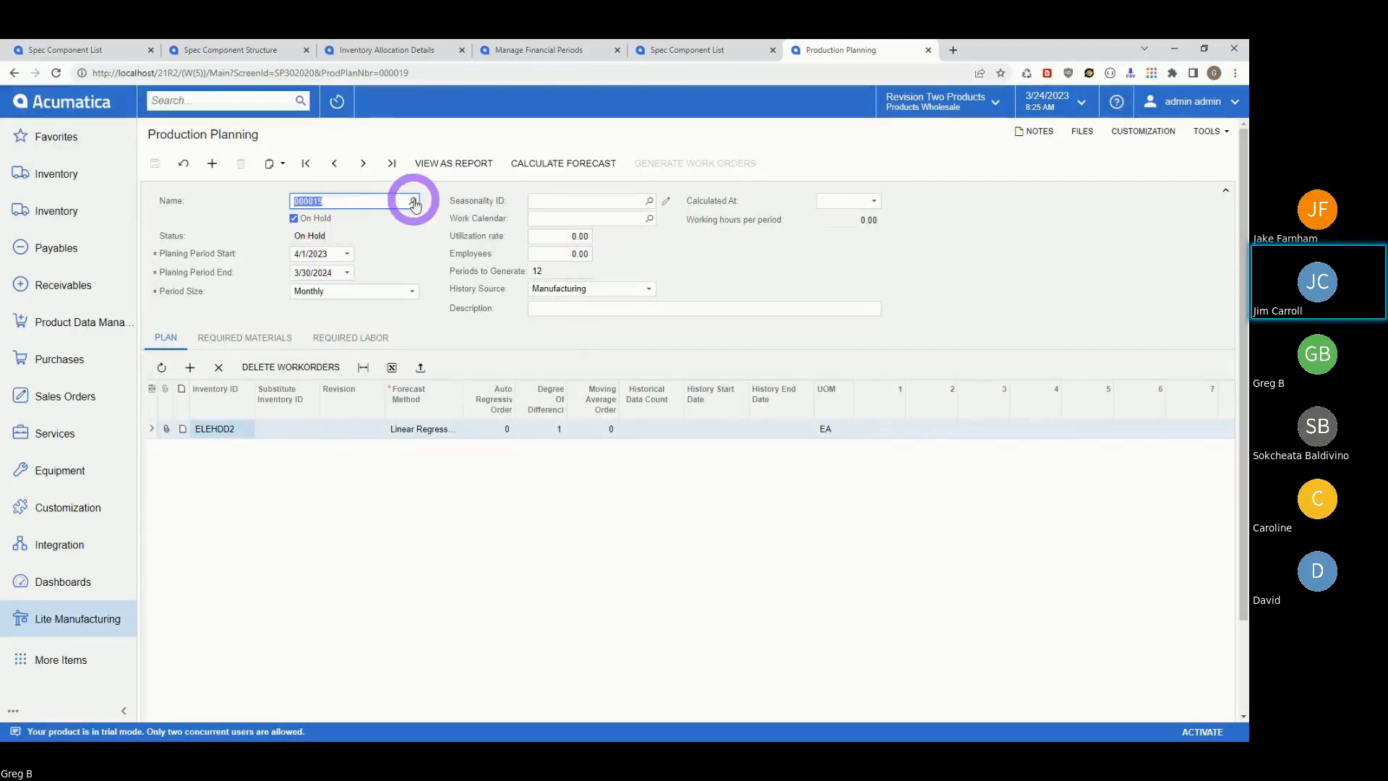
{"action": "left_click", "coordinate": [334, 164]}
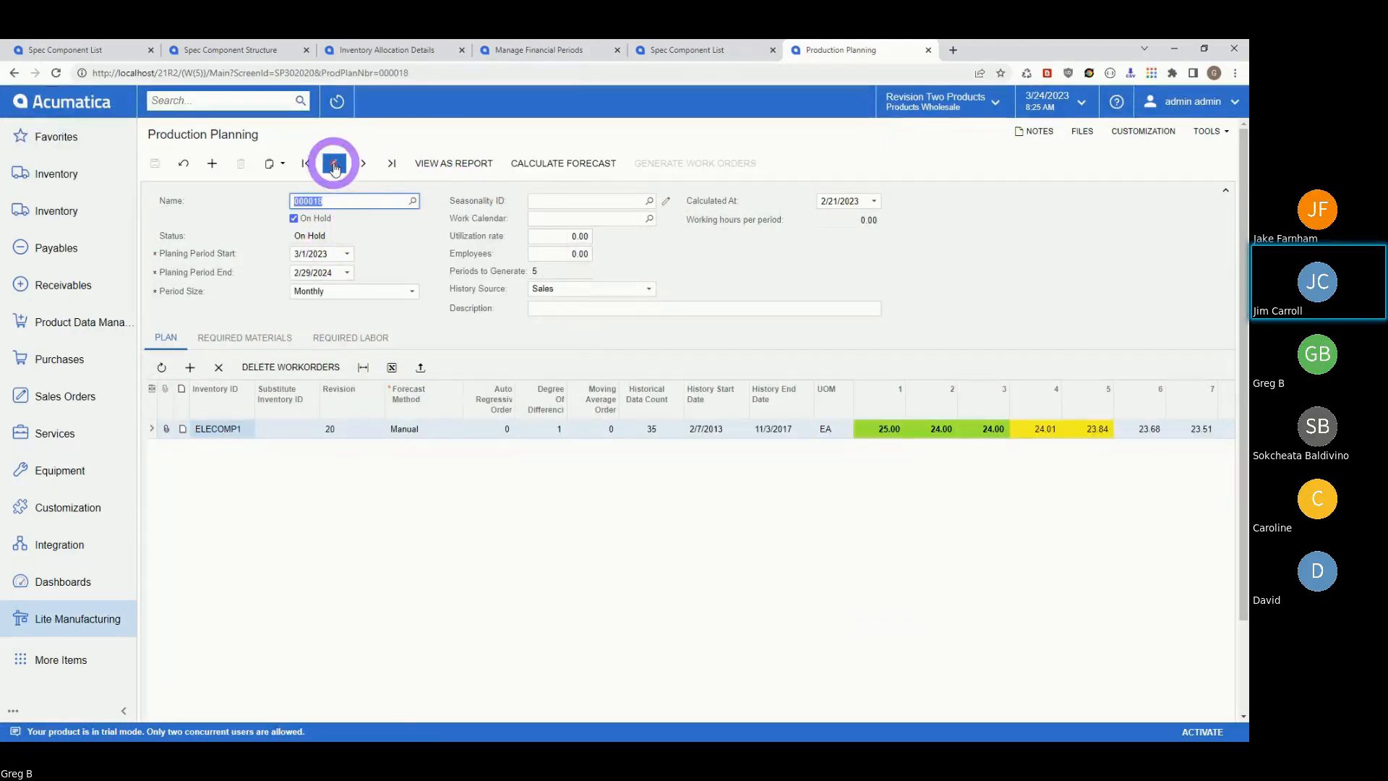
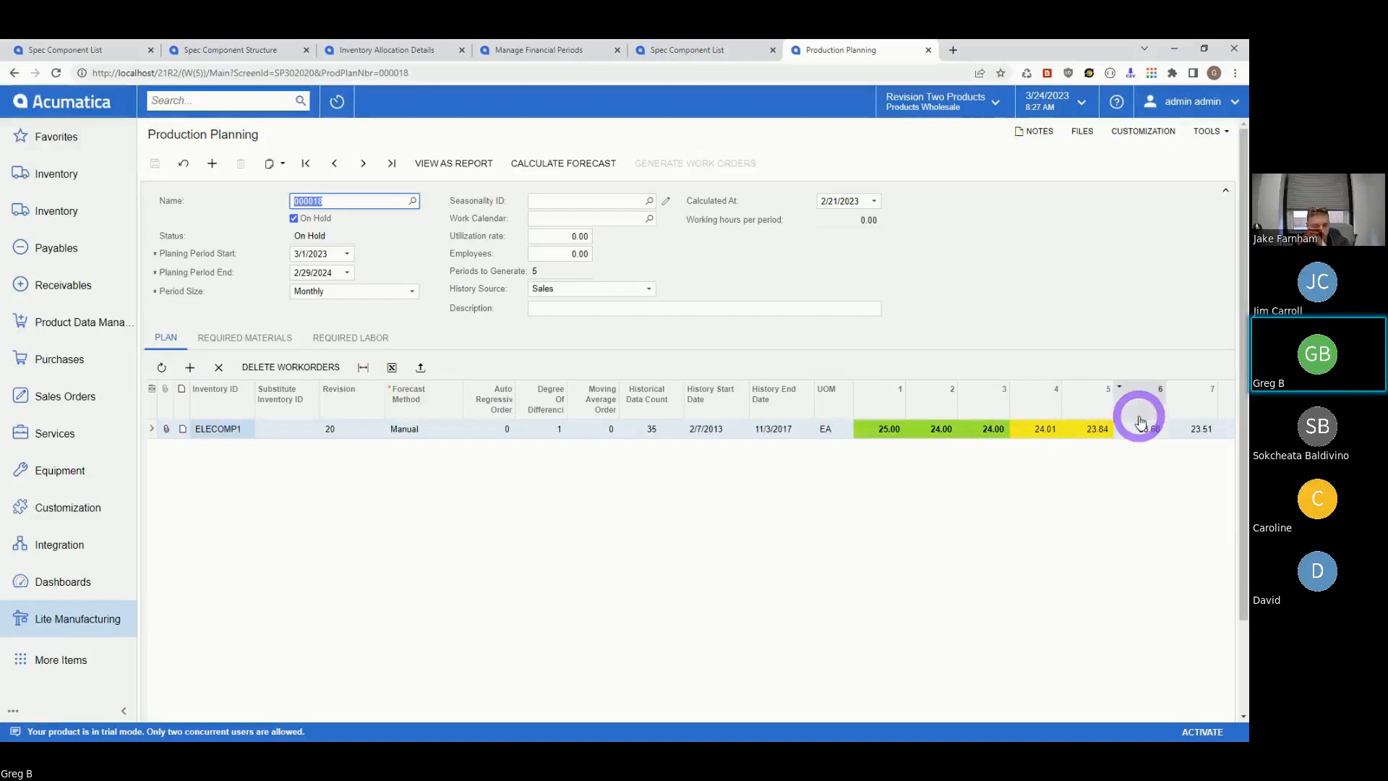
- Take plan 000018 off hold and set Periods to Generate to 7, then down to 4
{"action": "left_click", "coordinate": [294, 219]}
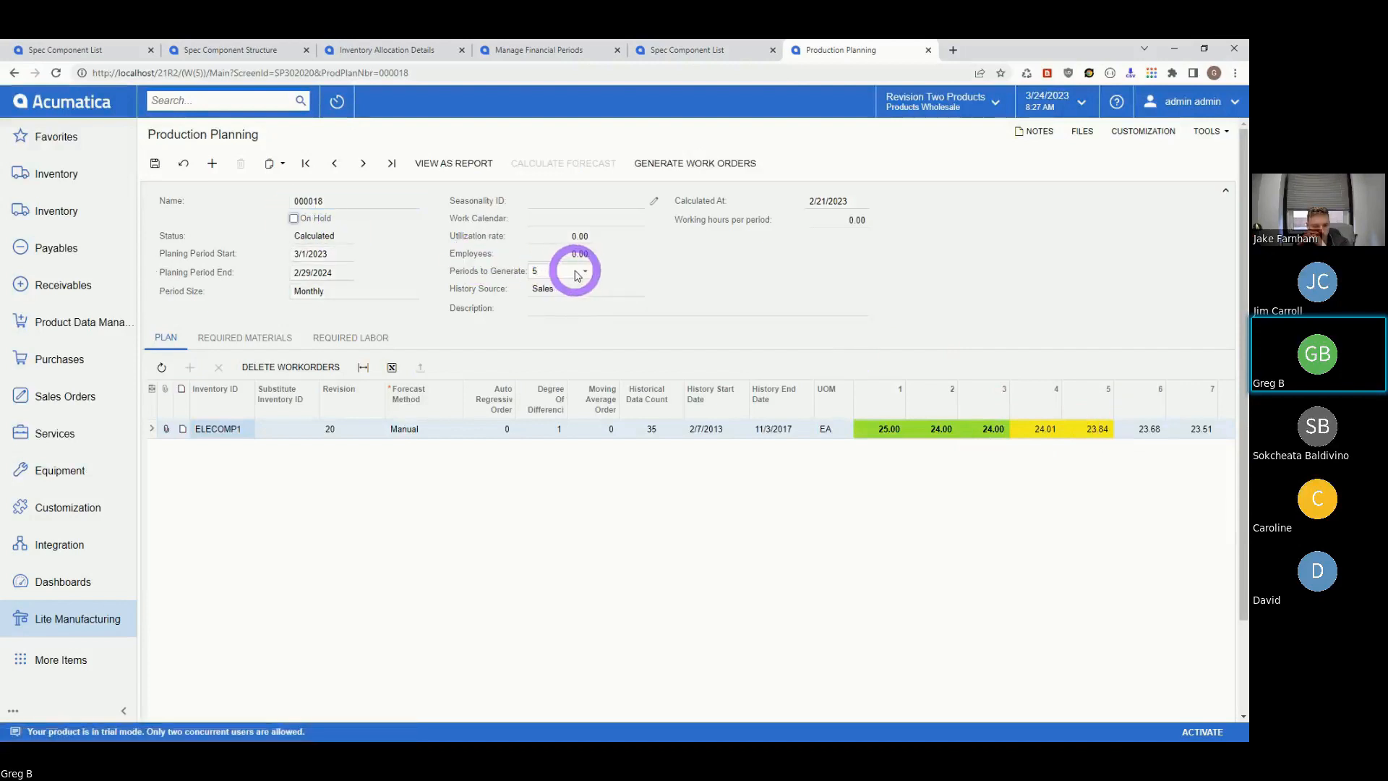
{"action": "left_click", "coordinate": [575, 271]}
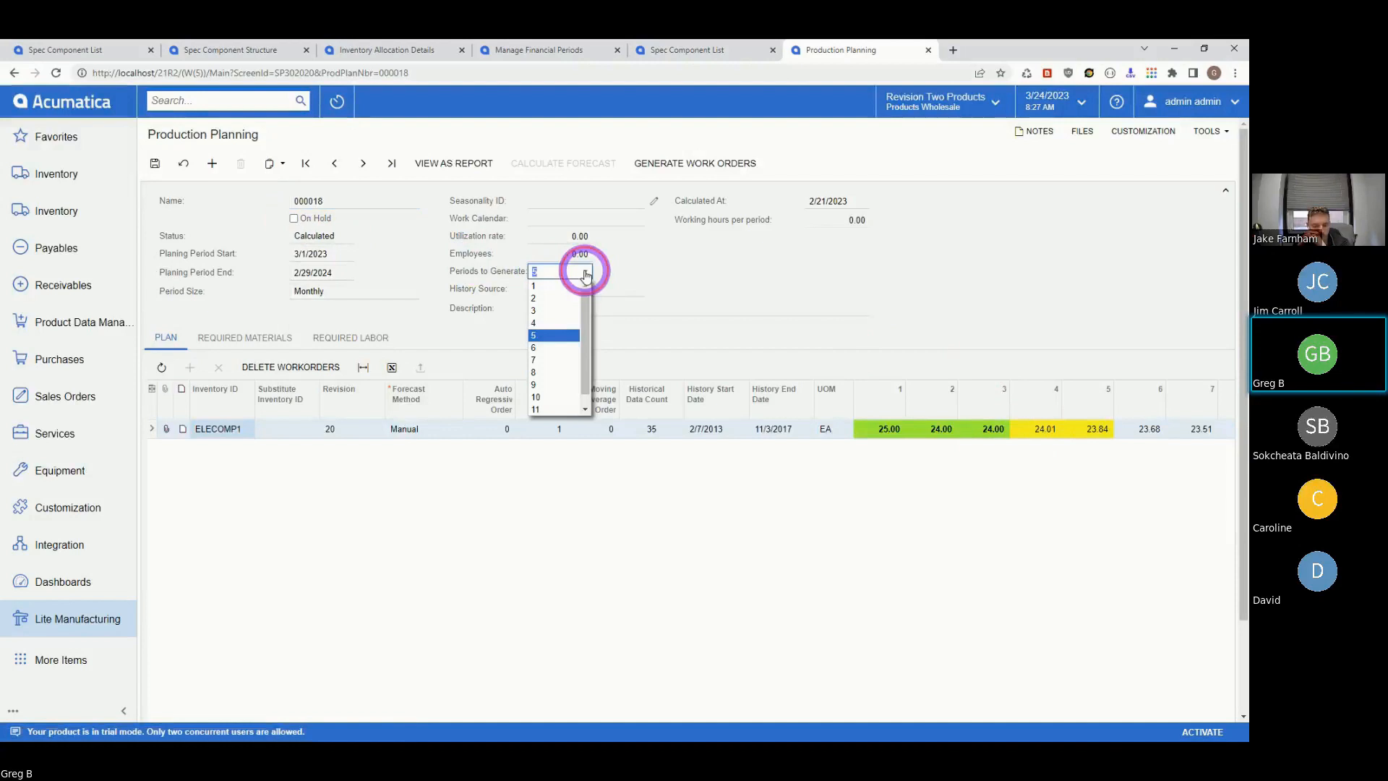
{"action": "left_click", "coordinate": [541, 359]}
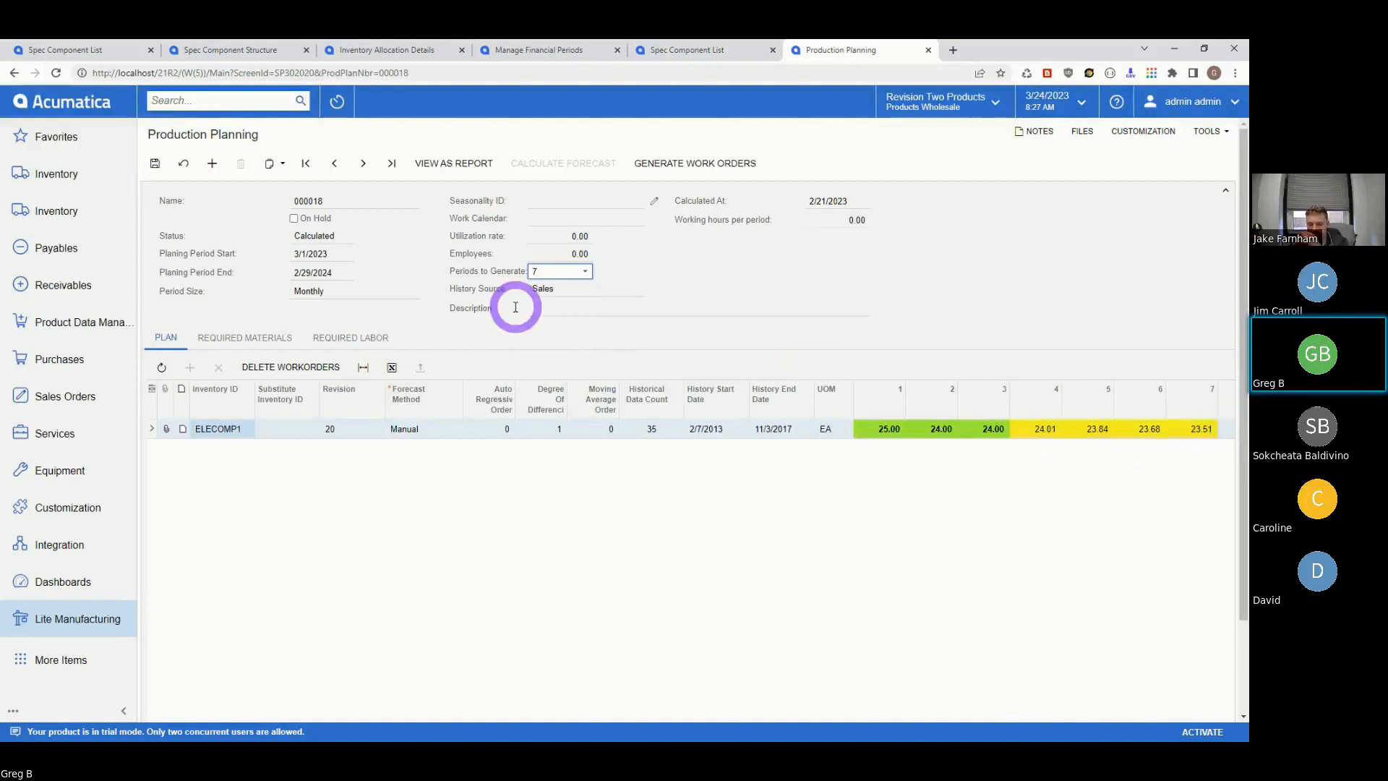
{"action": "left_click", "coordinate": [709, 177]}
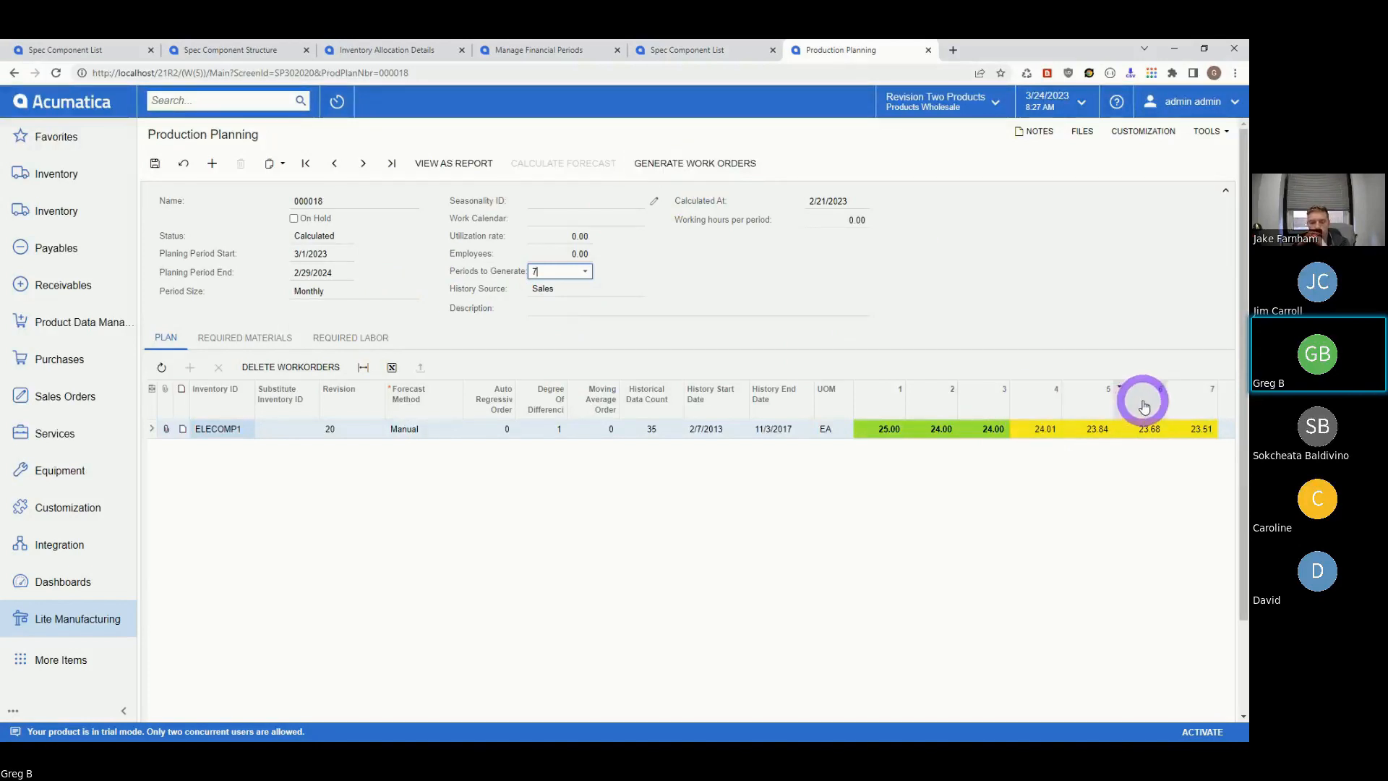
{"action": "left_click", "coordinate": [584, 272]}
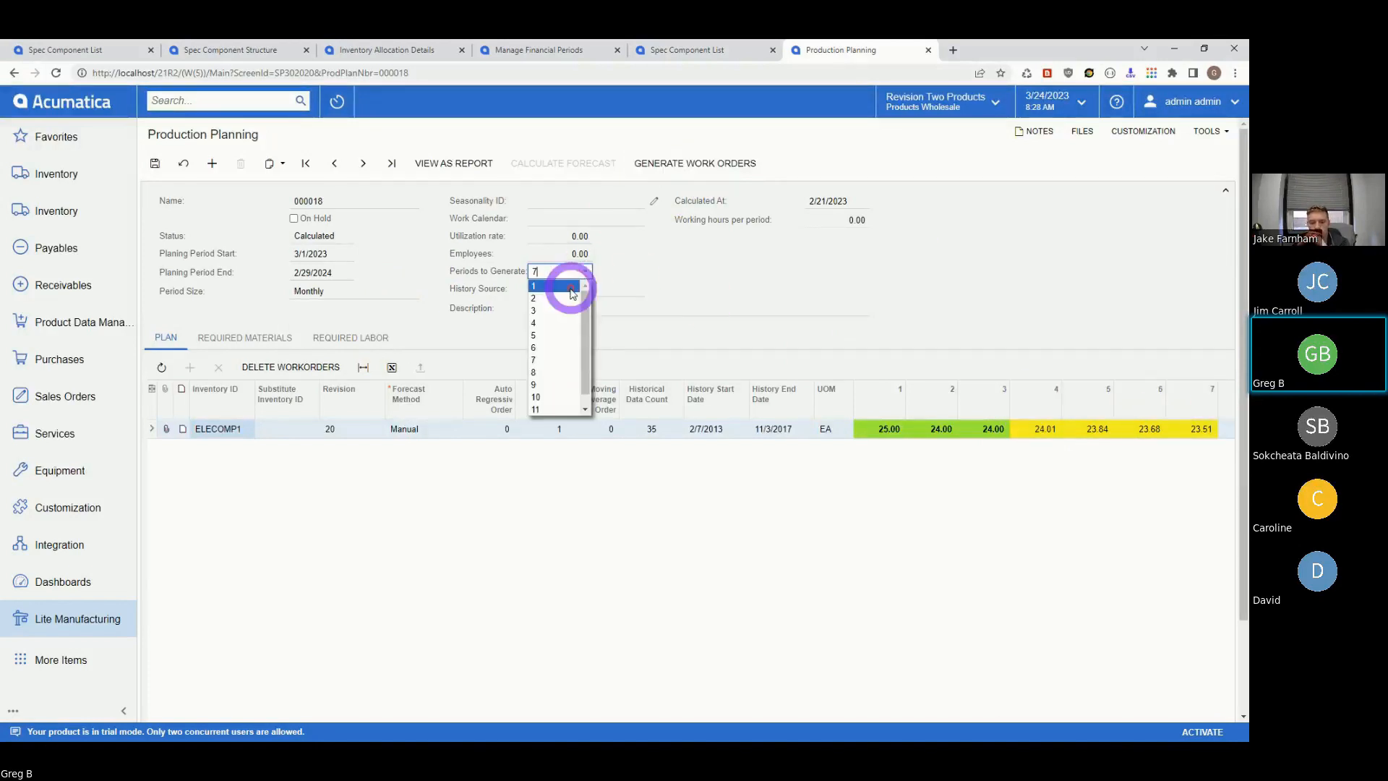
{"action": "left_click", "coordinate": [535, 323]}
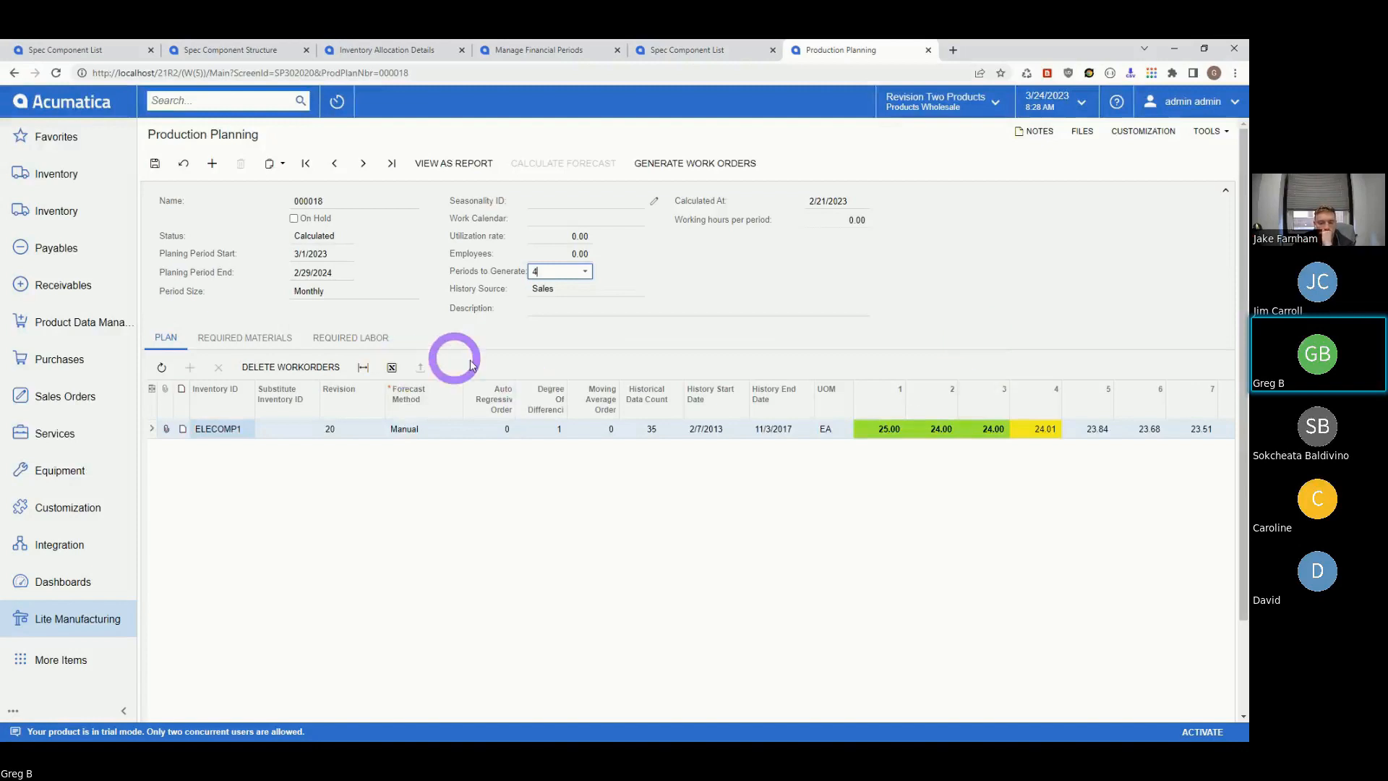
- Discard the plan's unsaved changes, restoring hold and 5 periods, and keep Sales as history source
{"action": "left_click", "coordinate": [184, 163]}
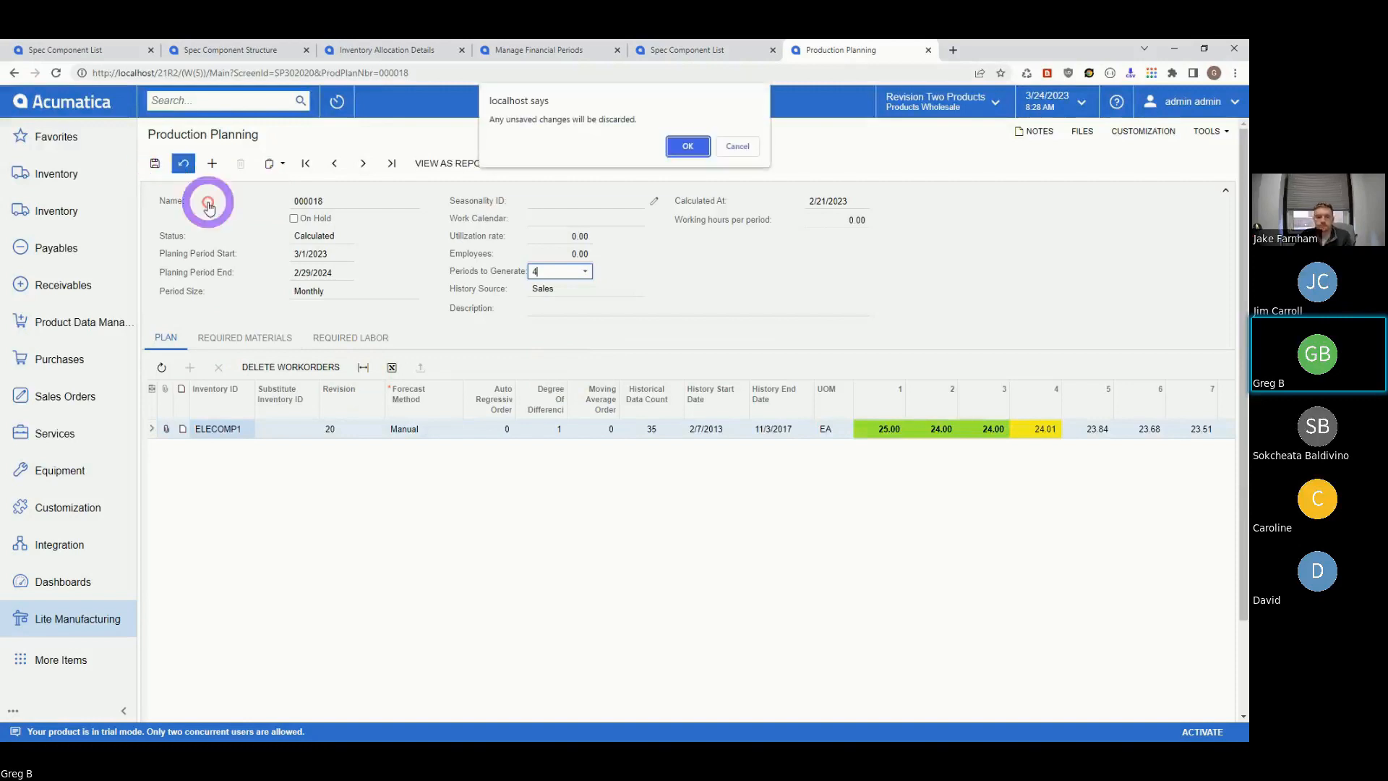
{"action": "left_click", "coordinate": [687, 146]}
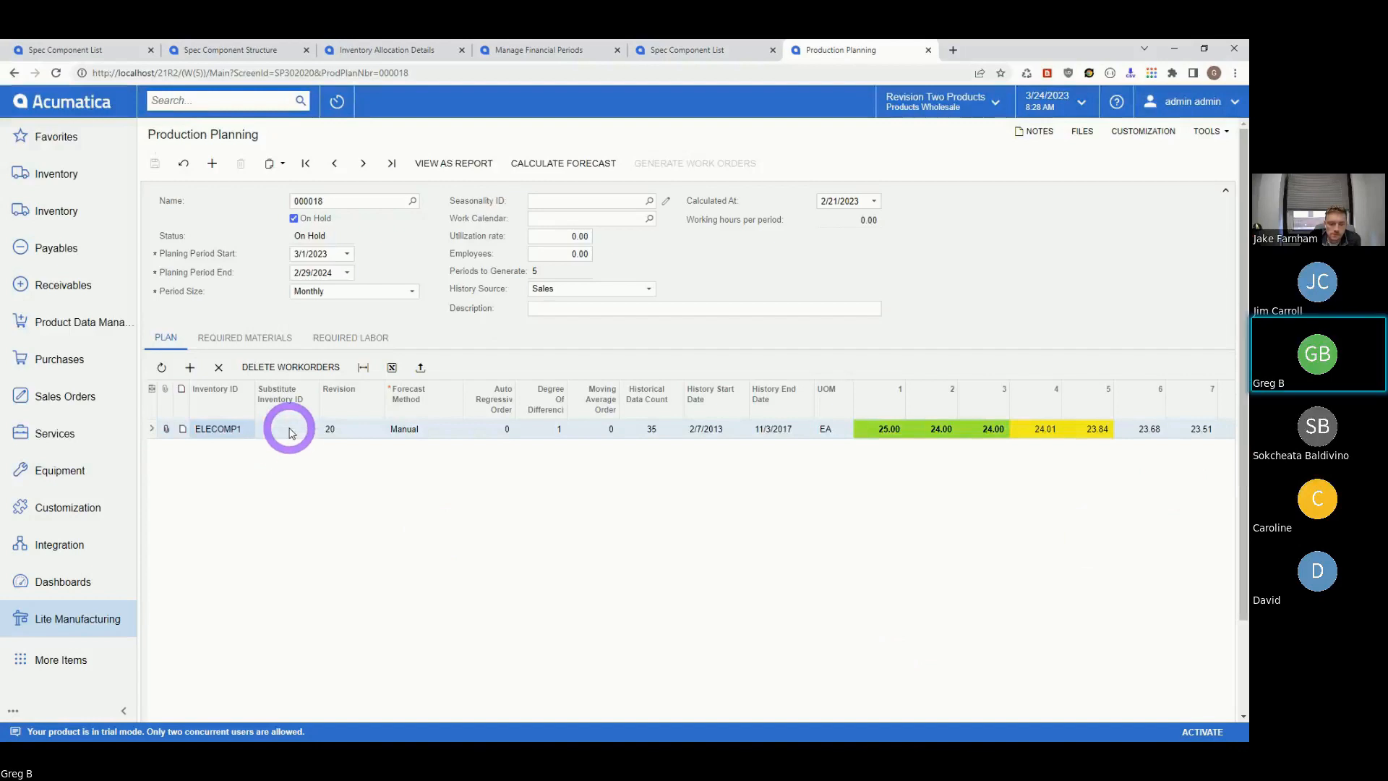
{"action": "left_click", "coordinate": [650, 289]}
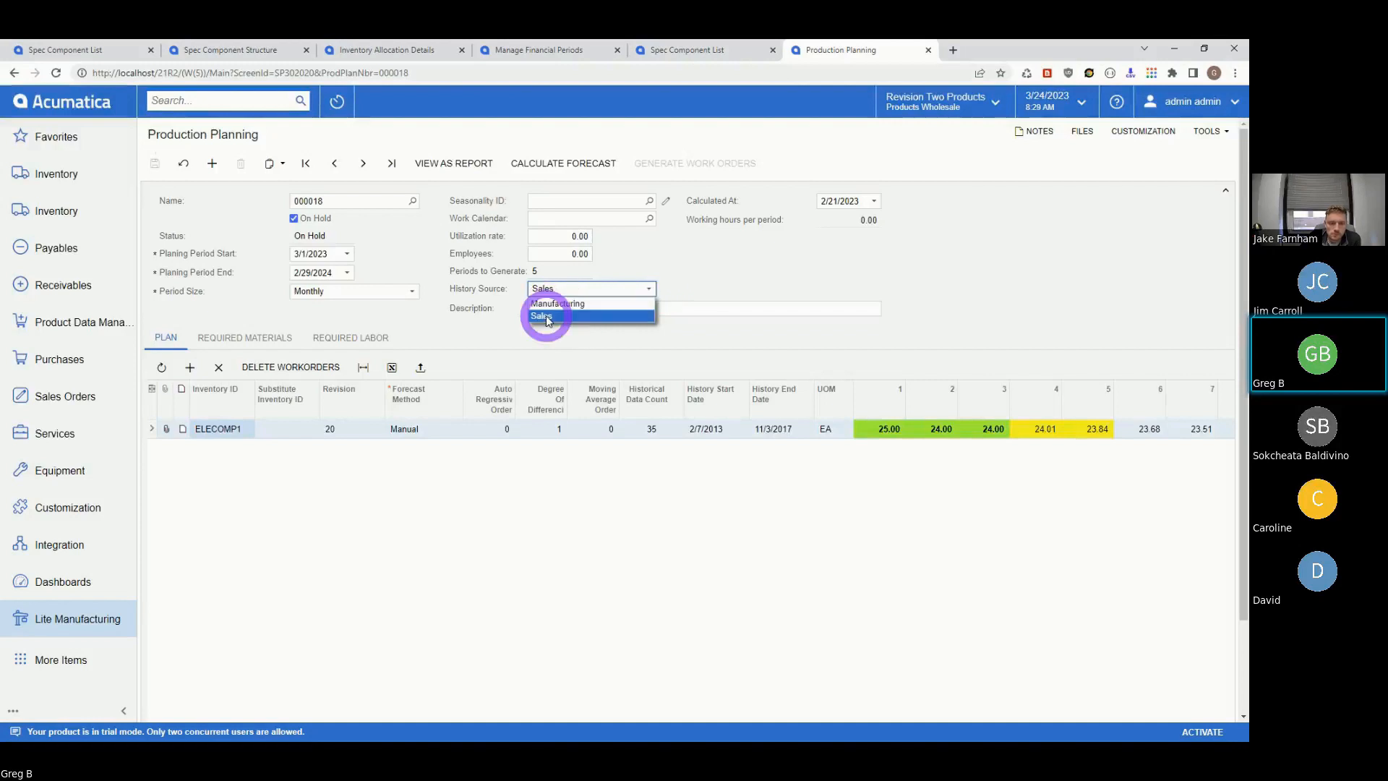
{"action": "left_click", "coordinate": [512, 324]}
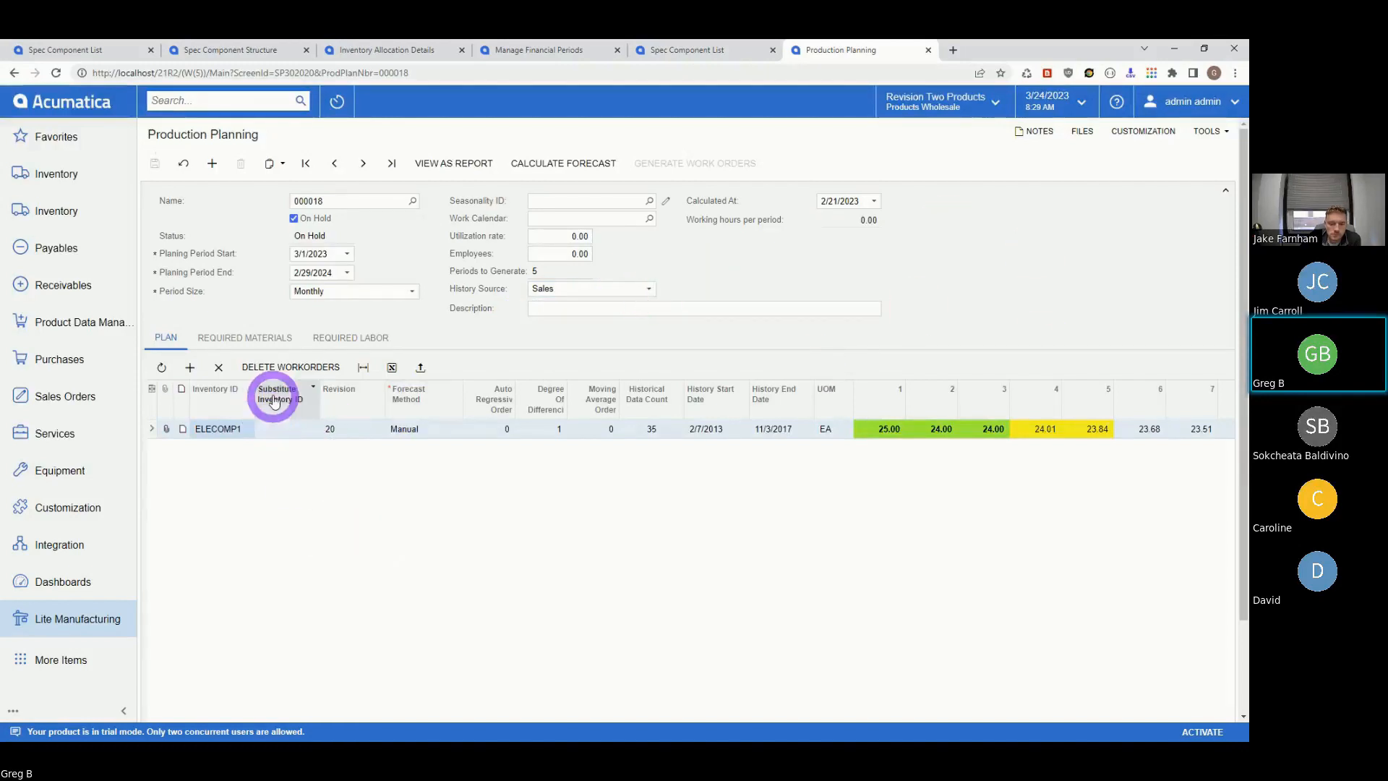
- Choose ELECOMP2 from the lookup as the substitute inventory item on the ELECOMP1 line
{"action": "left_click", "coordinate": [289, 428]}
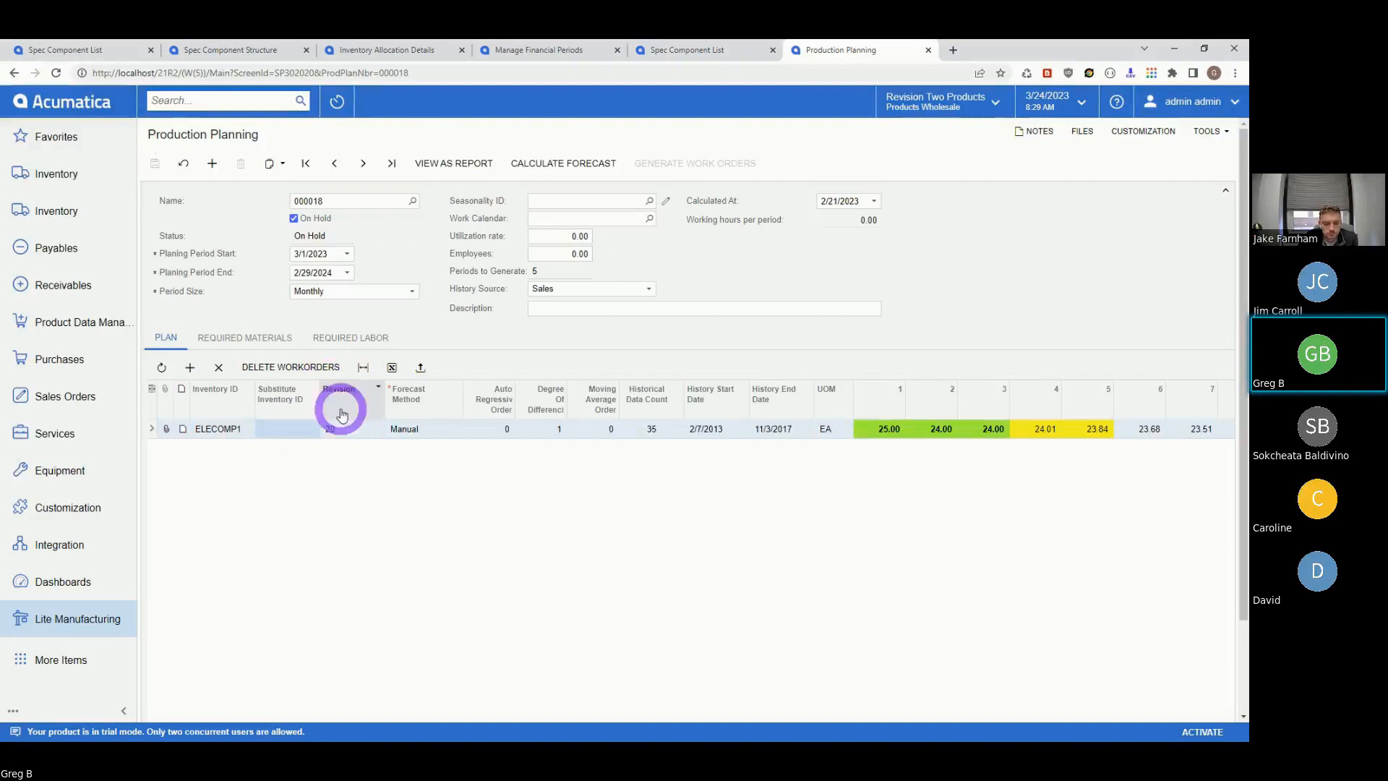
{"action": "left_click", "coordinate": [310, 431]}
{"action": "left_click", "coordinate": [322, 428]}
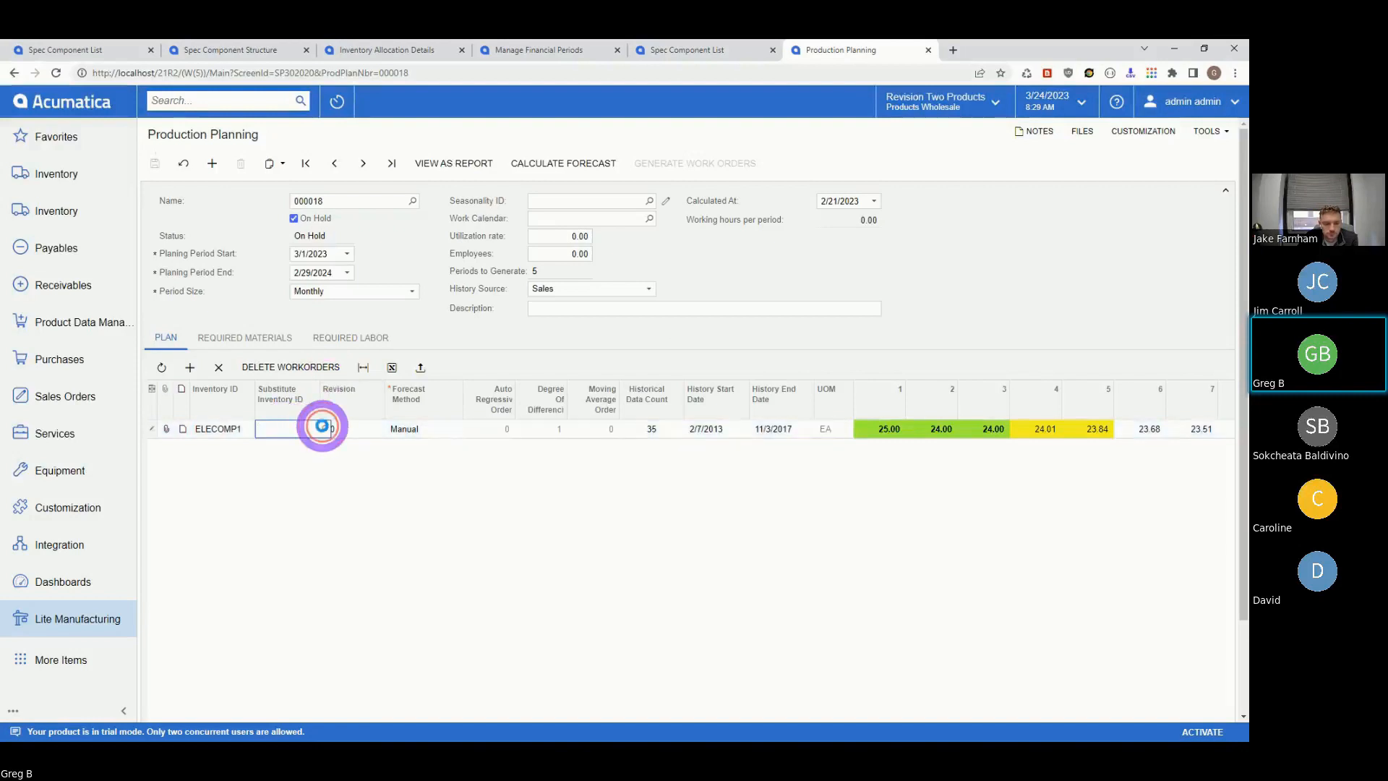
{"action": "left_click", "coordinate": [294, 299]}
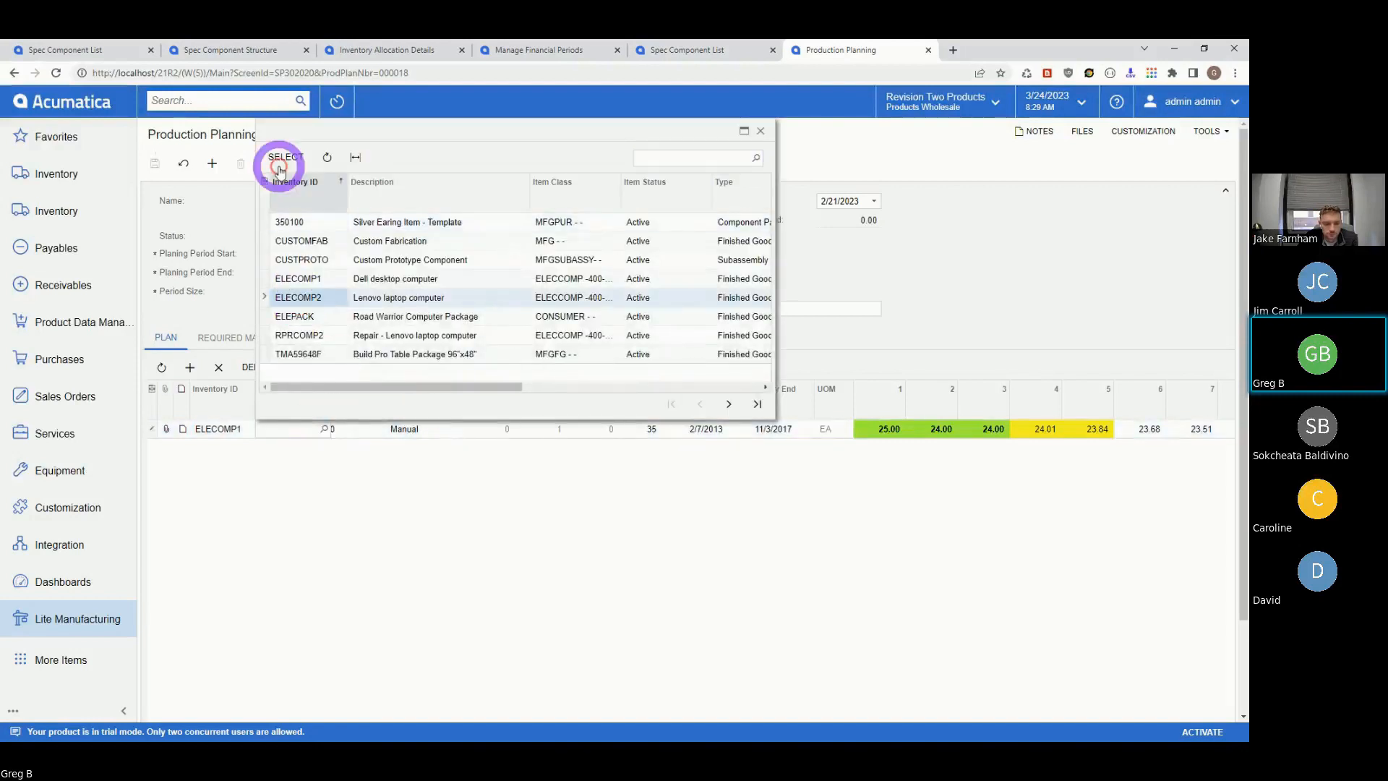
{"action": "left_click", "coordinate": [285, 156]}
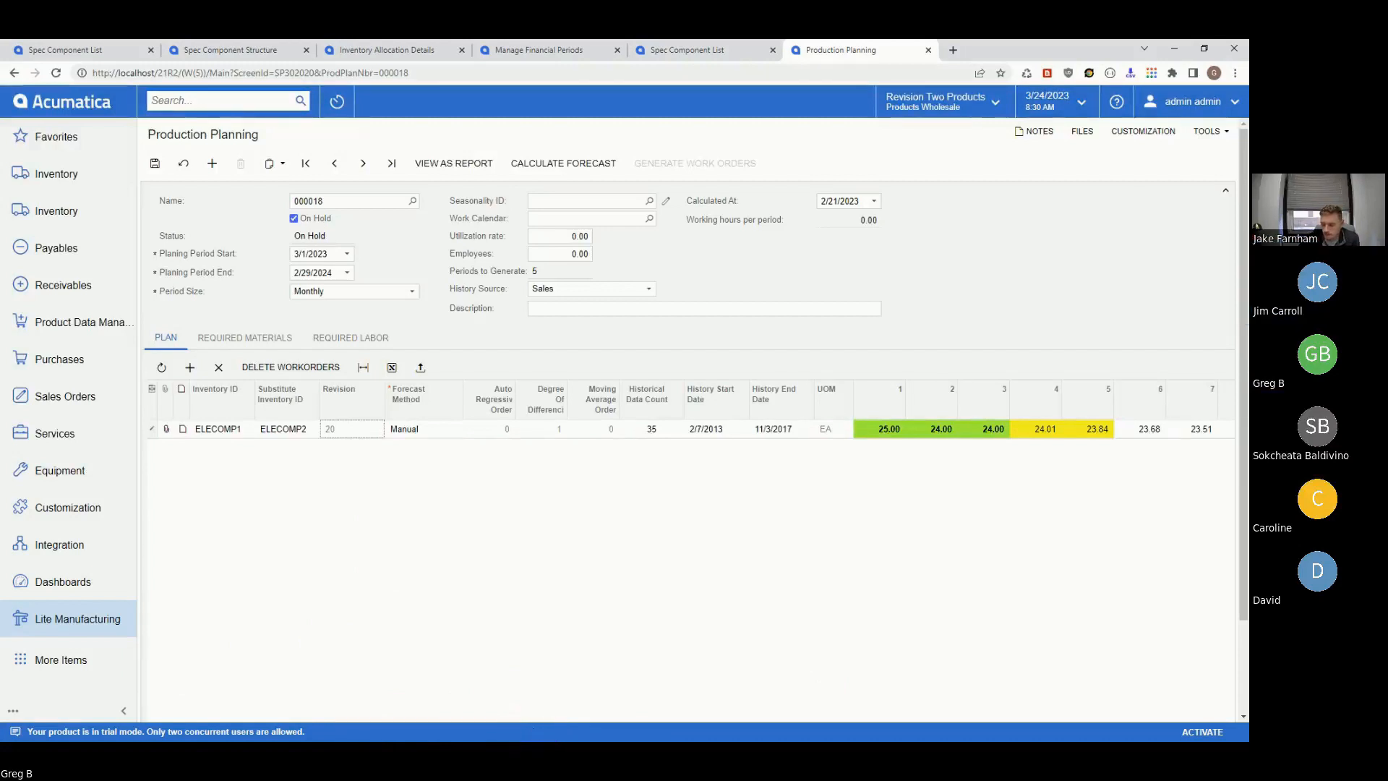
- Switch to the LM Updated Feature List workbook and scroll through the Updated Features sheet
{"action": "key", "text": "alt+Tab"}
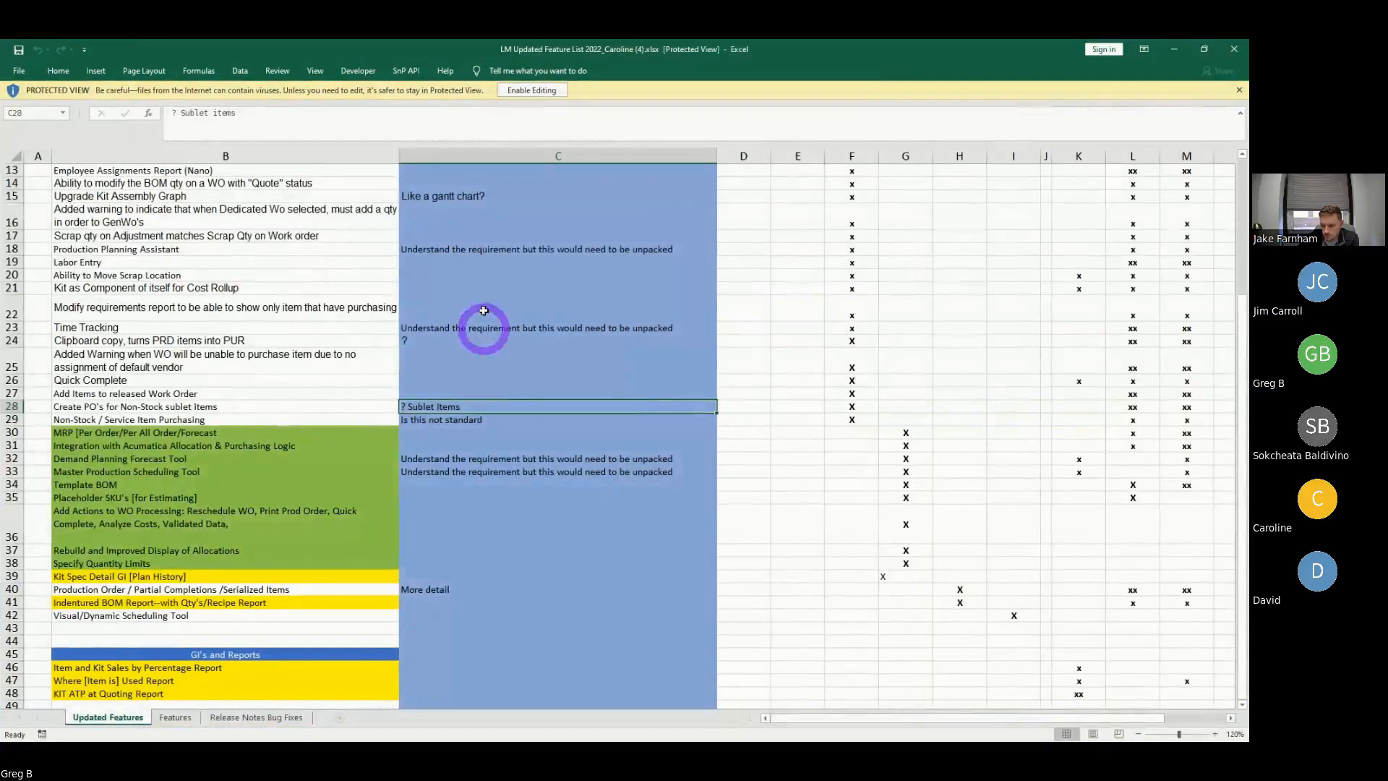
{"action": "scroll", "coordinate": [334, 607], "scroll_direction": "down", "scroll_amount": 2}
{"action": "scroll", "coordinate": [334, 606], "scroll_direction": "down", "scroll_amount": 2}
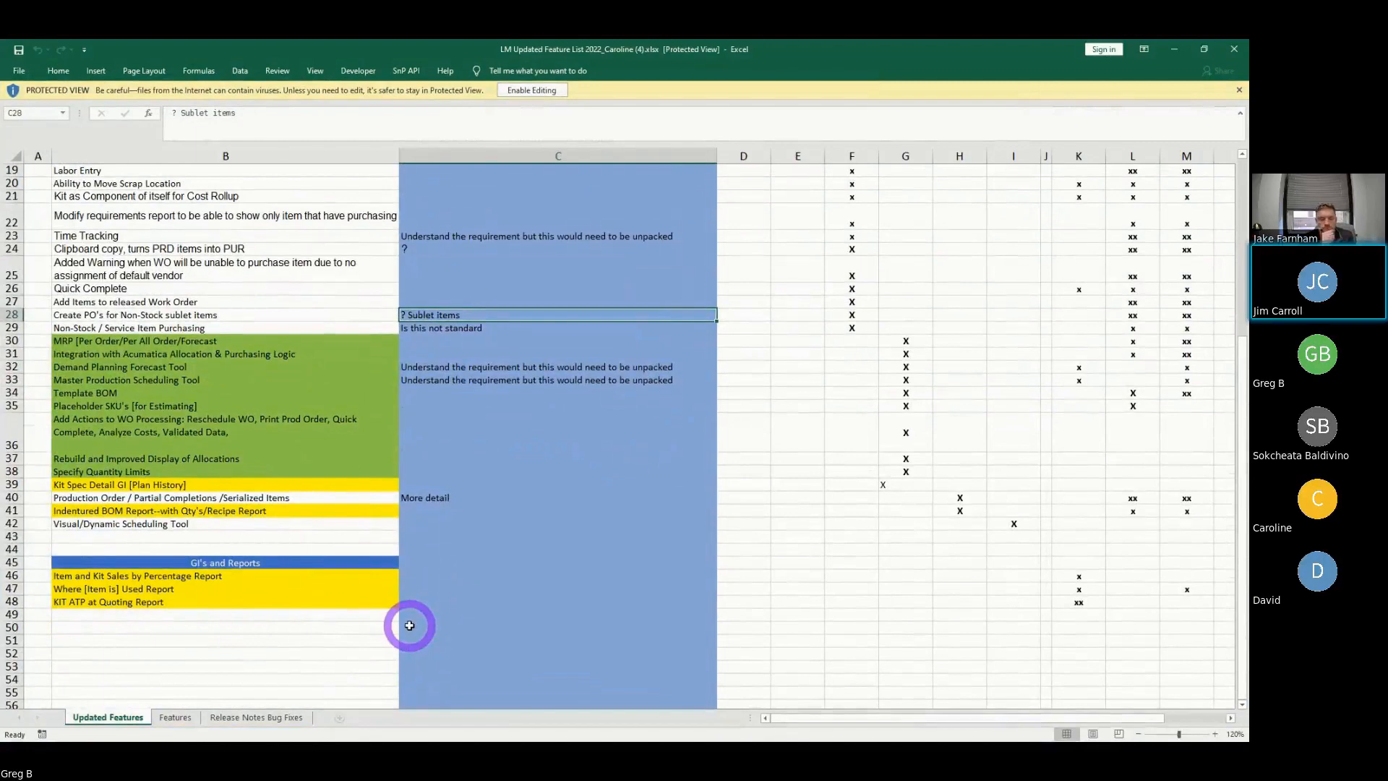
{"action": "scroll", "coordinate": [587, 619], "scroll_direction": "down", "scroll_amount": 5}
{"action": "scroll", "coordinate": [585, 622], "scroll_direction": "up", "scroll_amount": 11}
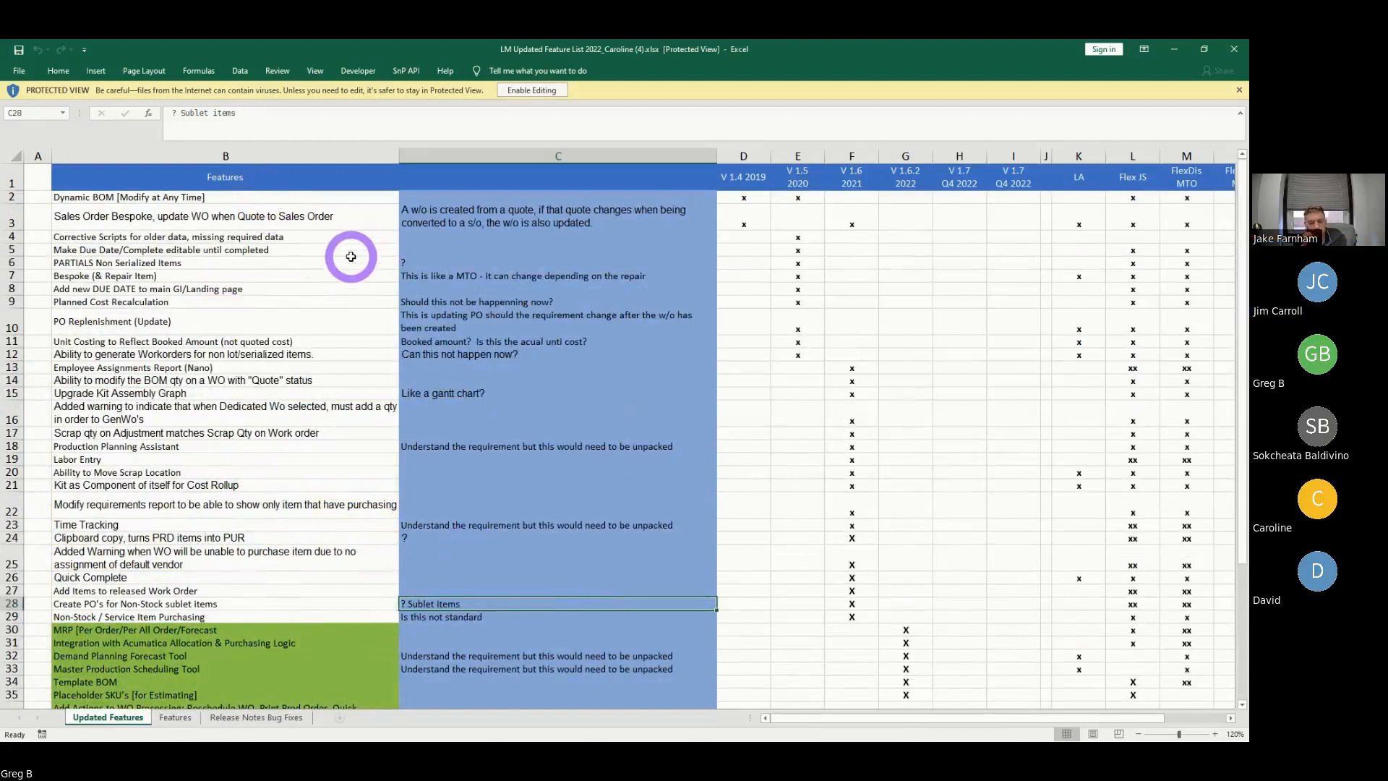
- Search the sheet for ATP, select KIT ATP at Quoting Report, and select its comment cell
{"action": "key", "text": "ctrl+f"}
{"action": "type", "text": "ATP"}
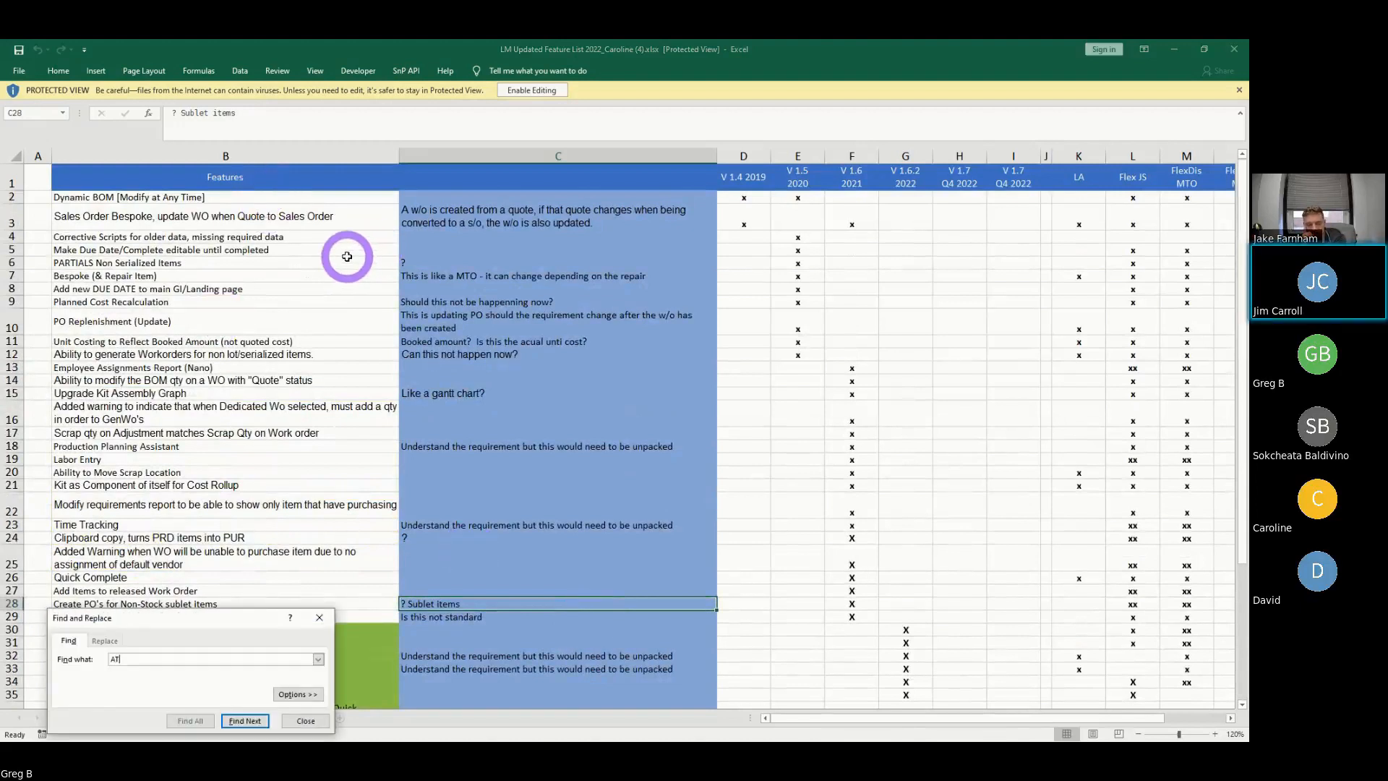
{"action": "left_click", "coordinate": [255, 721]}
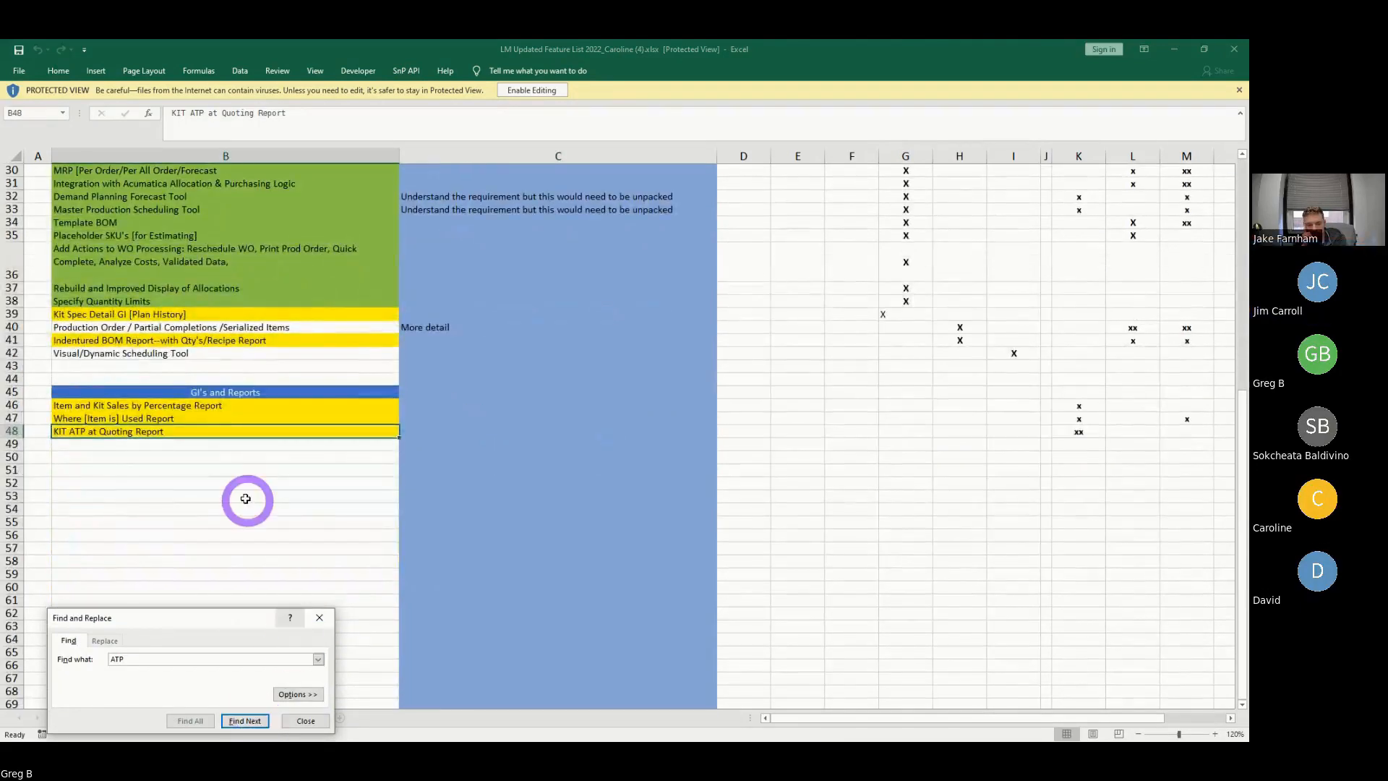
{"action": "left_click", "coordinate": [232, 481]}
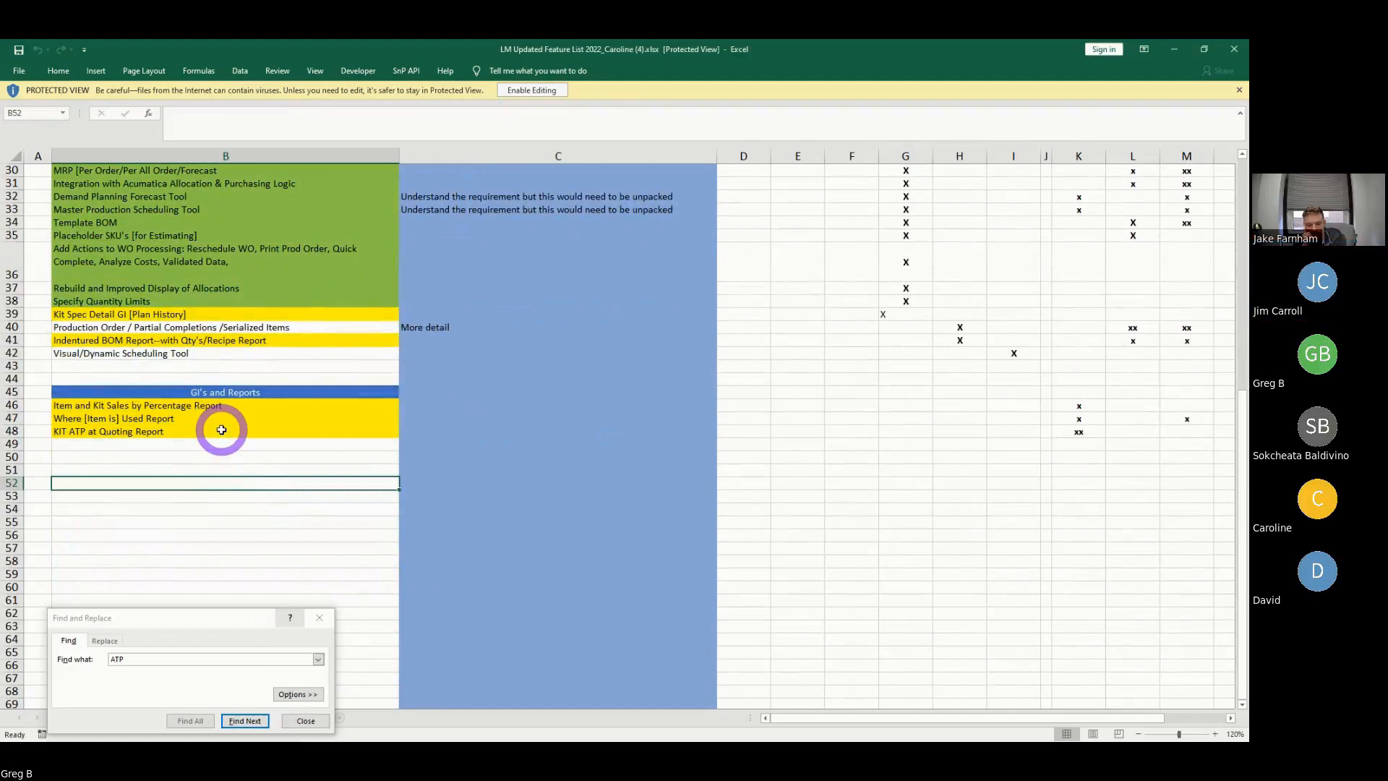
{"action": "left_click", "coordinate": [220, 430]}
{"action": "left_click", "coordinate": [310, 710]}
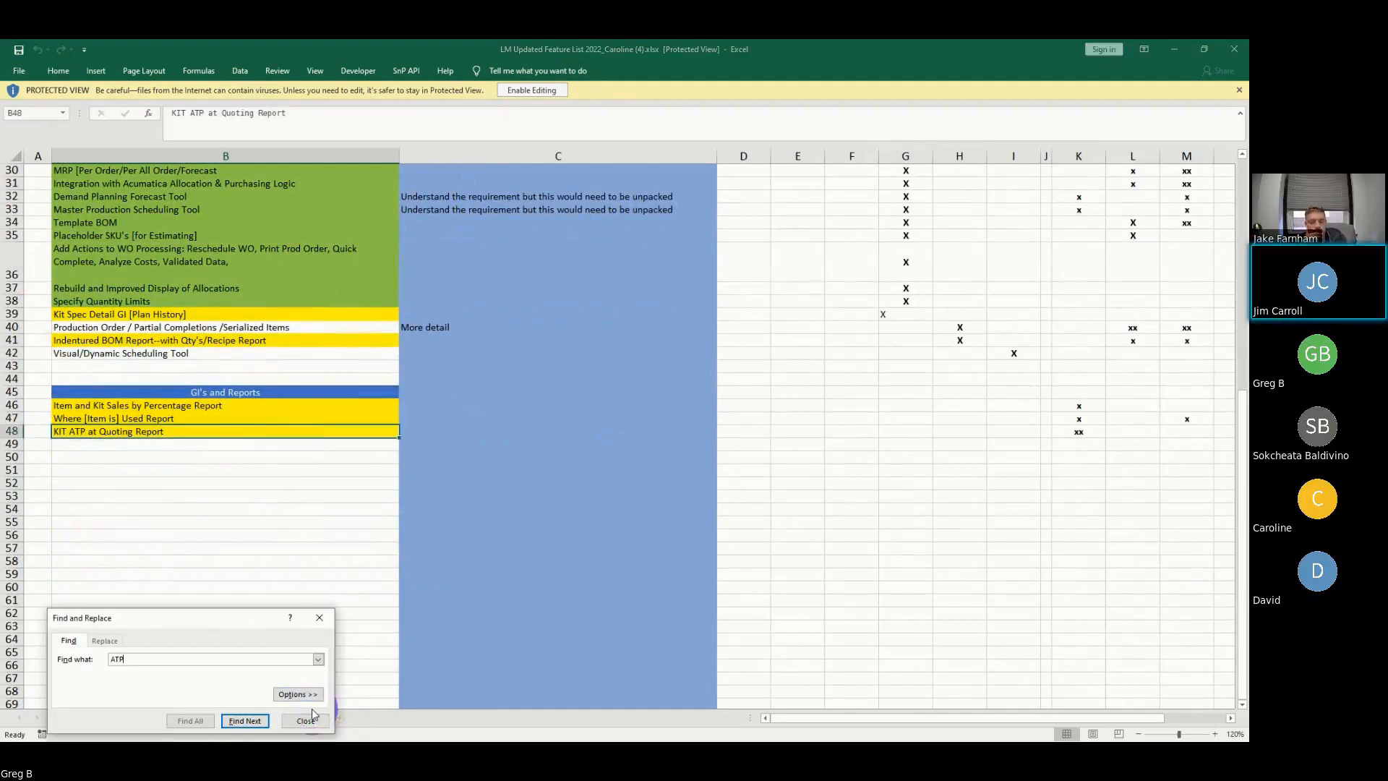
{"action": "left_click", "coordinate": [308, 720]}
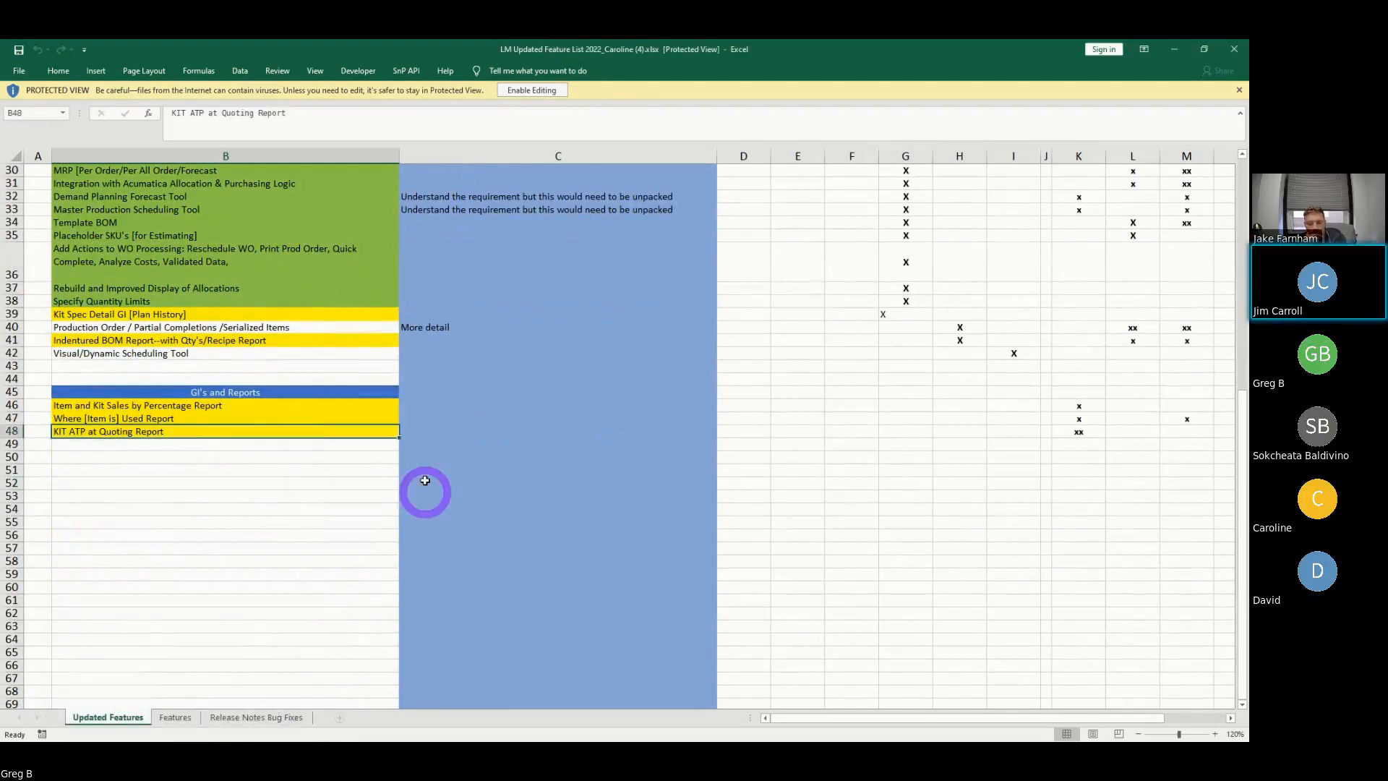
{"action": "left_click", "coordinate": [525, 434]}
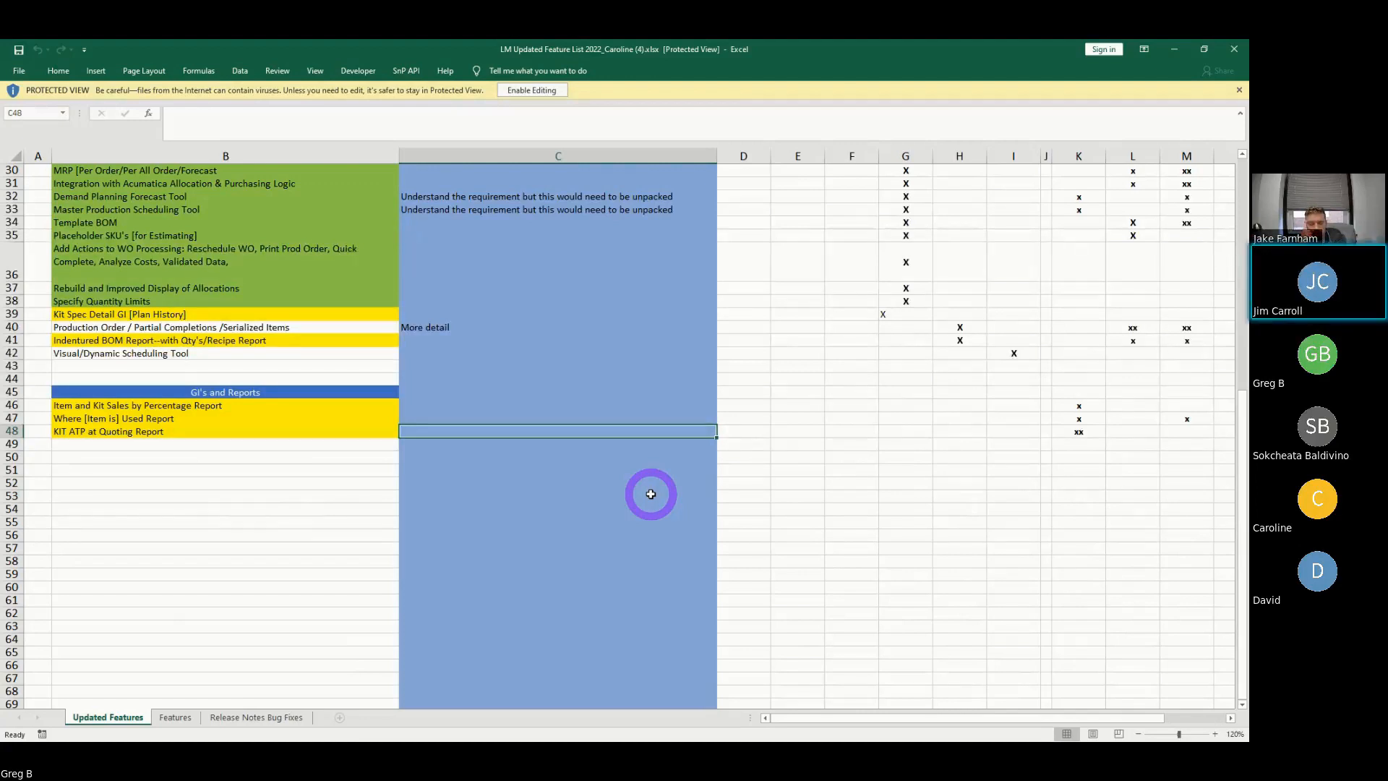
{"action": "left_click", "coordinate": [498, 482]}
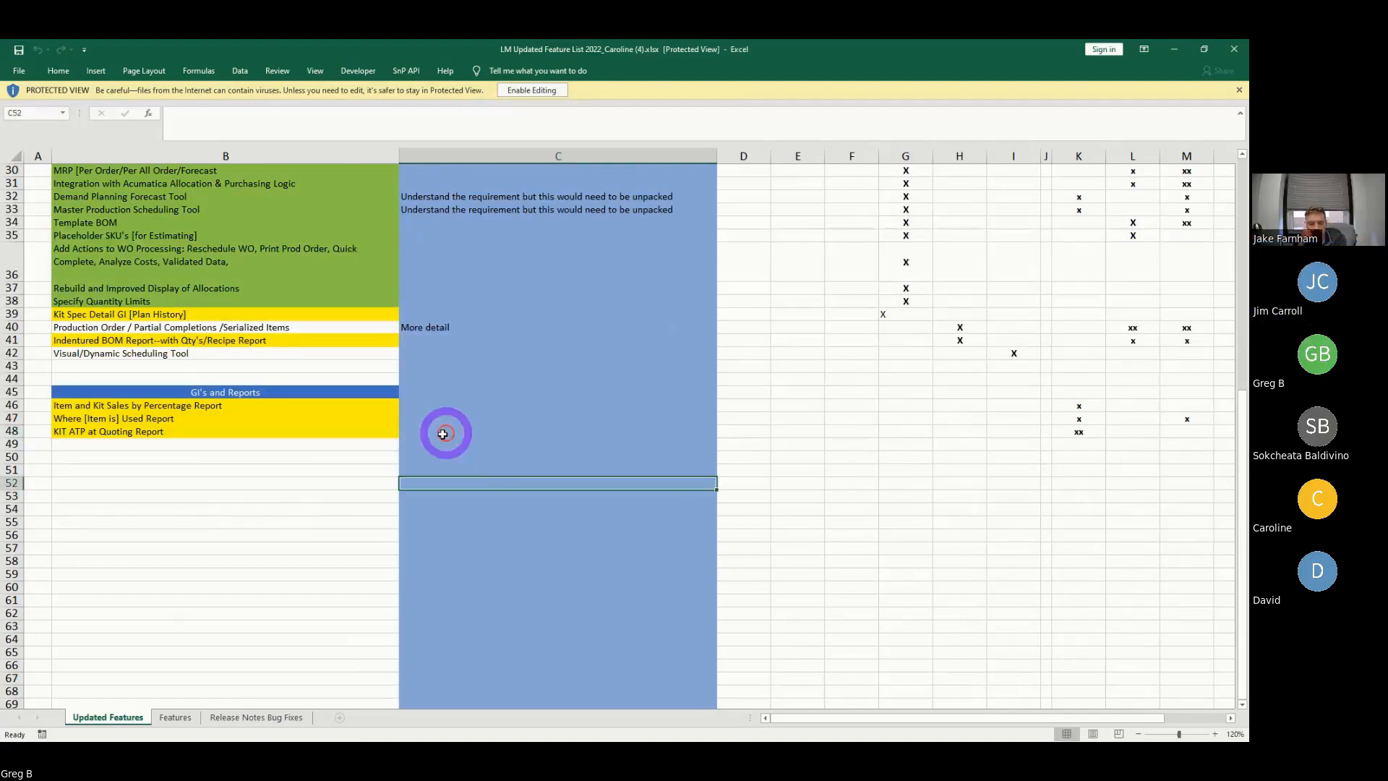
{"action": "left_click", "coordinate": [415, 436]}
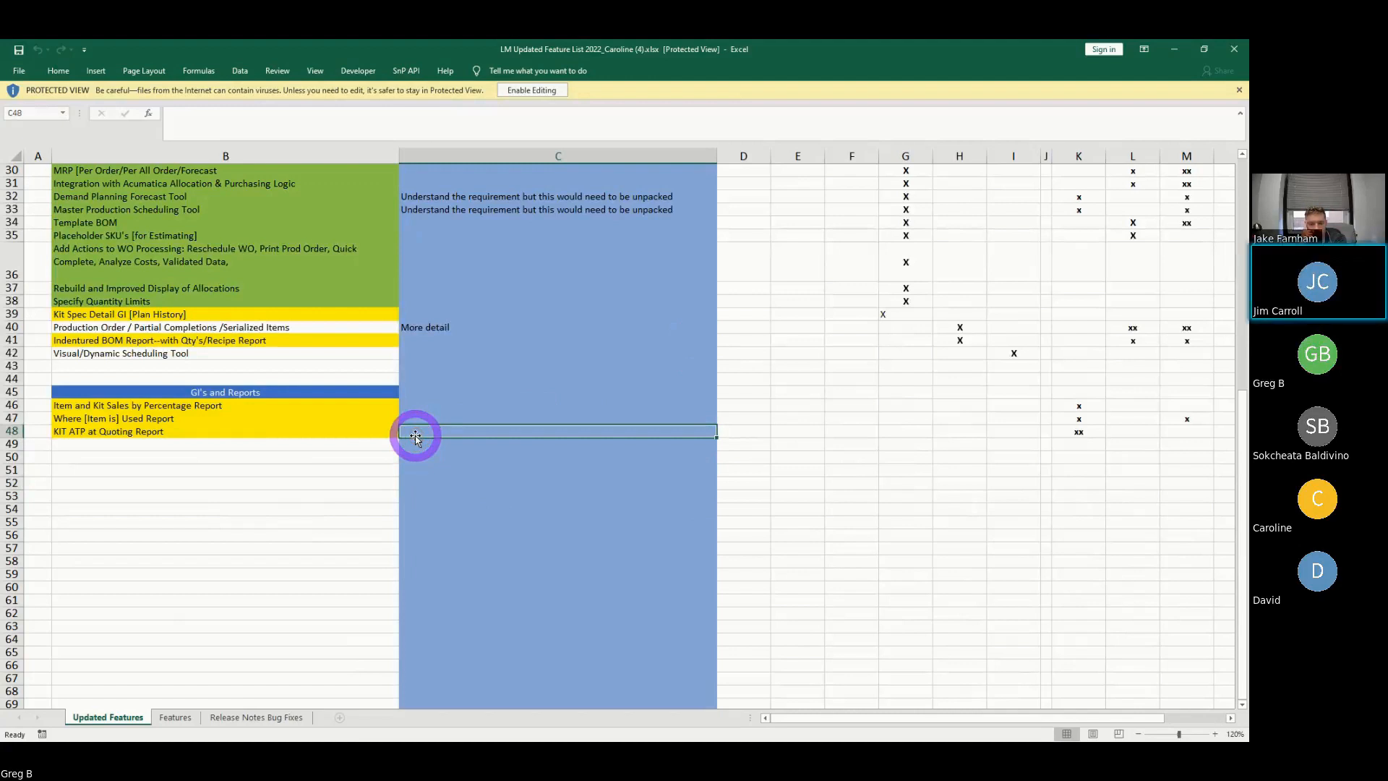
{"action": "double_click", "coordinate": [416, 437]}
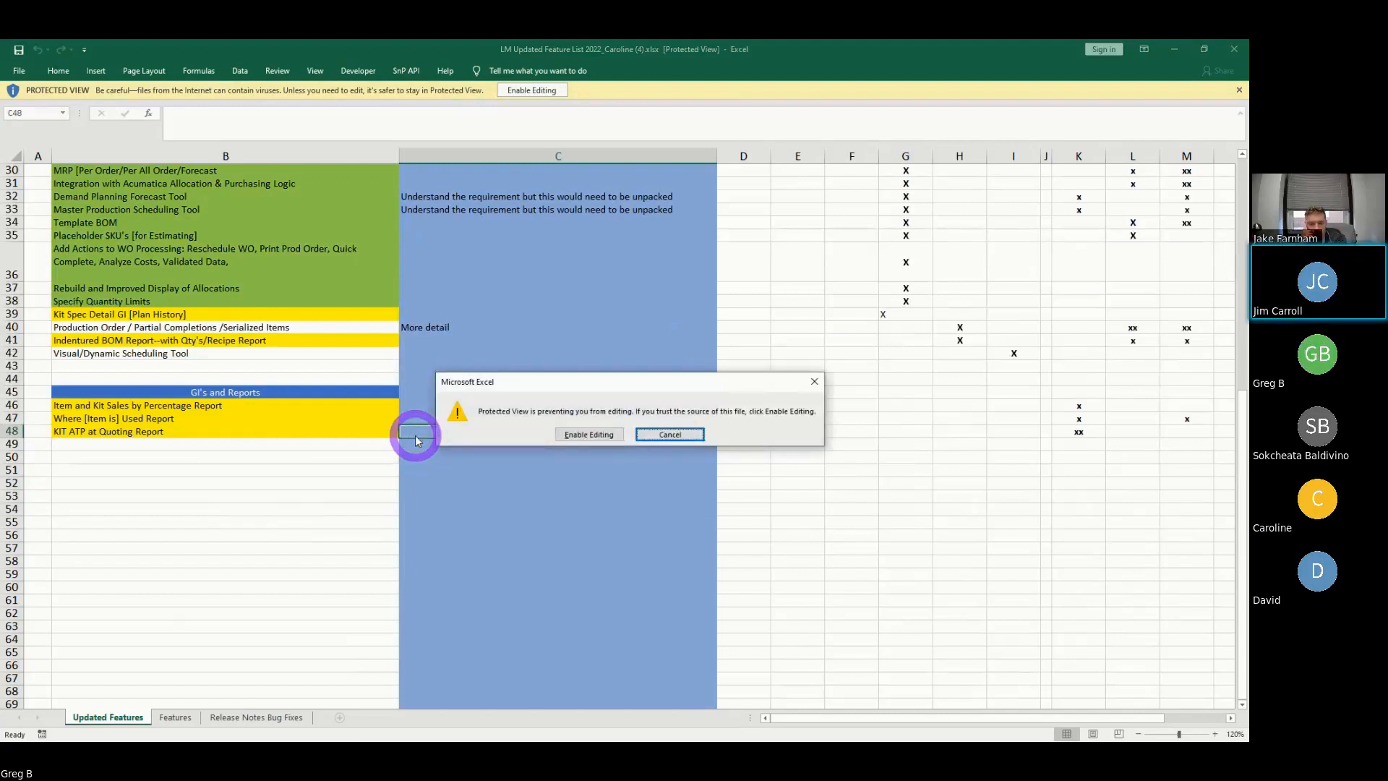
{"action": "left_click", "coordinate": [678, 434]}
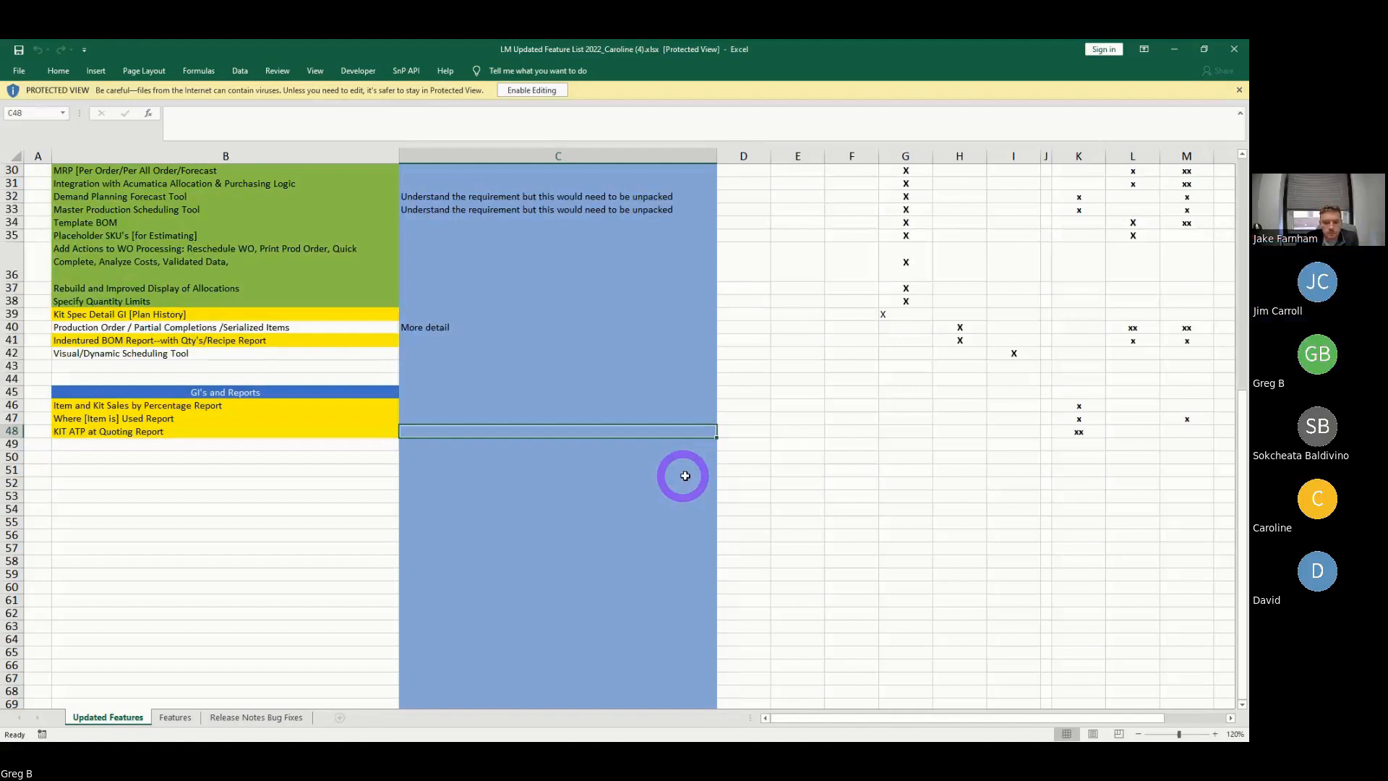
- Minimize Excel to return to production plan 000018 in Acumatica
{"action": "left_click", "coordinate": [1177, 49]}
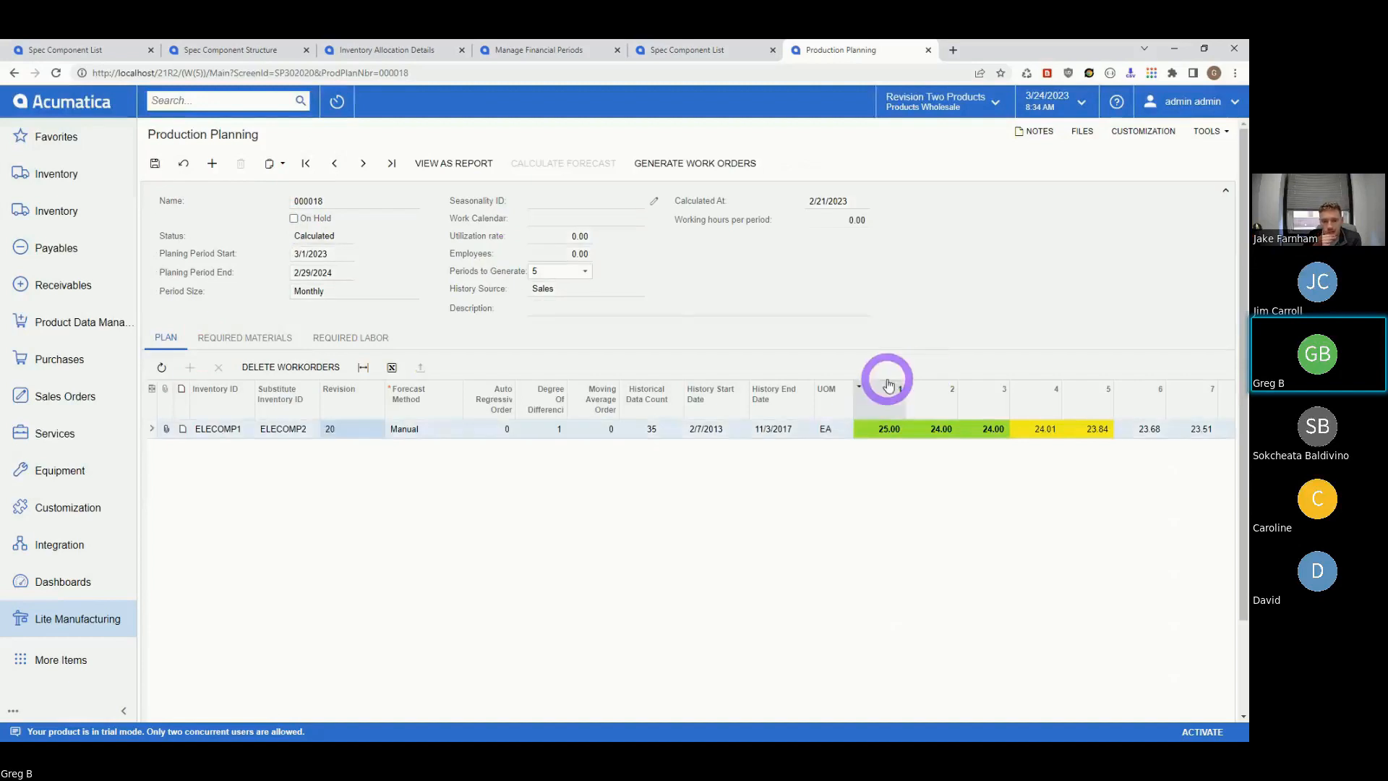
- Set plan 000018 to generate 4 periods and put it back on hold
{"action": "left_click", "coordinate": [584, 271]}
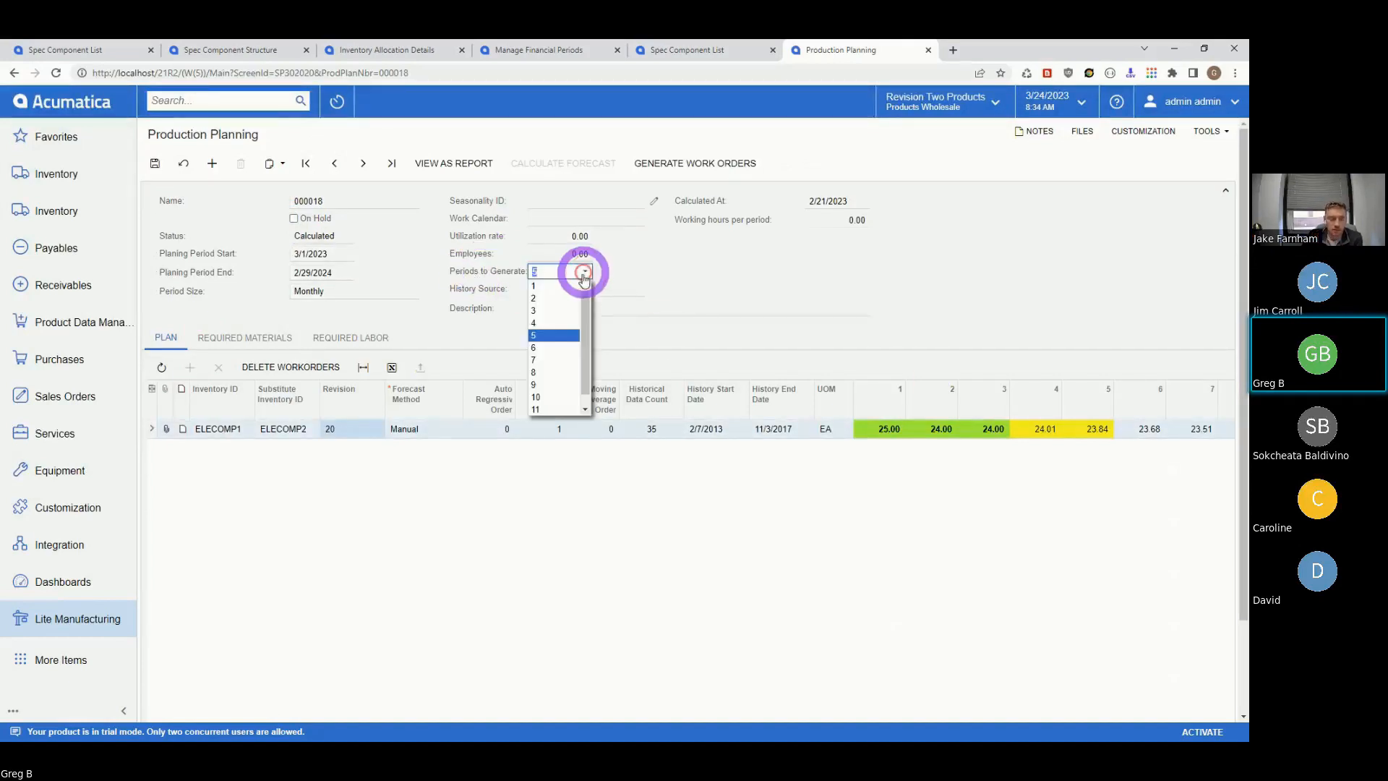
{"action": "left_click", "coordinate": [544, 324]}
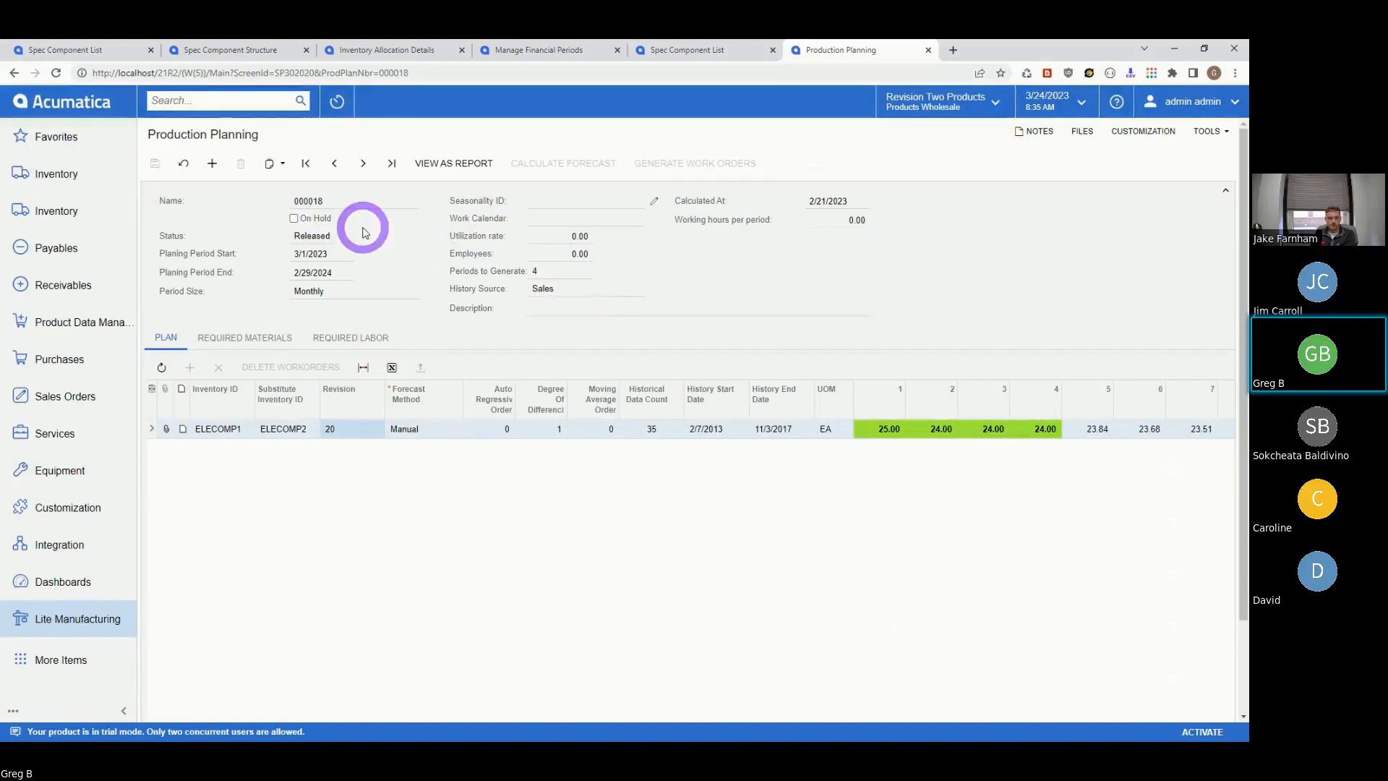
{"action": "left_click", "coordinate": [292, 218]}
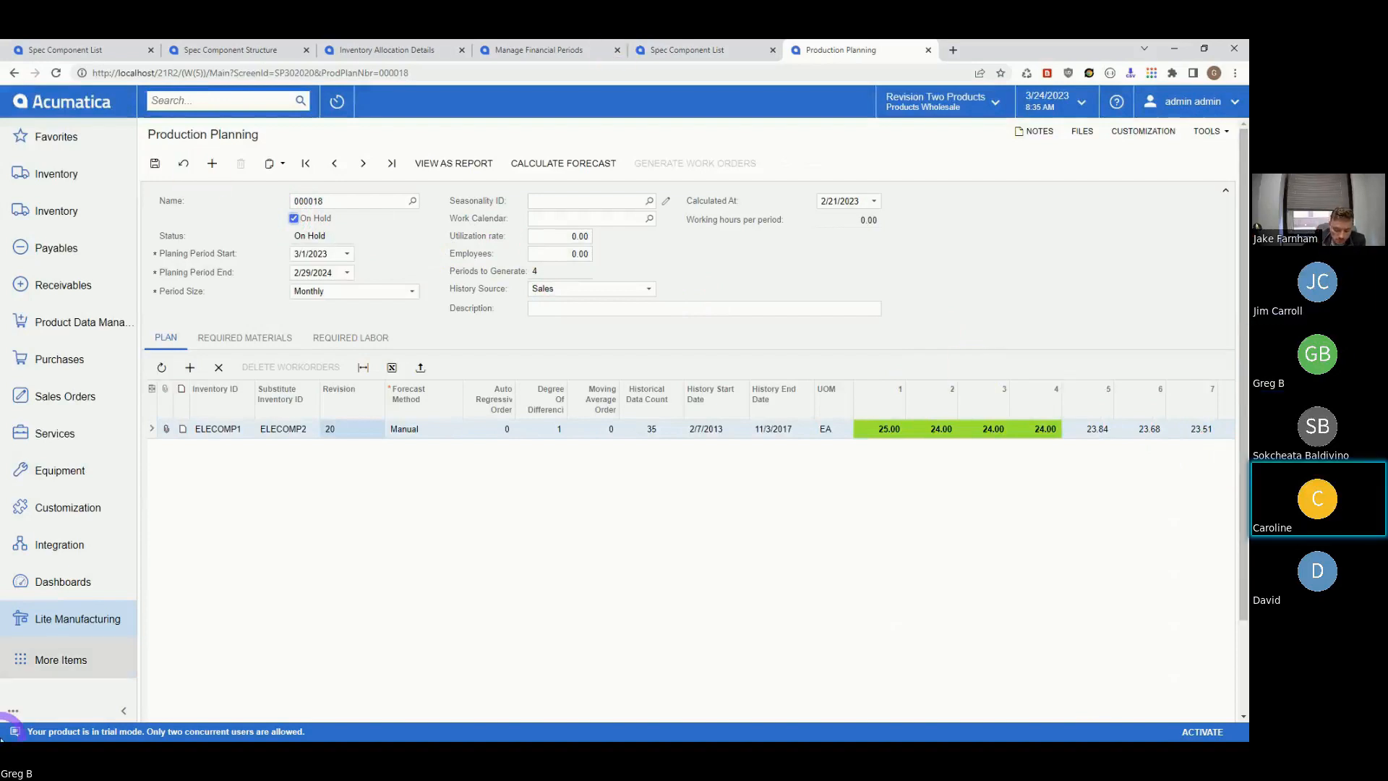
{"action": "left_click", "coordinate": [62, 620]}
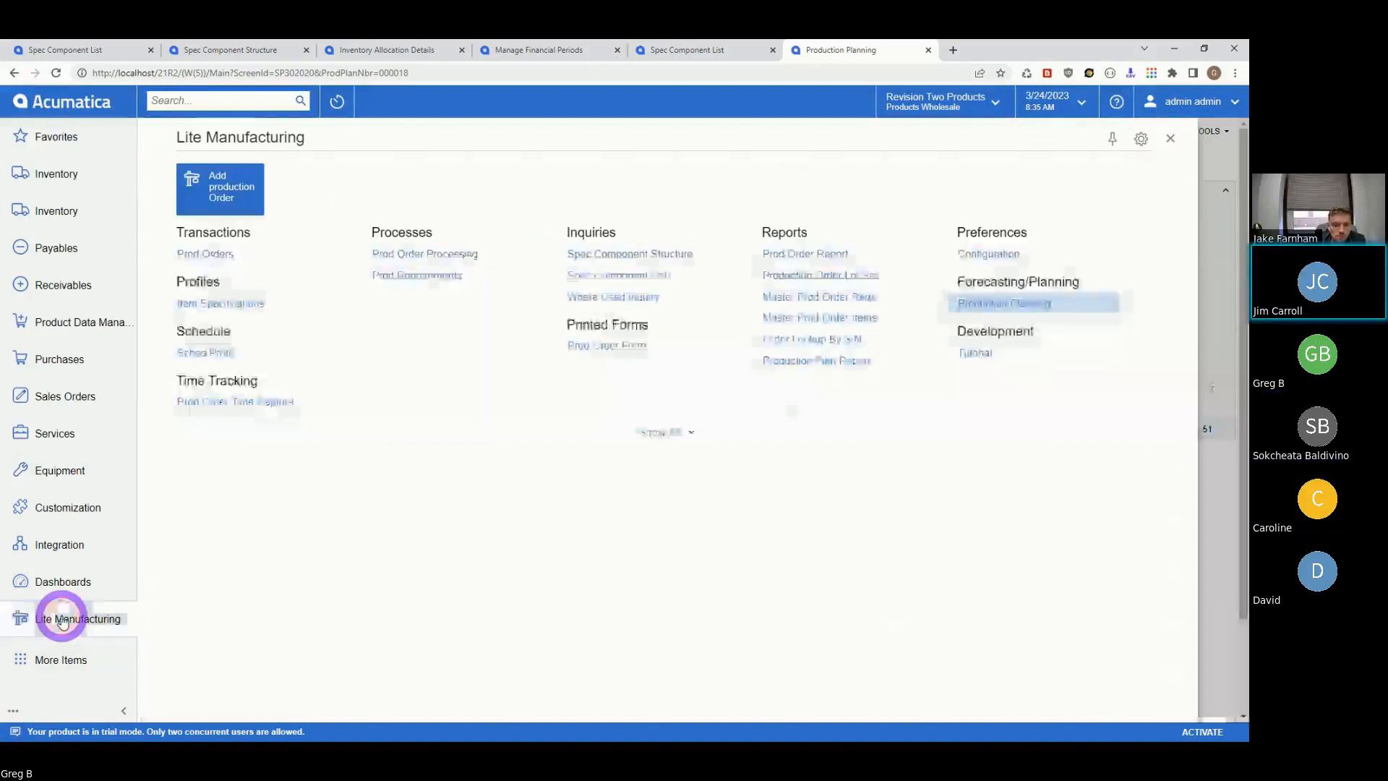
- Leave the planning page for Prod Orders and refresh the list to see work order 001201
{"action": "left_click", "coordinate": [202, 253]}
{"action": "left_click", "coordinate": [700, 150]}
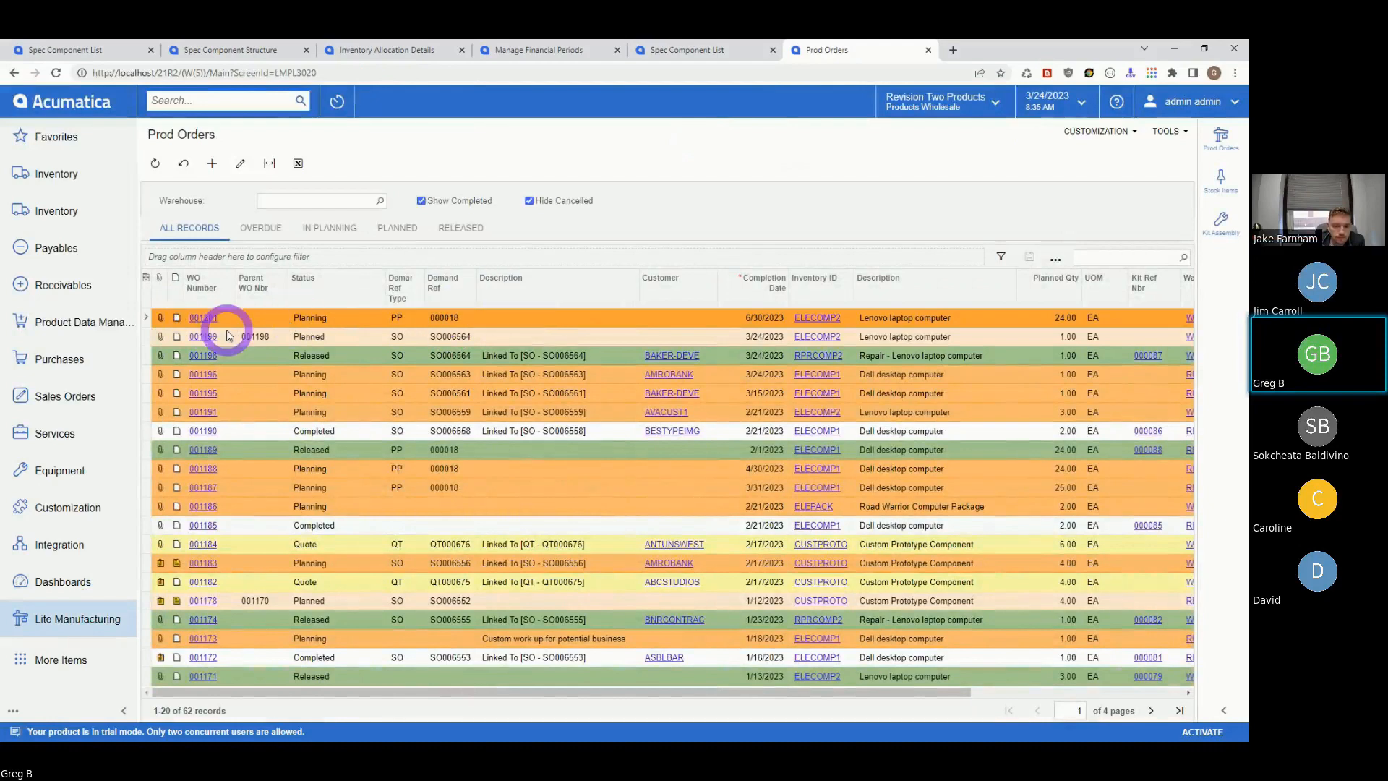
{"action": "left_click", "coordinate": [154, 163]}
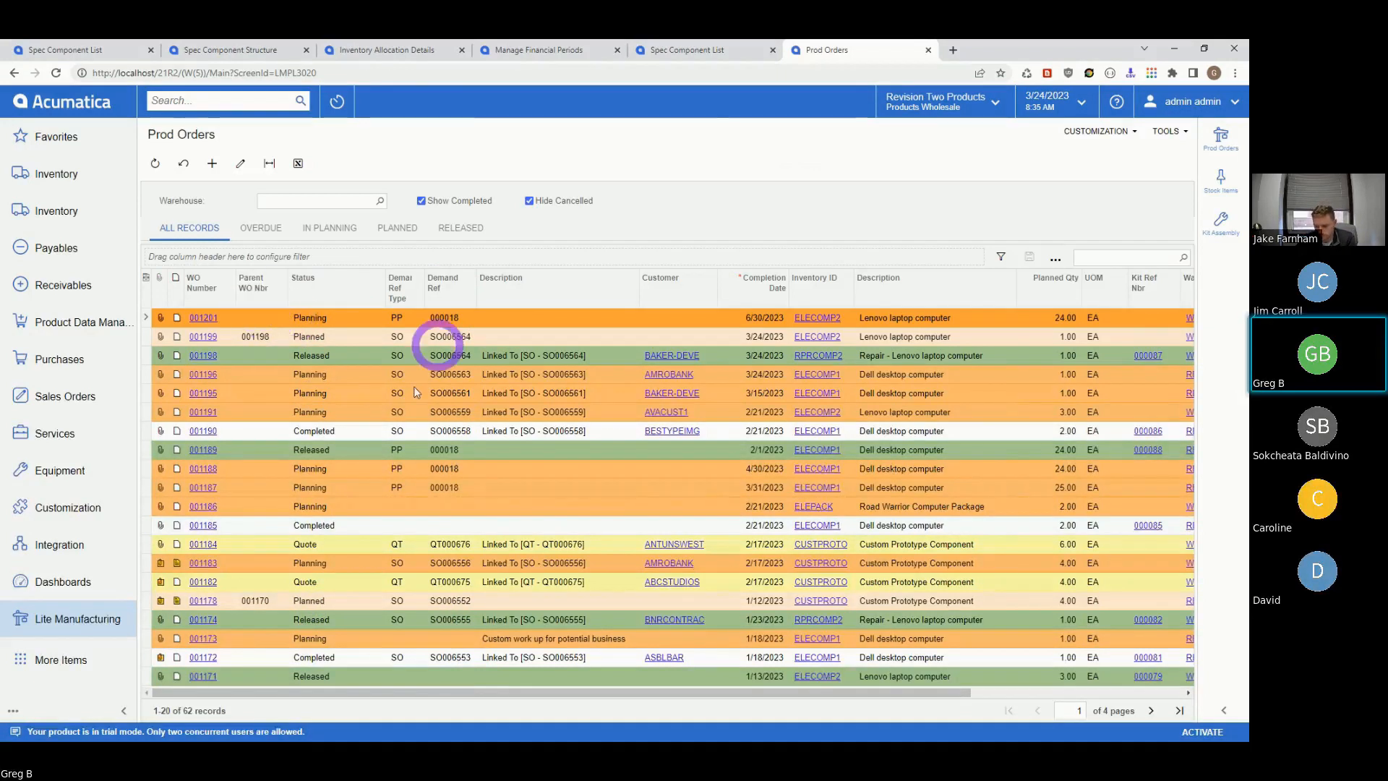
{"action": "left_click", "coordinate": [55, 619]}
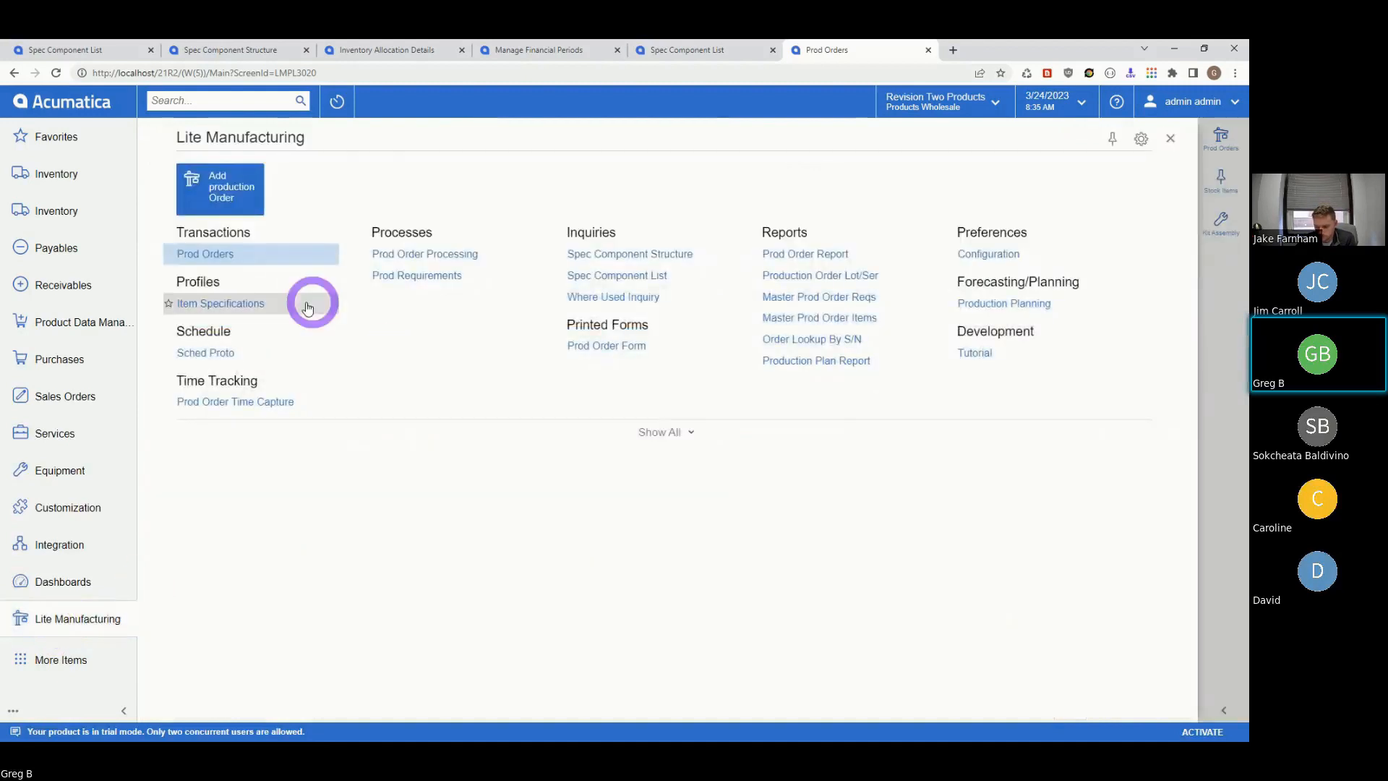
- Open Prod Order Processing and choose Complete Planning as the action
{"action": "left_click", "coordinate": [423, 254]}
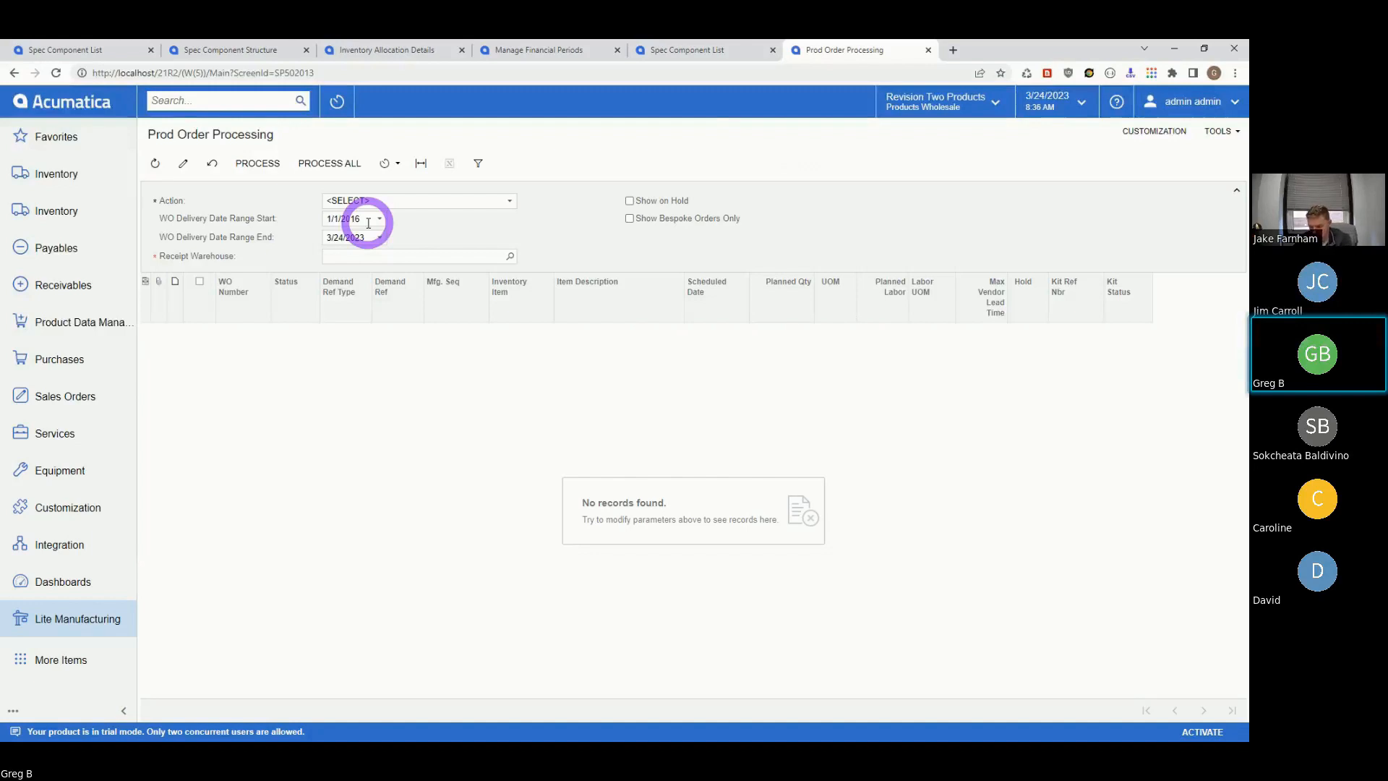
{"action": "left_click", "coordinate": [509, 203]}
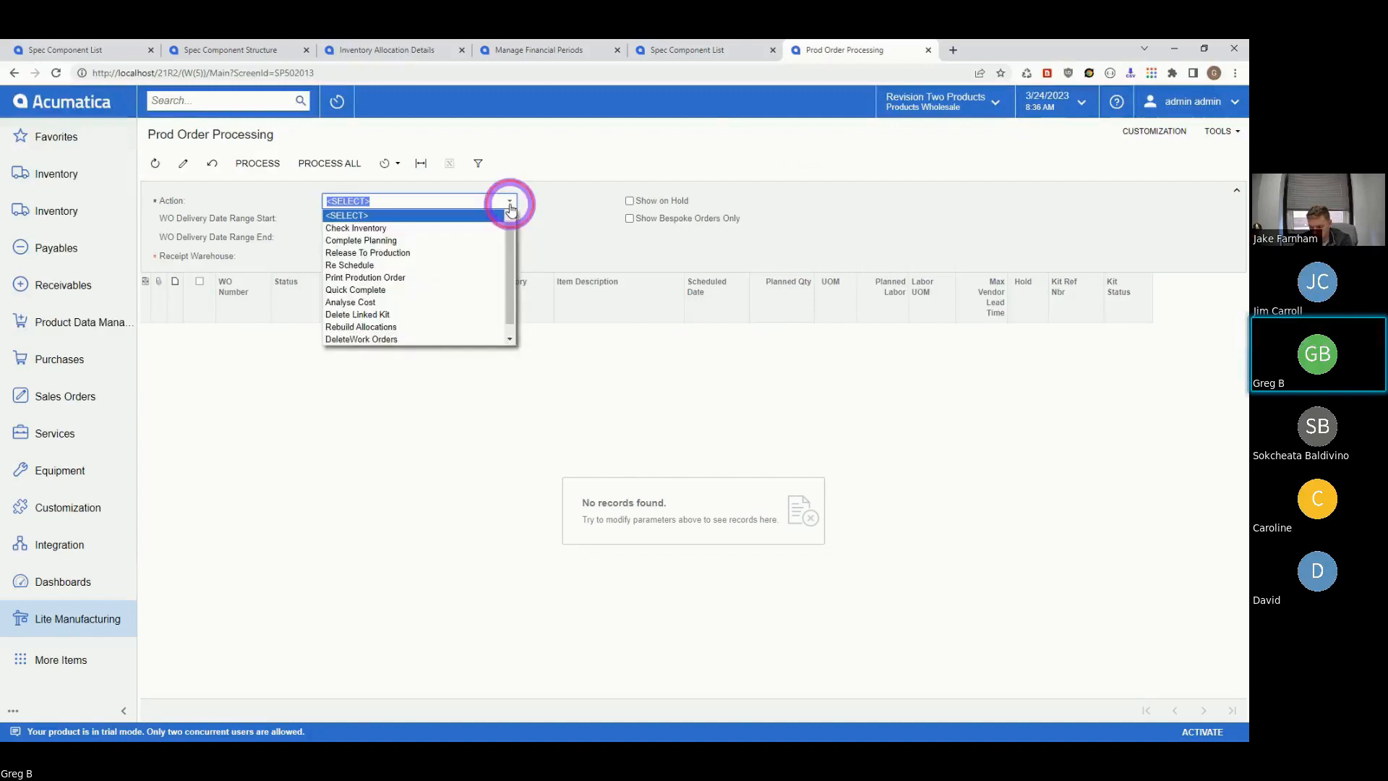
{"action": "left_click", "coordinate": [410, 240]}
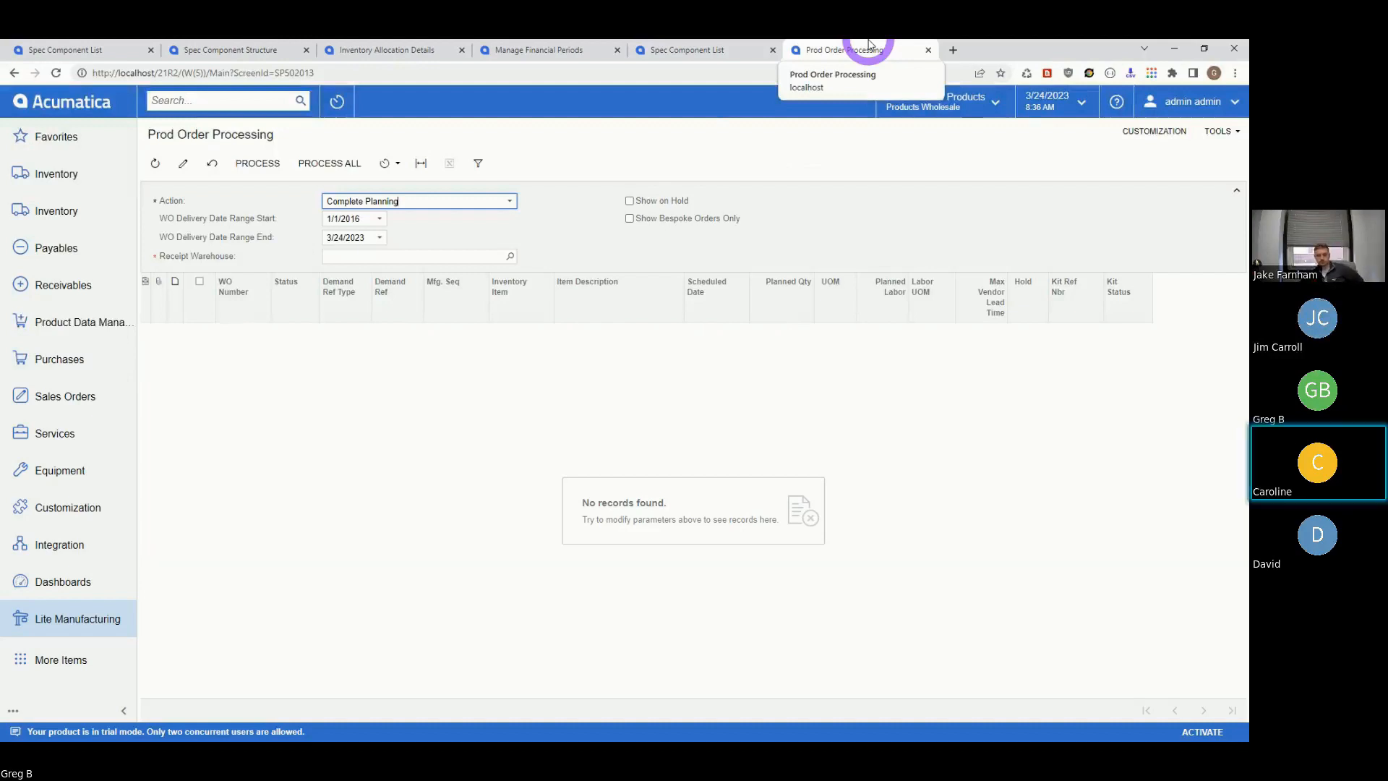
- Close the processing tab, open the LM Bug tracking bookmark in a new tab, and add an issue
{"action": "left_click", "coordinate": [929, 50]}
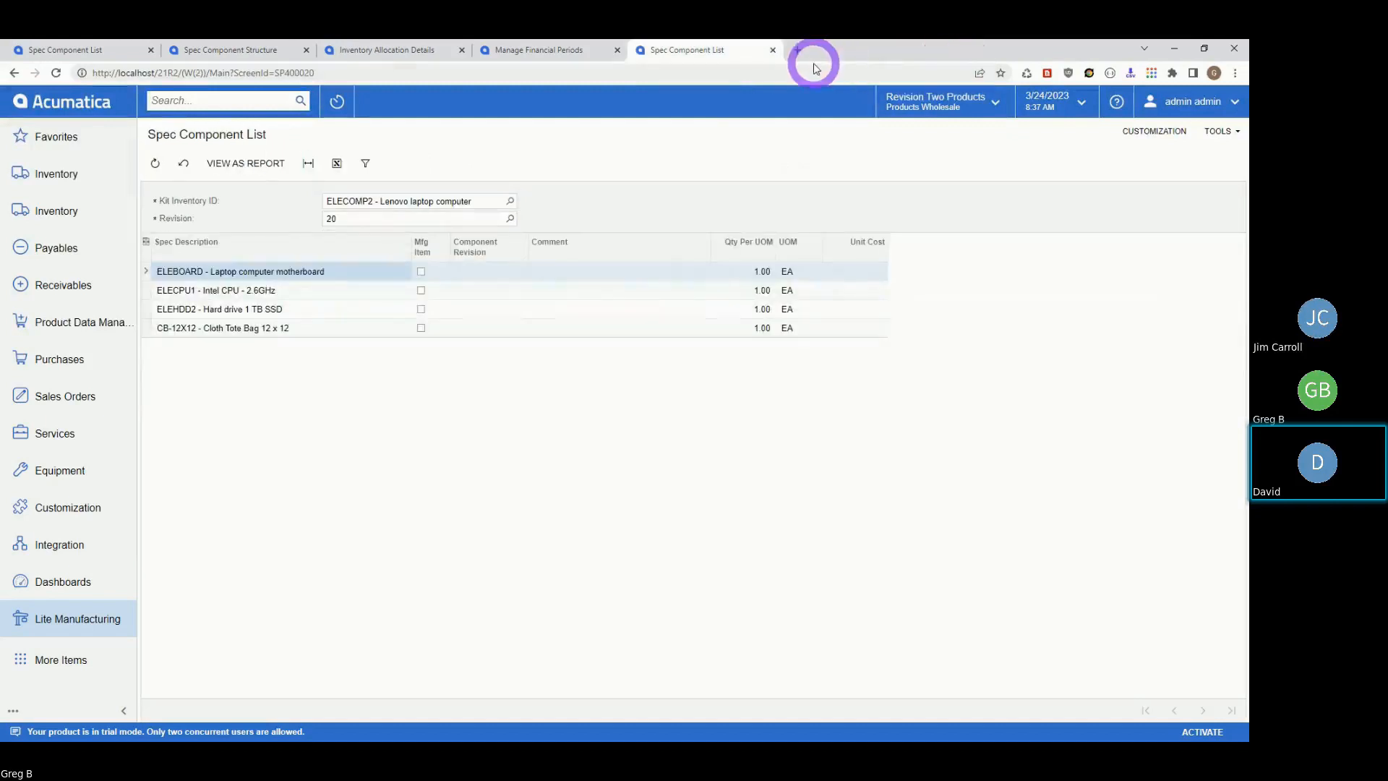
{"action": "left_click", "coordinate": [793, 50]}
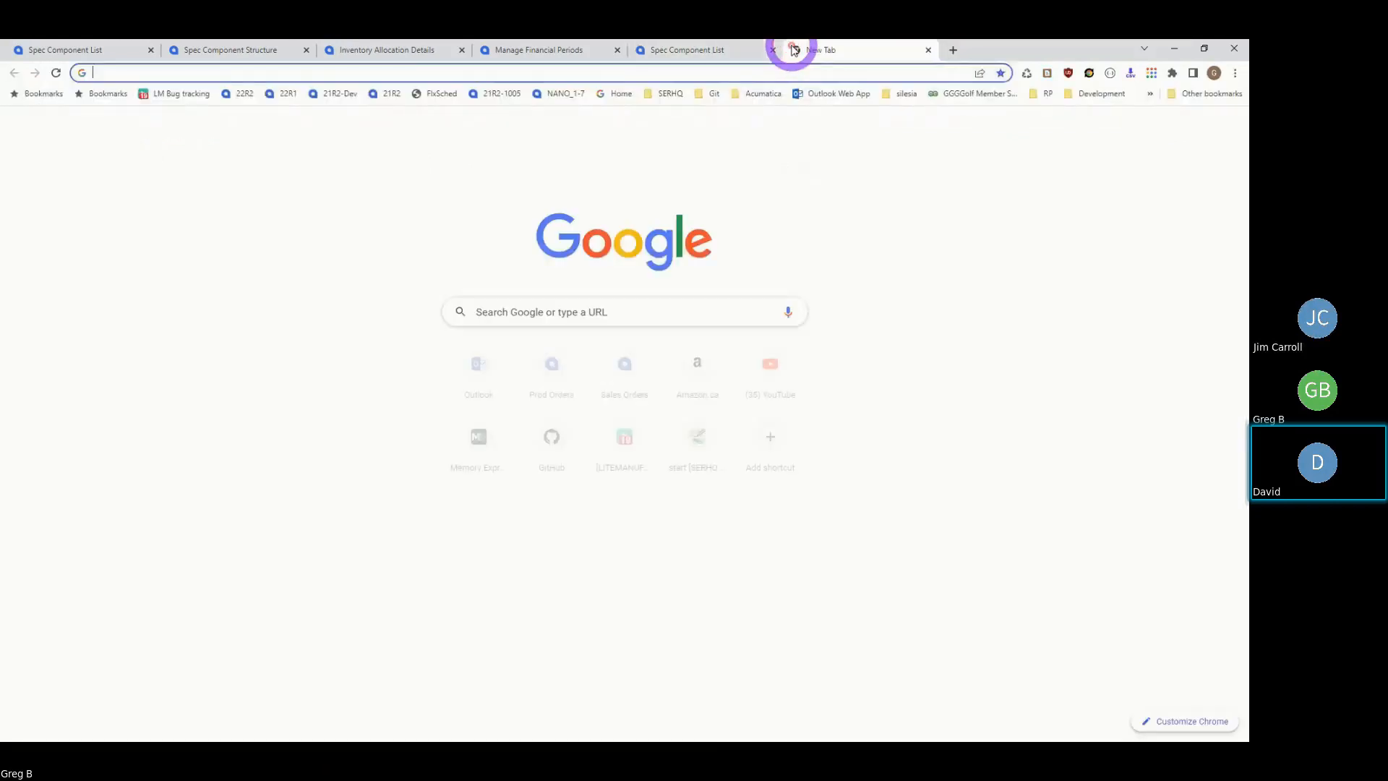
{"action": "left_click", "coordinate": [181, 95]}
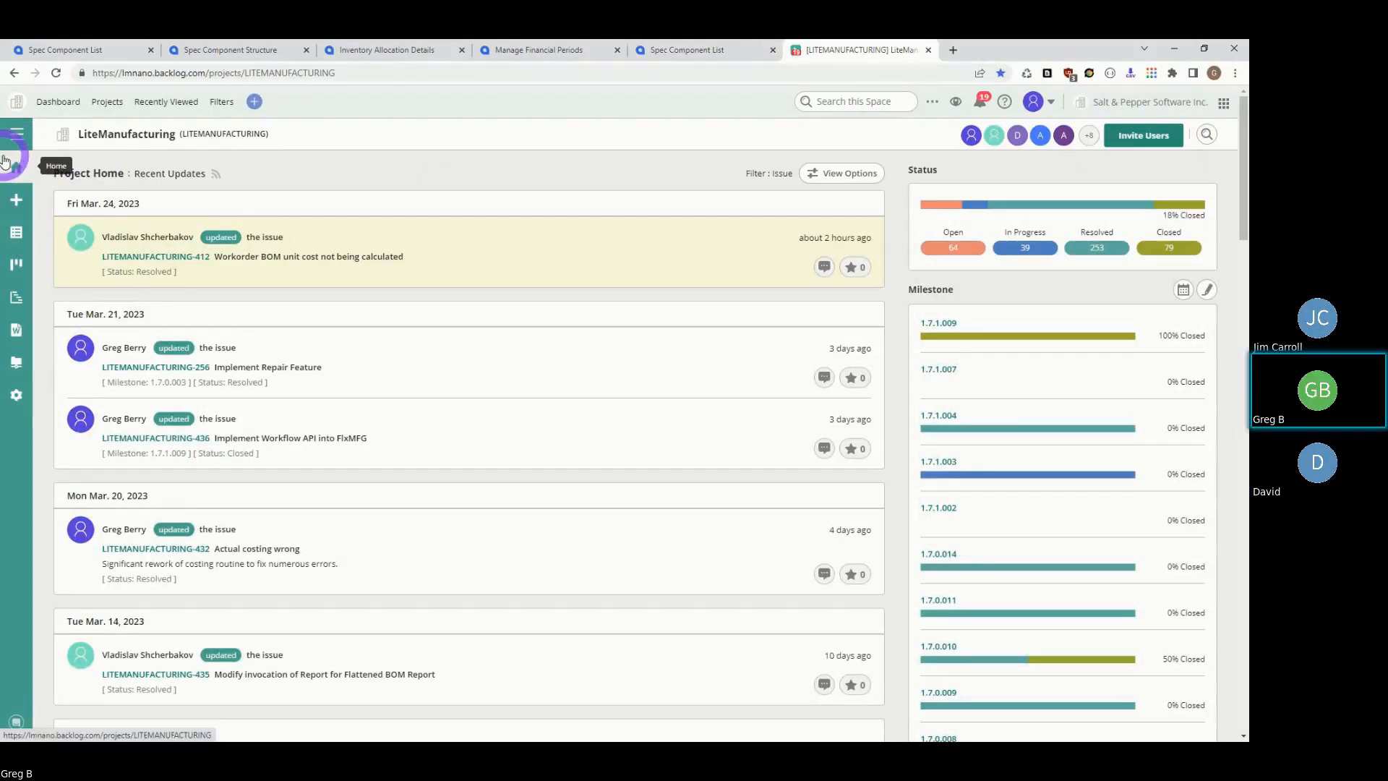
{"action": "left_click", "coordinate": [16, 206]}
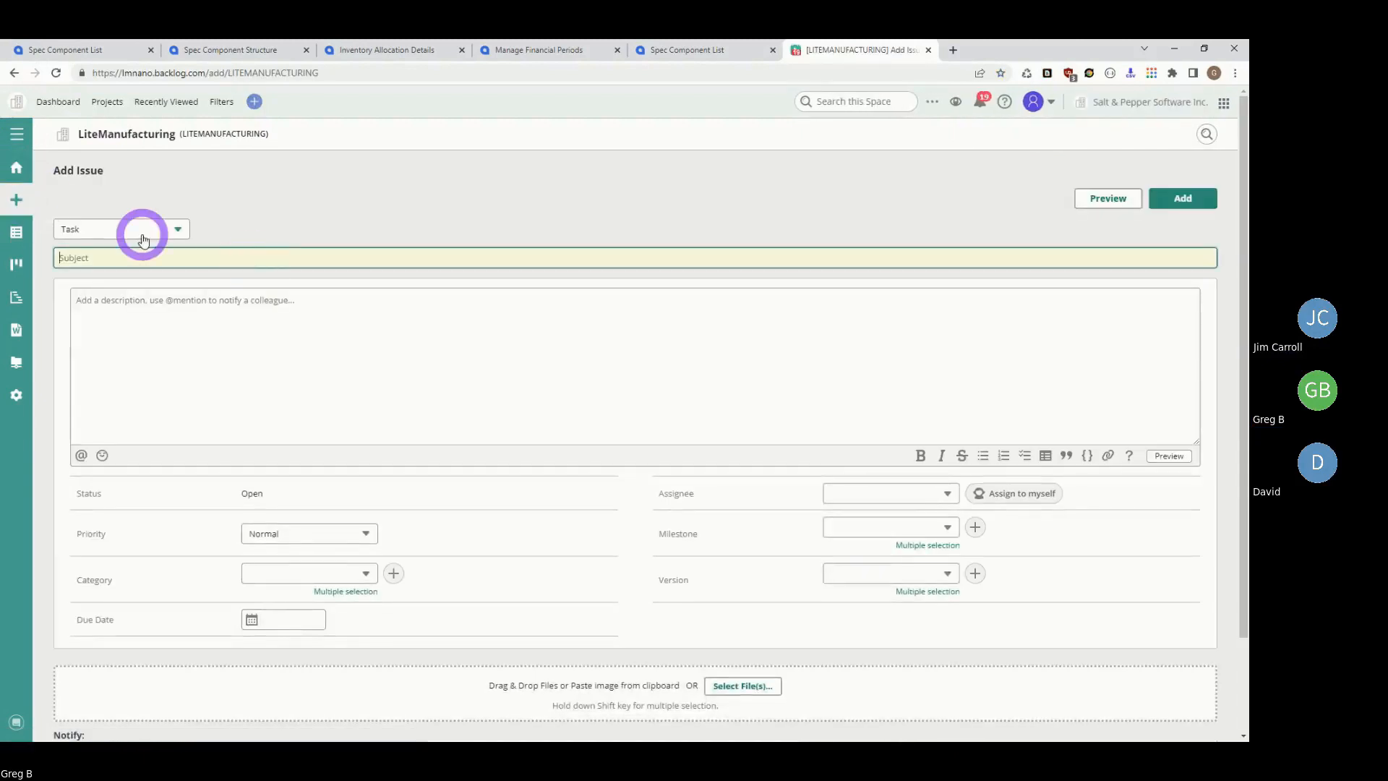
- Make the new issue a Request with subject 'Enhancement: Clock On / Clock Off Feature'
{"action": "left_click", "coordinate": [140, 229]}
{"action": "left_click", "coordinate": [90, 287]}
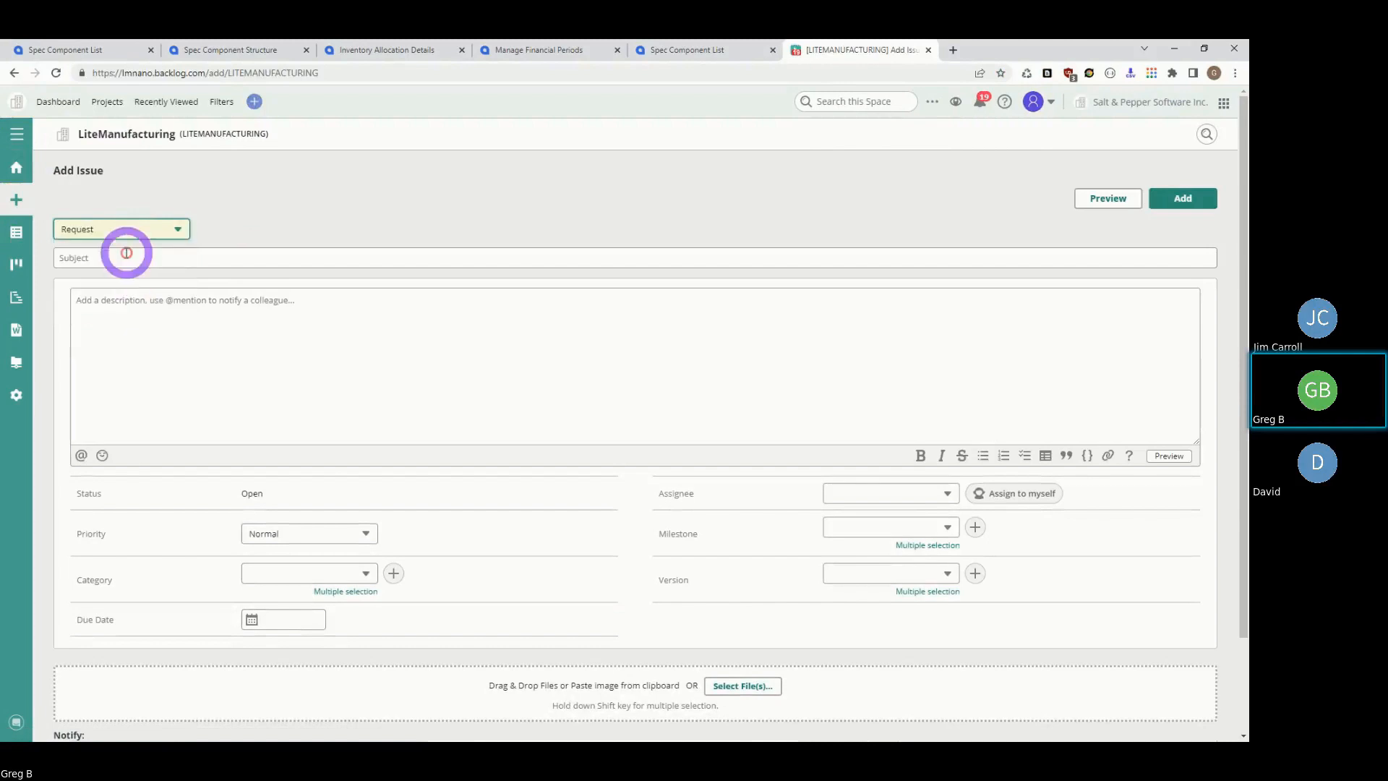
{"action": "left_click", "coordinate": [125, 256]}
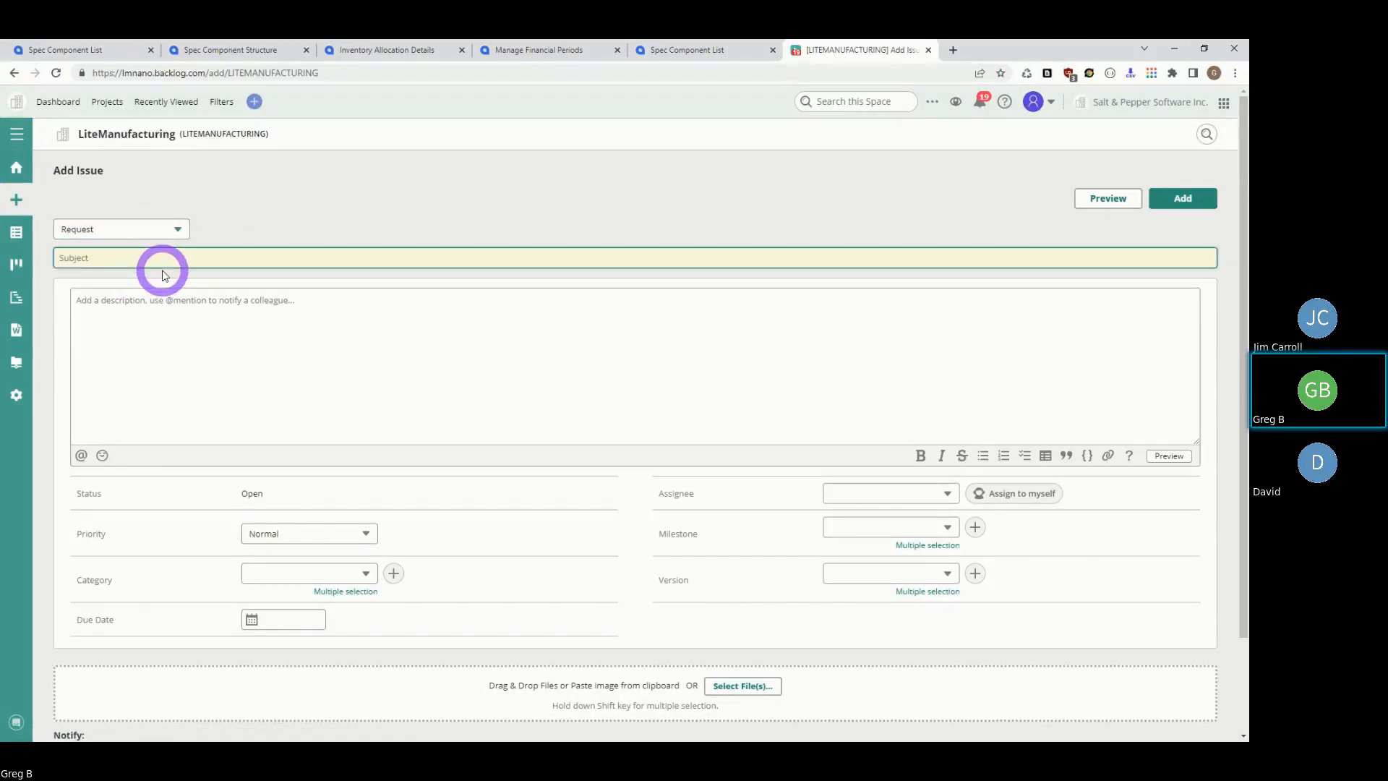
{"action": "type", "text": "Enhancement: Clock On"}
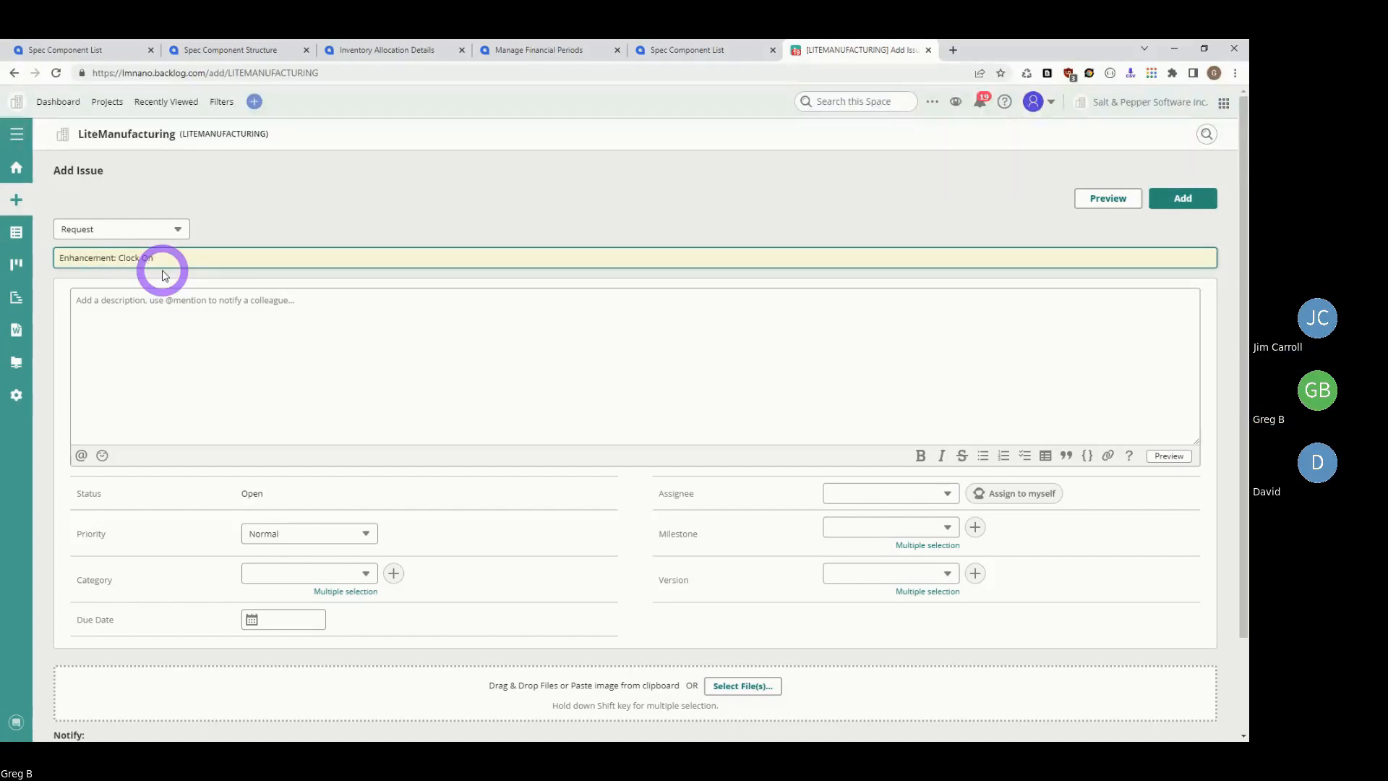
{"action": "type", "text": "/ Clock Off Feature"}
- Assign the request to a developer, target version 1.7.1.009, and start the description
{"action": "left_click", "coordinate": [947, 494]}
{"action": "scroll", "coordinate": [908, 601], "scroll_direction": "down", "scroll_amount": 5}
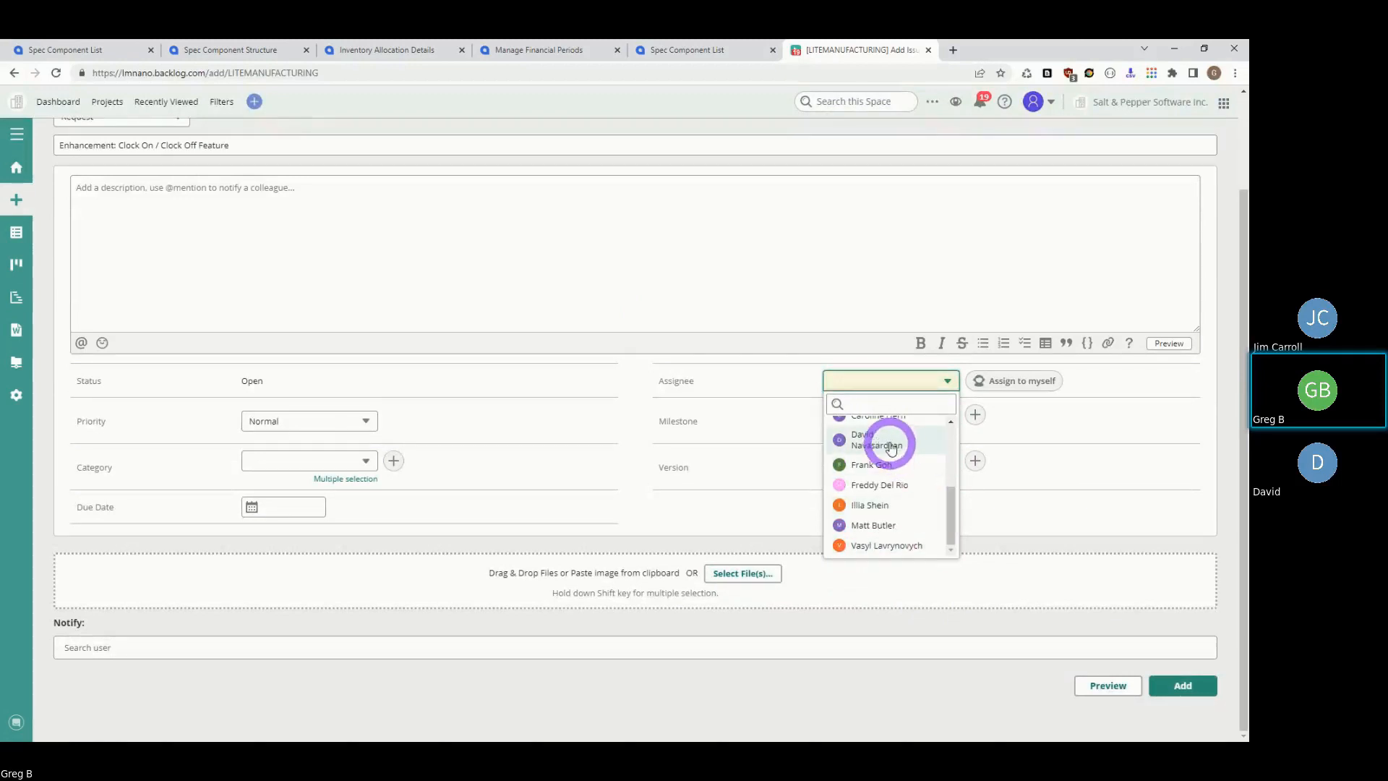
{"action": "left_click", "coordinate": [890, 442]}
{"action": "left_click", "coordinate": [946, 460]}
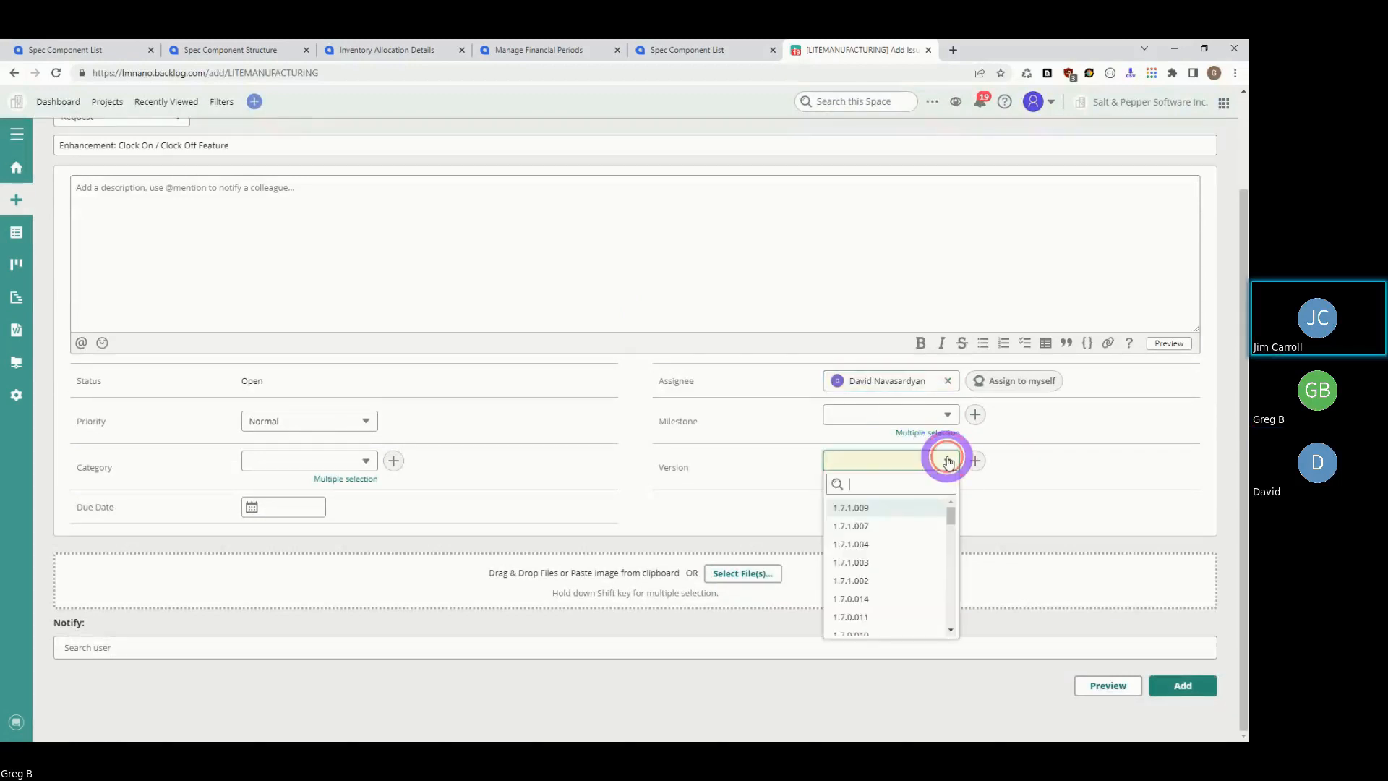
{"action": "left_click", "coordinate": [882, 507]}
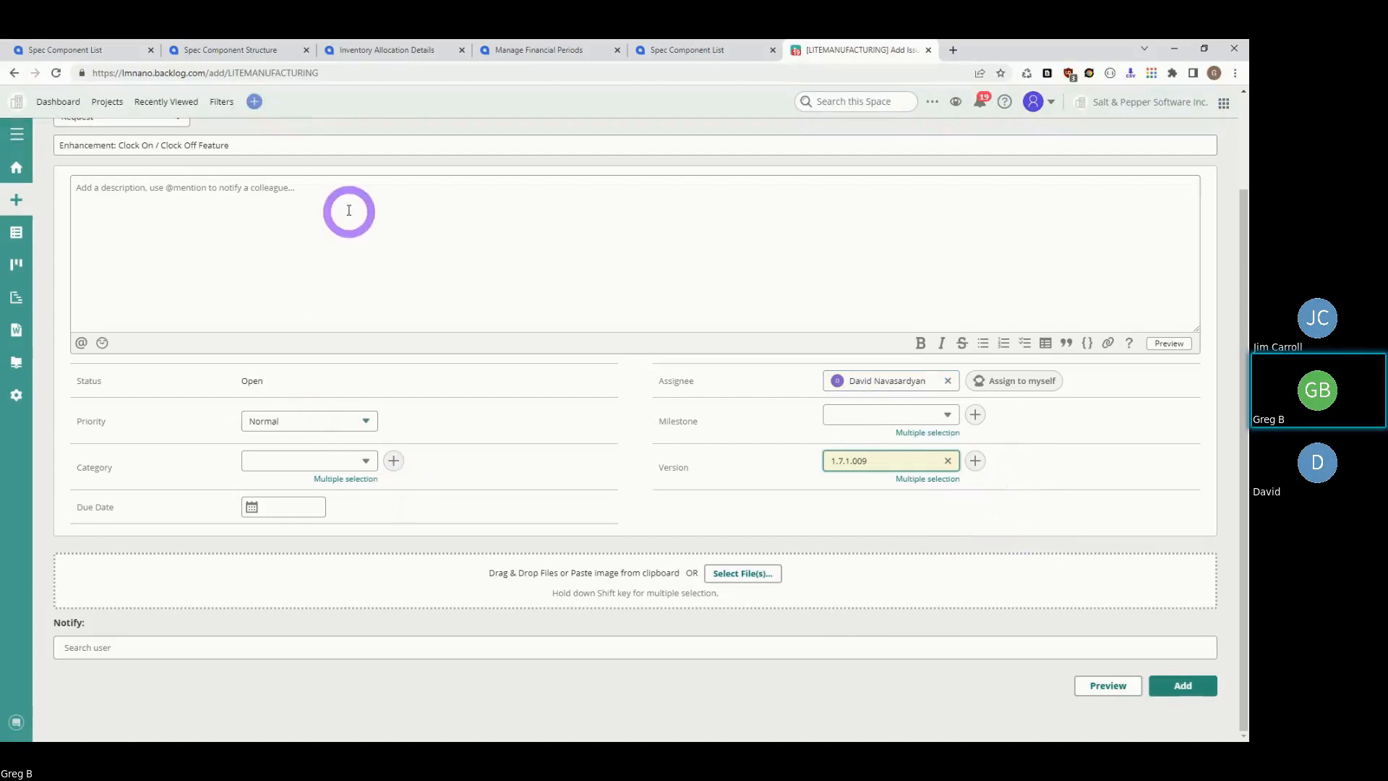
{"action": "left_click", "coordinate": [313, 184]}
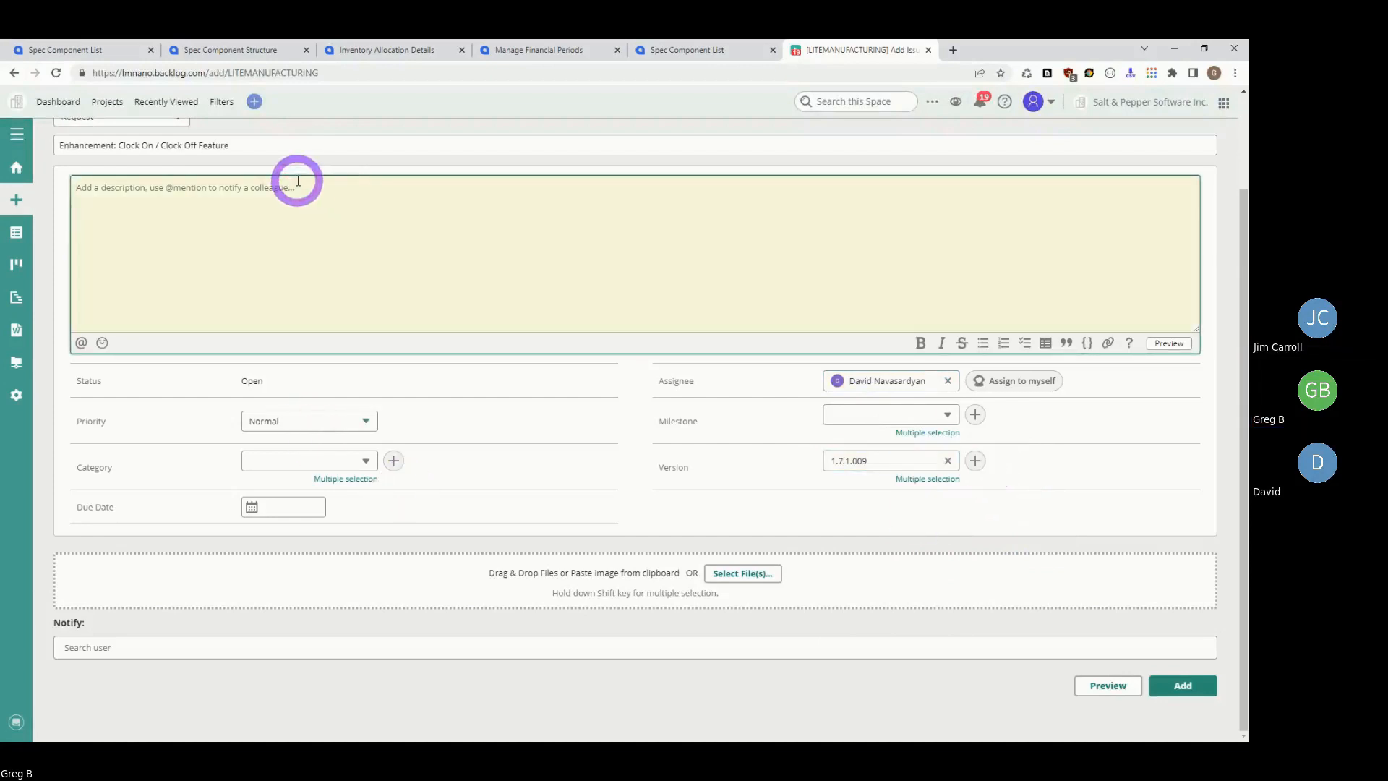
{"action": "type", "text": "Ad per"}
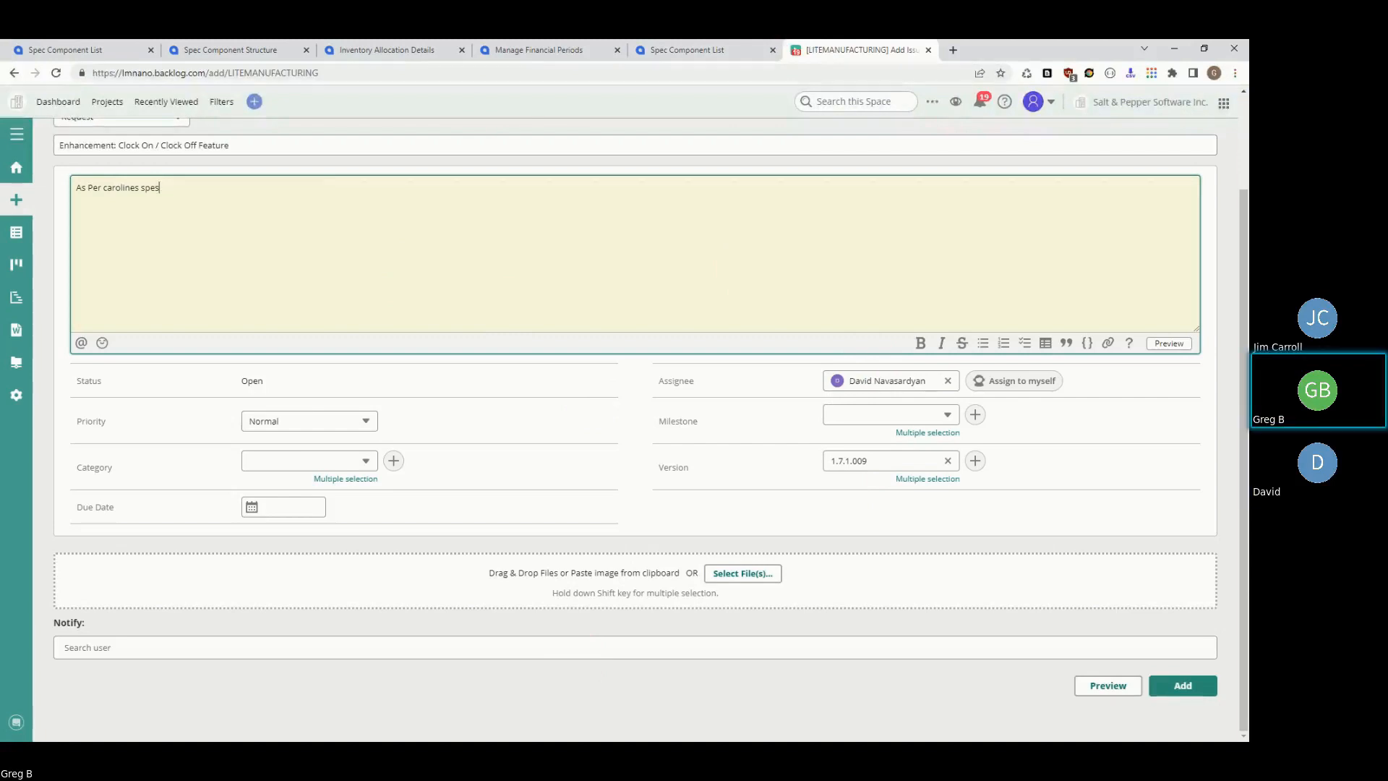
{"action": "key", "text": "alt+Tab"}
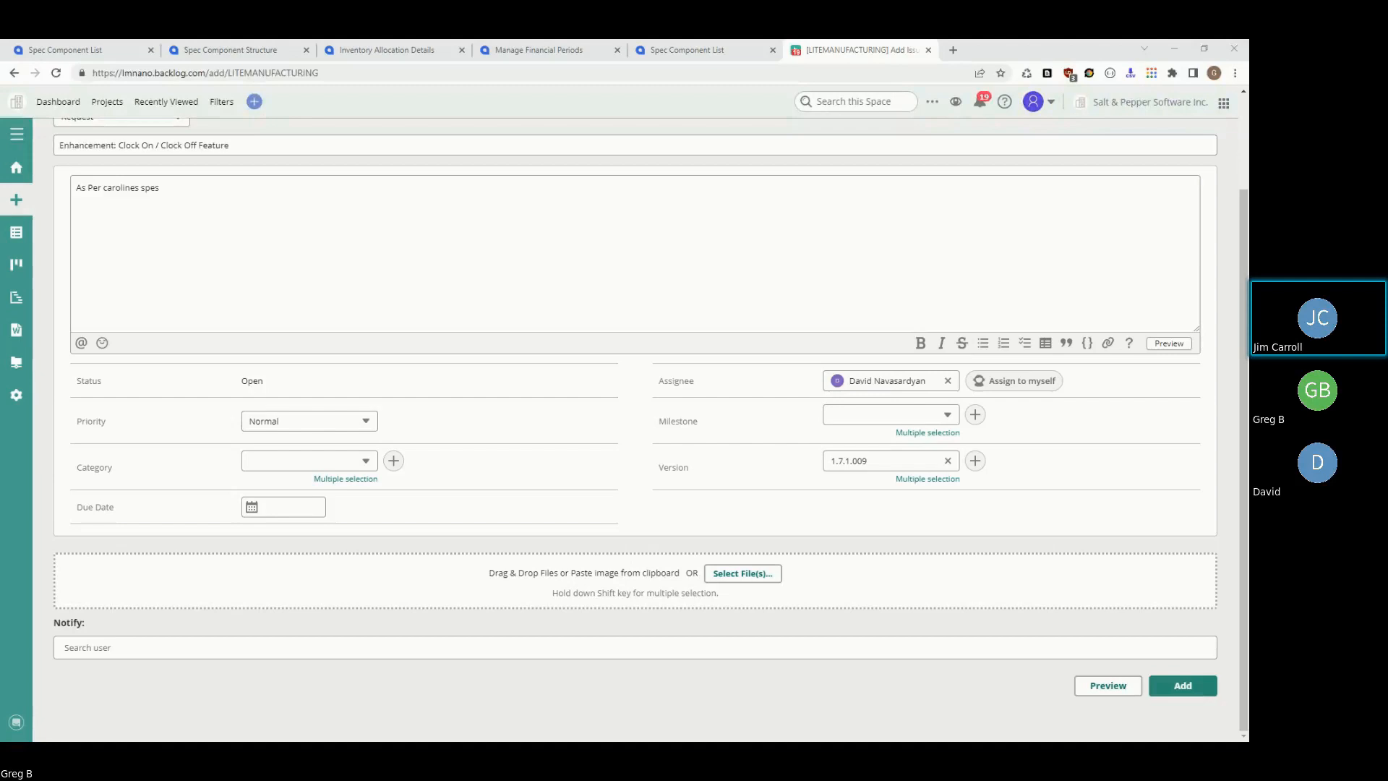
- Attach the spec document and correct the description to read 'attached spec'
{"action": "left_click_drag", "start_coordinate": [614, 563], "coordinate": [442, 591]}
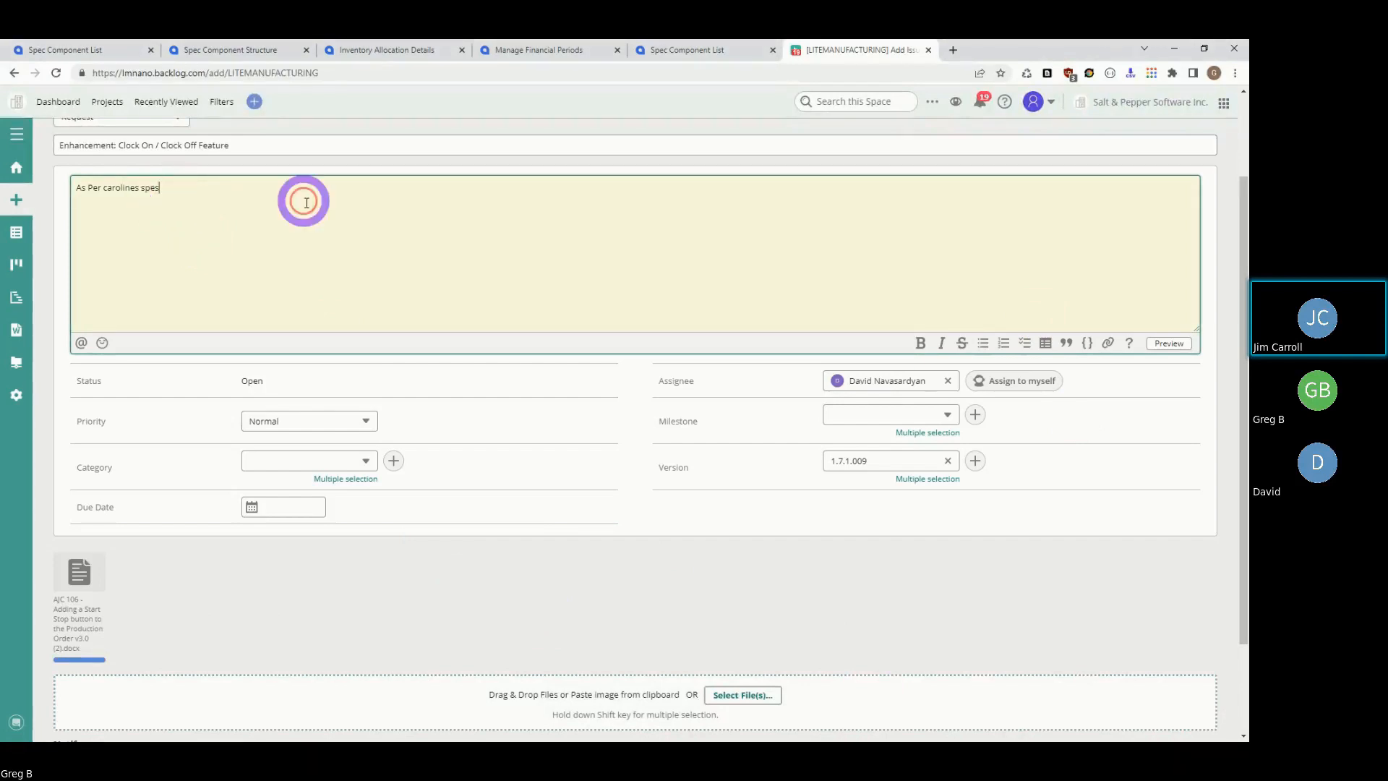
{"action": "key", "text": "BackSpace"}
{"action": "key", "text": "BackSpace"}
{"action": "key", "text": "BackSpace"}
{"action": "key", "text": "BackSpace"}
{"action": "type", "text": "attached sped"}
{"action": "key", "text": "BackSpace"}
{"action": "type", "text": "c"}
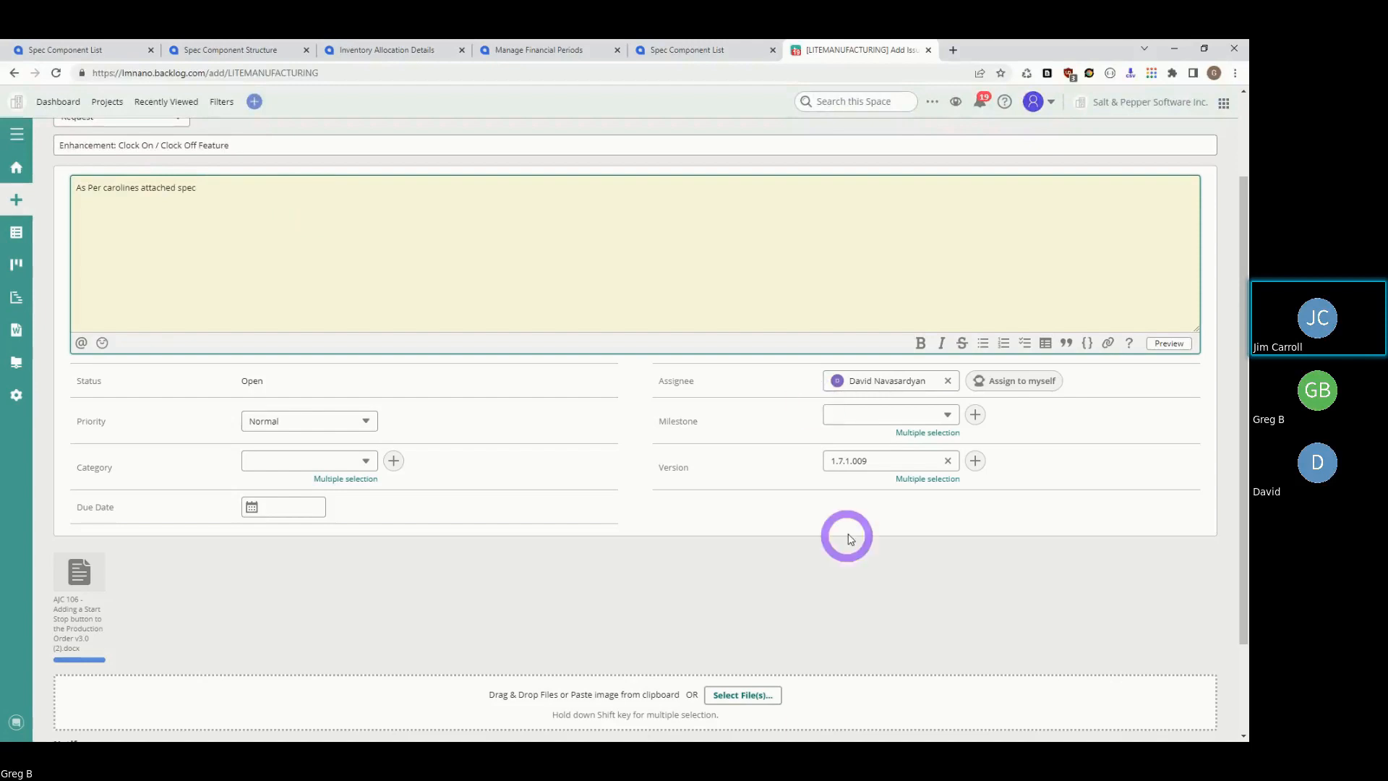
- Submit the Clock On / Clock Off request as LITEMANUFACTURING-438 and start a blank issue
{"action": "scroll", "coordinate": [824, 248], "scroll_direction": "up", "scroll_amount": 2}
{"action": "left_click", "coordinate": [1183, 192]}
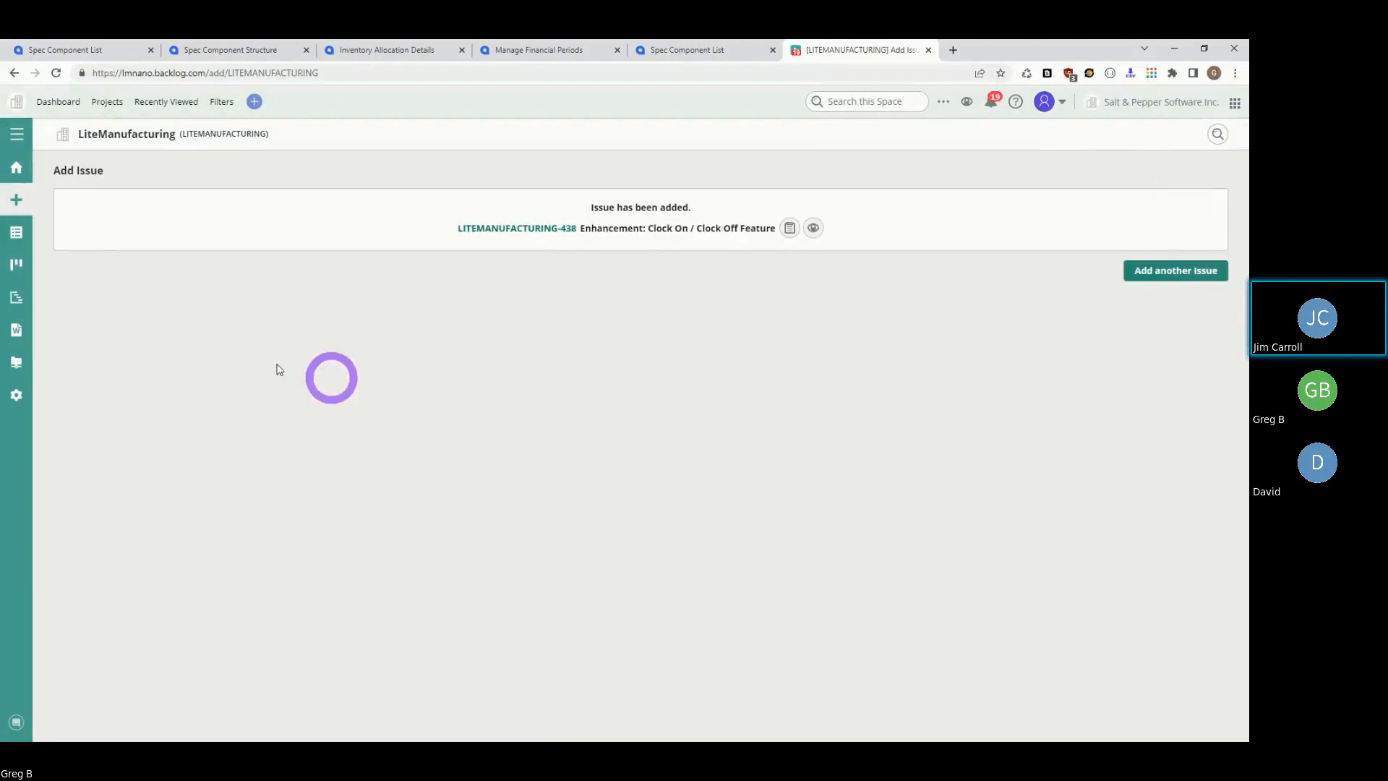
{"action": "left_click", "coordinate": [17, 201]}
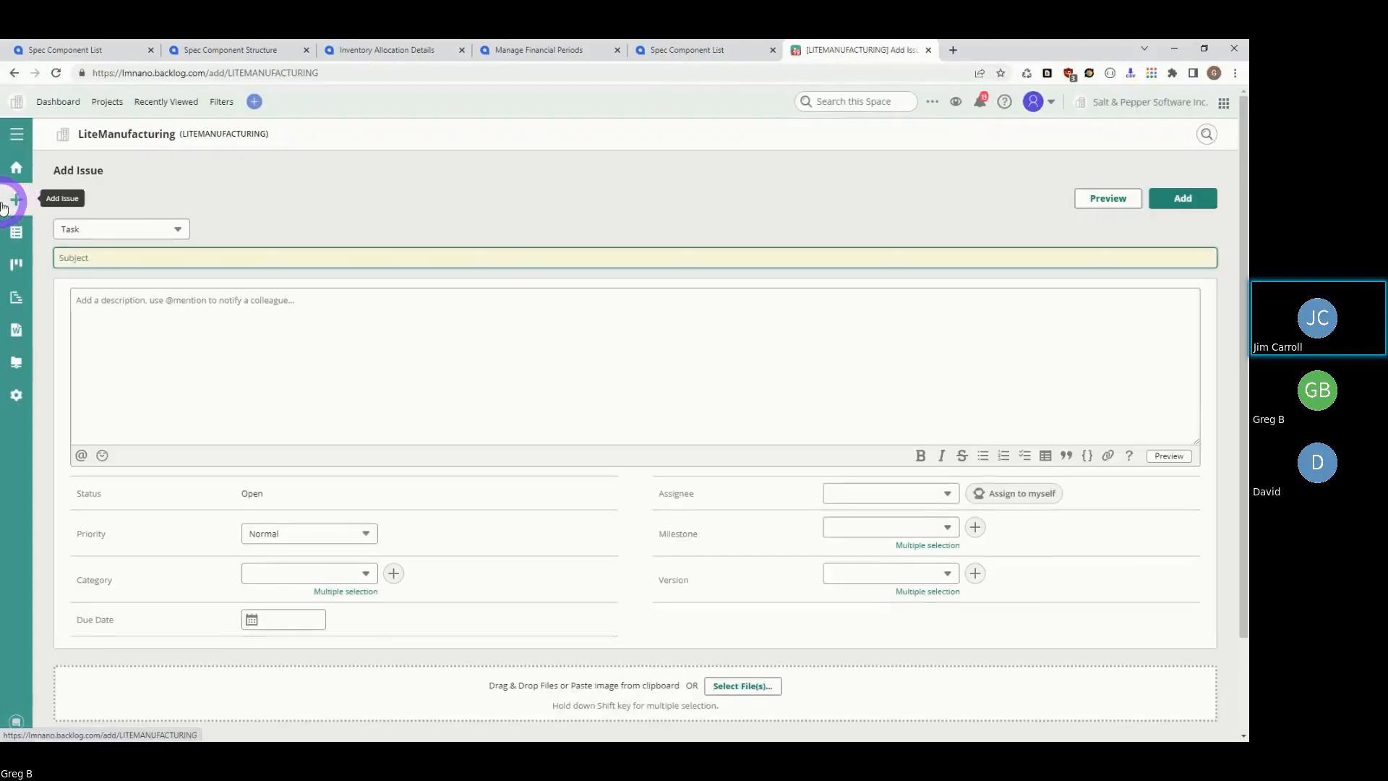
- Set the issue type to Request, assign a team member and version 1.7.1.009, then view project home updates
{"action": "left_click", "coordinate": [177, 229]}
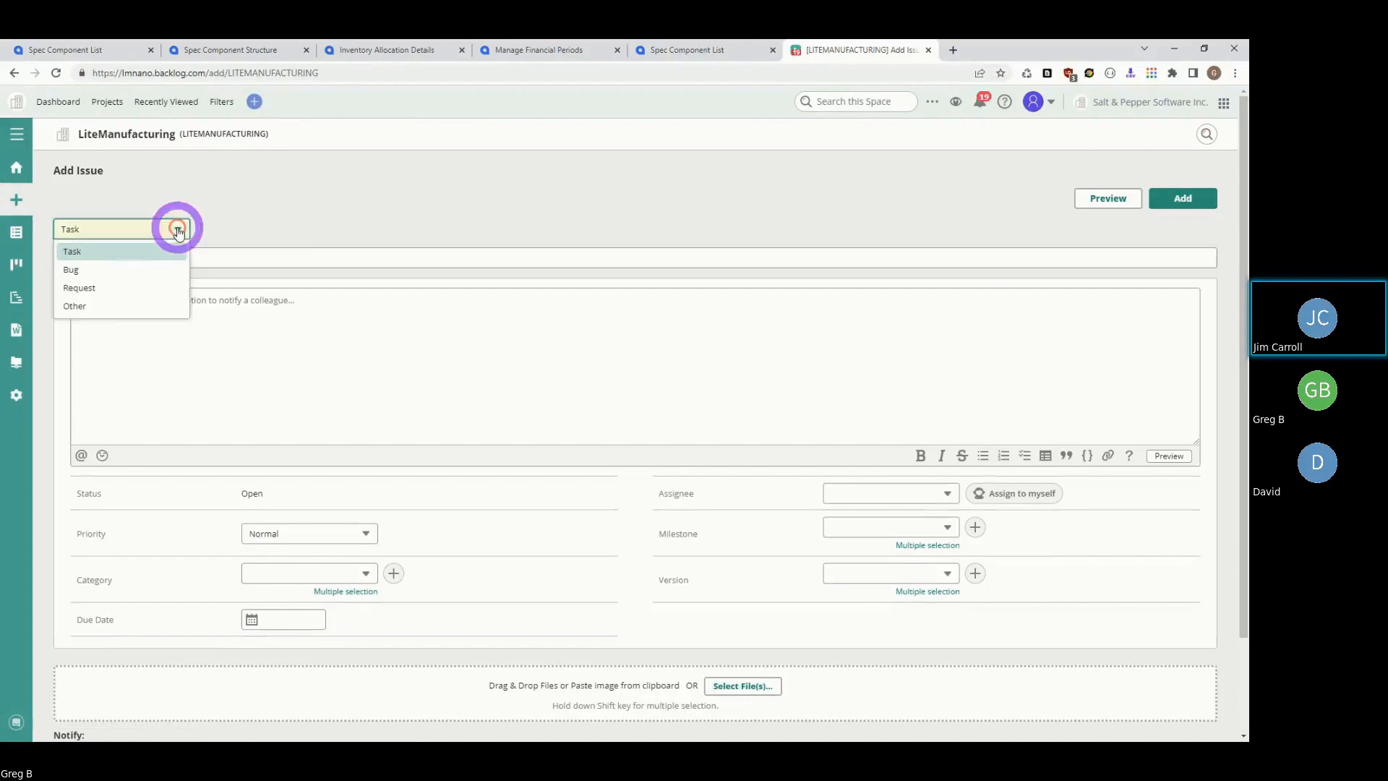
{"action": "left_click", "coordinate": [80, 288]}
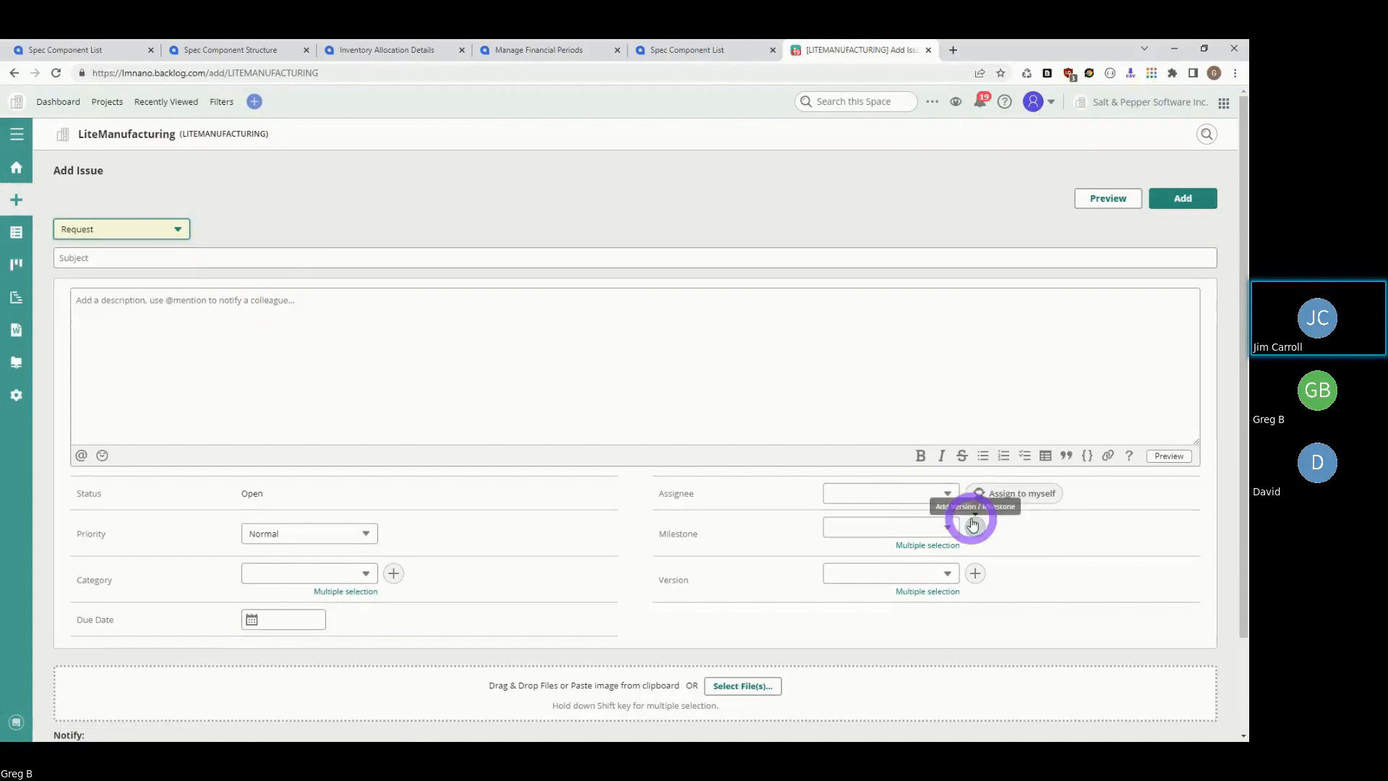
{"action": "left_click", "coordinate": [948, 498]}
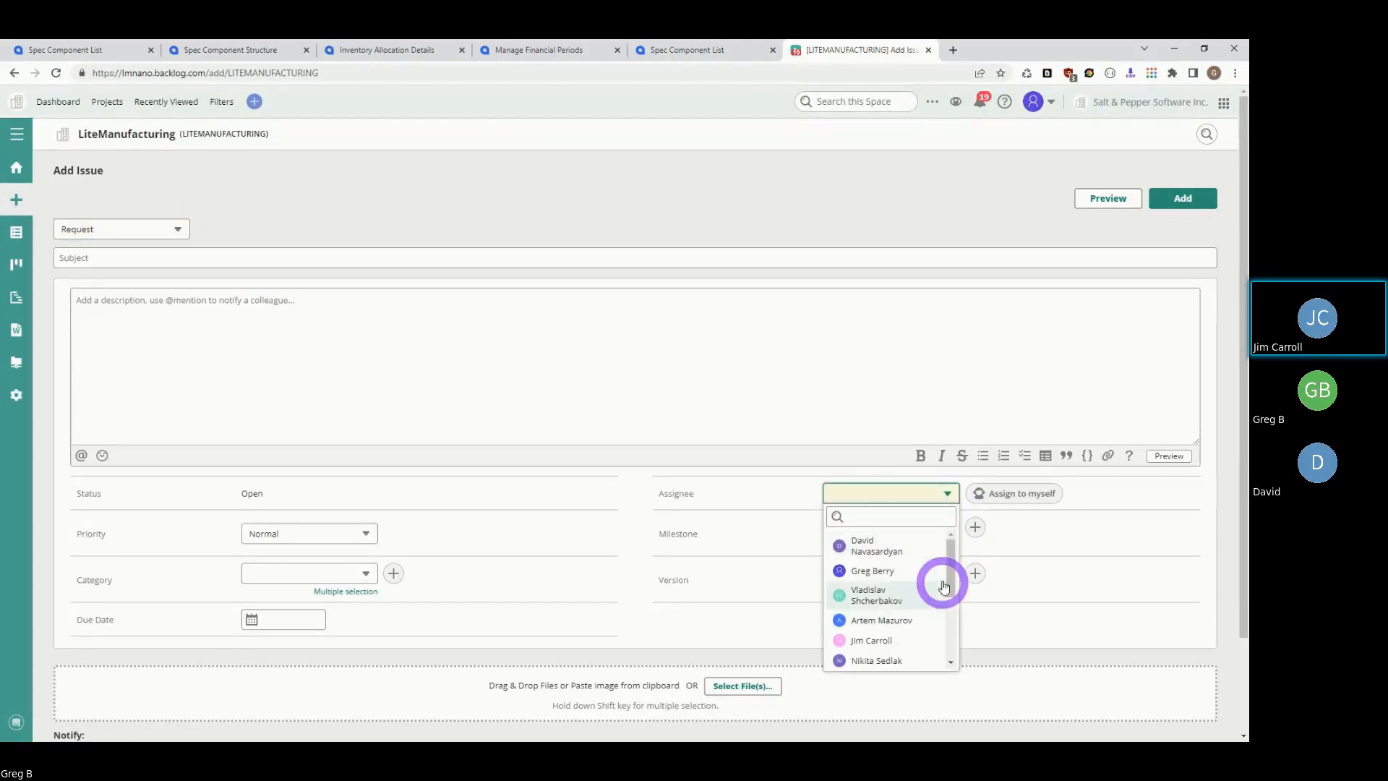
{"action": "left_click", "coordinate": [871, 543]}
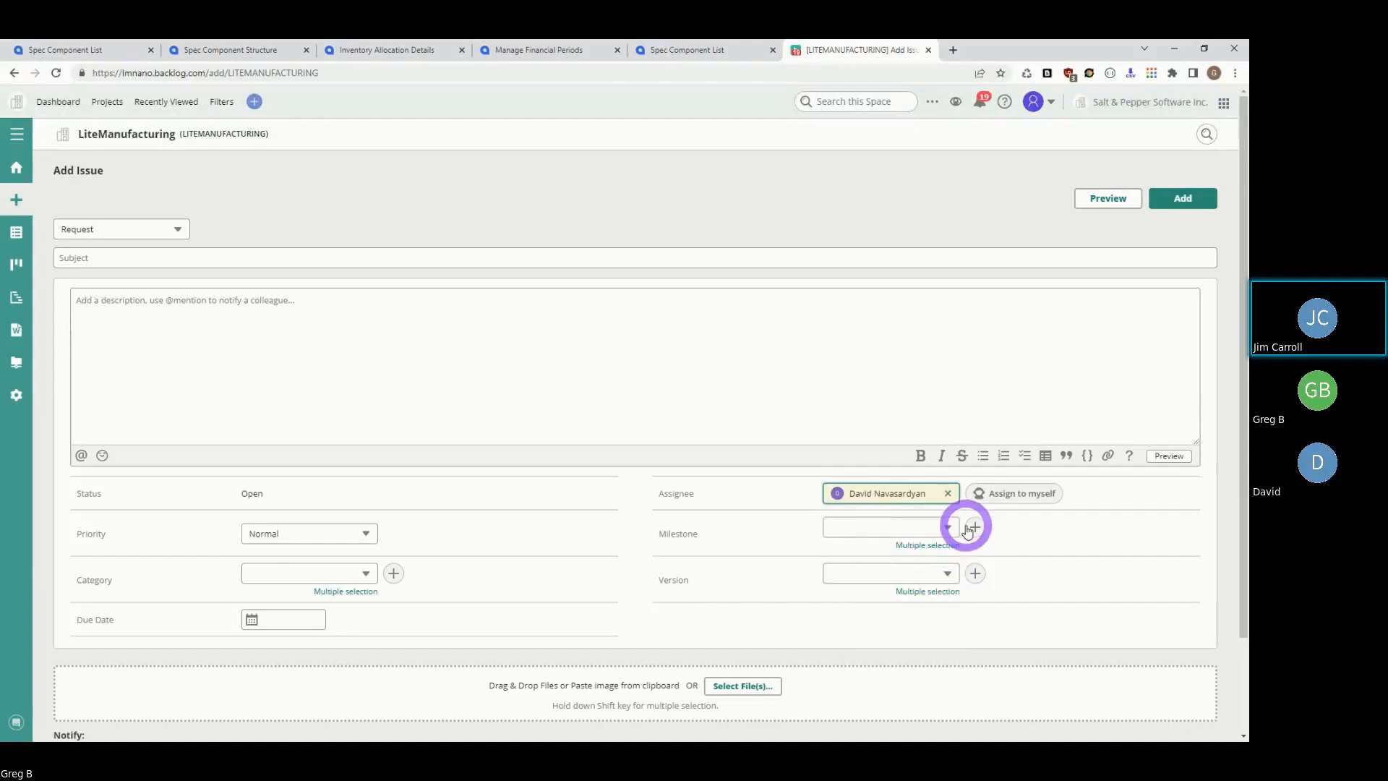
{"action": "left_click", "coordinate": [947, 572]}
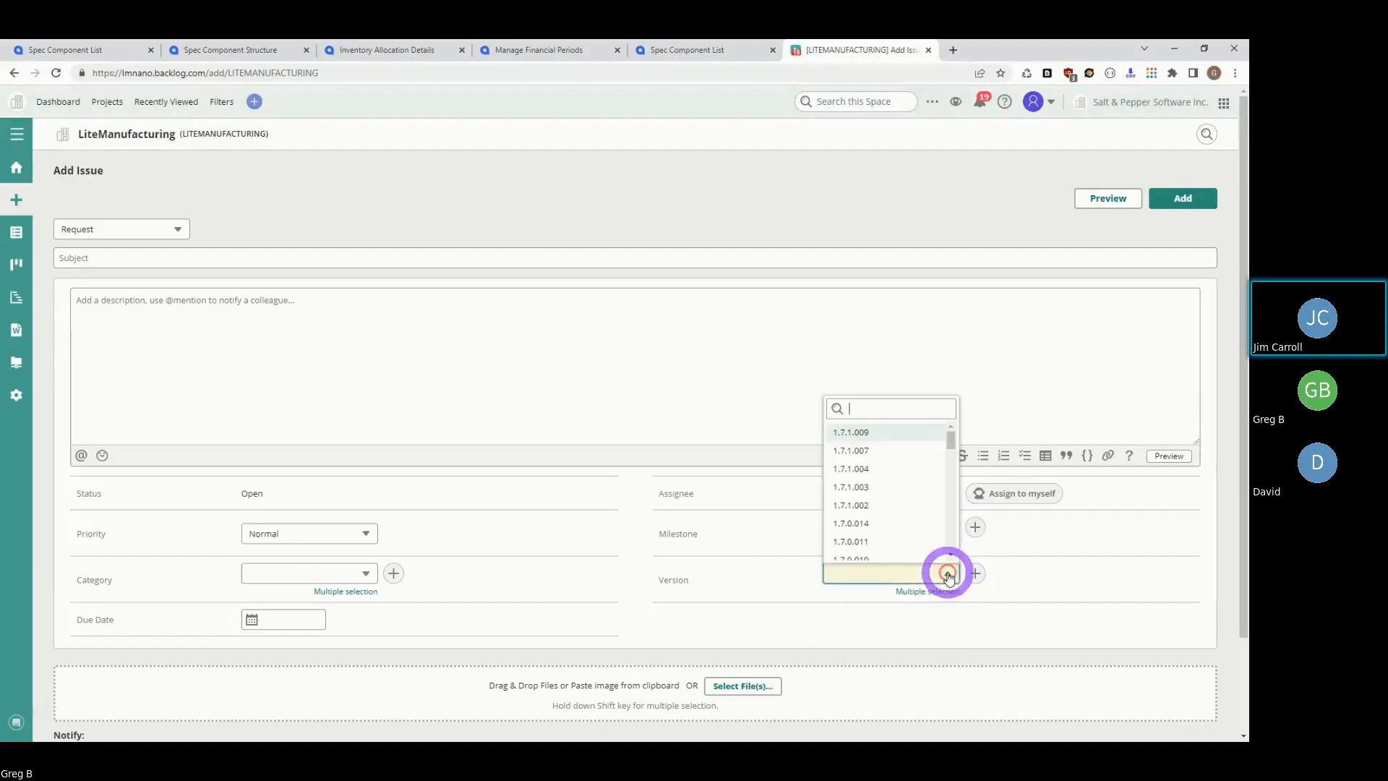
{"action": "left_click", "coordinate": [870, 433]}
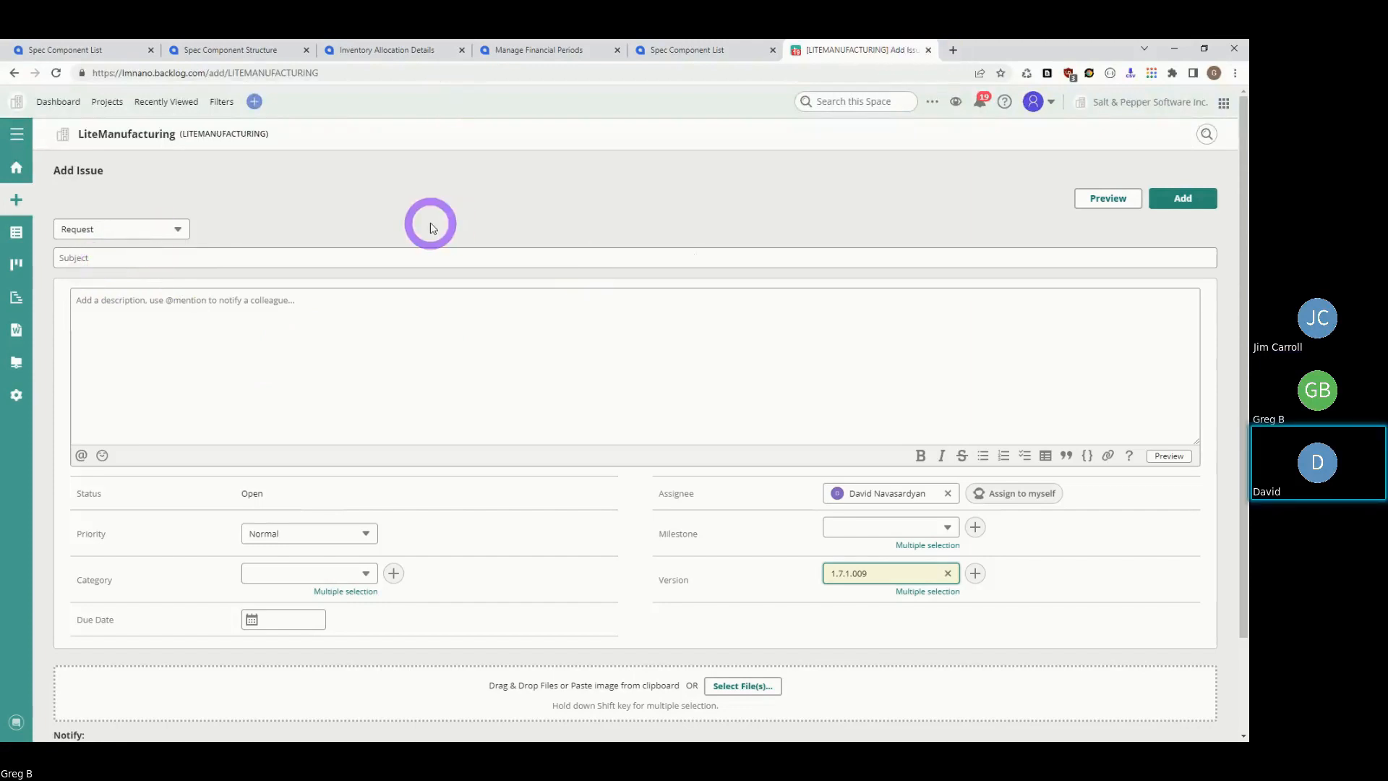
{"action": "left_click", "coordinate": [9, 172]}
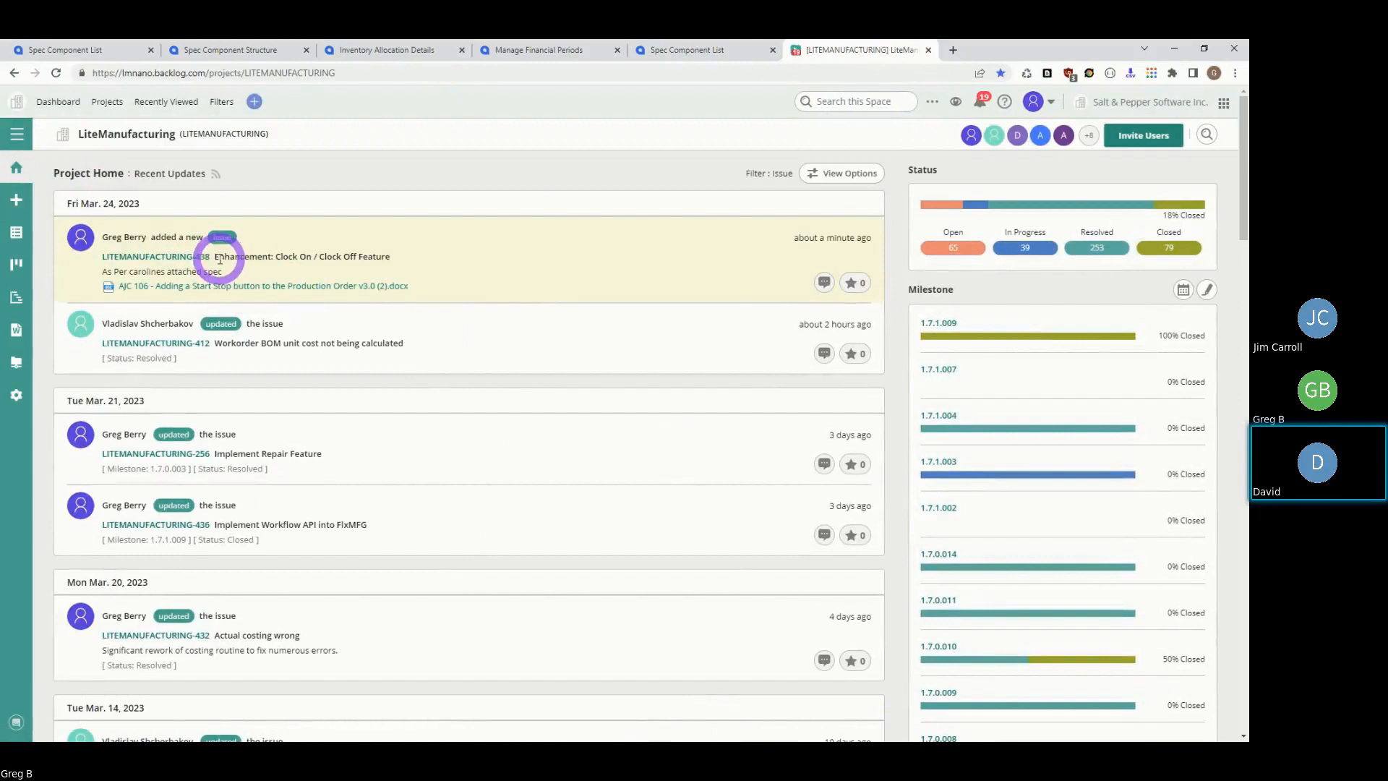
- Download the attached spec, open LITEMANUFACTURING-438 for editing, and open the organization account menu
{"action": "left_click", "coordinate": [154, 288]}
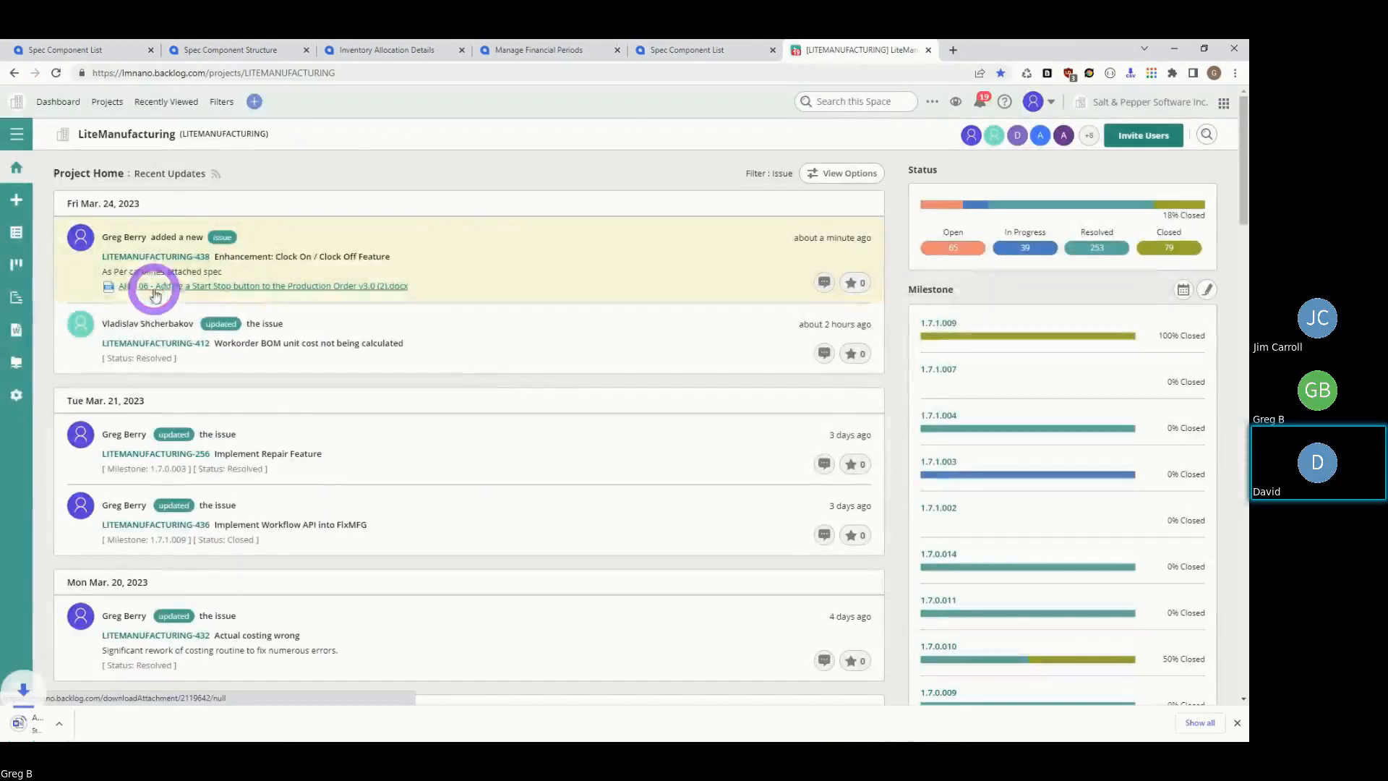
{"action": "left_click", "coordinate": [152, 256]}
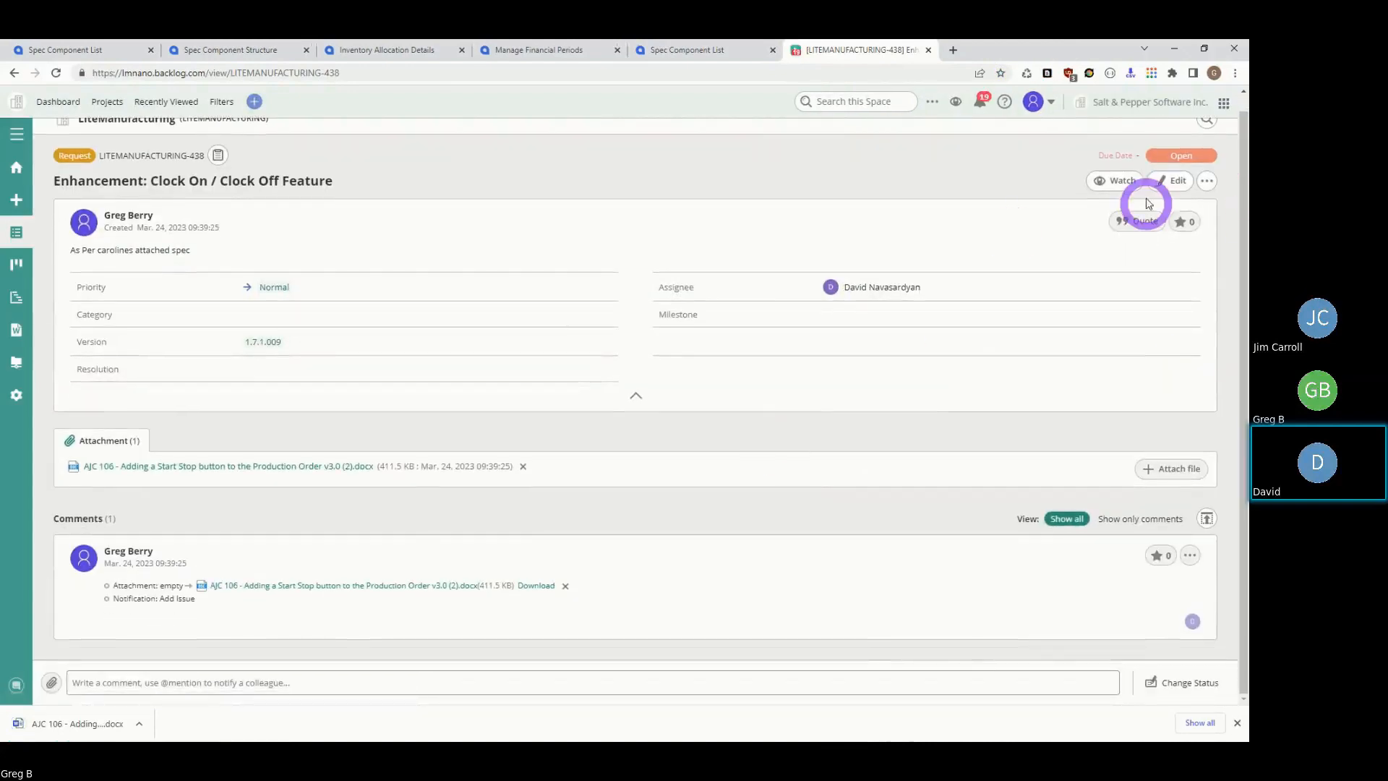
{"action": "left_click", "coordinate": [1175, 181]}
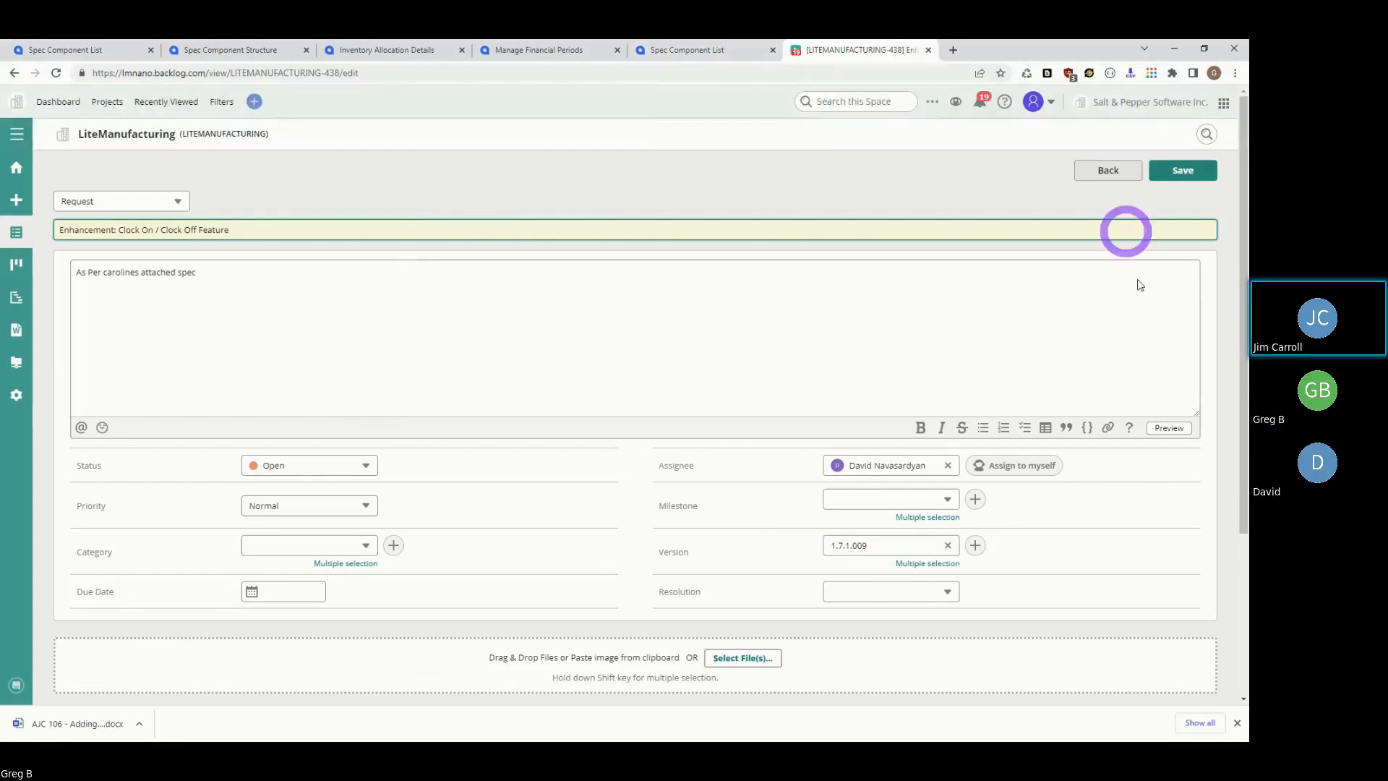
{"action": "left_click", "coordinate": [853, 184]}
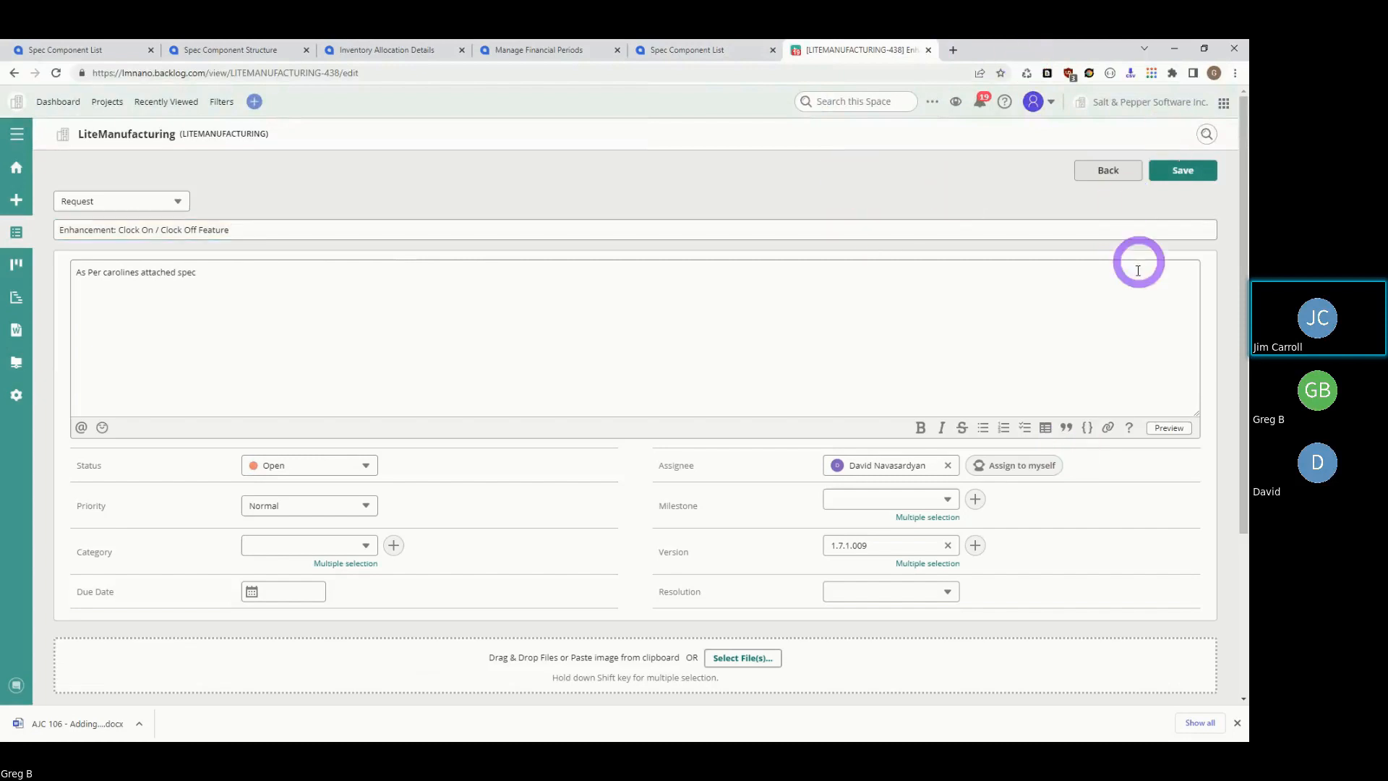
{"action": "left_click", "coordinate": [1116, 102]}
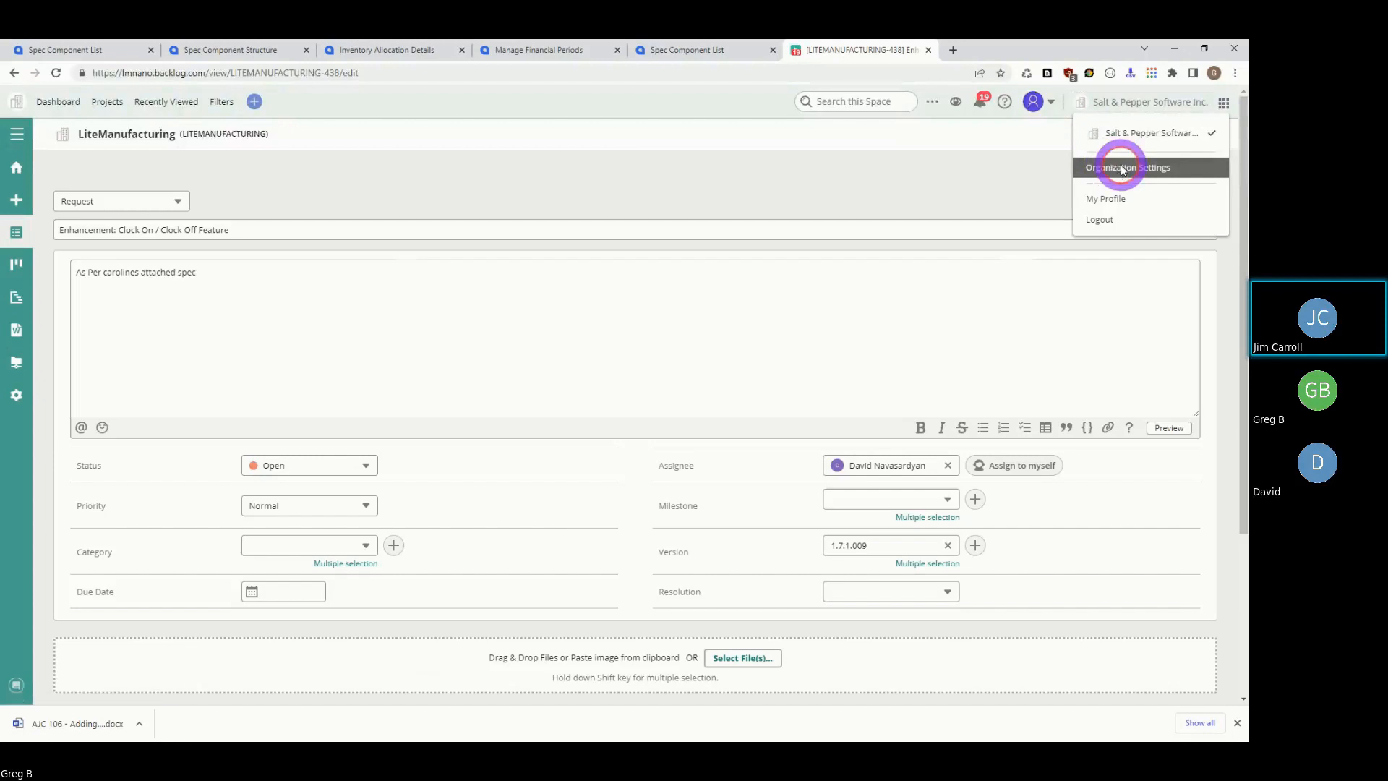
- Open Organization Settings and browse the members list
{"action": "left_click", "coordinate": [1094, 165]}
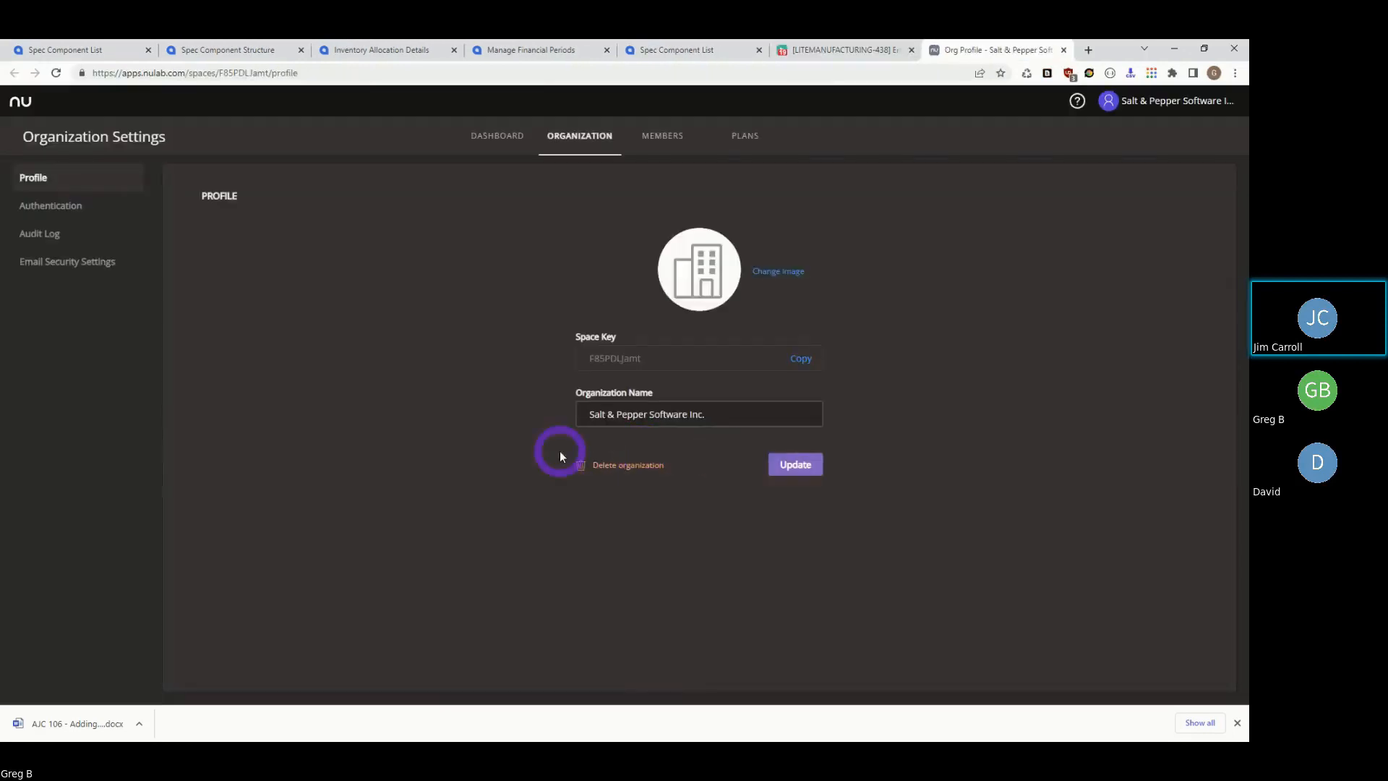
{"action": "left_click", "coordinate": [656, 135]}
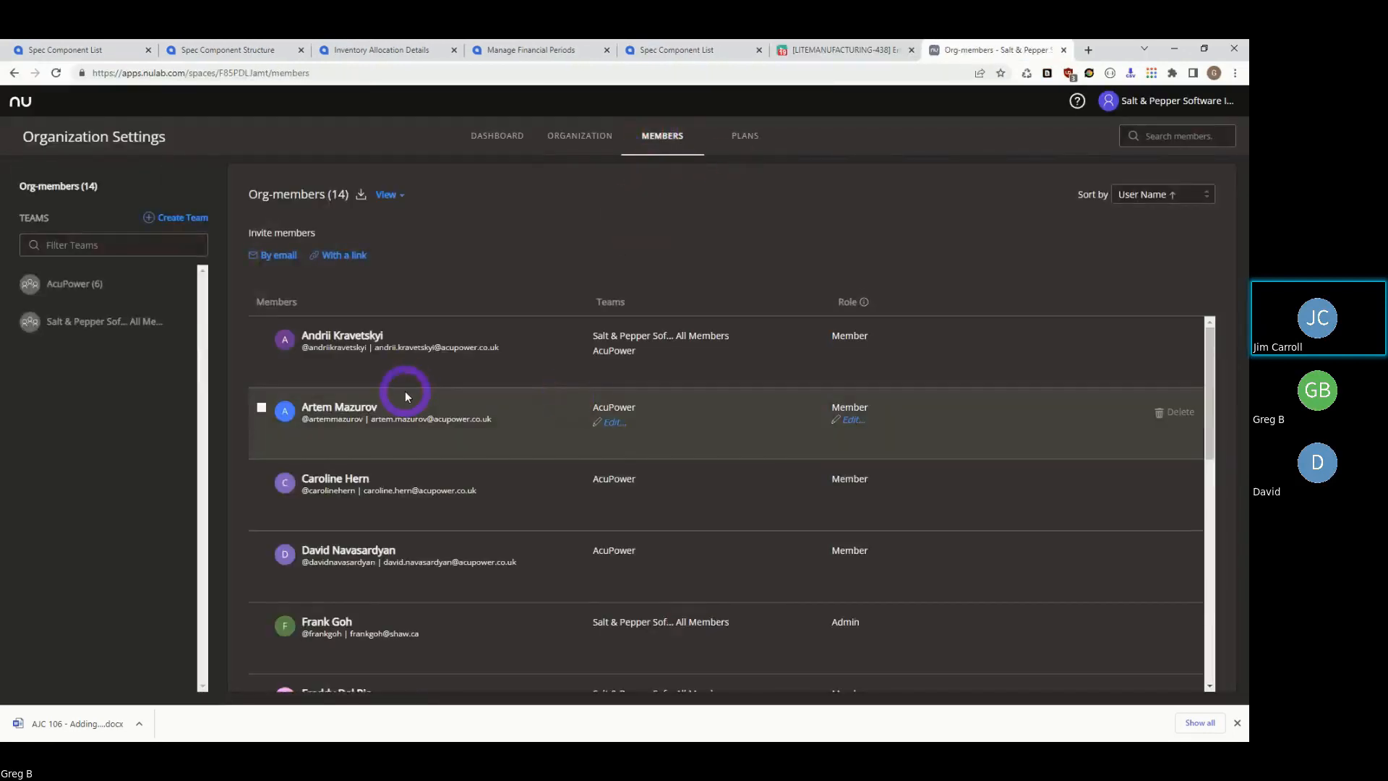
{"action": "scroll", "coordinate": [405, 394], "scroll_direction": "down", "scroll_amount": 2}
{"action": "scroll", "coordinate": [384, 451], "scroll_direction": "down", "scroll_amount": 2}
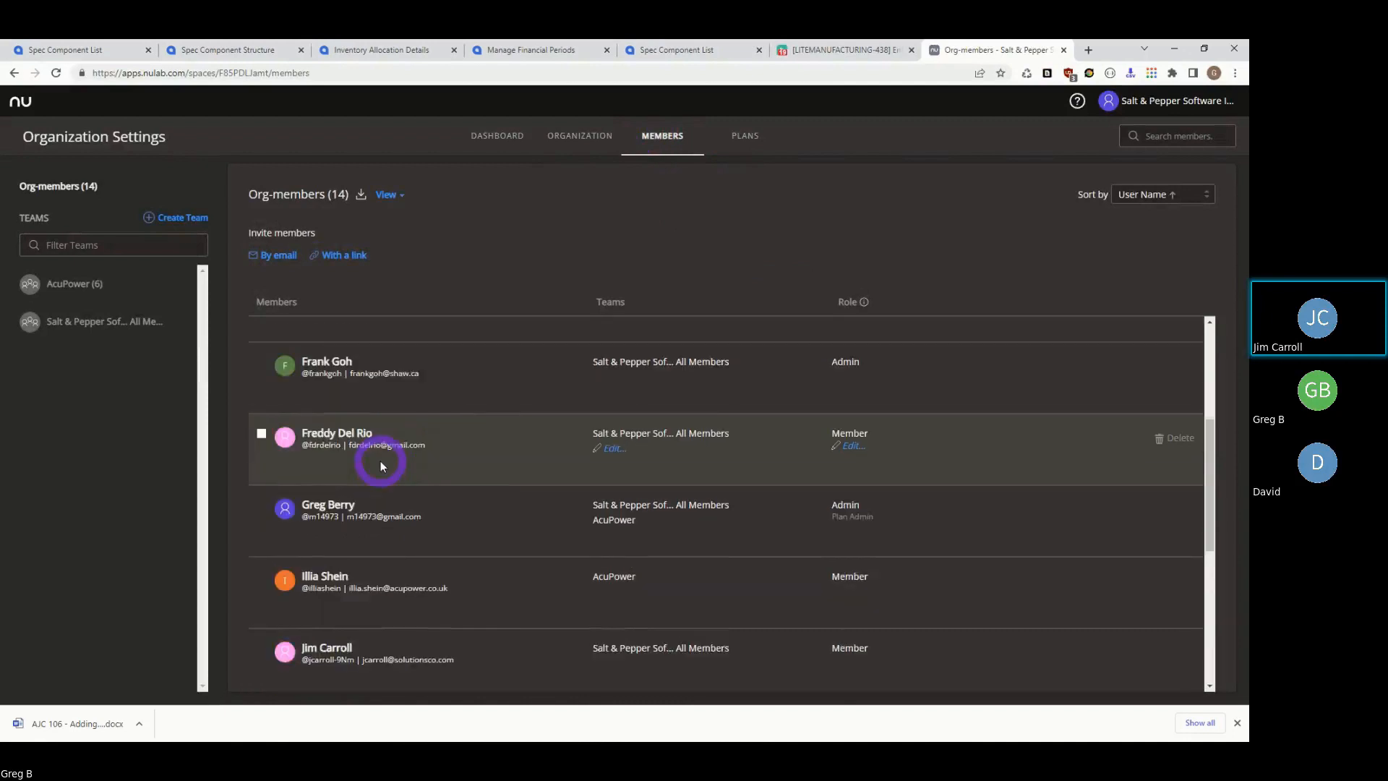
{"action": "scroll", "coordinate": [380, 460], "scroll_direction": "up", "scroll_amount": 2}
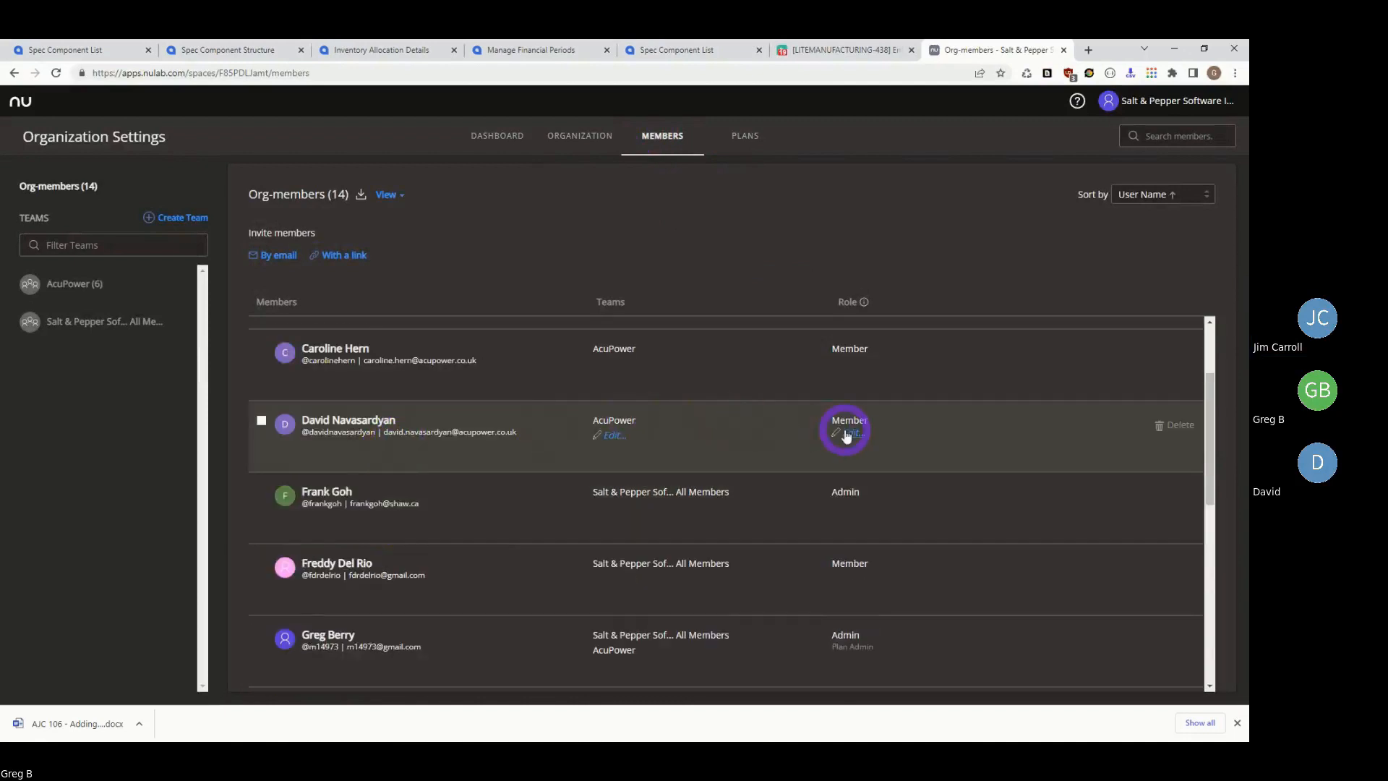
- Give two selected members the Member role, then close the settings and Backlog issue tabs
{"action": "left_click", "coordinate": [614, 435]}
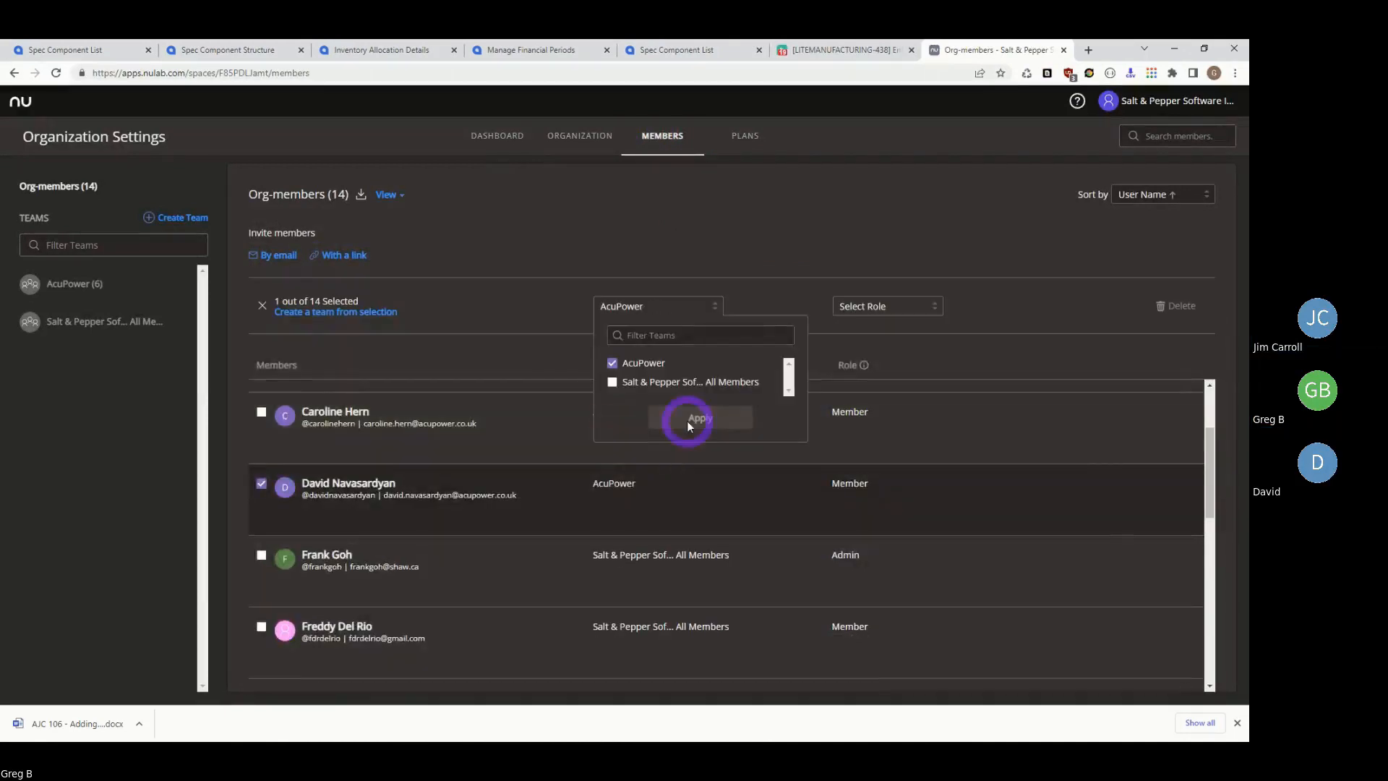
{"action": "left_click", "coordinate": [880, 445]}
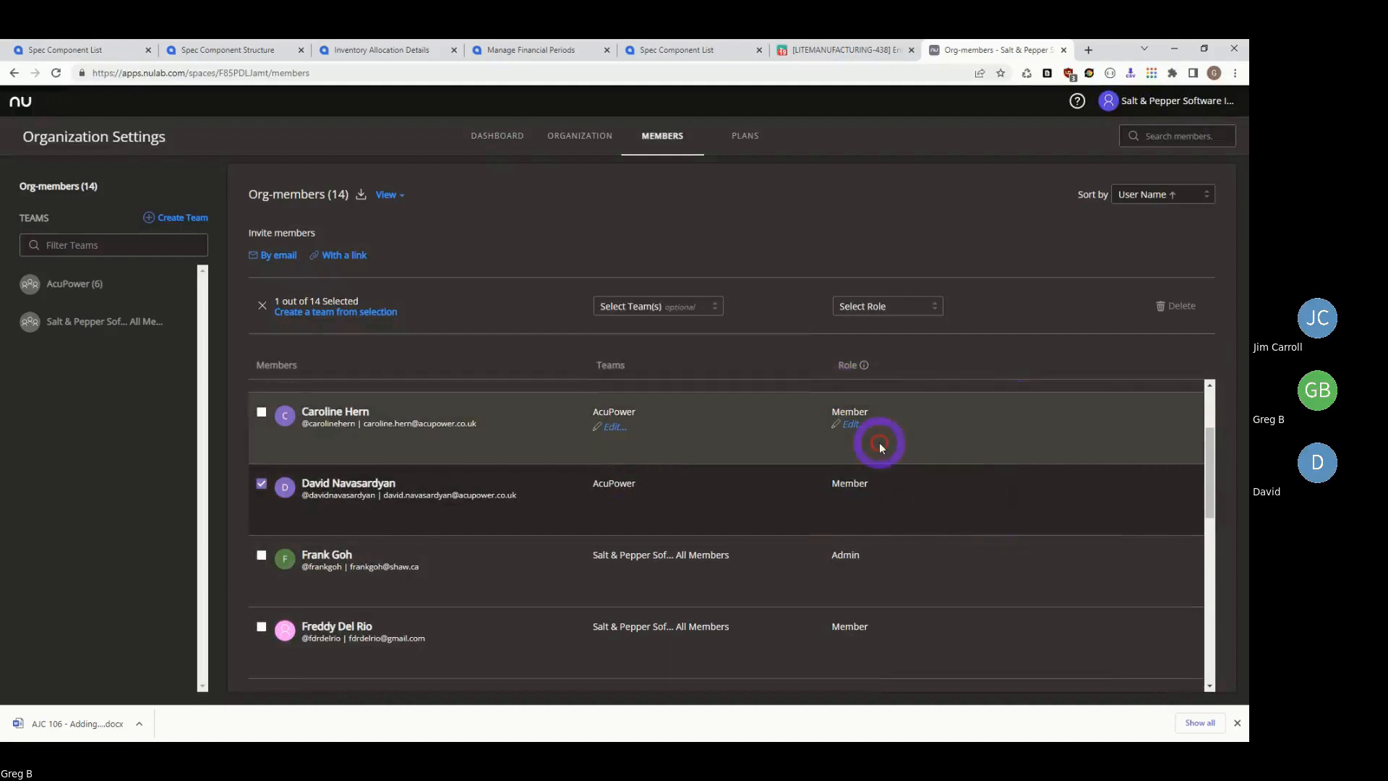
{"action": "left_click", "coordinate": [853, 428]}
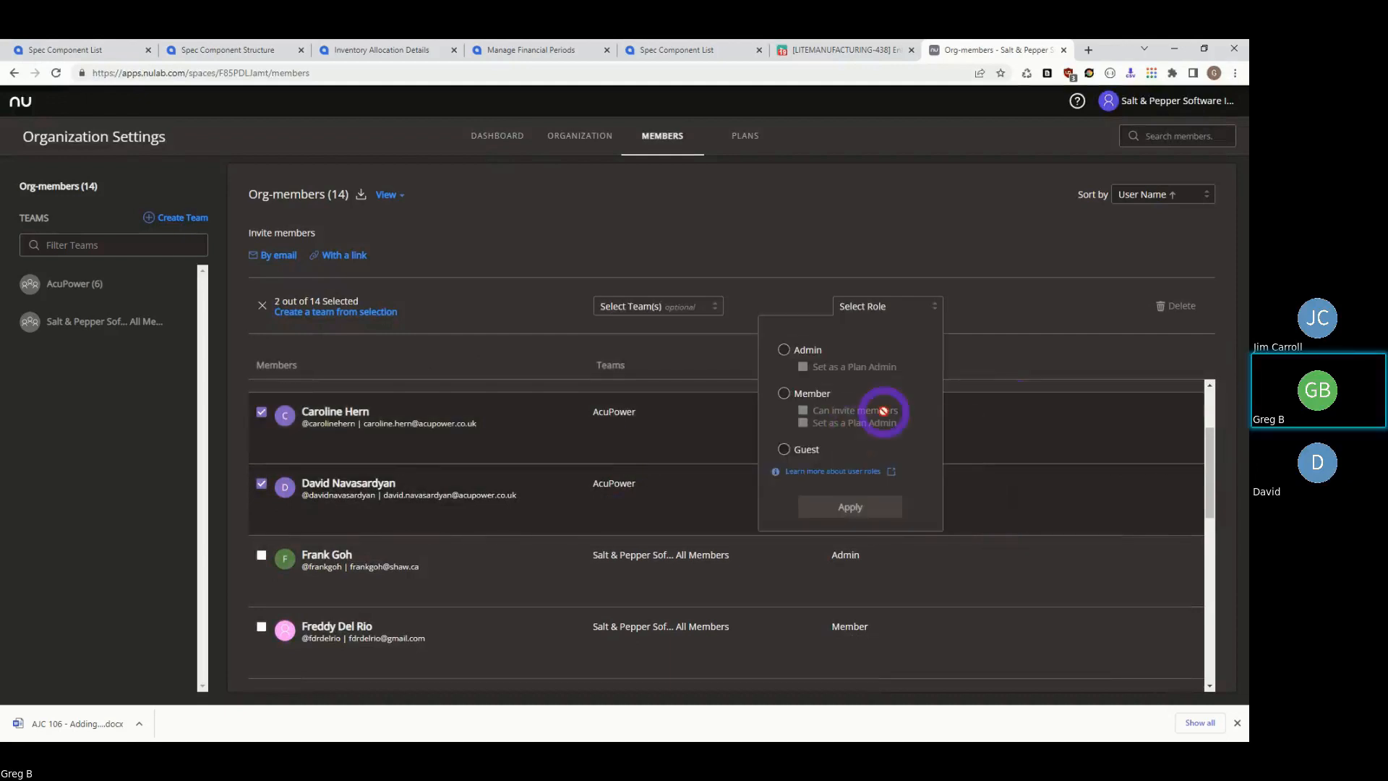
{"action": "left_click", "coordinate": [786, 394]}
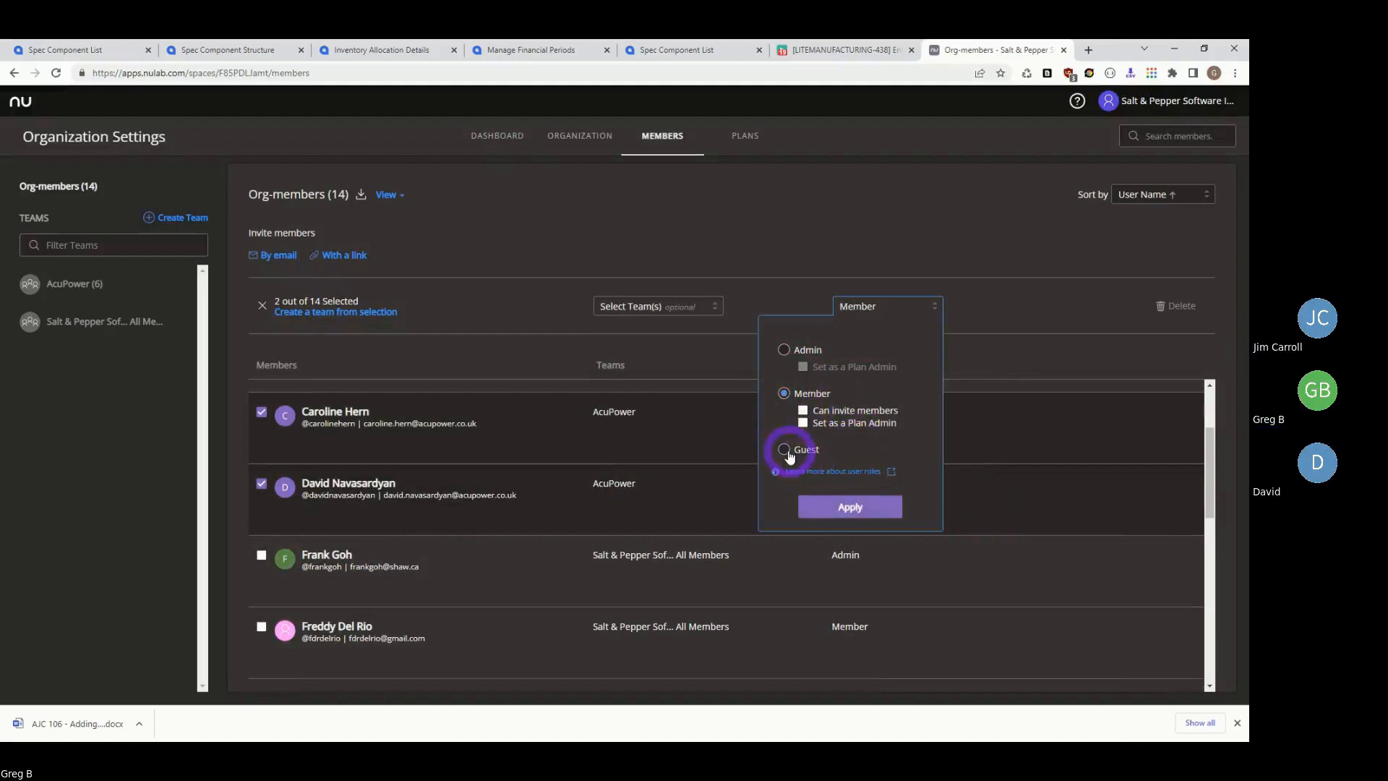
{"action": "left_click", "coordinate": [838, 508]}
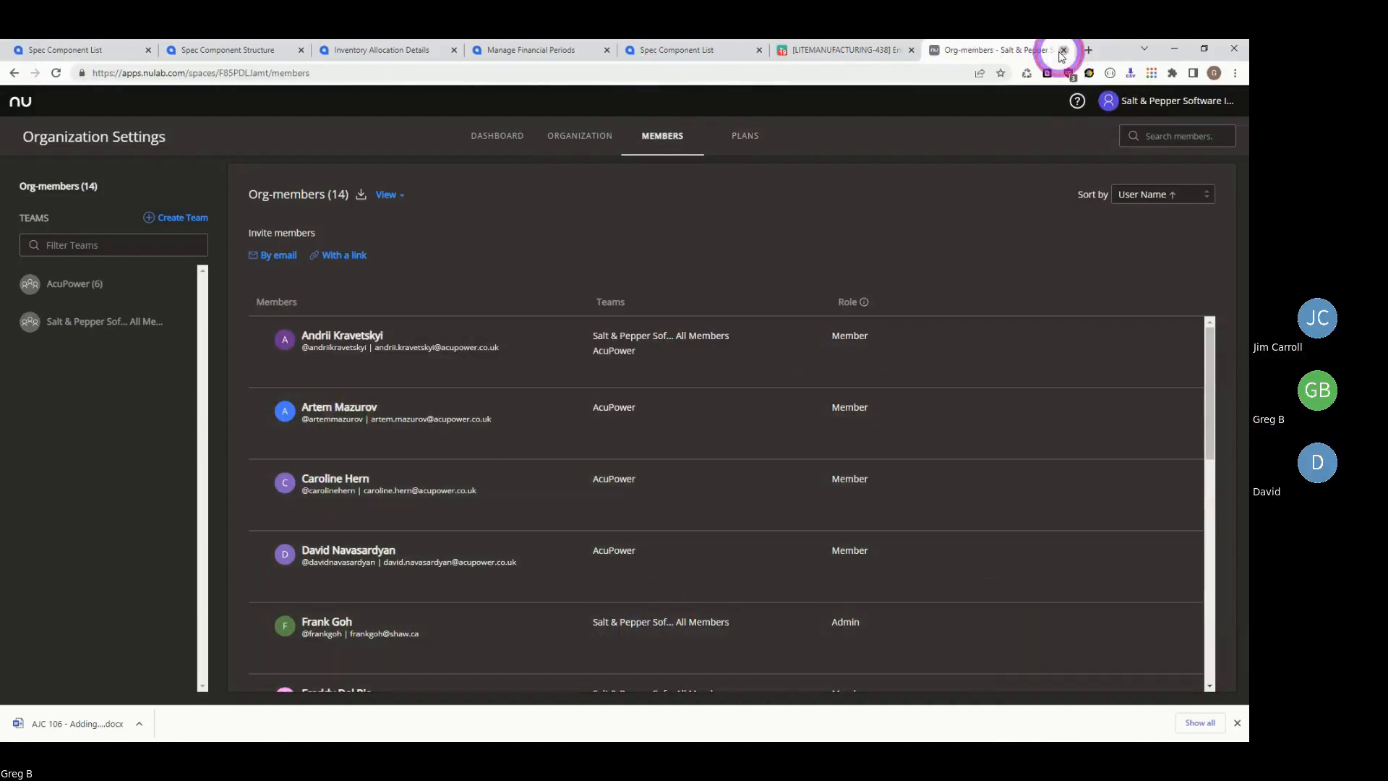
{"action": "left_click", "coordinate": [1067, 50]}
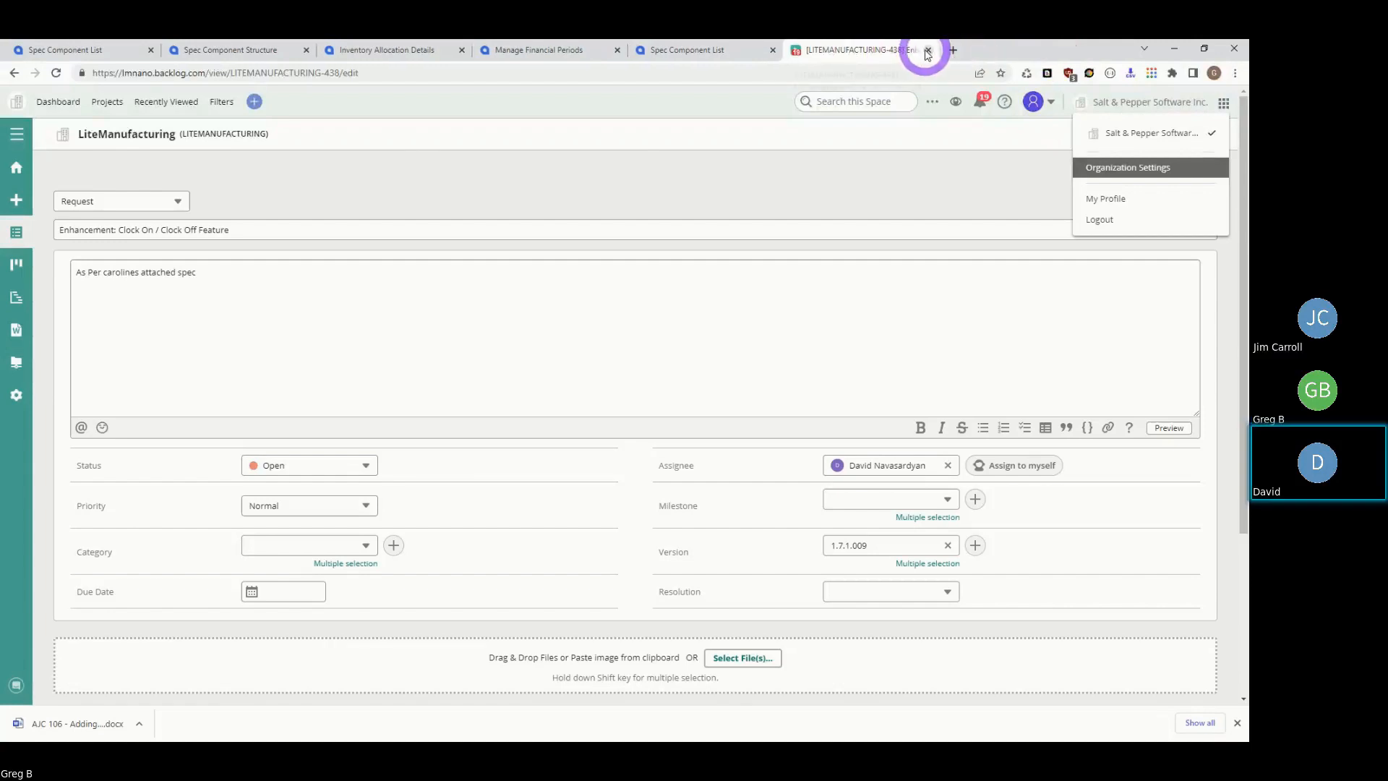
{"action": "left_click", "coordinate": [928, 50]}
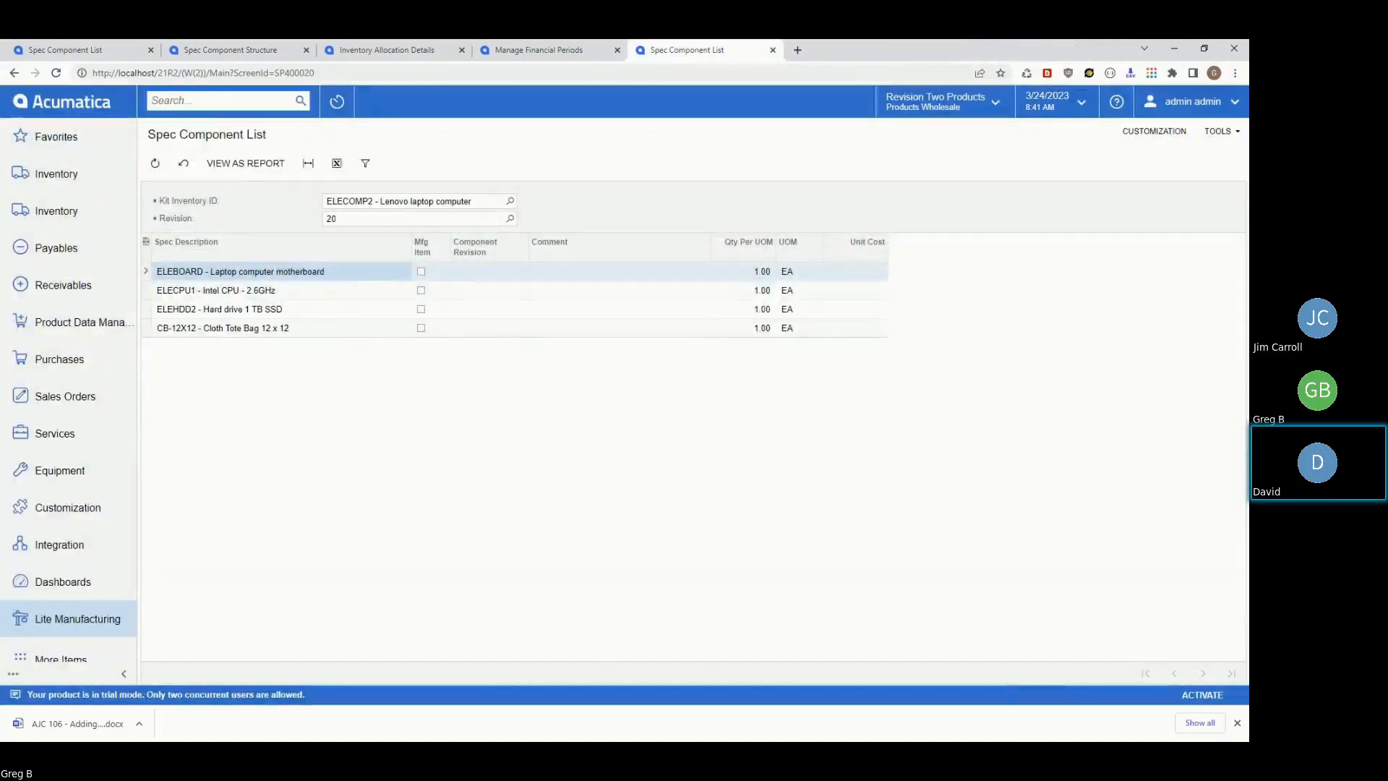